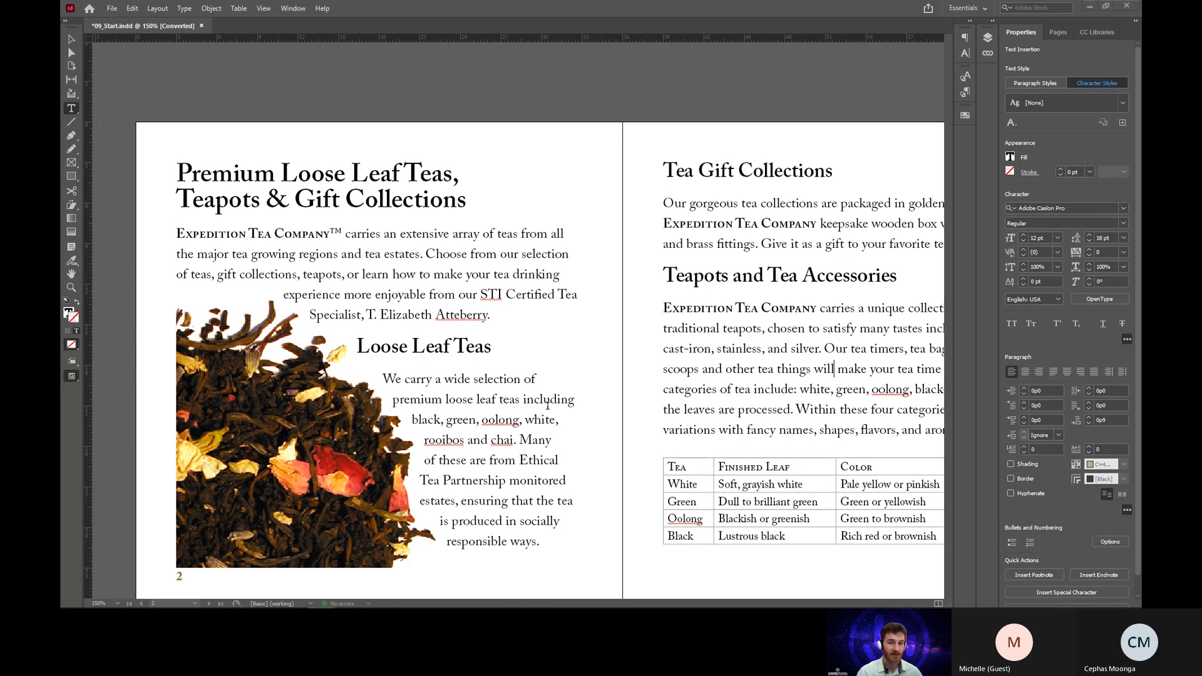
Go to the tea listing on page 4 and check the paragraph style of the Earl Grey description.
scroll(522, 349, "down", 3)
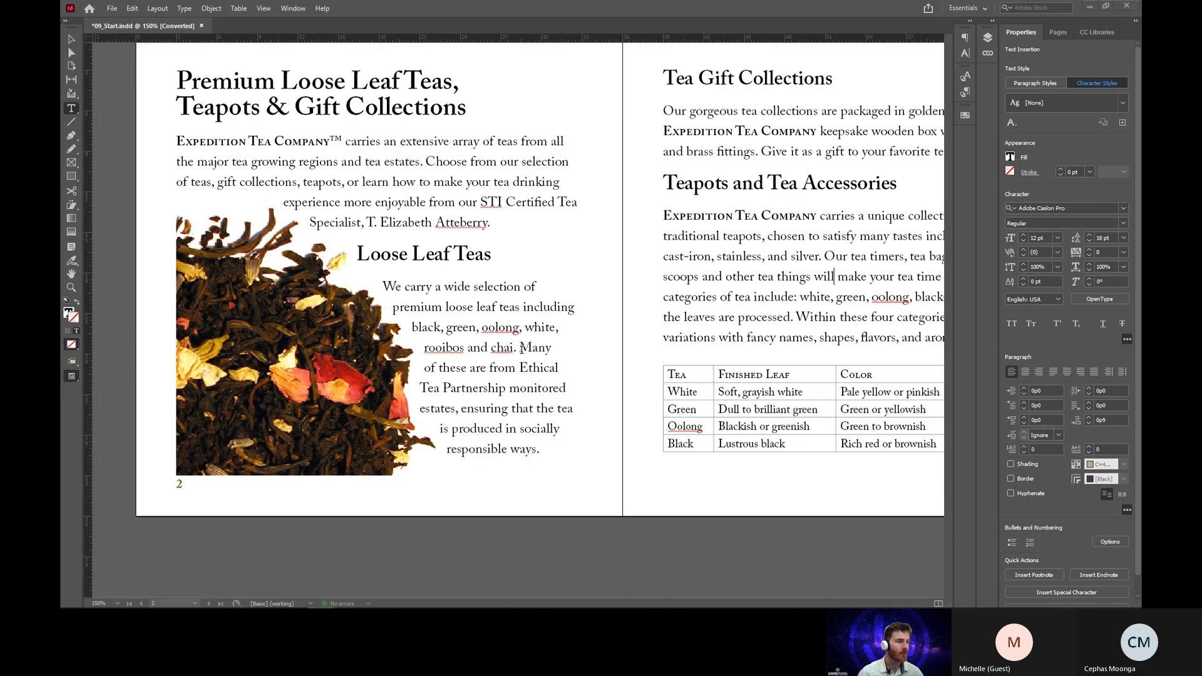
scroll(522, 350, "down", 15)
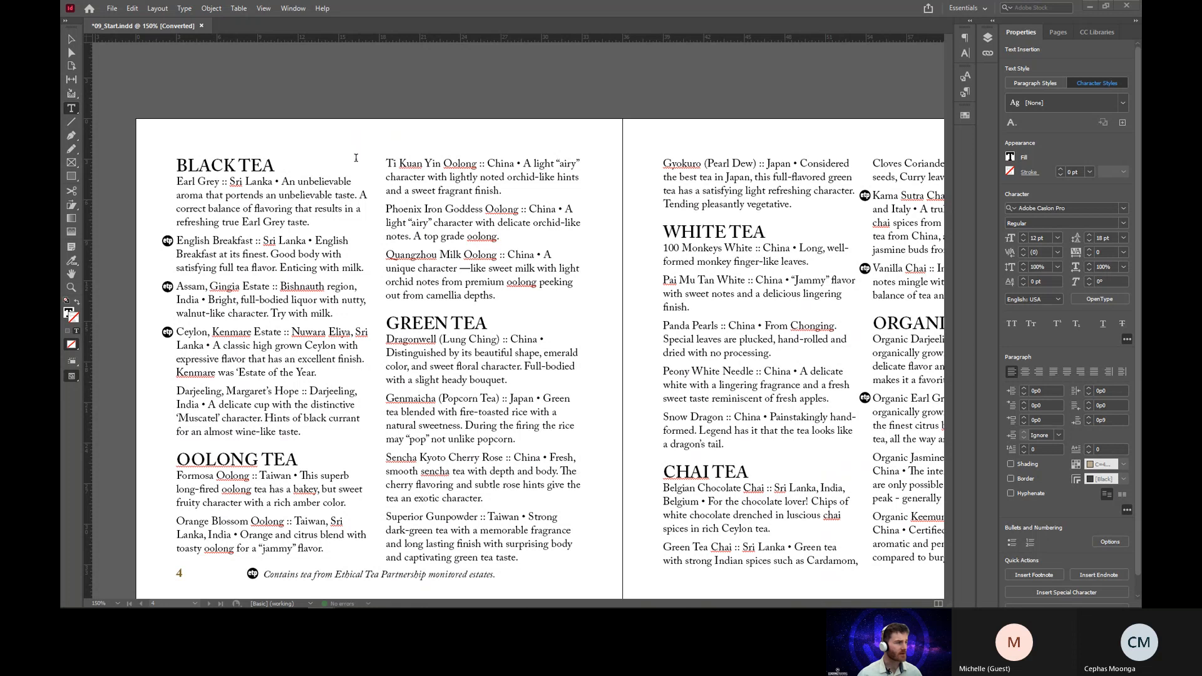
left_click(199, 196)
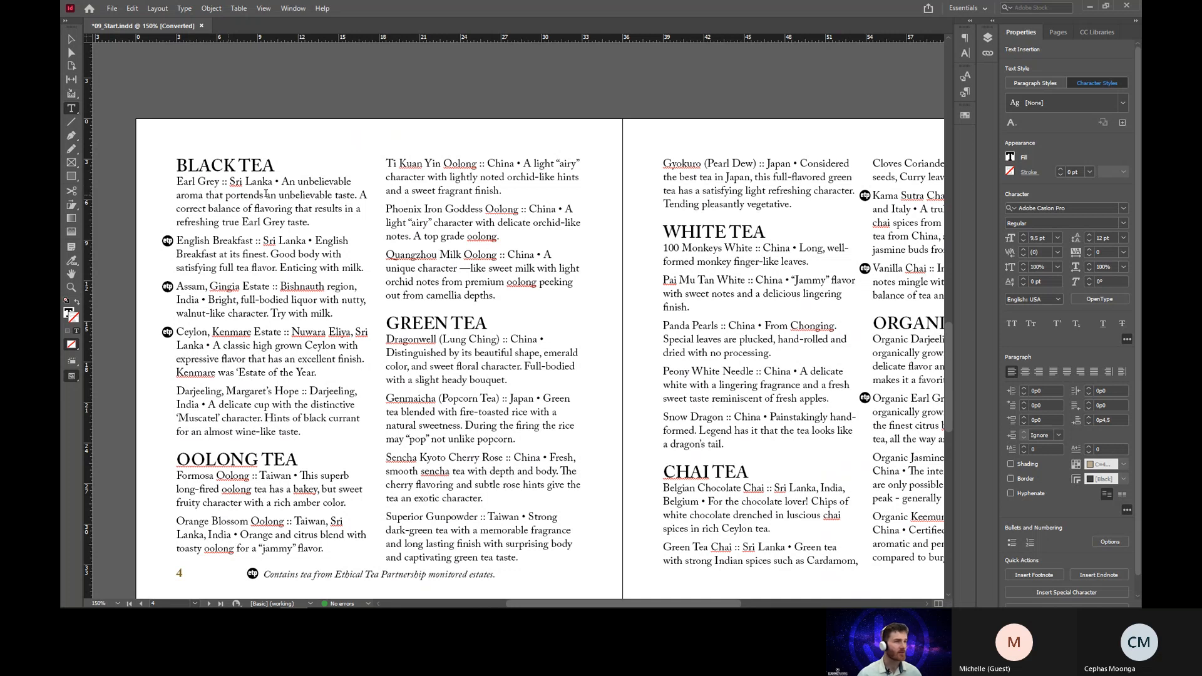
left_click(1035, 84)
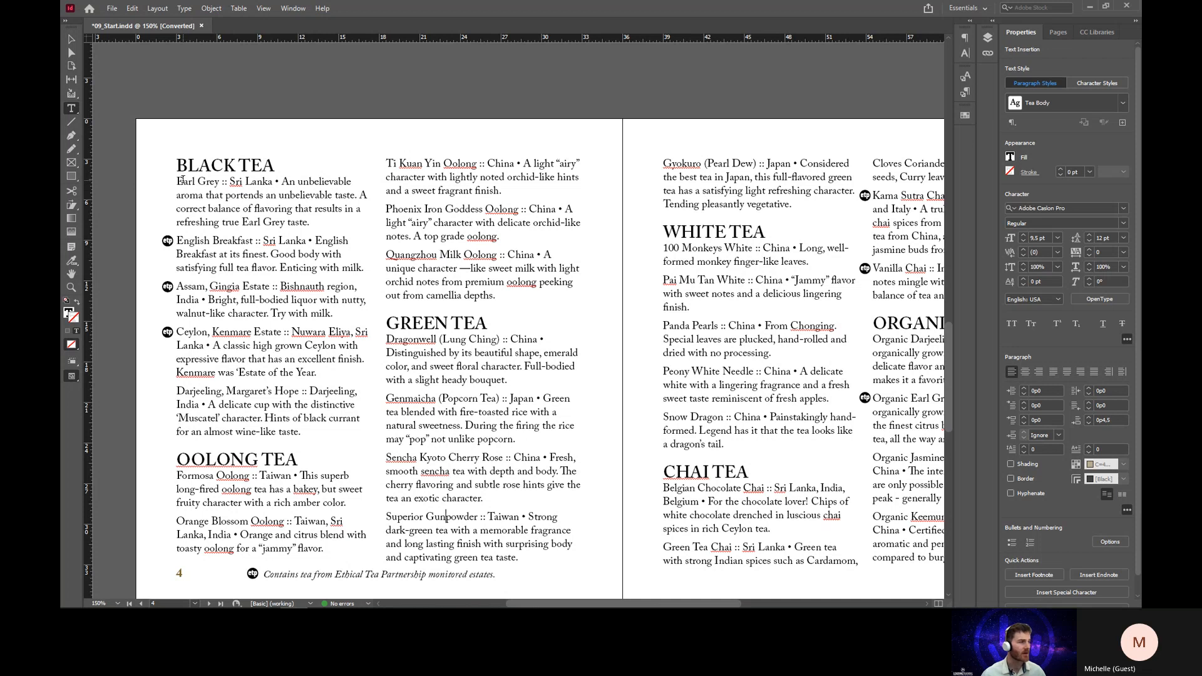
Colour the tea name "Earl Grey" under Black Tea with the C=43 M=49 Y=100 K=22 swatch as its text fill.
left_click(71, 39)
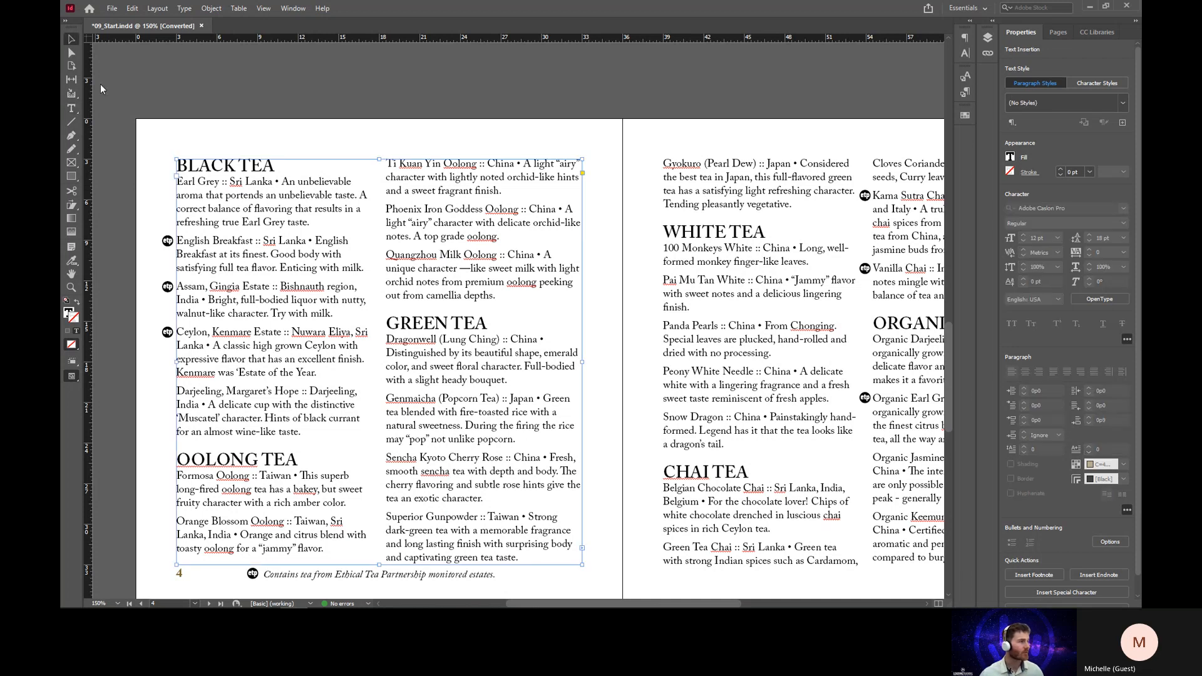
left_click(137, 118)
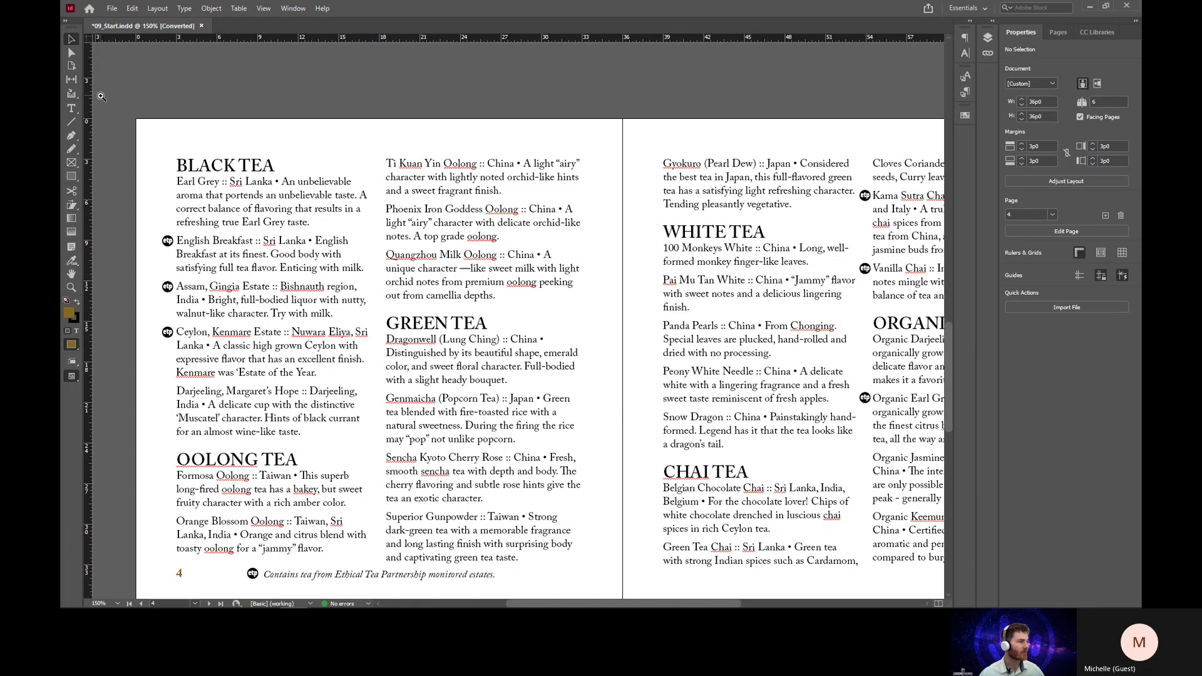
left_click_drag(101, 96, 413, 350)
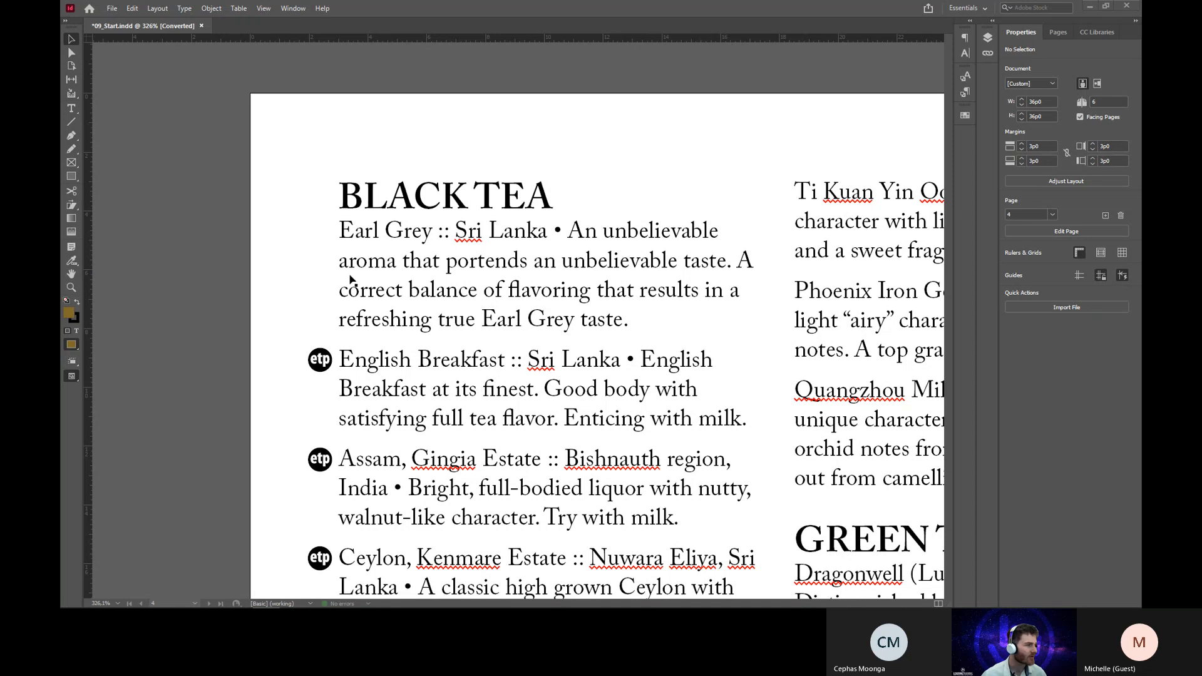
double_click(342, 232)
left_click_drag(340, 232, 428, 236)
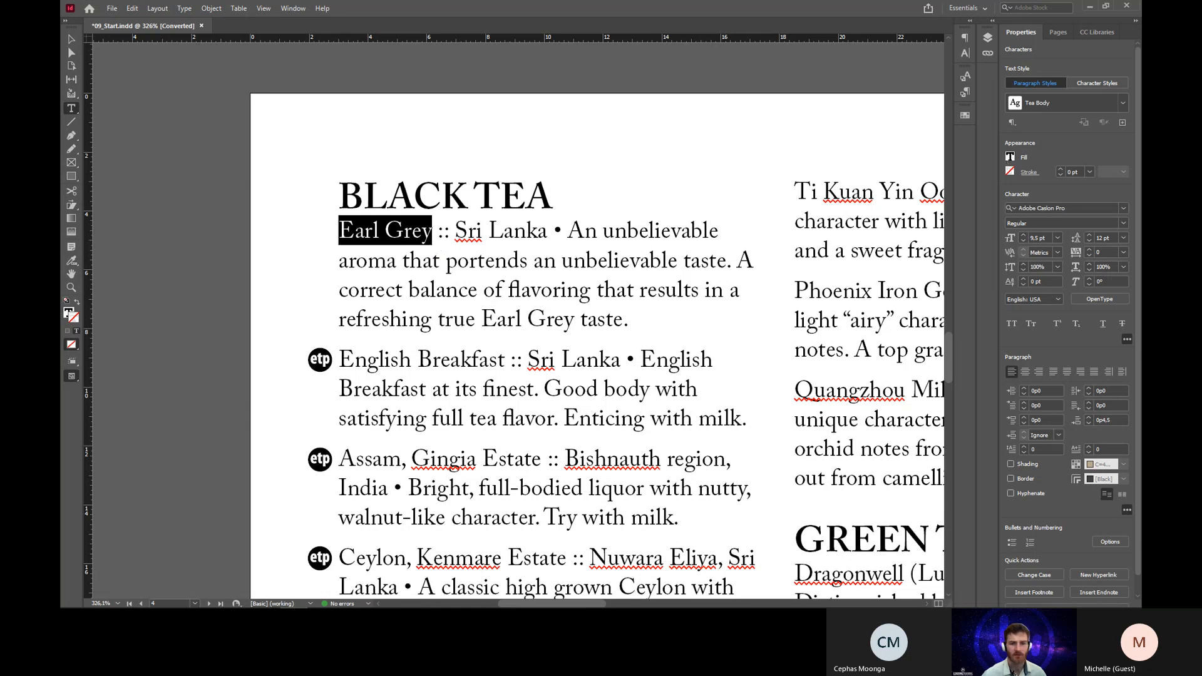
left_click(1009, 157)
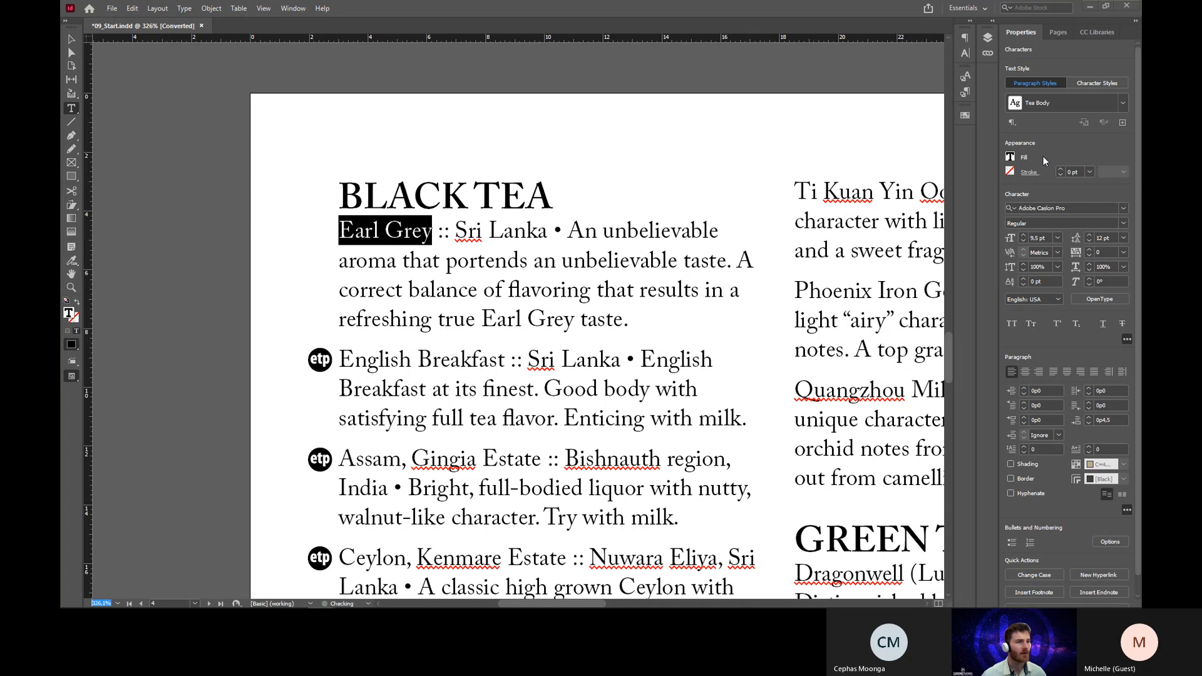
left_click(1009, 156)
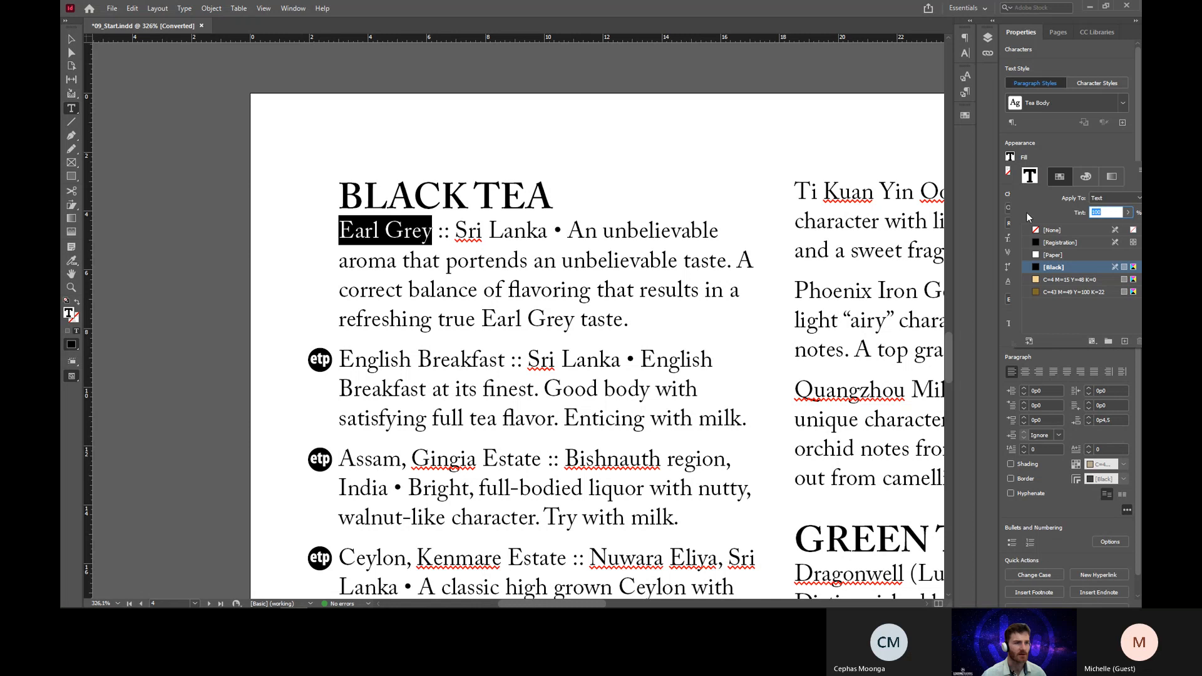
left_click(1035, 291)
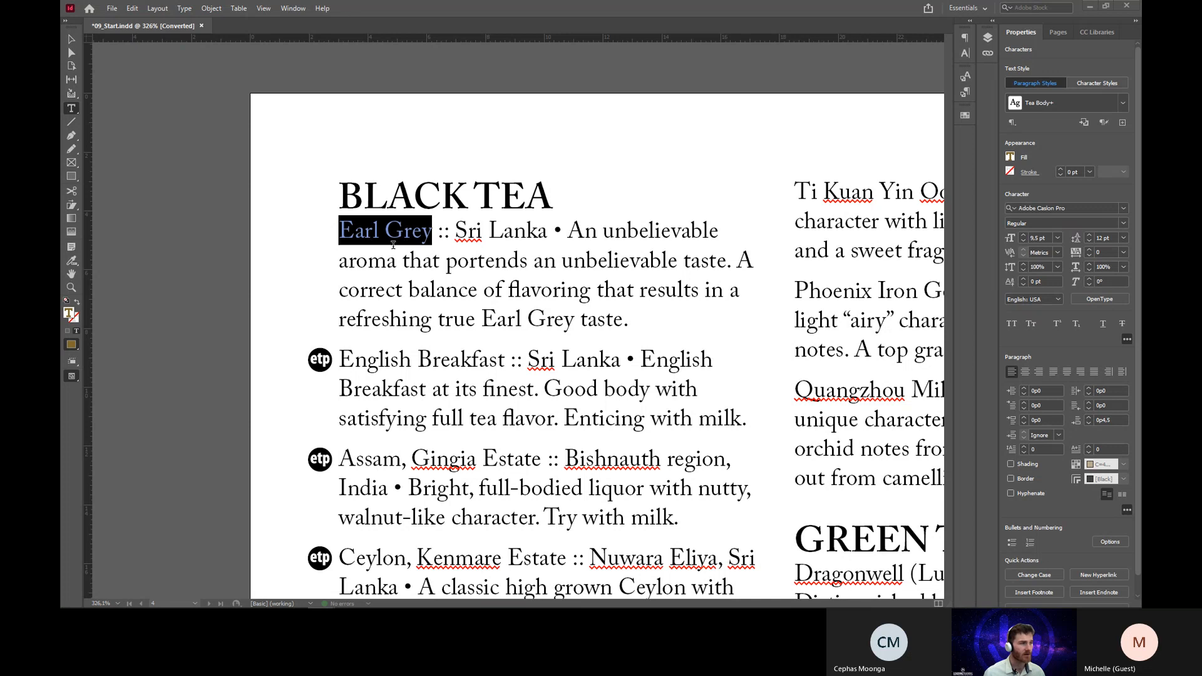
Create a character style named "Tea Name" from the formatted "Earl Grey" text.
left_click(1094, 82)
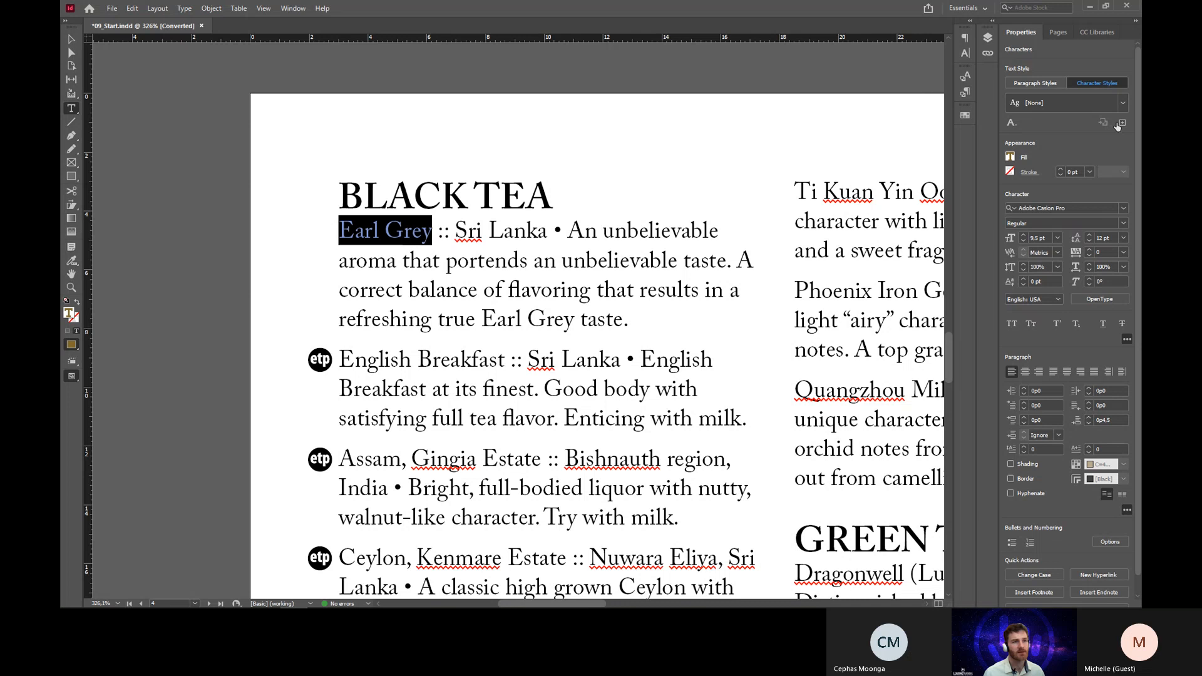
left_click(1120, 124)
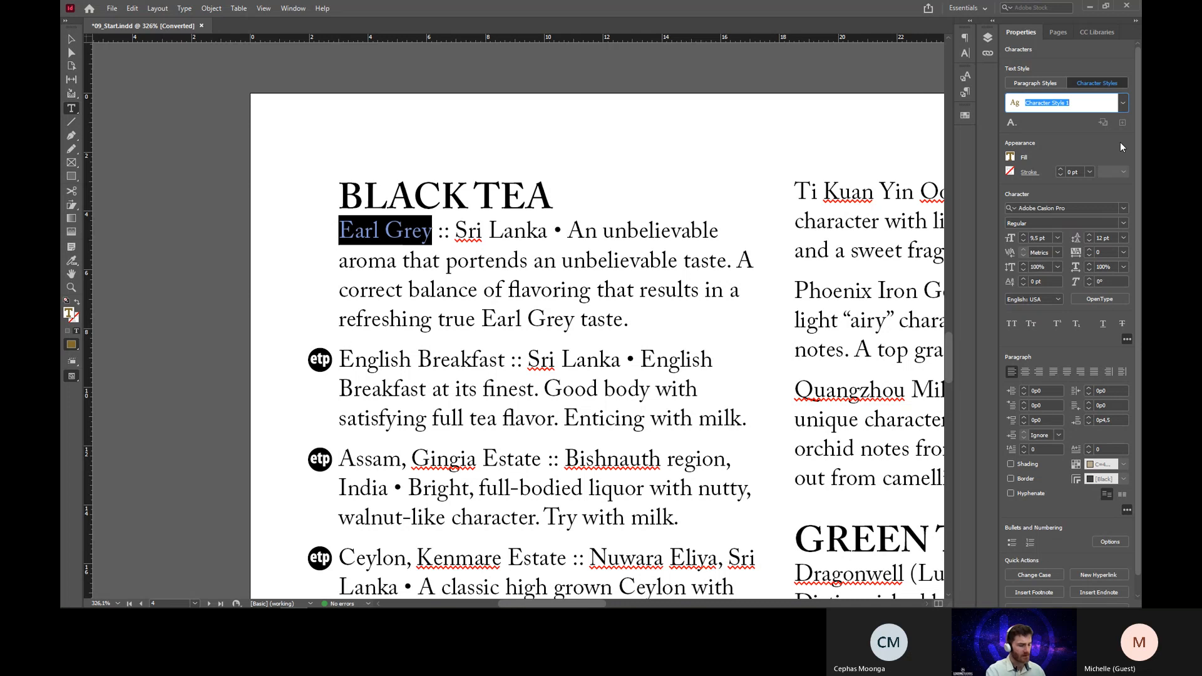
type("Tea")
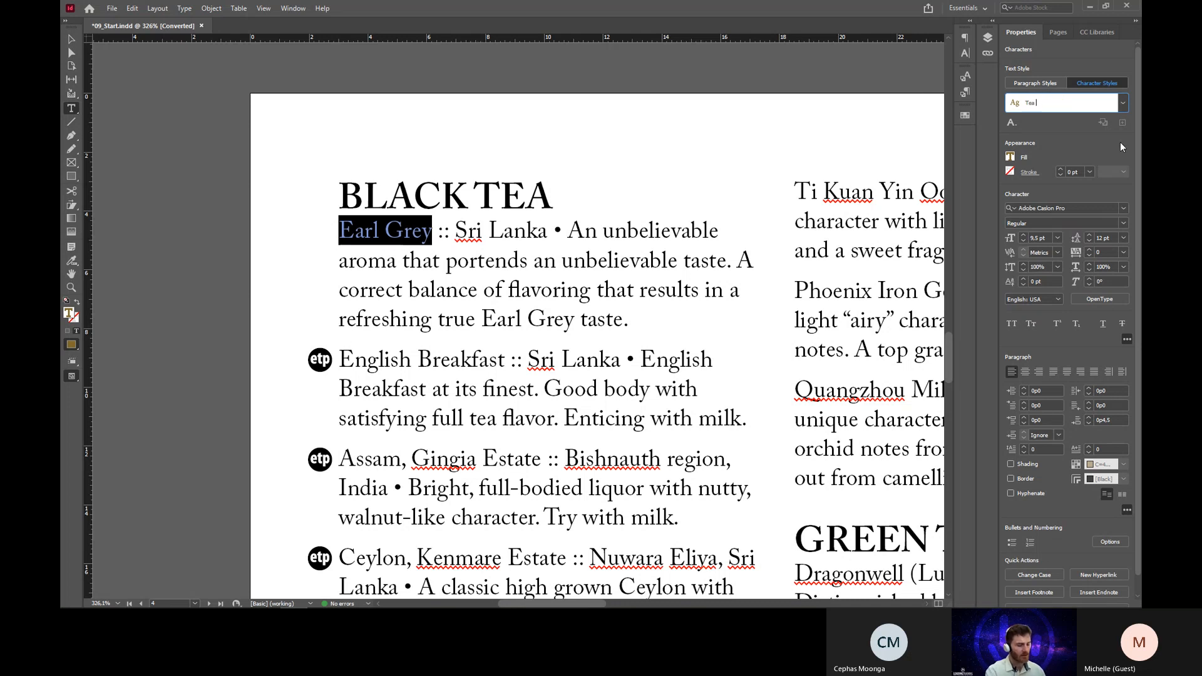
type(" Name")
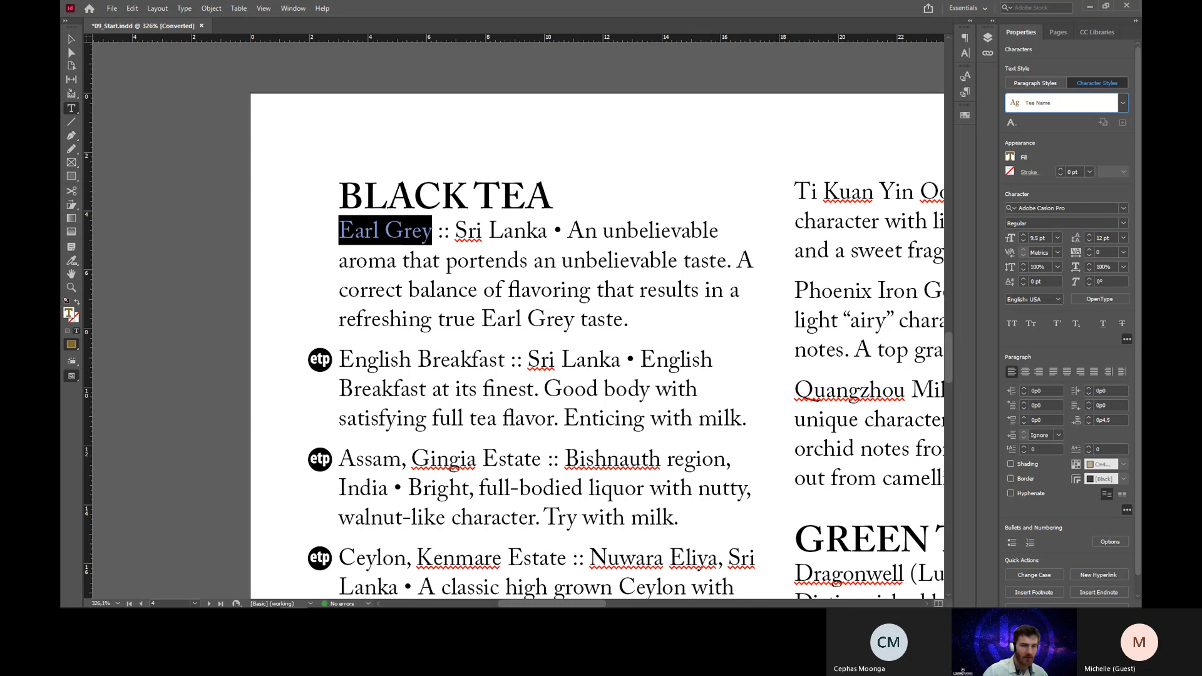
key("Return")
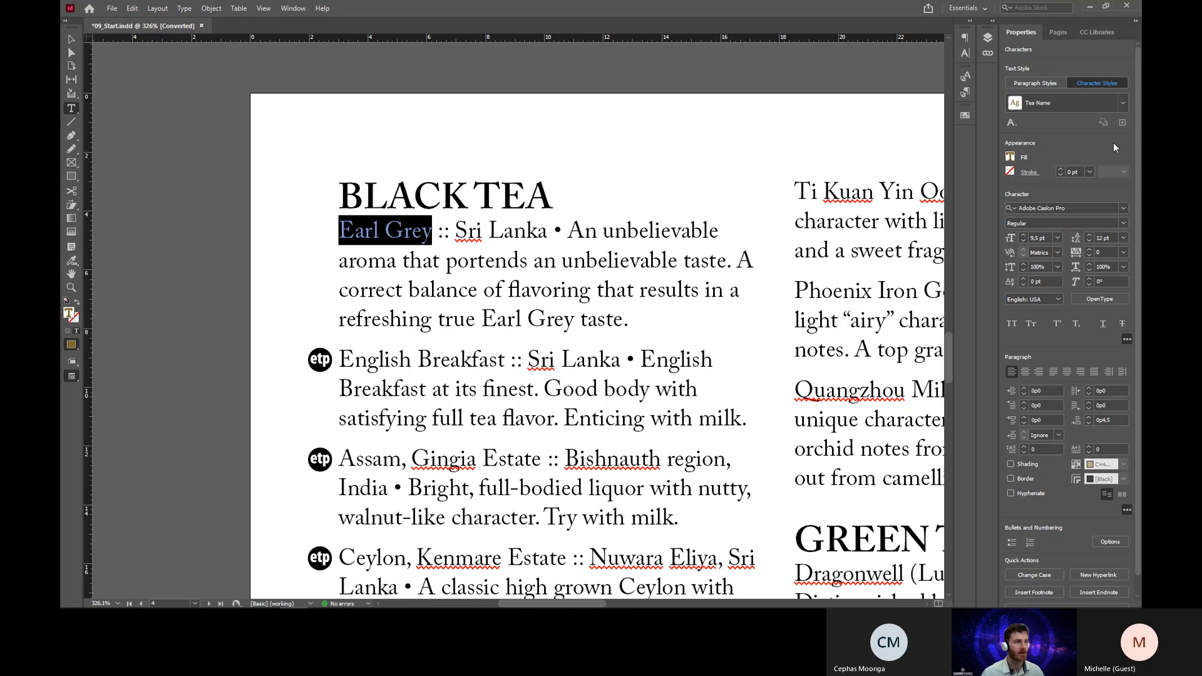
left_click(439, 231)
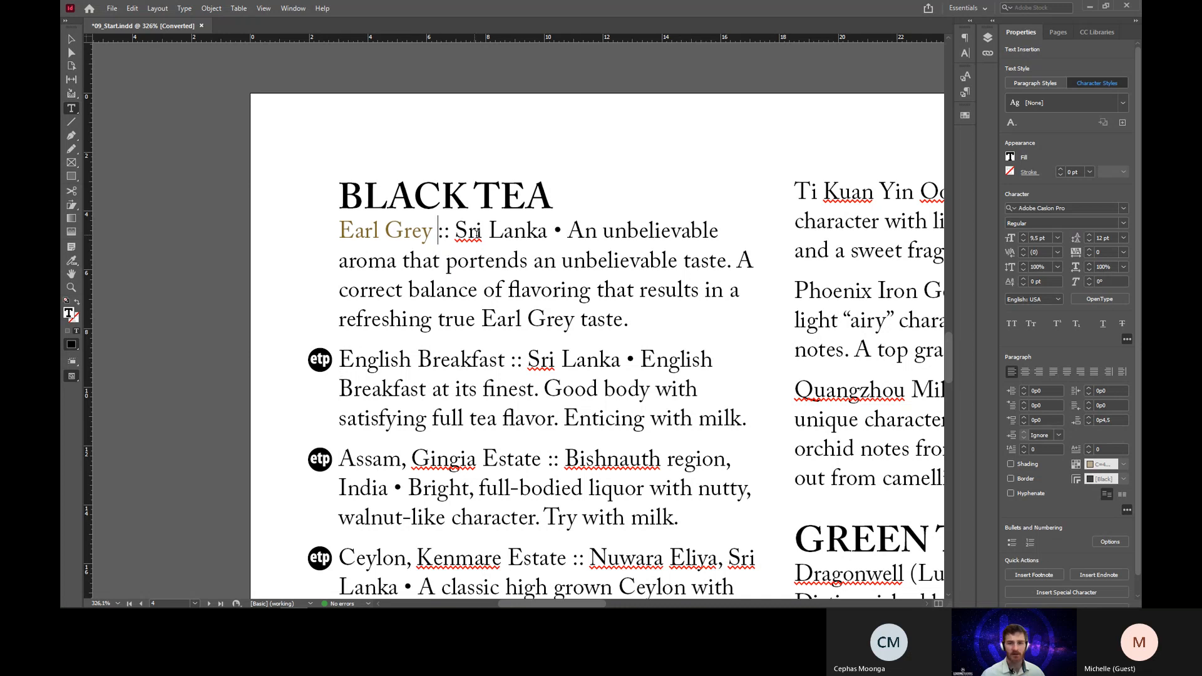
left_click_drag(455, 230, 548, 231)
left_click(524, 263)
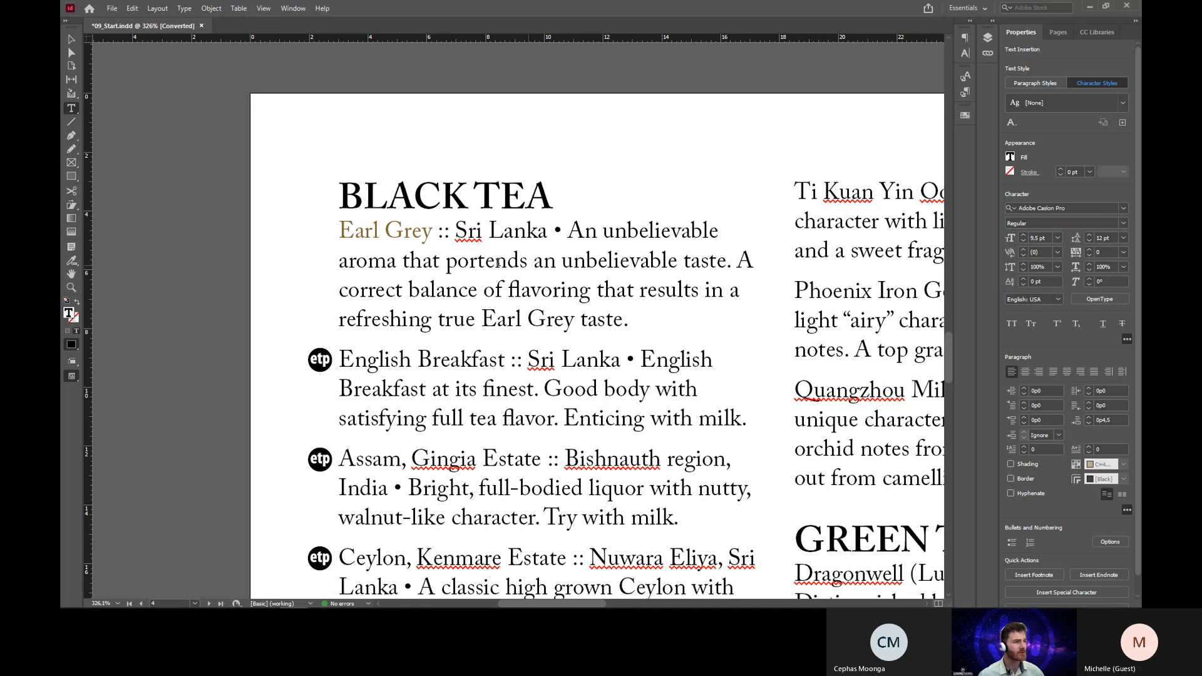
left_click(456, 239)
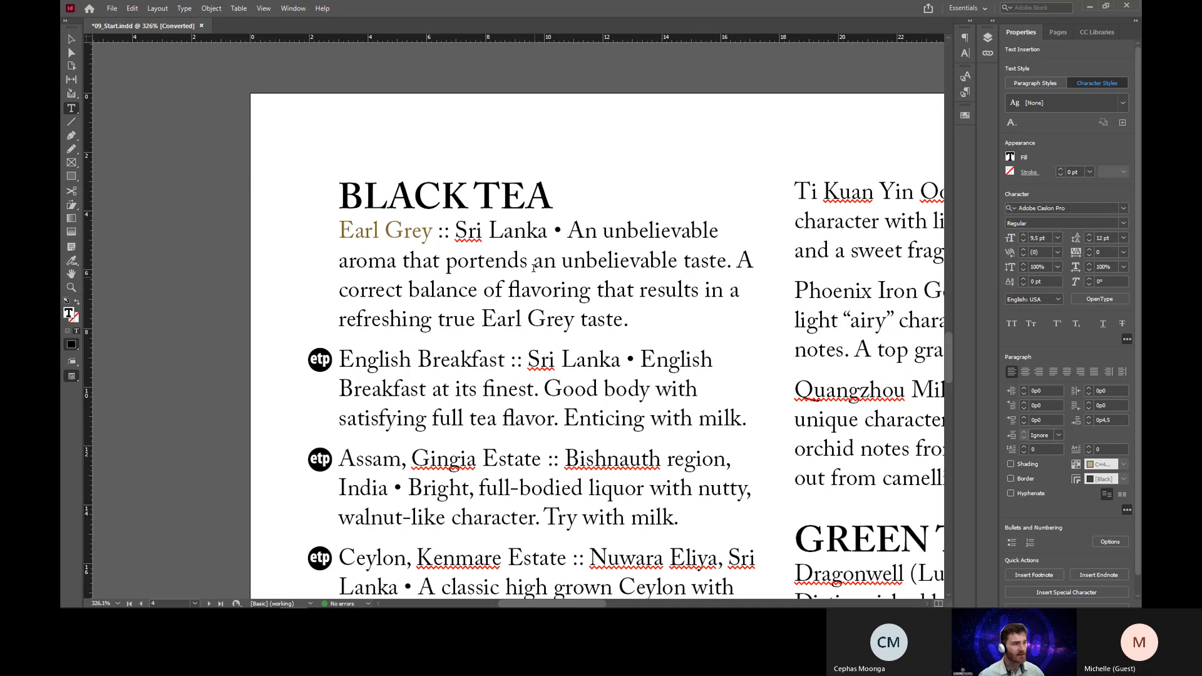
left_click_drag(339, 230, 369, 258)
left_click(391, 274)
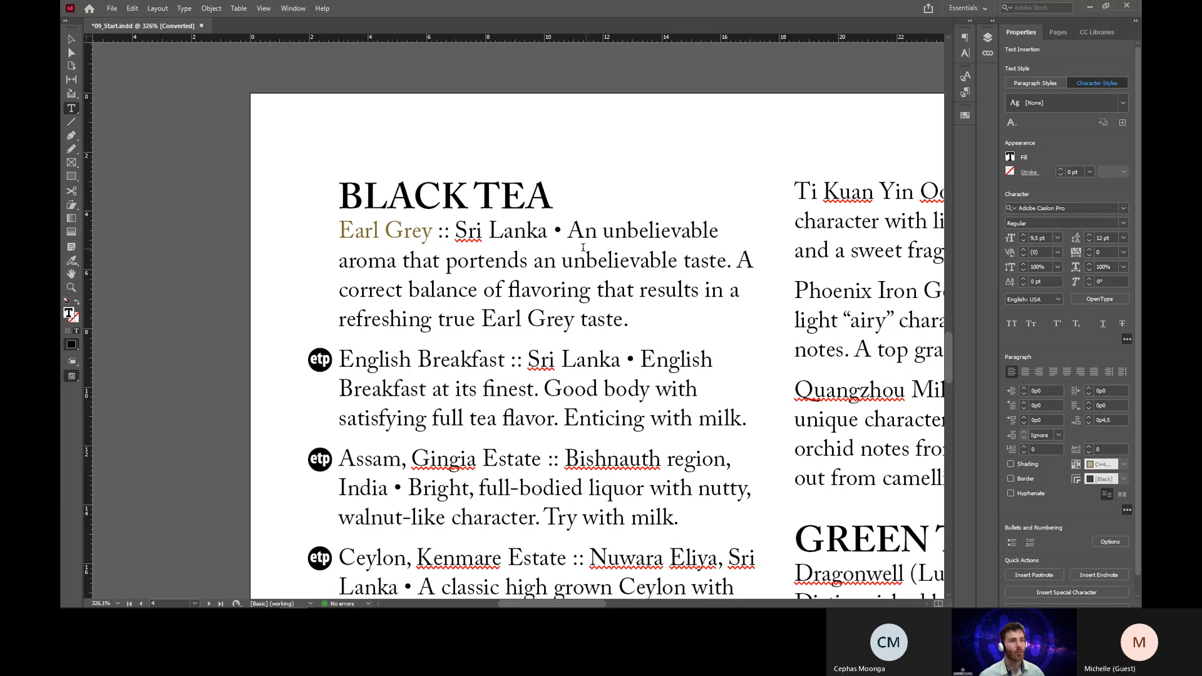
Review the drop cap and nested style settings of the Tea Body paragraph style, leaving them unmodified.
left_click(1033, 84)
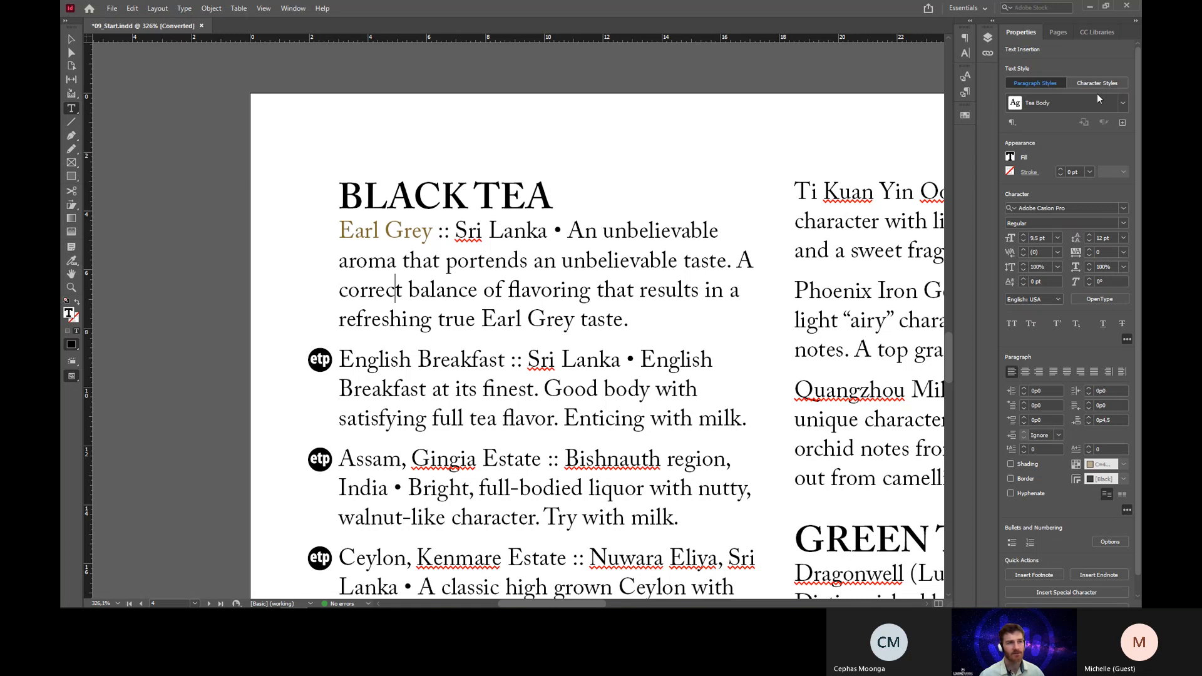
left_click(1123, 104)
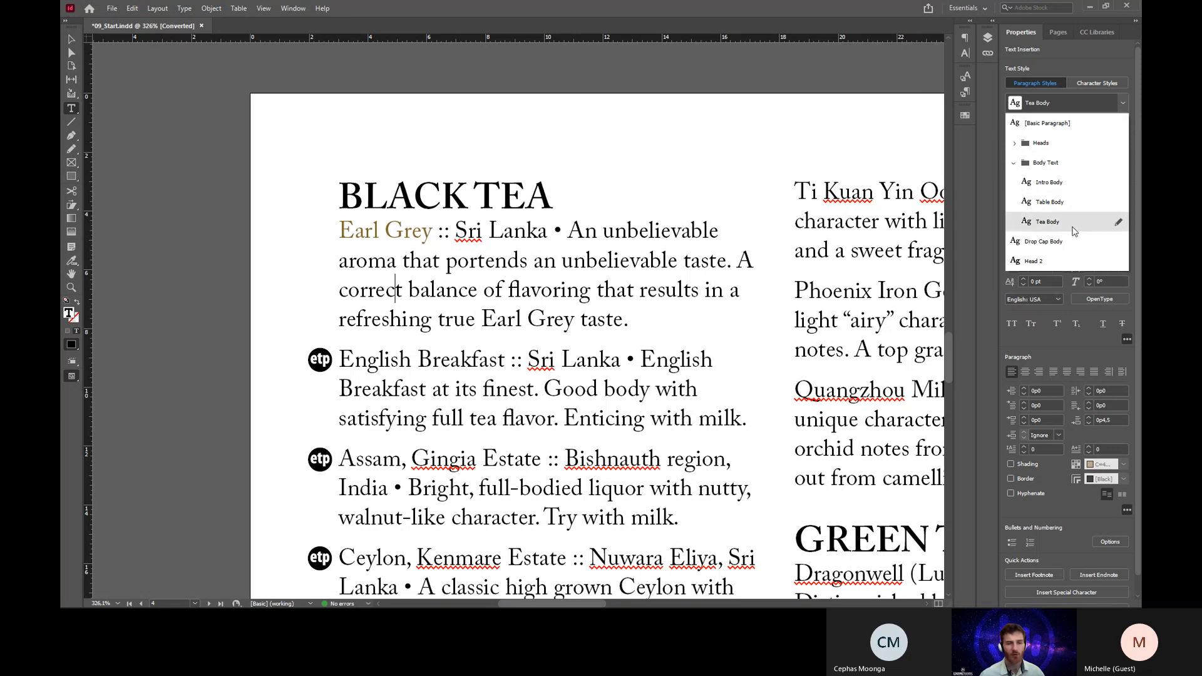
left_click(1117, 224)
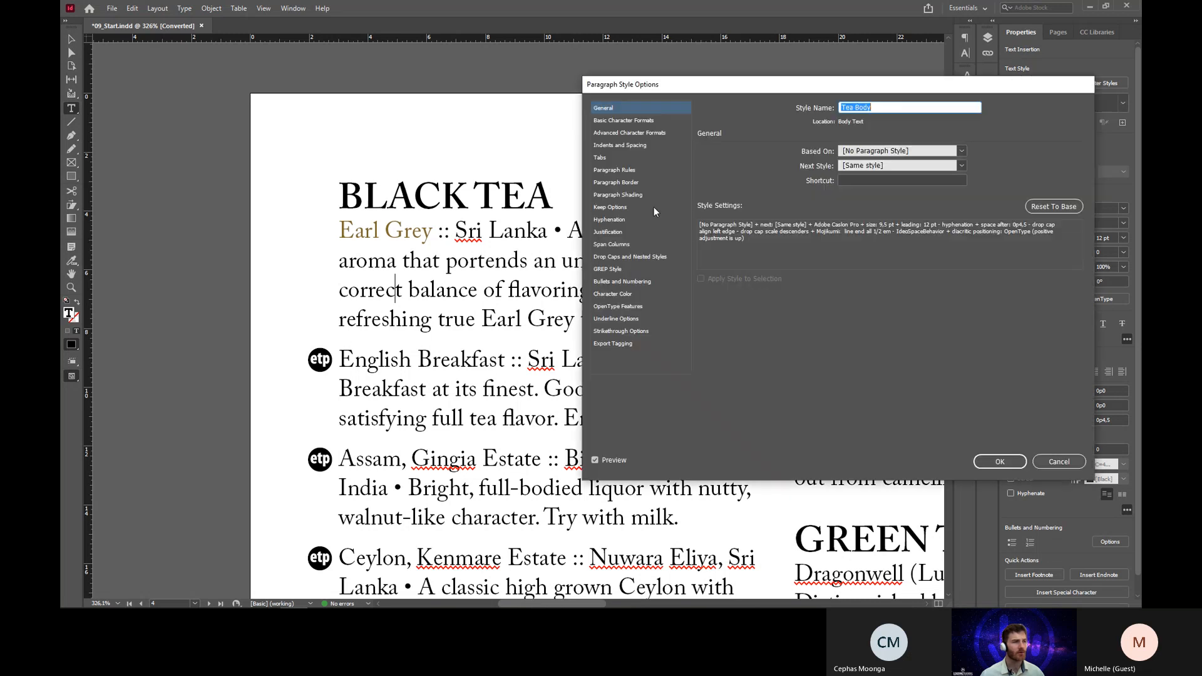
left_click_drag(759, 90, 591, 111)
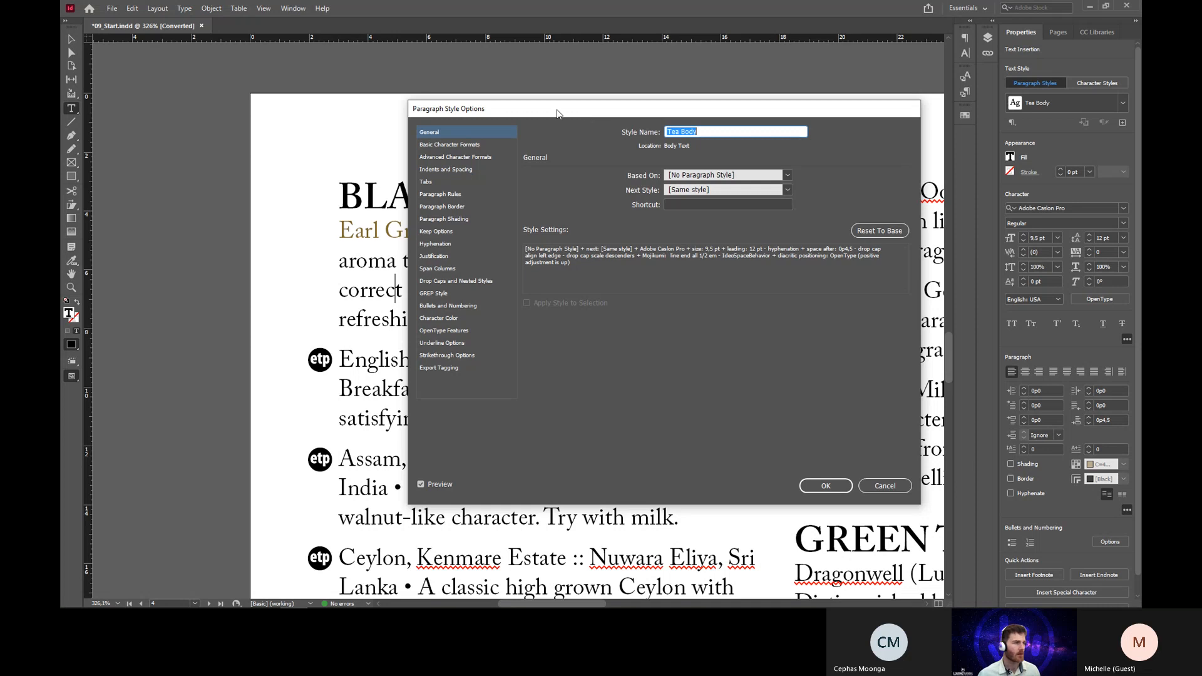
left_click_drag(590, 111, 670, 101)
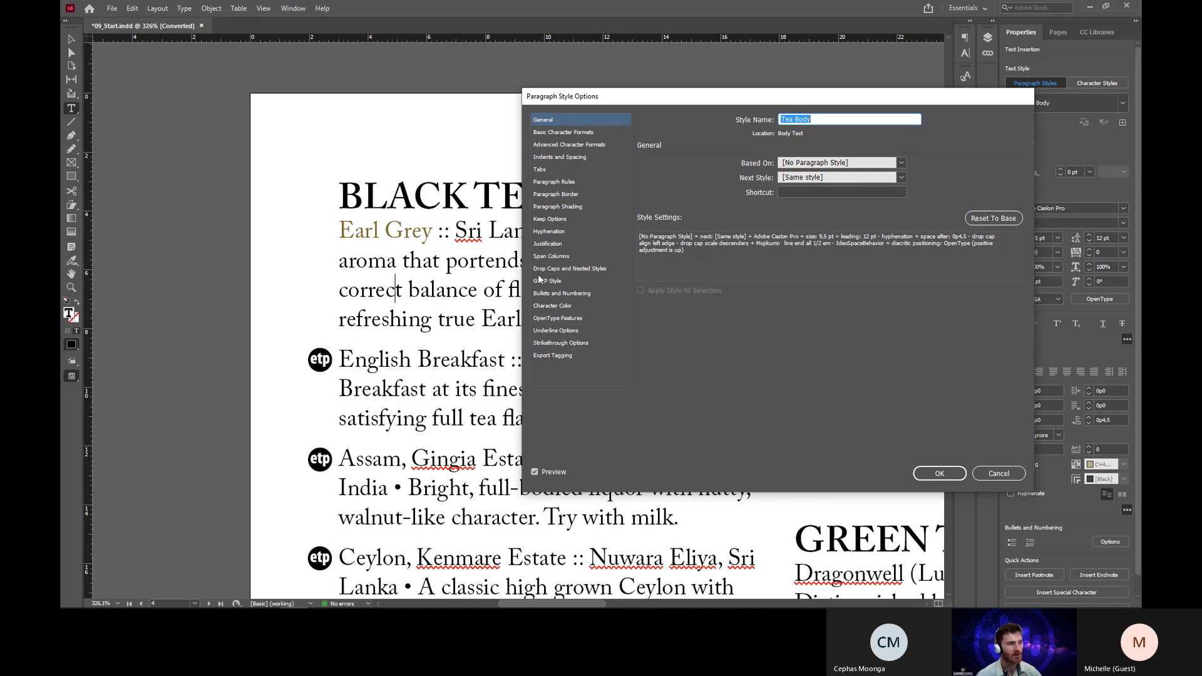
left_click(559, 268)
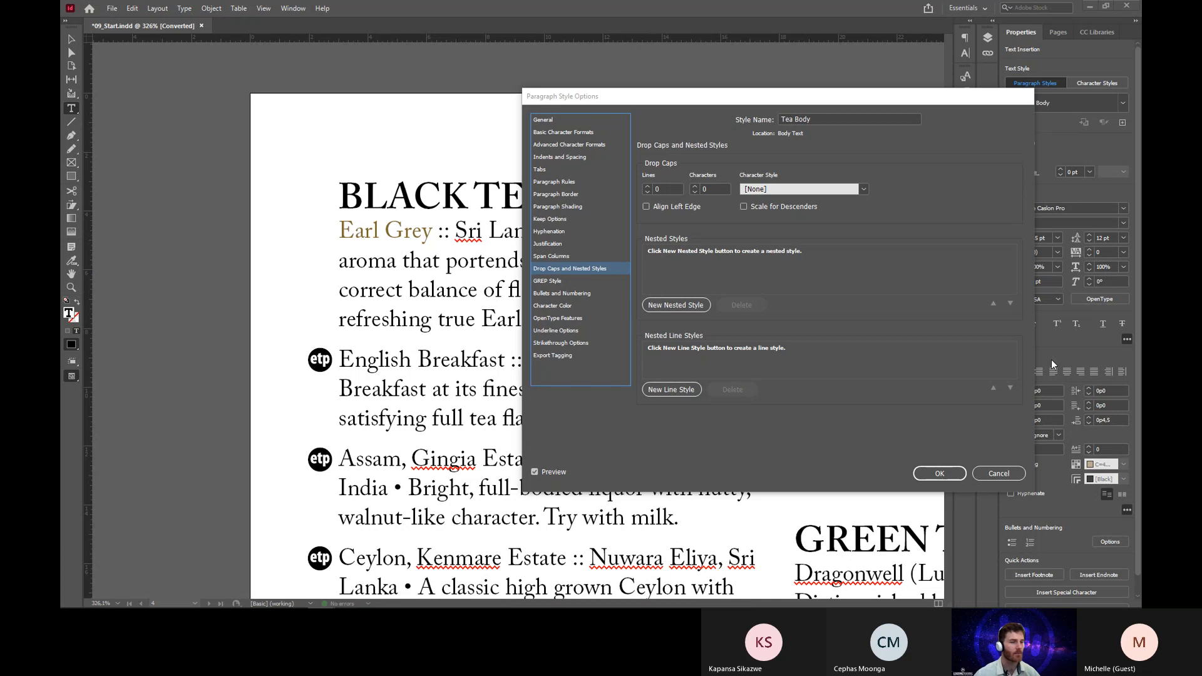
left_click(1000, 471)
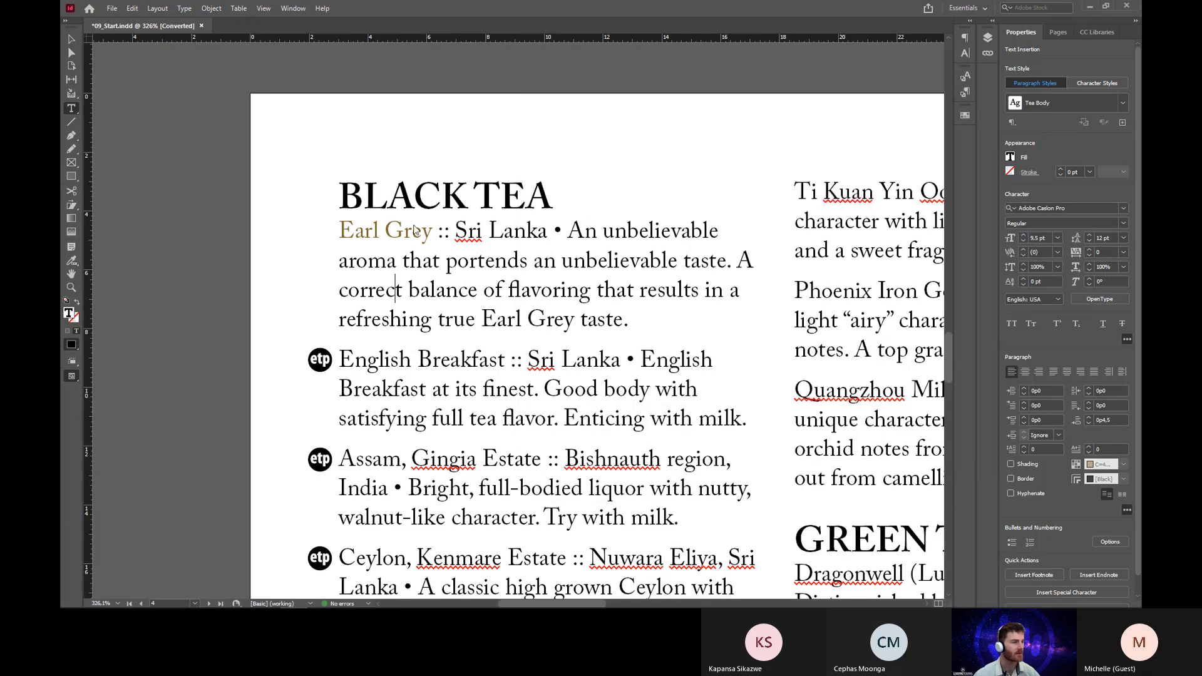
Check which character style is applied to the "Earl Grey" tea name.
left_click_drag(424, 232, 339, 231)
left_click(428, 232)
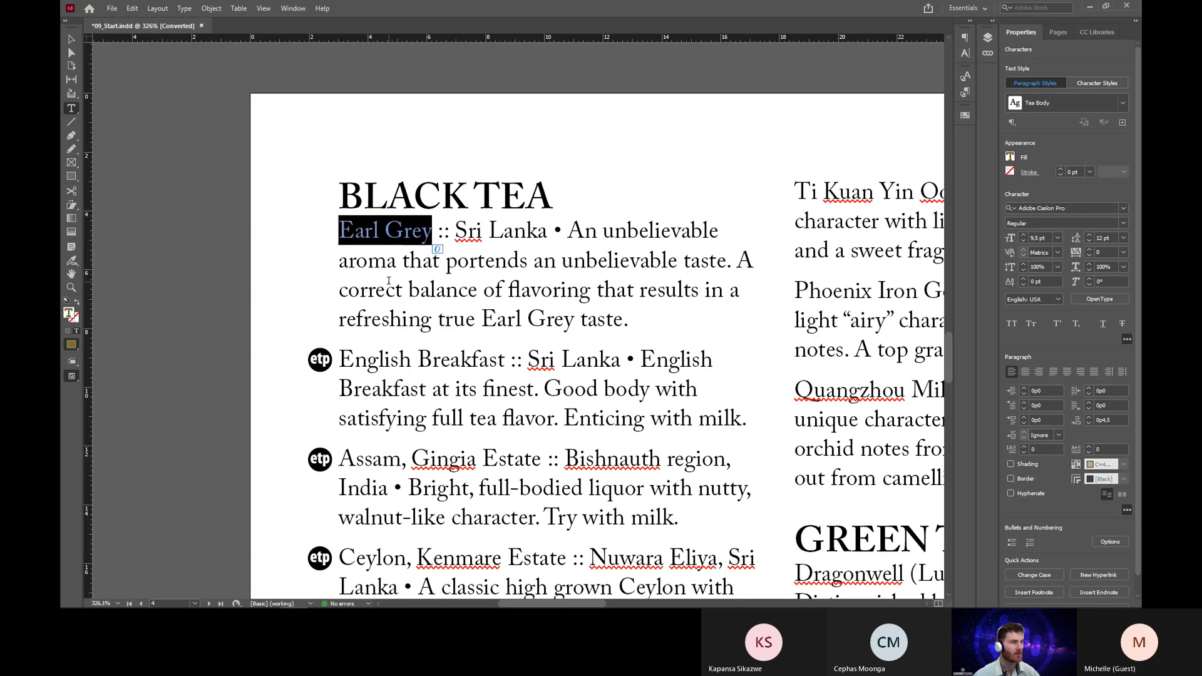
left_click(1103, 84)
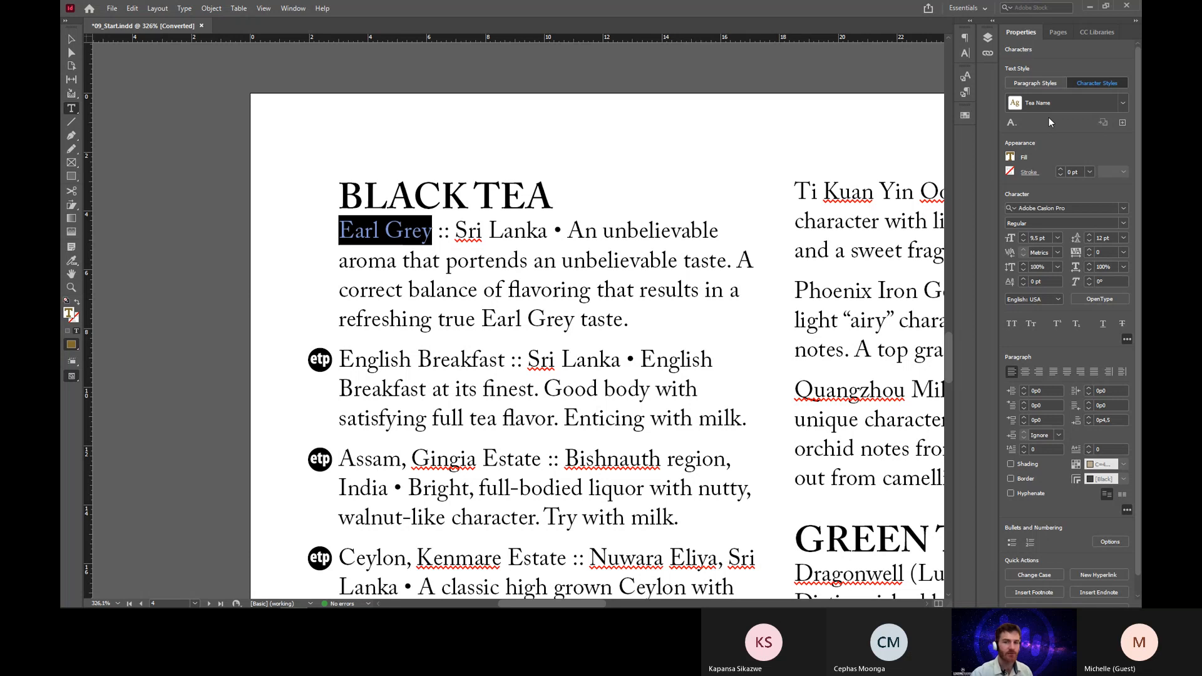
left_click(369, 234)
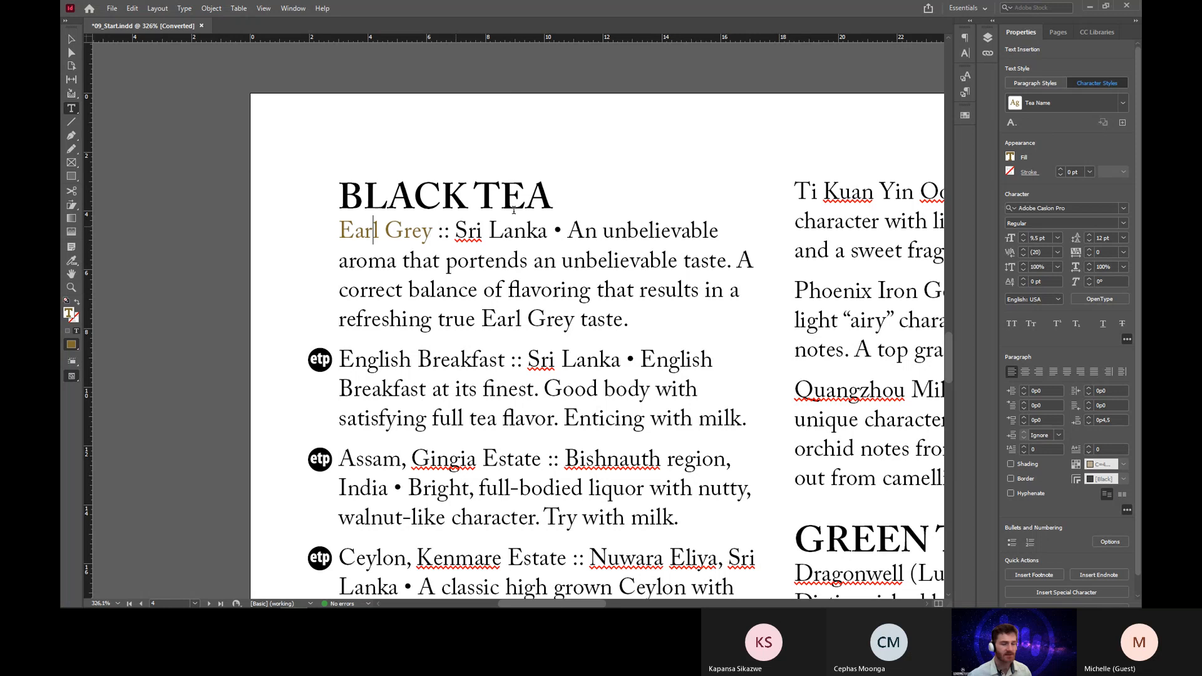
Inspect the fill swatch used by the "Earl Grey" tea name under Black Tea.
scroll(605, 202, "up", 10)
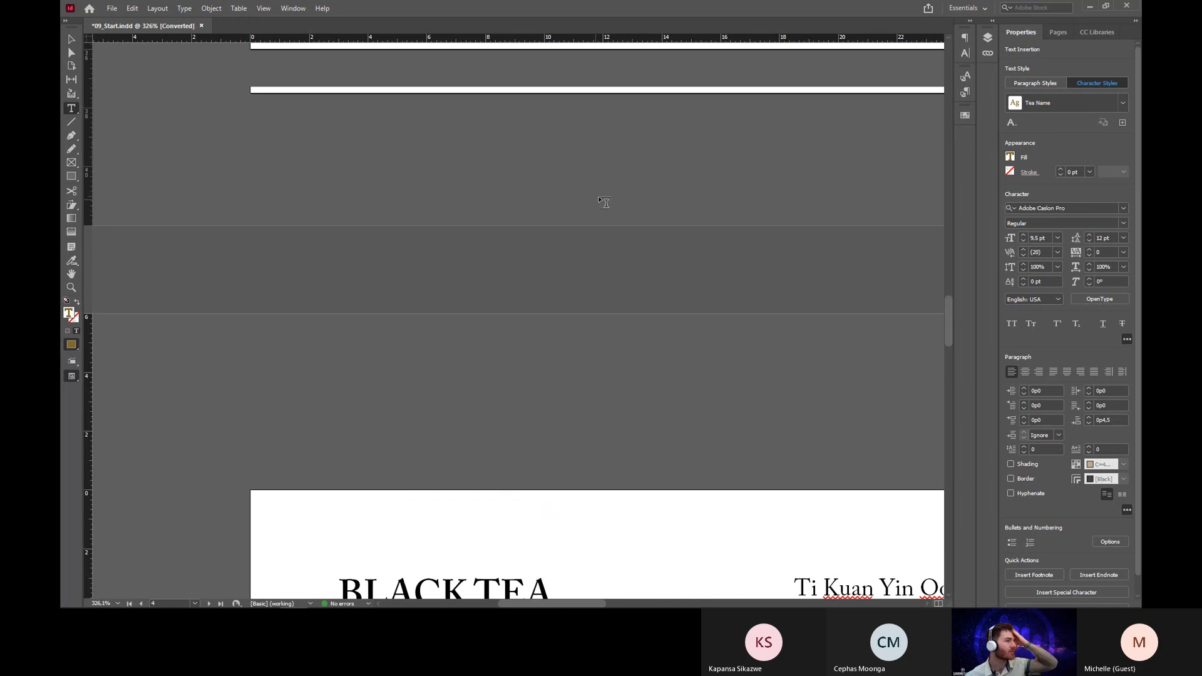
scroll(604, 202, "down", 10)
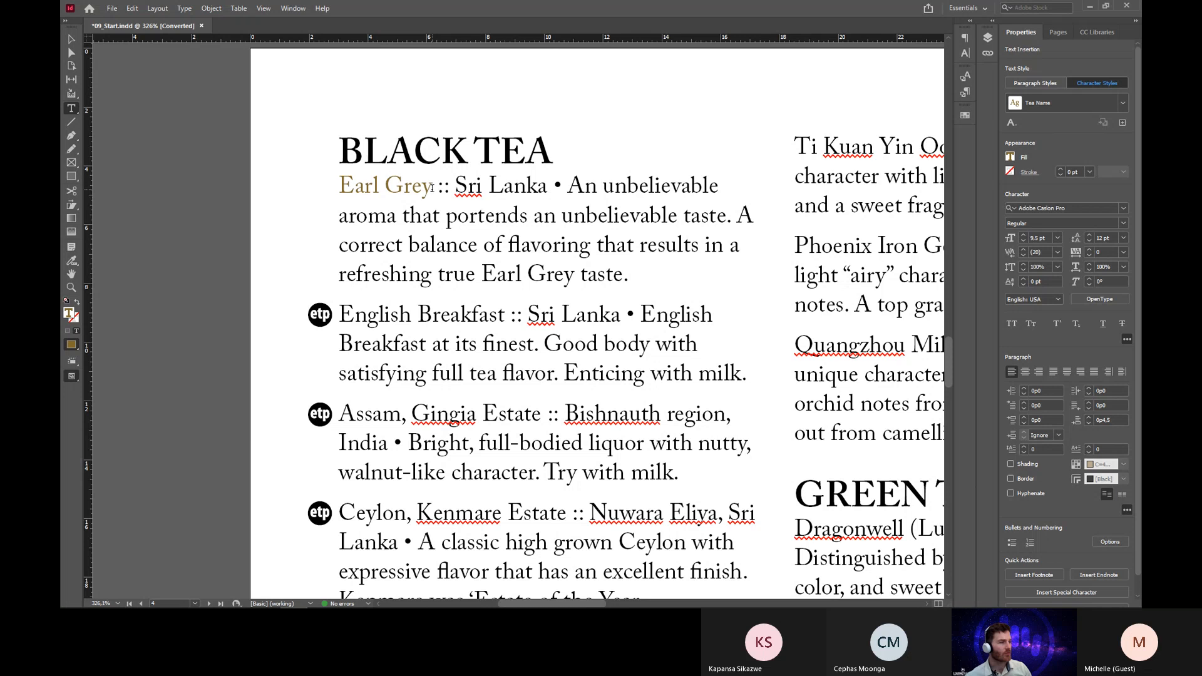
left_click_drag(431, 188, 338, 188)
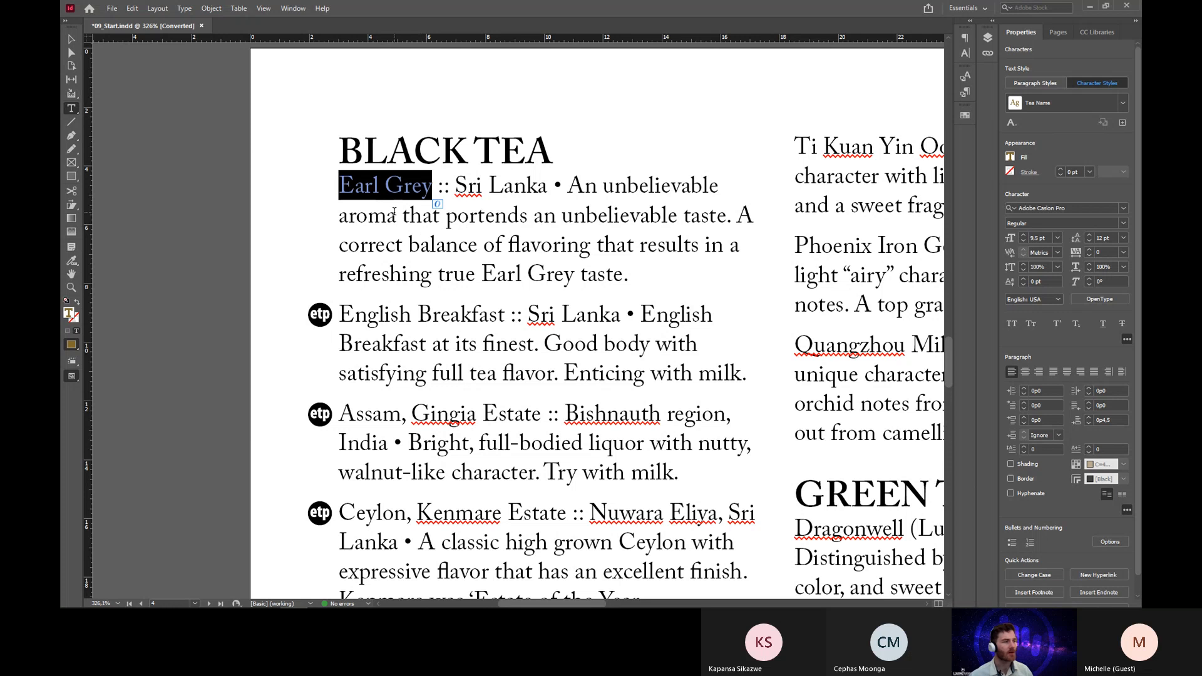
left_click(1010, 157)
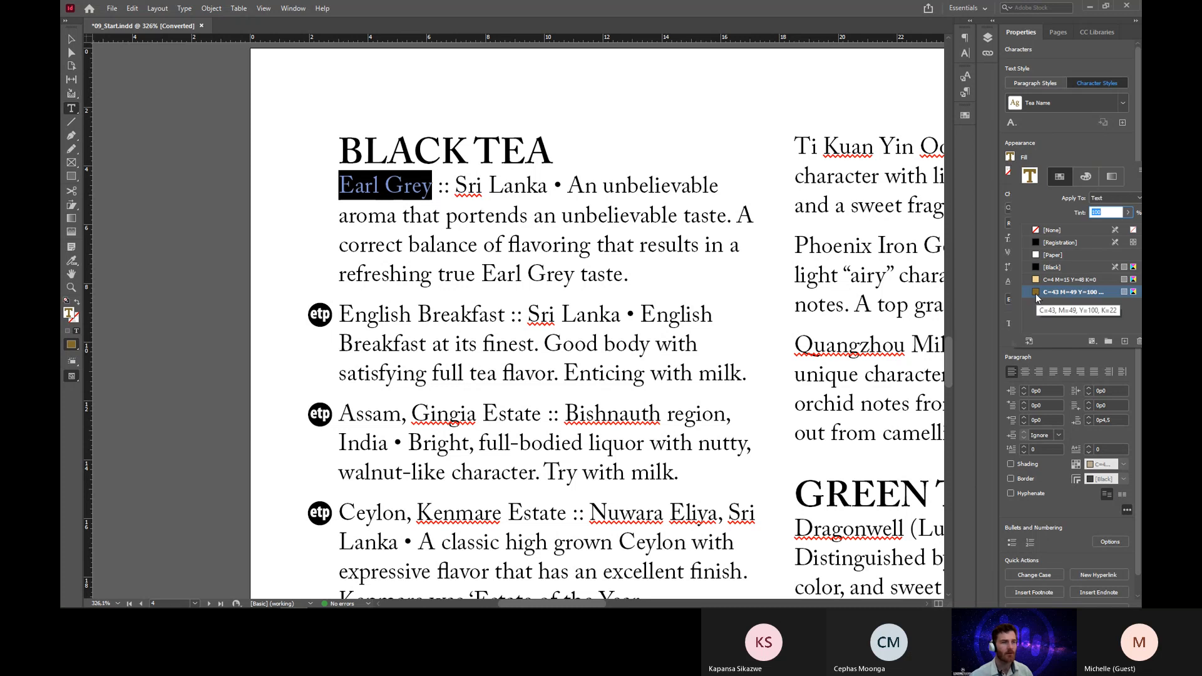
left_click(1057, 131)
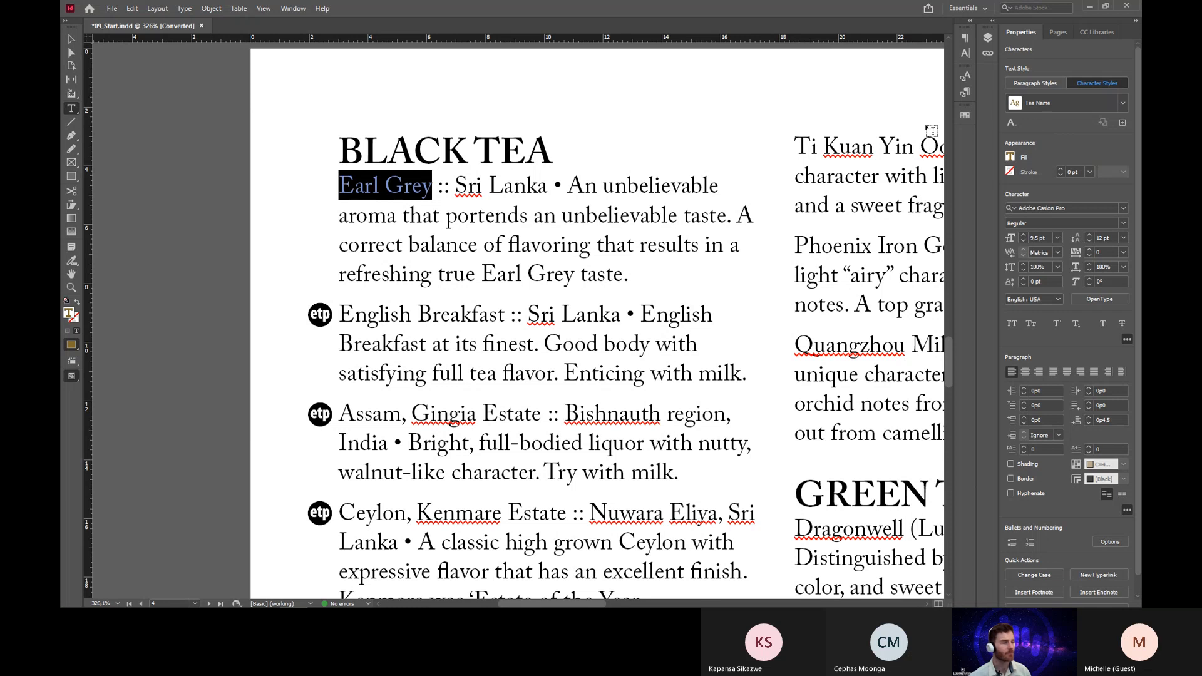
Select the bullet character between "Sri Lanka" and "An unbelievable" in the Earl Grey listing.
left_click(503, 185)
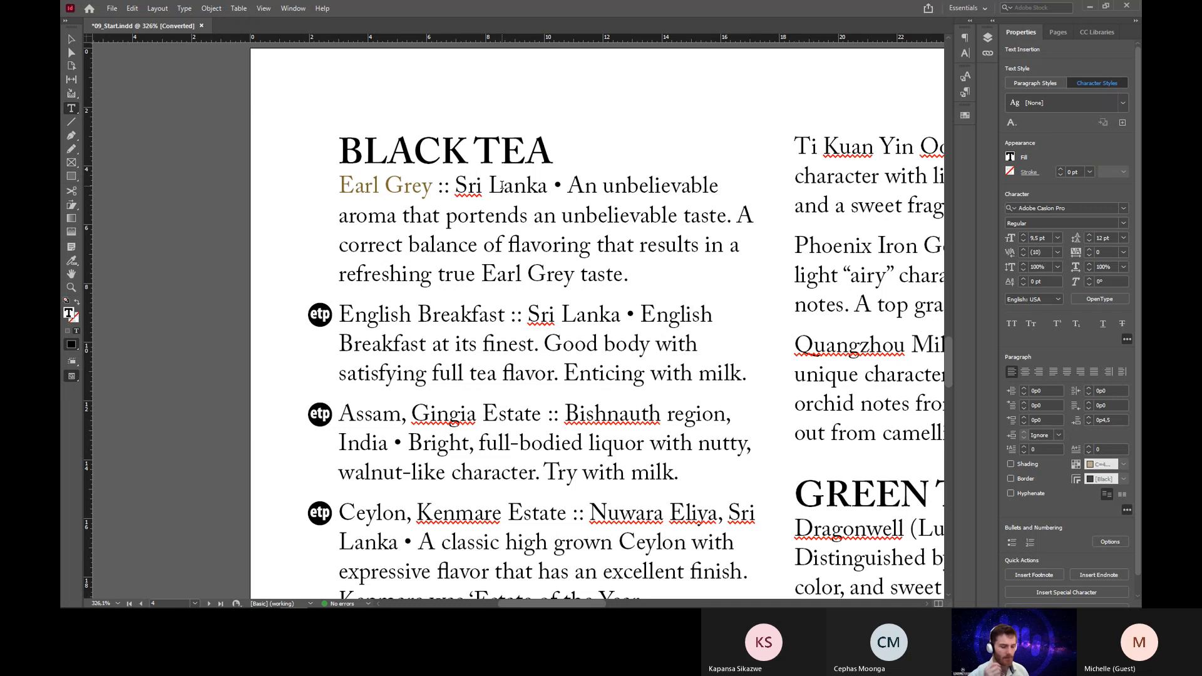
key("Right")
key("Right")
key("Right")
key("Right")
key("Right")
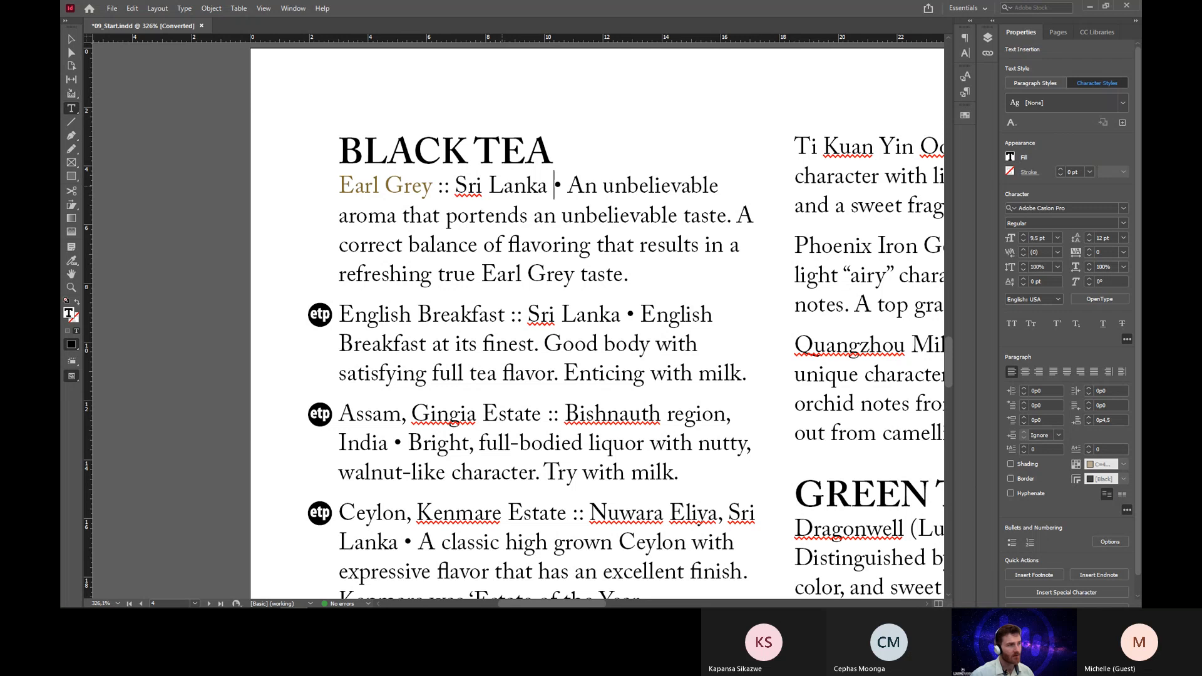
key("shift+Right")
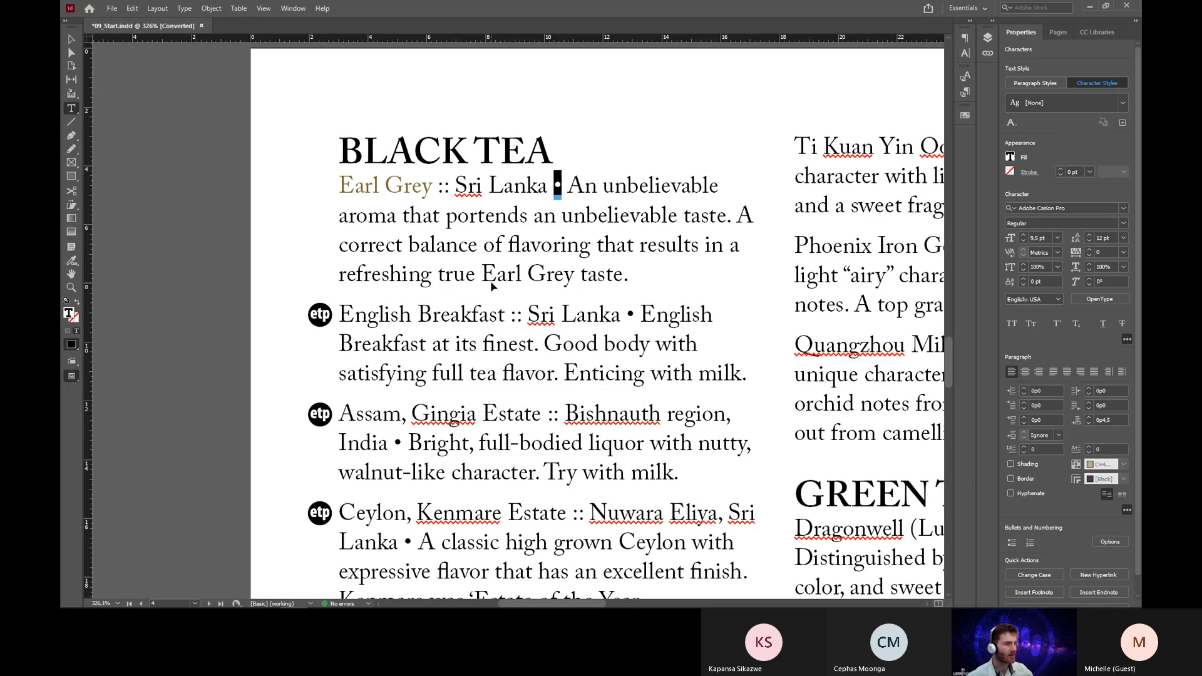
Open the Tea Body paragraph style for editing at its drop cap and nested style settings.
left_click(599, 186)
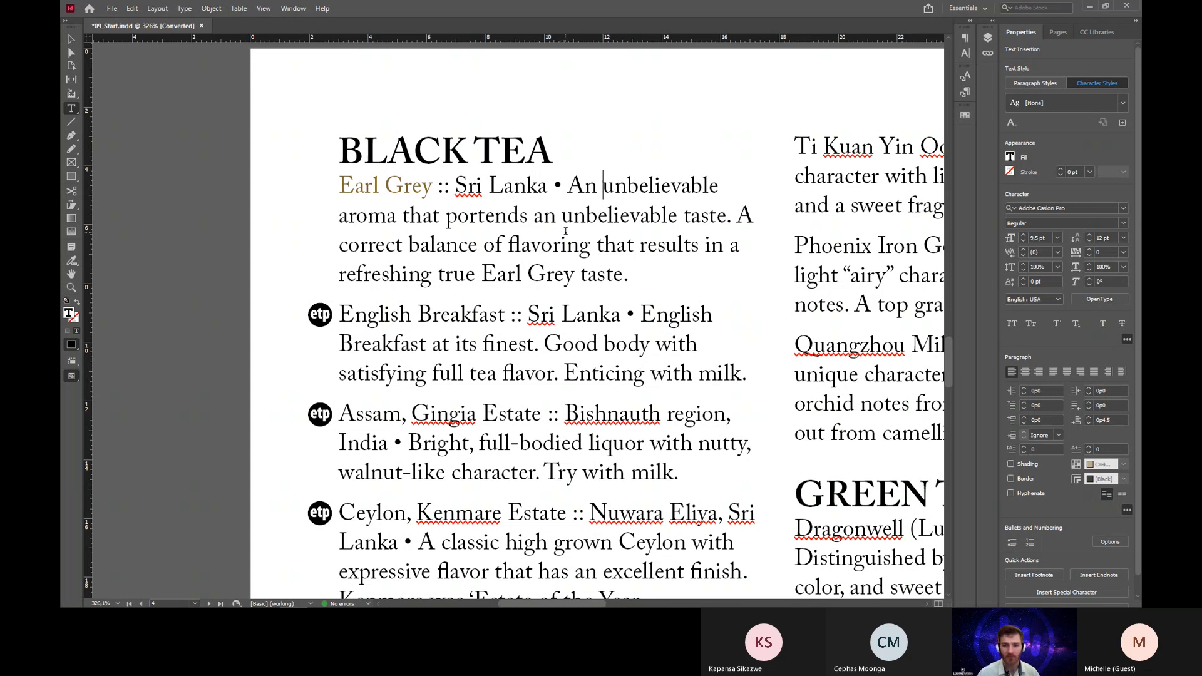
left_click(1028, 83)
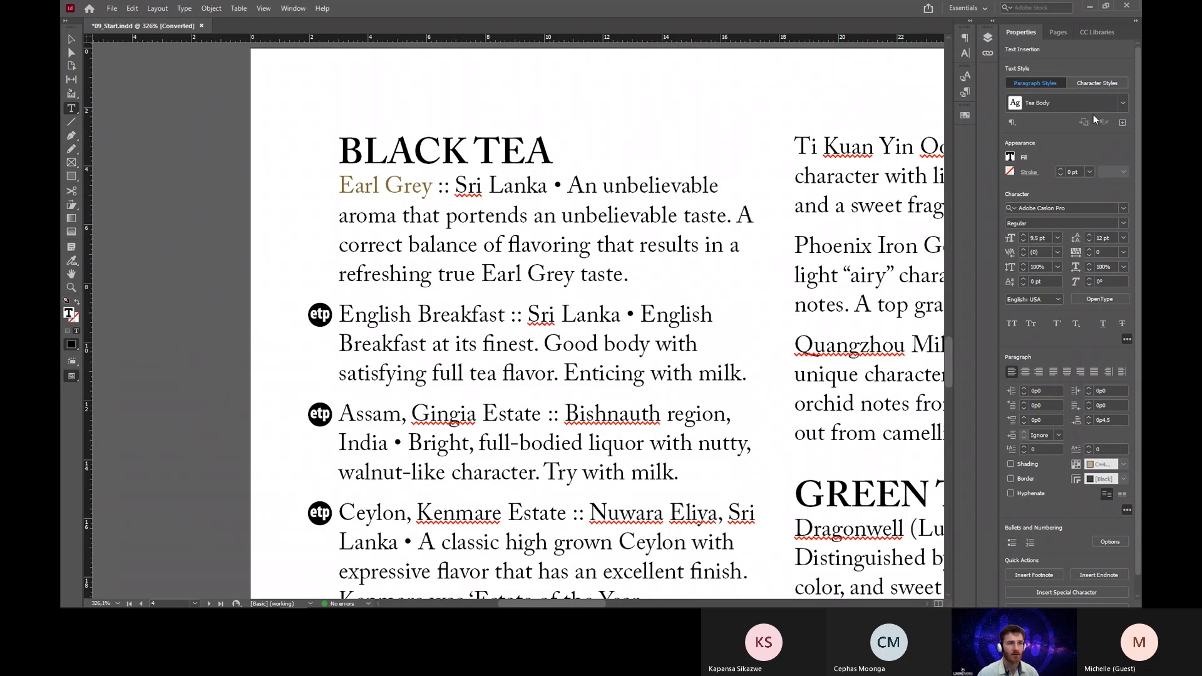
left_click(1123, 104)
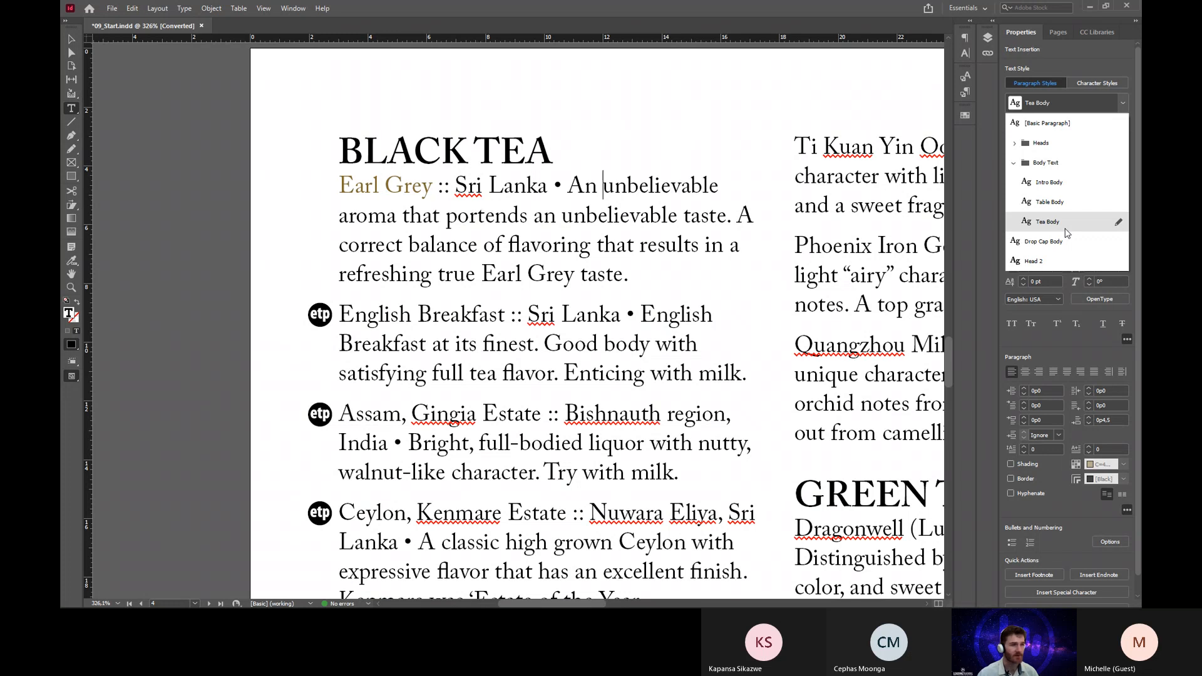
left_click(1118, 227)
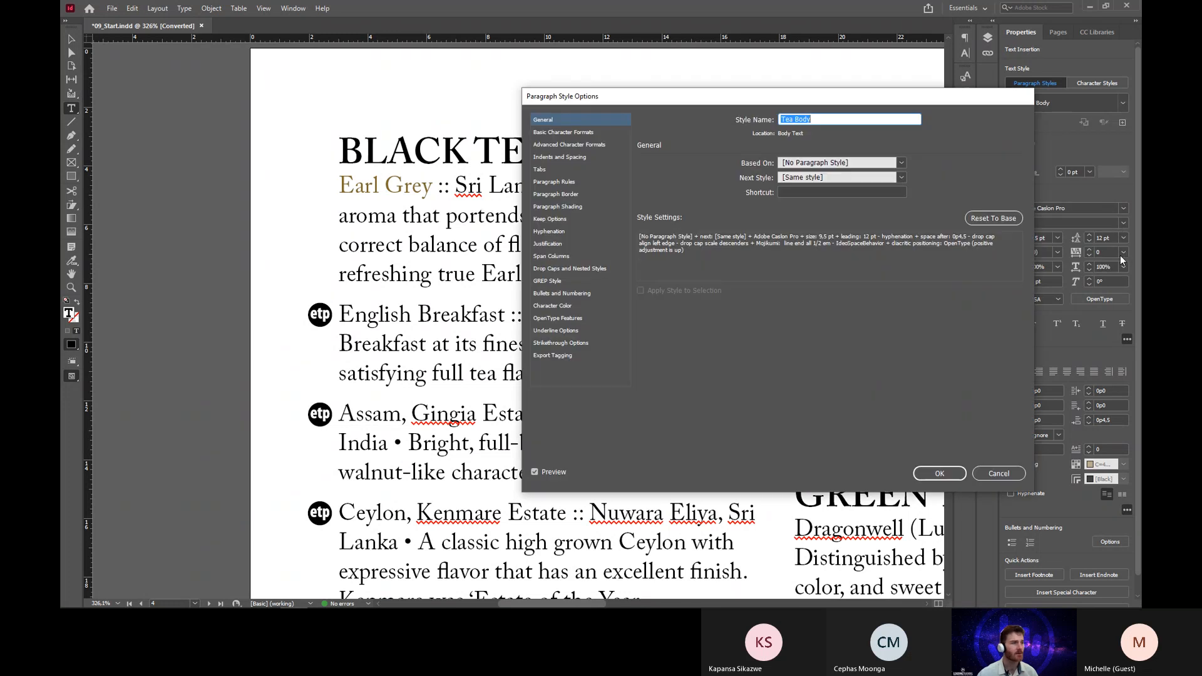
left_click_drag(799, 99, 731, 115)
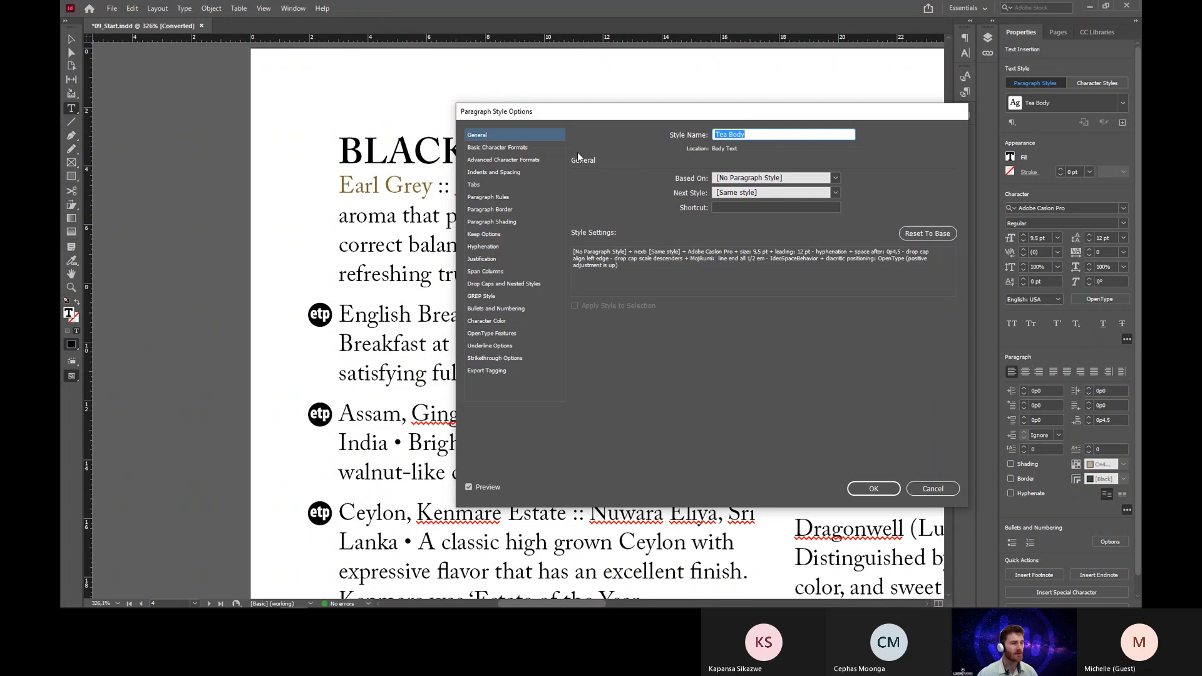
left_click(511, 285)
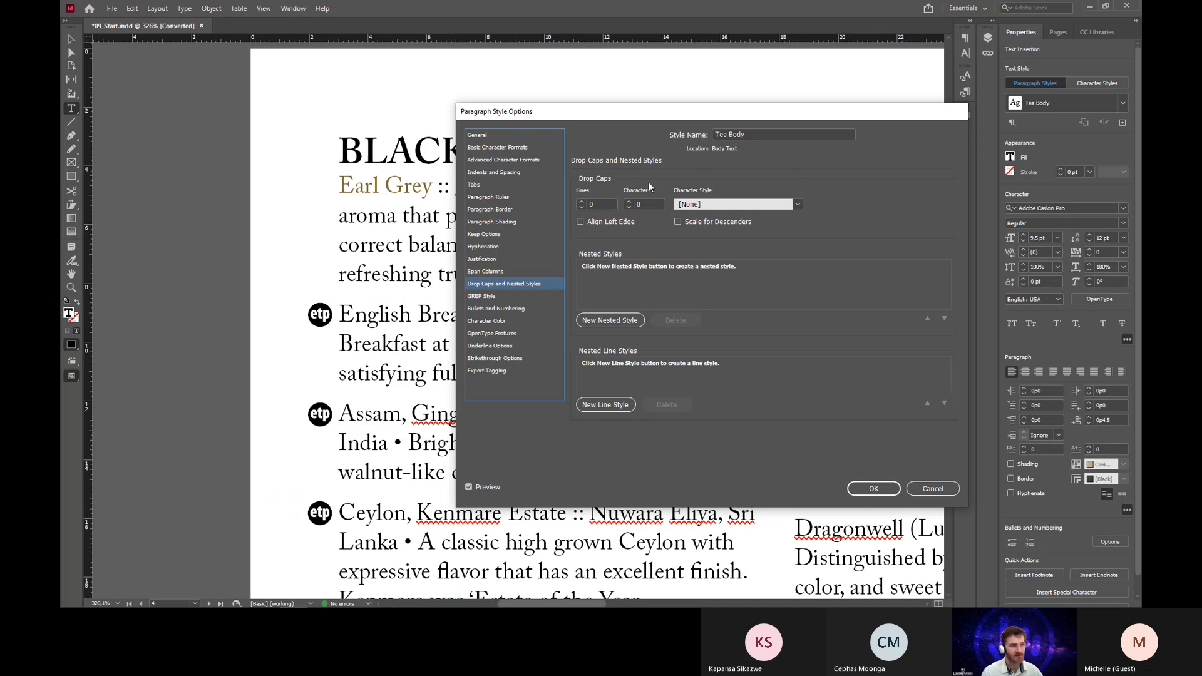
Add a nested style to Tea Body that uses the Tea Name character style.
left_click(611, 320)
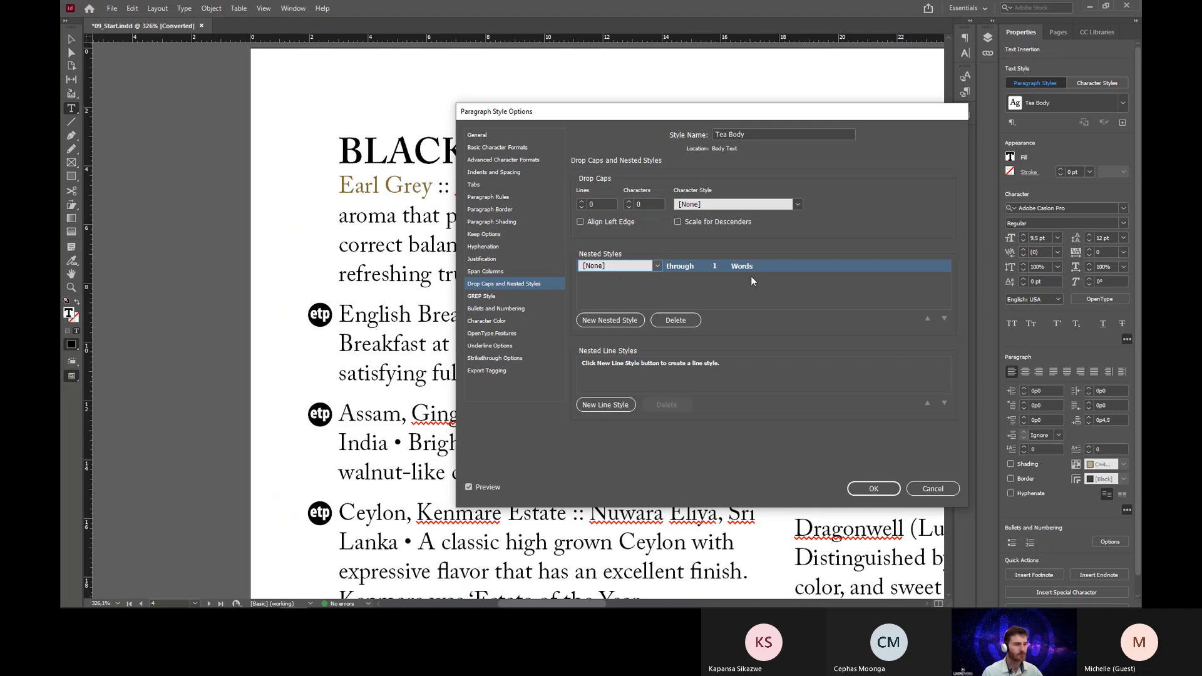
left_click(656, 267)
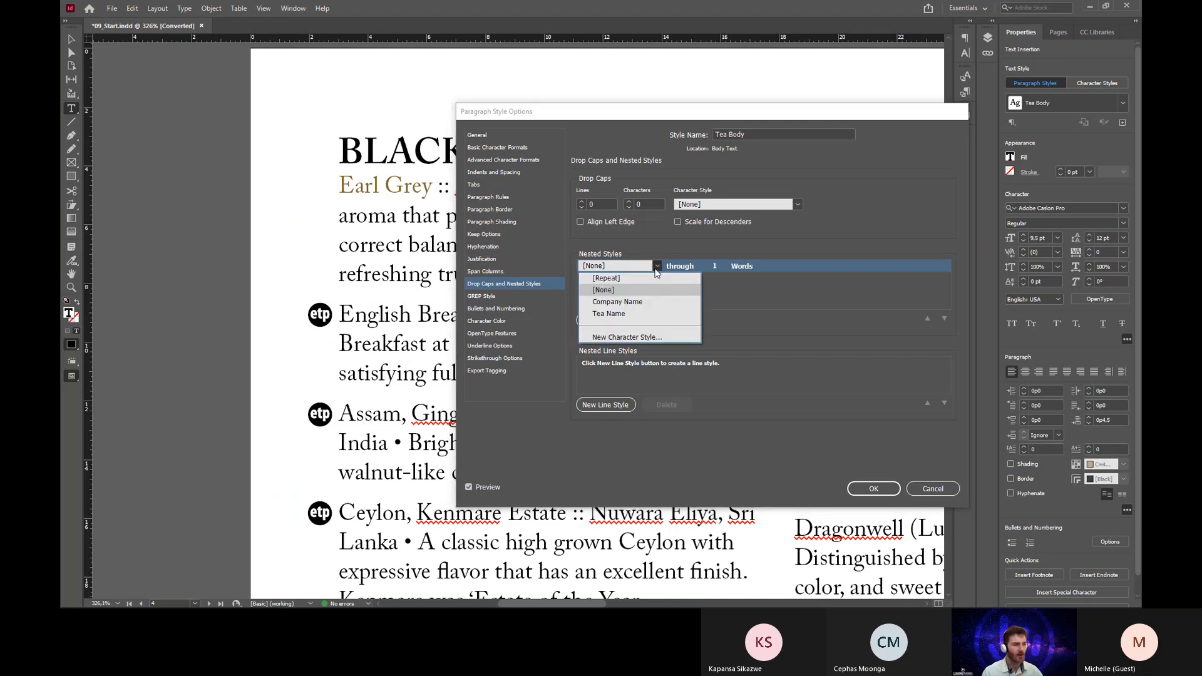
left_click(630, 315)
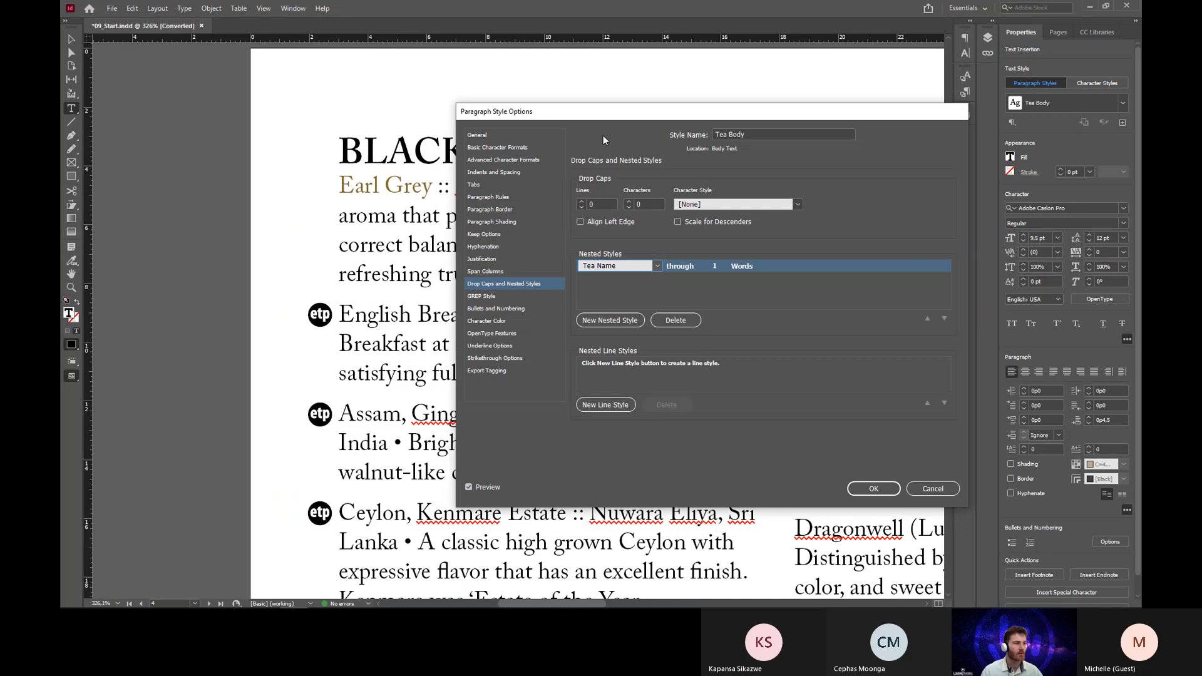
left_click_drag(576, 116, 669, 105)
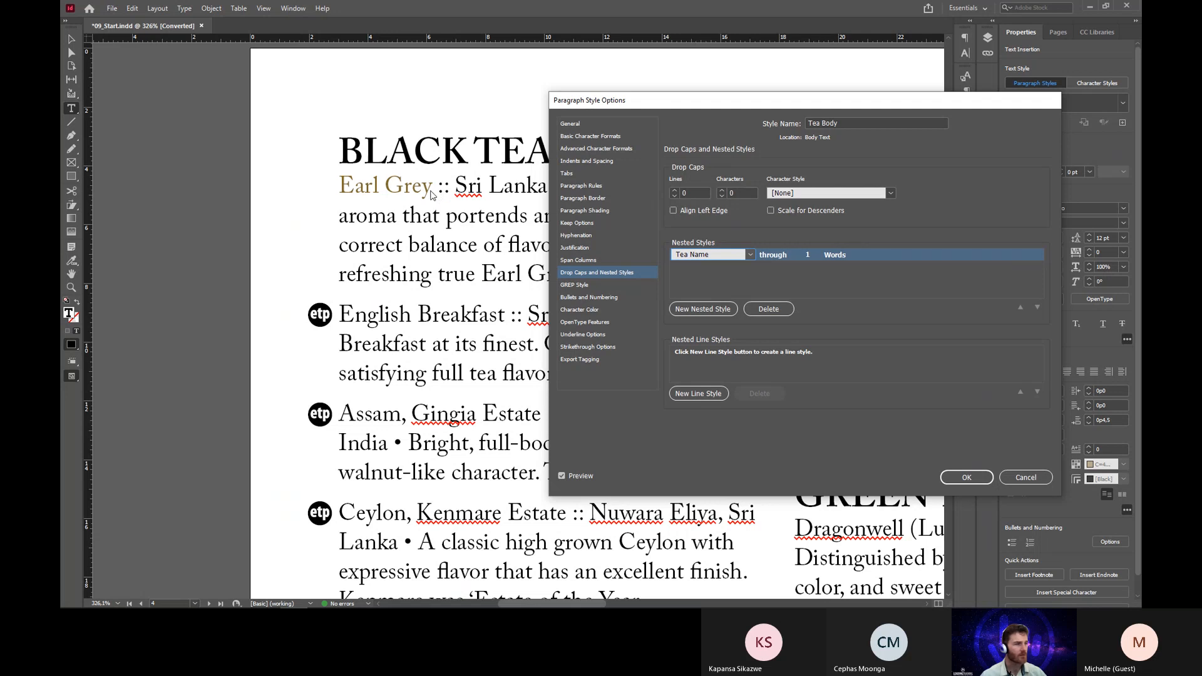
Make the Tea Name nested style apply up to 1 colon (:).
left_click(776, 257)
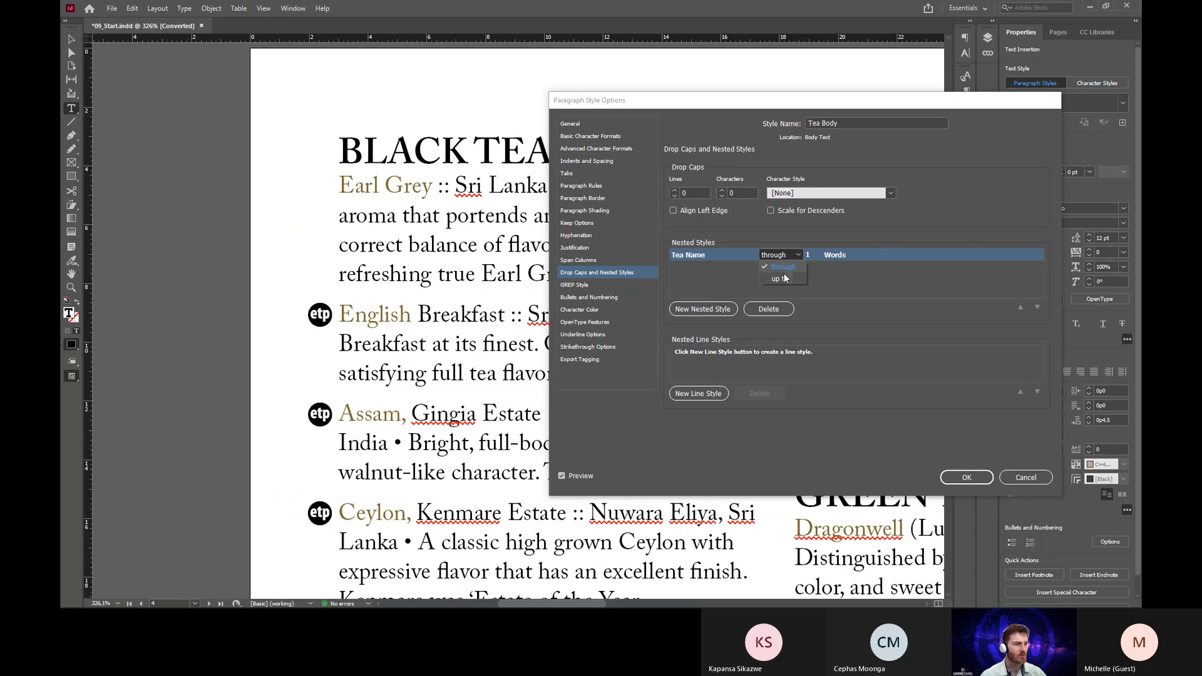
left_click(782, 279)
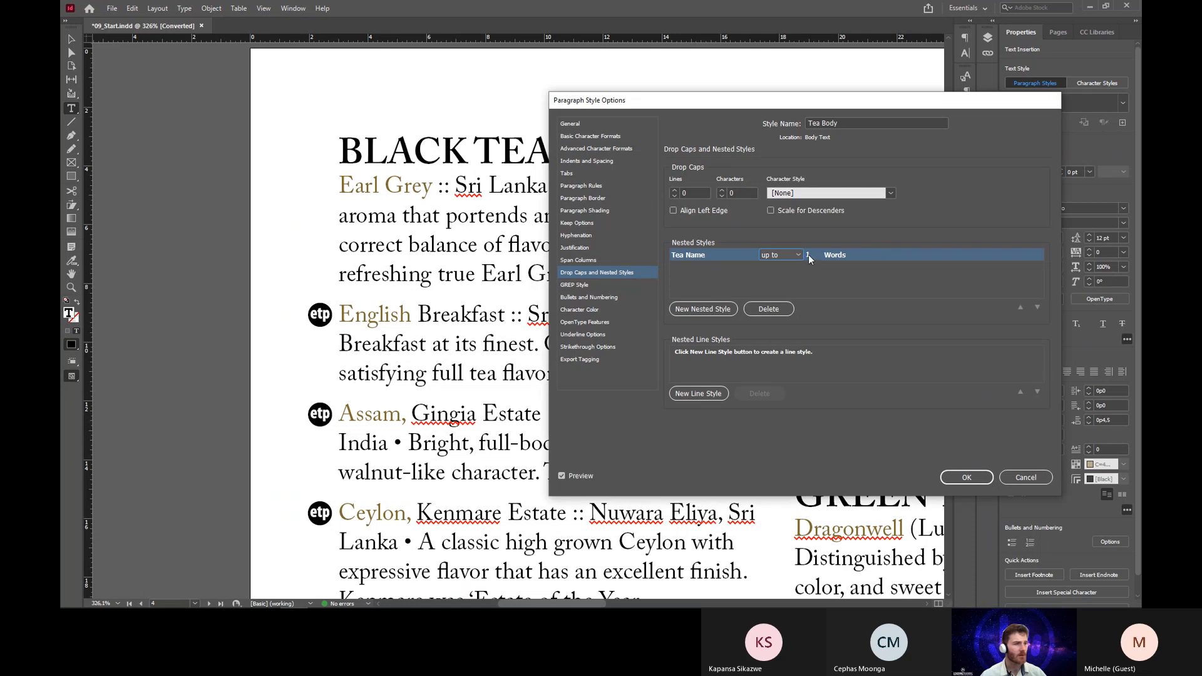
left_click(808, 254)
left_click(835, 254)
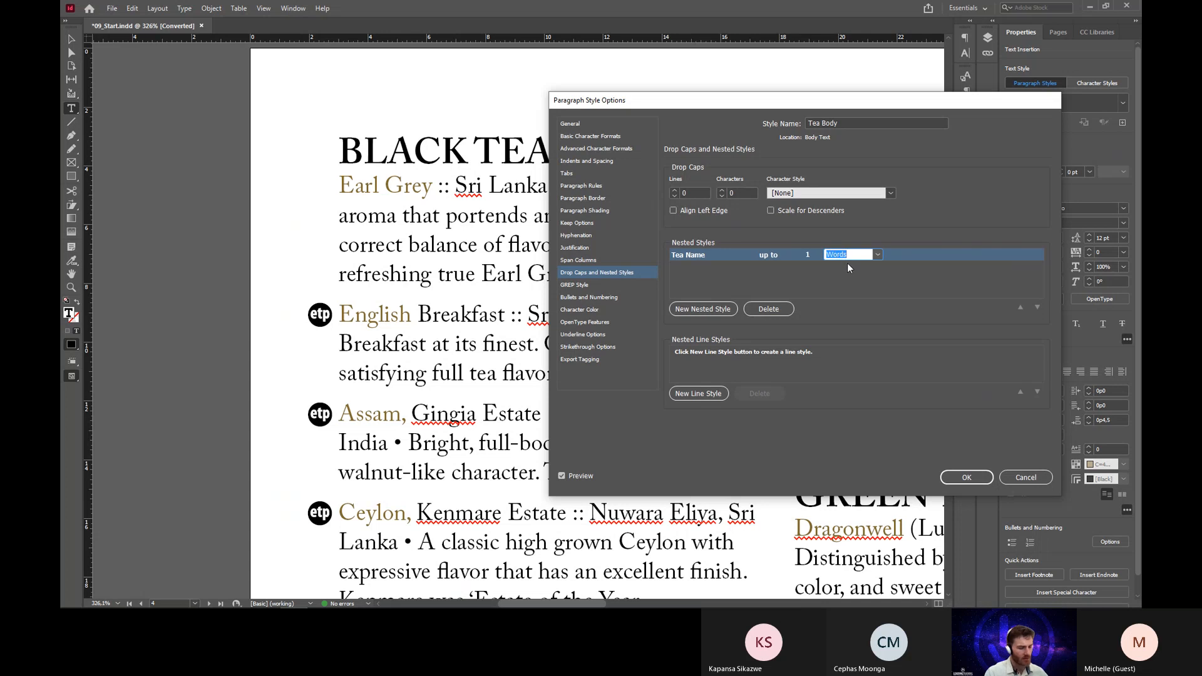
type(":")
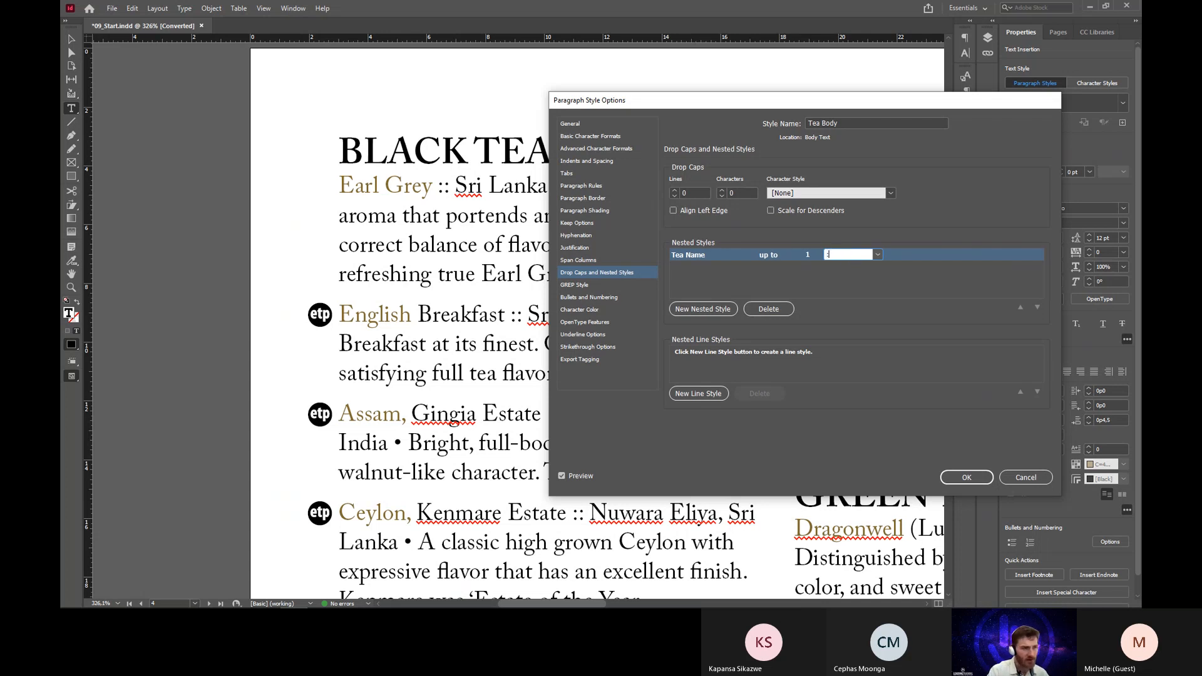
left_click(851, 276)
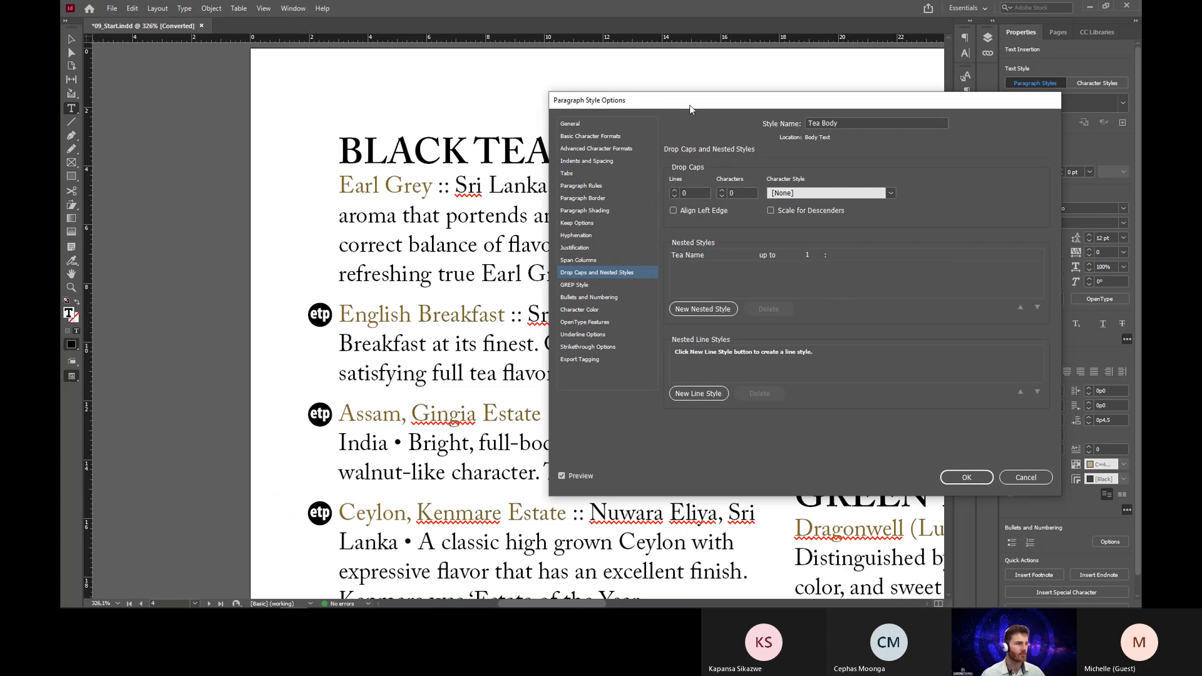
Add a second nested style to Tea Body and start a new character style for it named "Country".
left_click_drag(689, 104, 722, 88)
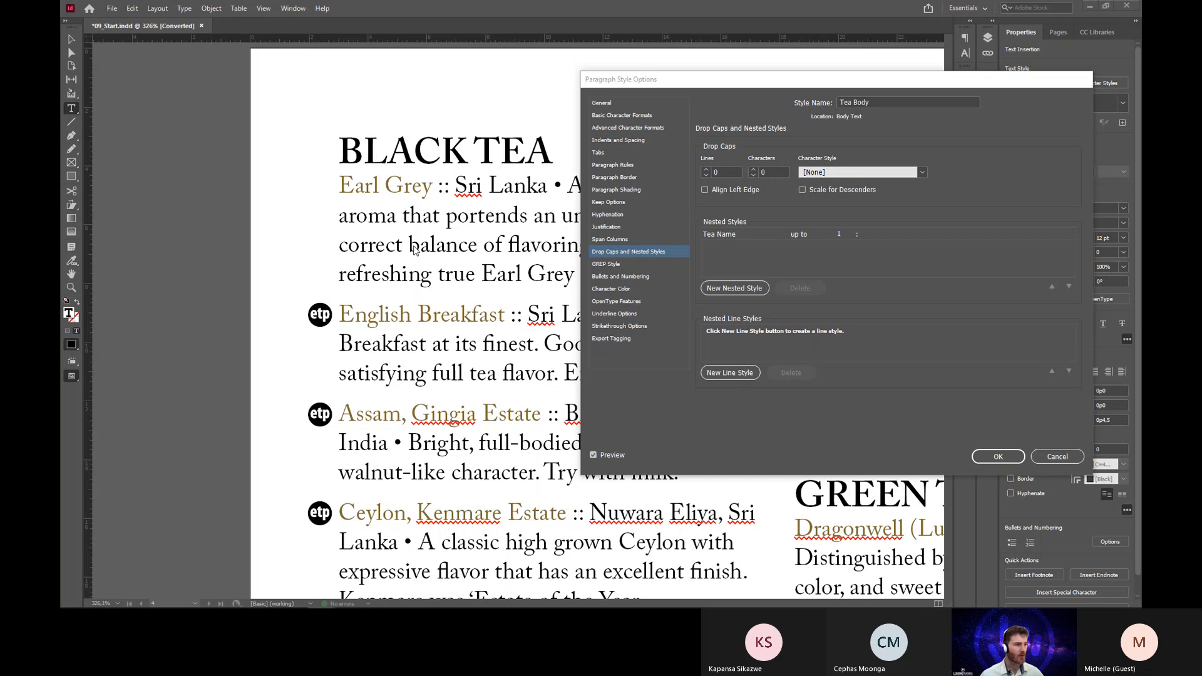
left_click_drag(674, 78, 702, 67)
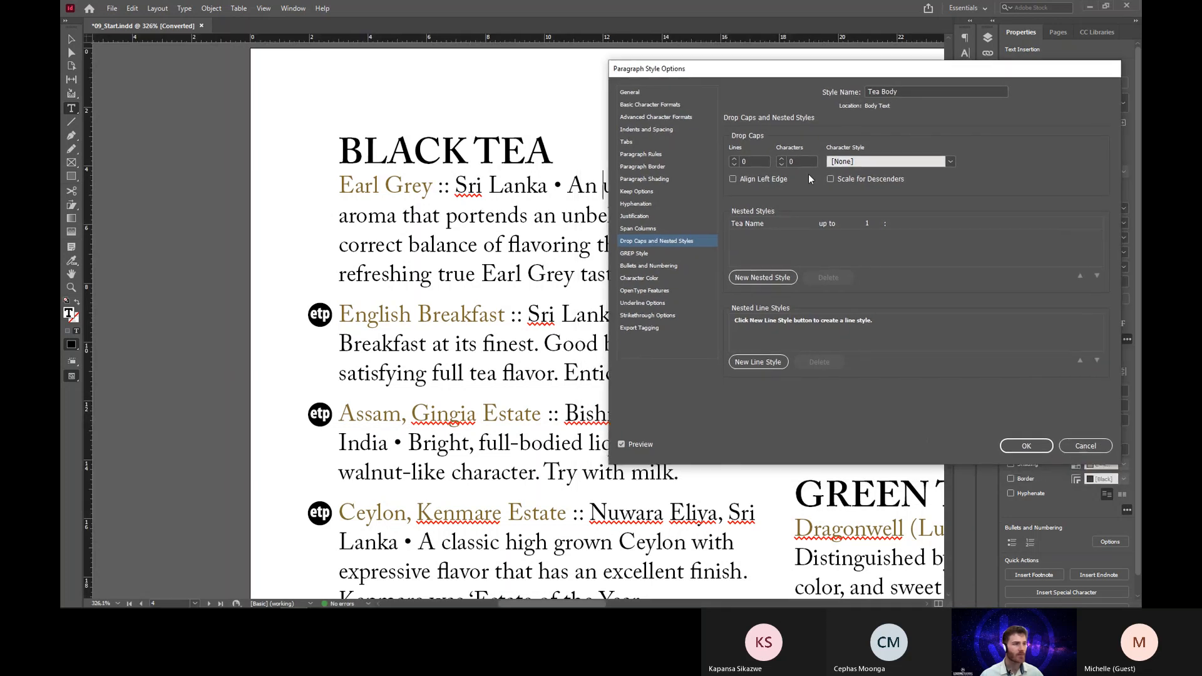
left_click_drag(825, 78, 750, 122)
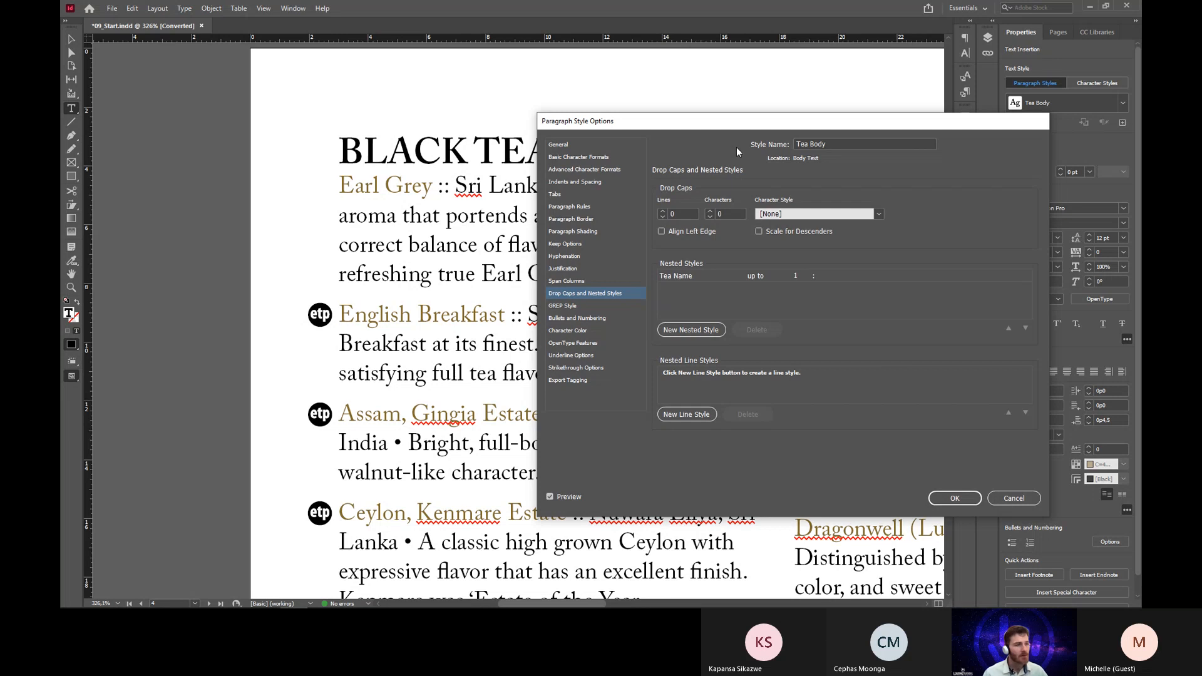
left_click(698, 333)
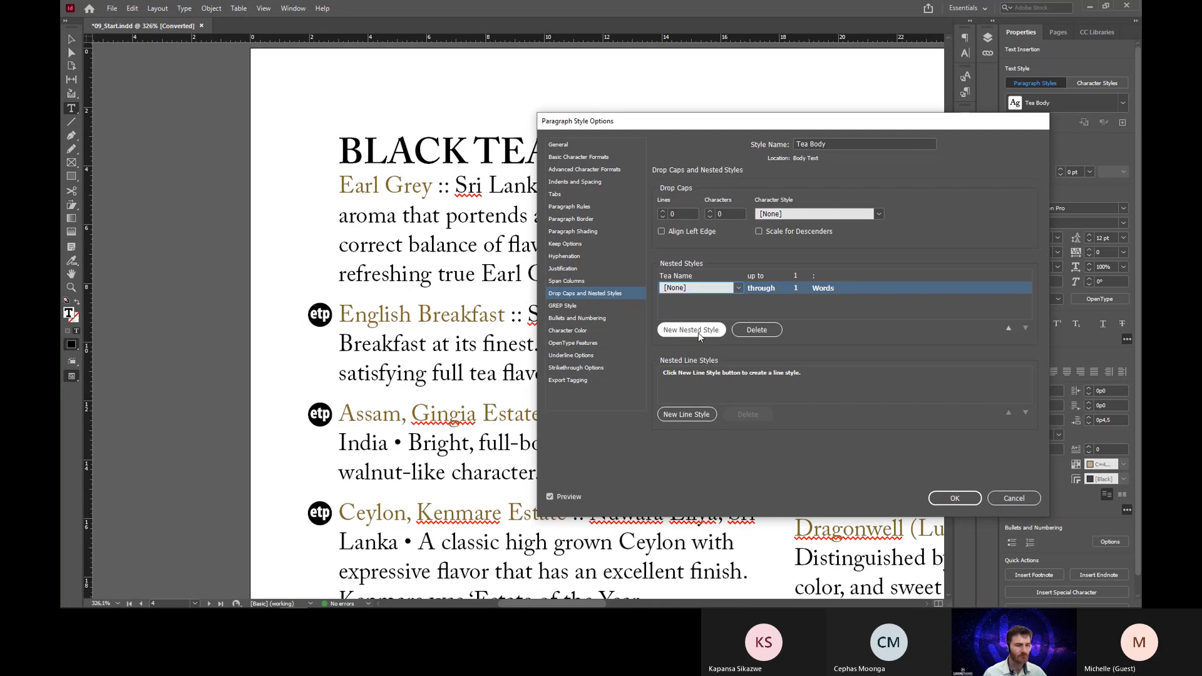
left_click(738, 289)
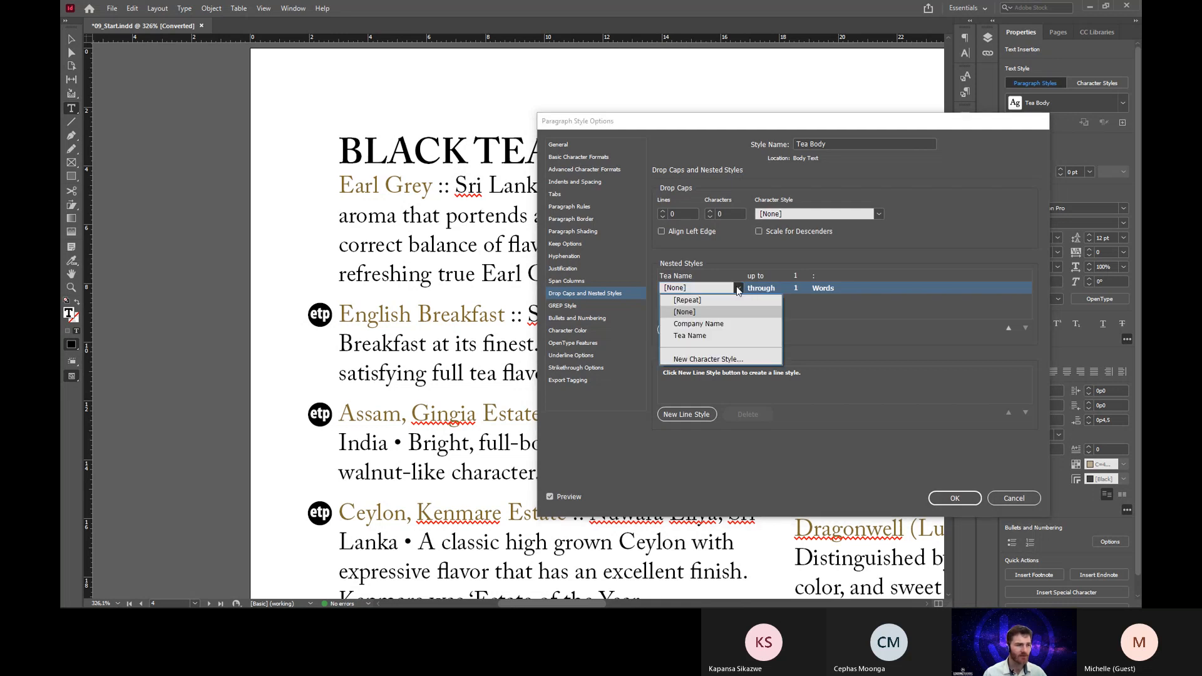
left_click(714, 359)
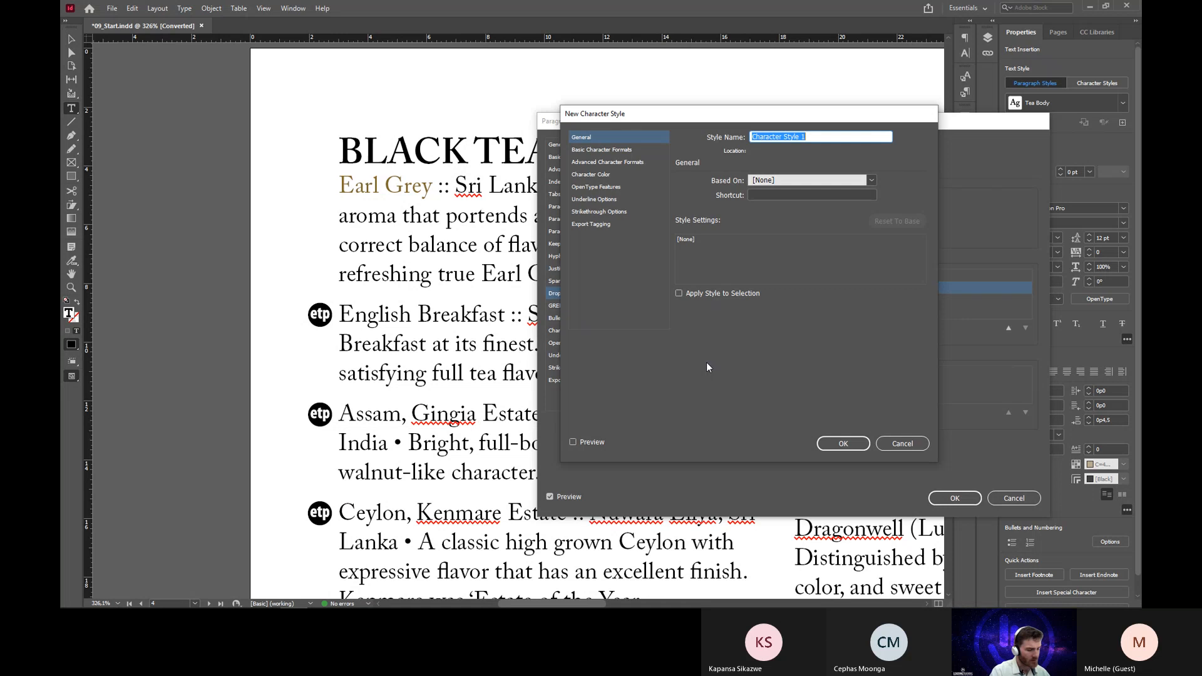
type("Country")
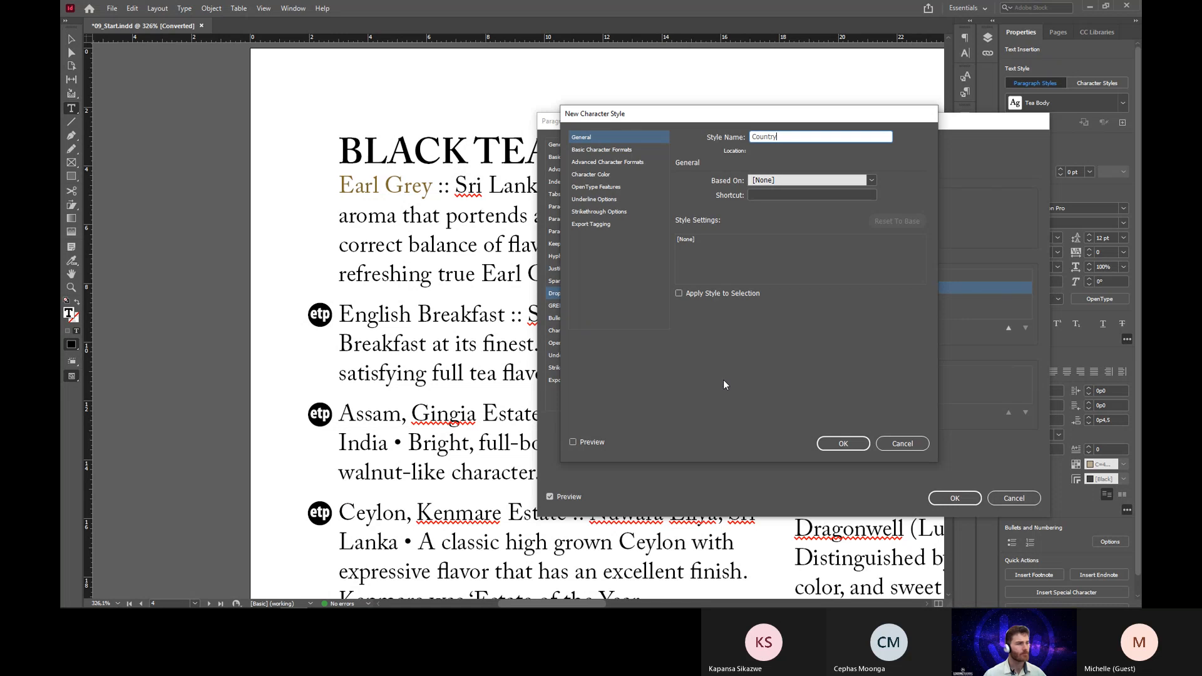
Set the Country character style's font style to Italic and create the style.
left_click(607, 149)
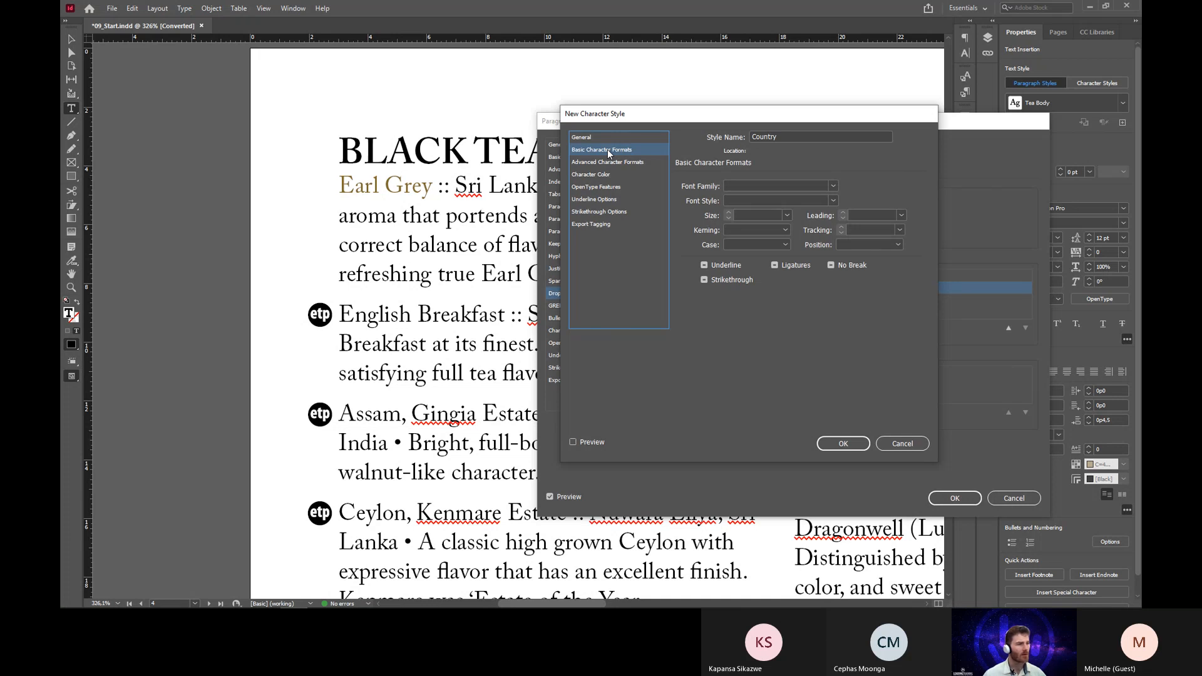
left_click(832, 201)
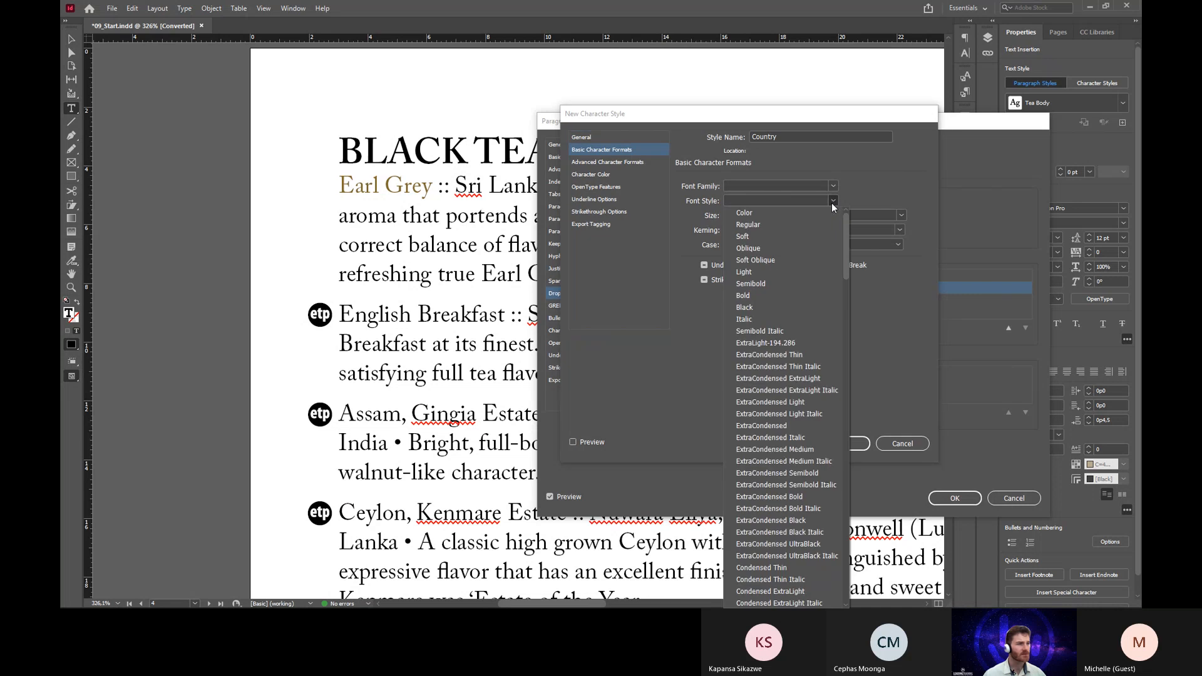
left_click(773, 321)
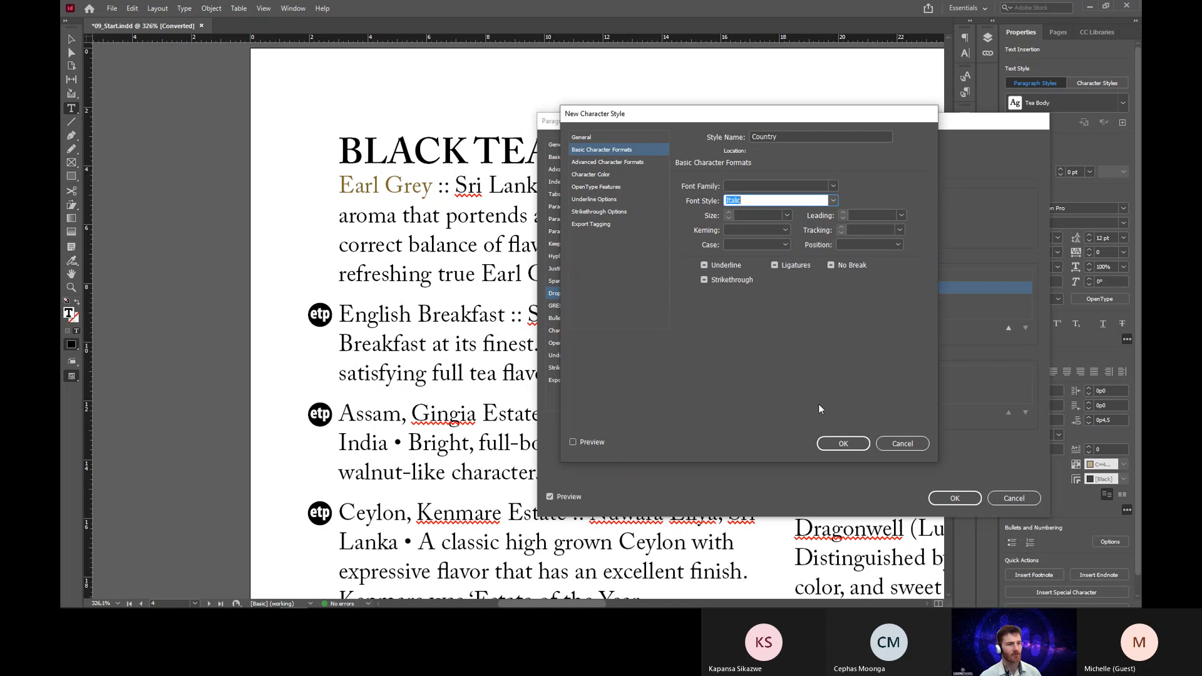
left_click(842, 445)
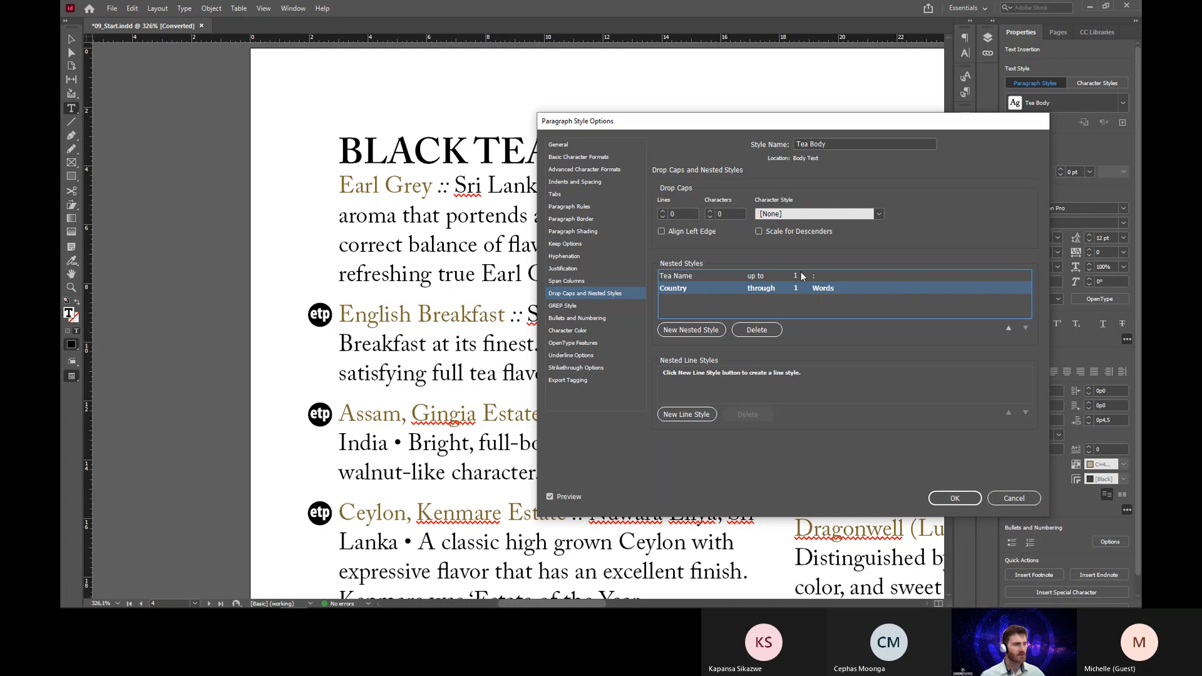
Make the Country nested style in Tea Body apply up to 1 bullet character (•).
left_click_drag(701, 121, 793, 90)
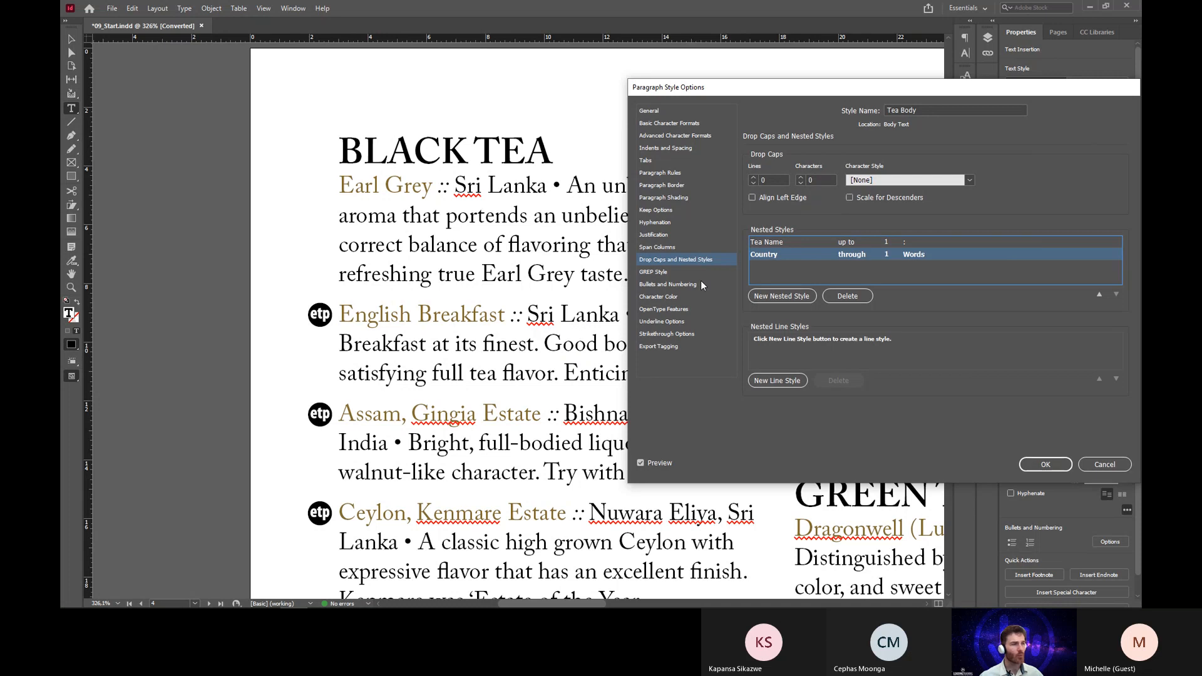
left_click_drag(722, 92, 765, 94)
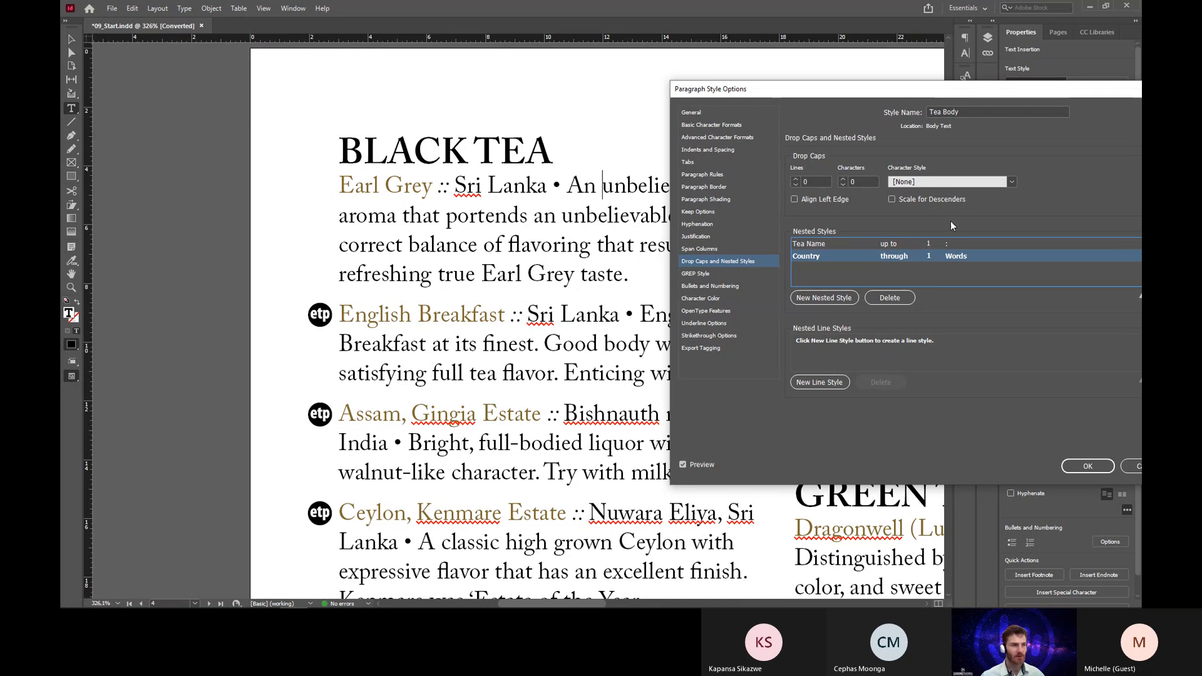
left_click(895, 254)
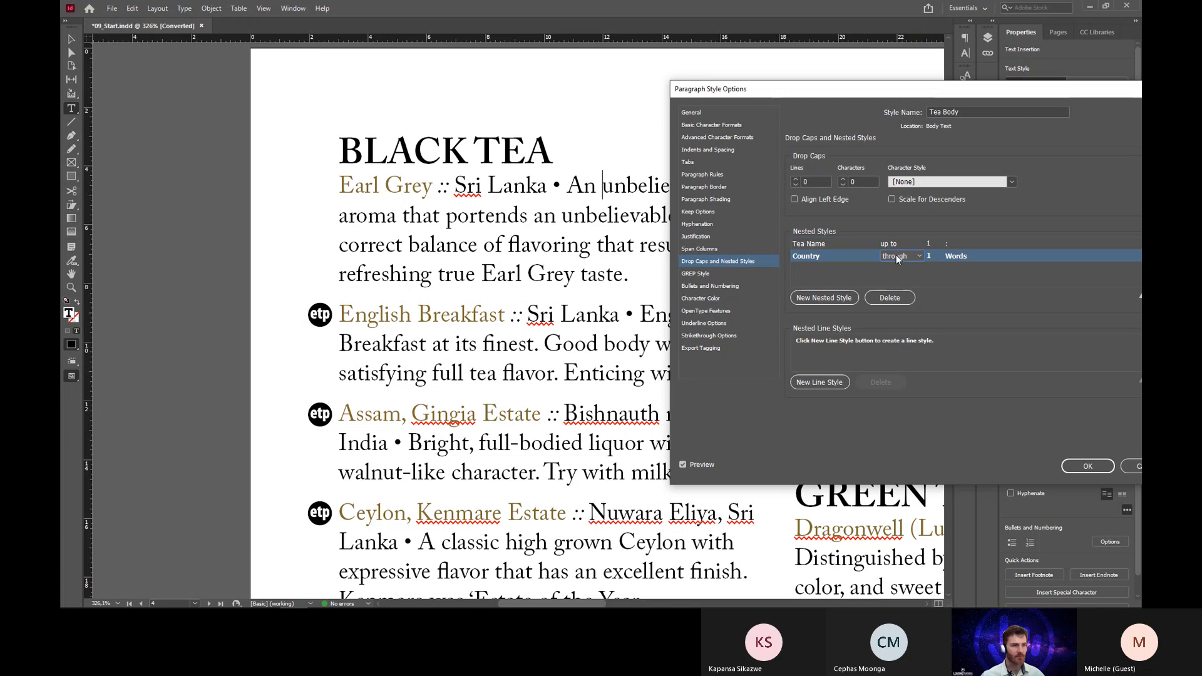
left_click(897, 257)
left_click(900, 279)
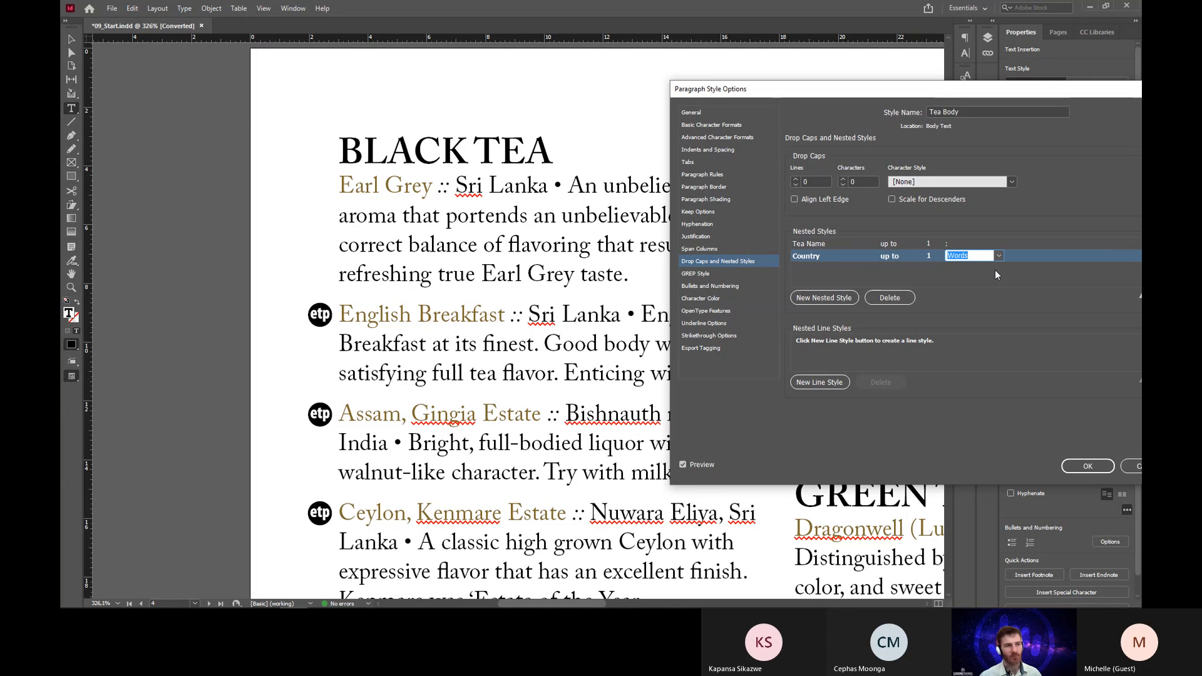
type("•")
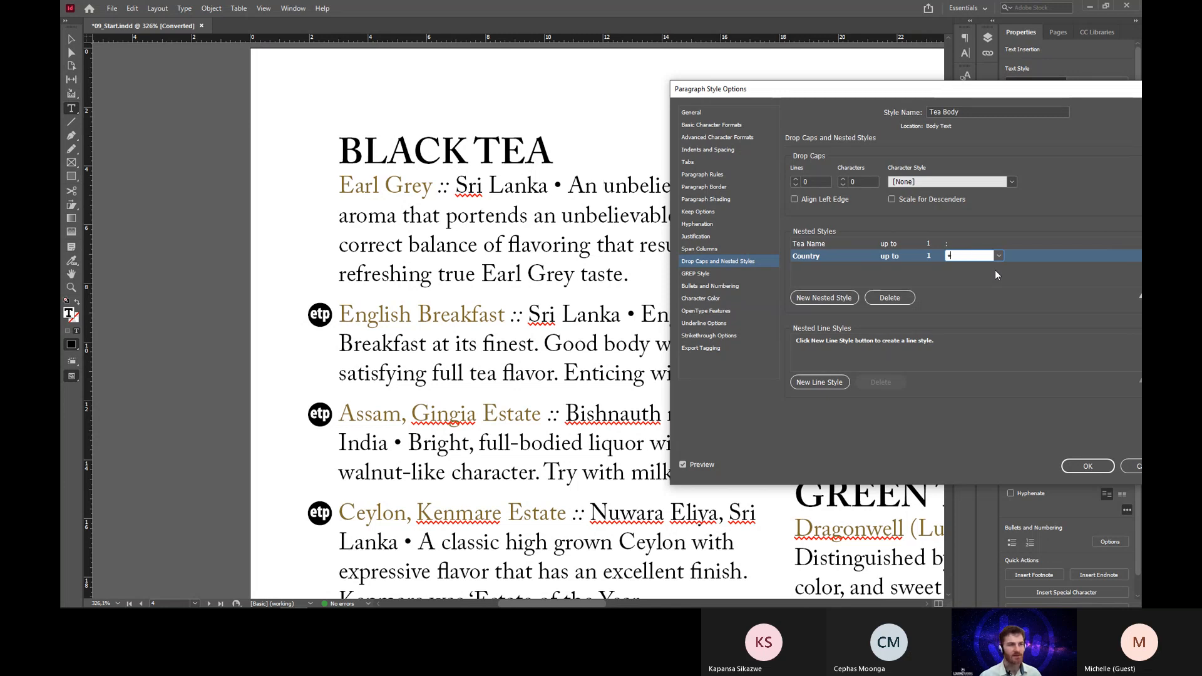
left_click(999, 256)
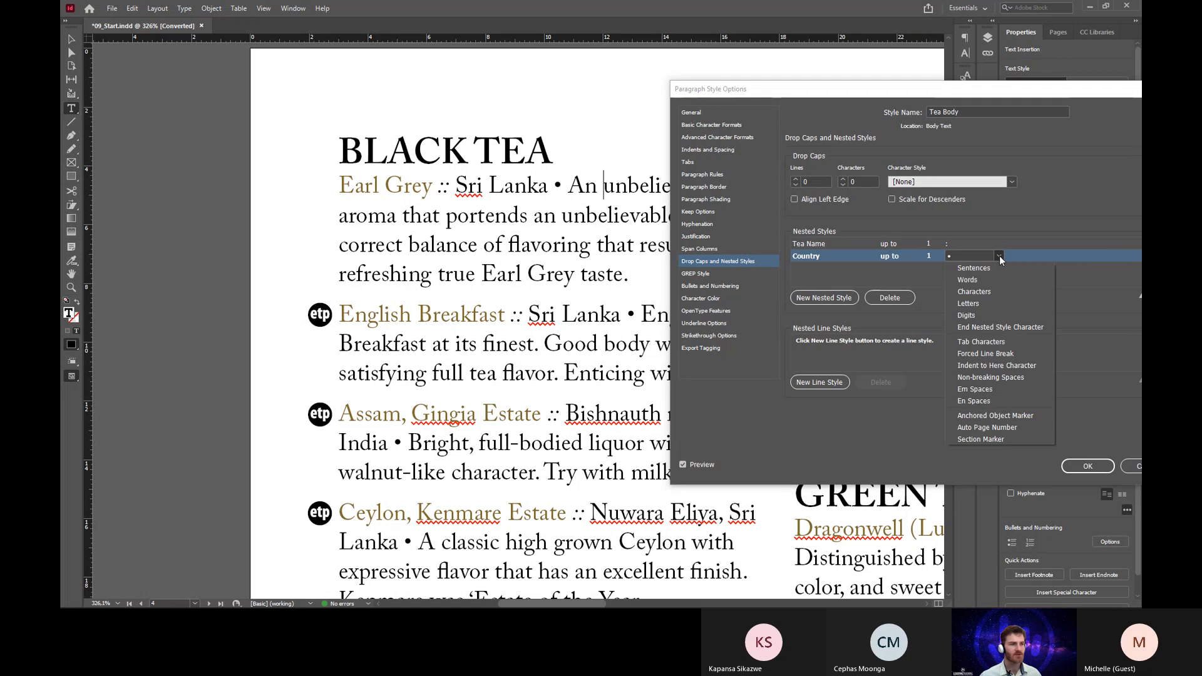
left_click(1031, 247)
left_click(1032, 247)
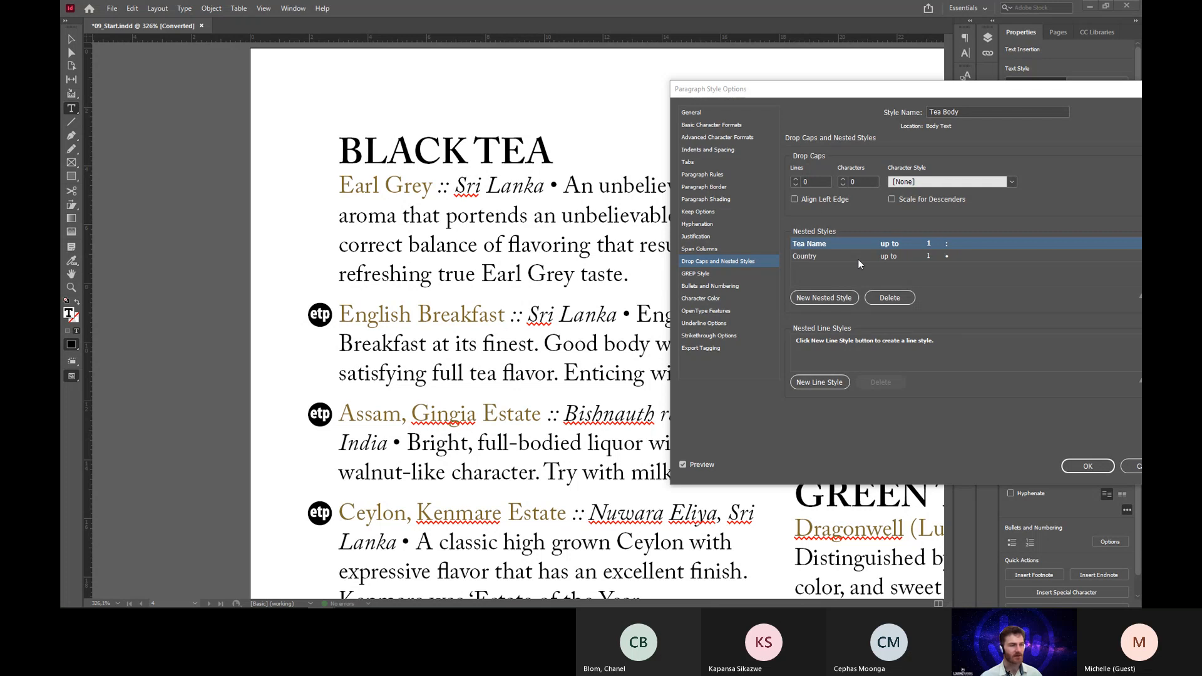
Add a third nested style to Tea Body with the [None] character style, applied through 2 colons (:).
left_click(827, 273)
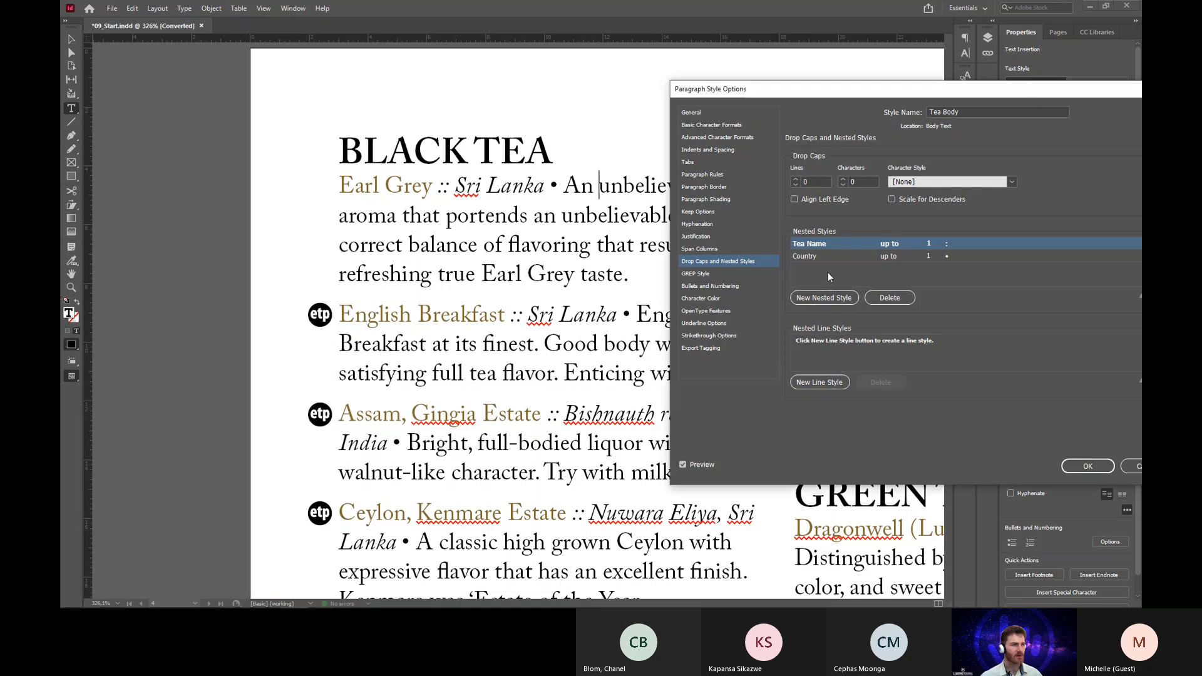
left_click(809, 299)
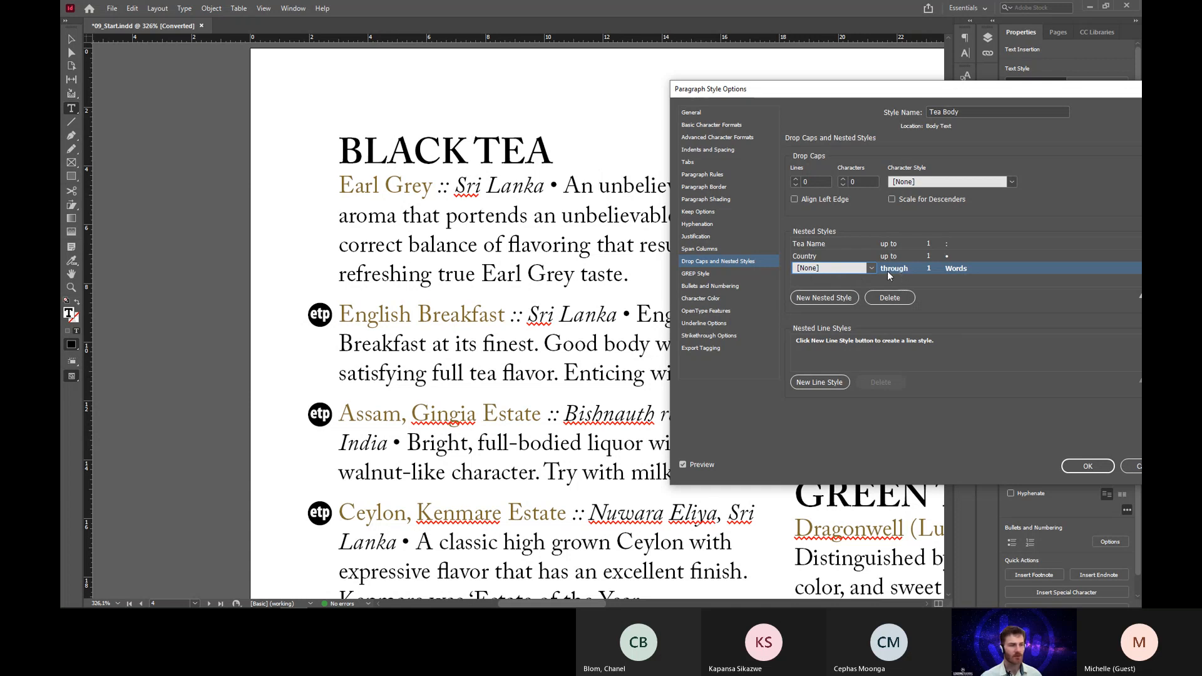
left_click(929, 269)
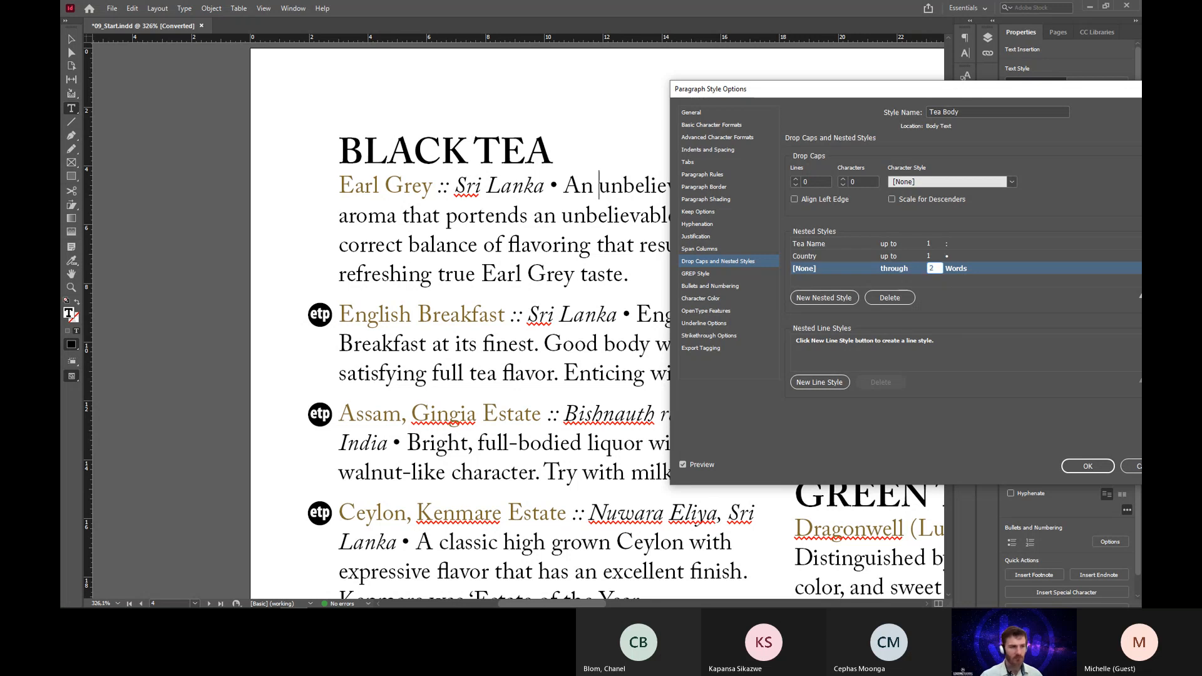
type("2")
left_click(938, 278)
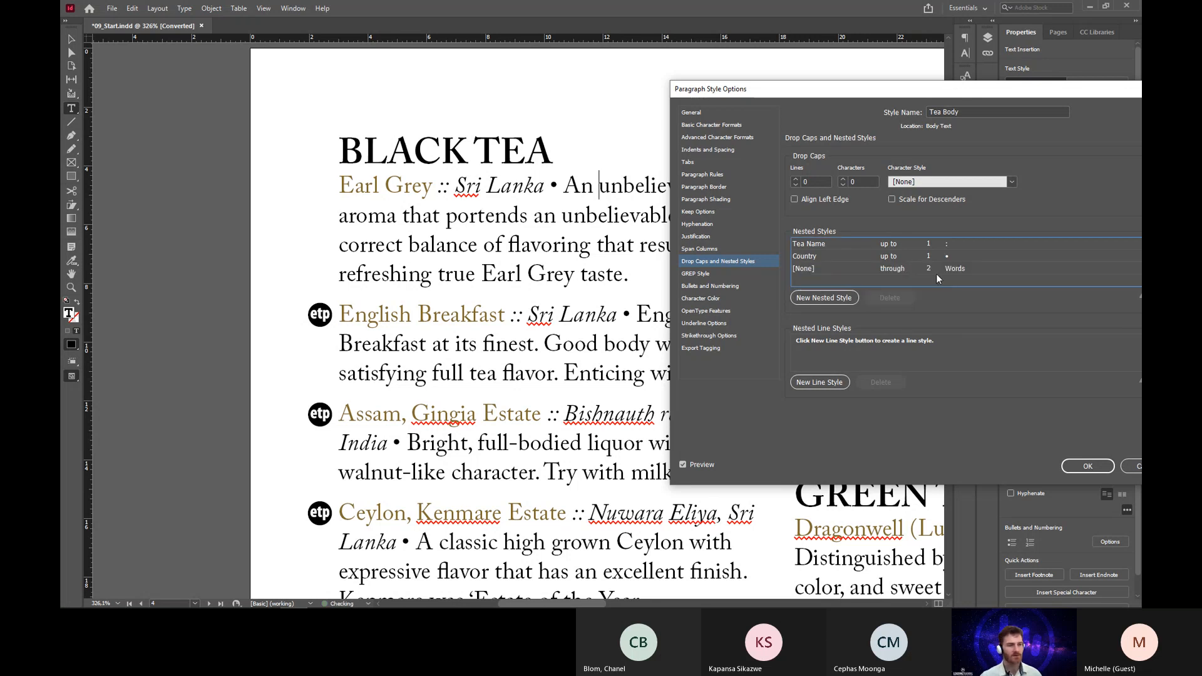
left_click(957, 269)
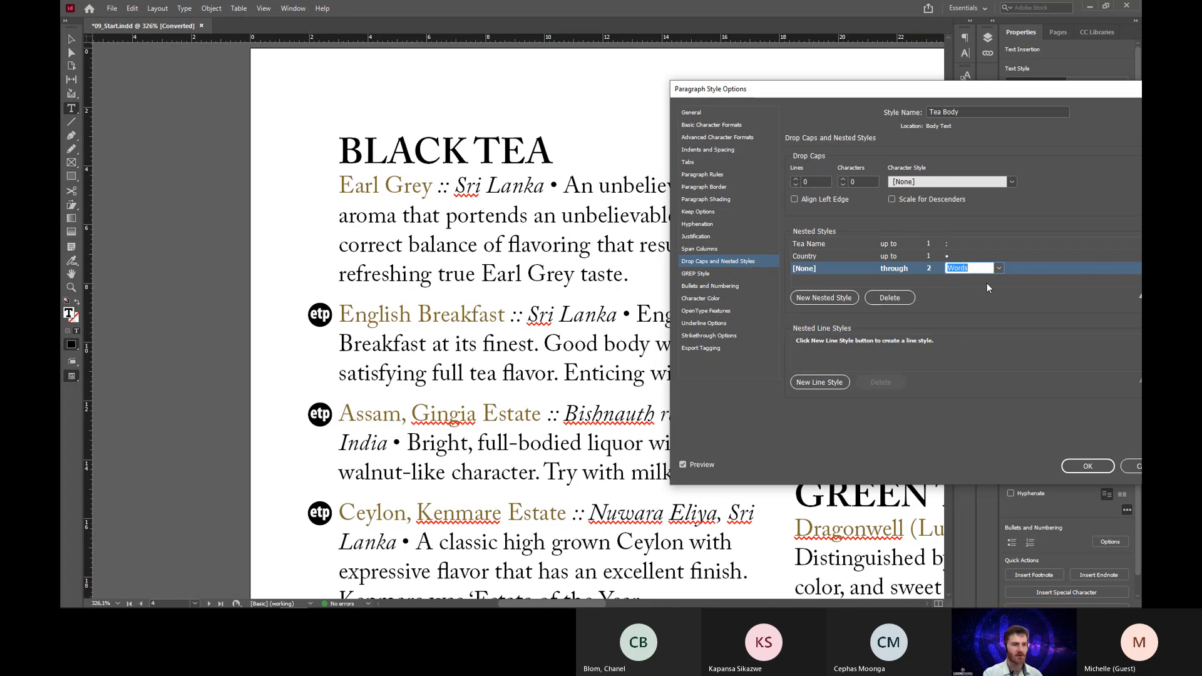
type(":")
left_click(986, 283)
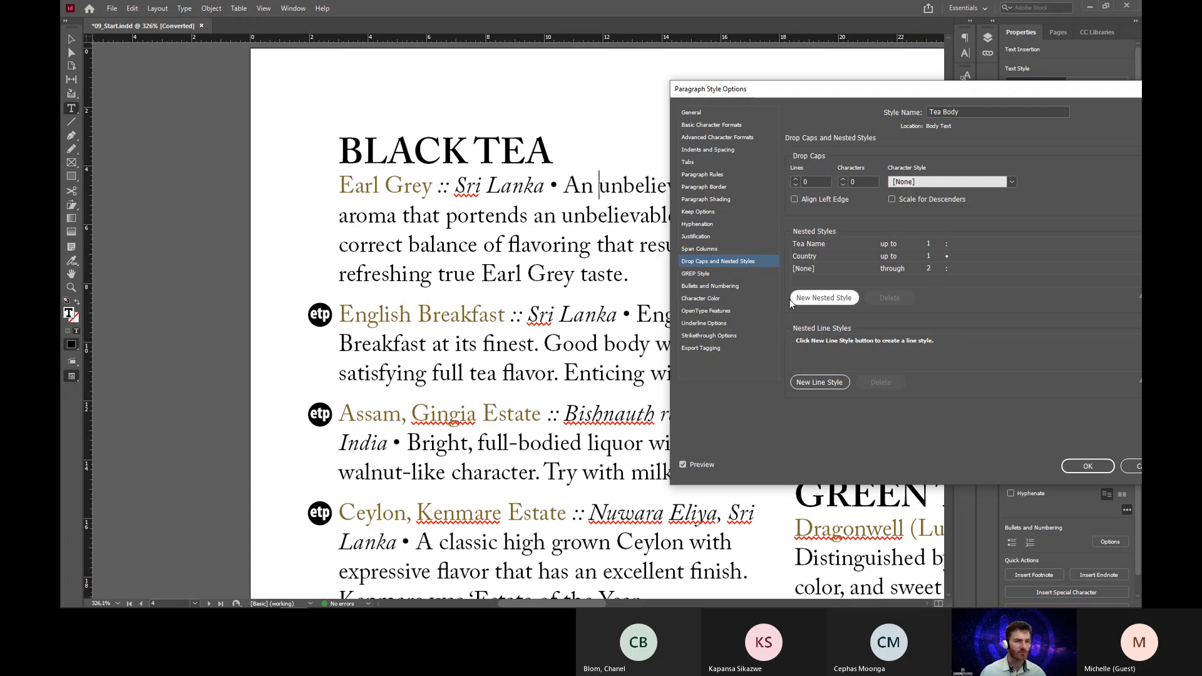
Move the [None] nested style up between Tea Name and Country and apply the Tea Body style changes.
left_click_drag(847, 92, 861, 92)
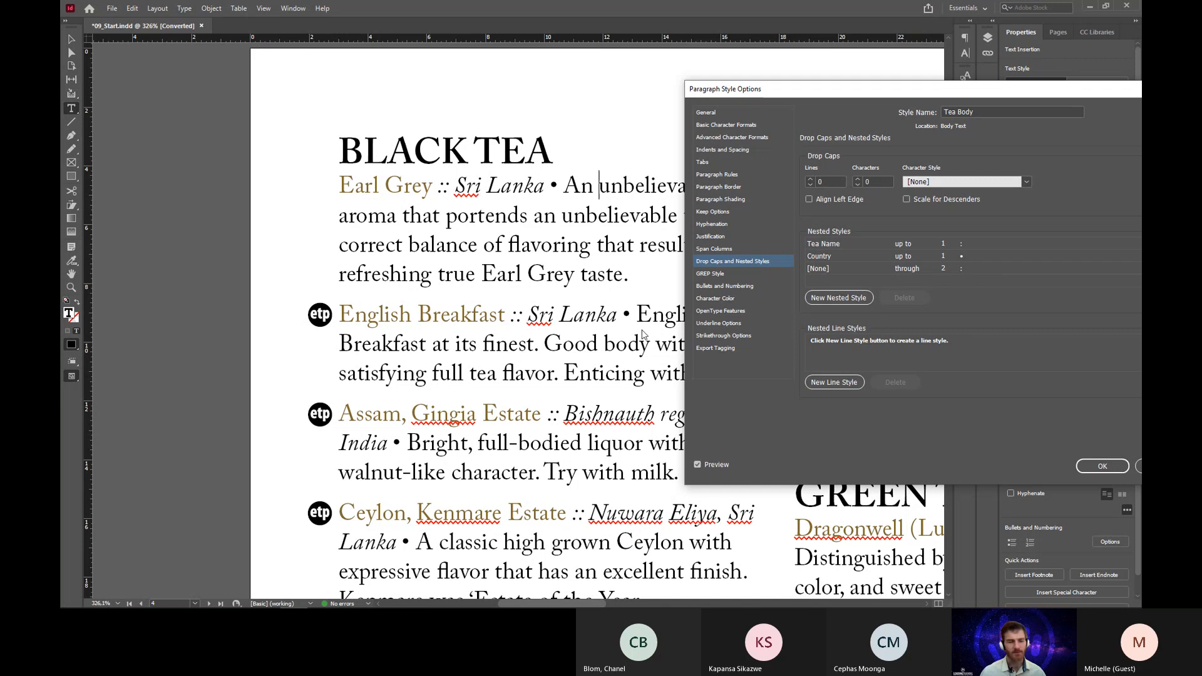
left_click(861, 269)
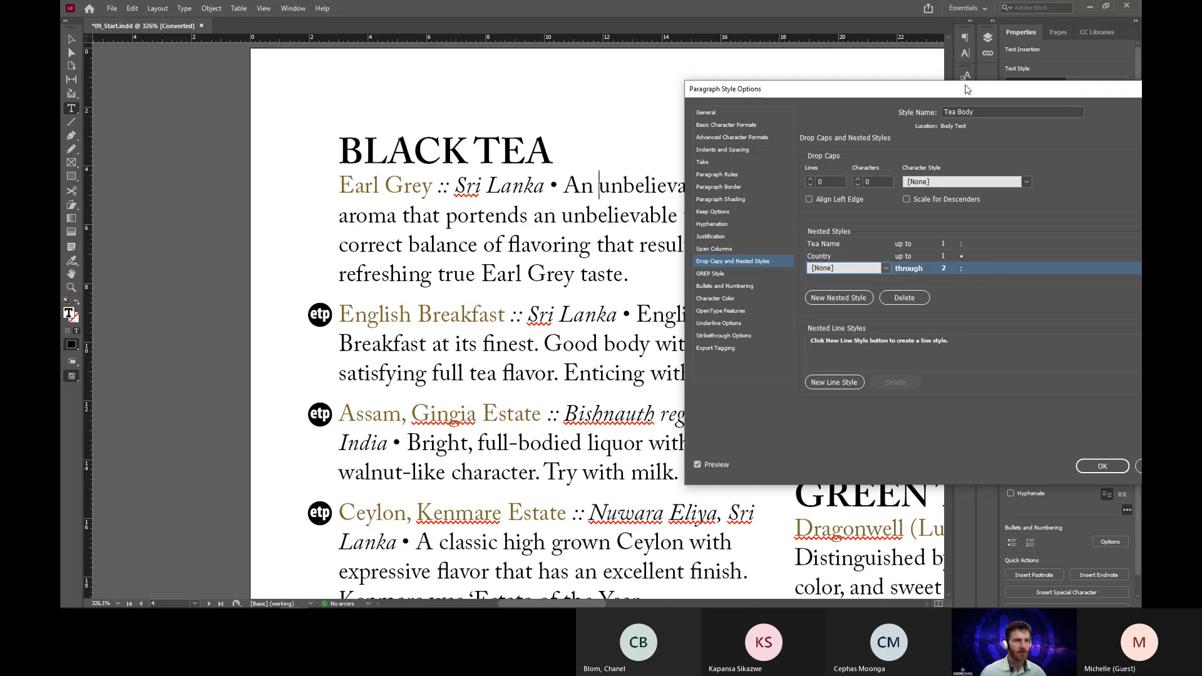
left_click_drag(965, 89, 676, 99)
left_click(693, 278)
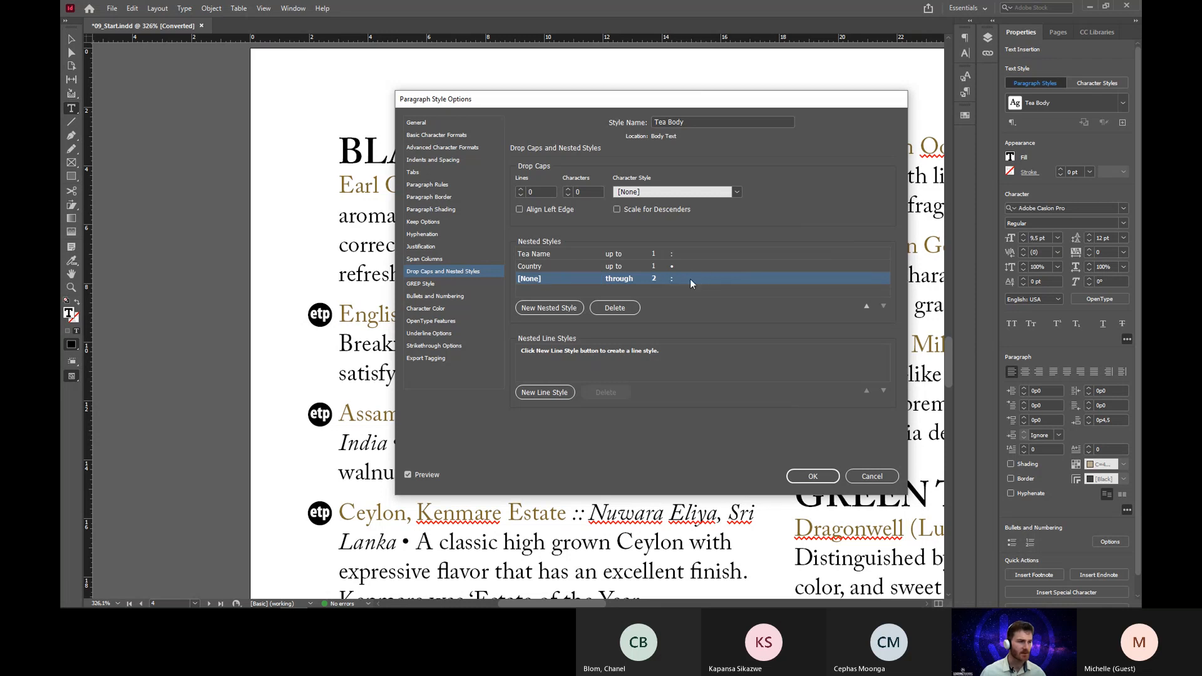
left_click(866, 307)
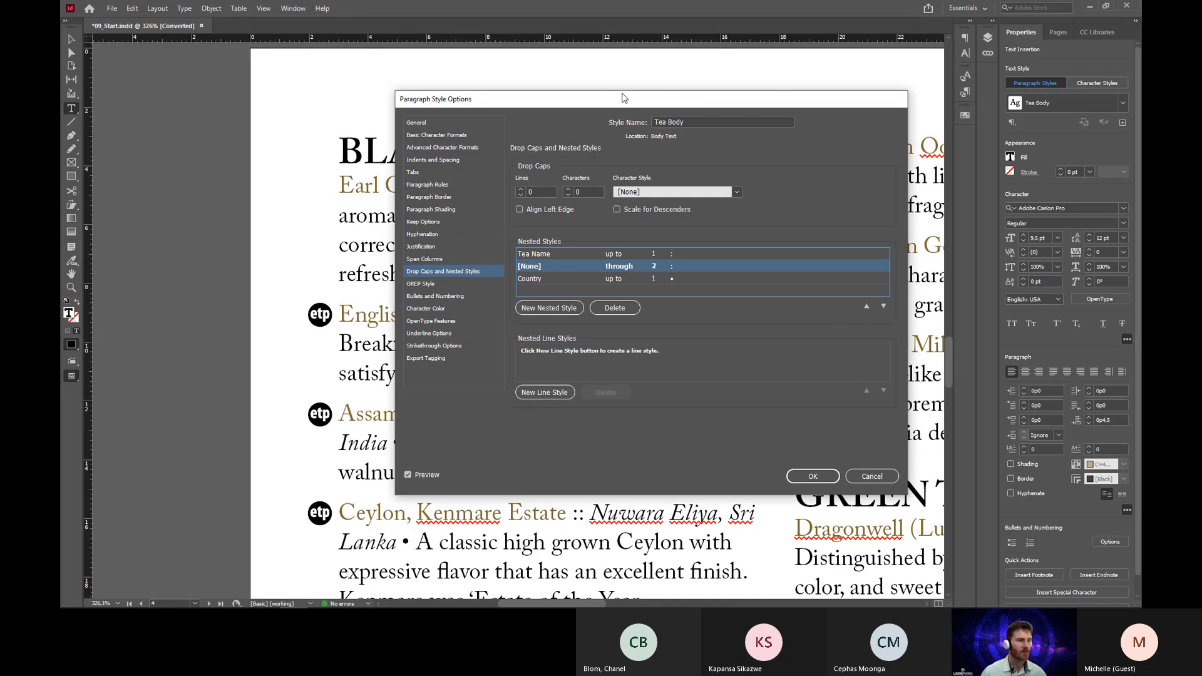
left_click_drag(623, 98, 865, 93)
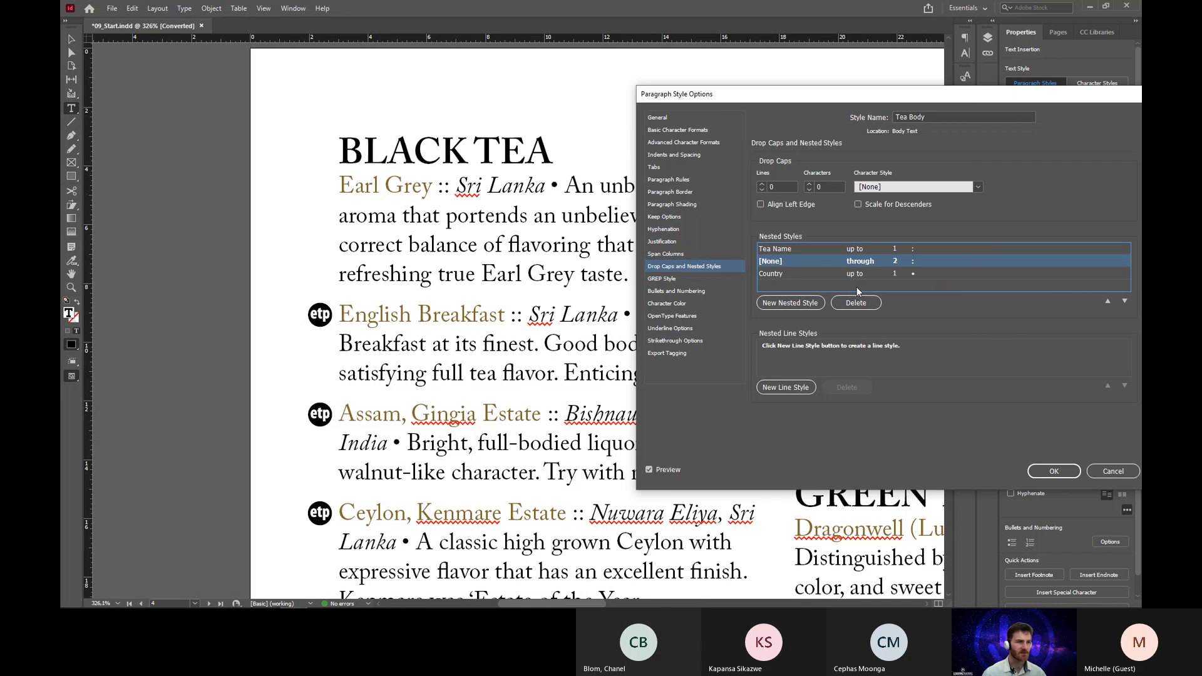
left_click_drag(874, 99, 785, 100)
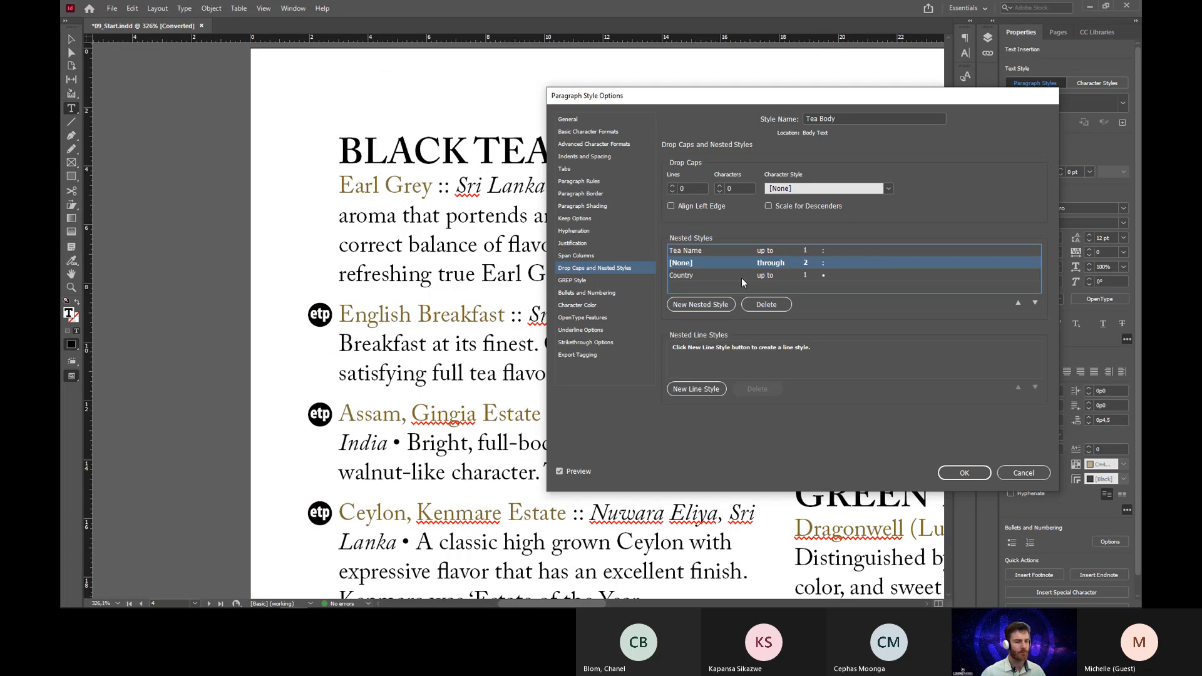
left_click(962, 472)
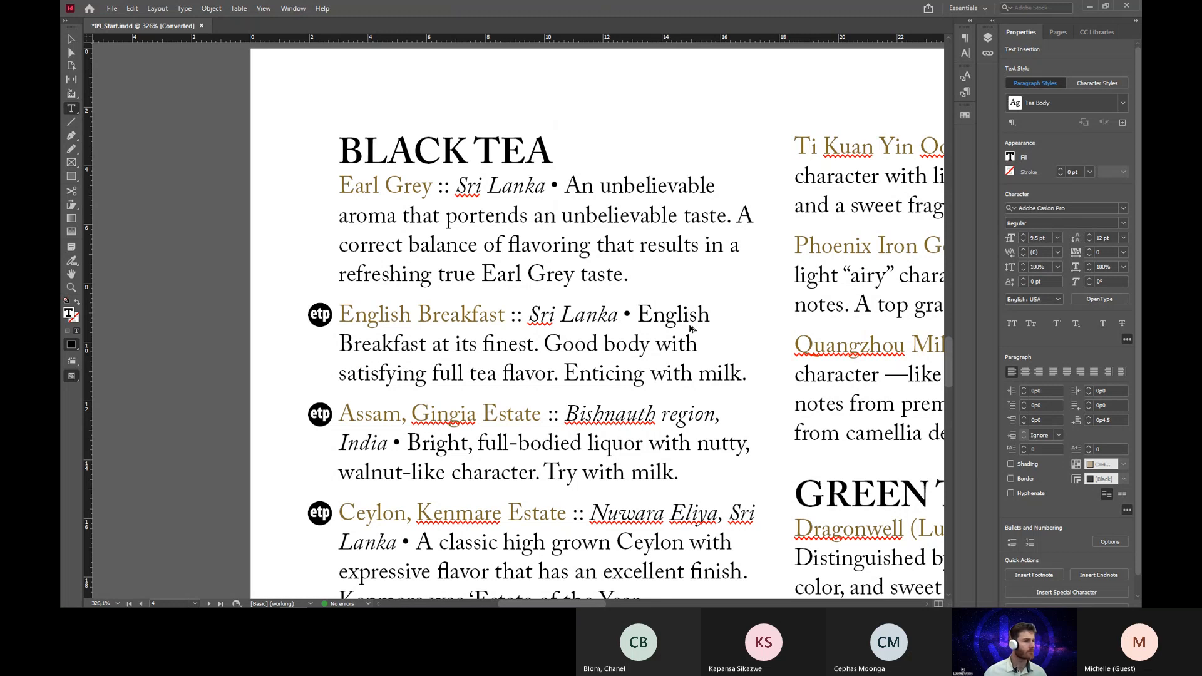
Leave text editing with the Selection tool, deselect everything and review the tea entries across the whole spread.
key("ctrl+alt+0")
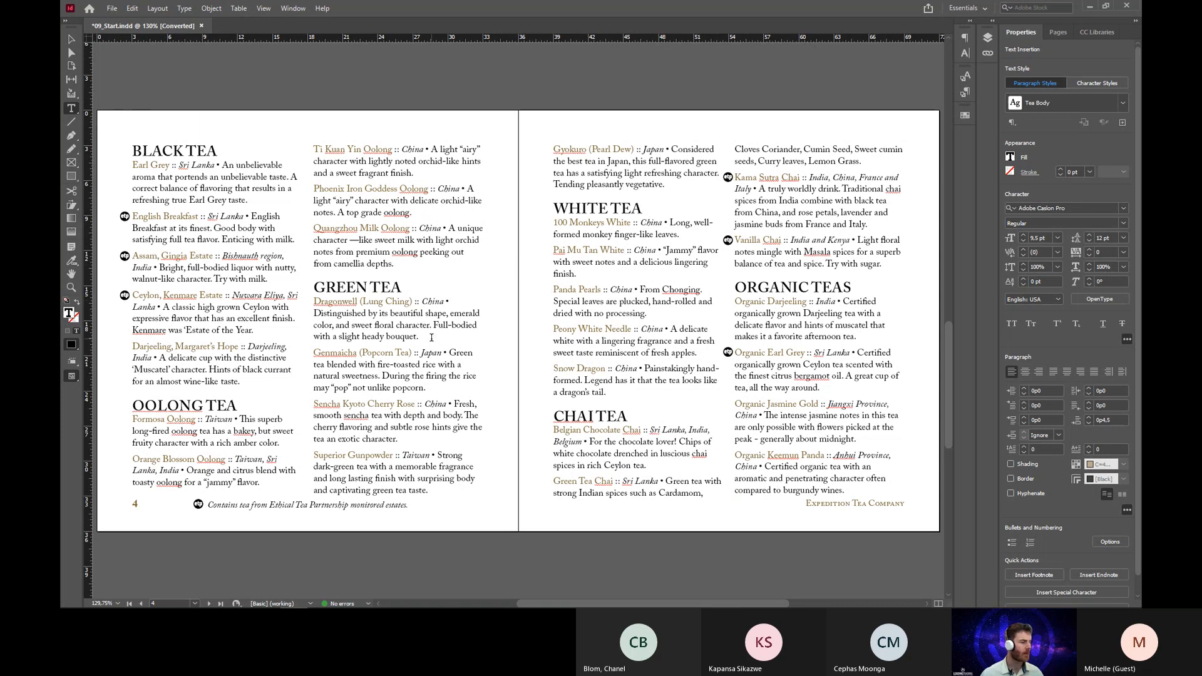
left_click(71, 39)
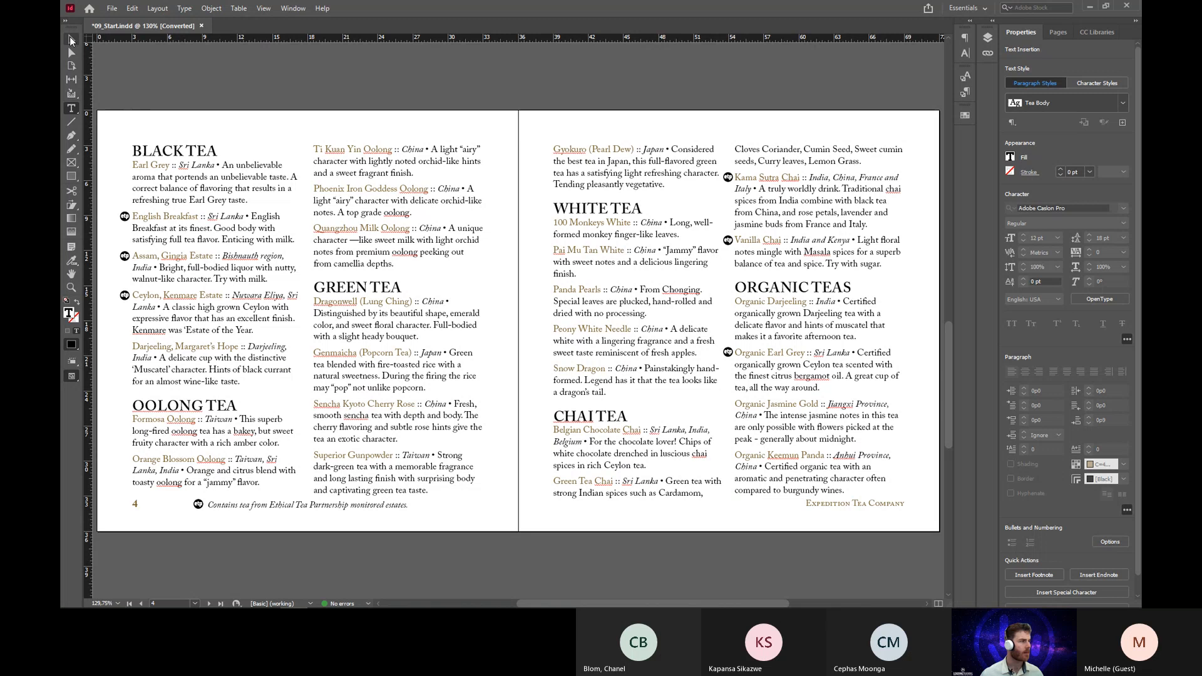
left_click(159, 82)
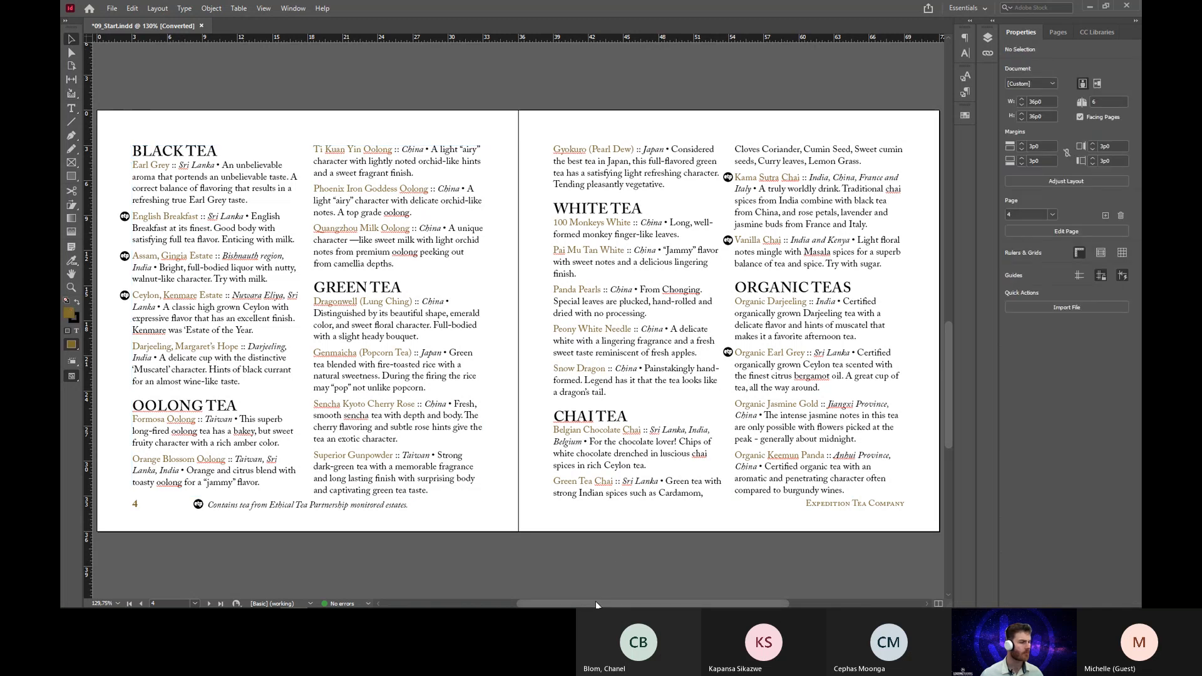
left_click_drag(595, 601, 551, 595)
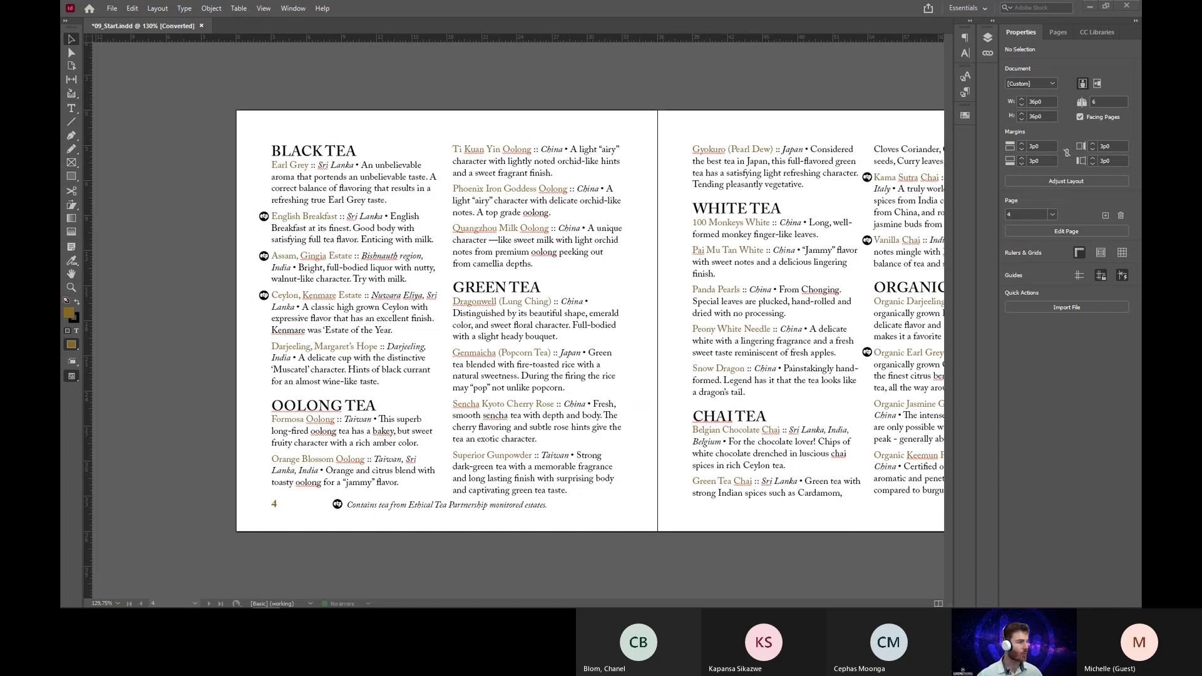
left_click(71, 39)
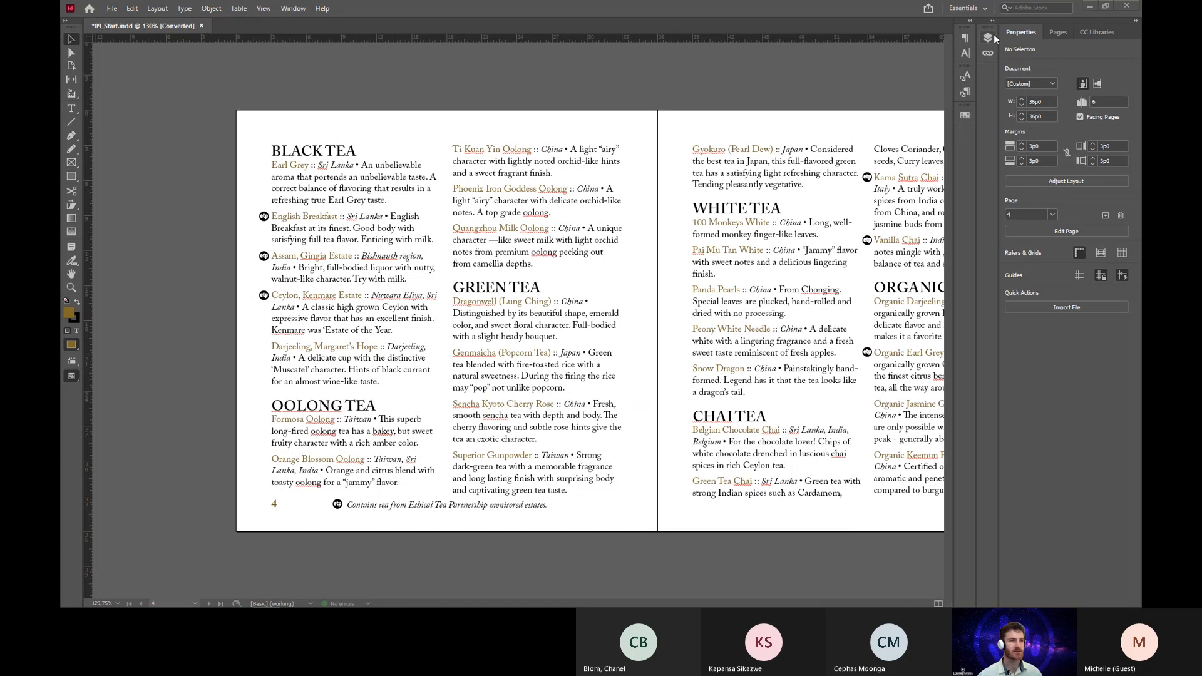
Check what the etp Type and etp Circle layers contain by hiding and reshowing each one in turn.
left_click(989, 37)
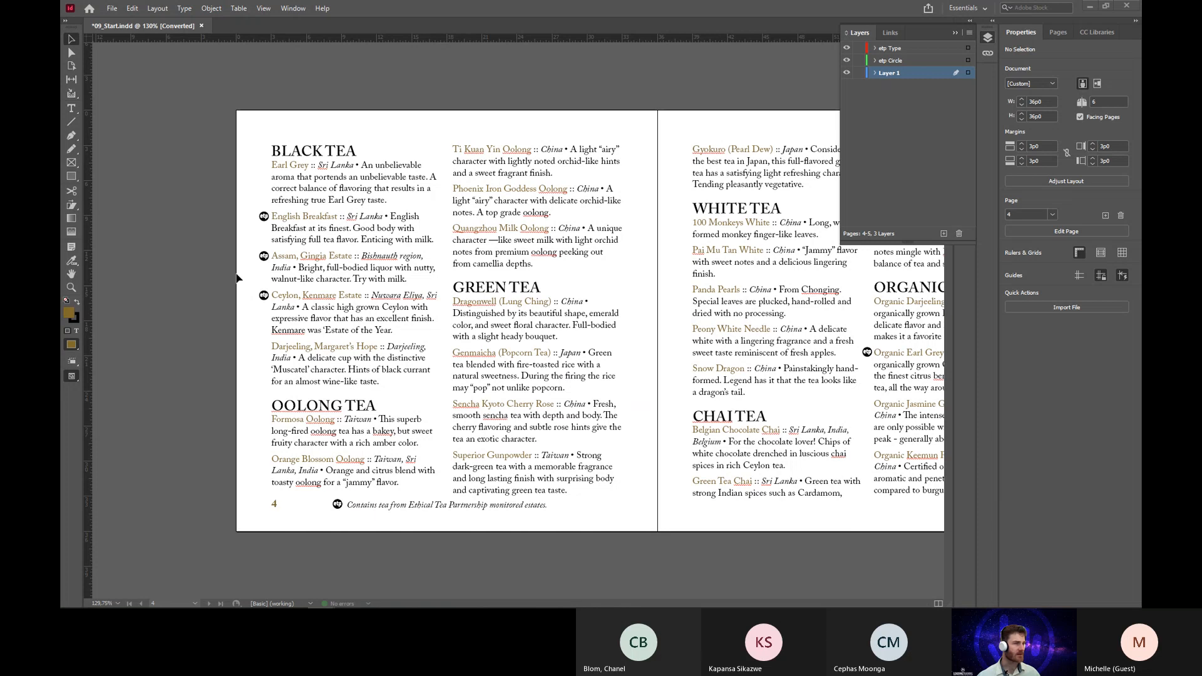
left_click(847, 49)
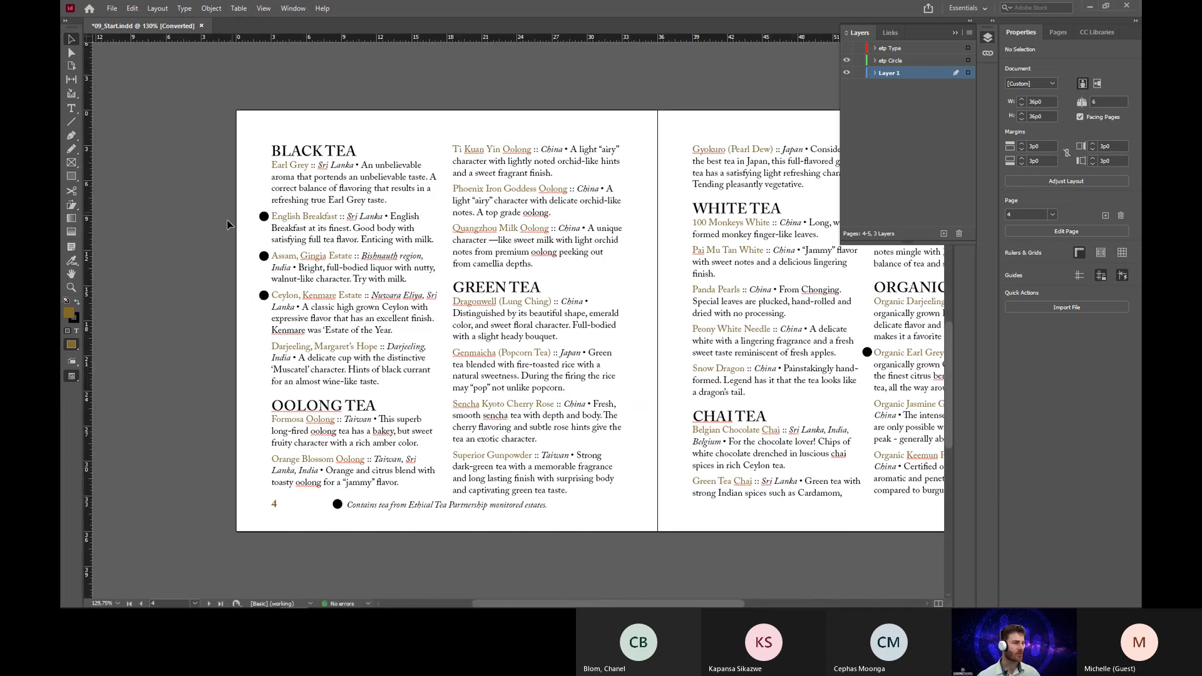
left_click(847, 48)
left_click(846, 61)
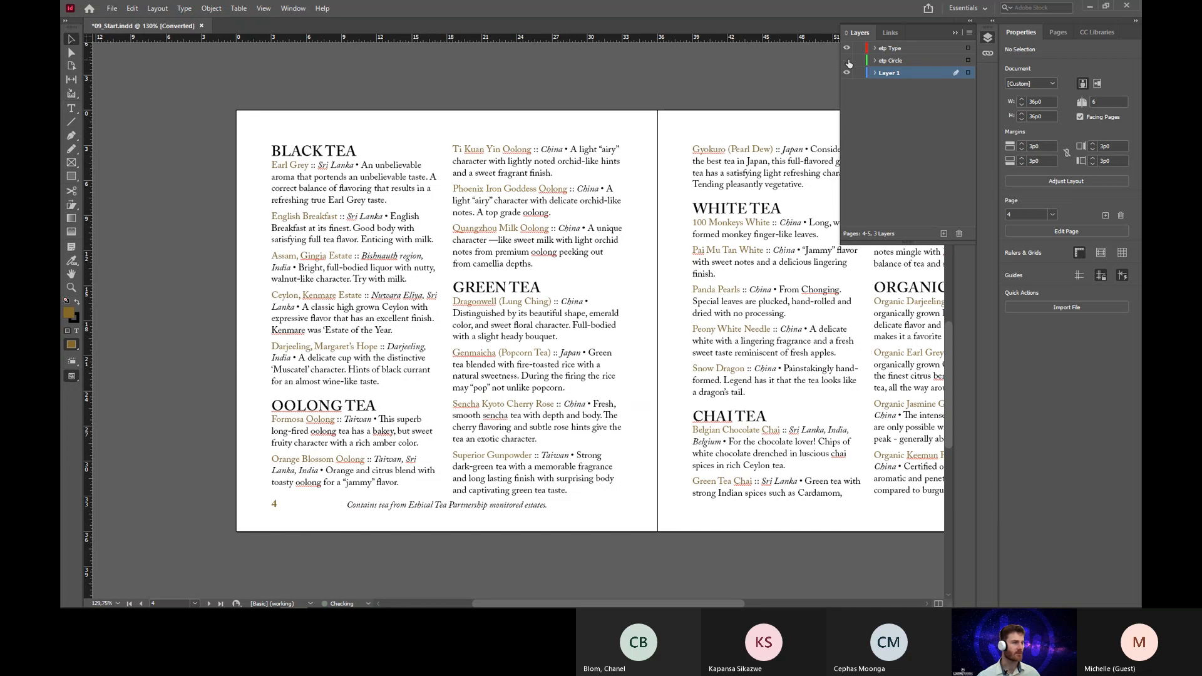
left_click(847, 60)
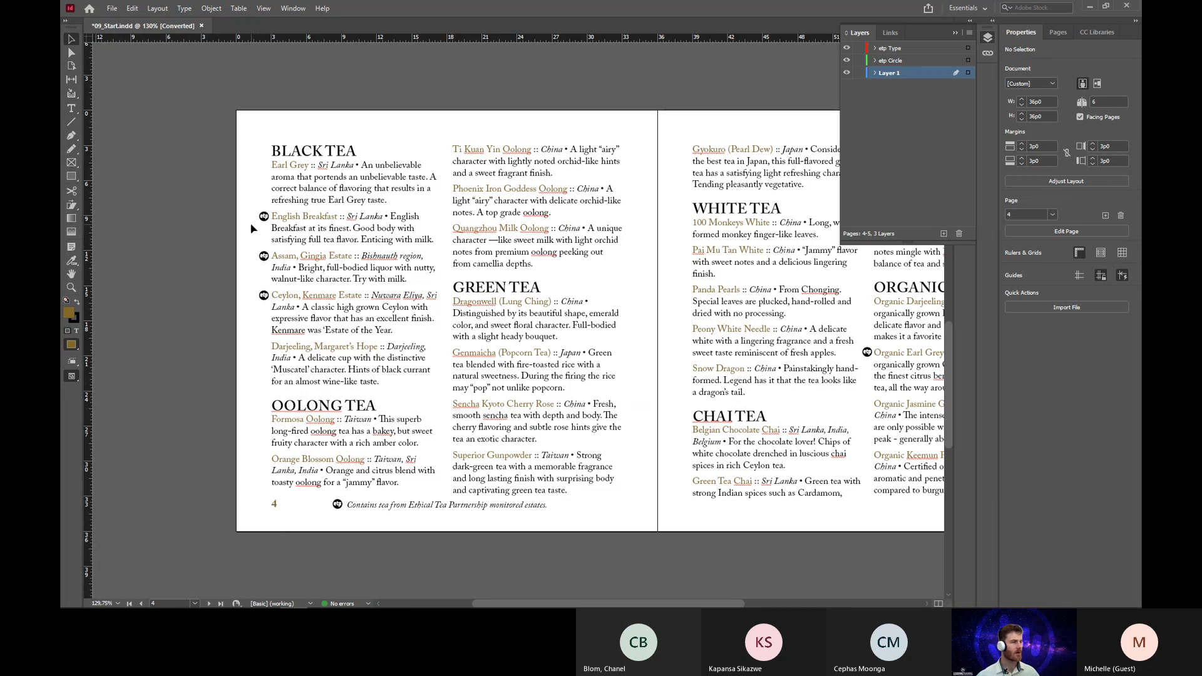
Select all objects on the etp Circle layer to examine which circles it holds across the spread, and clear the selection.
left_click_drag(157, 132, 513, 443)
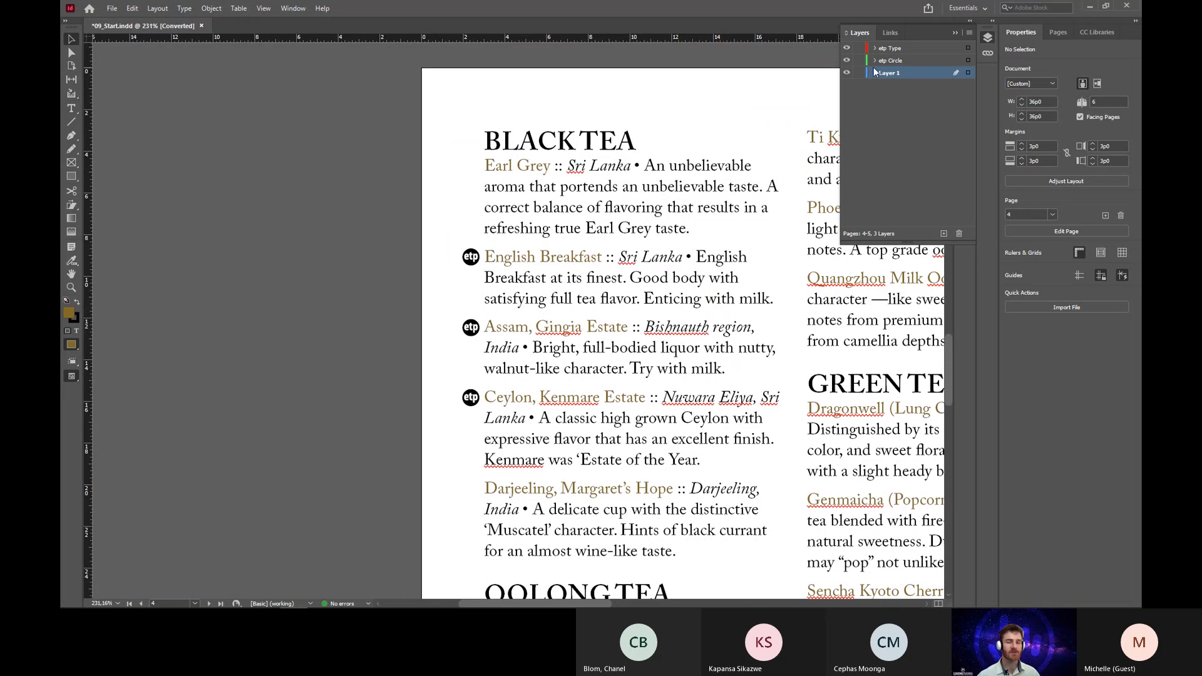
left_click(968, 62)
left_click(968, 61)
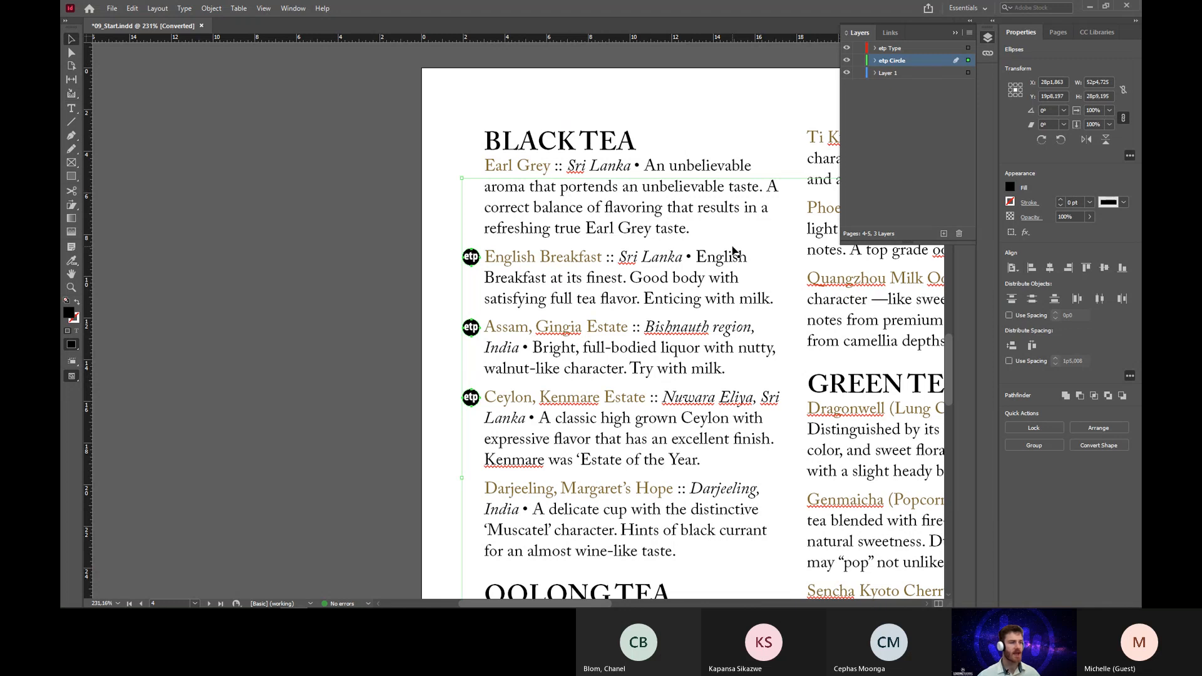
scroll(733, 242, "down", 1)
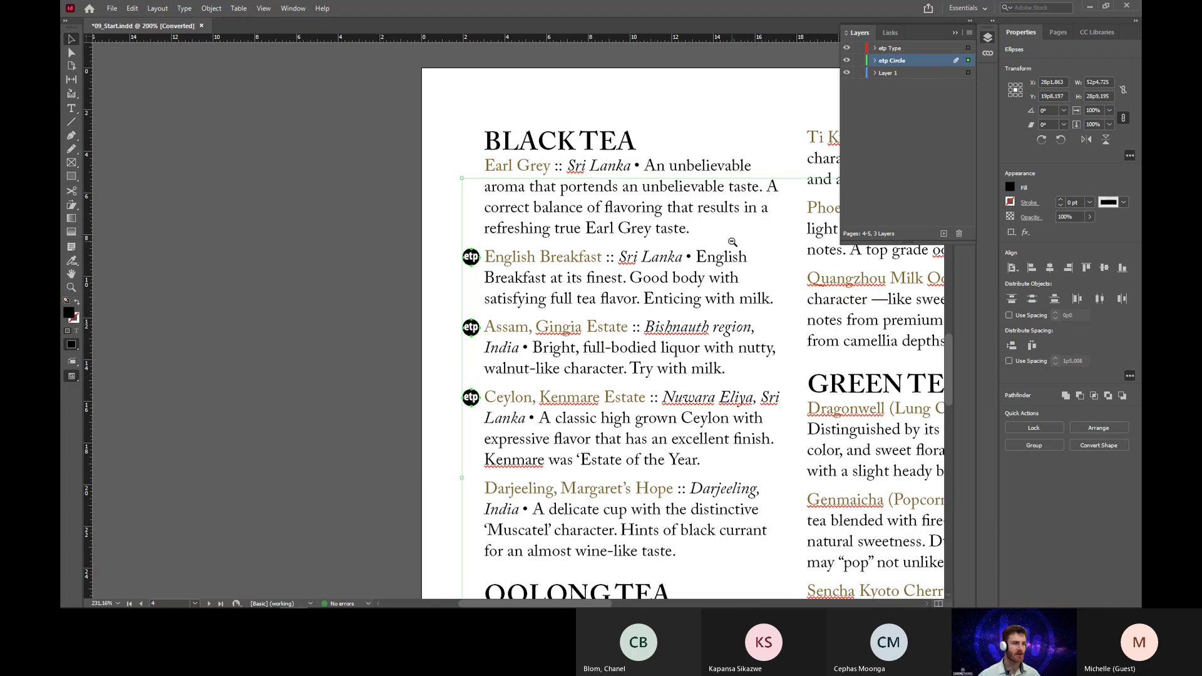
scroll(733, 242, "down", 2)
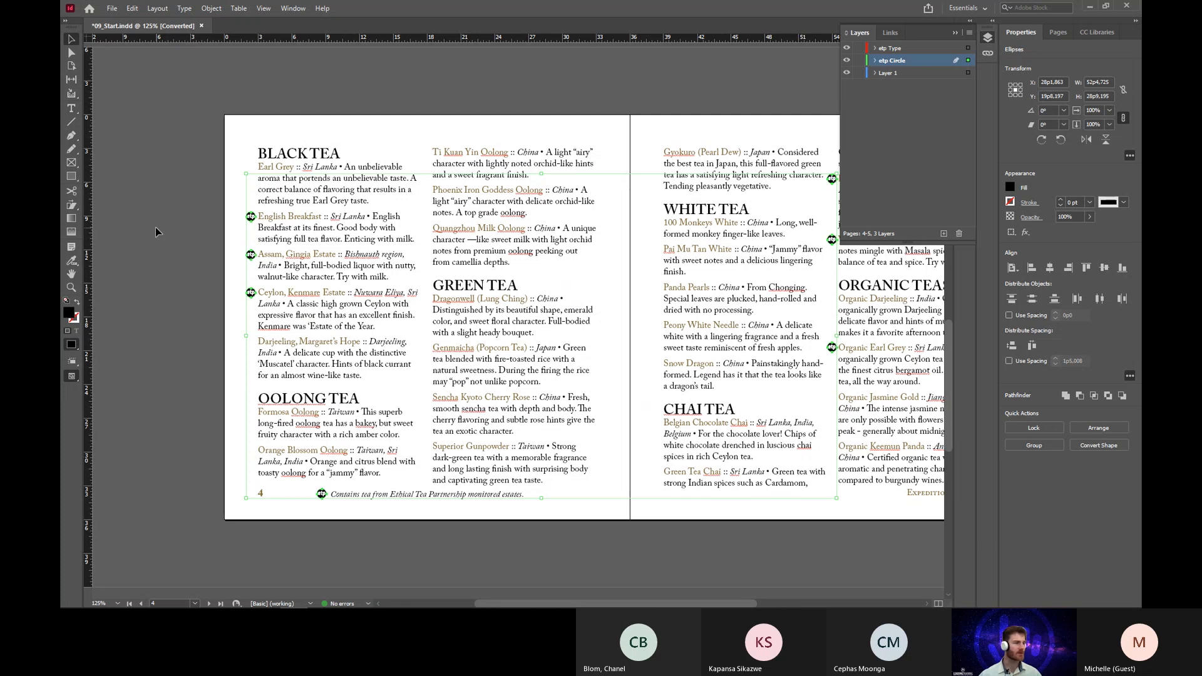
left_click(160, 162)
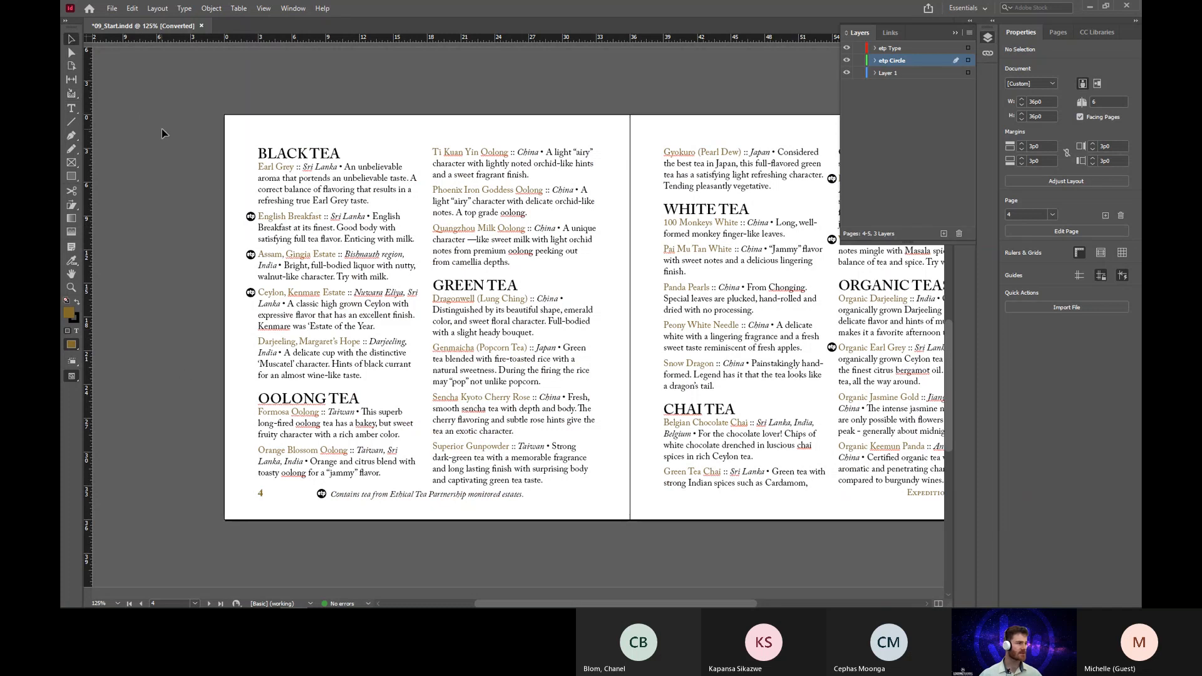
left_click_drag(141, 115, 406, 355)
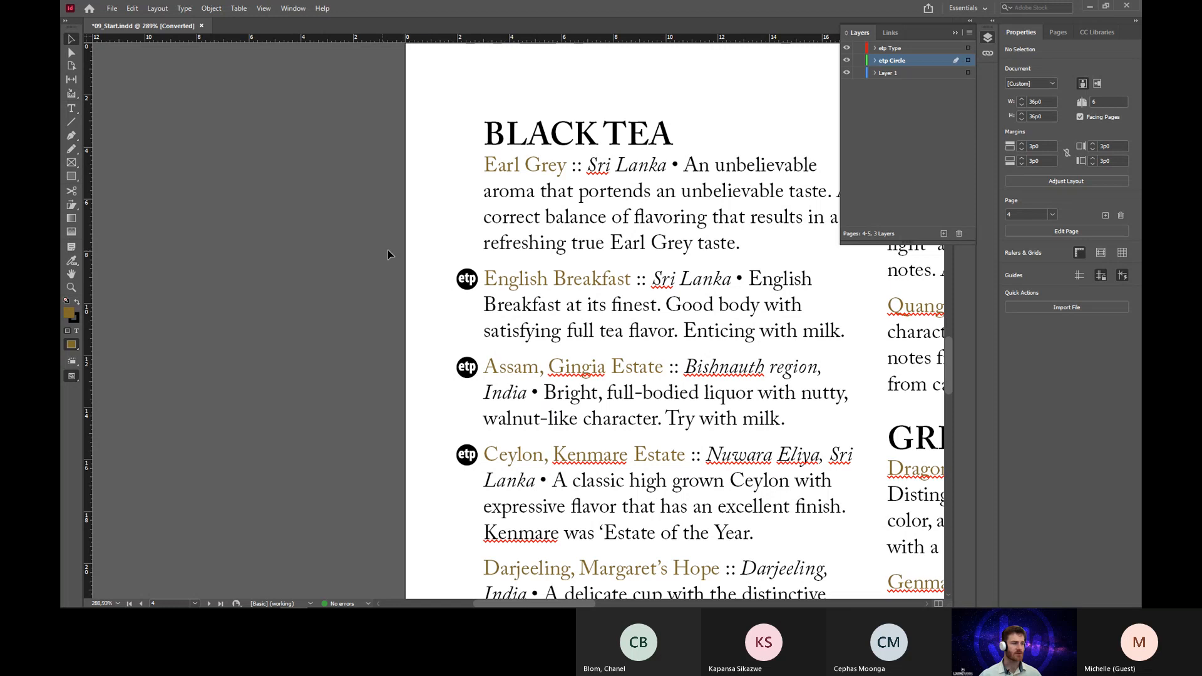
Select the circle behind the English Breakfast etp icon and bring up the document's object styles beside it.
left_click(463, 290)
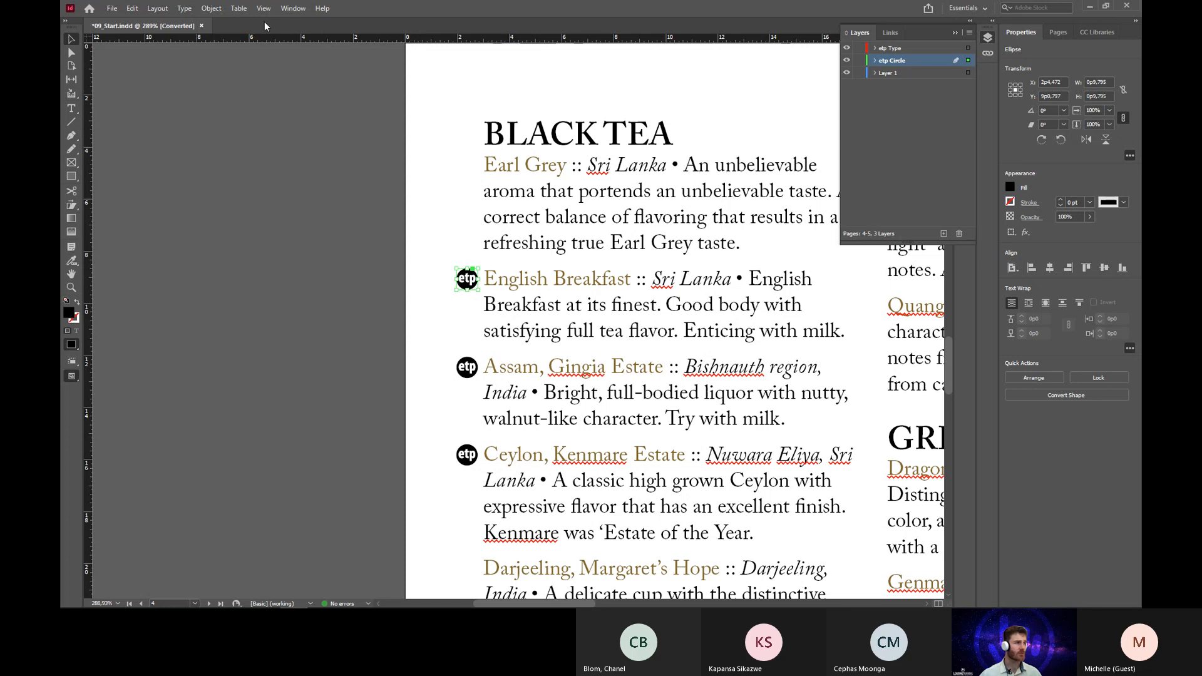
left_click(292, 8)
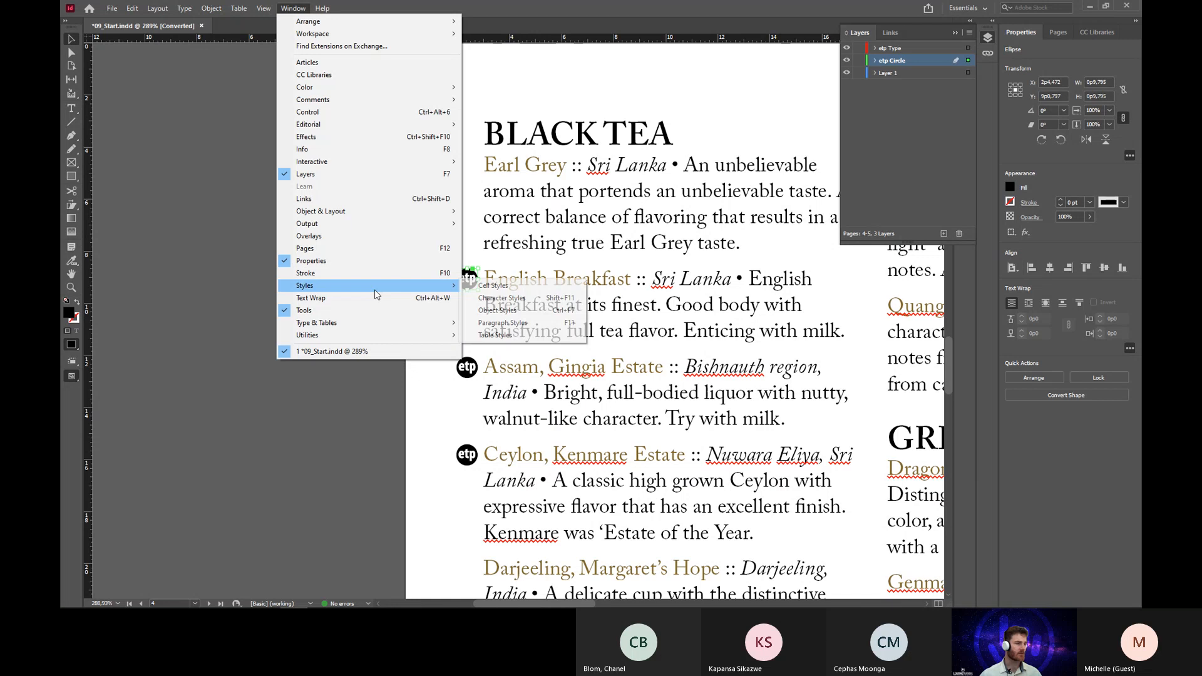
left_click(540, 313)
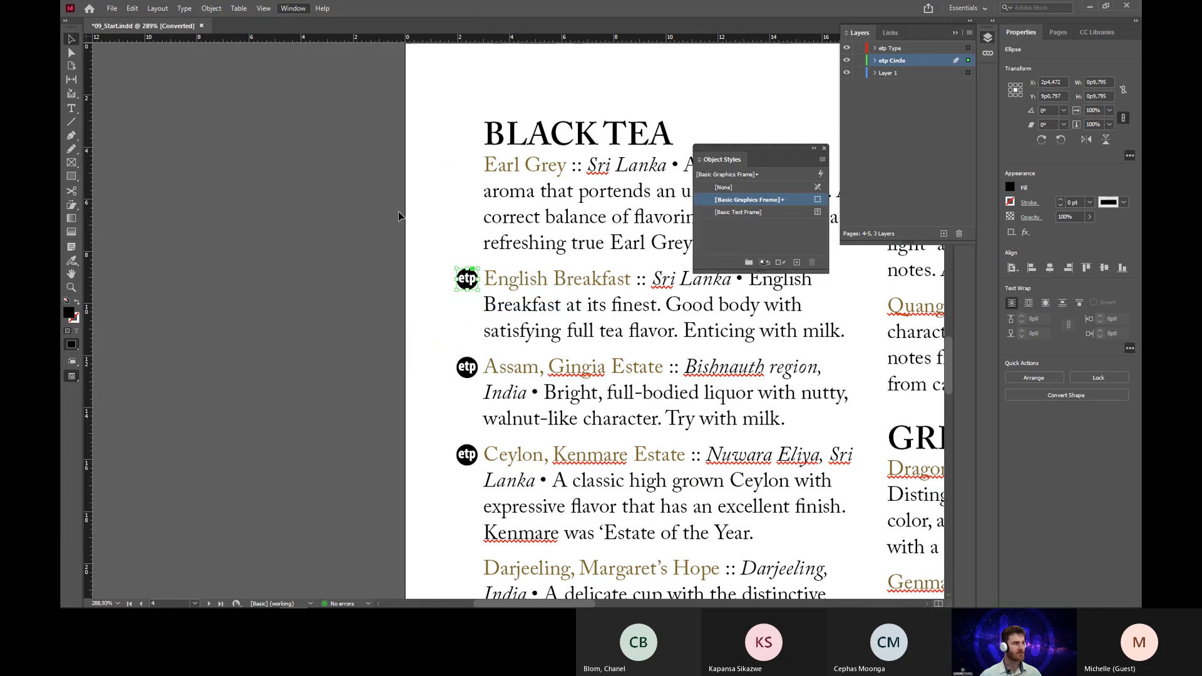
left_click(214, 9)
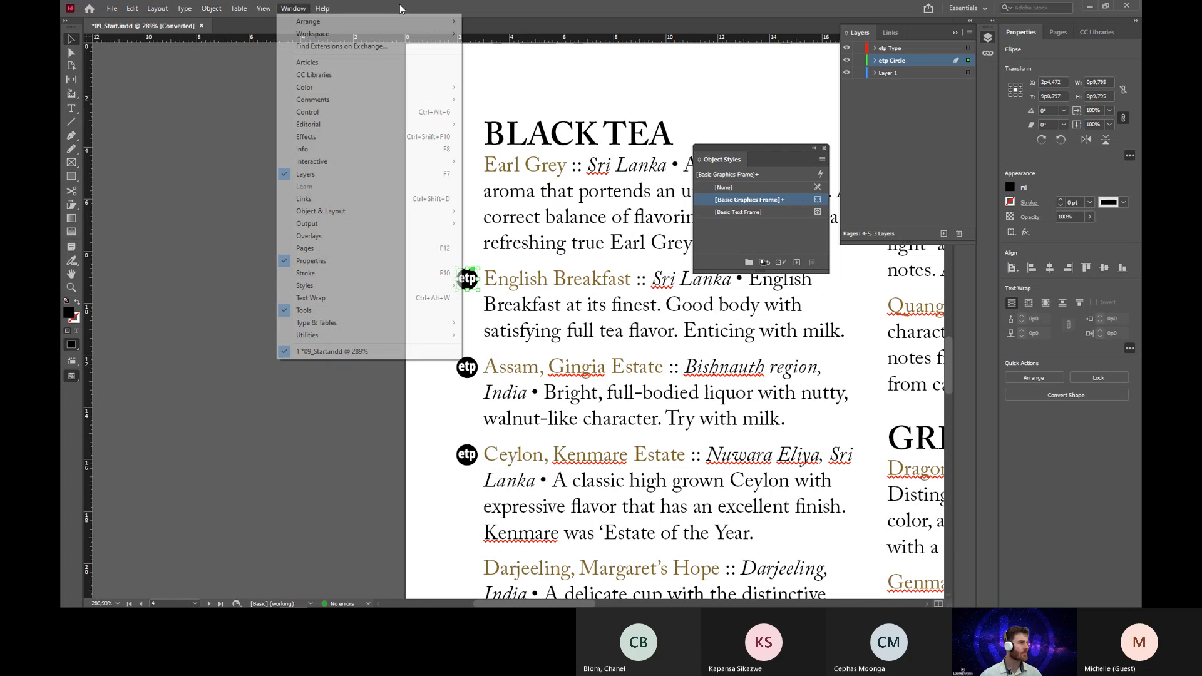
left_click(425, 11)
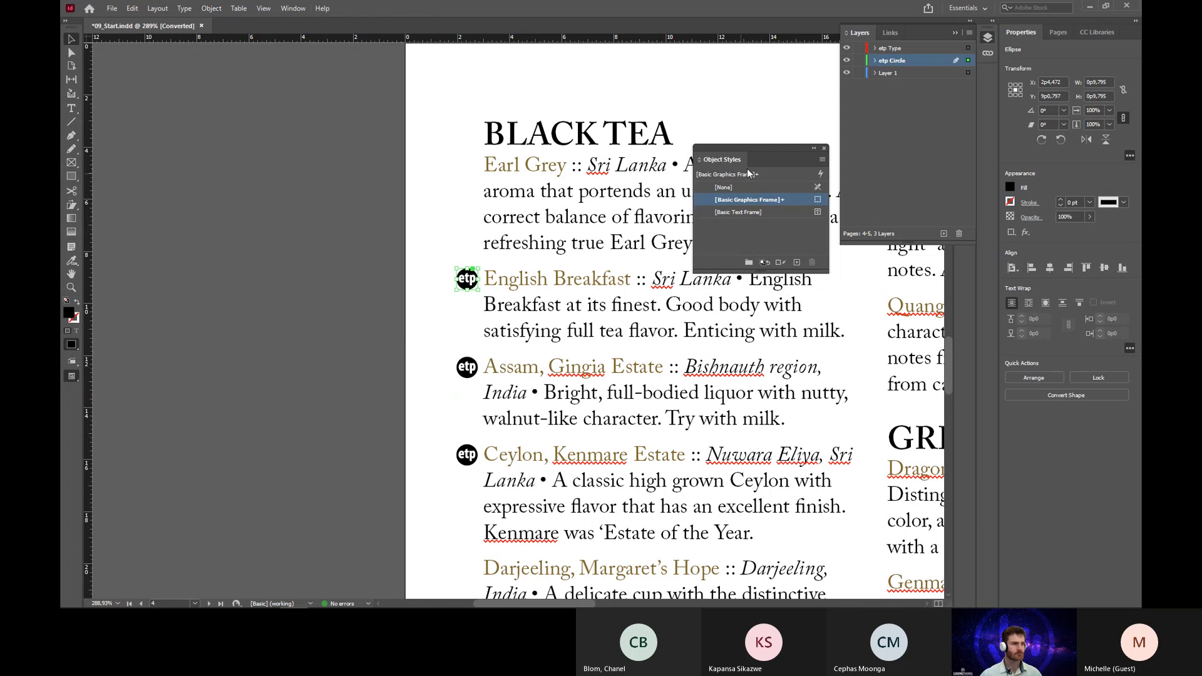
left_click_drag(768, 149, 647, 221)
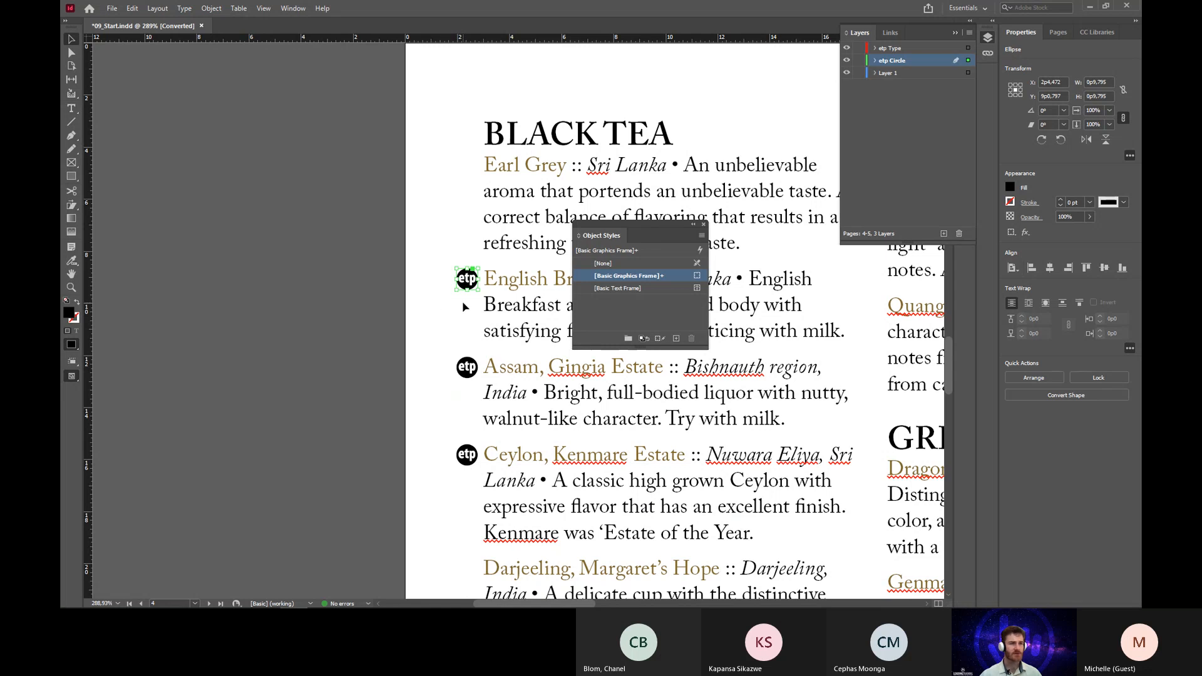
Fill the selected English Breakfast circle with the brown C=43 M=49 Y=100 K=22 swatch.
left_click(1010, 188)
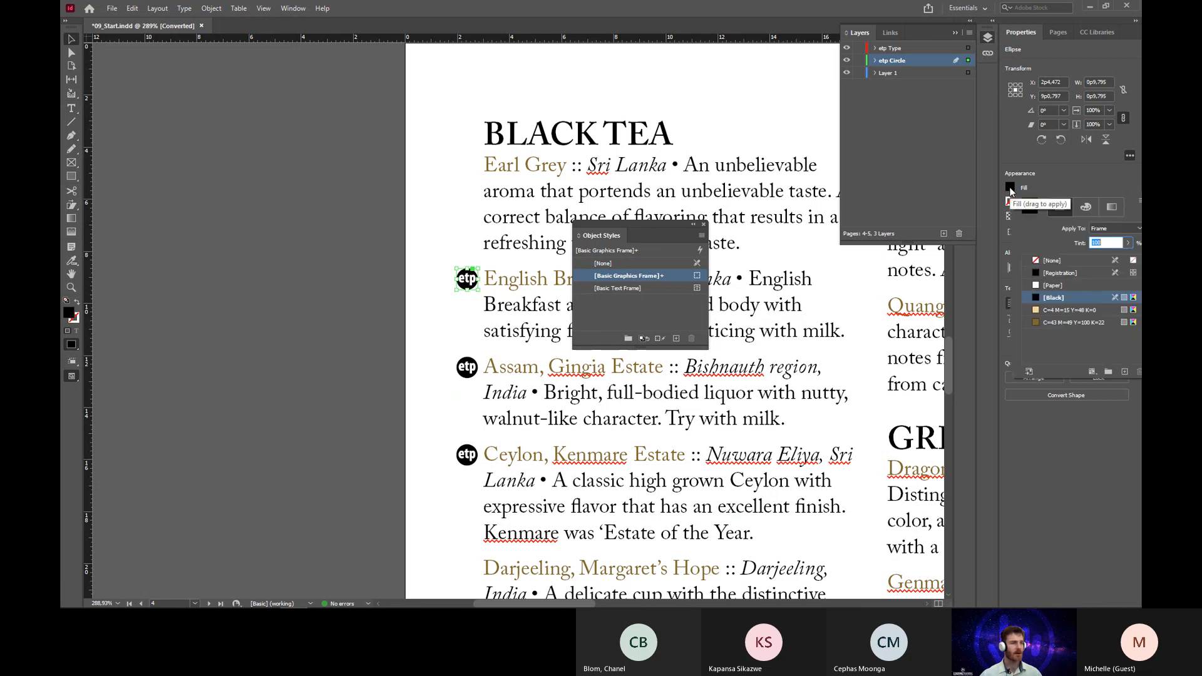
left_click(1034, 321)
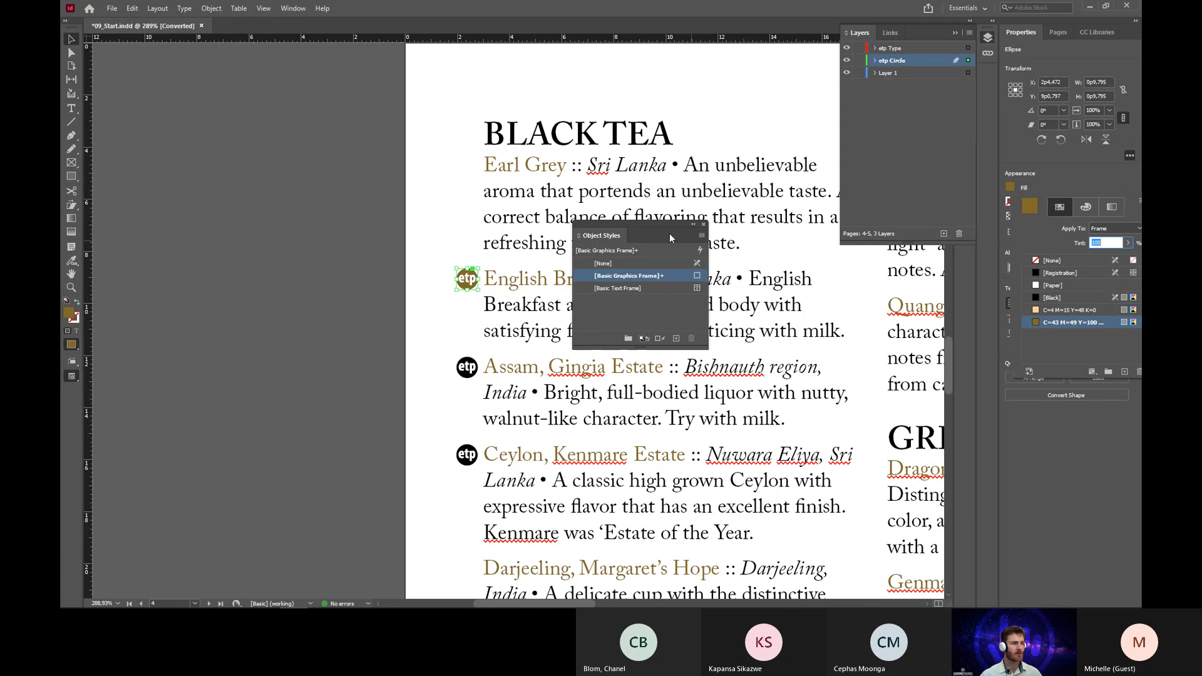
left_click(636, 223)
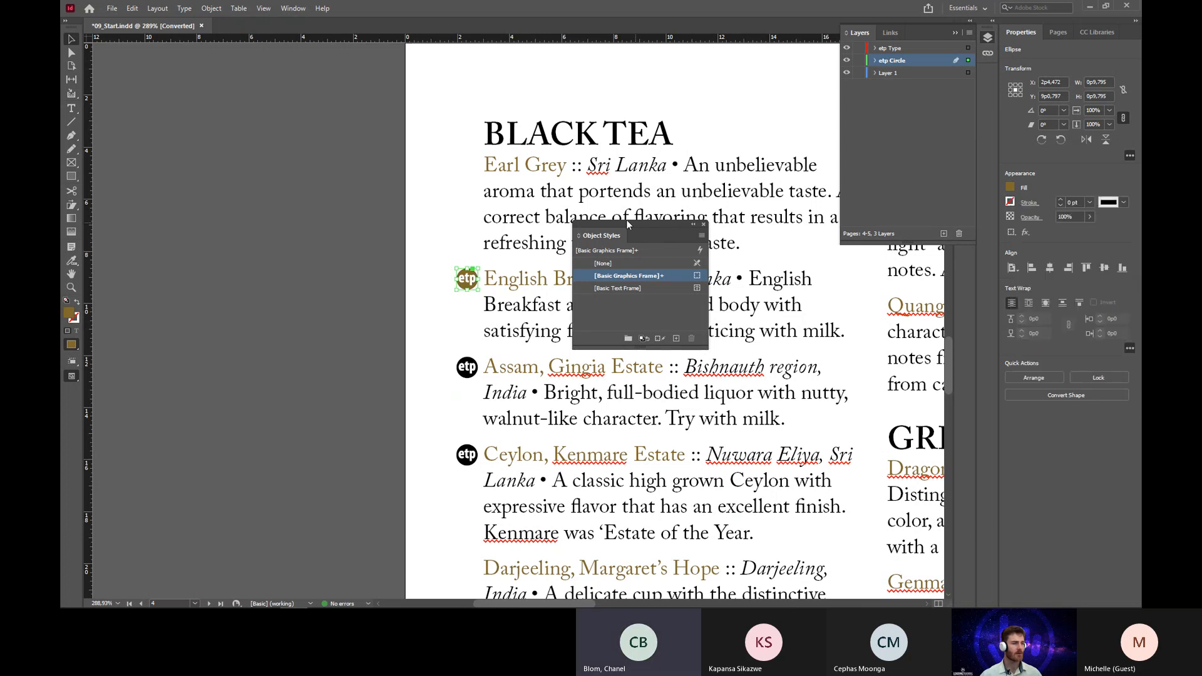
left_click_drag(628, 224, 651, 222)
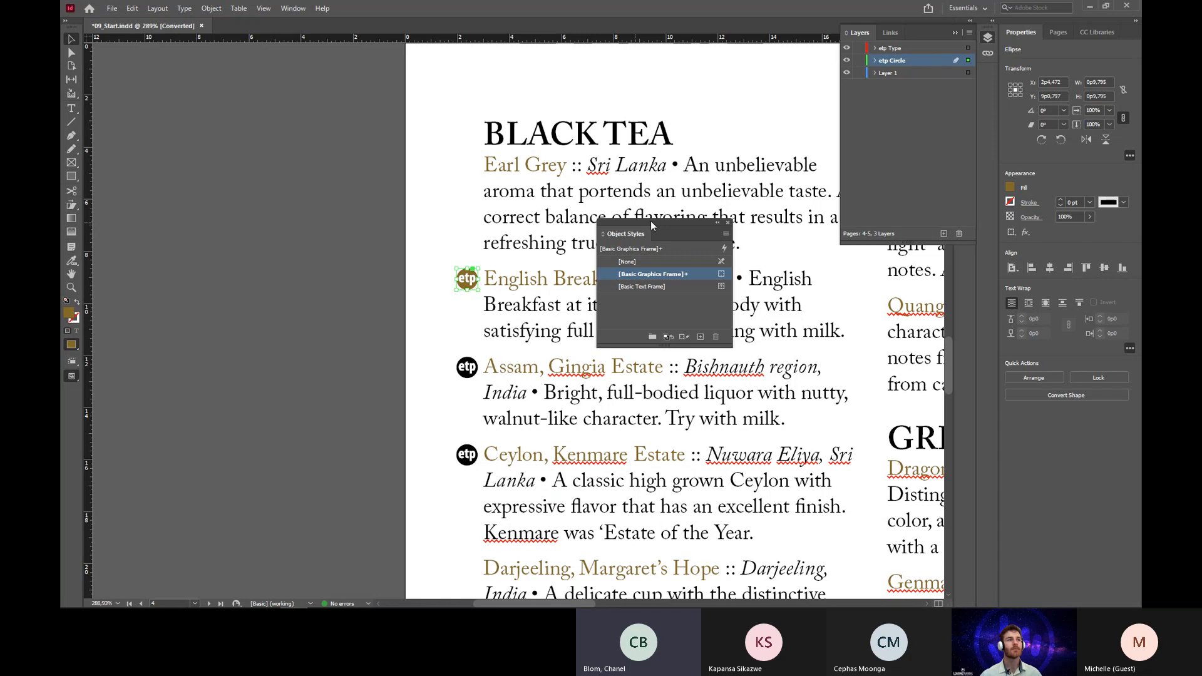
Lock the etp Type layer, reselect the circle beside English Breakfast and check its fill swatch.
left_click(465, 282)
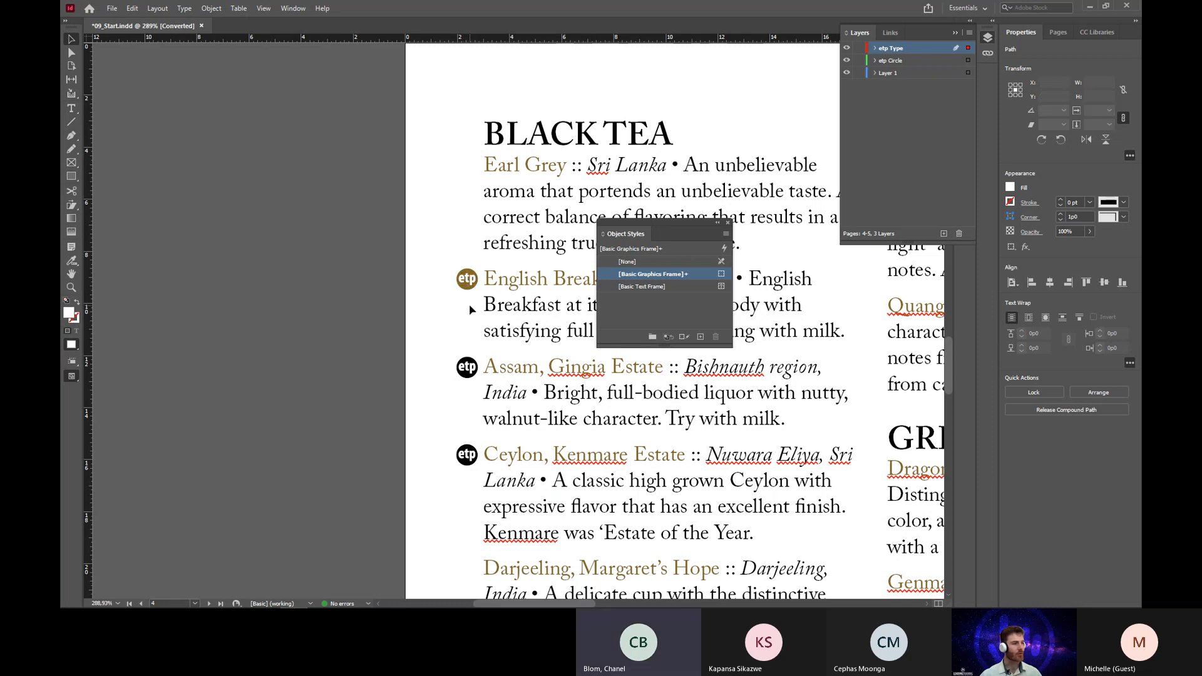
left_click(469, 305)
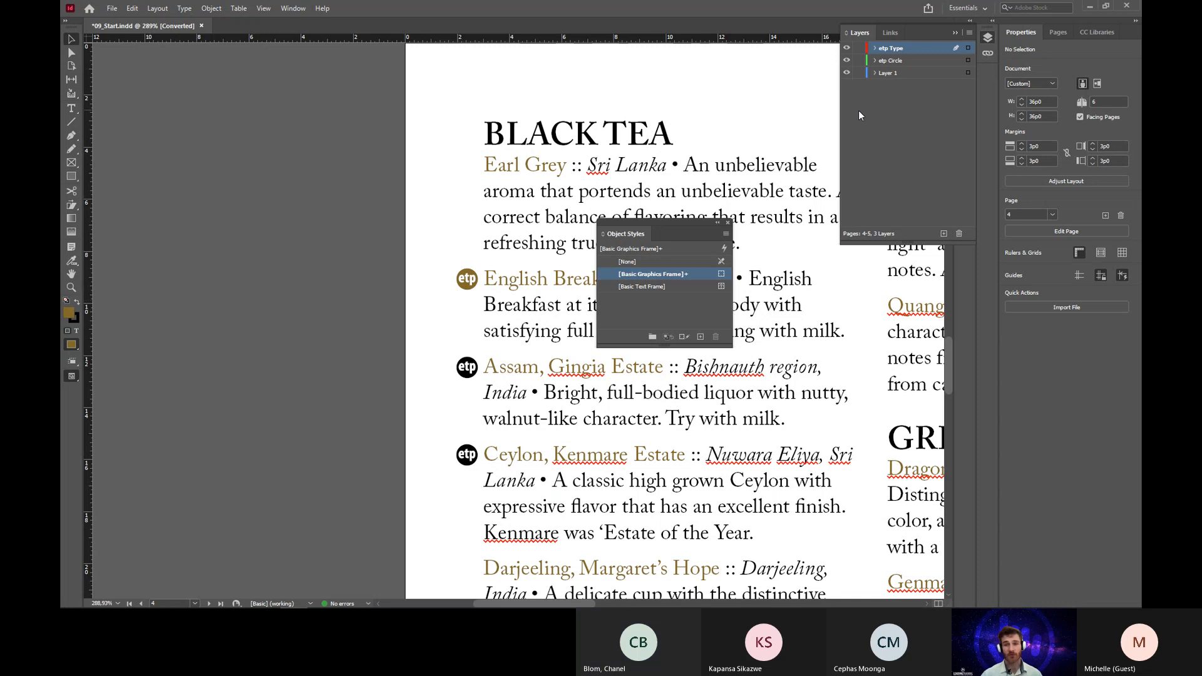
left_click(859, 49)
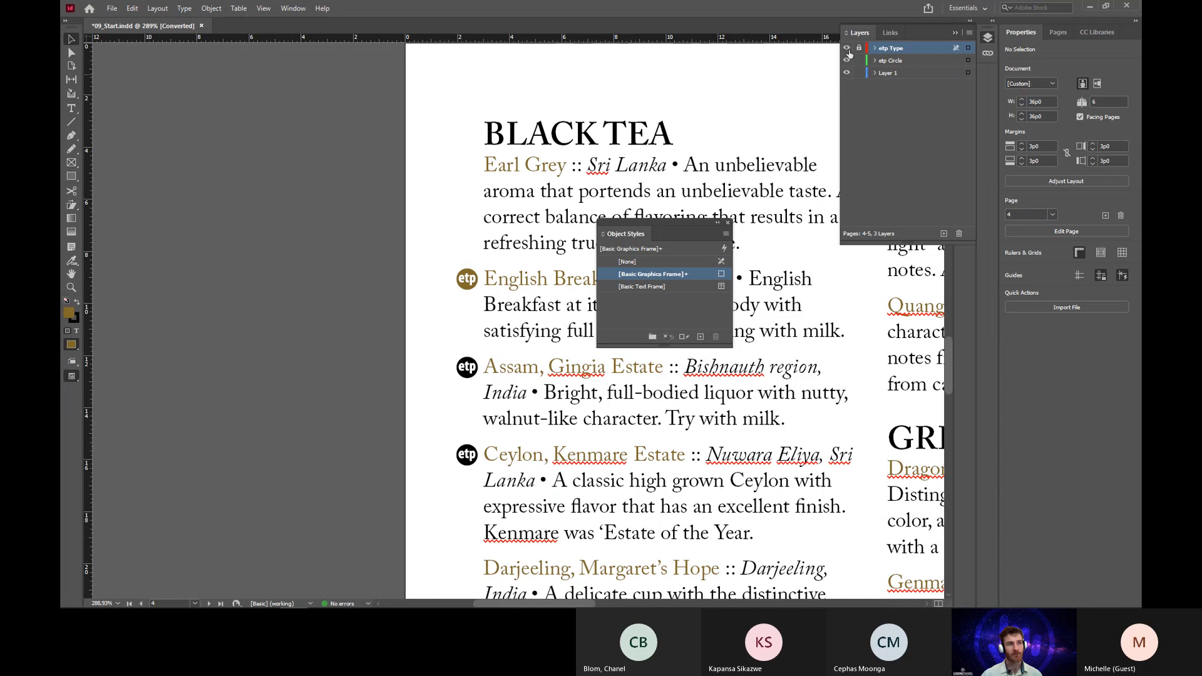
left_click(470, 285)
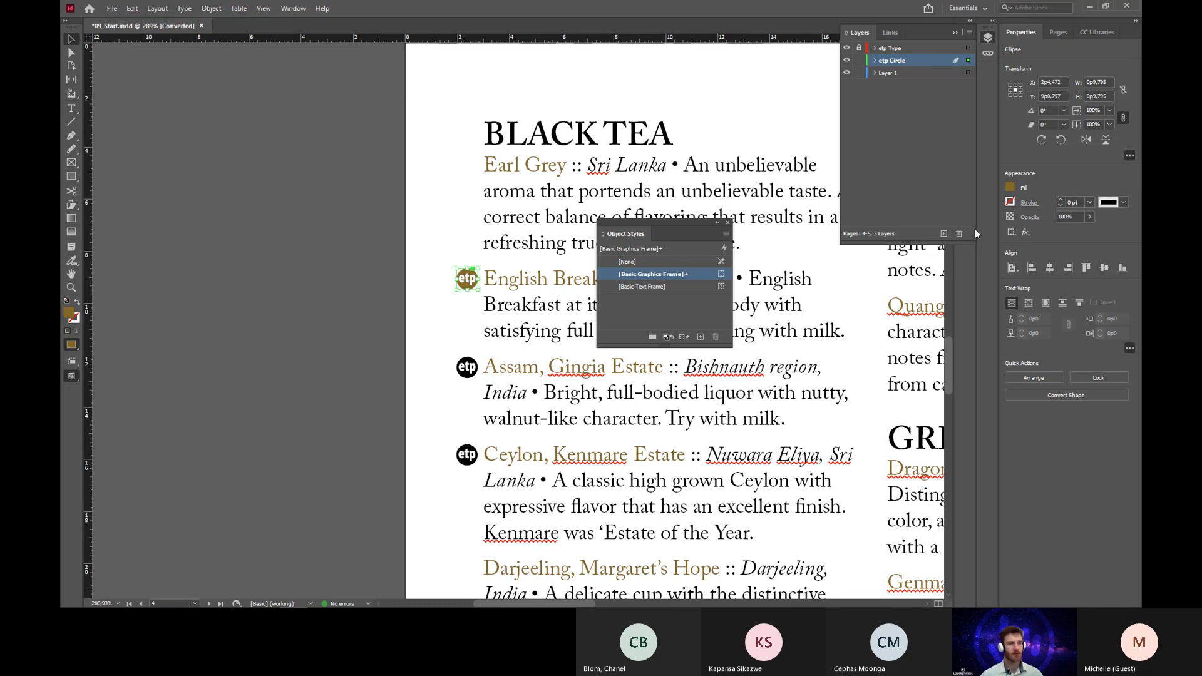
left_click(1010, 188)
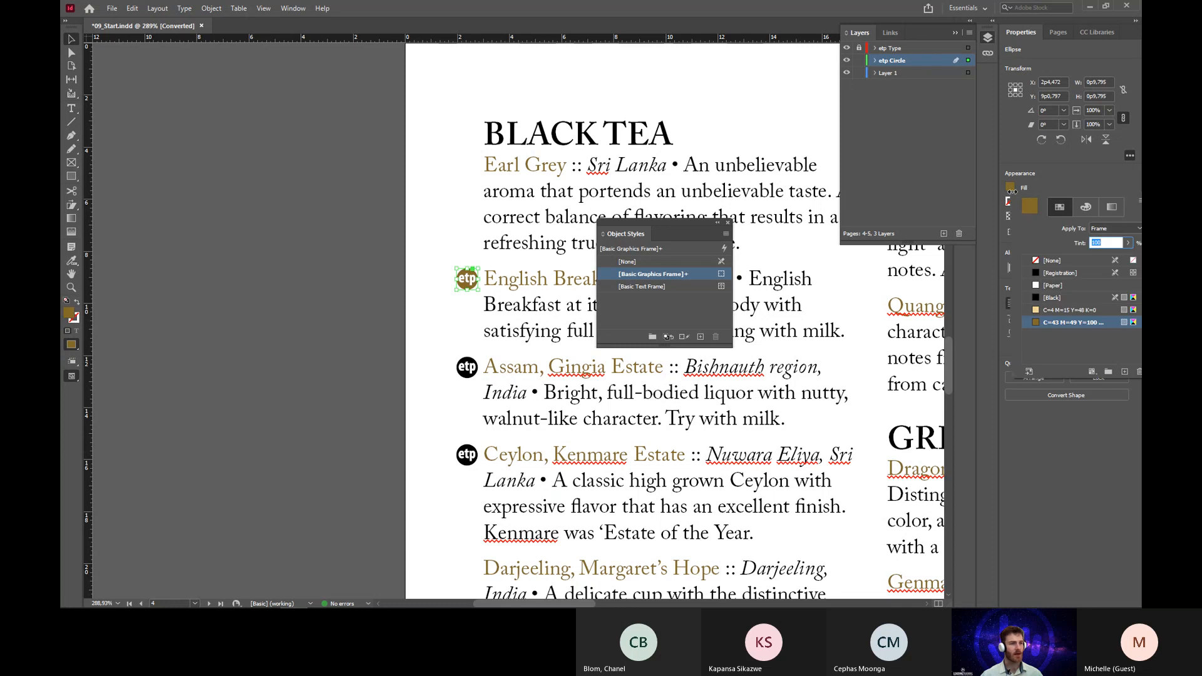
left_click(1001, 492)
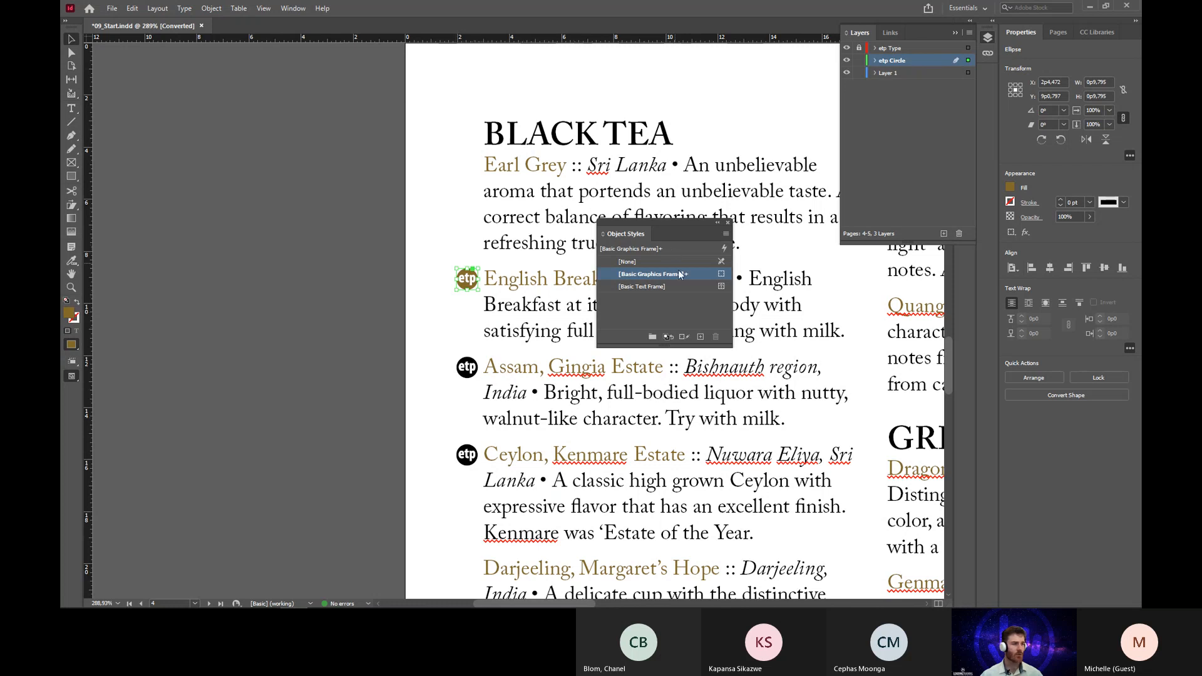
Create a new object style from the selected brown circle and name it Circle.
left_click(701, 337)
left_click(629, 298)
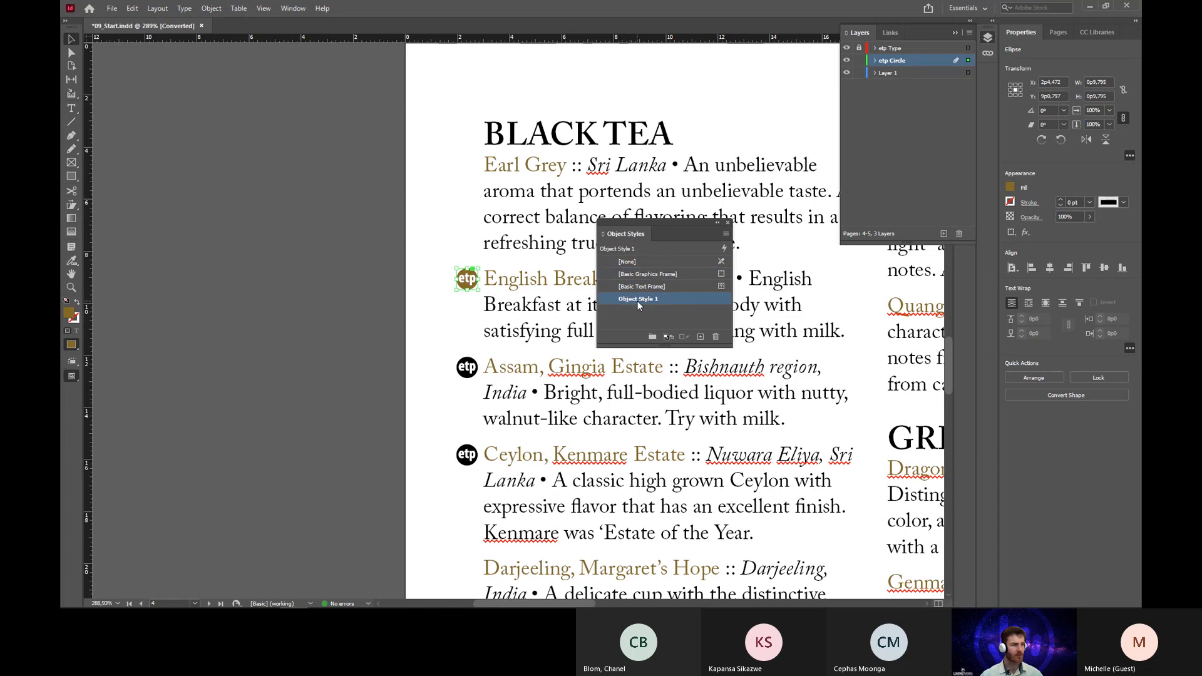
left_click(637, 299)
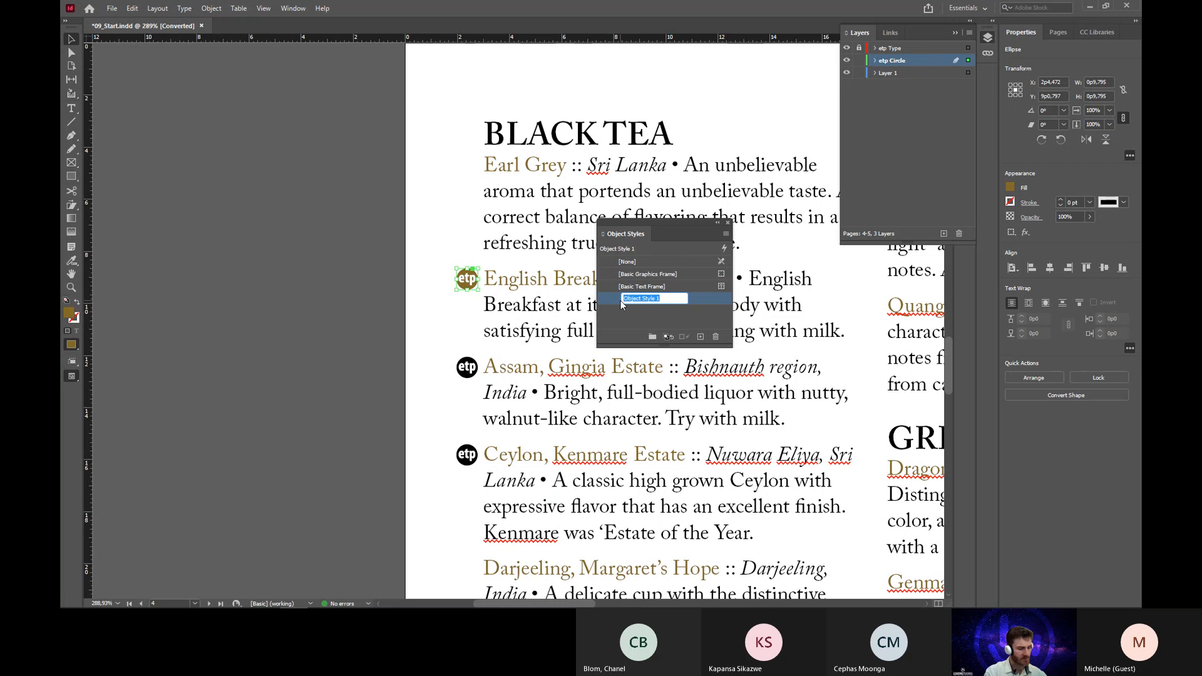
type("Circle")
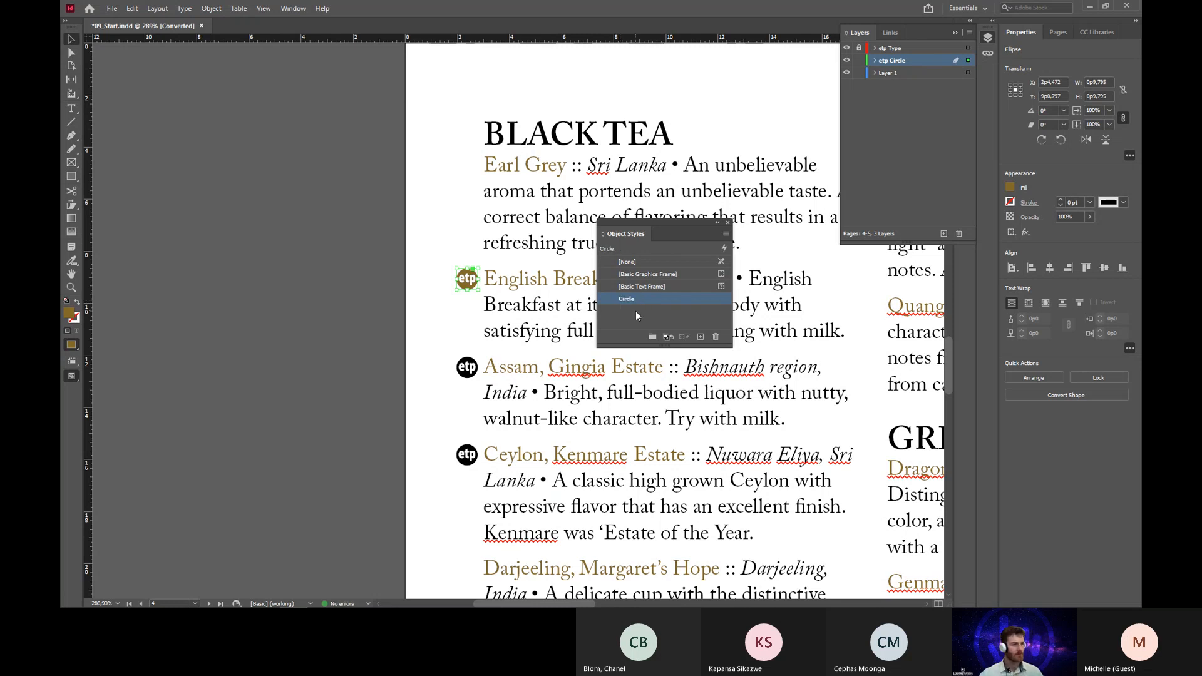
left_click(637, 313)
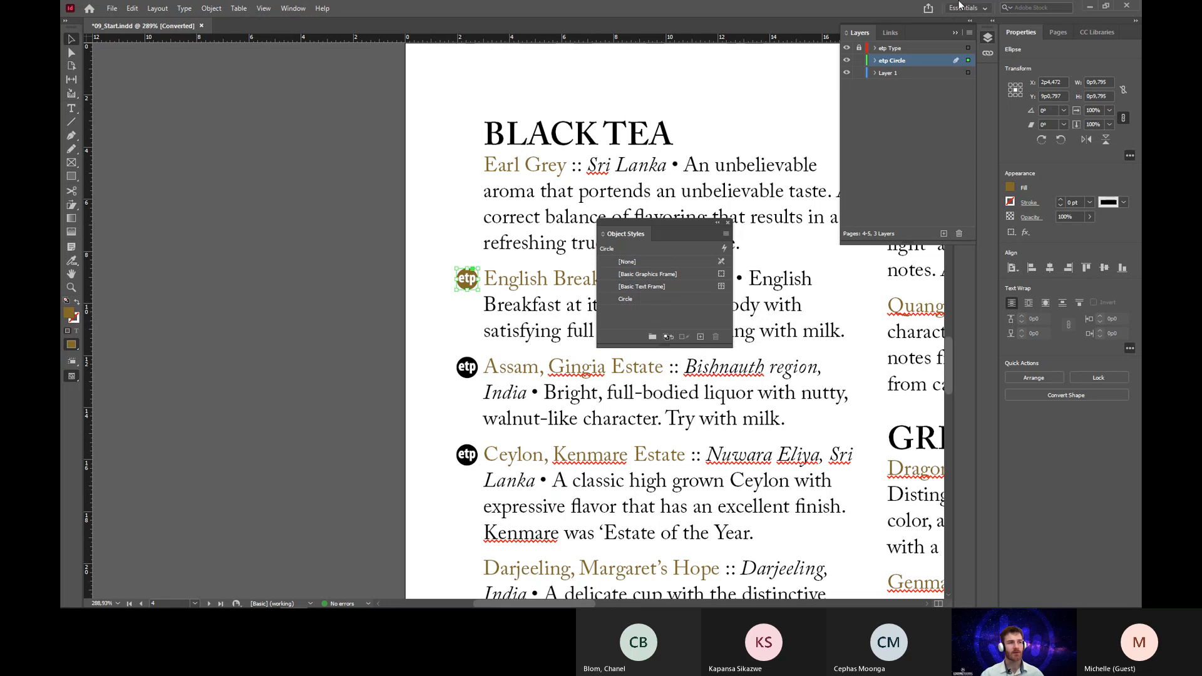
Select every object on the etp Circle layer and apply the Circle object style to them.
left_click(968, 61)
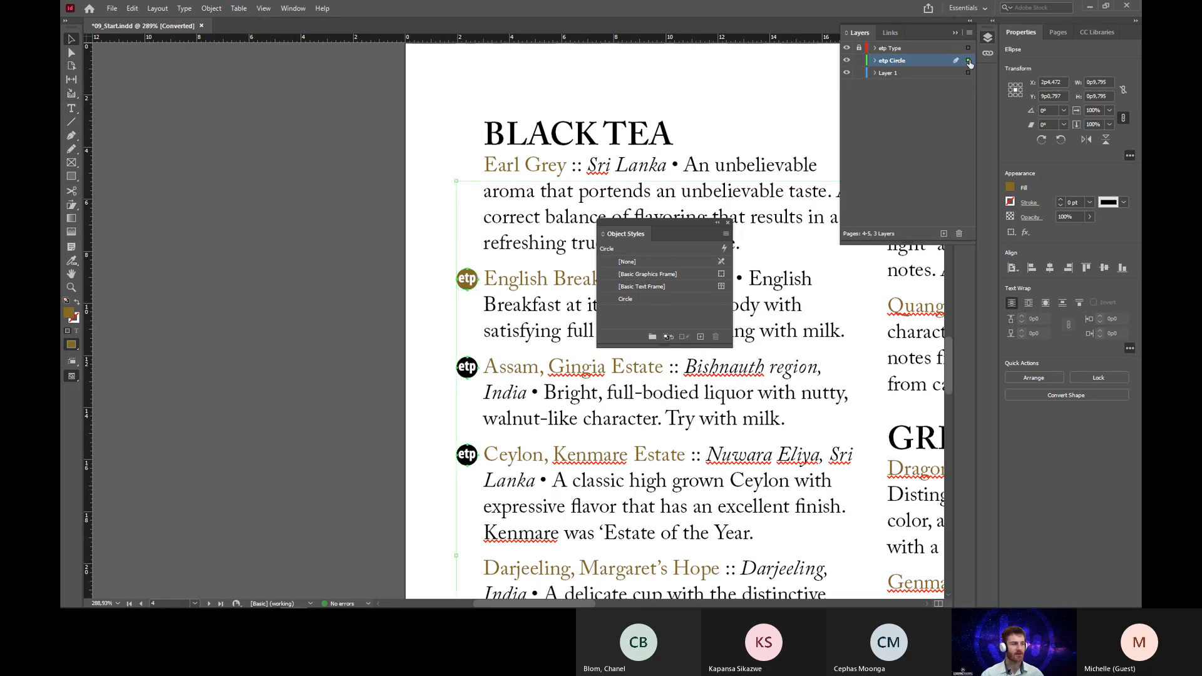
left_click(360, 144)
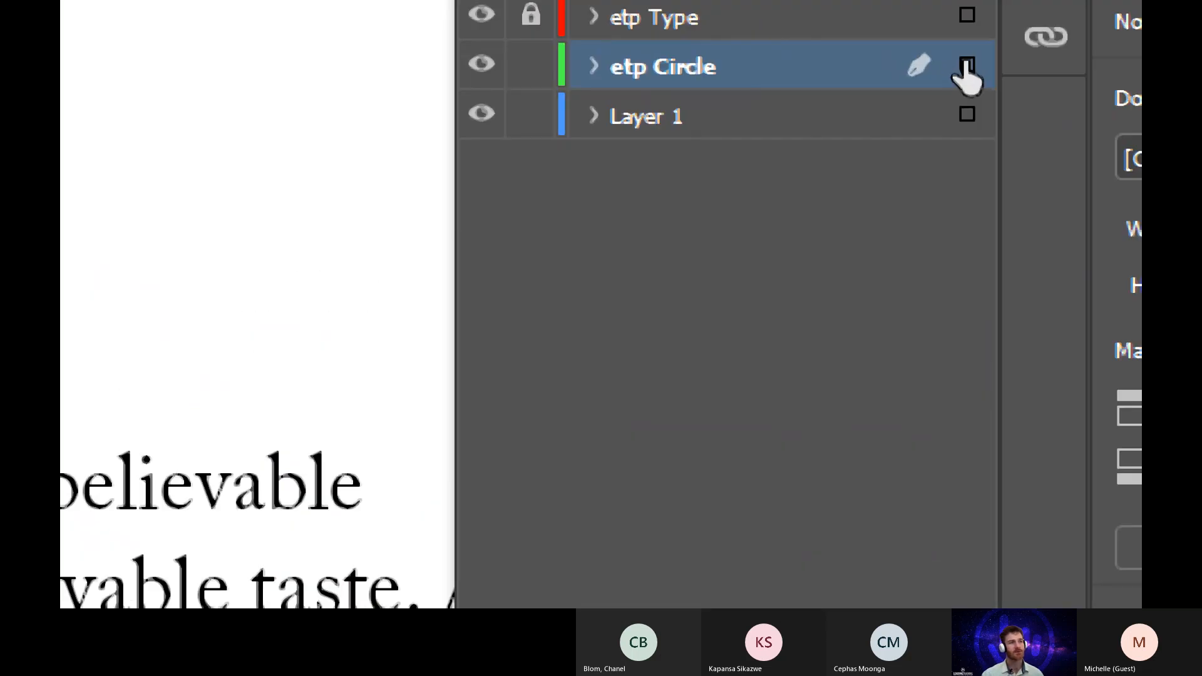
left_click(967, 66)
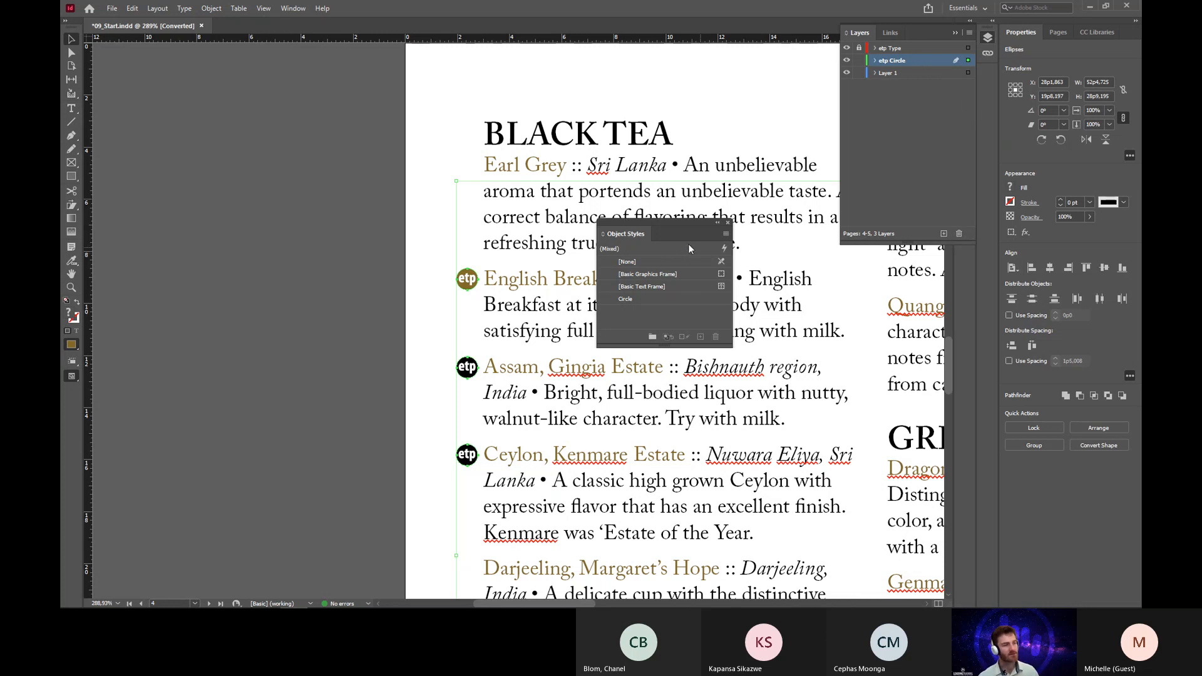
left_click(637, 299)
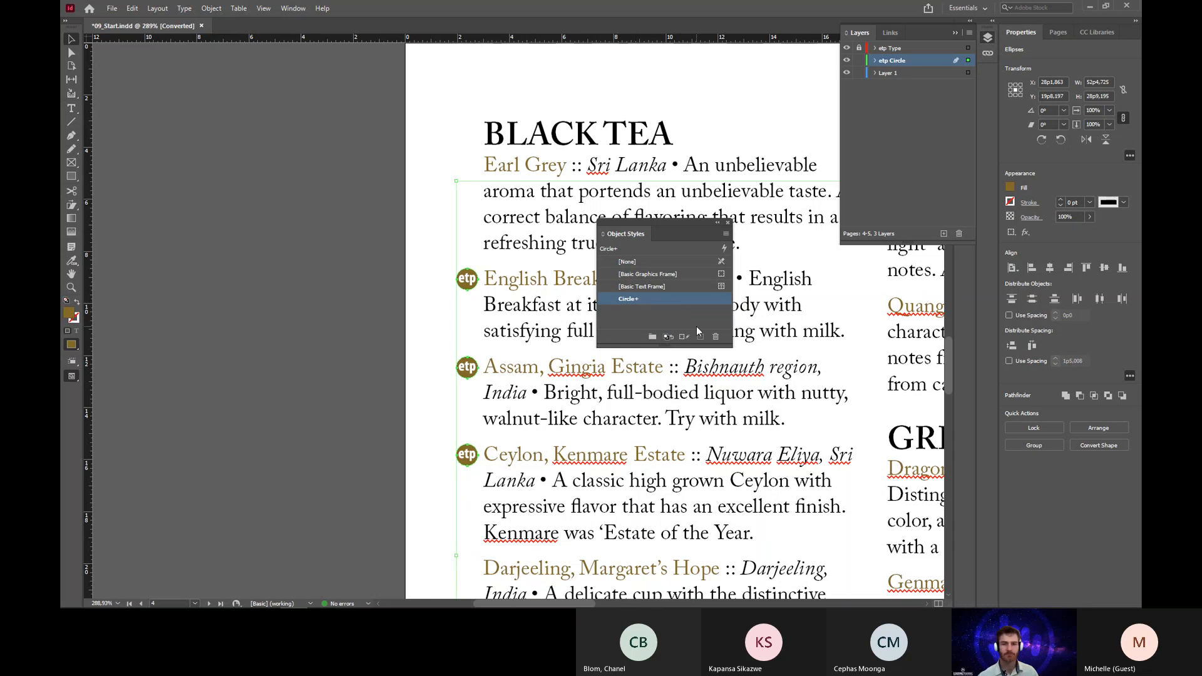
Reselect all objects on the etp Circle layer and review the Circle object style's options without changing them.
left_click(351, 275)
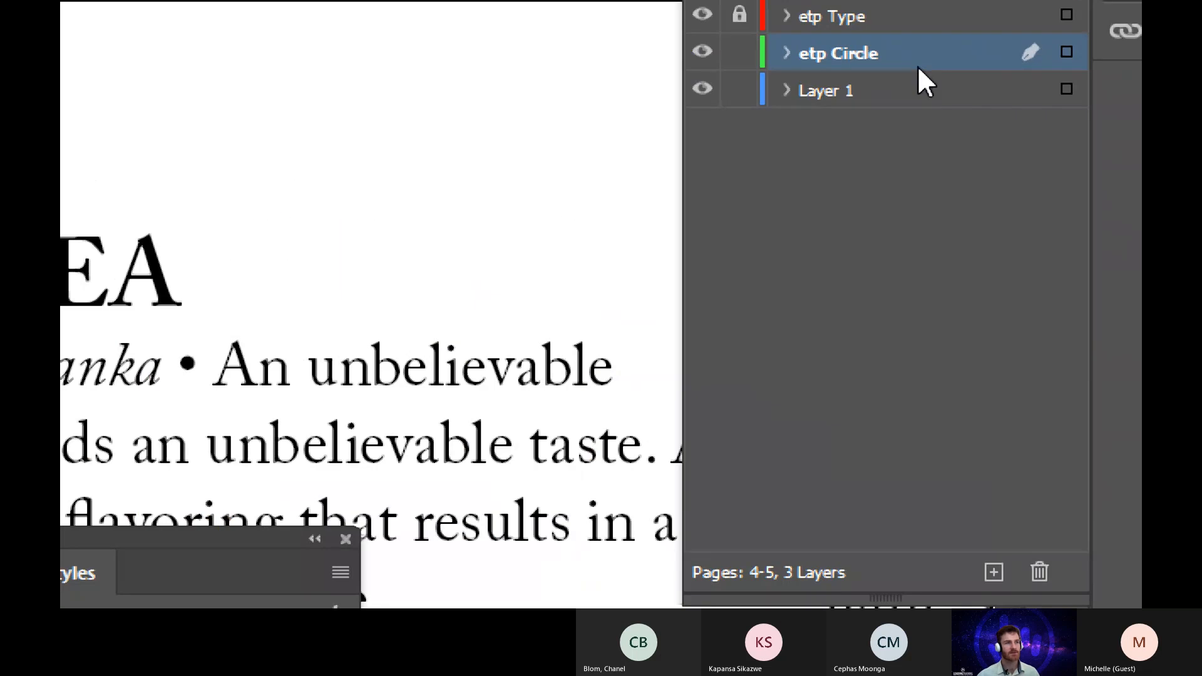
left_click(1067, 52)
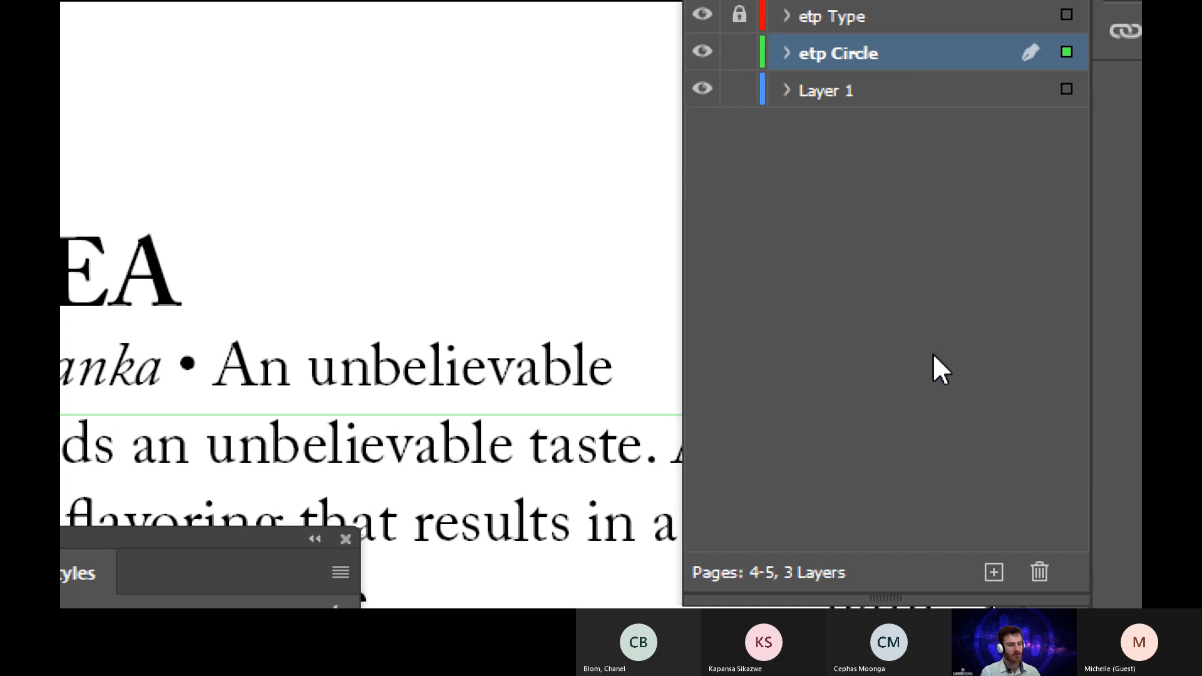
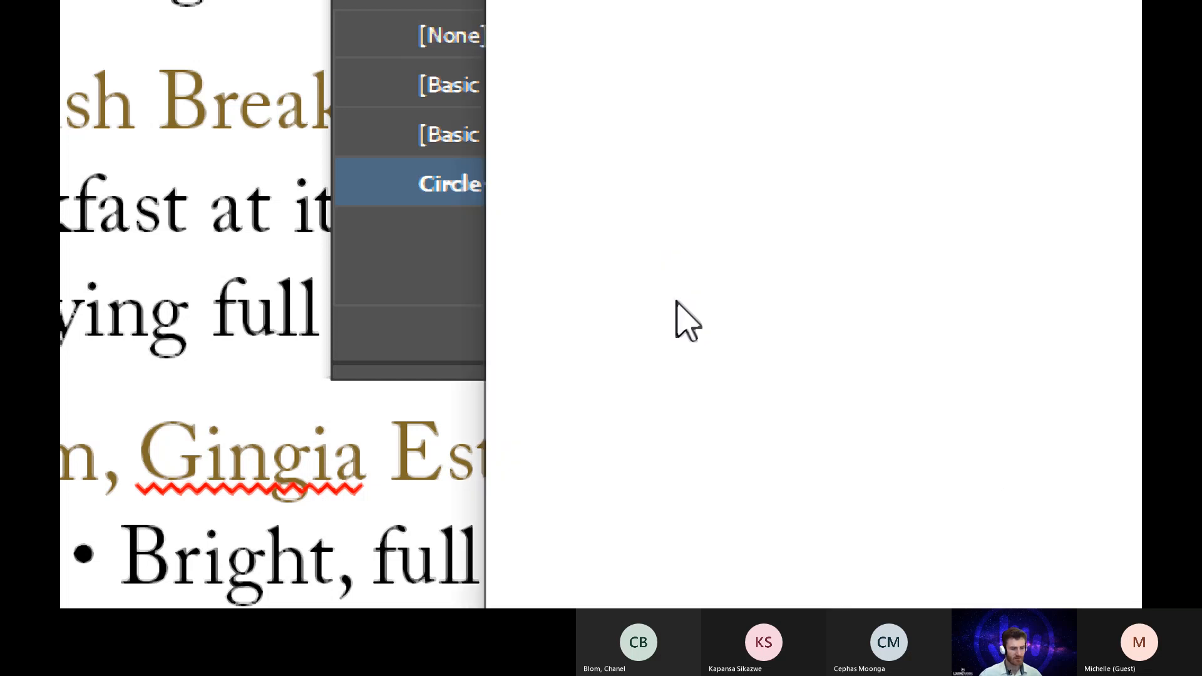
key("super")
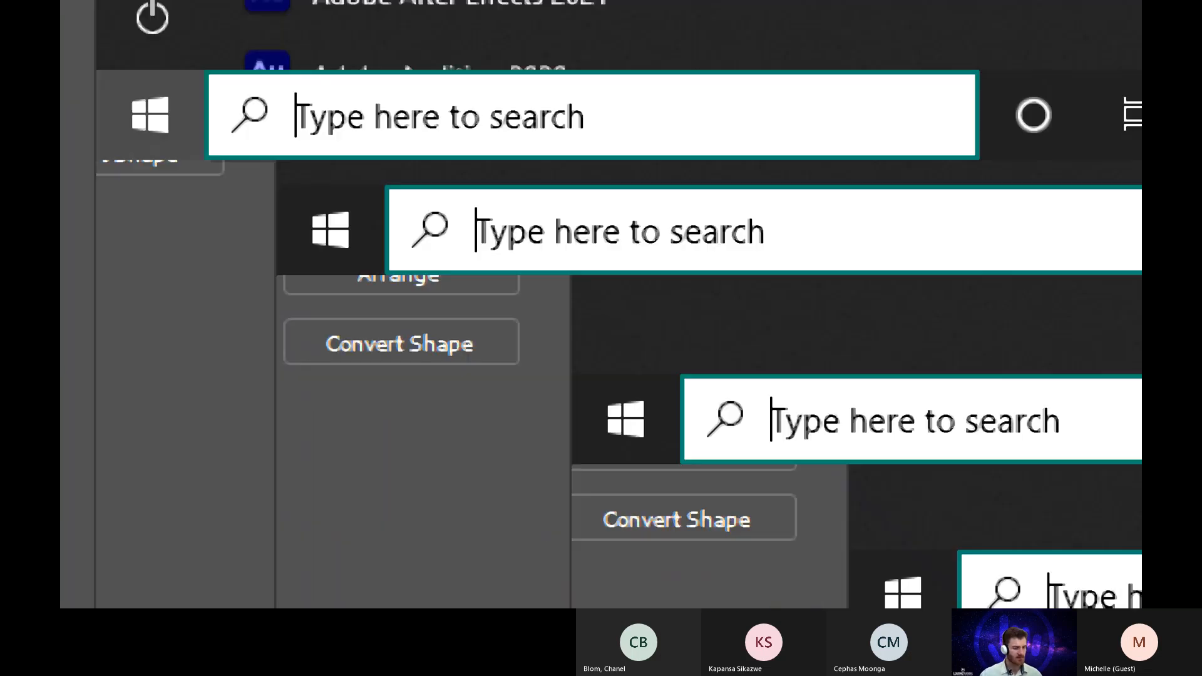
key("super+minus")
key("super+minus")
key("super+Escape")
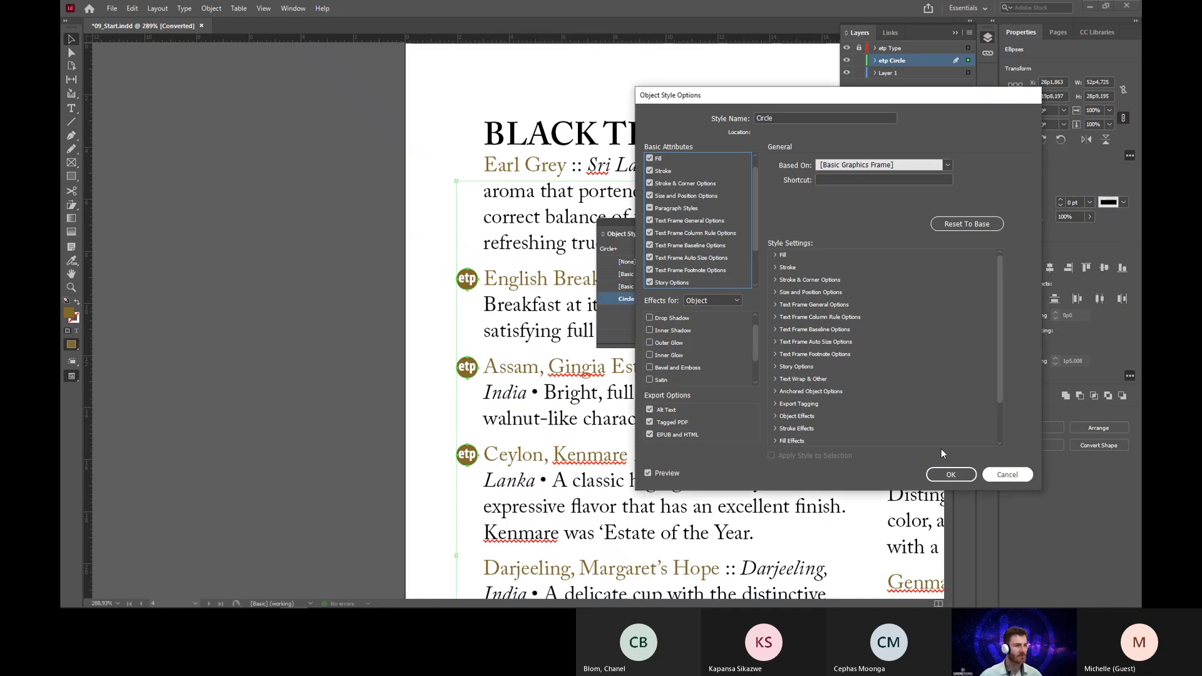
left_click(1005, 475)
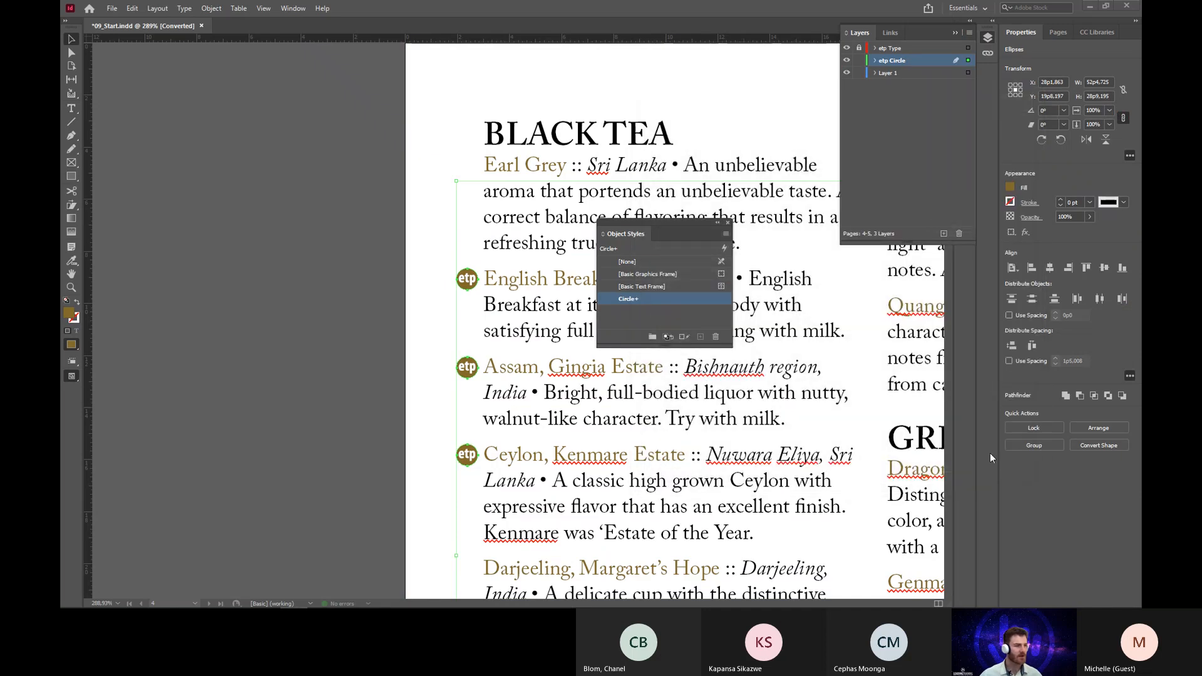
left_click(653, 287)
left_click(654, 298)
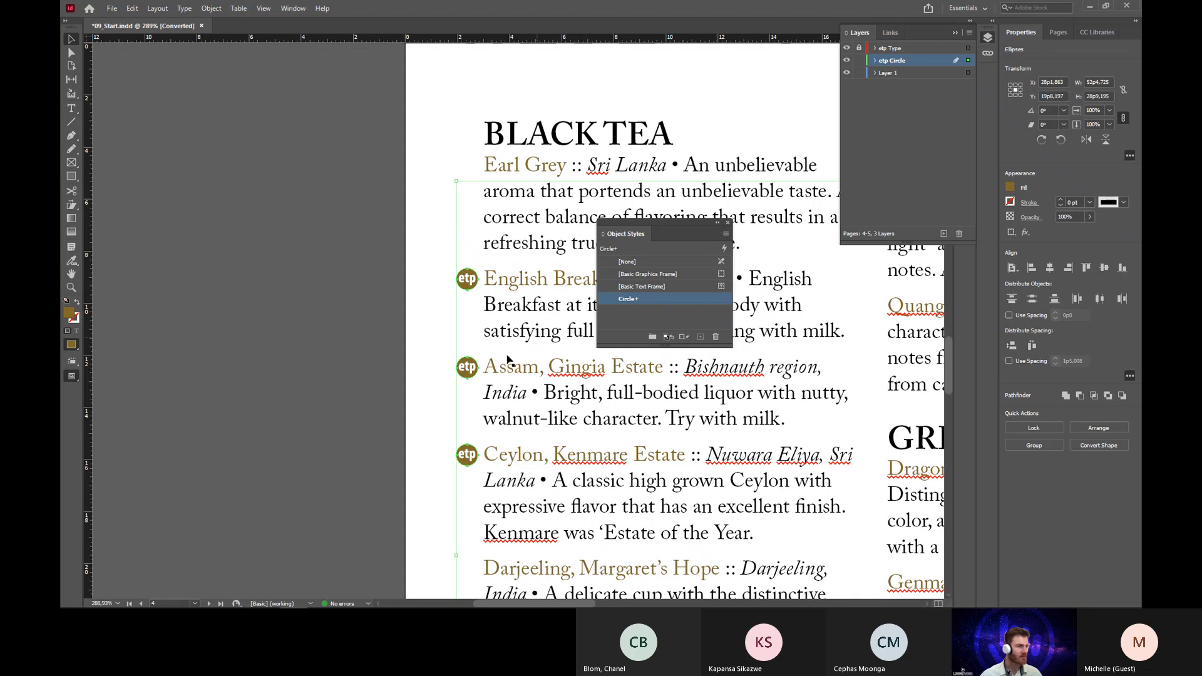
Review the restyled etp circles beside the tea entries and in the footer note across page 4.
key("ctrl+alt+space")
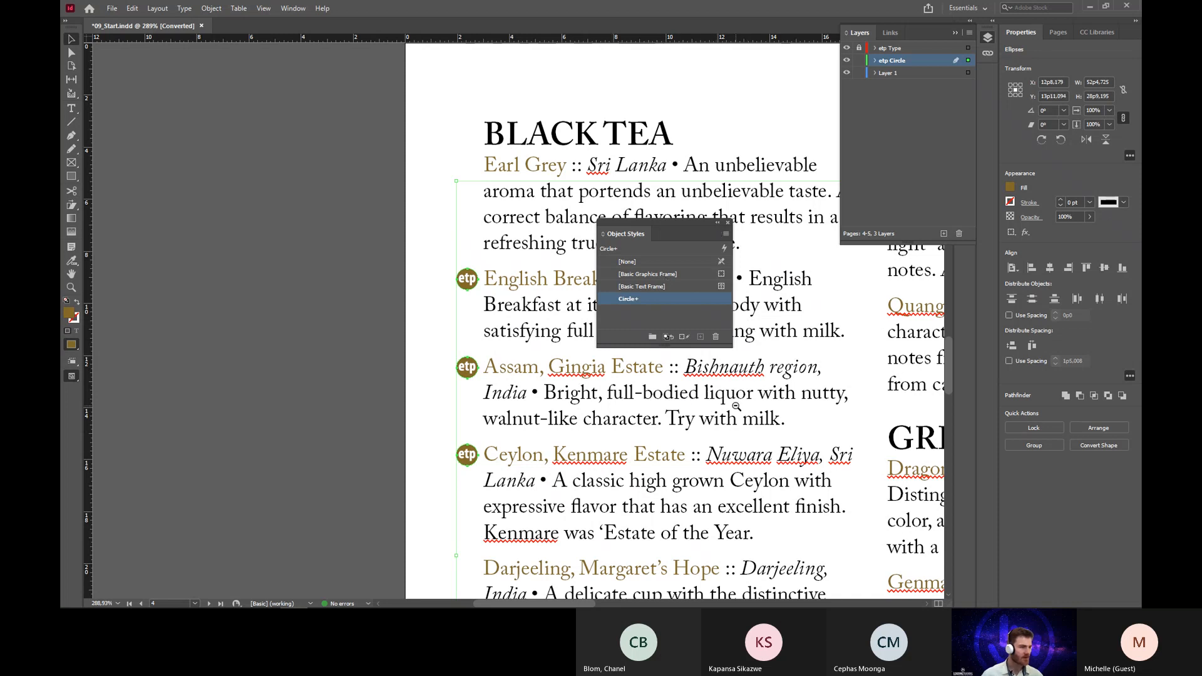
left_click(736, 406, "ctrl+alt")
left_click(739, 418, "ctrl+alt")
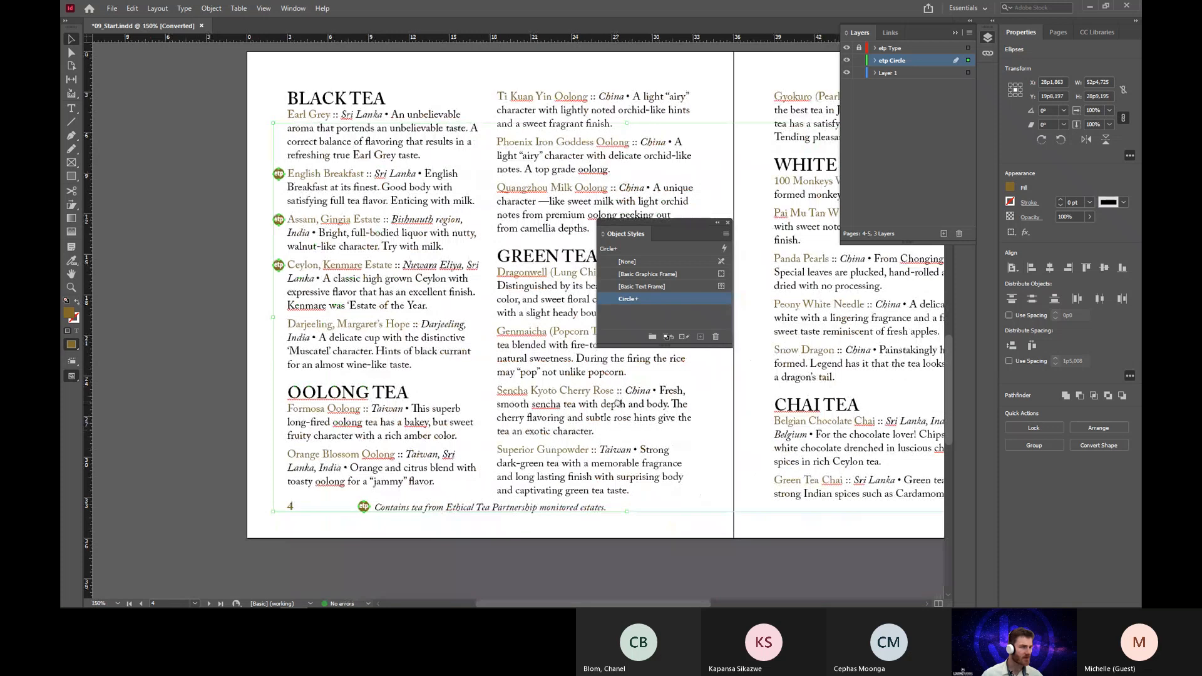
scroll(449, 446, "left", 5)
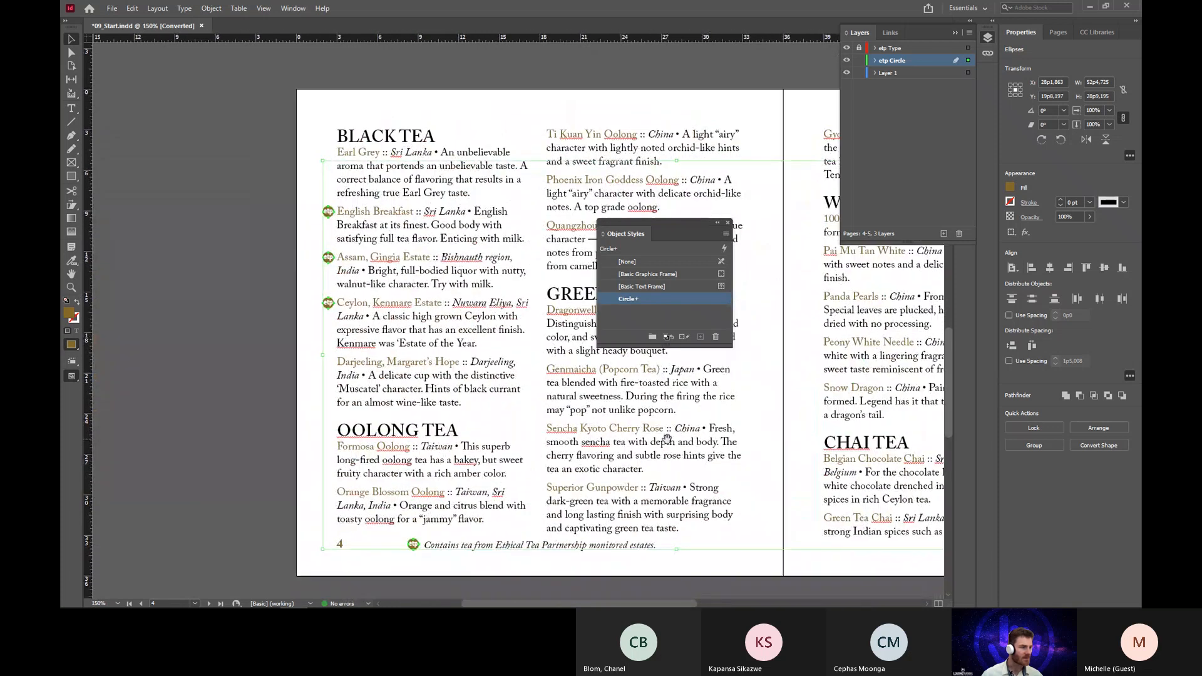
scroll(343, 340, "left", 2)
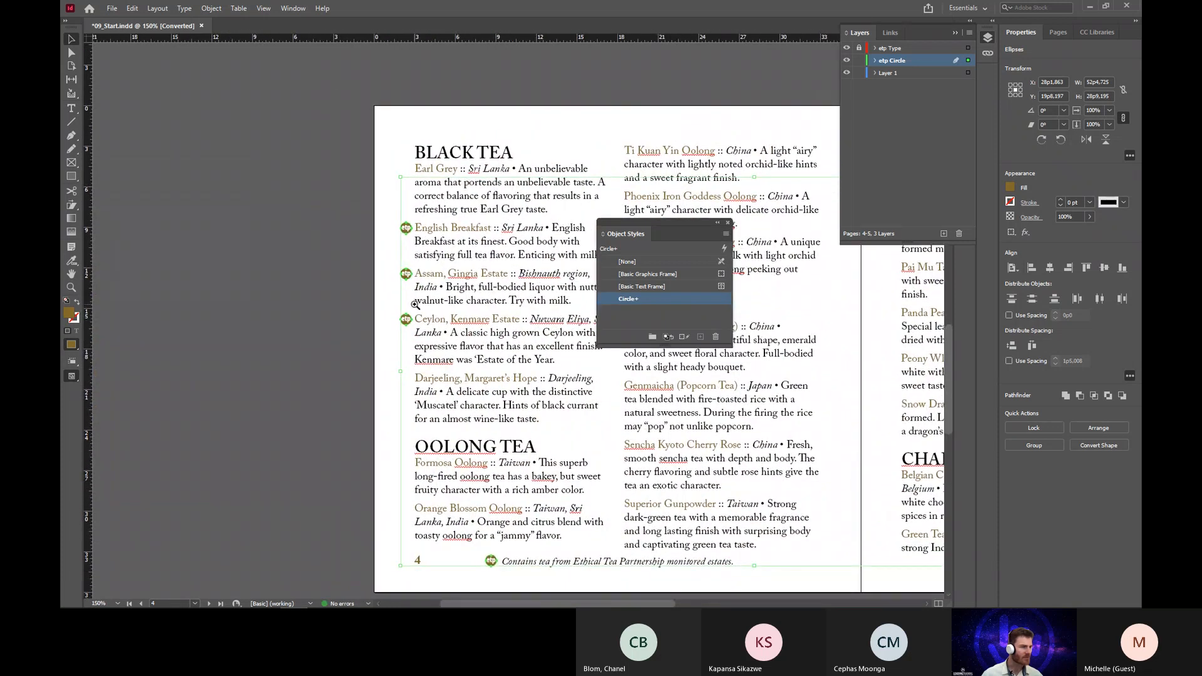
Add a Drop Shadow effect to the etp circle beside the English Breakfast entry.
left_click(415, 305, "ctrl")
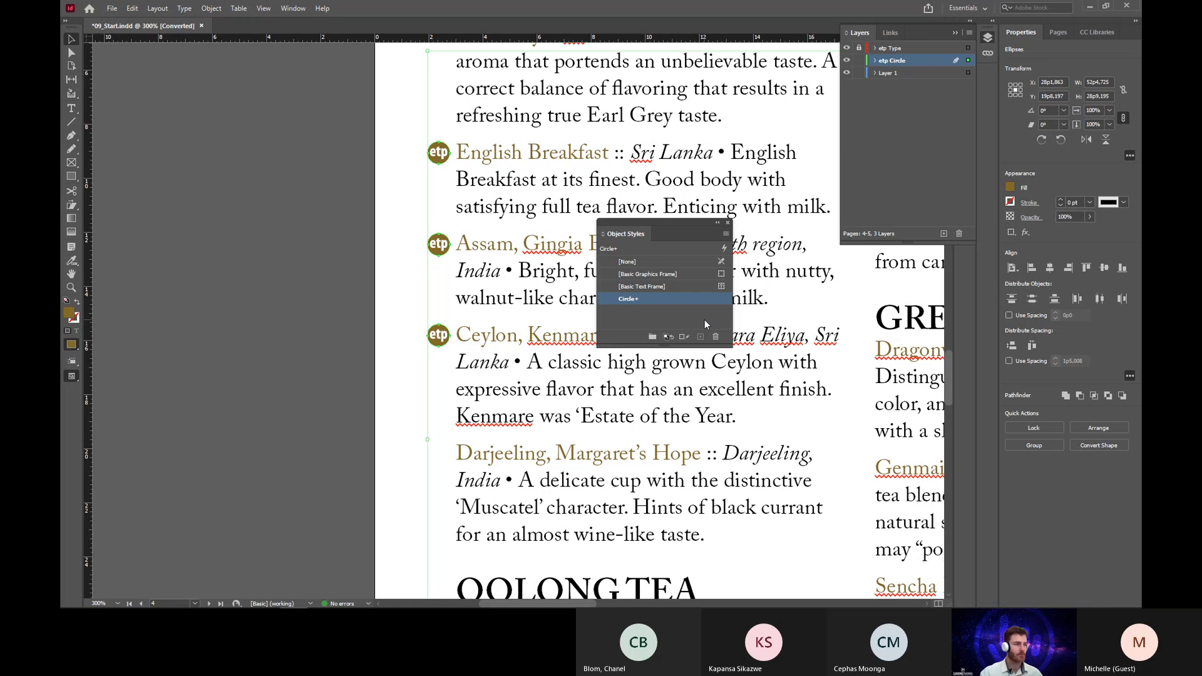
left_click(727, 223)
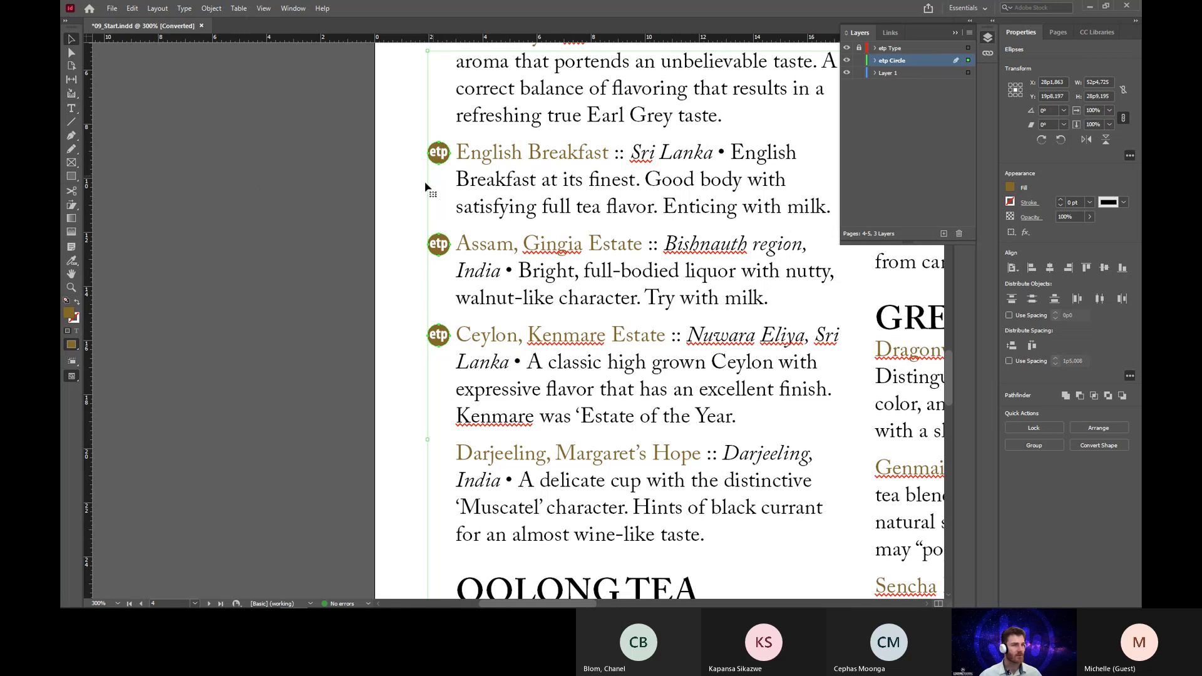
left_click(313, 224)
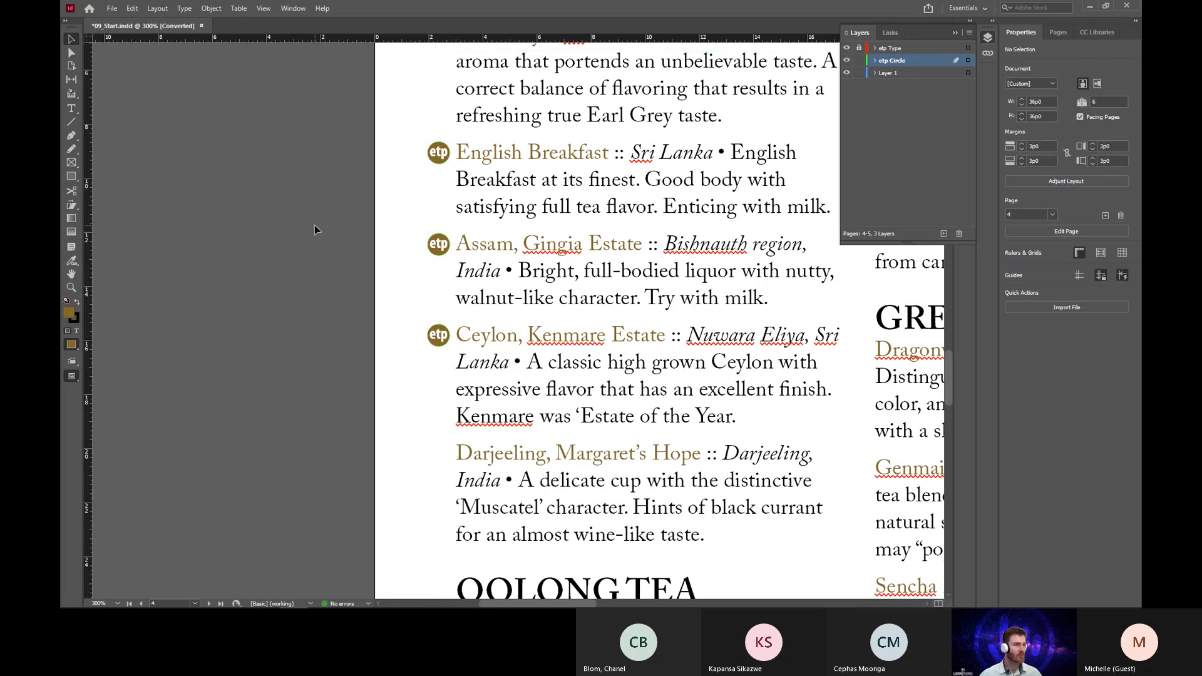
left_click(443, 159)
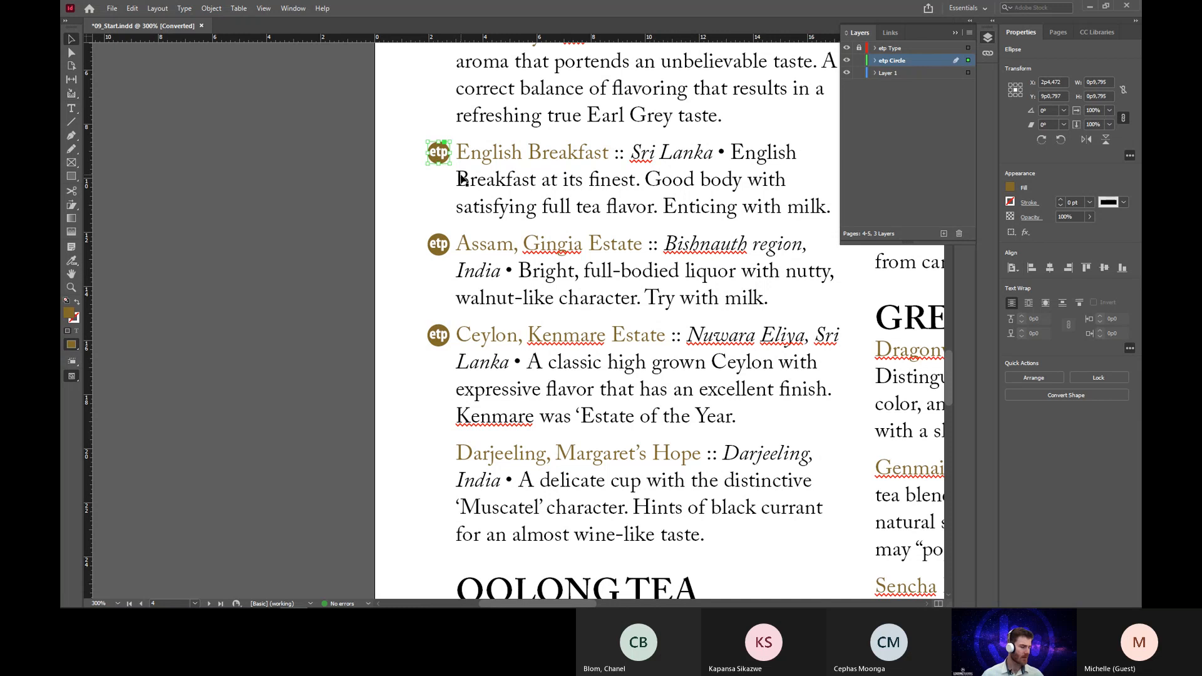
left_click(1024, 234)
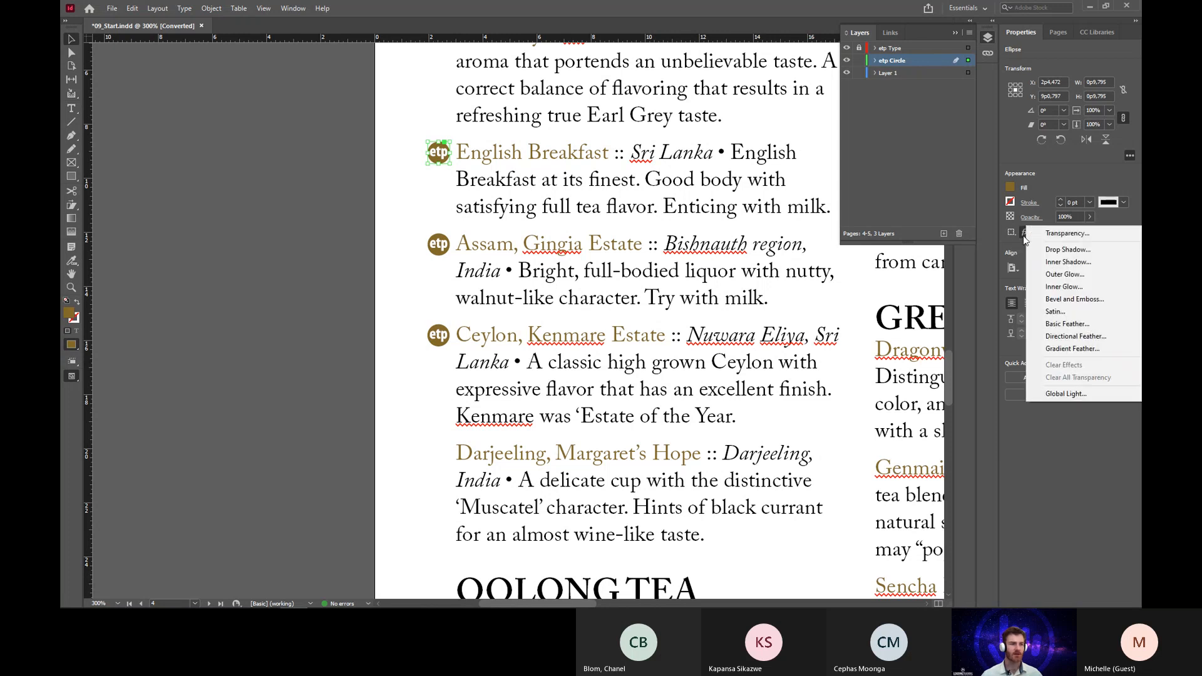
left_click(1075, 249)
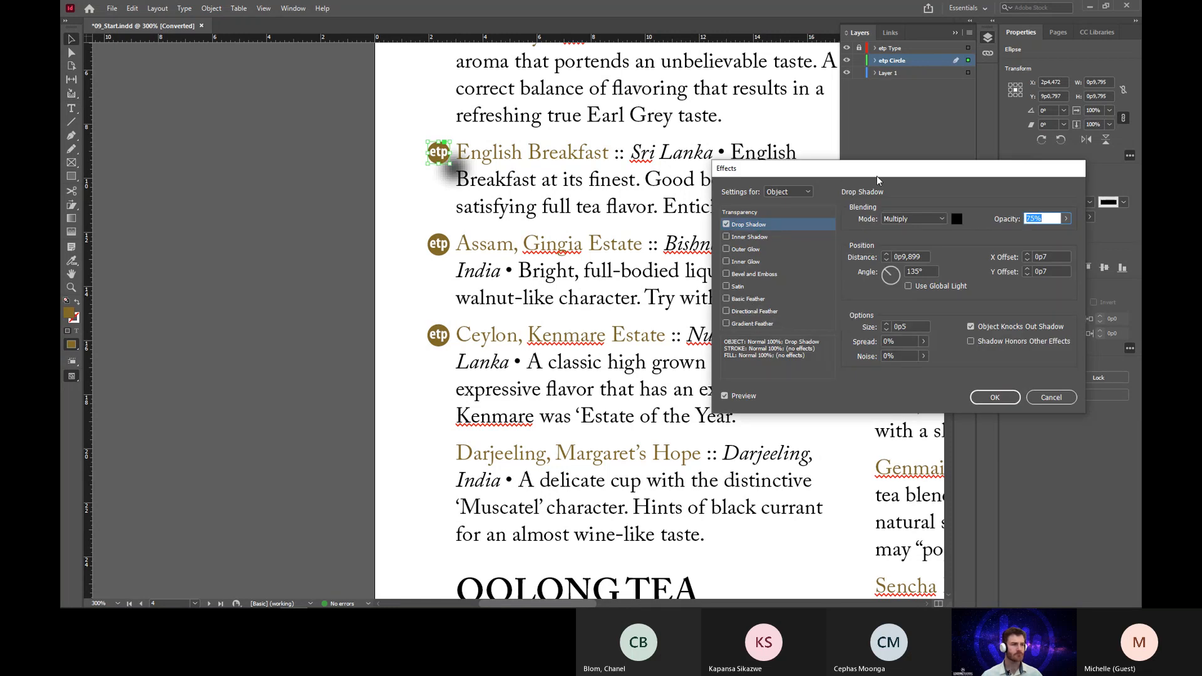
left_click_drag(879, 177, 693, 75)
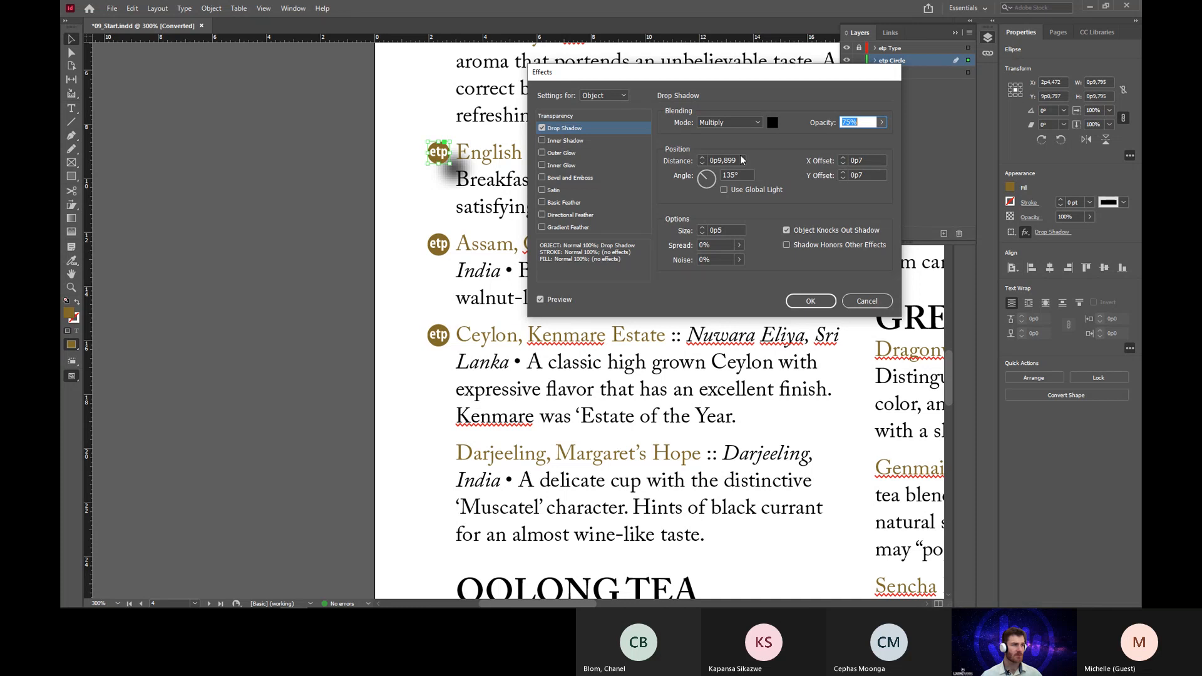
Reduce the drop shadow's X Offset and Y Offset to 0p2 each.
left_click(842, 164)
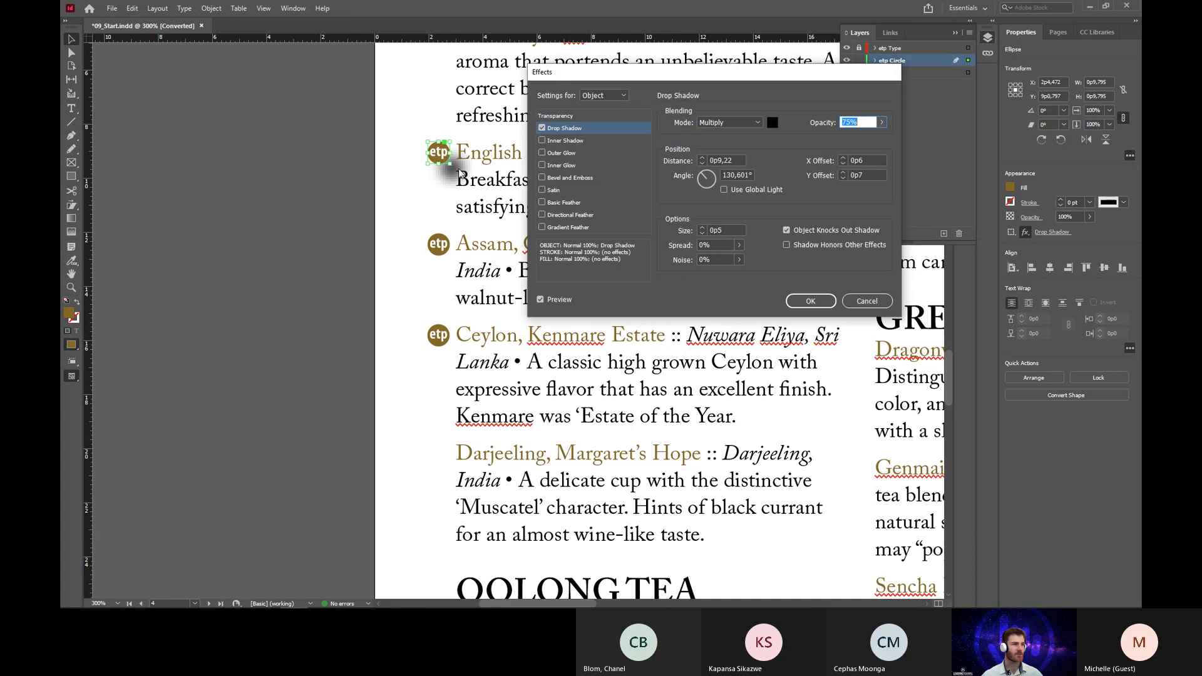
left_click(844, 178)
left_click(844, 178)
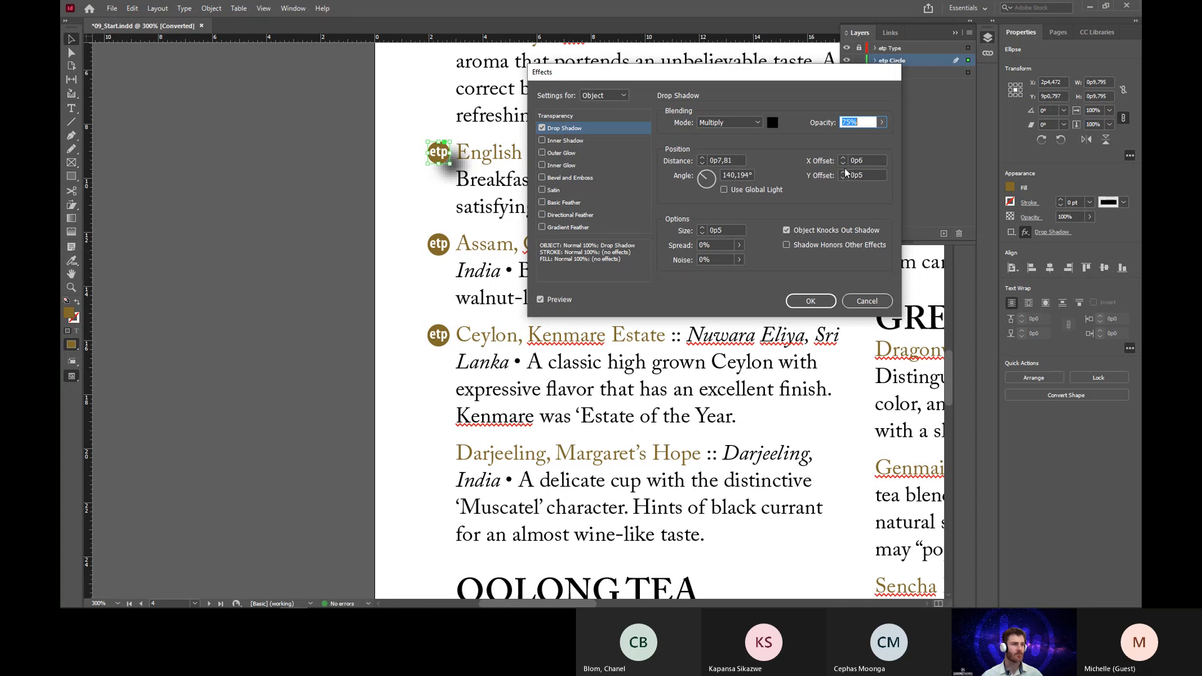
left_click(844, 165)
left_click(843, 164)
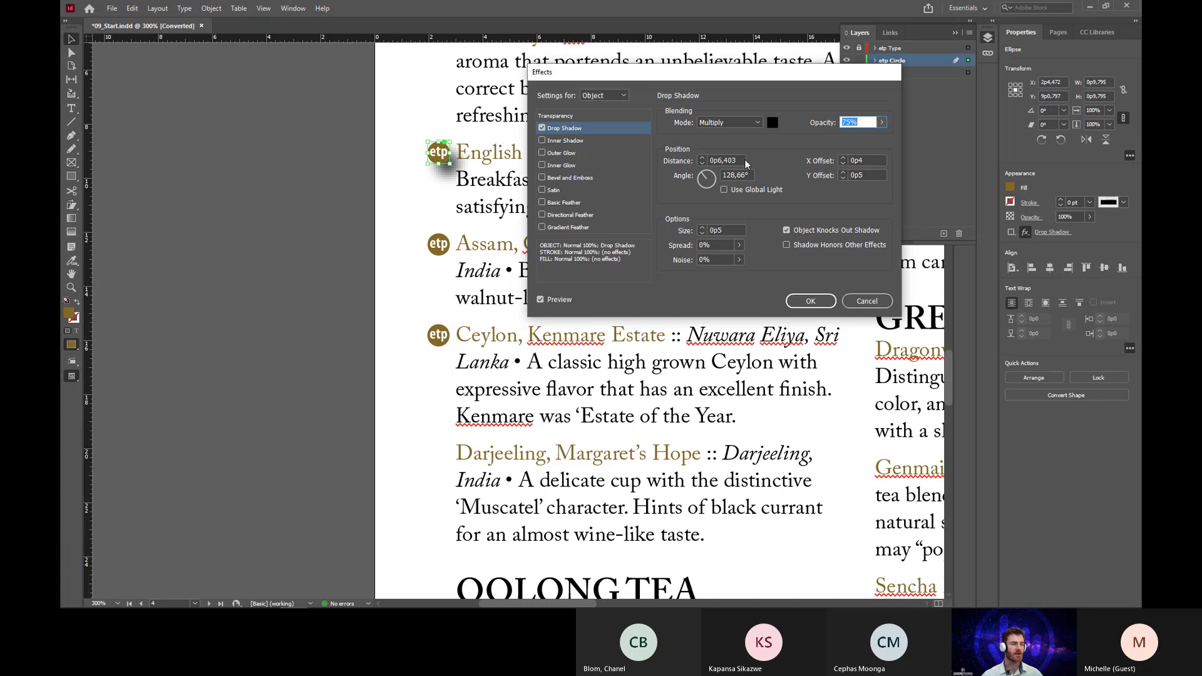
left_click(844, 163)
left_click(843, 164)
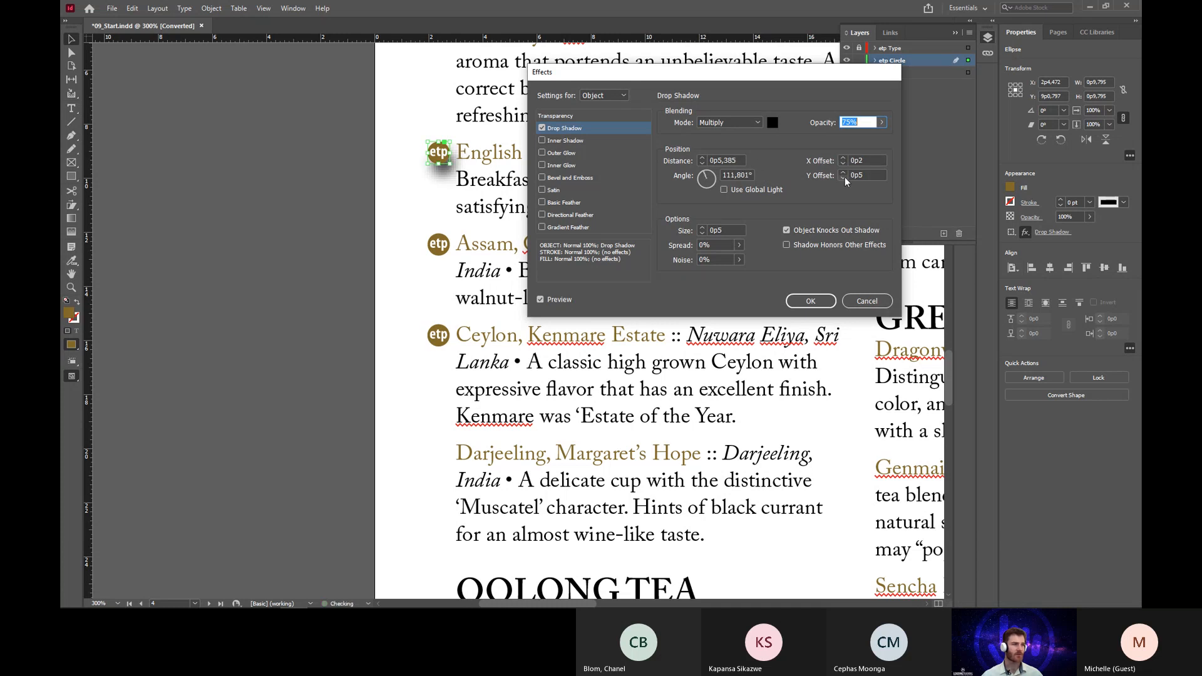
left_click(843, 178)
left_click(844, 179)
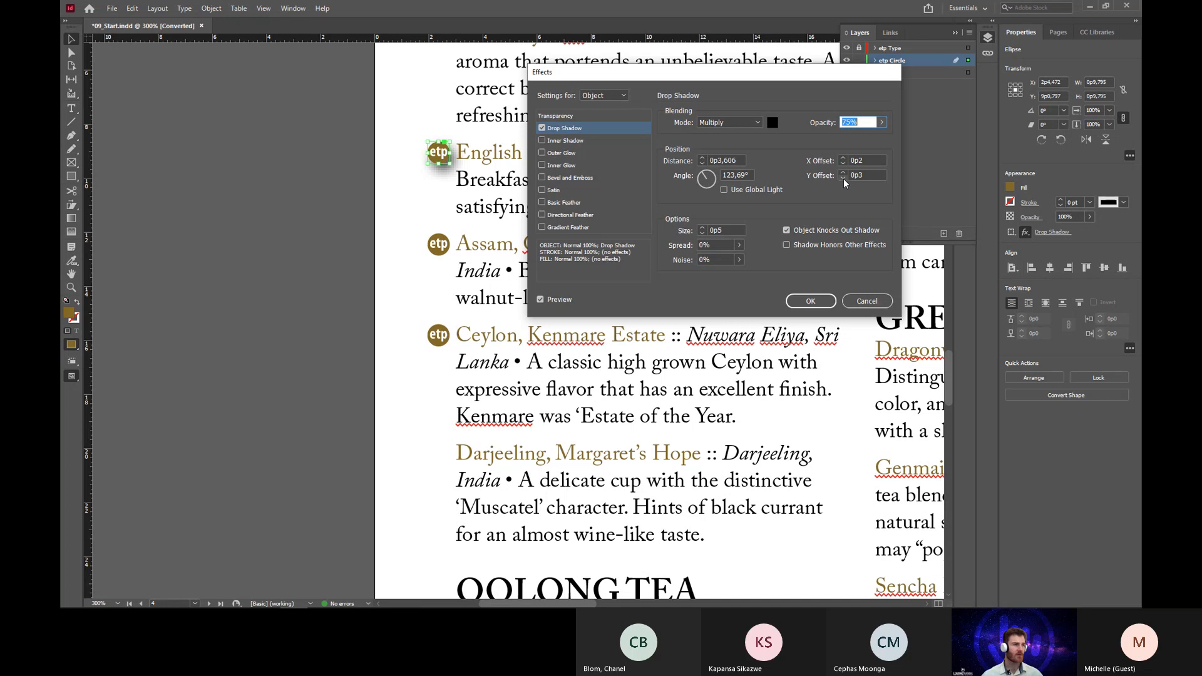
left_click(843, 179)
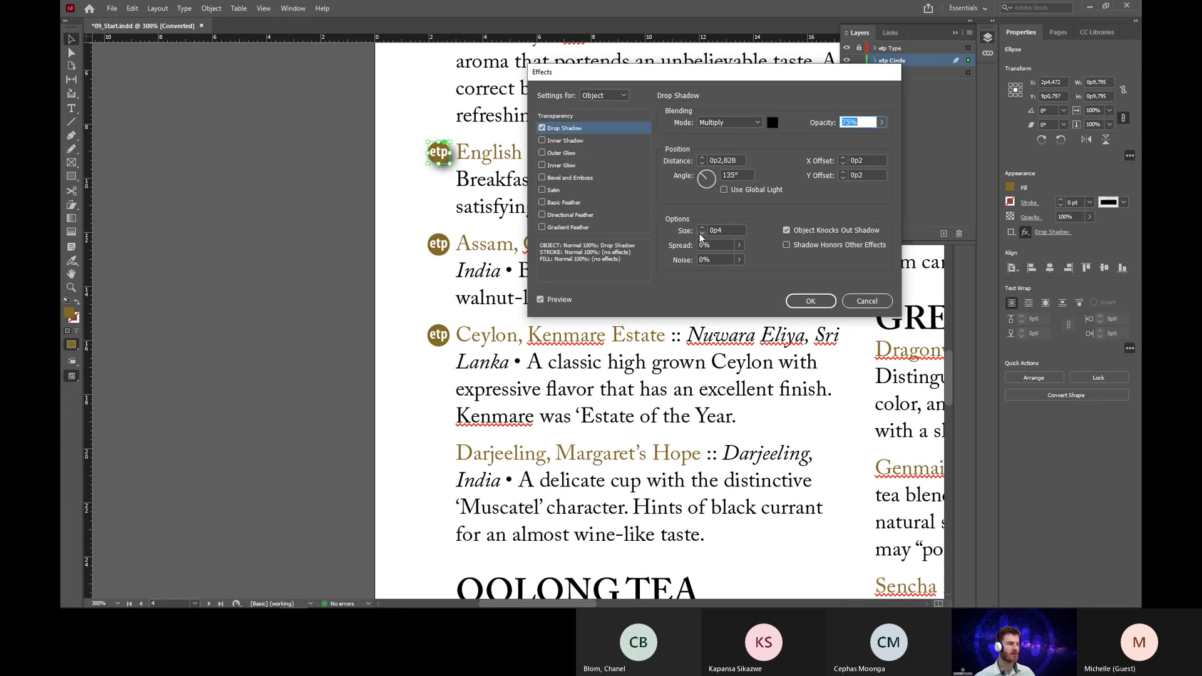
Set the drop shadow's size to 0p1 and opacity to 50%, apply the effect and deselect the circle.
left_click(701, 233)
left_click(701, 234)
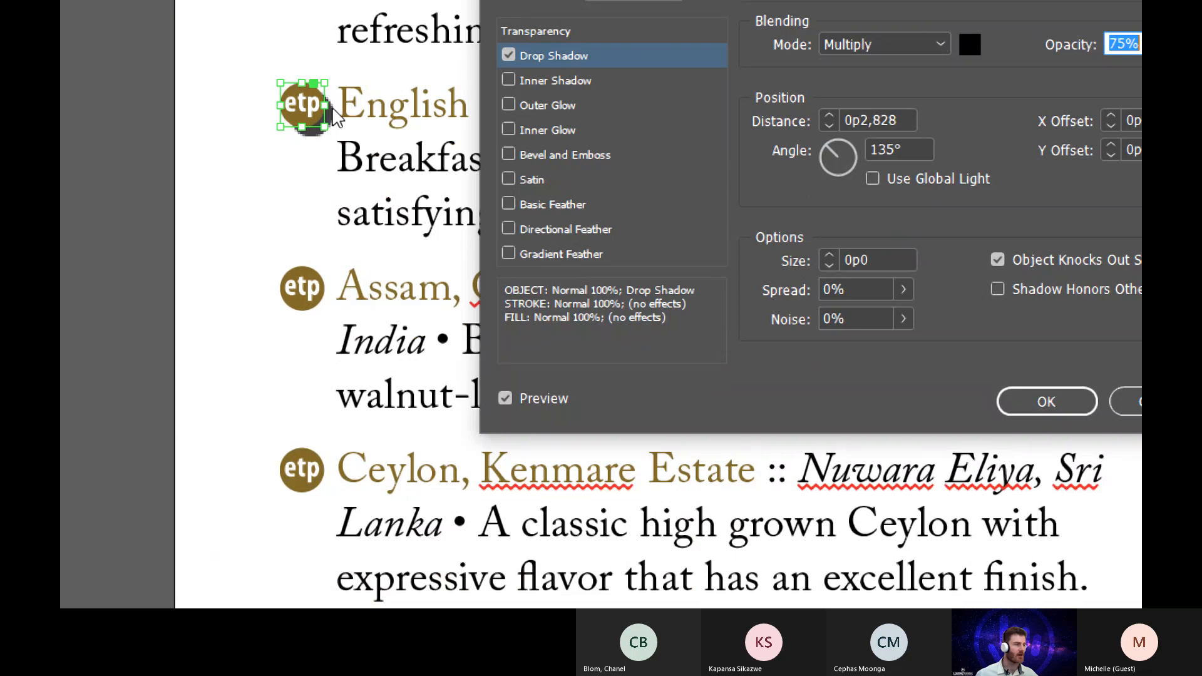
left_click(826, 255)
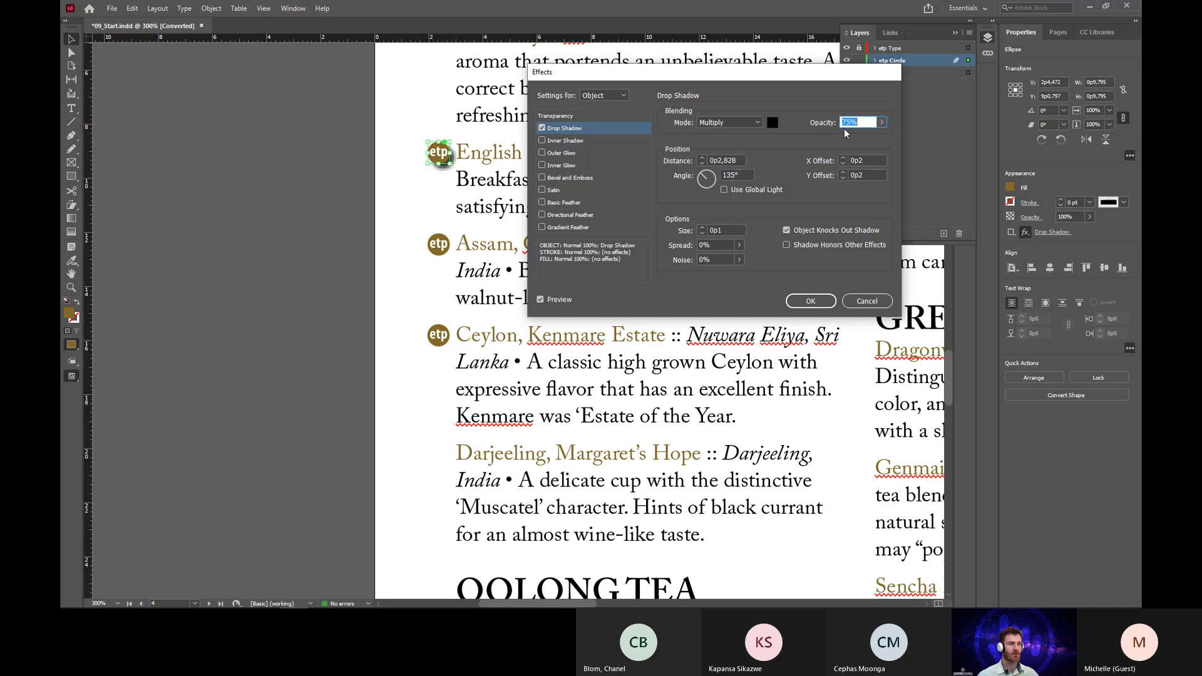
left_click_drag(881, 122, 852, 137)
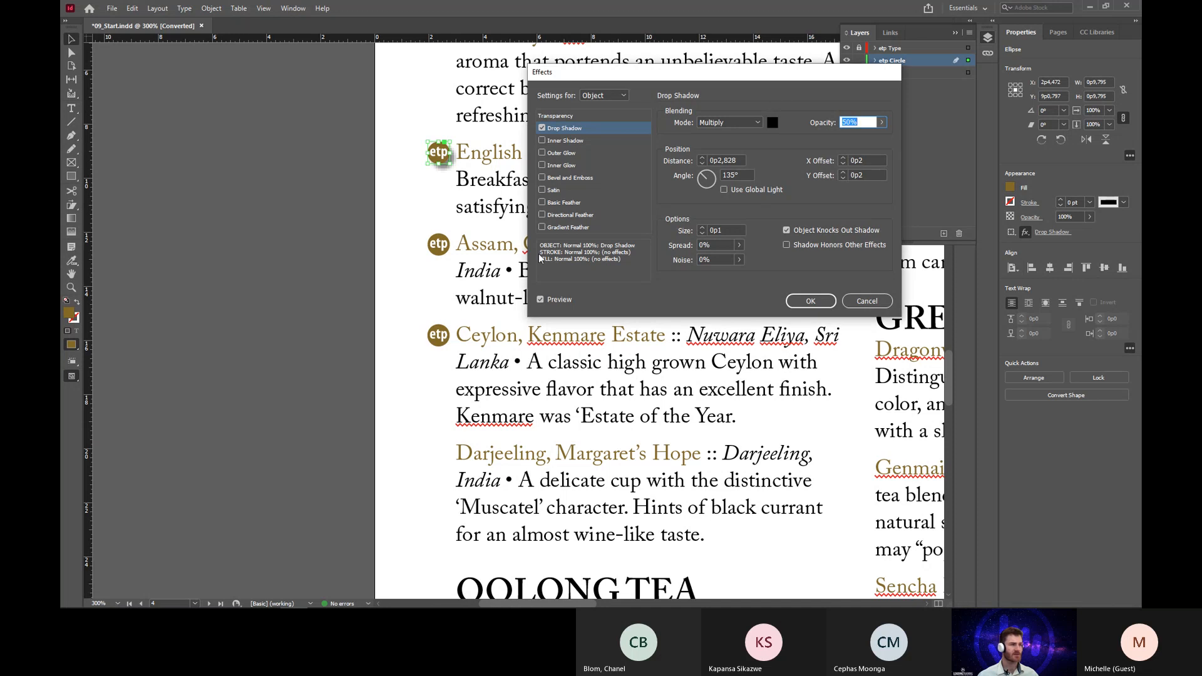
left_click(825, 303)
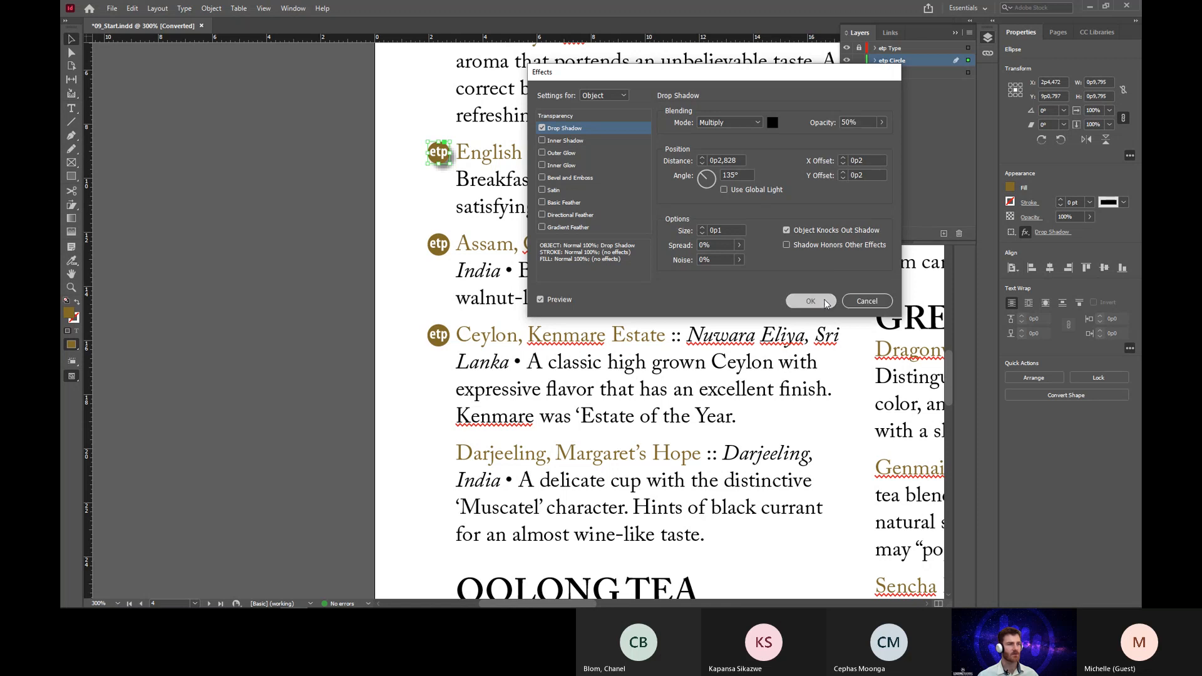
left_click(418, 203)
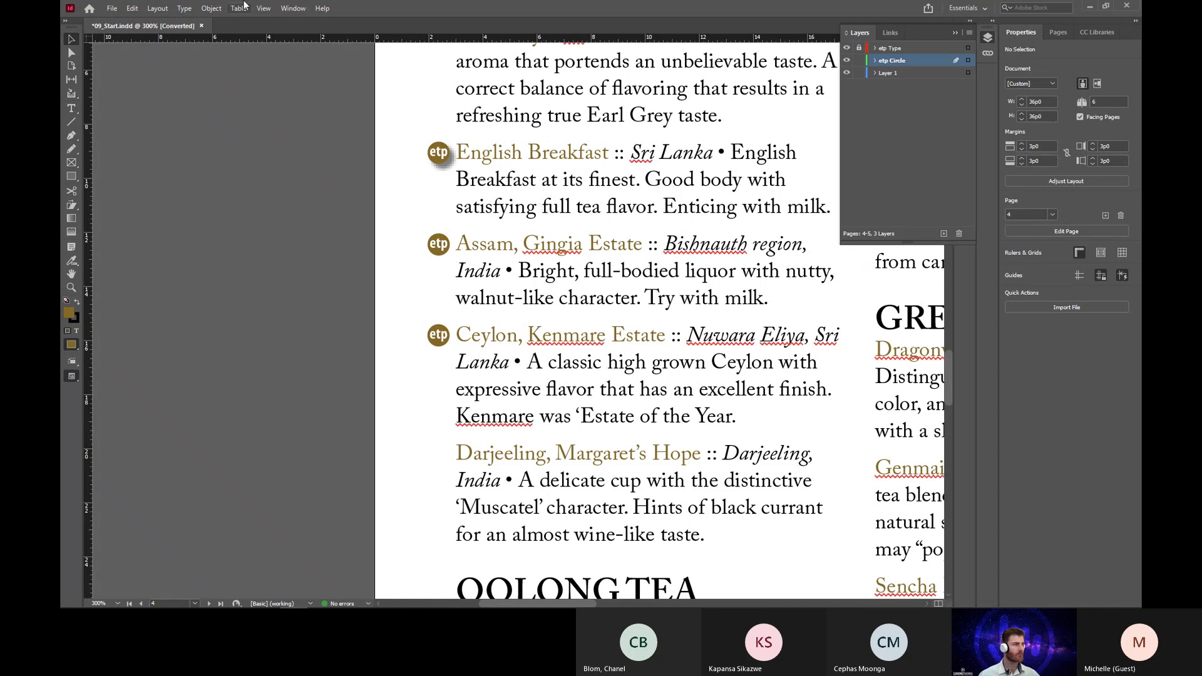
Set the document's display performance to High Quality Display.
left_click(263, 8)
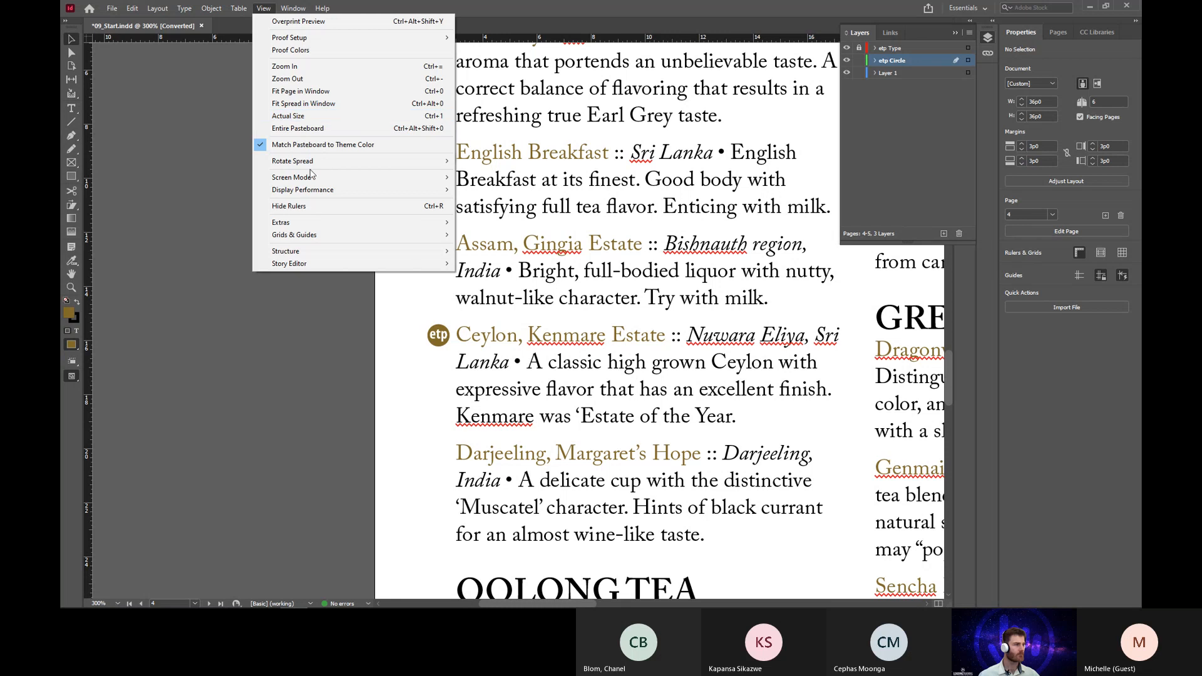
mouse_move(313, 190)
left_click(477, 215)
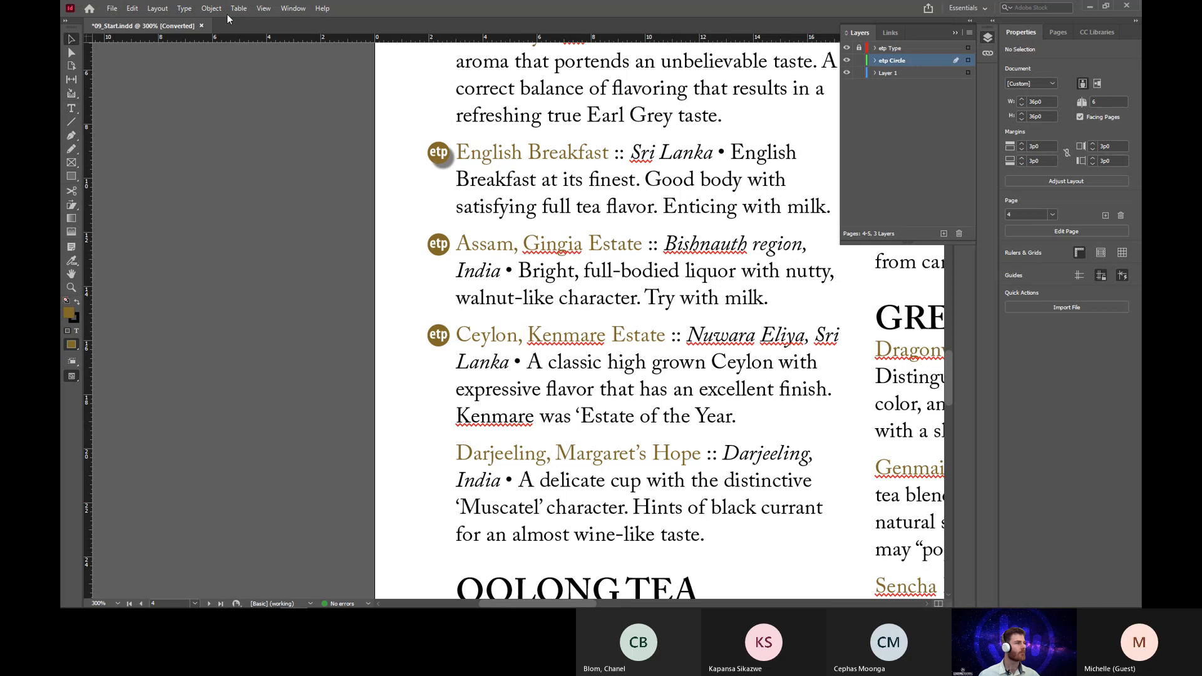
Switch the display performance to Typical Display and back to High Quality Display to compare how the shadow renders.
left_click(263, 8)
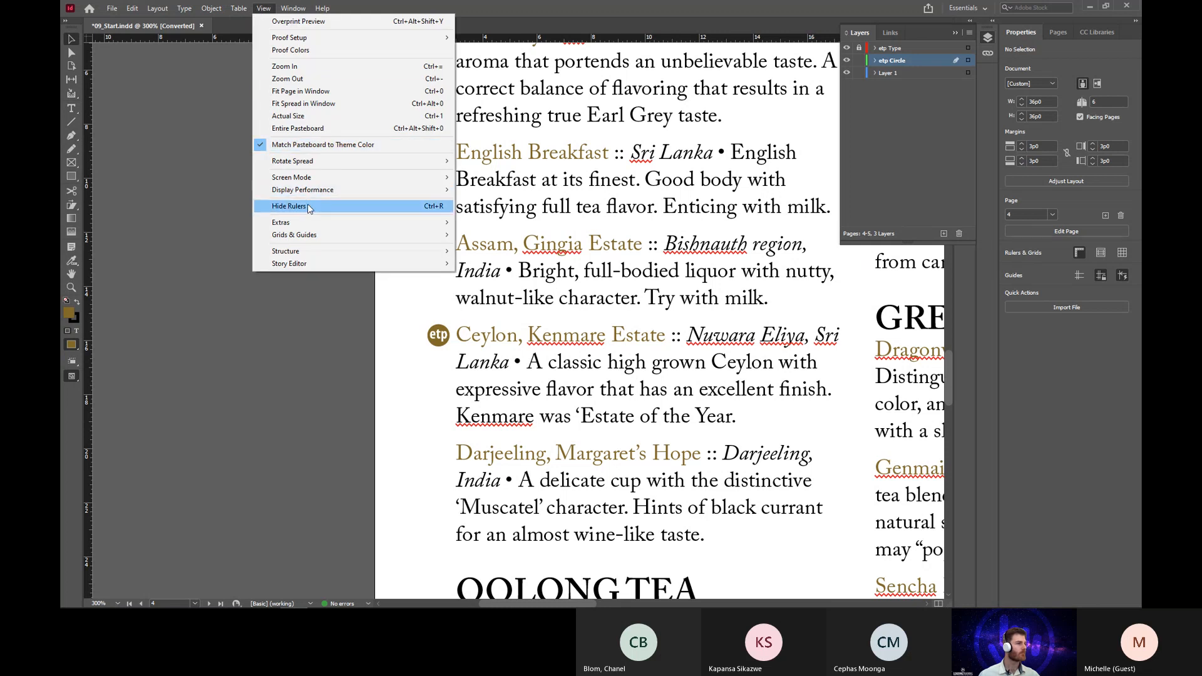
mouse_move(317, 191)
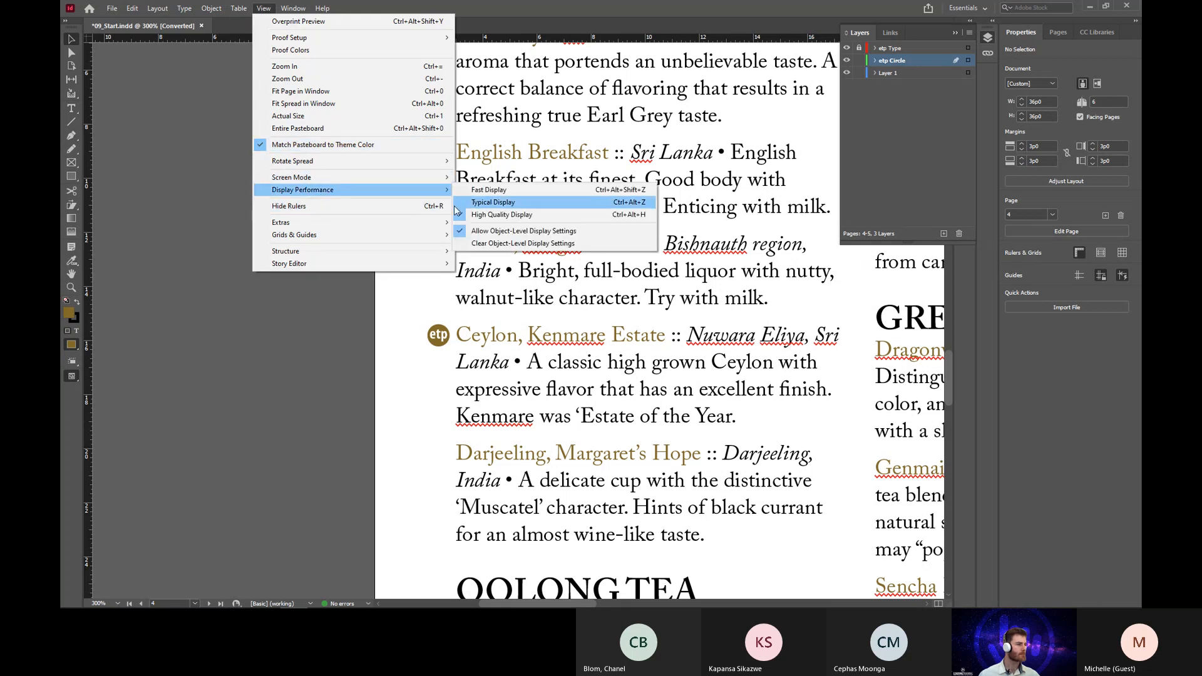
left_click(476, 202)
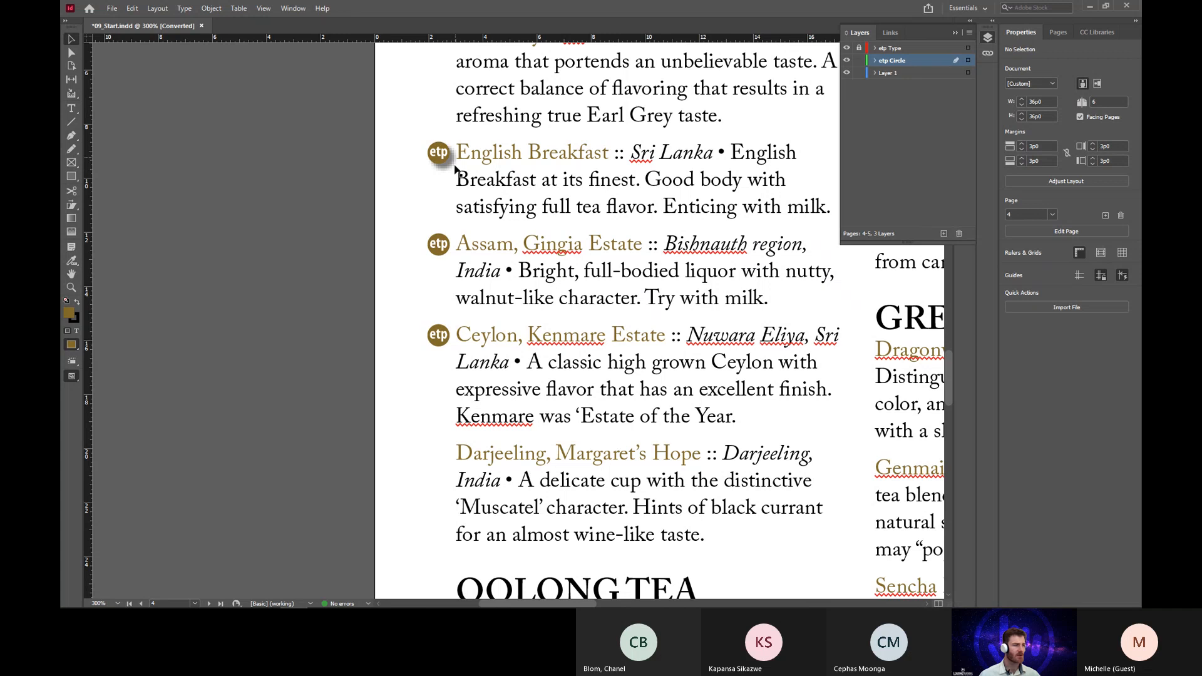
left_click(263, 8)
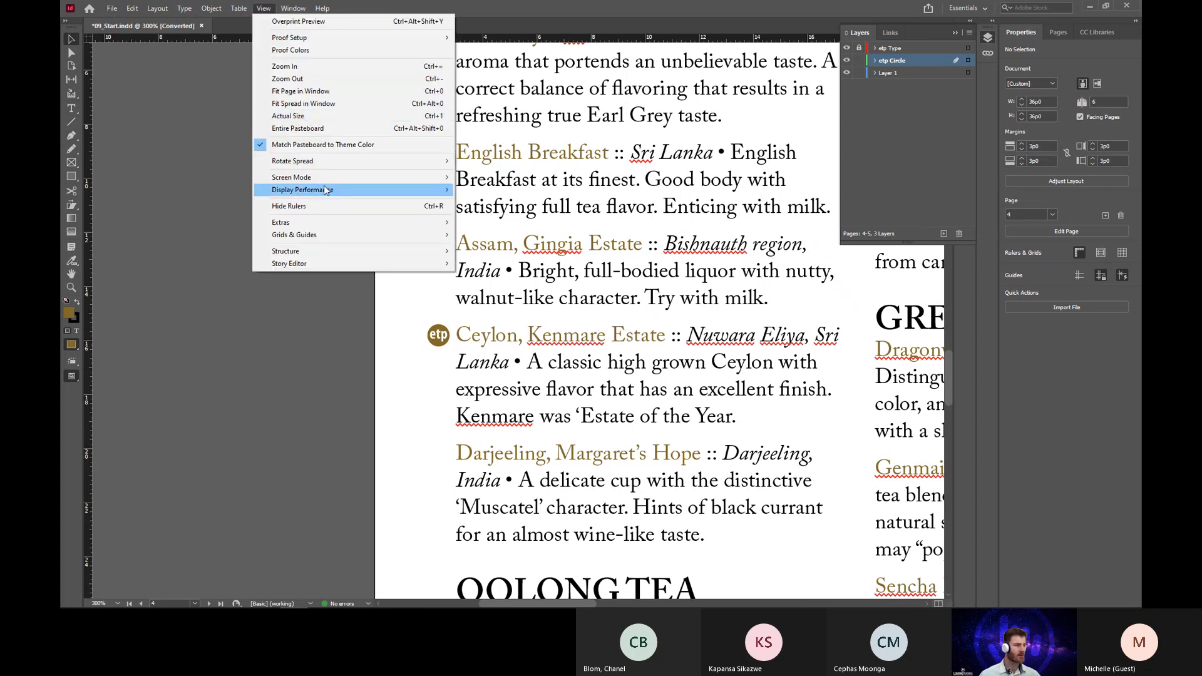
mouse_move(324, 186)
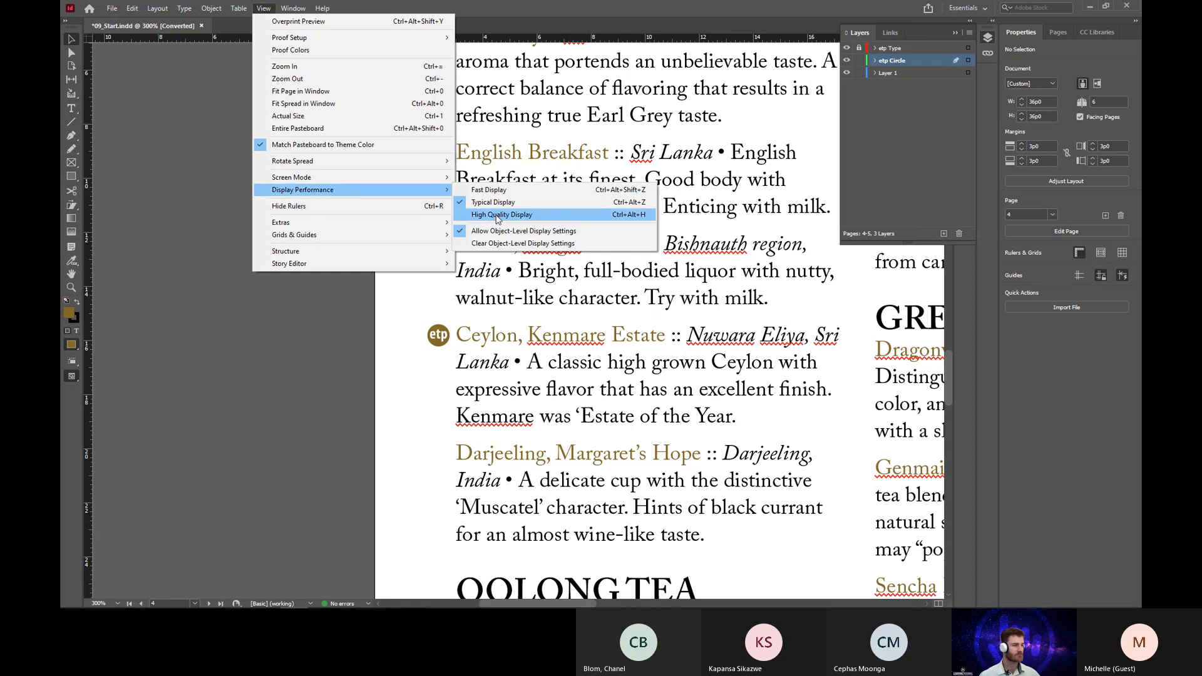
left_click(498, 217)
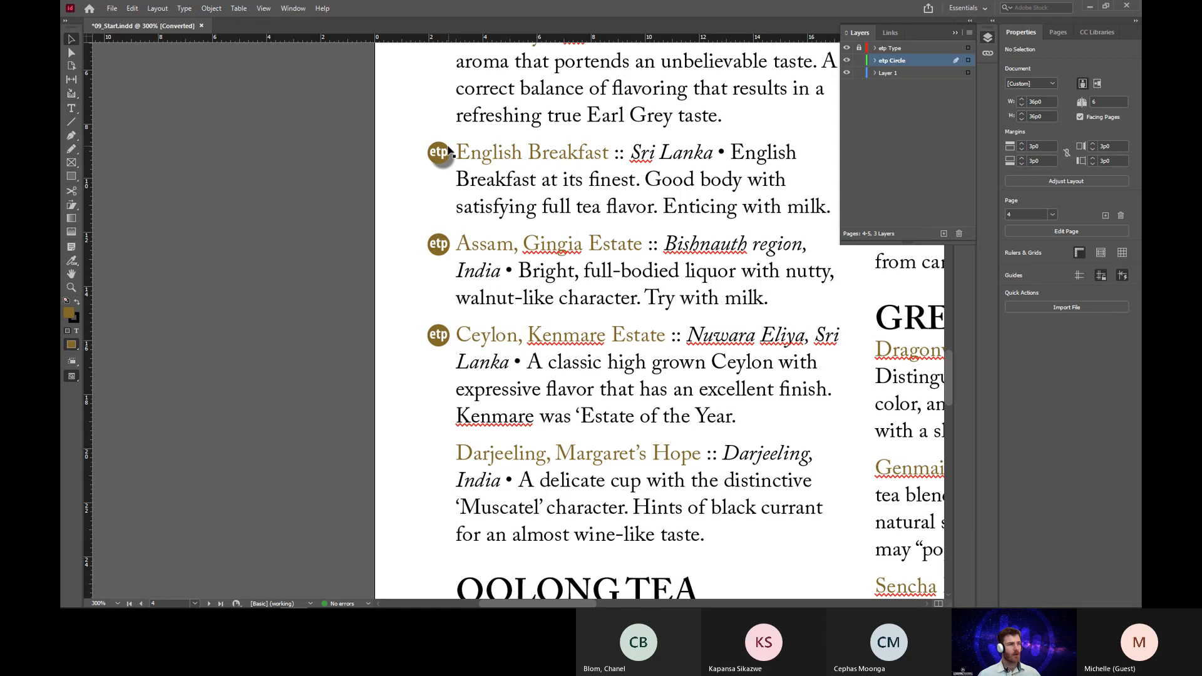
Redefine the Circle object style from the shadowed etp circle beside English Breakfast.
left_click(449, 150)
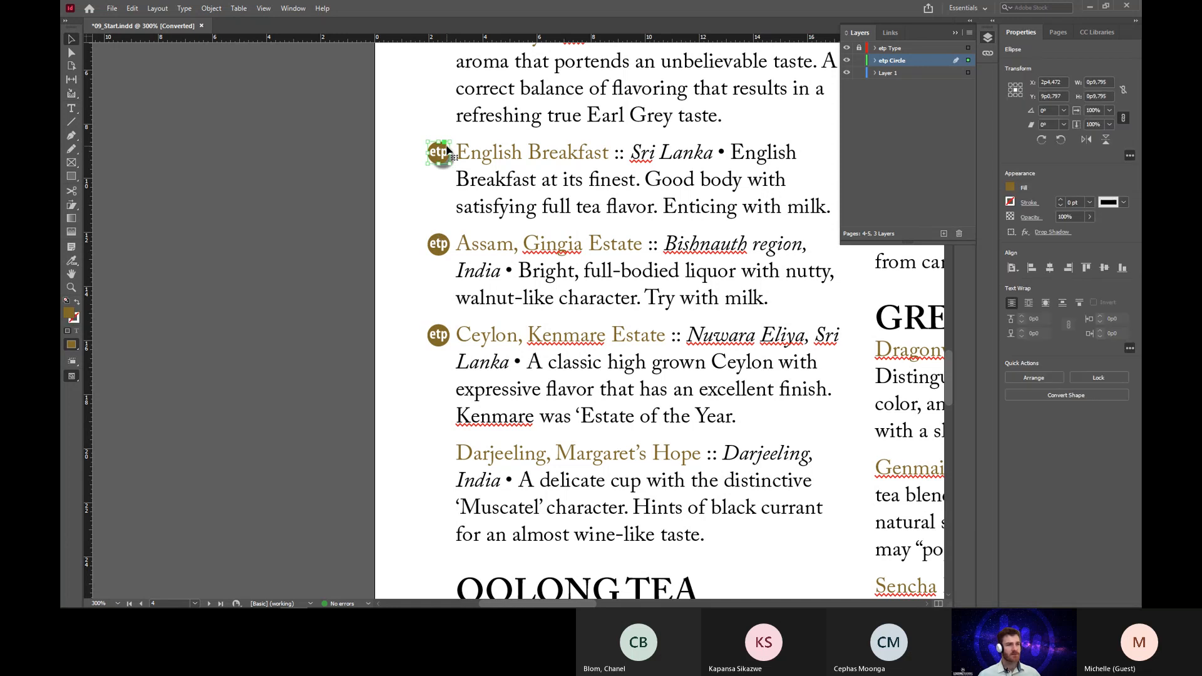
left_click(212, 9)
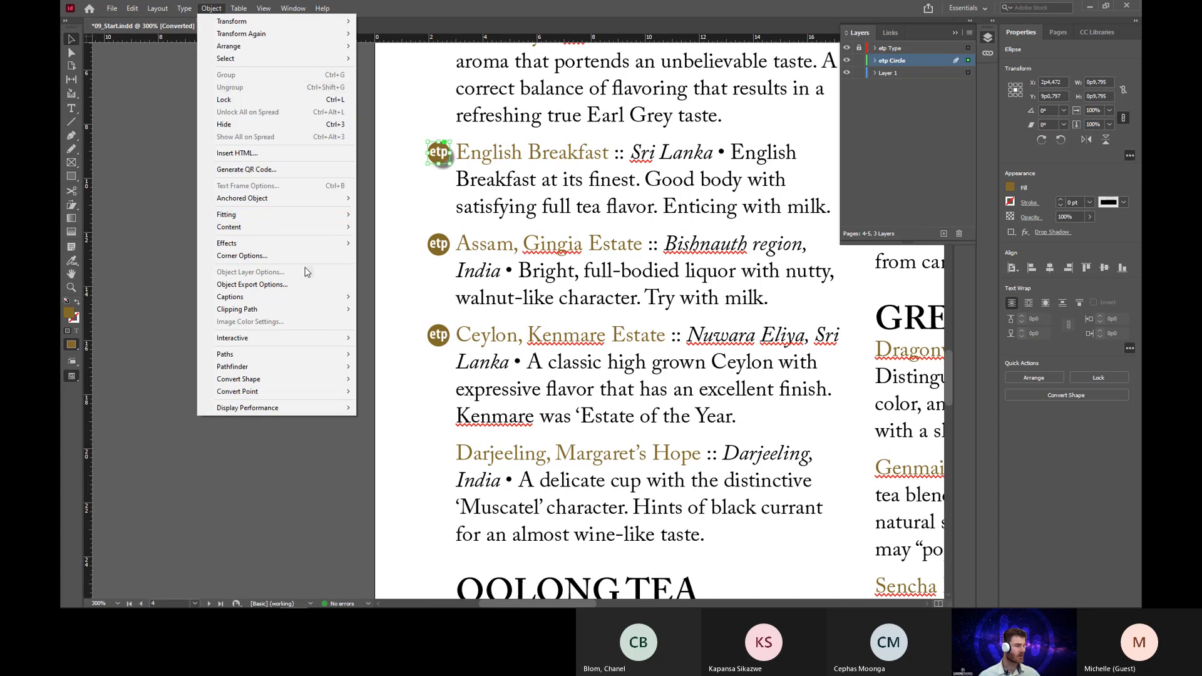
key("Escape")
left_click(251, 8)
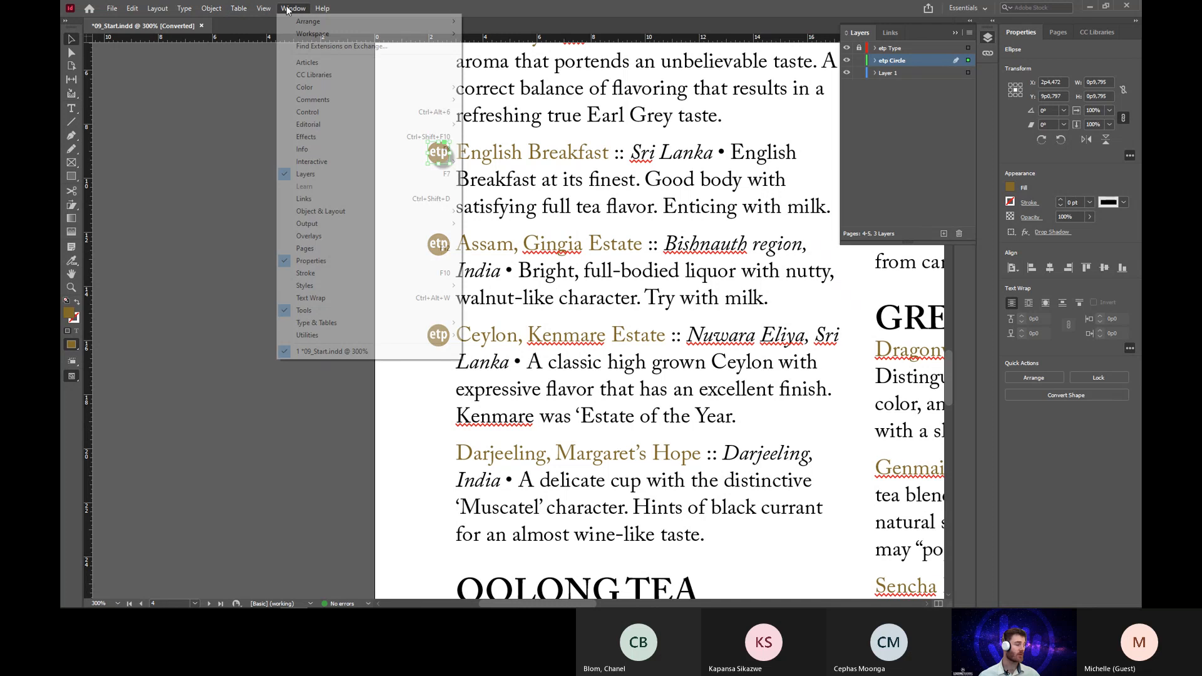
mouse_move(383, 286)
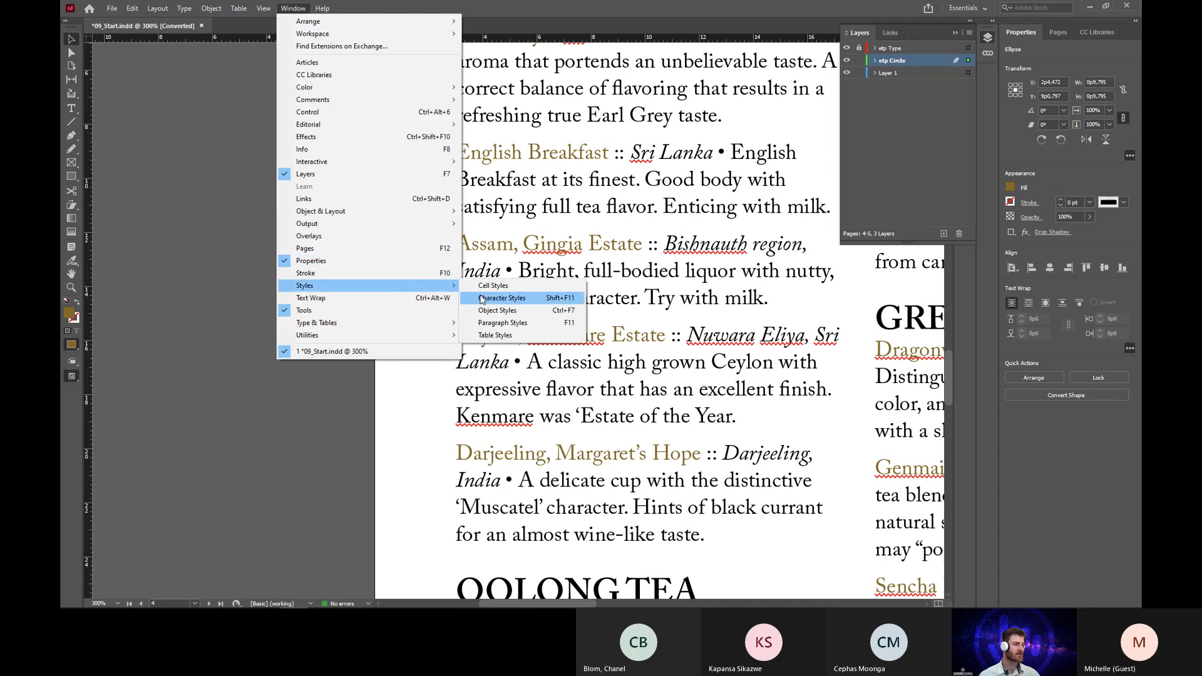
left_click(530, 315)
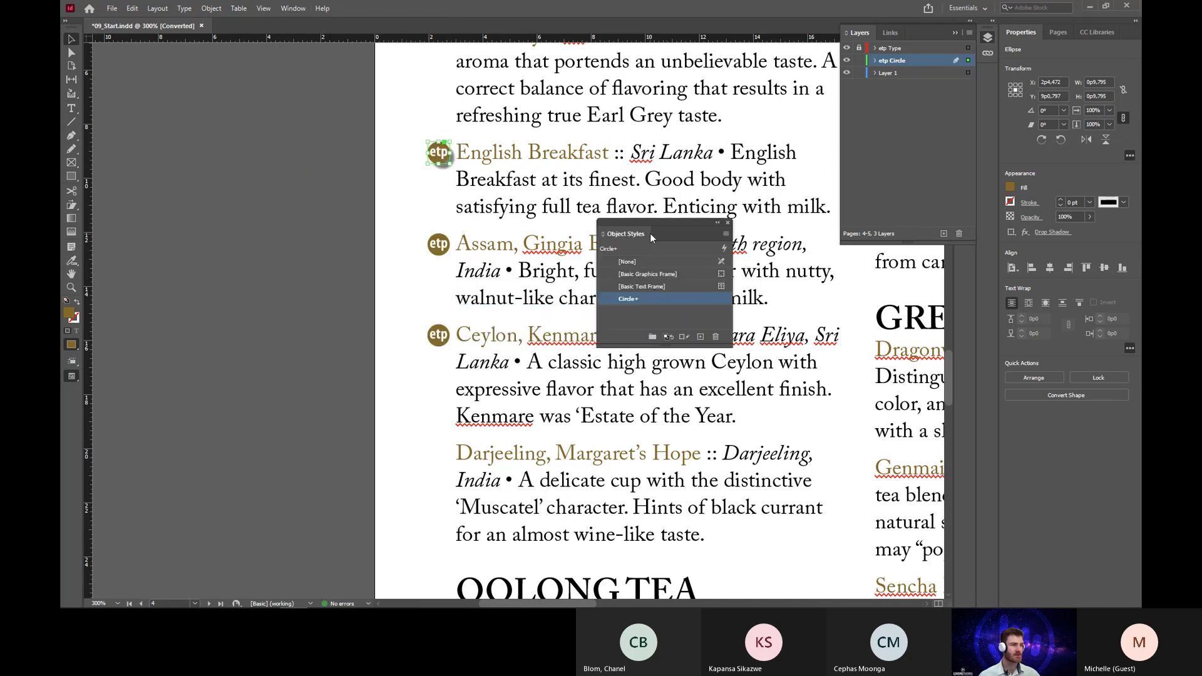
left_click_drag(655, 222, 659, 161)
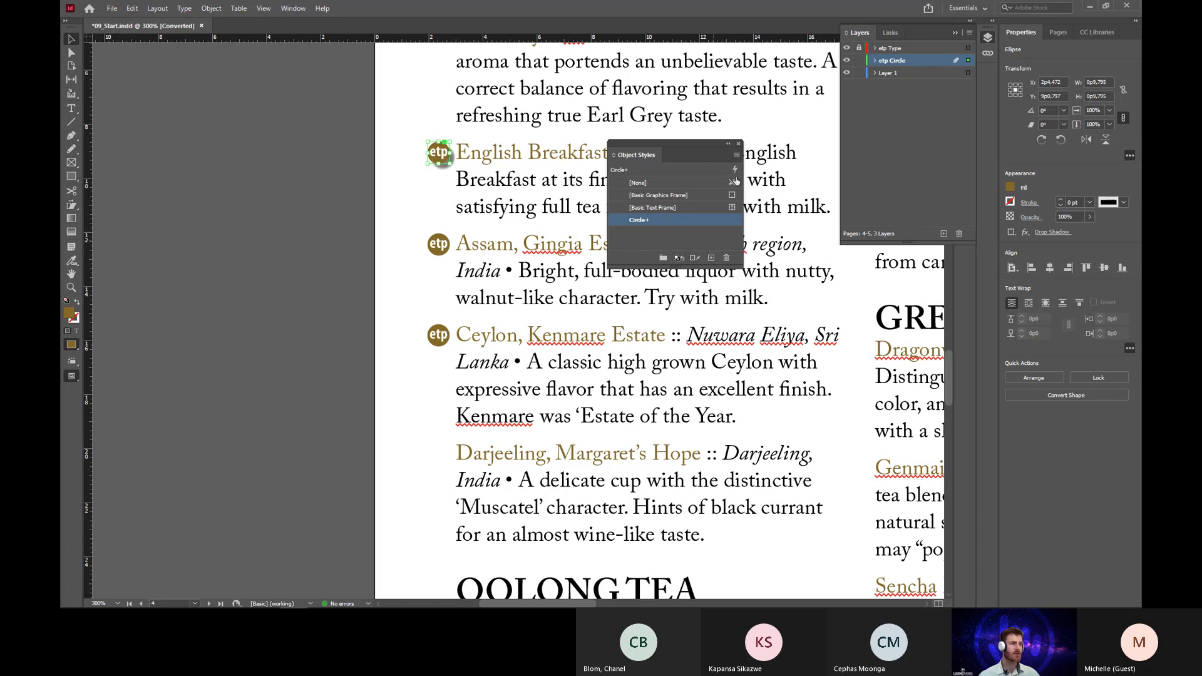
left_click(736, 155)
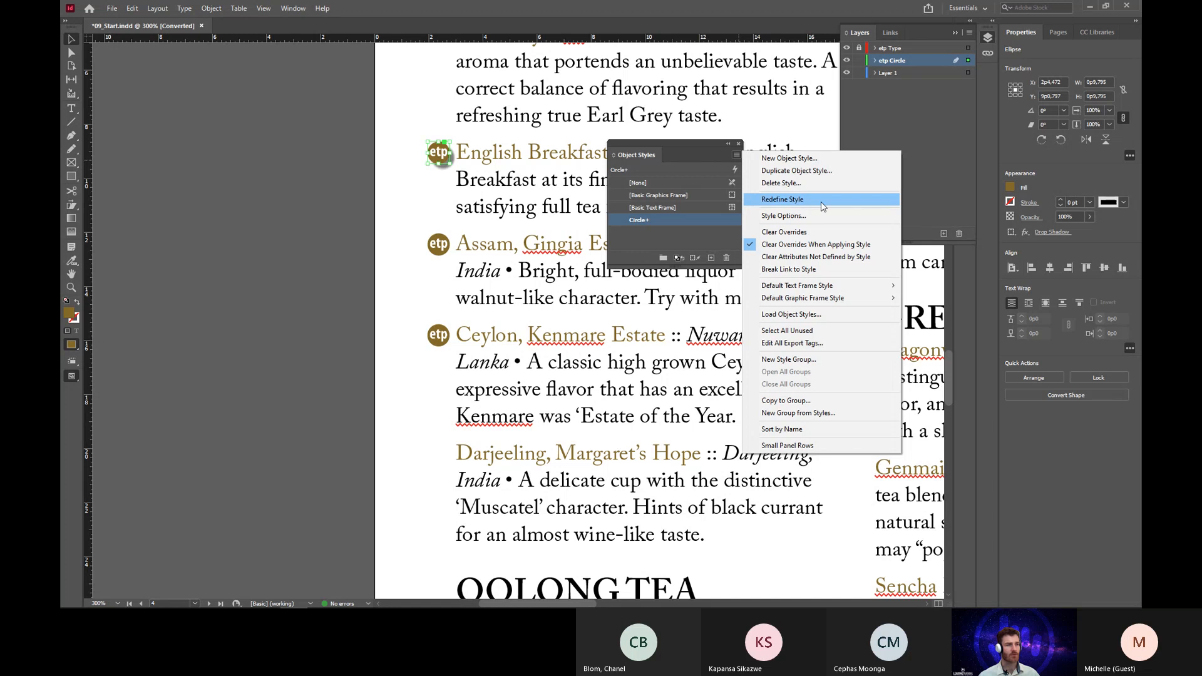
left_click(736, 157)
left_click(737, 155)
left_click(823, 200)
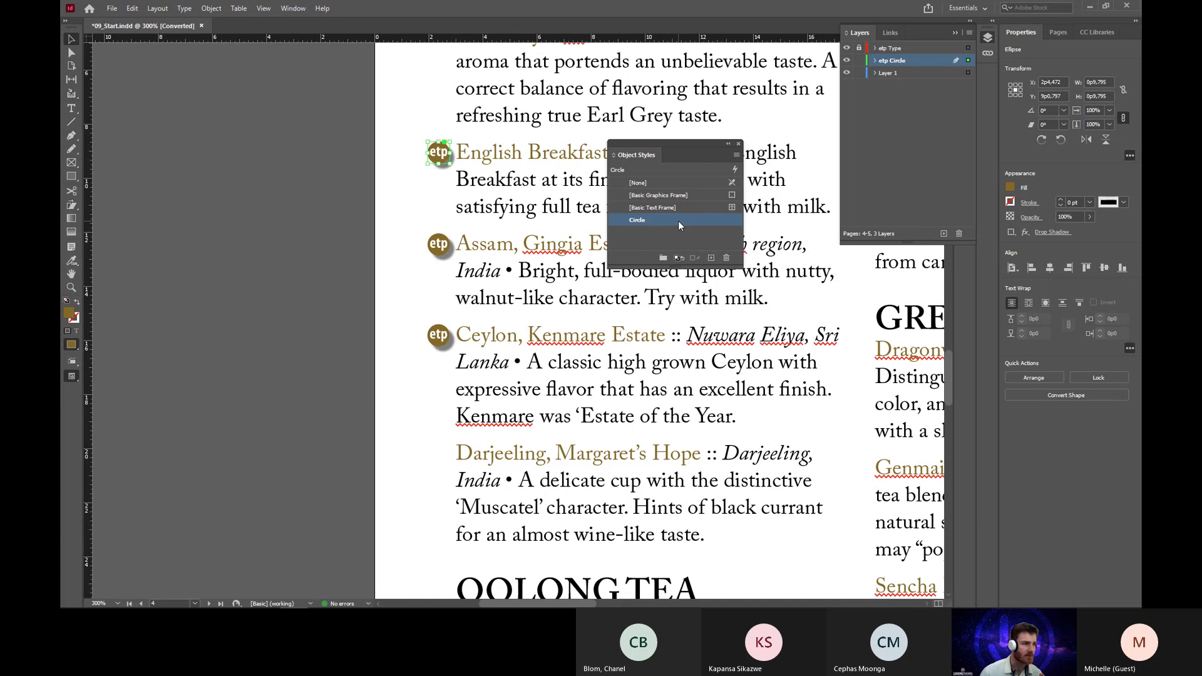
Edit the Circle object style and enable the Bevel and Emboss effect for the object.
double_click(679, 220)
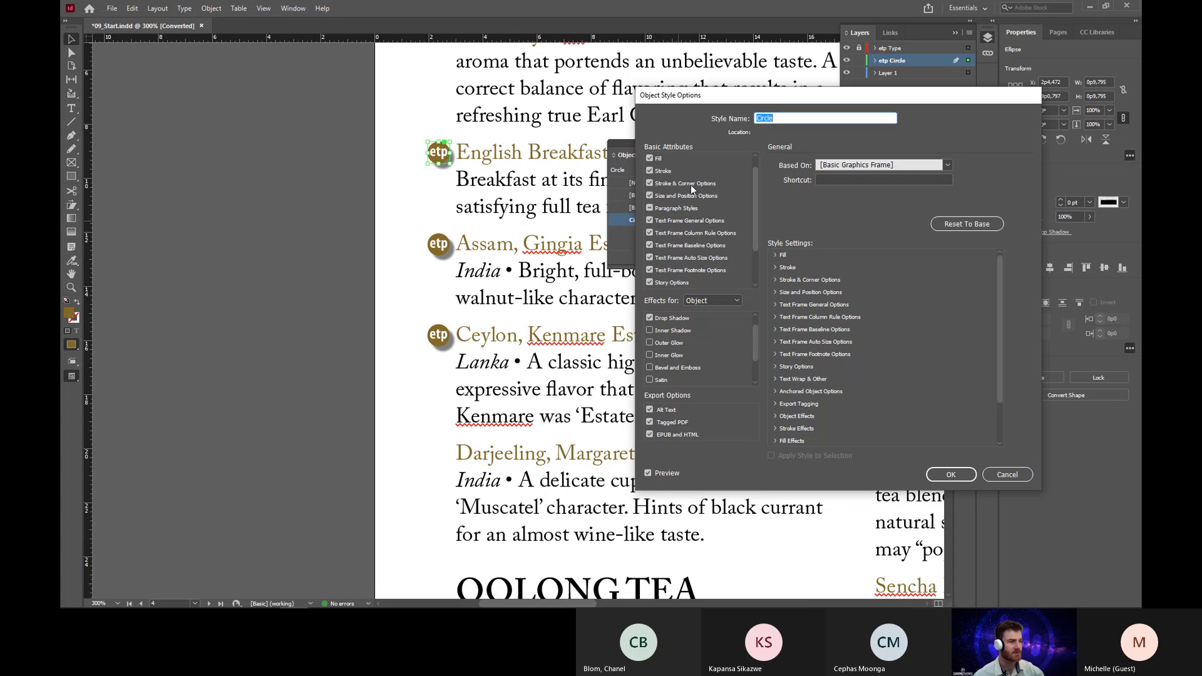
left_click(755, 178)
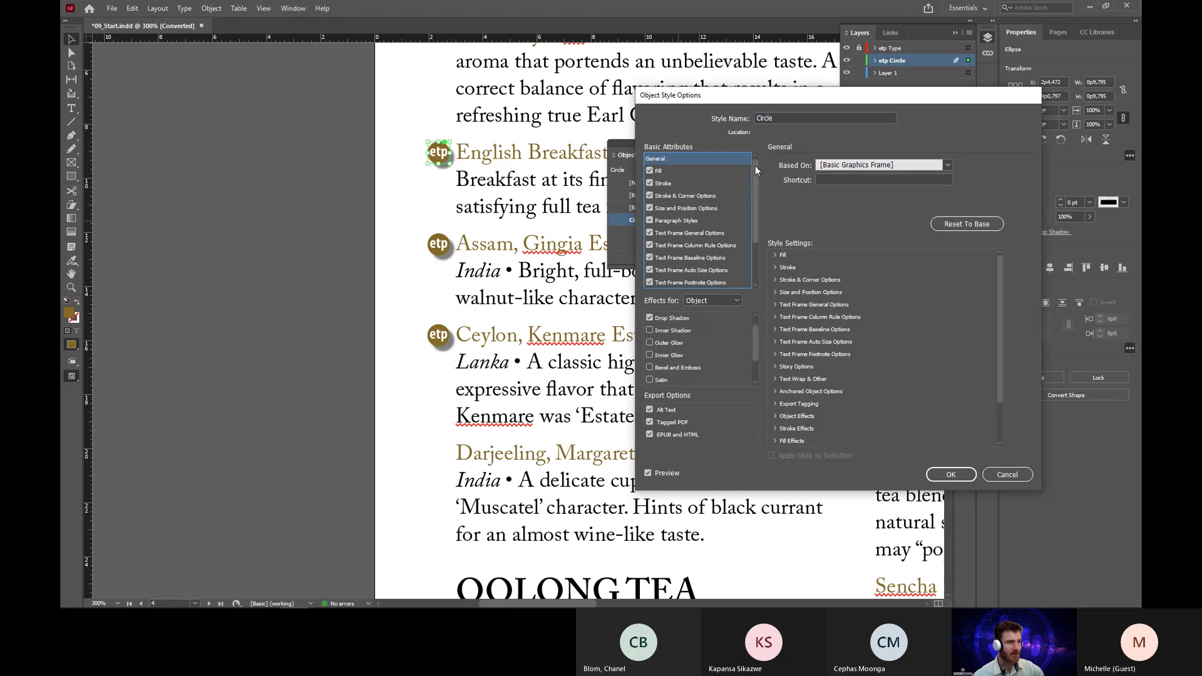
mouse_move(749, 179)
left_mouse_down()
mouse_move(756, 219)
mouse_move(752, 182)
left_mouse_up()
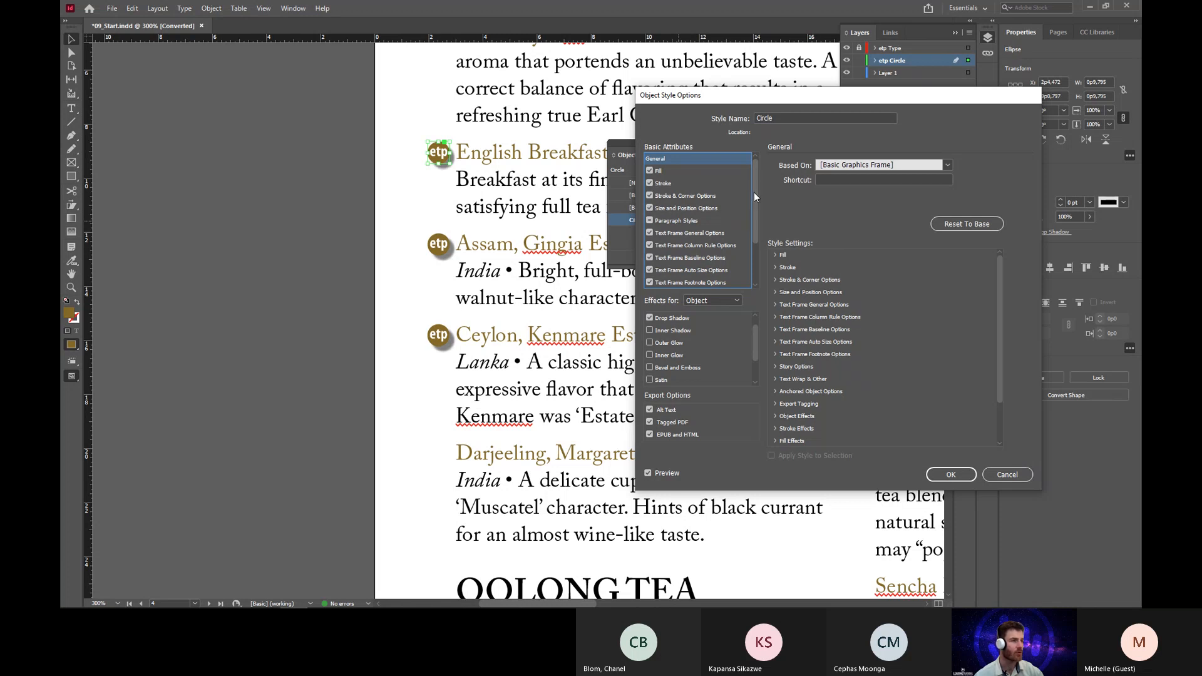
left_click_drag(754, 193, 754, 222)
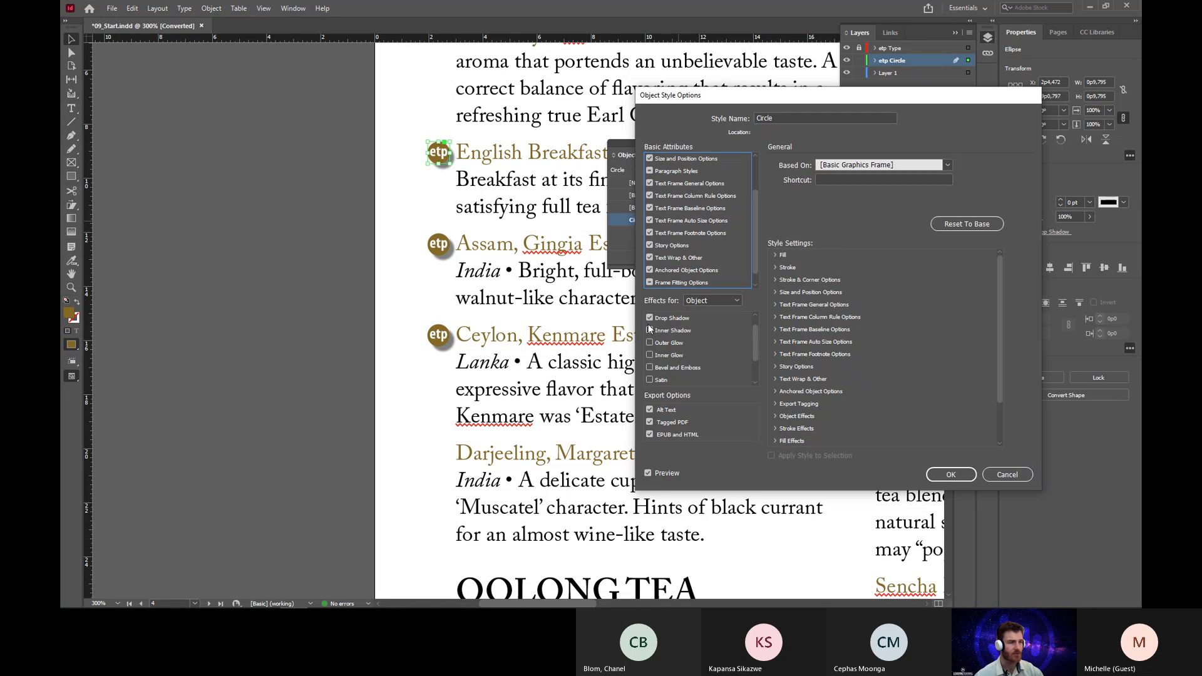
mouse_move(756, 335)
left_mouse_down()
mouse_move(756, 349)
mouse_move(749, 332)
left_mouse_up()
scroll(750, 331, "down", 2)
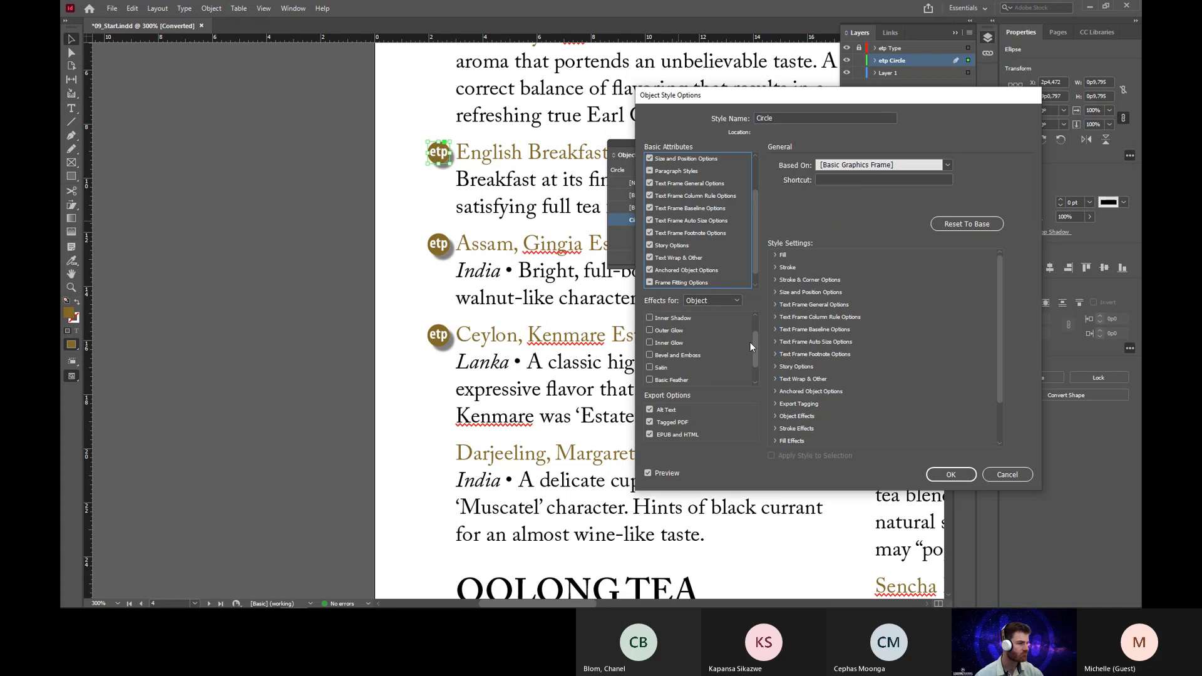
left_click(709, 356)
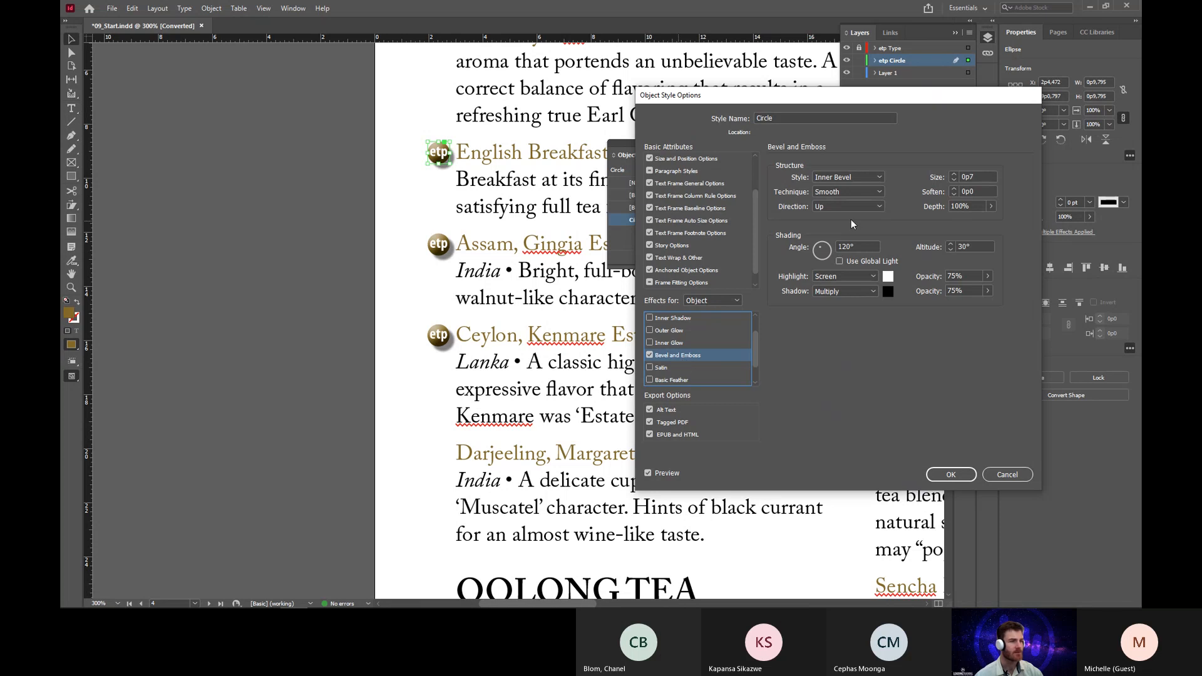
Set the Circle style's bevel size to 0p5 and its depth to 50%.
left_click(955, 178)
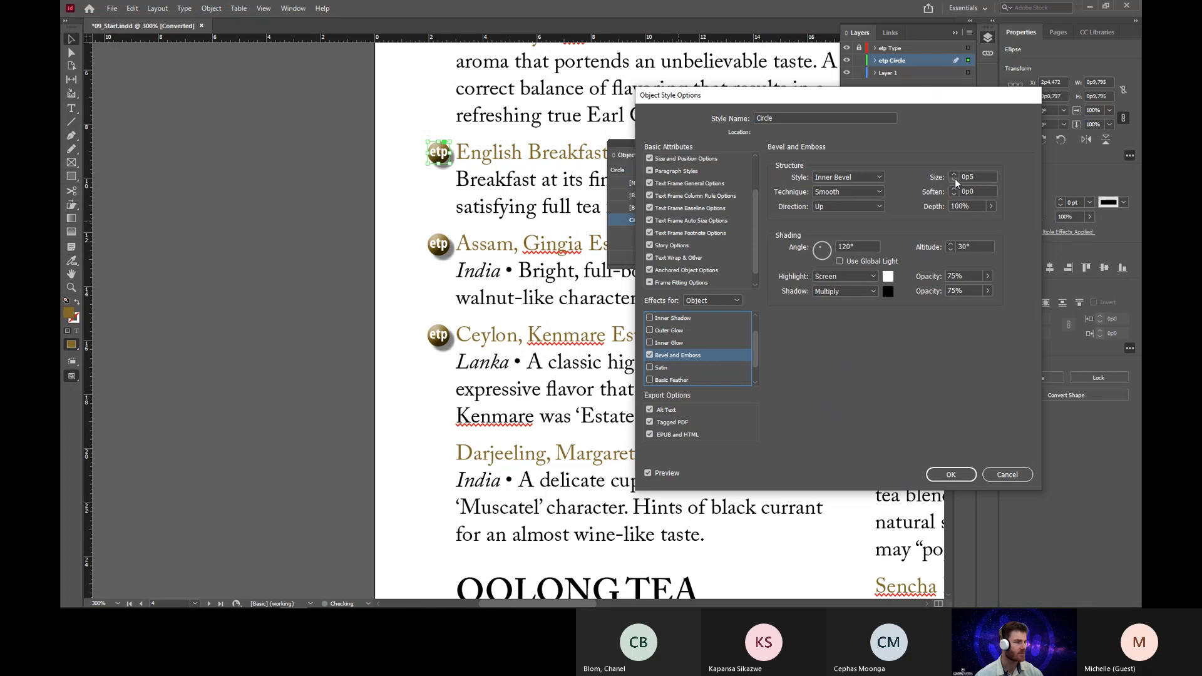
left_click(955, 179)
left_click(955, 179)
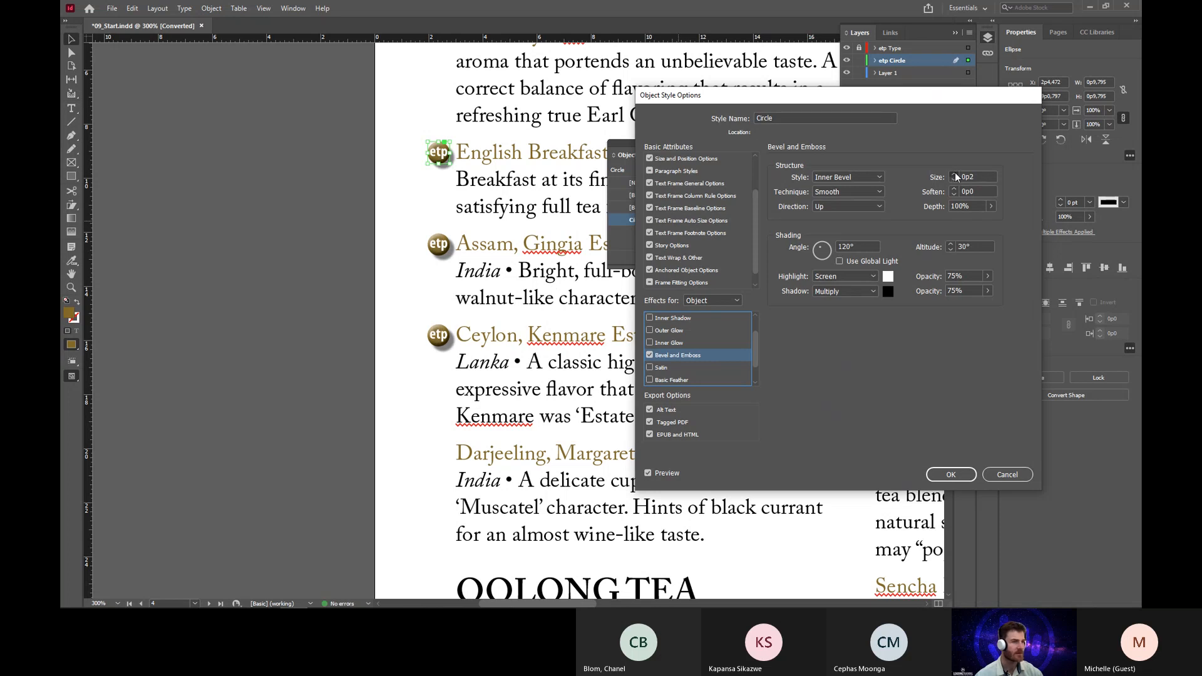
left_click(955, 174)
left_click(955, 172)
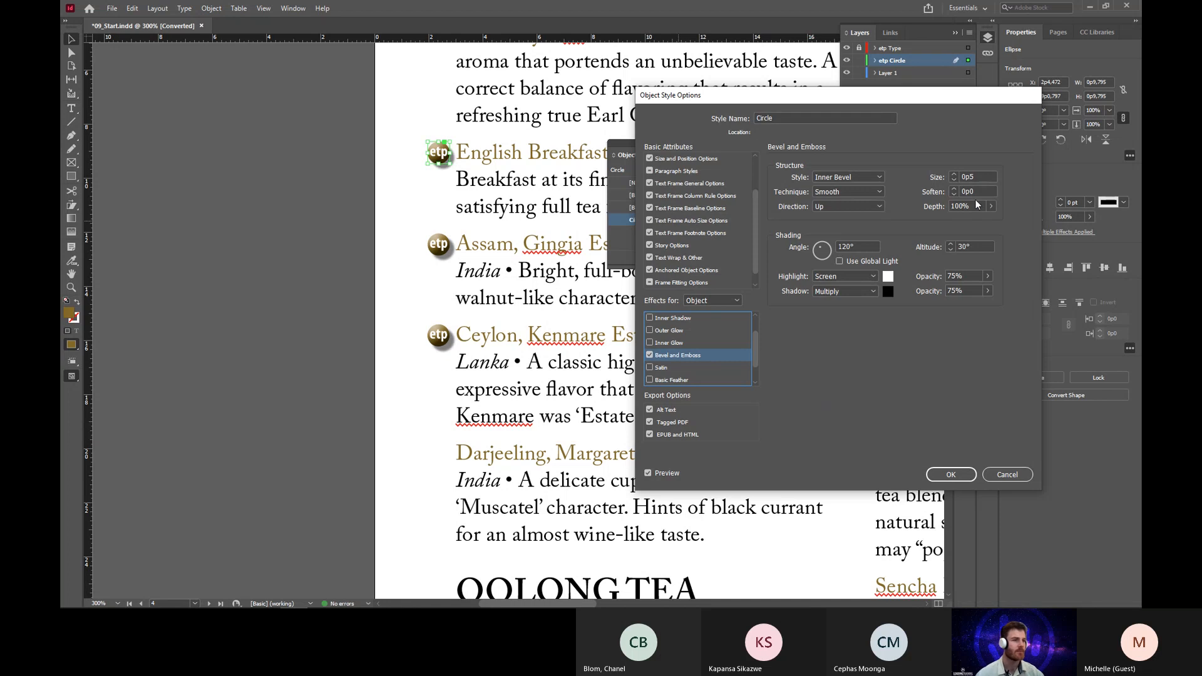
left_click(991, 207)
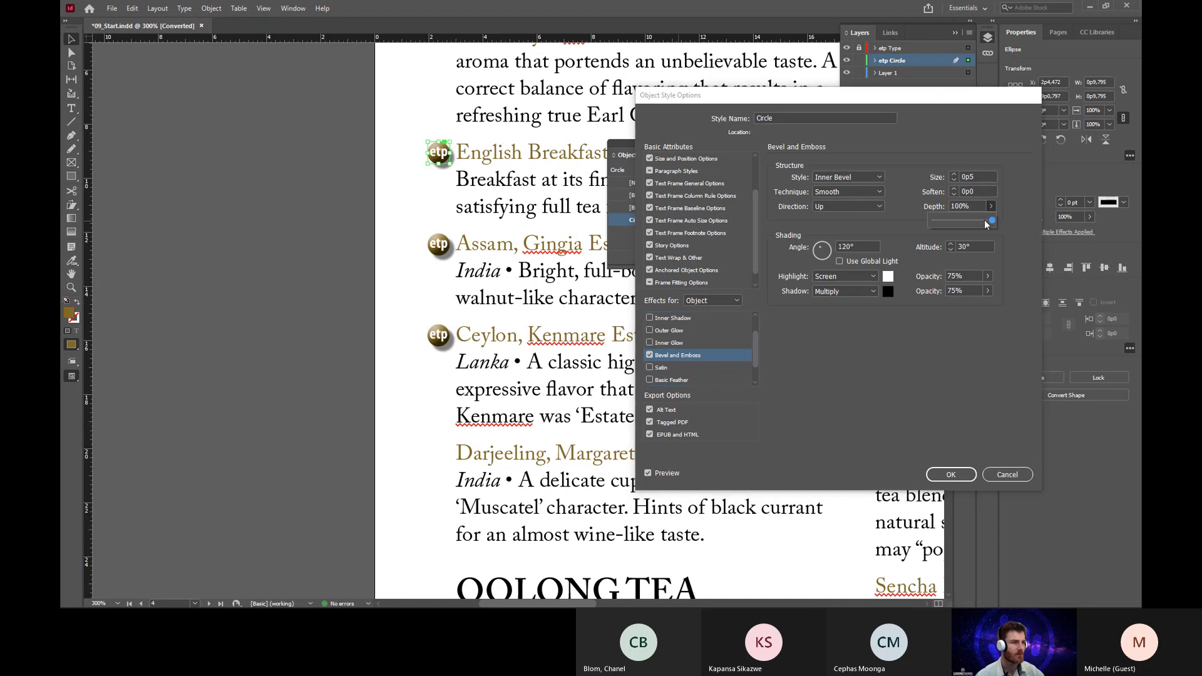
left_click(954, 206)
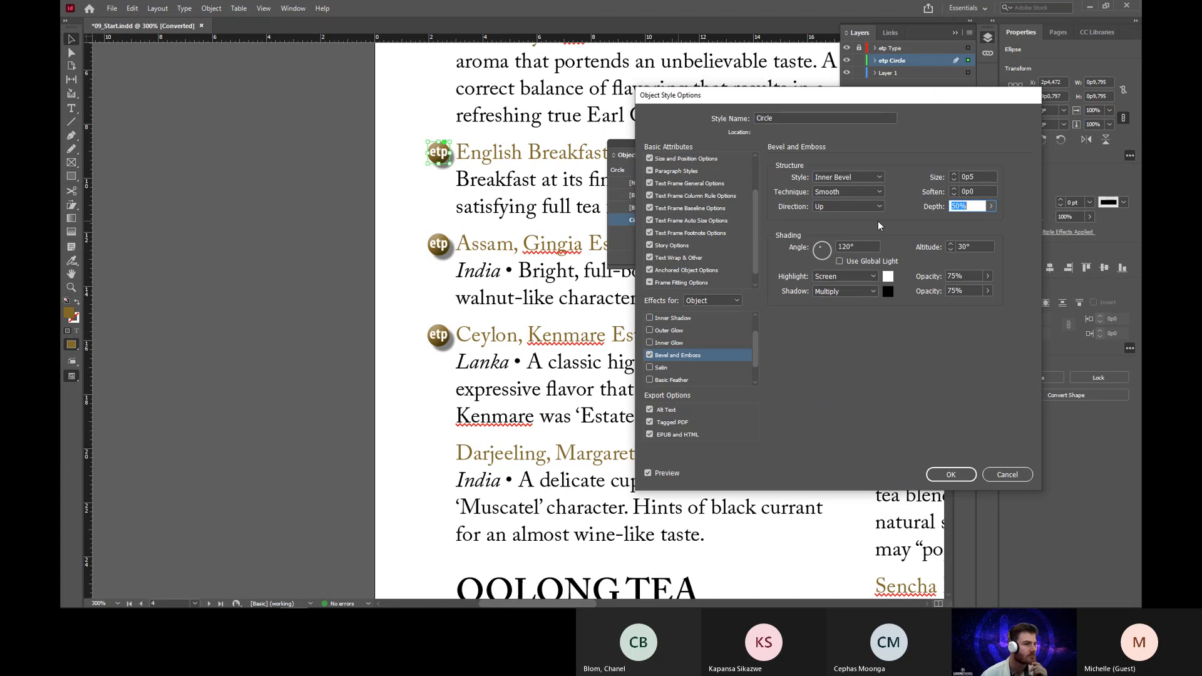
Enable Use Global Light for the bevel, accept the Circle style changes and deselect the icon circle.
left_click(842, 260)
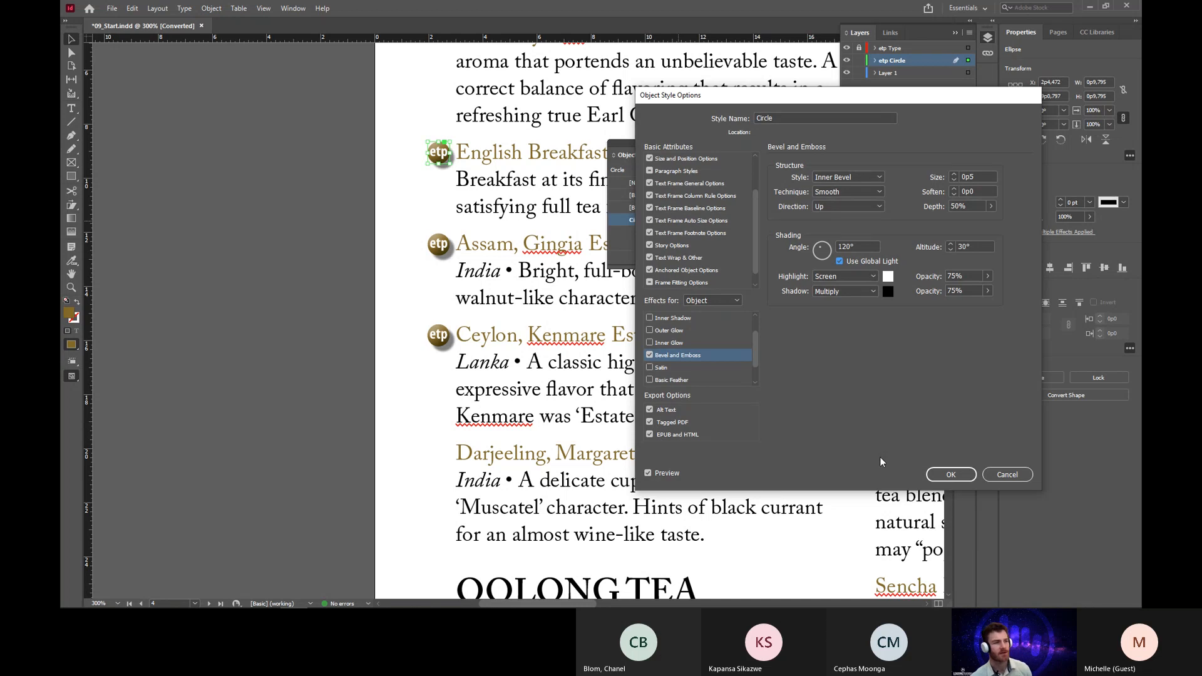
left_click(946, 476)
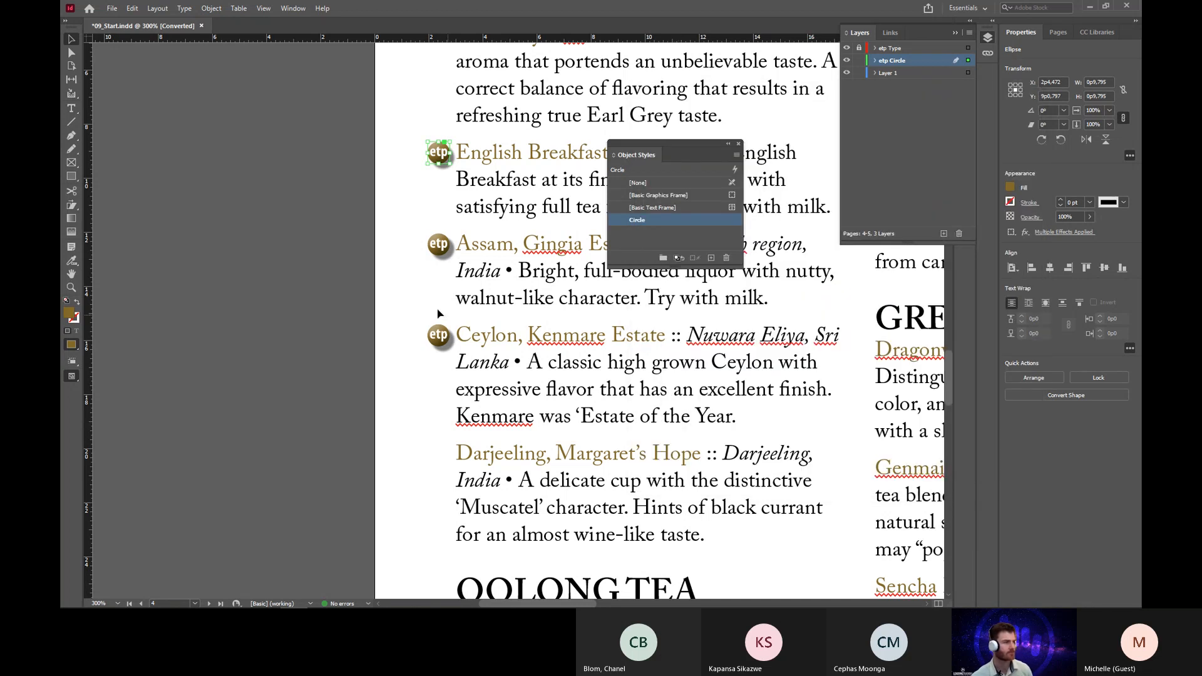
left_click(410, 253)
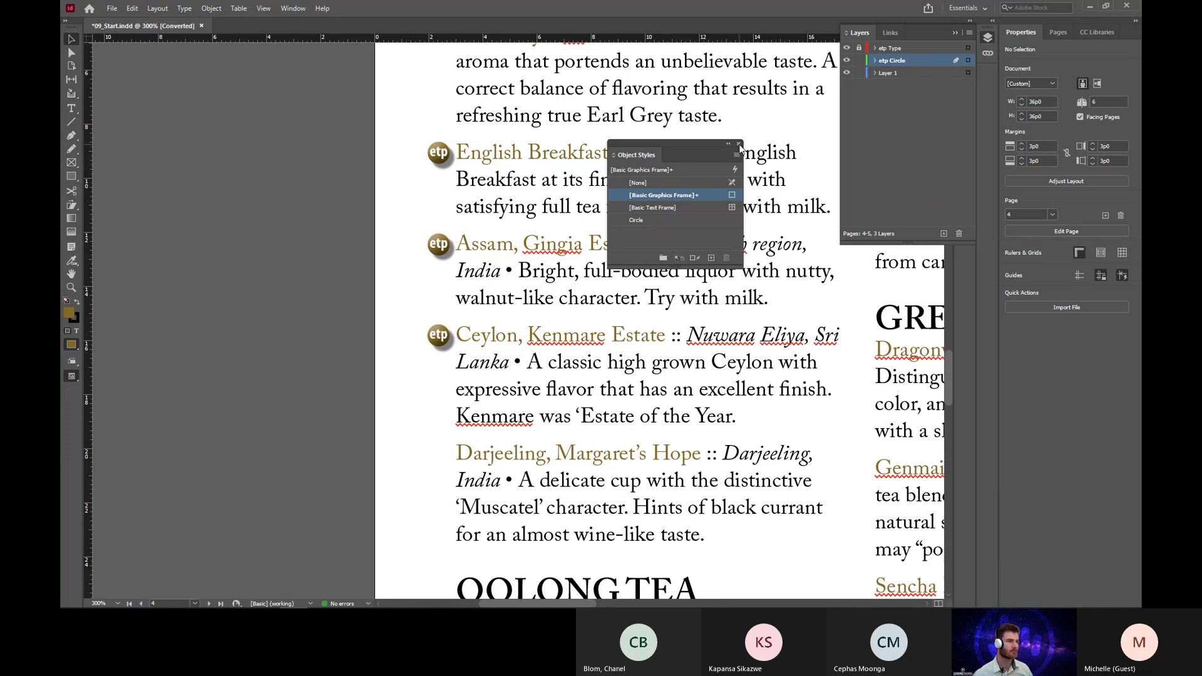
Close the Object Styles panel and bring the spread of pages 2 and 3 with the tea brewing table into view.
left_click(799, 166)
key("ctrl+alt+0")
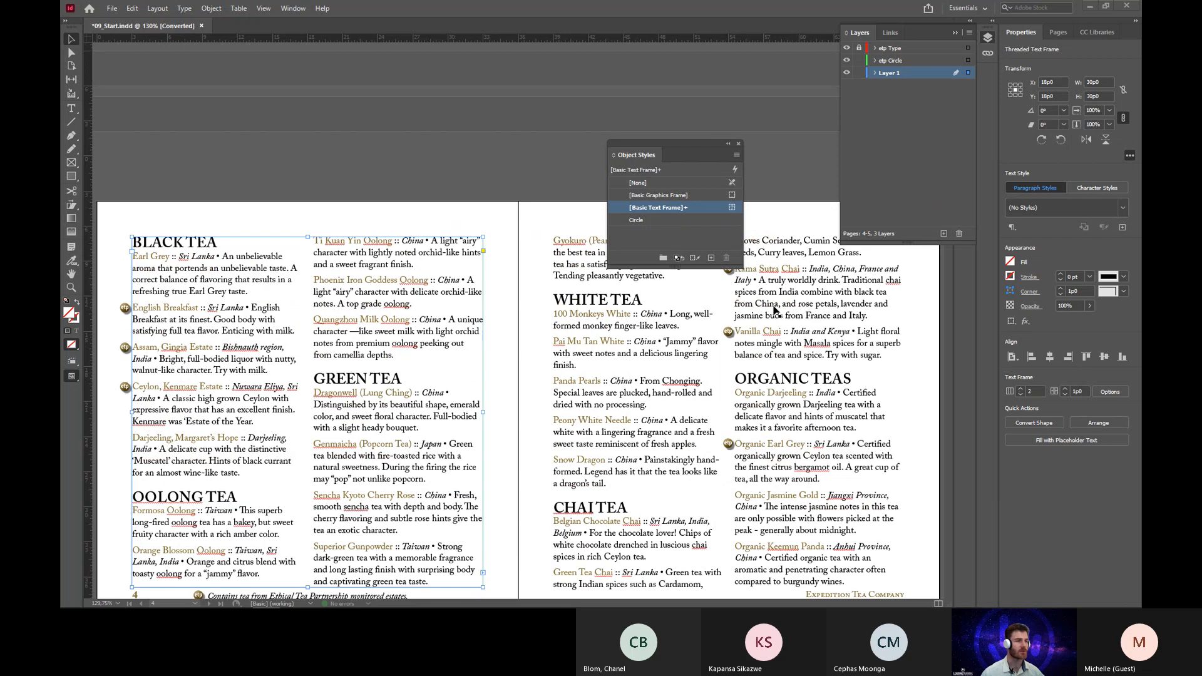
scroll(774, 310, "up", 5)
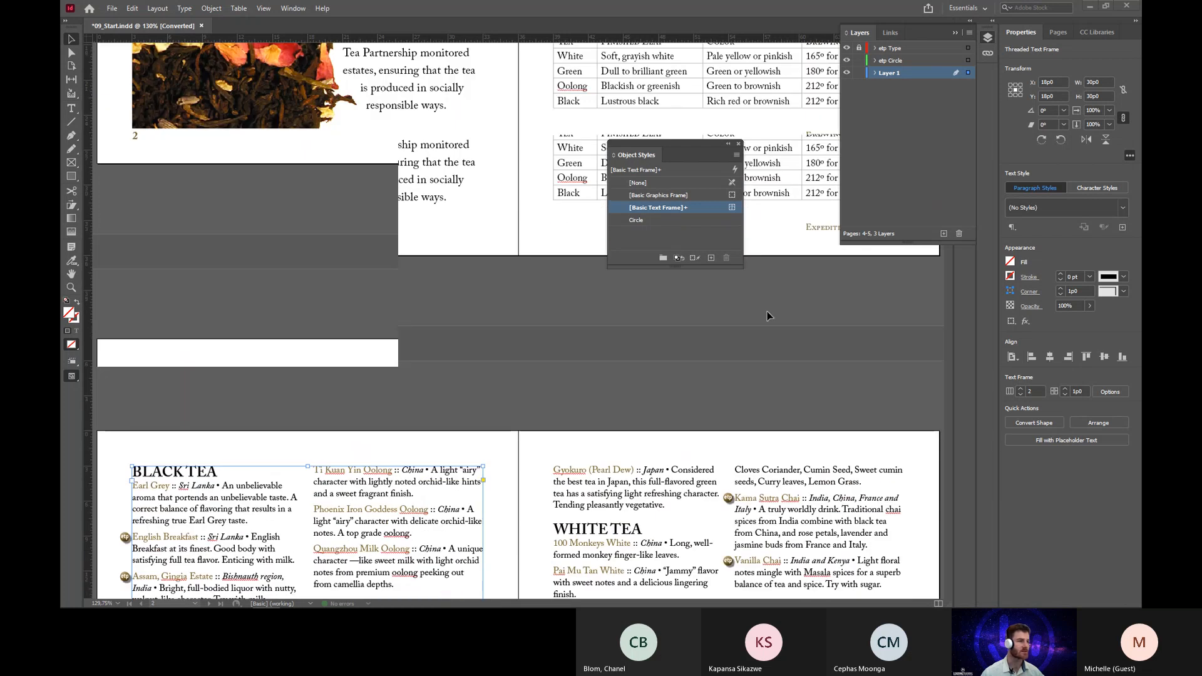
scroll(767, 310, "up", 3)
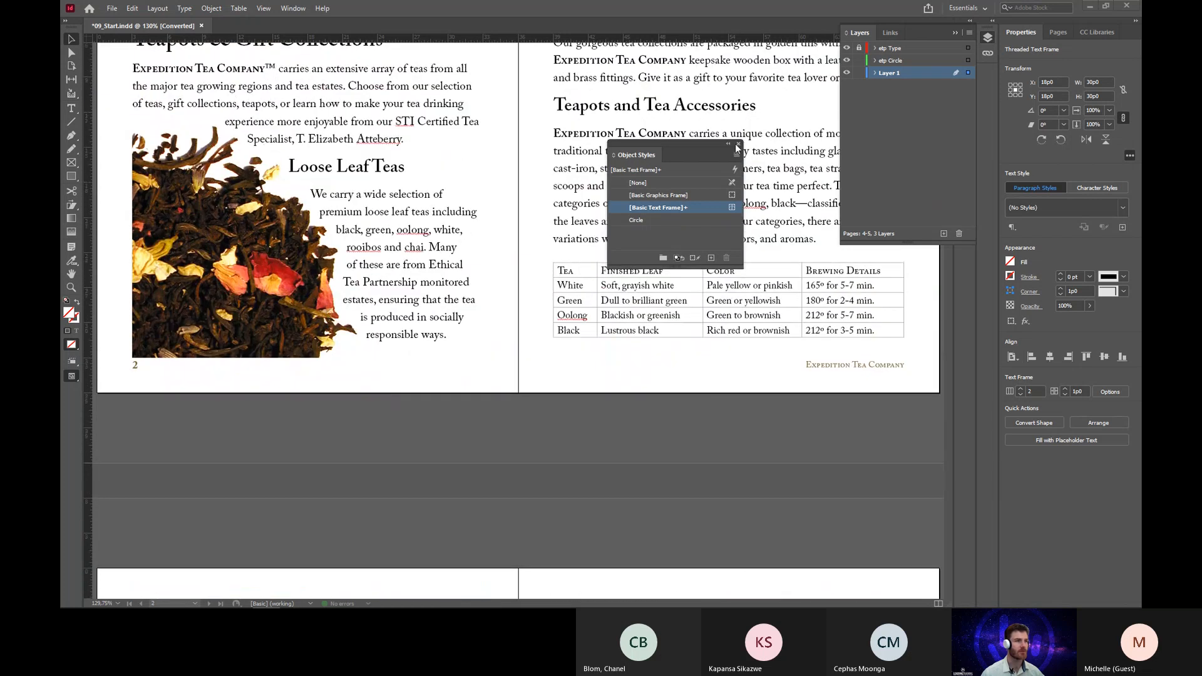
left_click(738, 145)
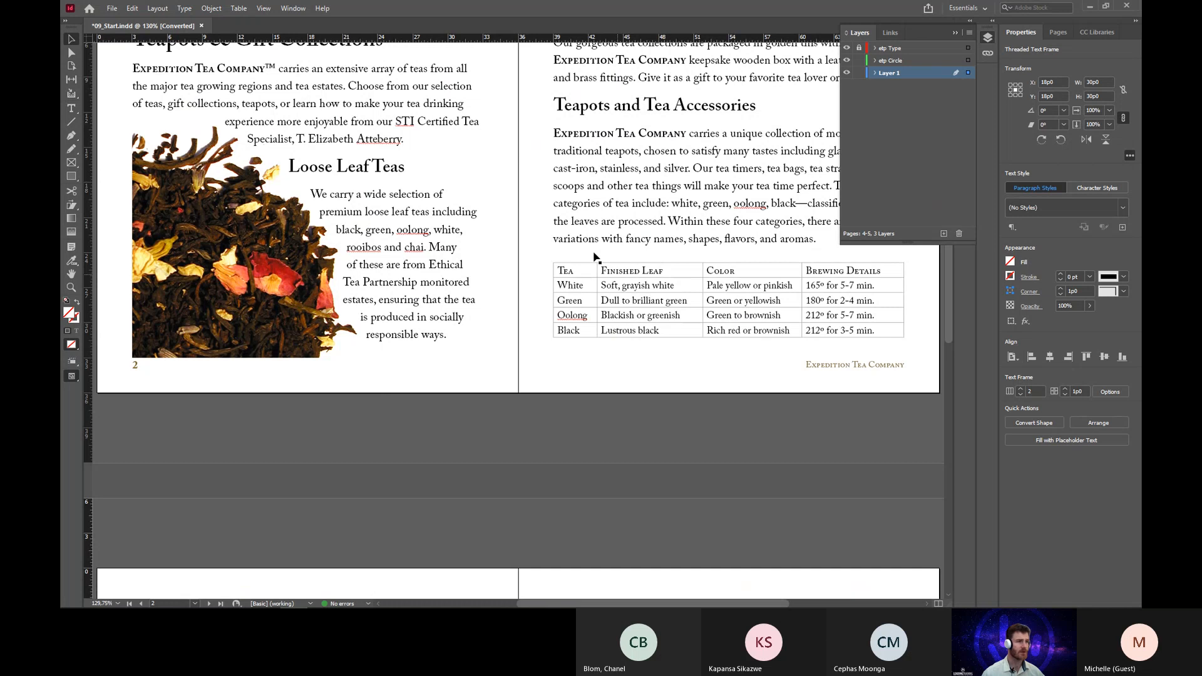
scroll(595, 256, "up", 1)
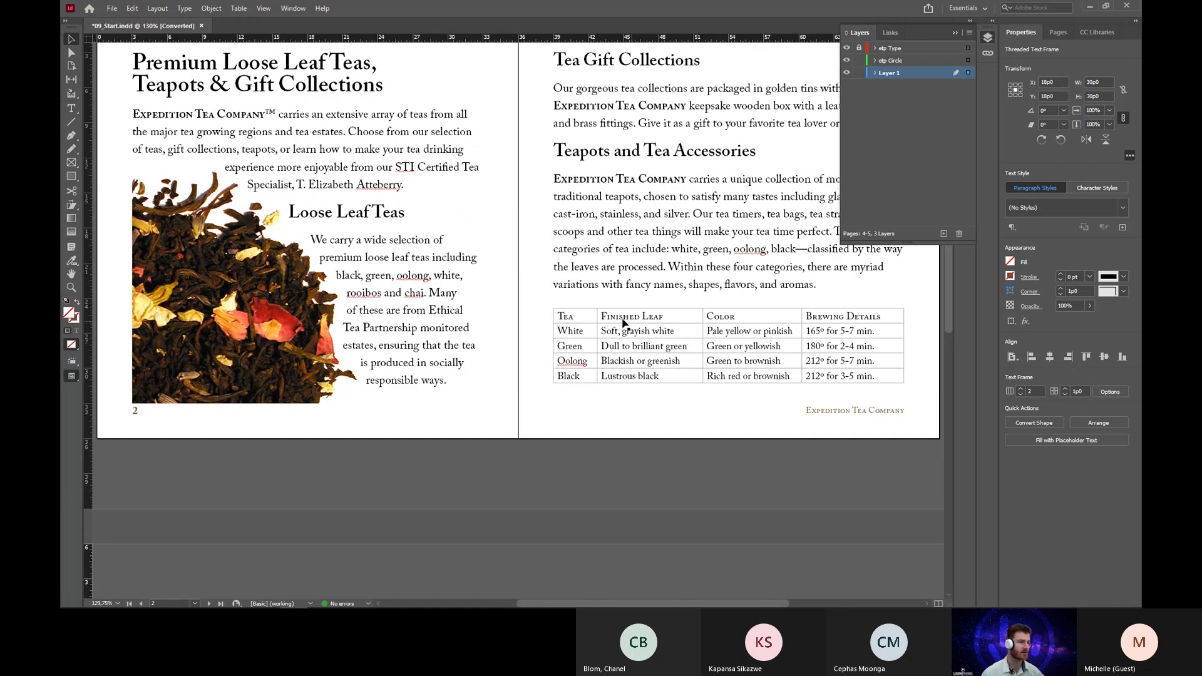
scroll(667, 382, "up", 1)
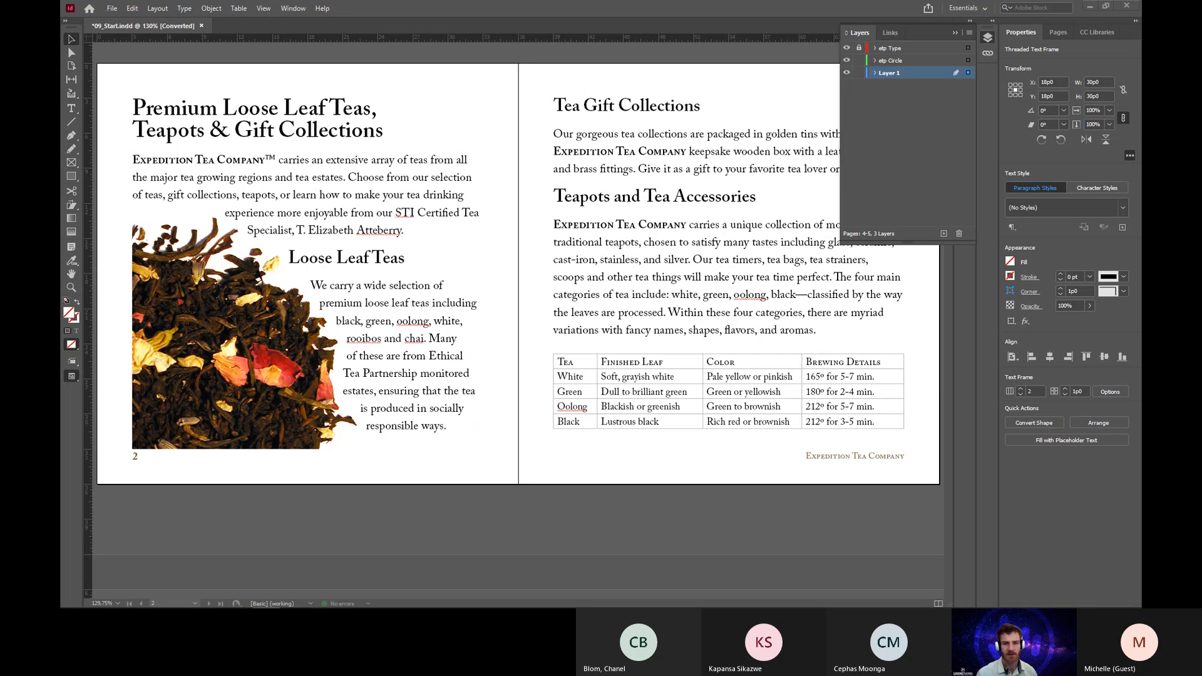
Fill the Tea and Finished Leaf header cells of the brewing table with the C=4 M=15 Y=48 K=0 swatch.
double_click(583, 361)
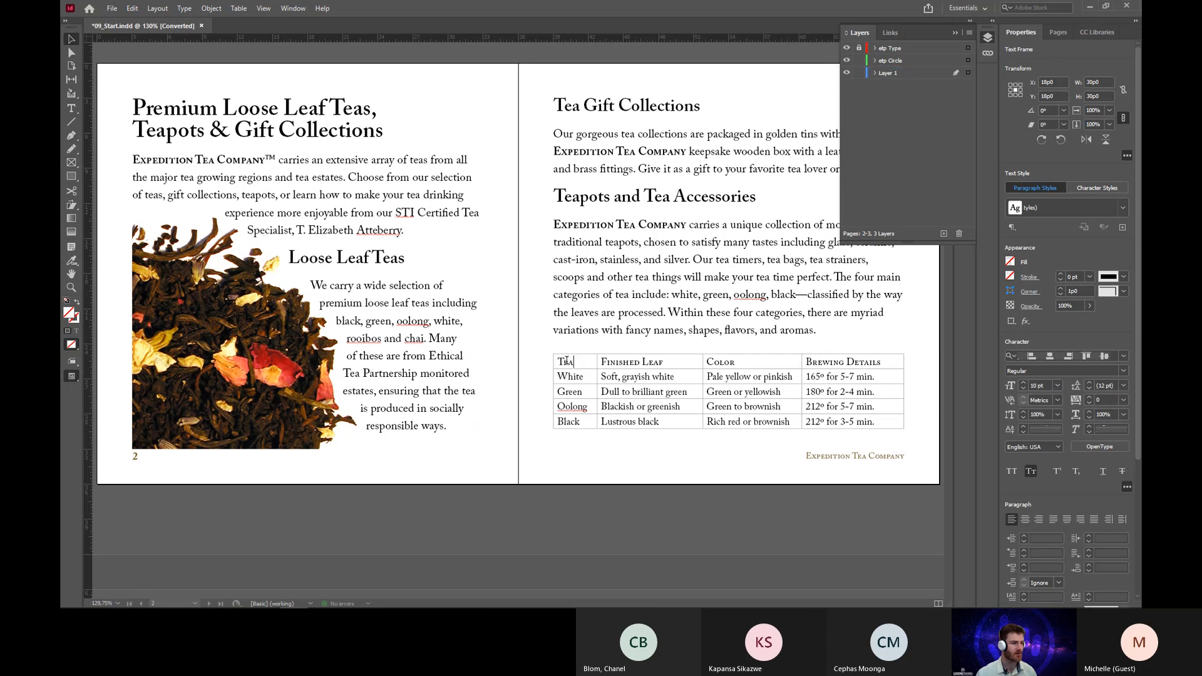
left_click_drag(558, 361, 647, 362)
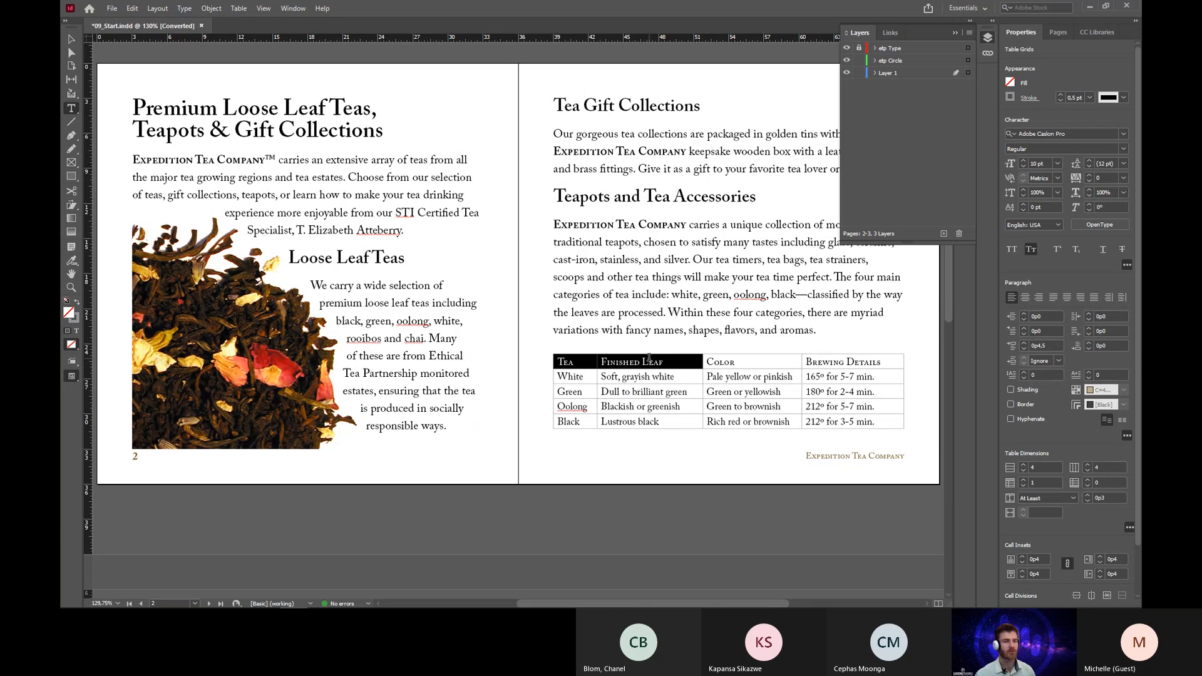
left_click(238, 9)
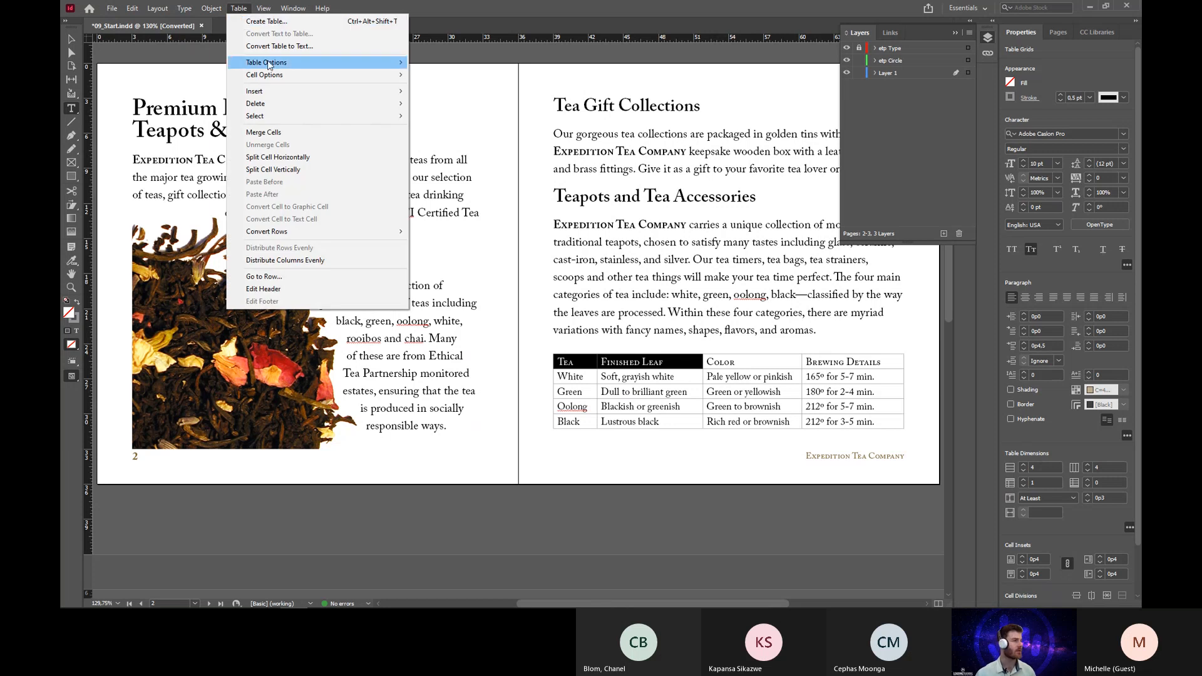
mouse_move(279, 77)
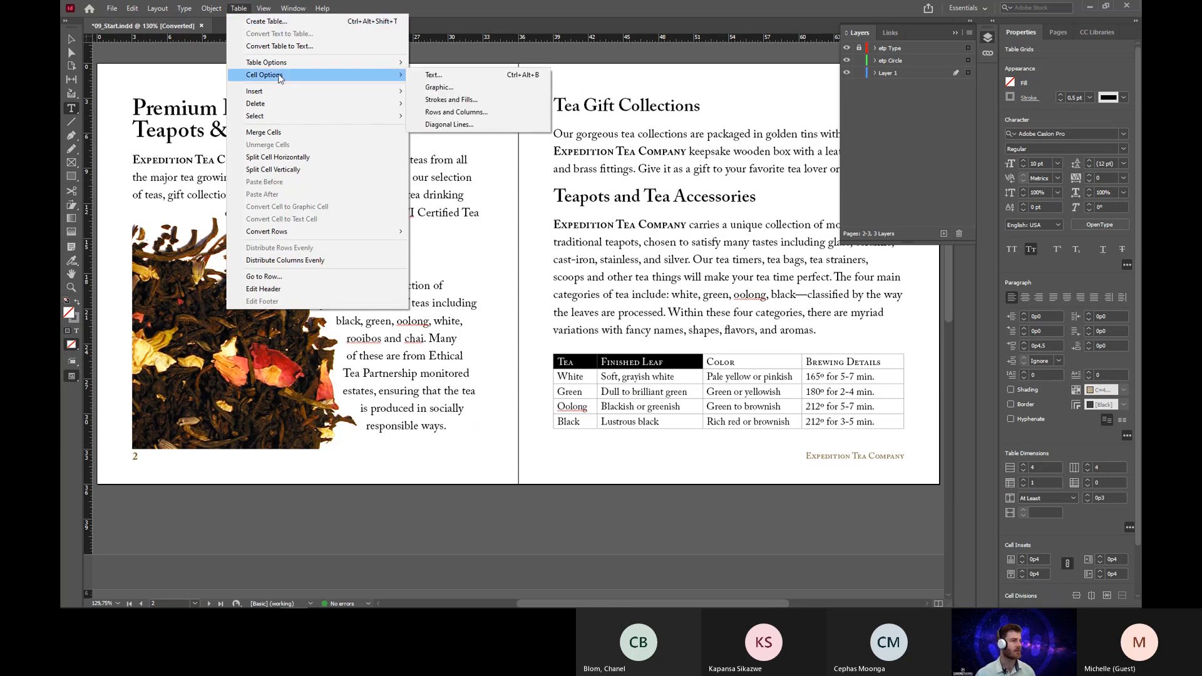
left_click(501, 106)
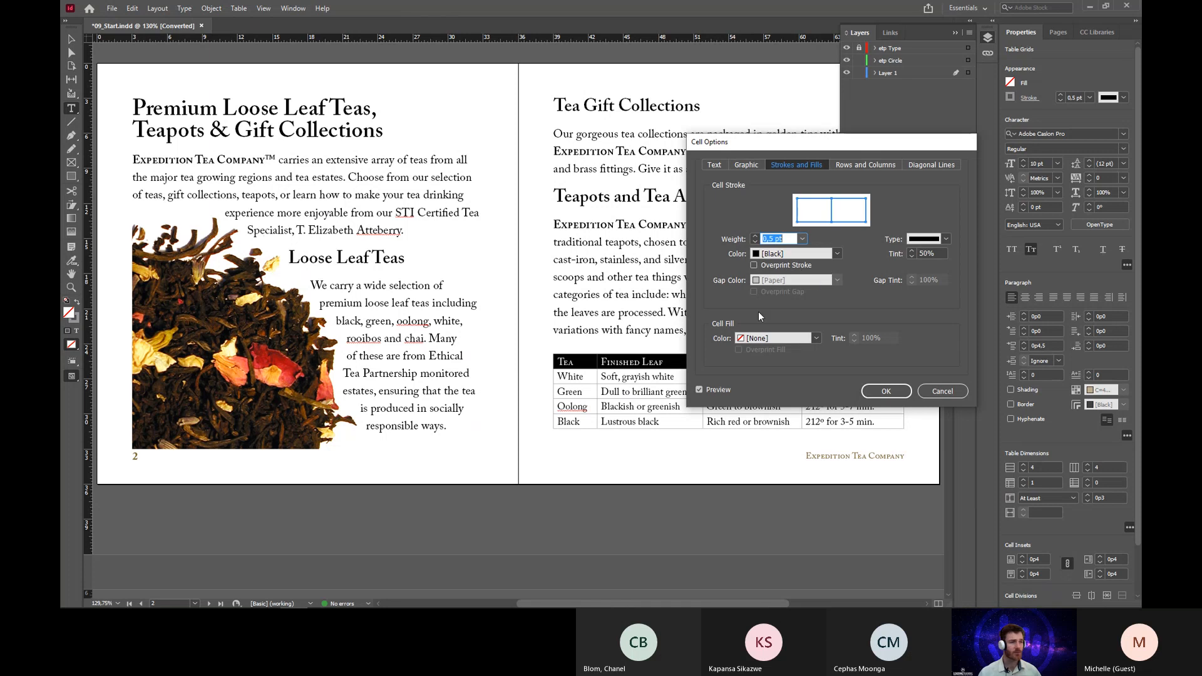
left_click(816, 338)
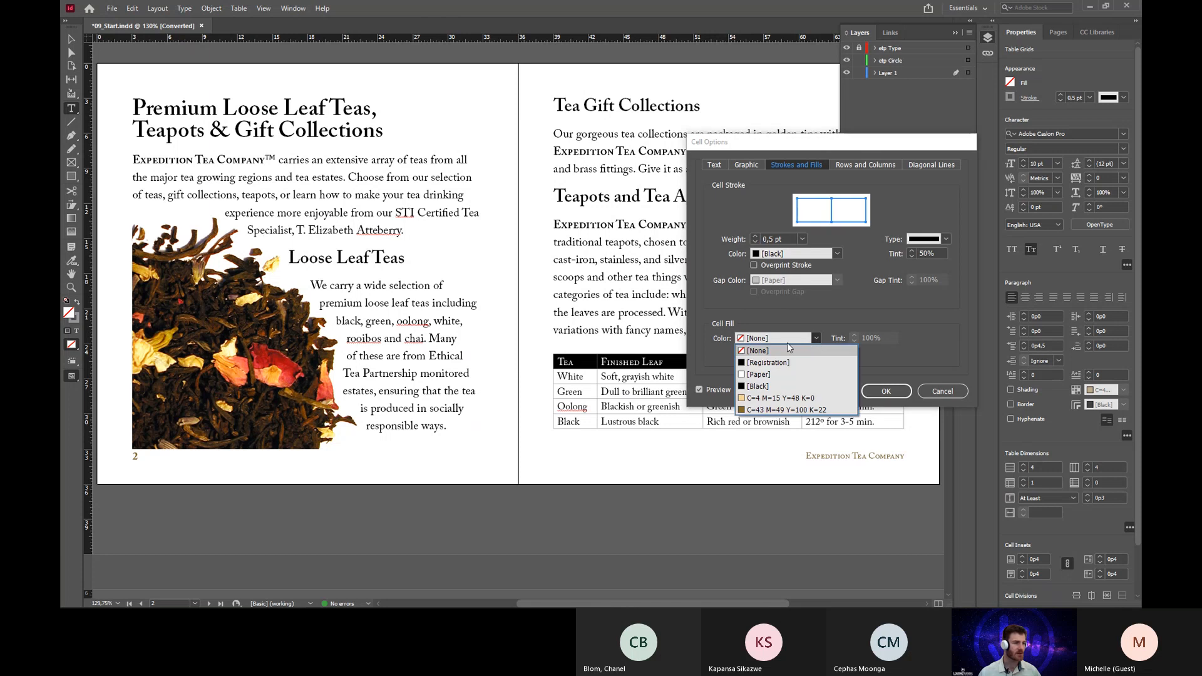
left_click(752, 399)
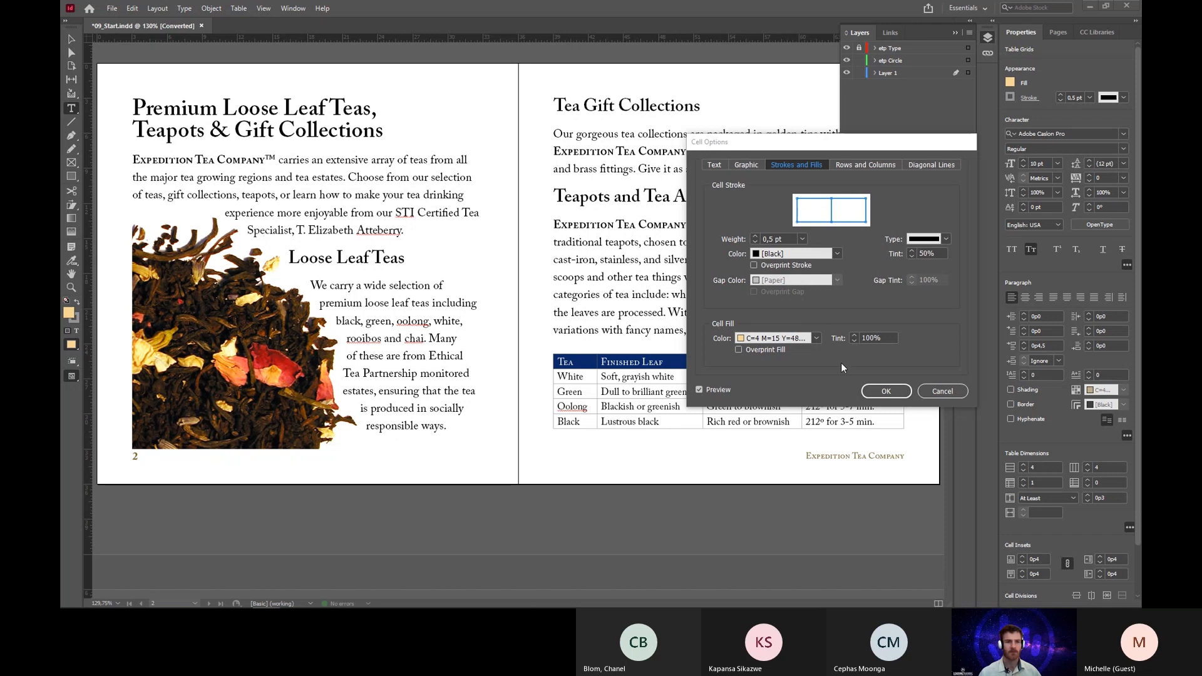
left_click(886, 391)
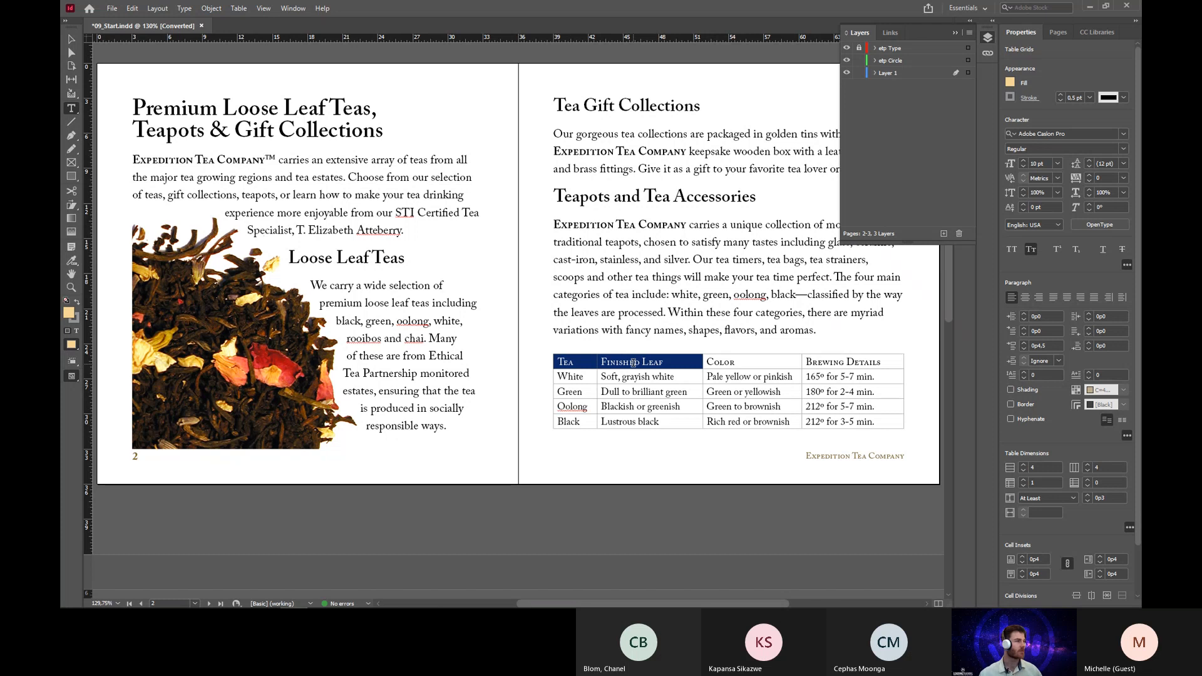
Collapse the Layers panel, then open the Cell Styles panel and place it just above the brewing table.
left_click(288, 9)
mouse_move(240, 14)
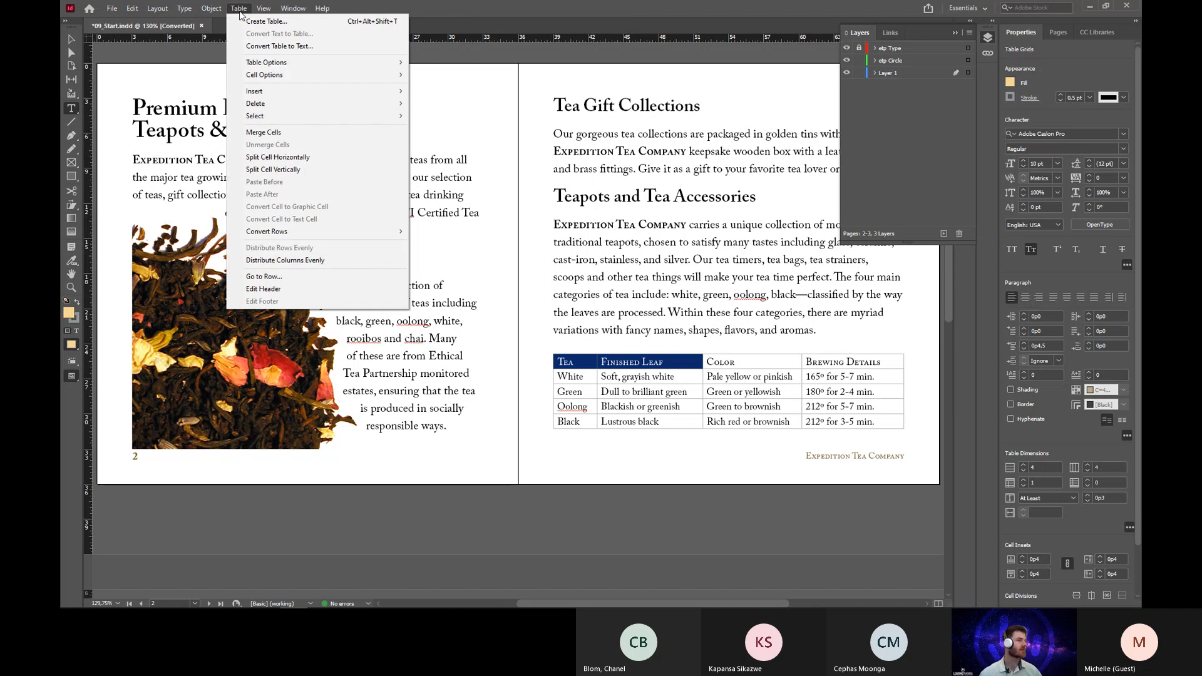
left_click(289, 8)
left_click(292, 8)
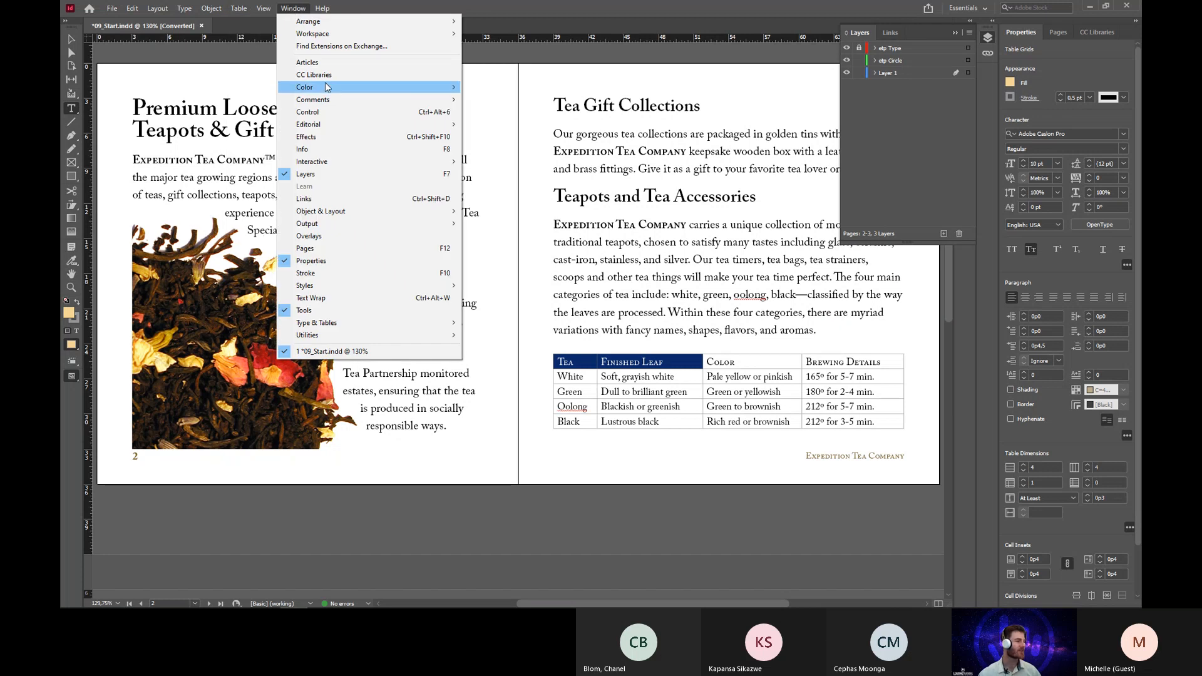
mouse_move(388, 287)
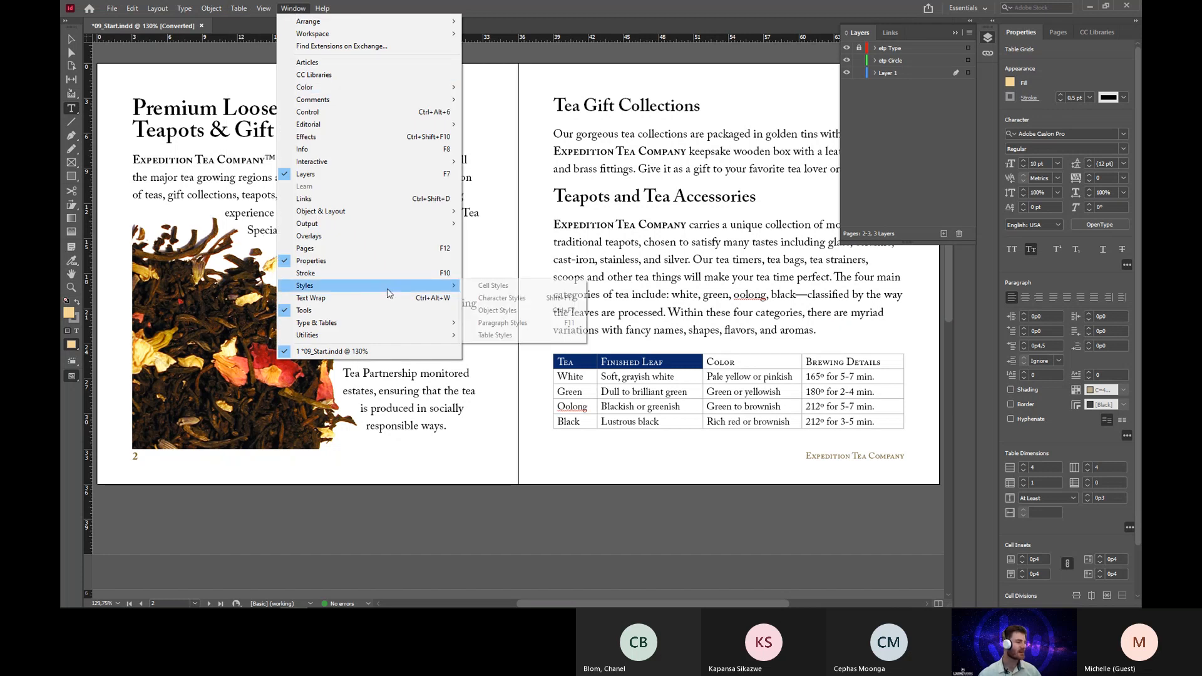
left_click(492, 287)
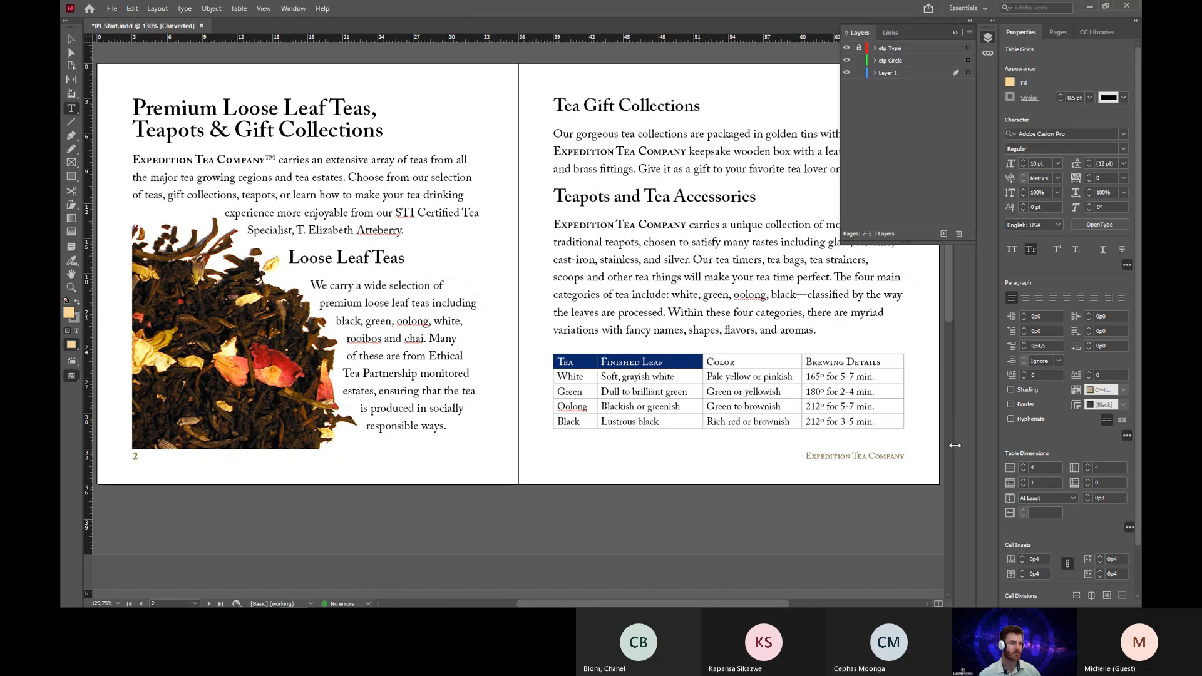
double_click(947, 25)
left_click(292, 9)
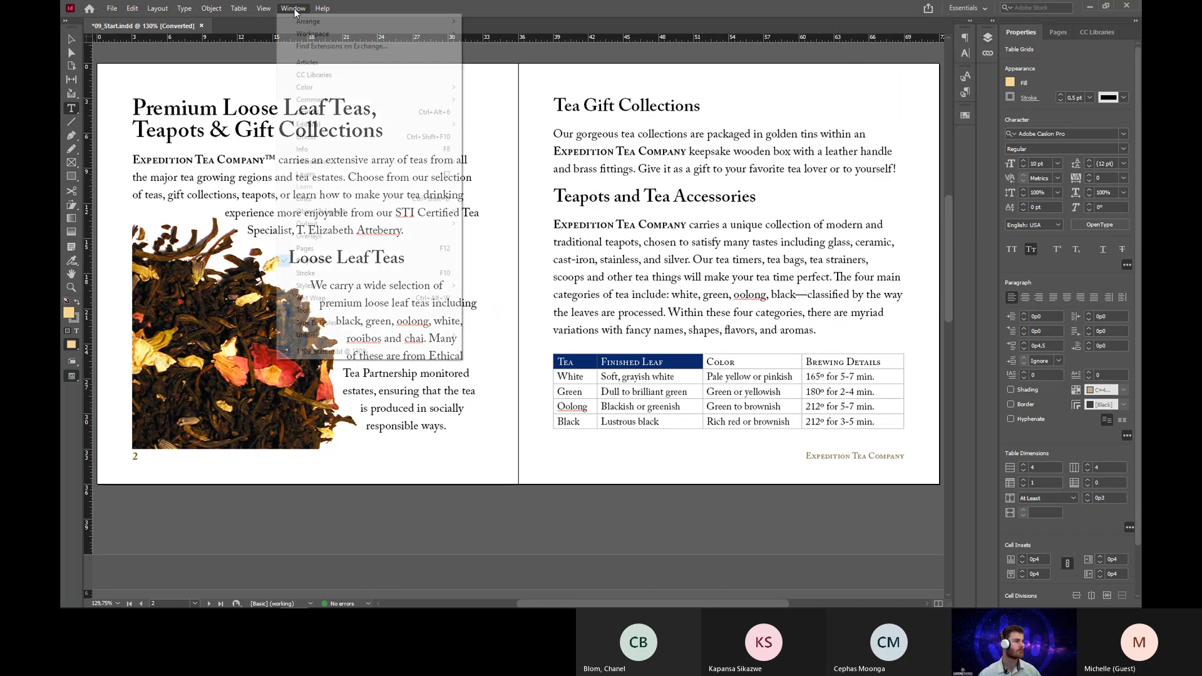
mouse_move(353, 287)
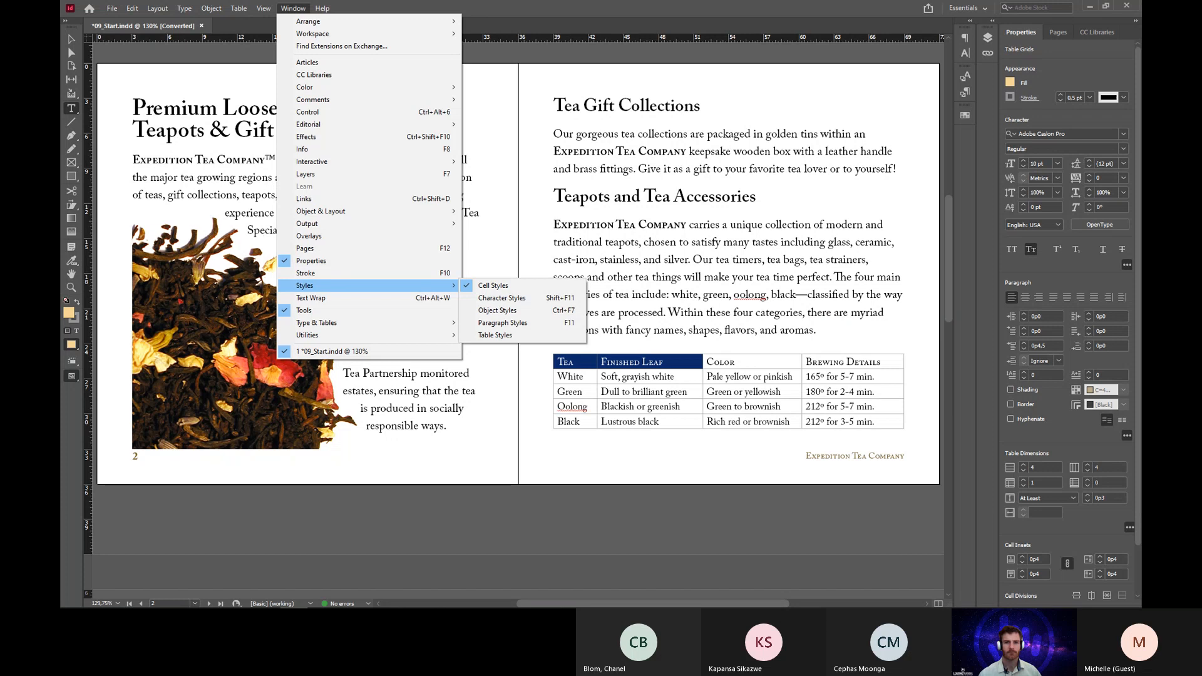
left_click(493, 285)
left_click_drag(839, 160, 835, 241)
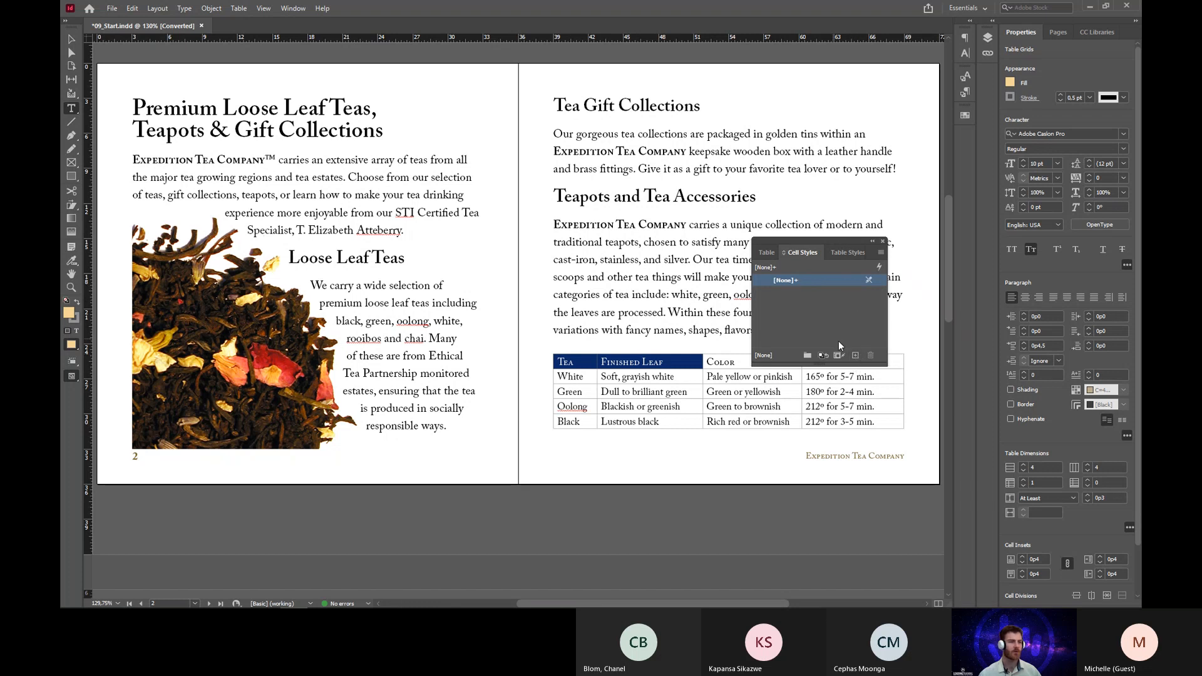
Create a cell style named Table Head from the selected header cells, with the Head 4 paragraph style and preview enabled.
left_click(881, 253)
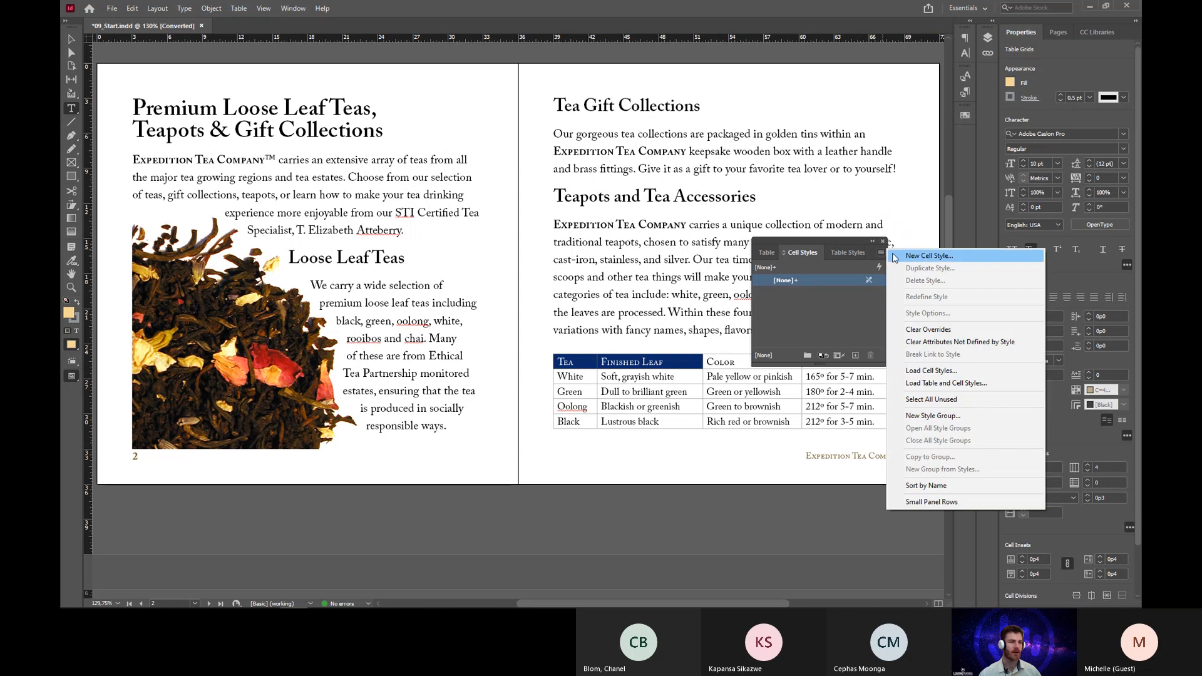
left_click(917, 256)
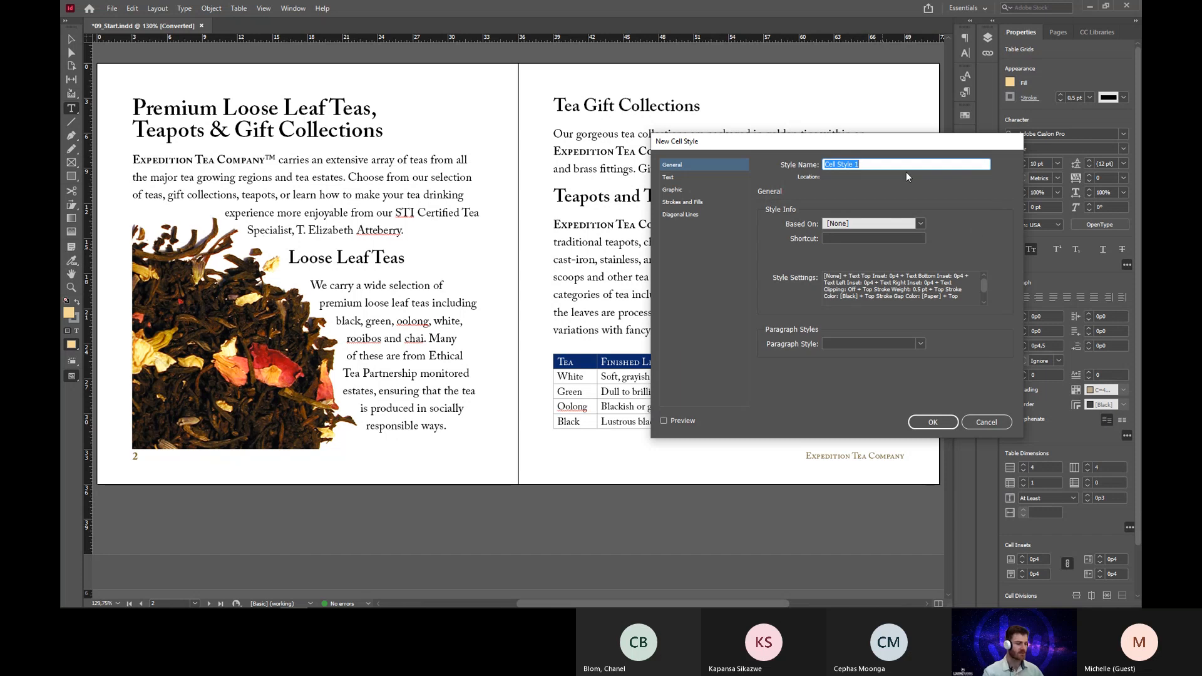
type("Table Head")
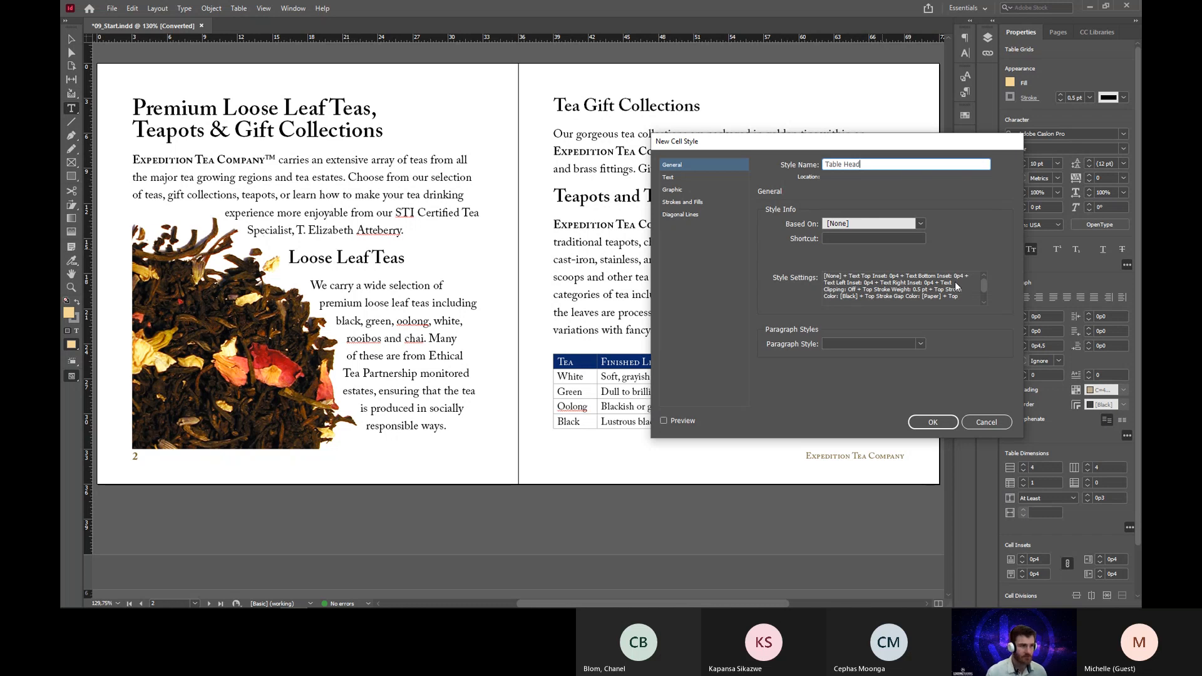
left_click(918, 344)
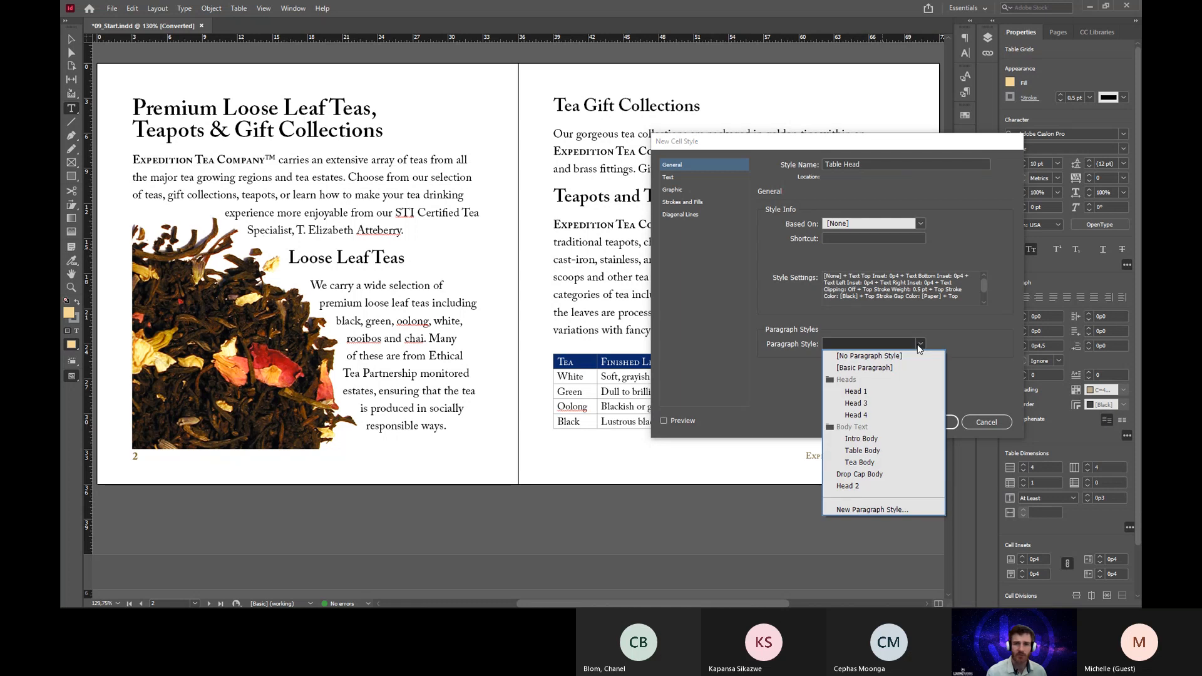
left_click(892, 415)
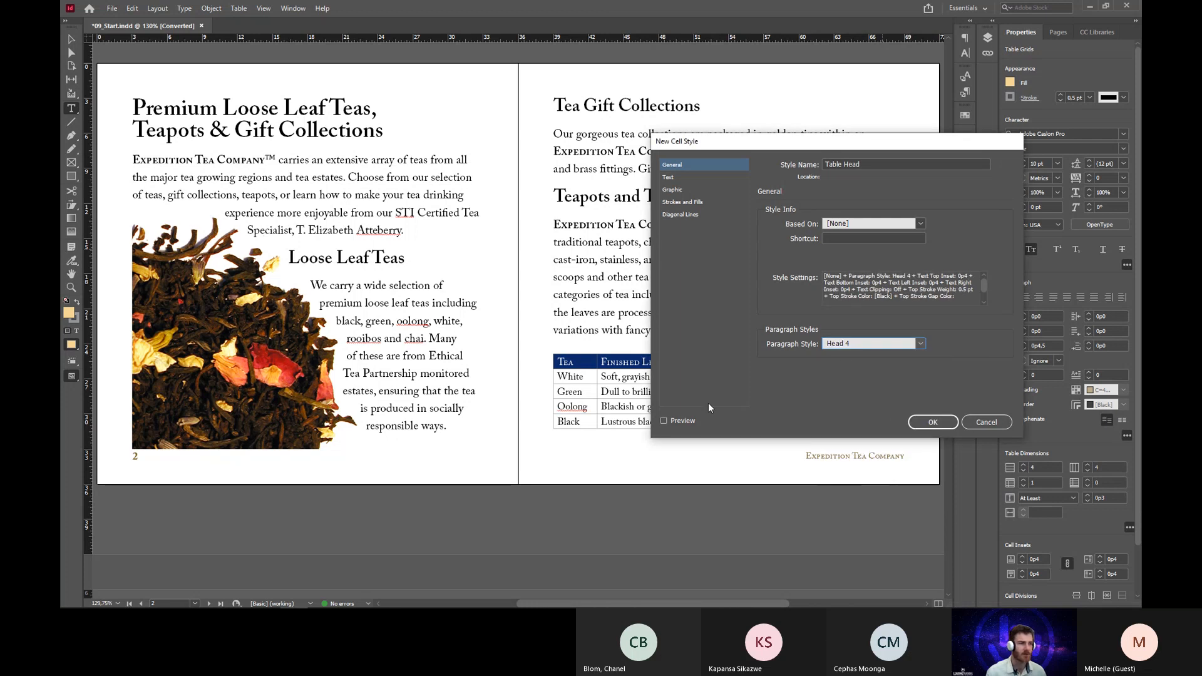
left_click(664, 421)
left_click_drag(795, 143, 861, 160)
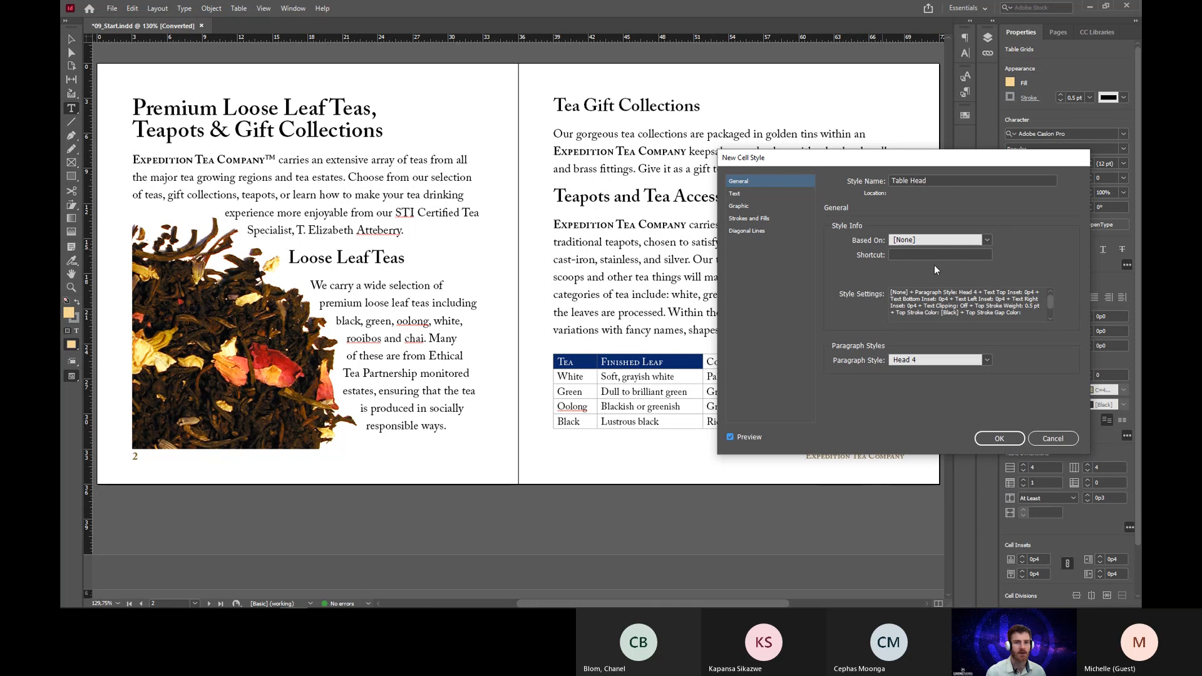
left_click(1004, 438)
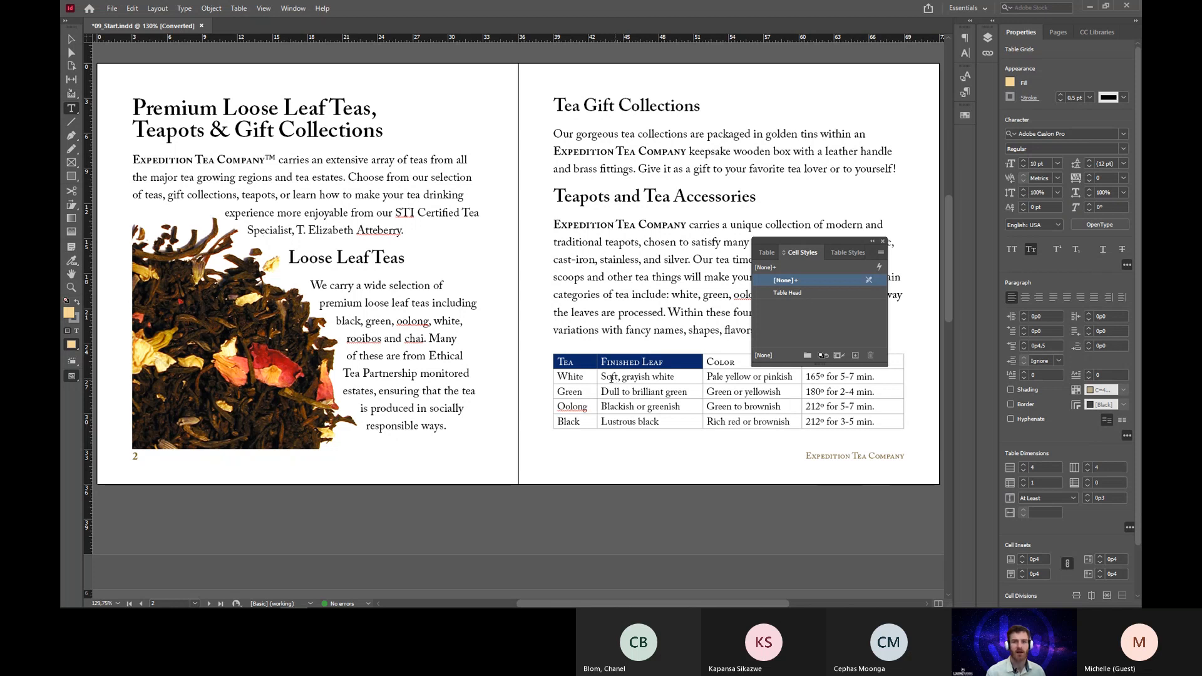
Create a cell style named Table Body Rows from the White and Soft, grayish white cells, using the Table Body paragraph style.
left_click_drag(567, 376, 629, 376)
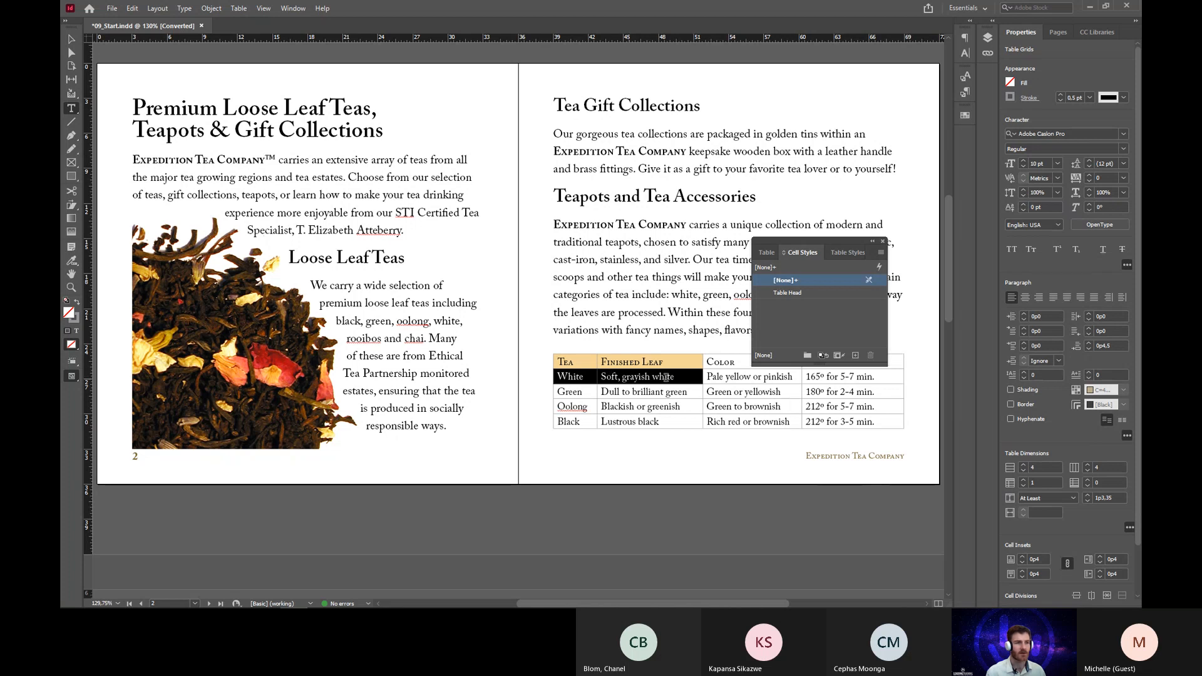
left_click(881, 252)
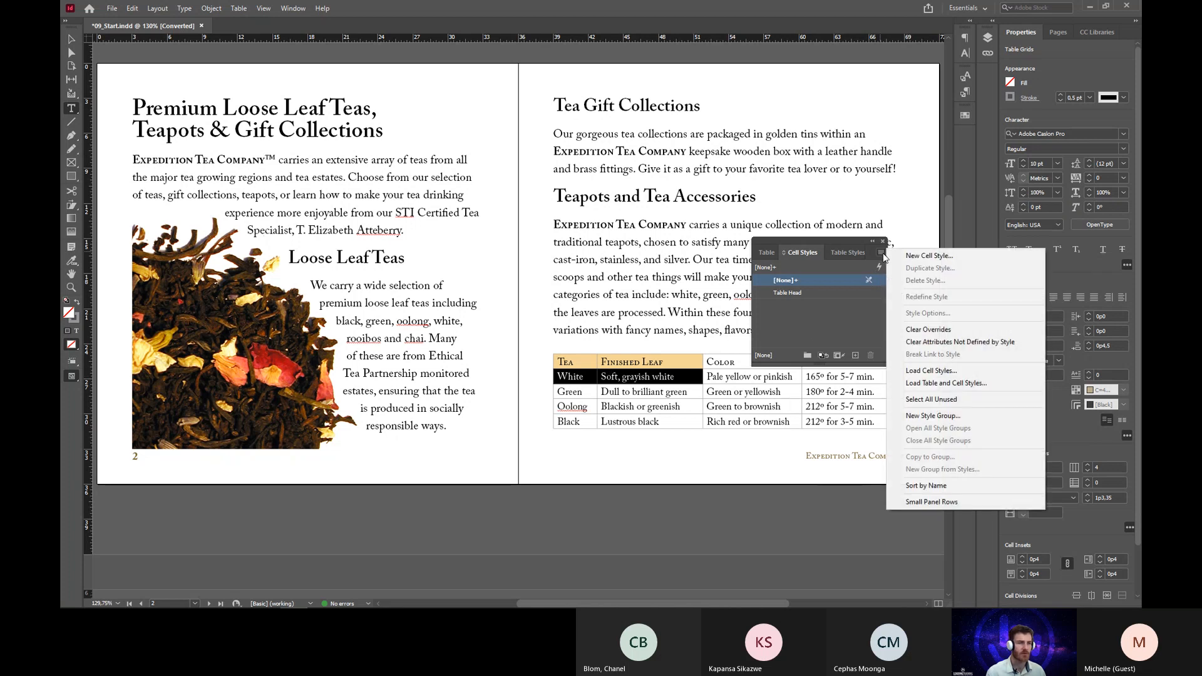
left_click(915, 259)
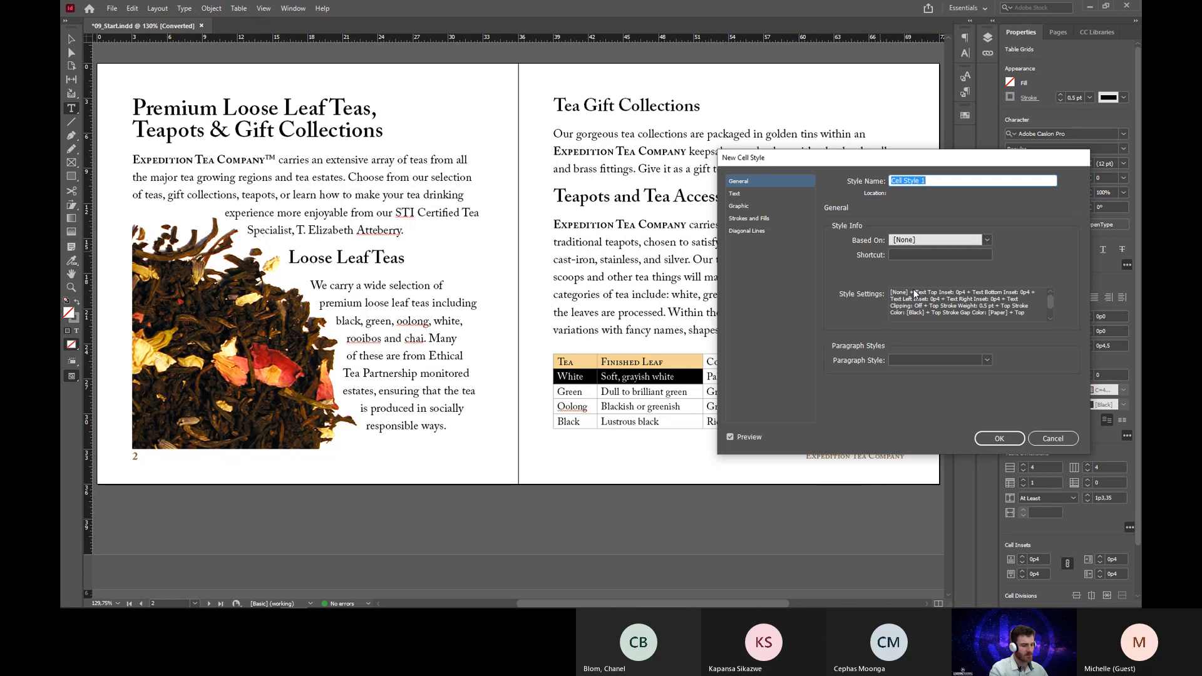
type("Table B")
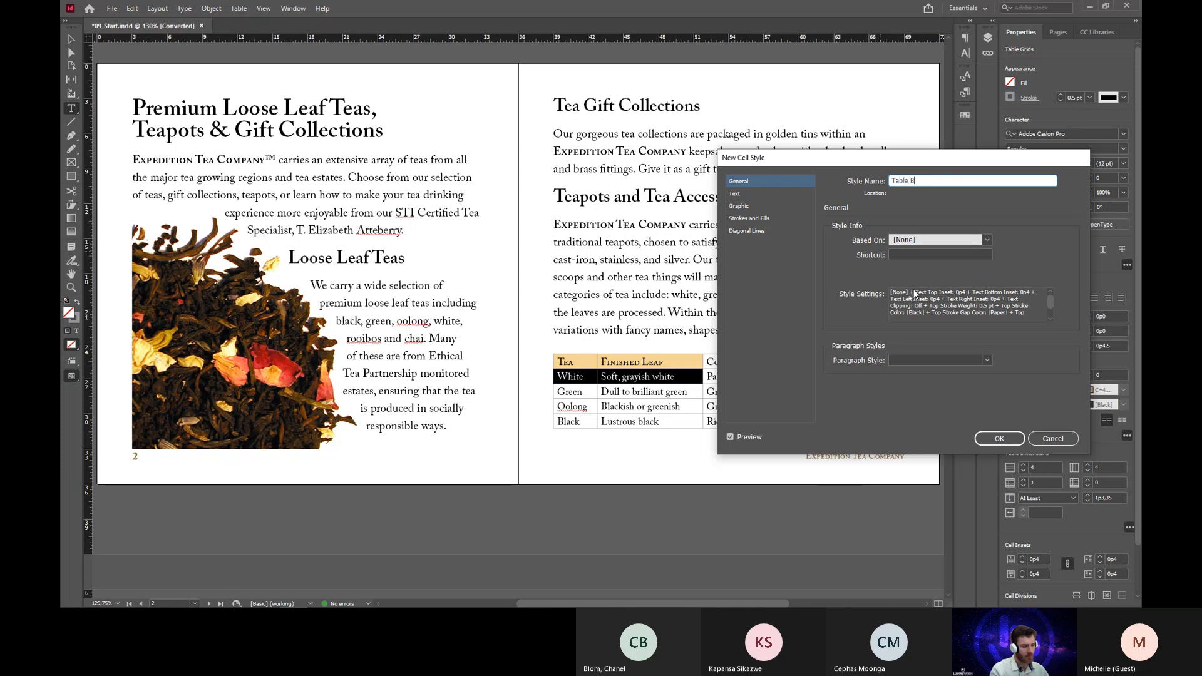
type("ody Rows")
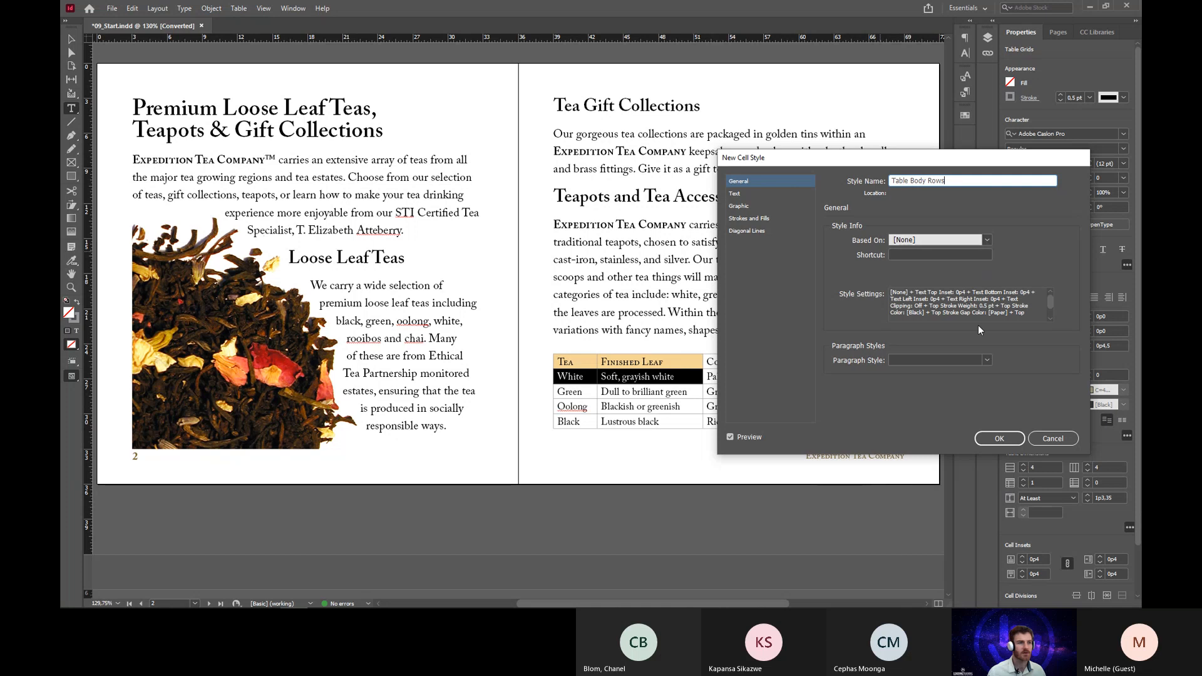
left_click(986, 360)
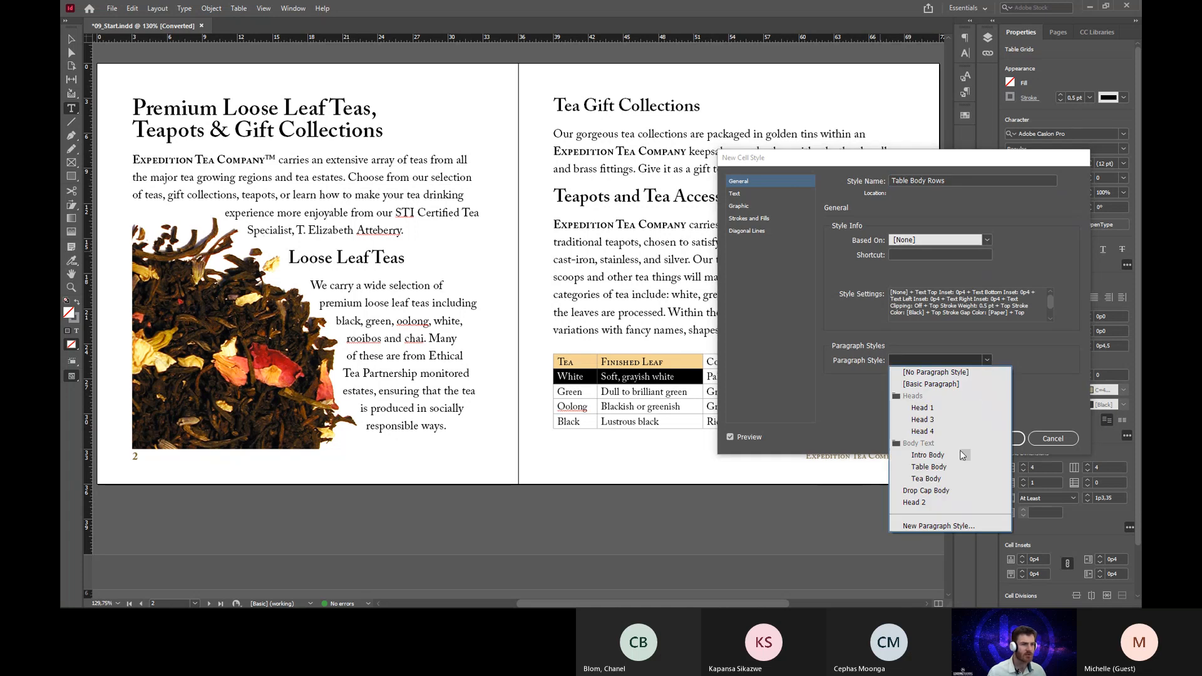
left_click(928, 467)
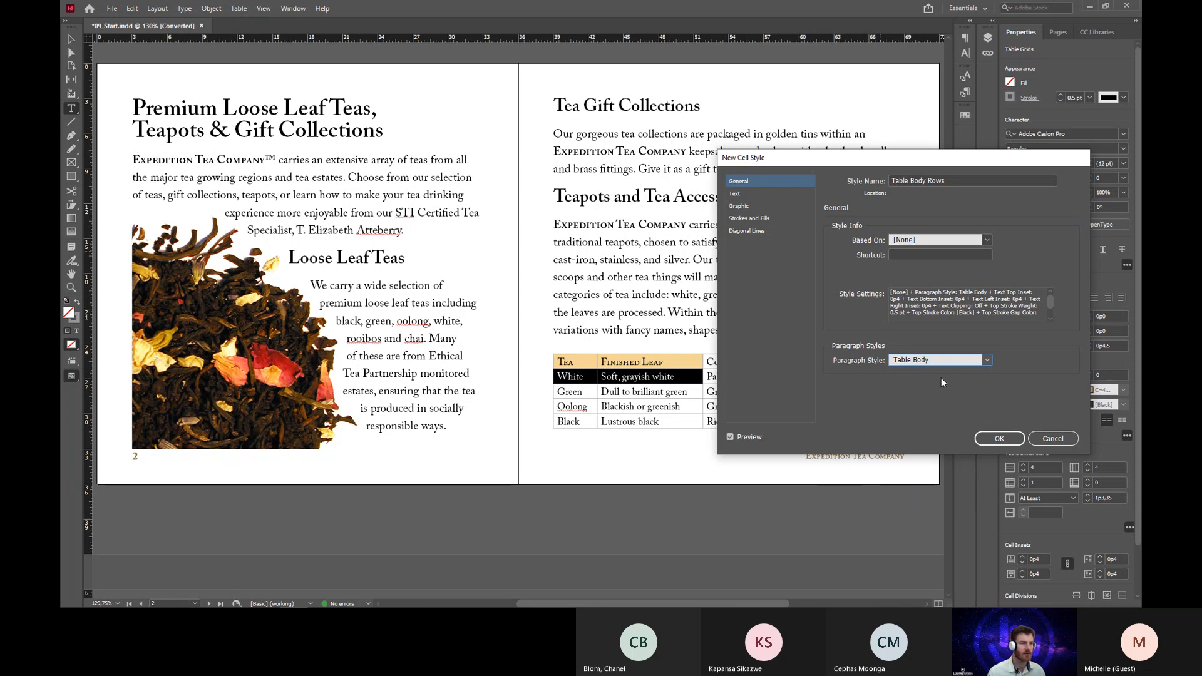
left_click(1000, 437)
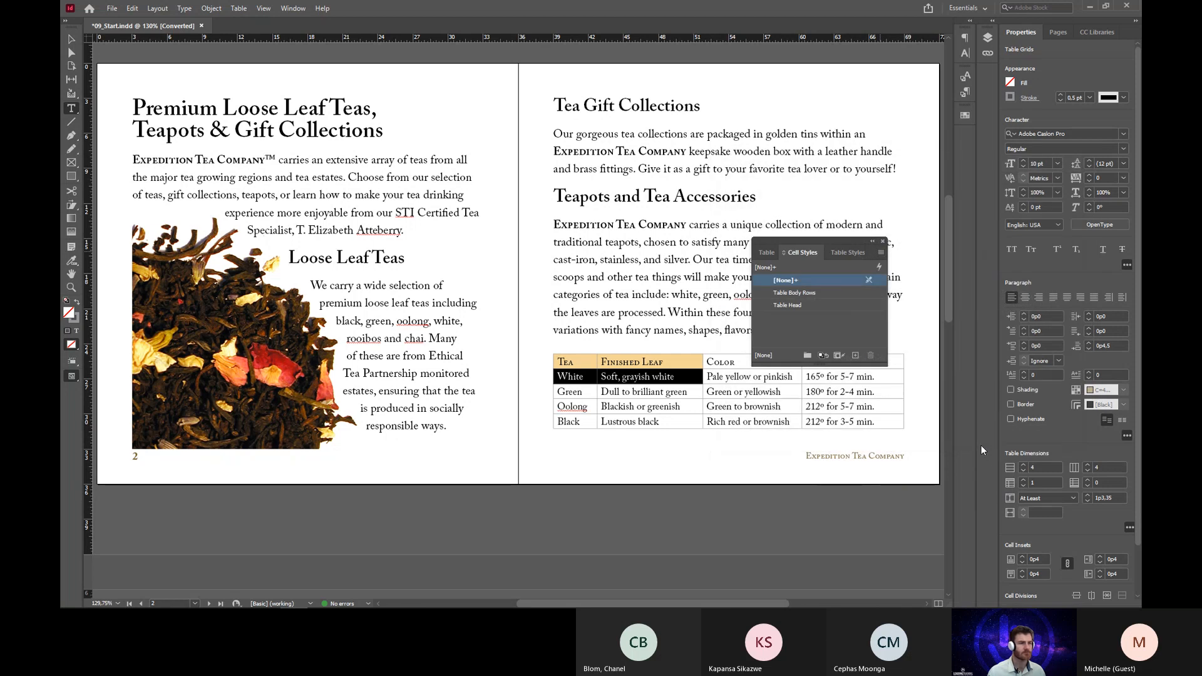
Start a new table style named Tea Table, assigning Table Head to header rows and Table Body Rows to body rows.
left_click(767, 252)
left_click(803, 253)
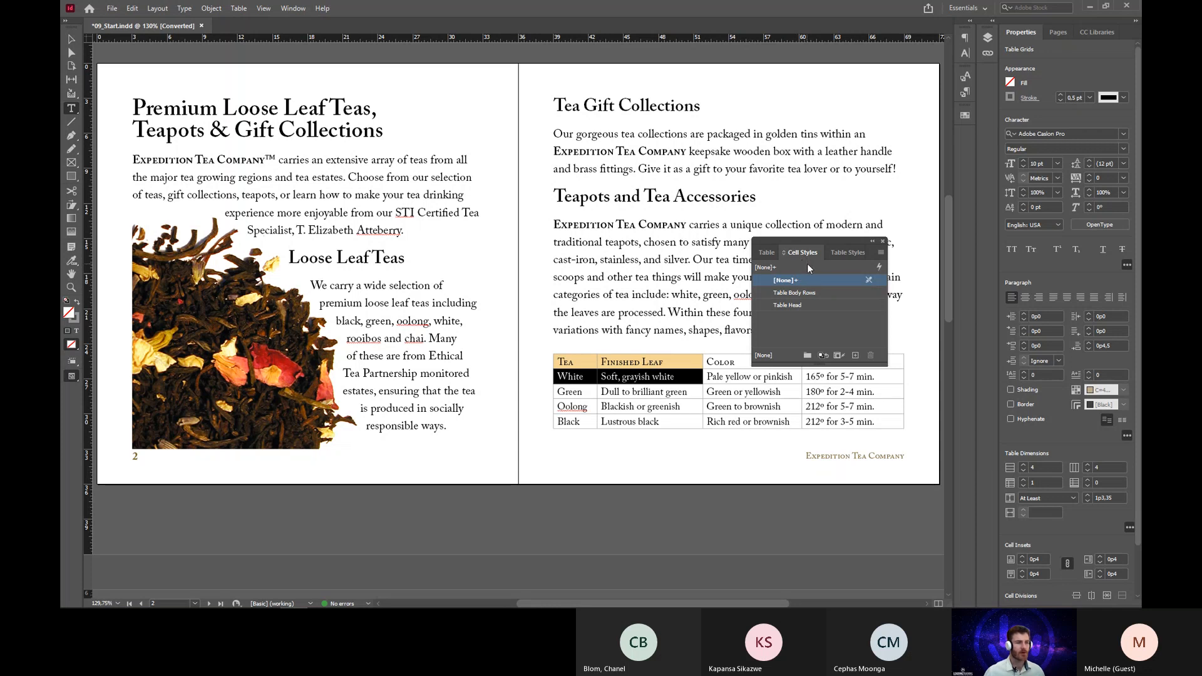
left_click(846, 253)
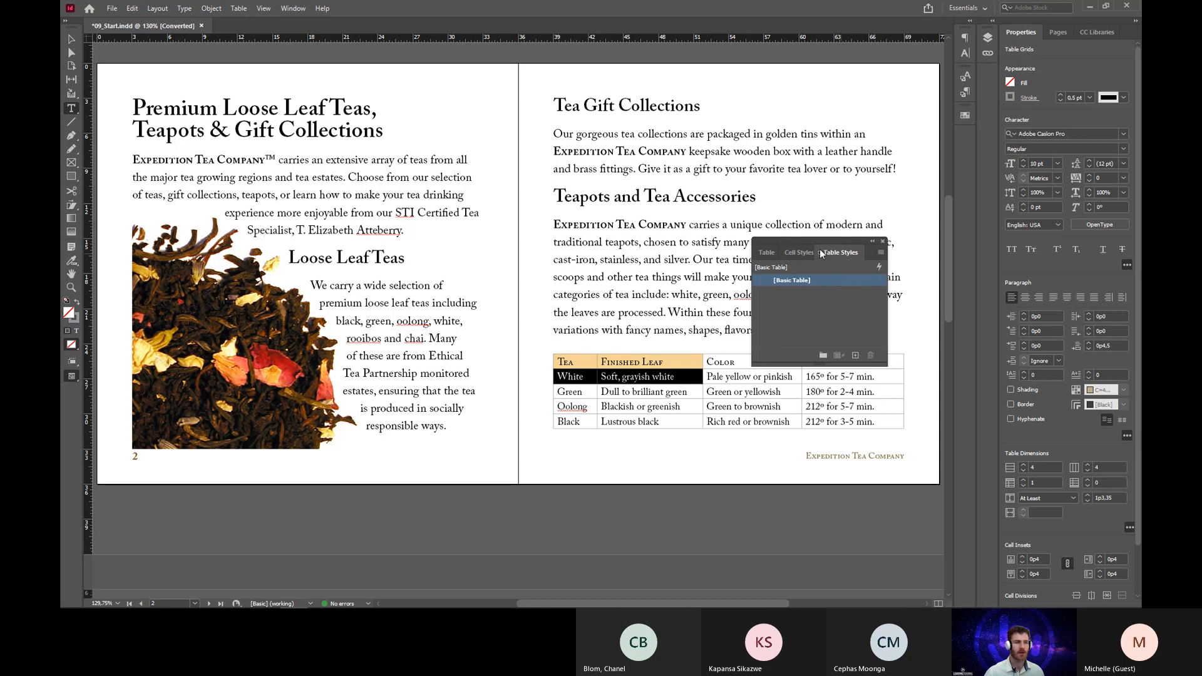
left_click(881, 253)
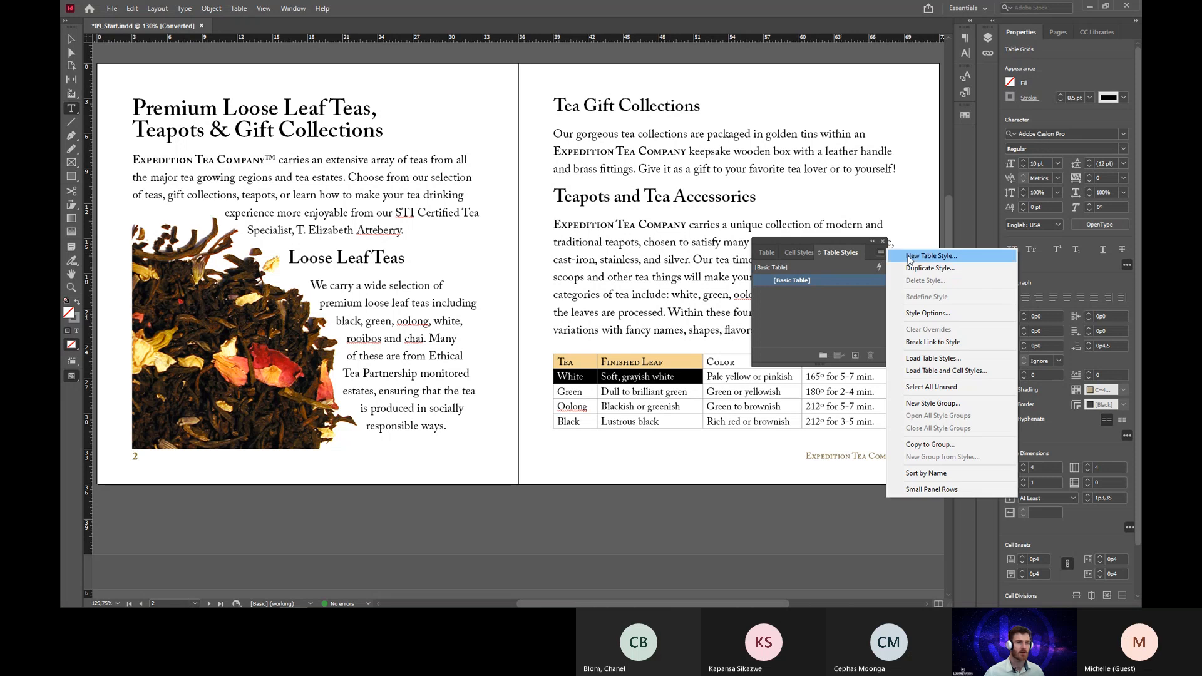
left_click(911, 257)
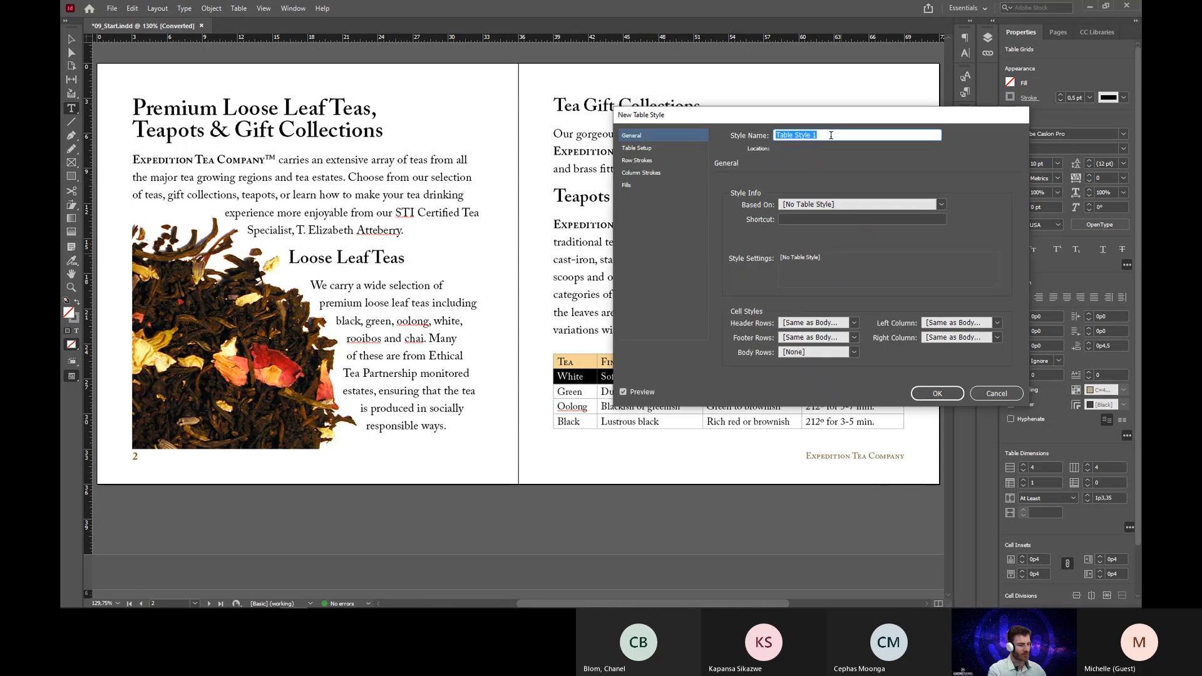
type("Tea Table")
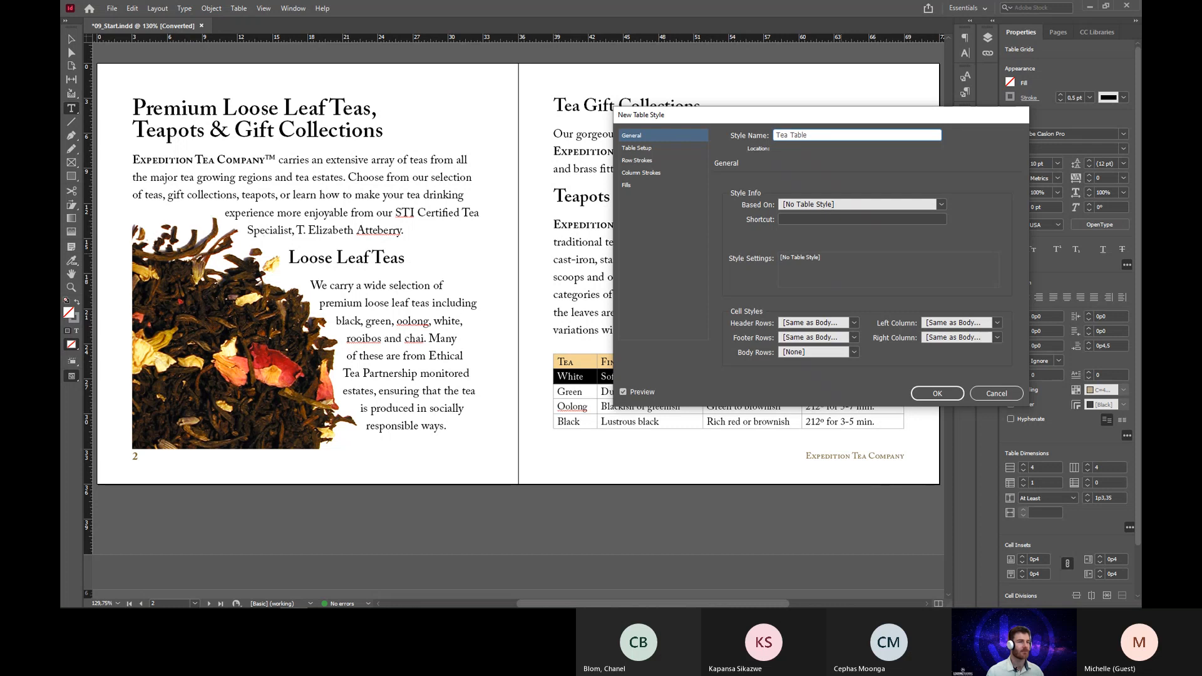
left_click_drag(776, 116, 834, 115)
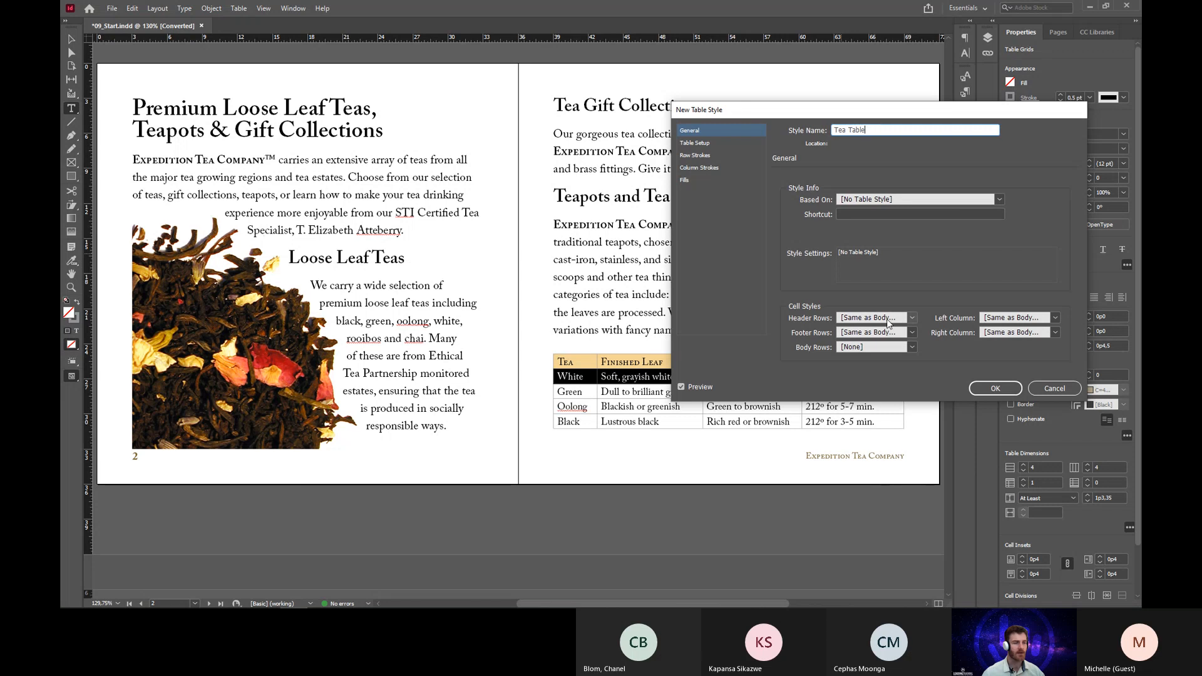
left_click(911, 320)
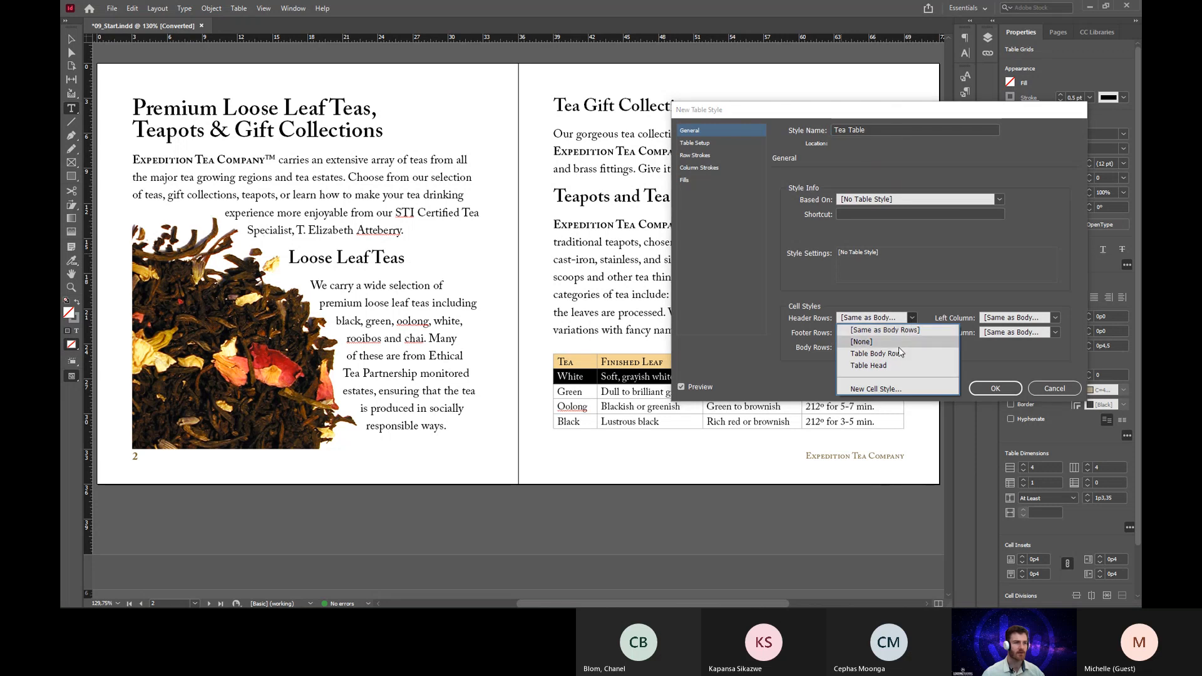
left_click(899, 367)
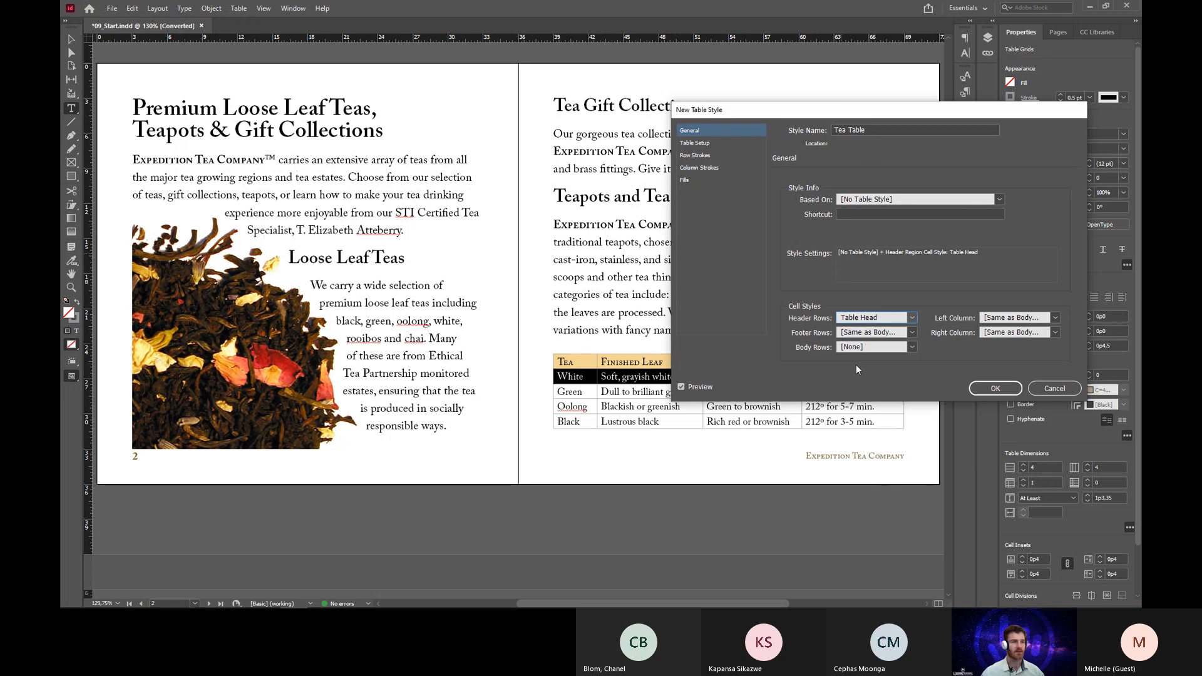
left_click(909, 348)
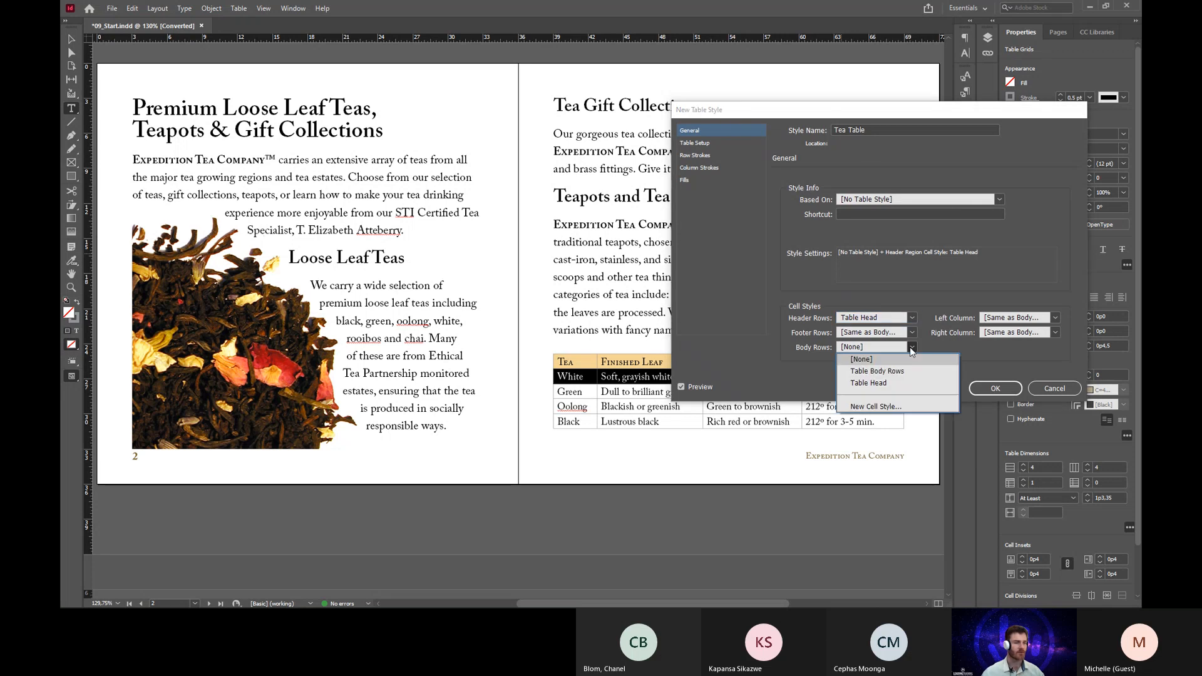
left_click(895, 370)
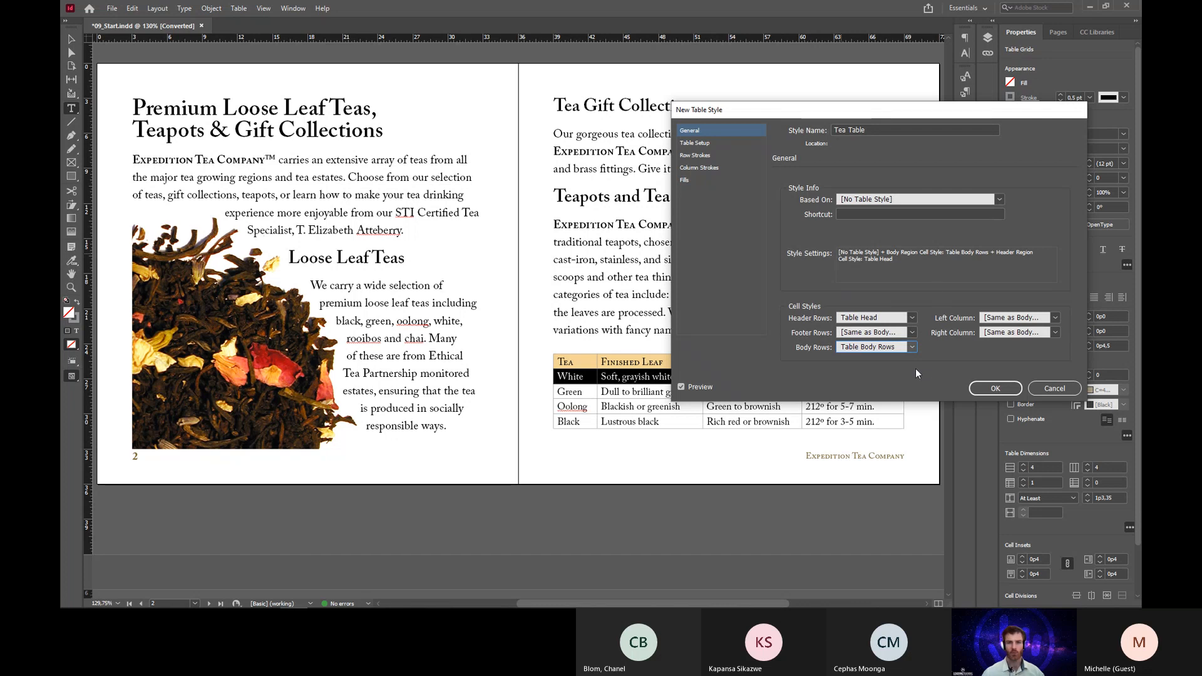
Give the Tea Table style an Every Other Row fill in C=4 M=15 Y=48 K=0 at 30% tint and accept the style.
left_click(696, 179)
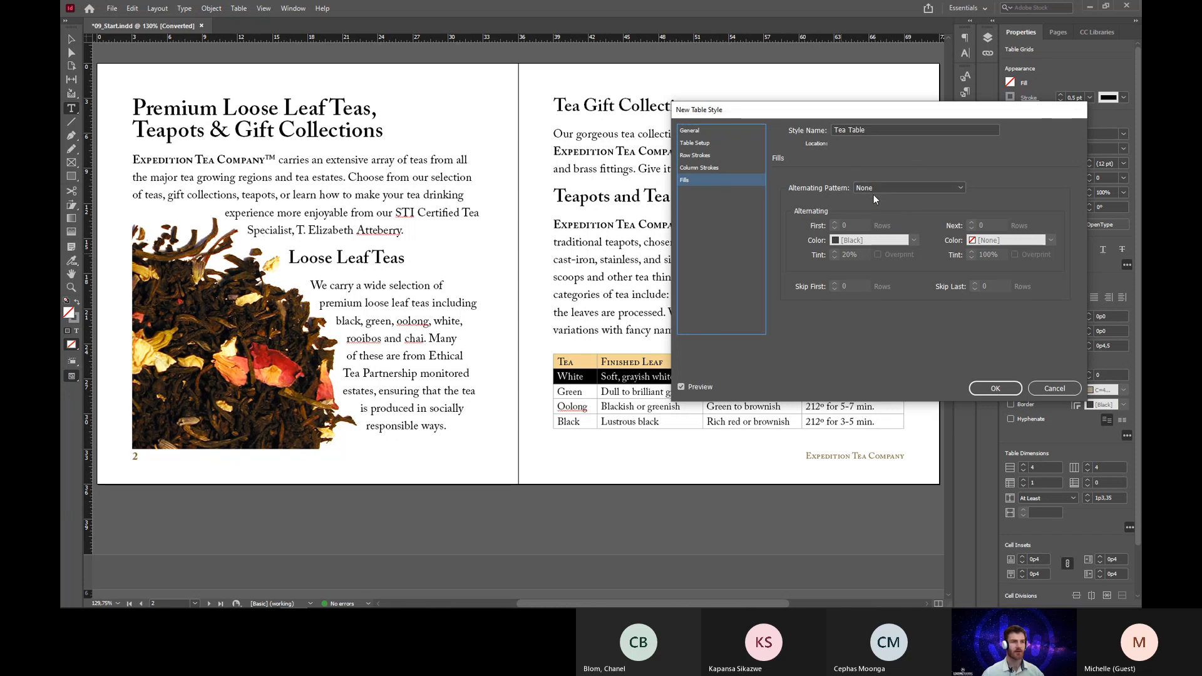
left_click(913, 190)
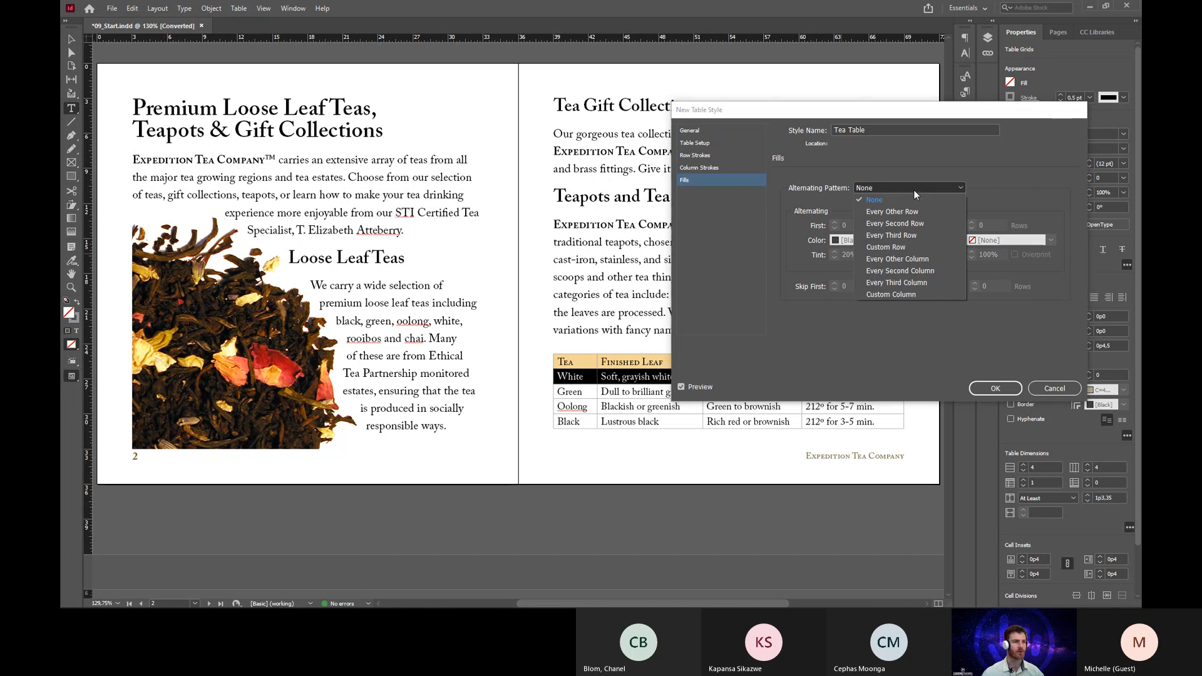
left_click(915, 213)
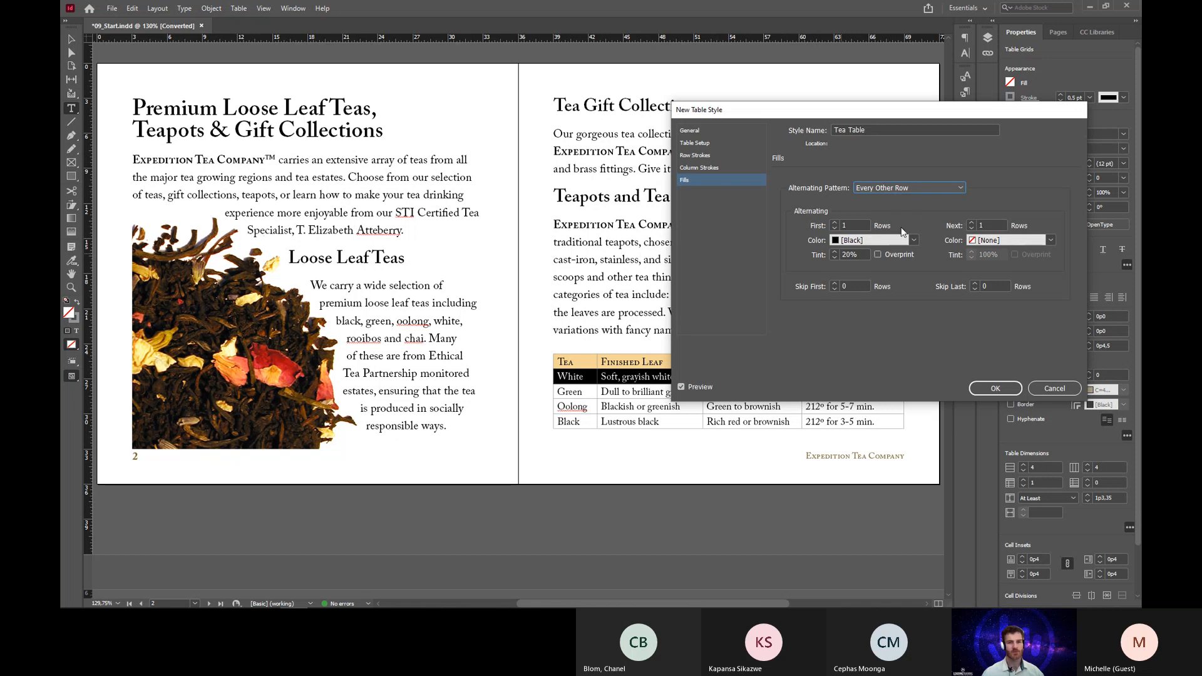
left_click(914, 241)
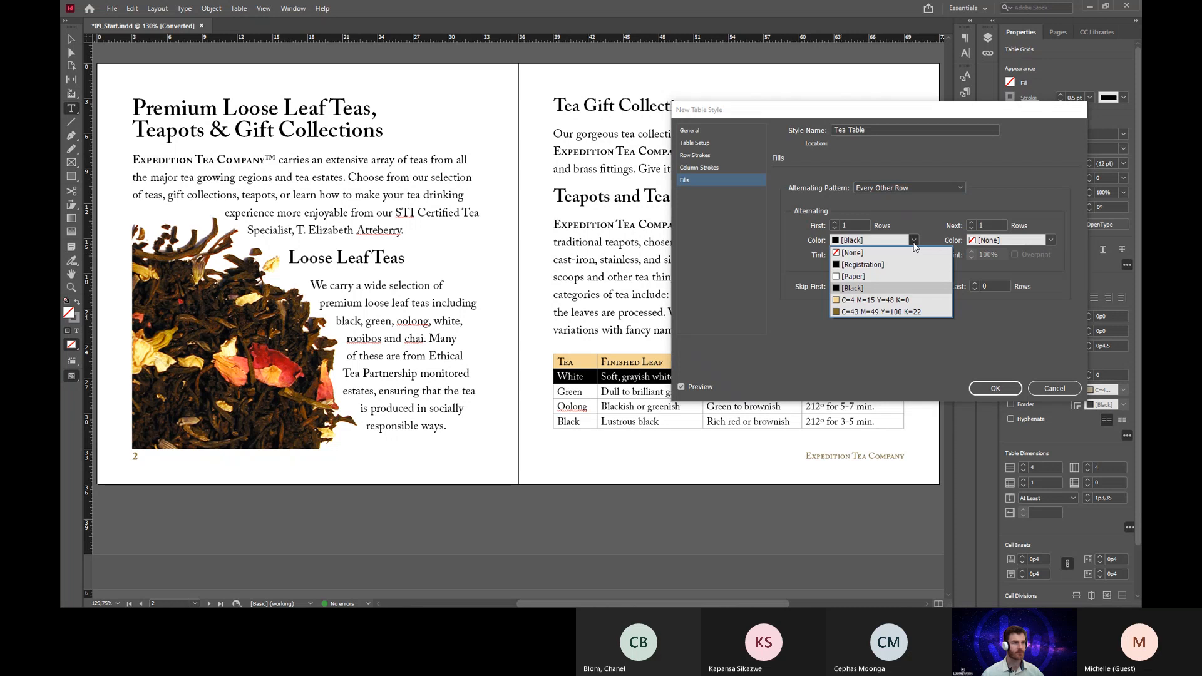
left_click(853, 299)
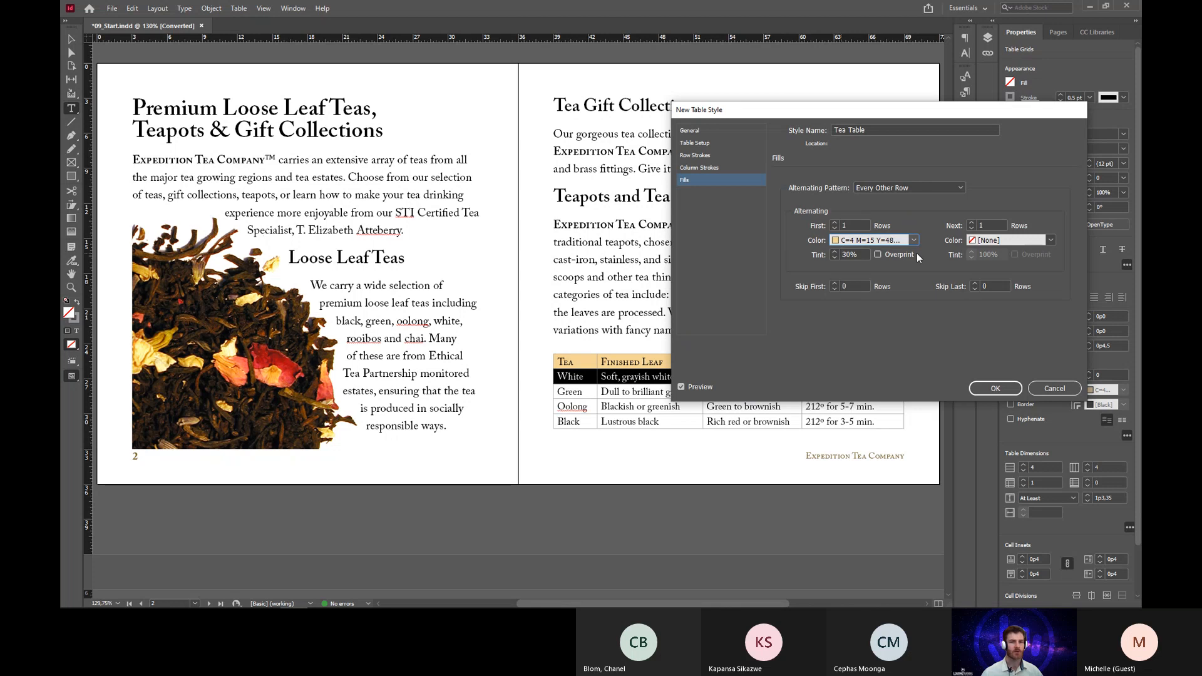
left_click(984, 384)
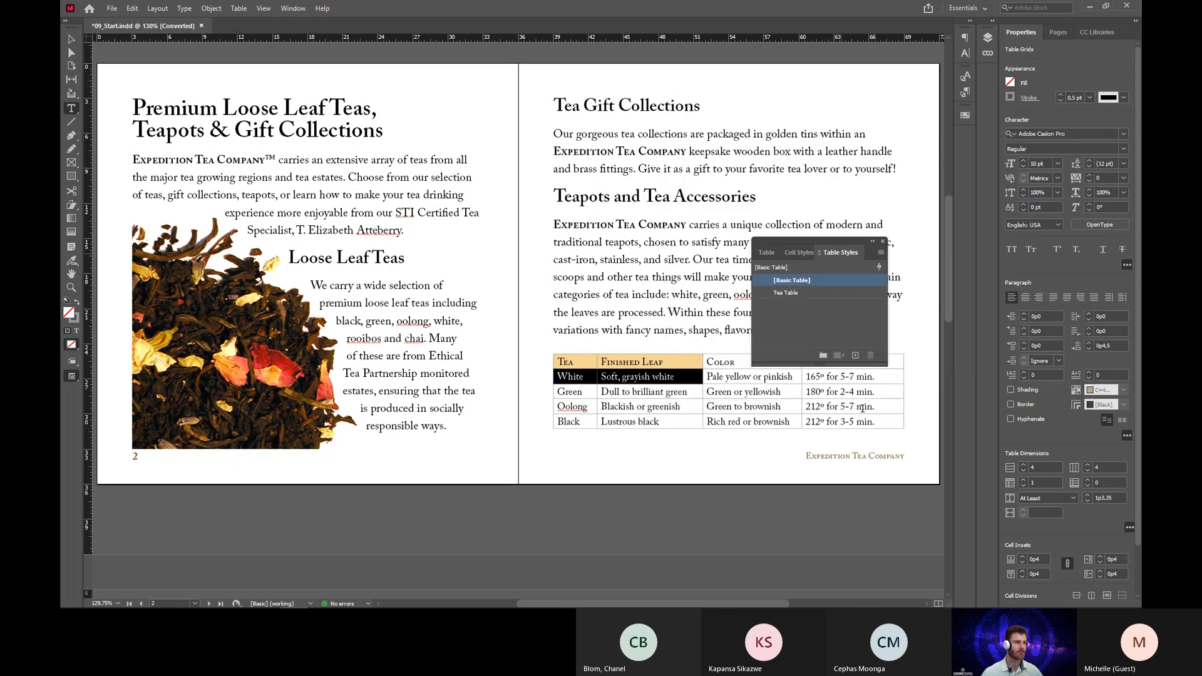
Apply the Tea Table style to the brewing table and move the Table Styles panel clear of the table.
left_click(818, 293)
key("ctrl+z")
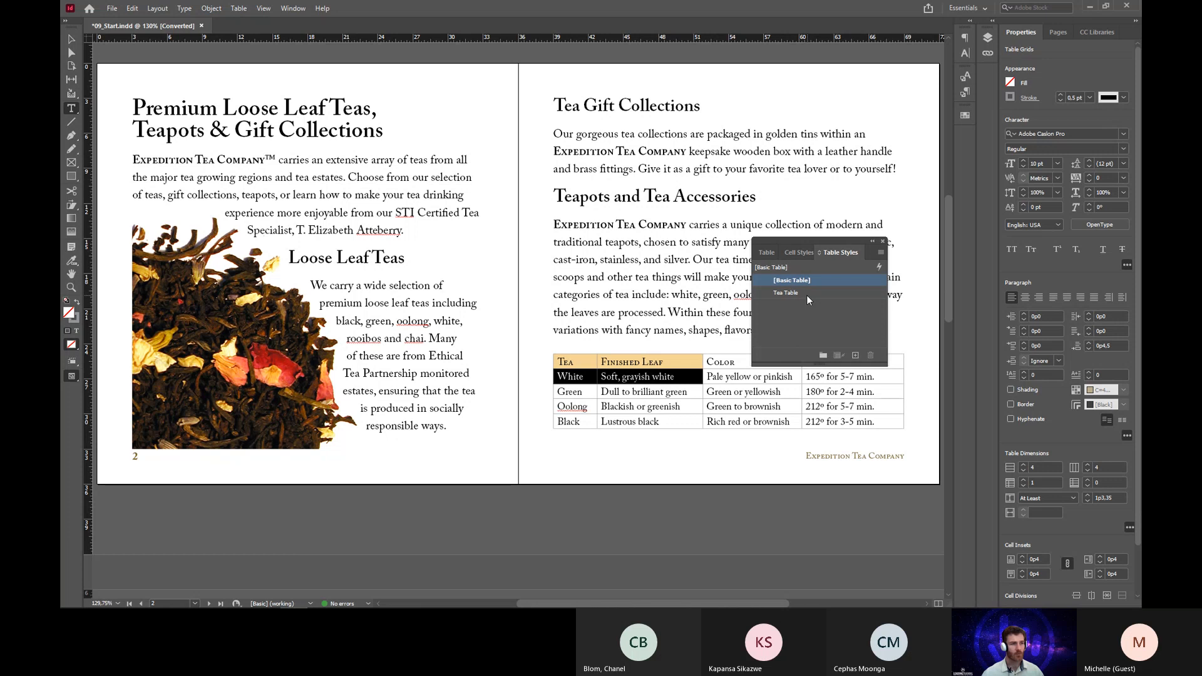
left_click(665, 391)
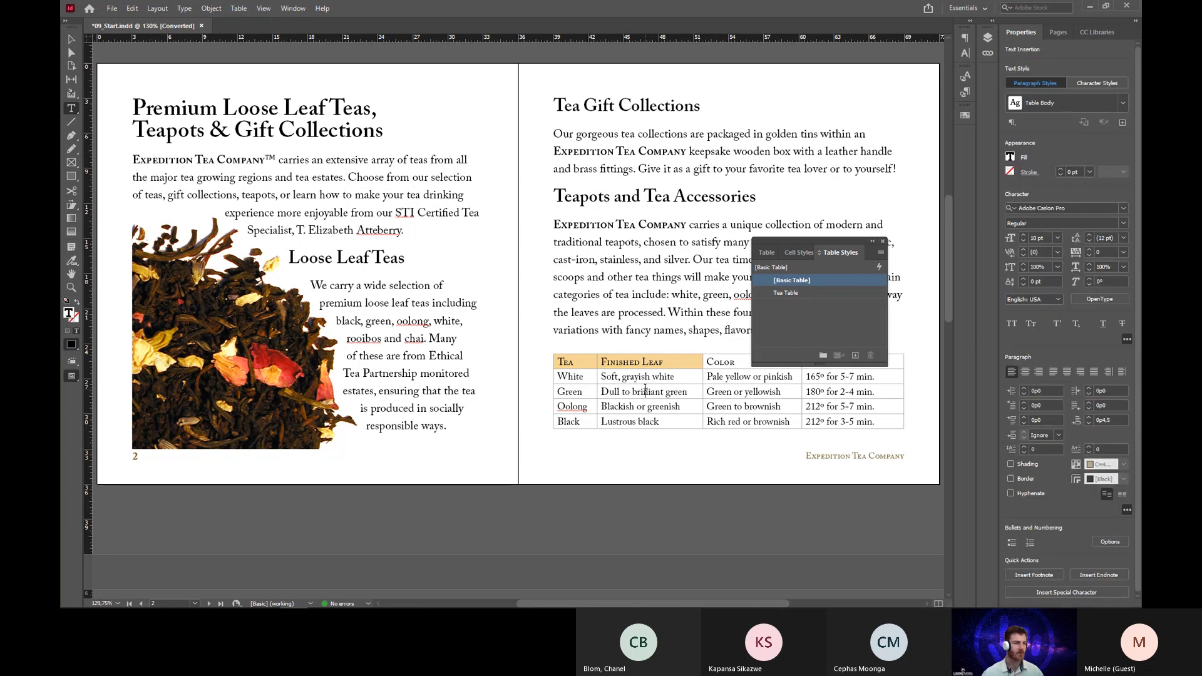
left_click(811, 294)
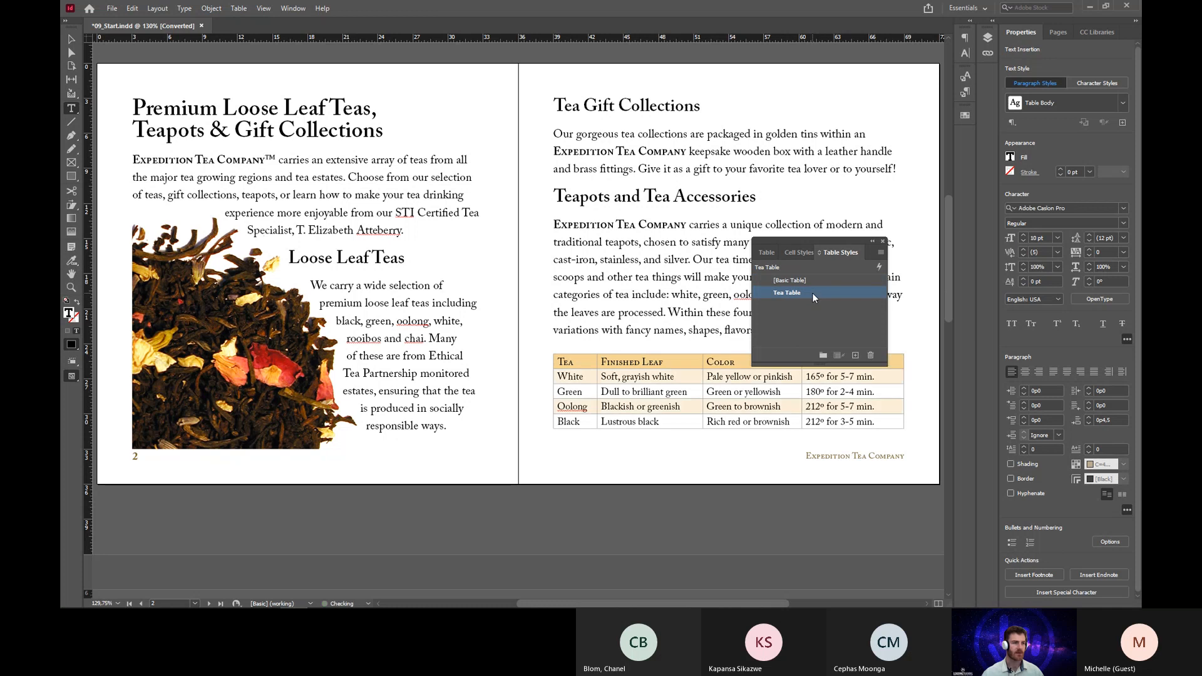
left_click_drag(812, 242, 820, 174)
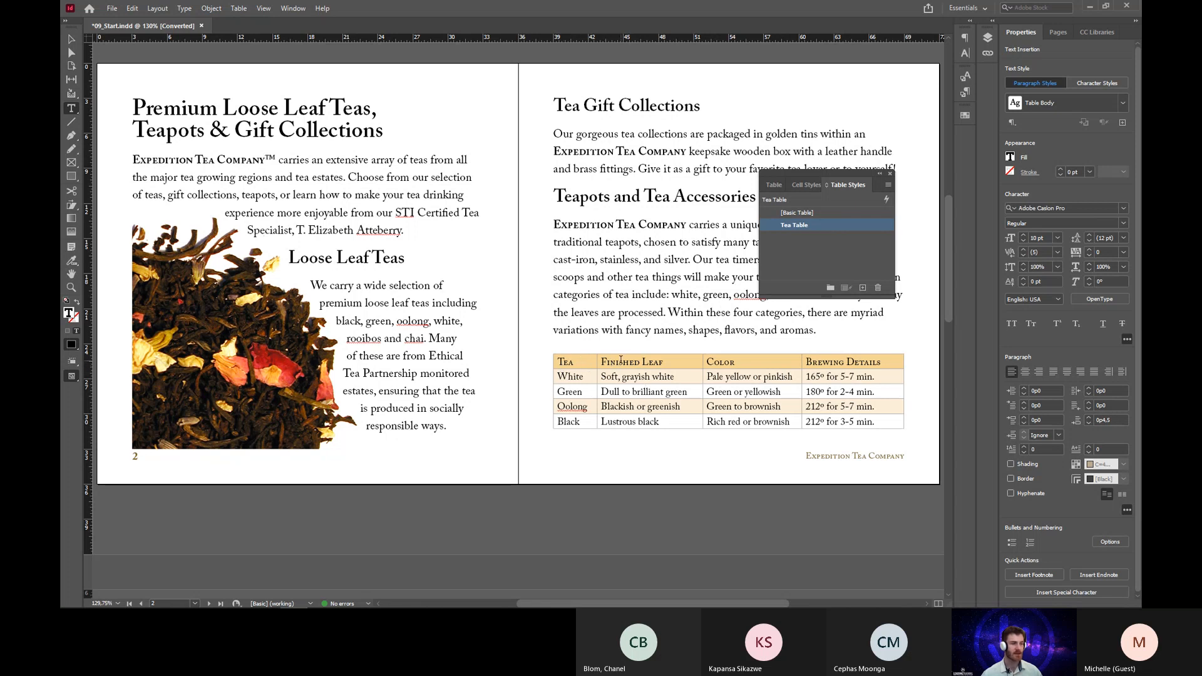
Check the paragraph style used in the brewing table's header cells, and close the floating Table Styles panel.
left_click(656, 361)
left_click(572, 362)
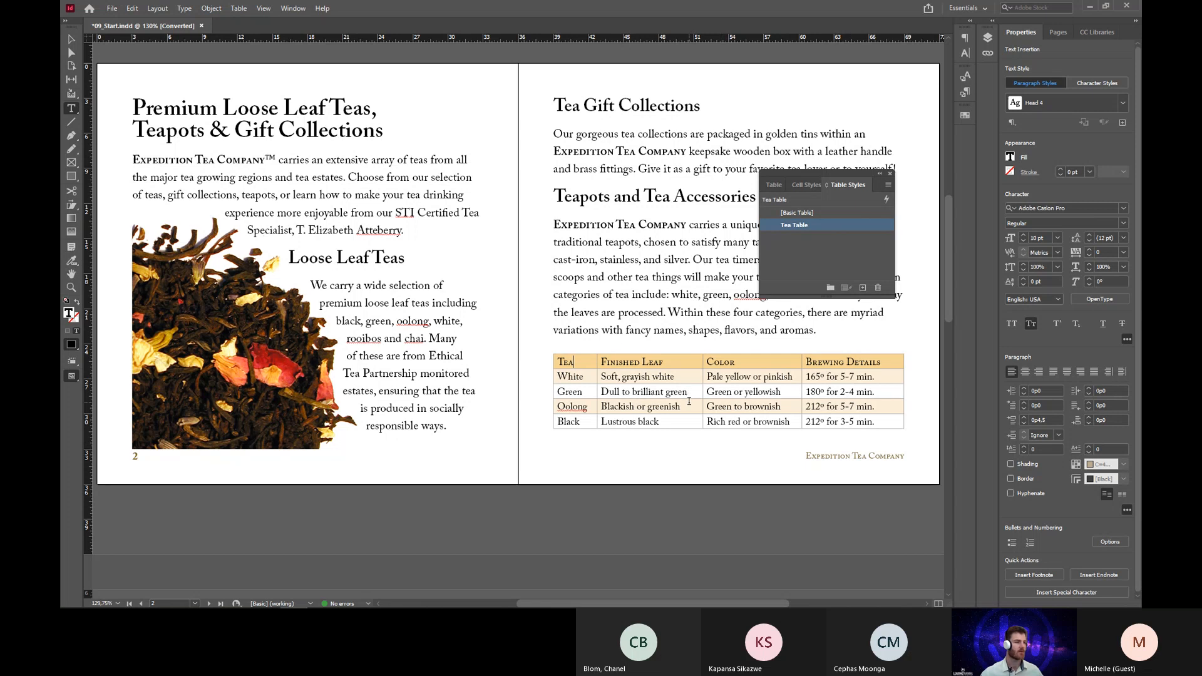
scroll(667, 401, "down", 1)
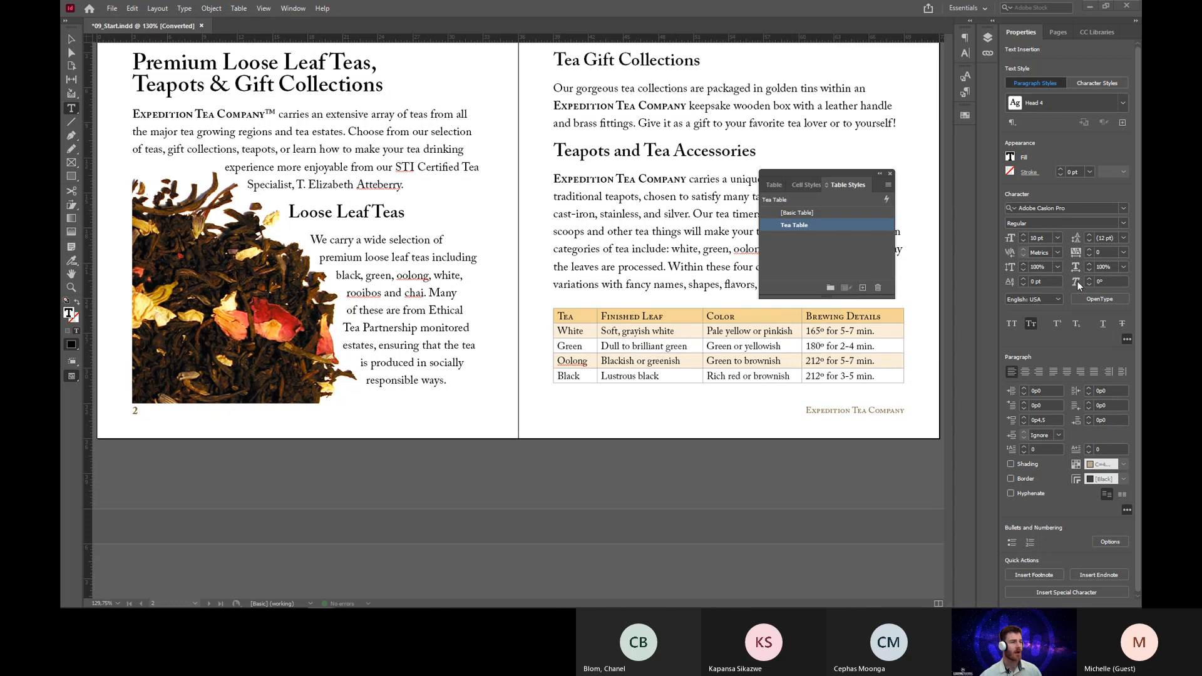
scroll(544, 237, "up", 3)
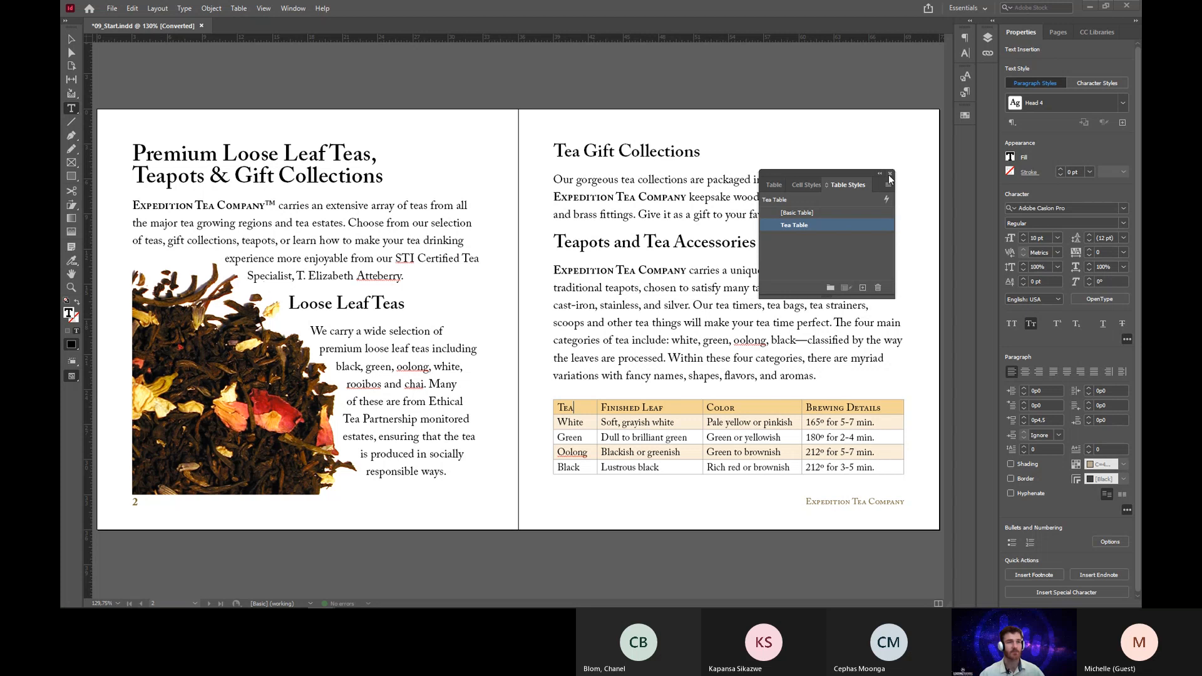
left_click(1092, 32)
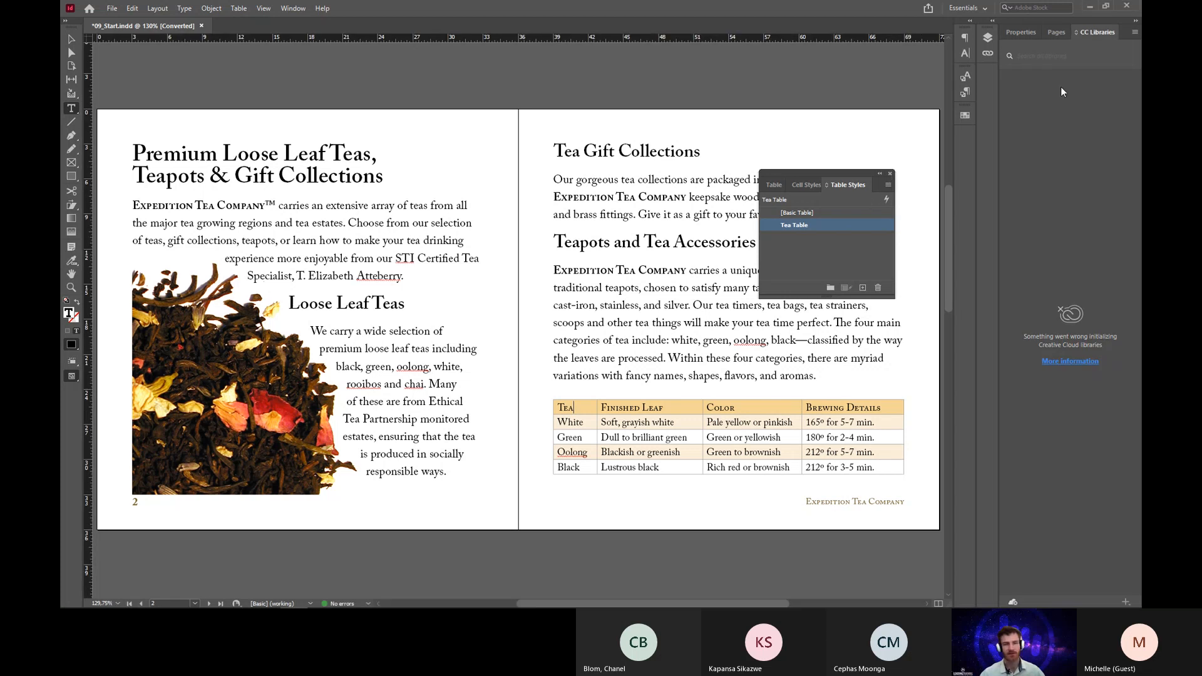
left_click(889, 173)
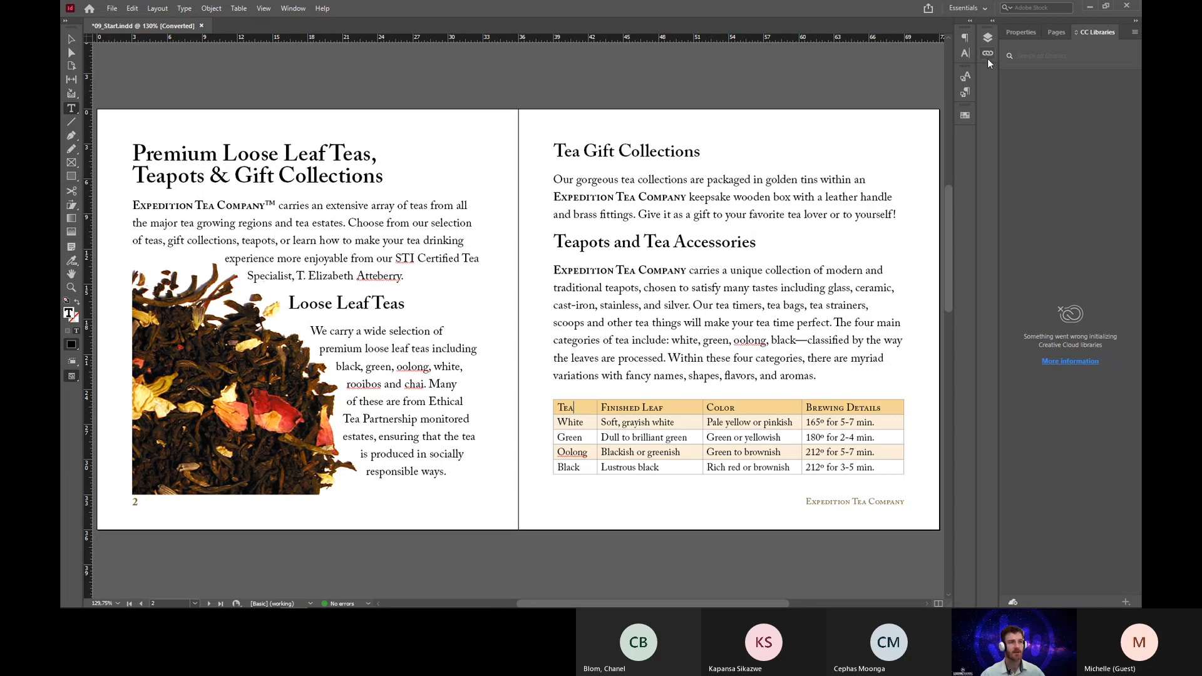
Look through the document's paragraph styles and start loading paragraph styles from the 09_End file.
left_click(965, 92)
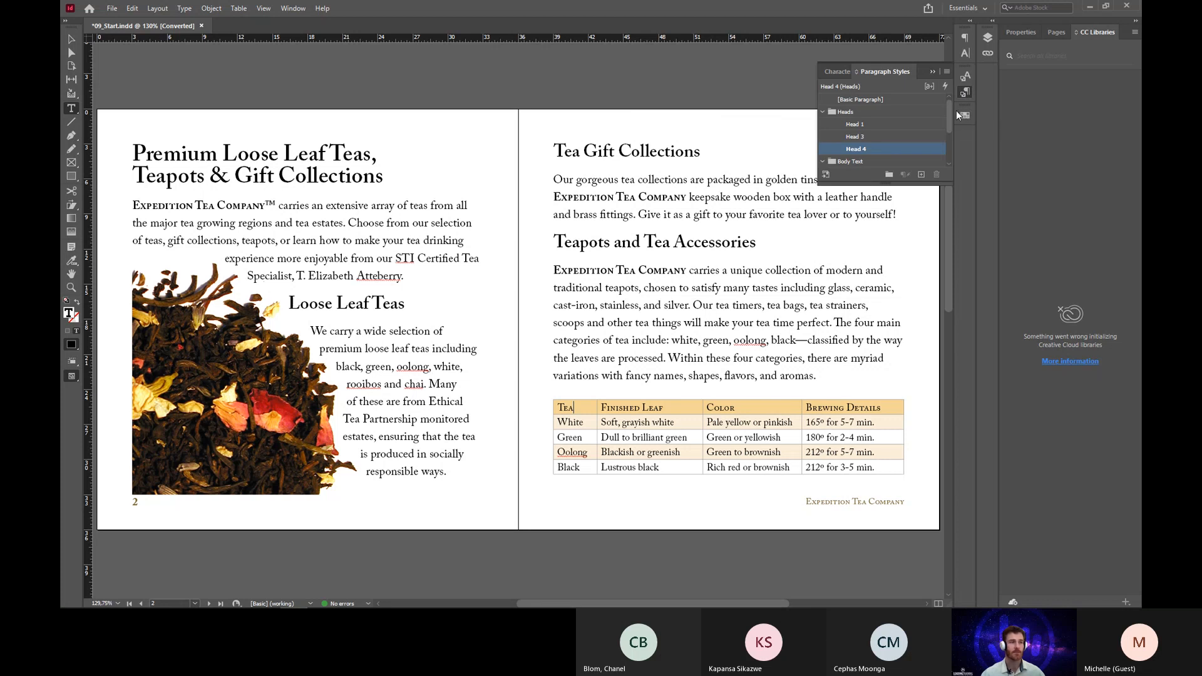
left_click_drag(952, 117, 951, 129)
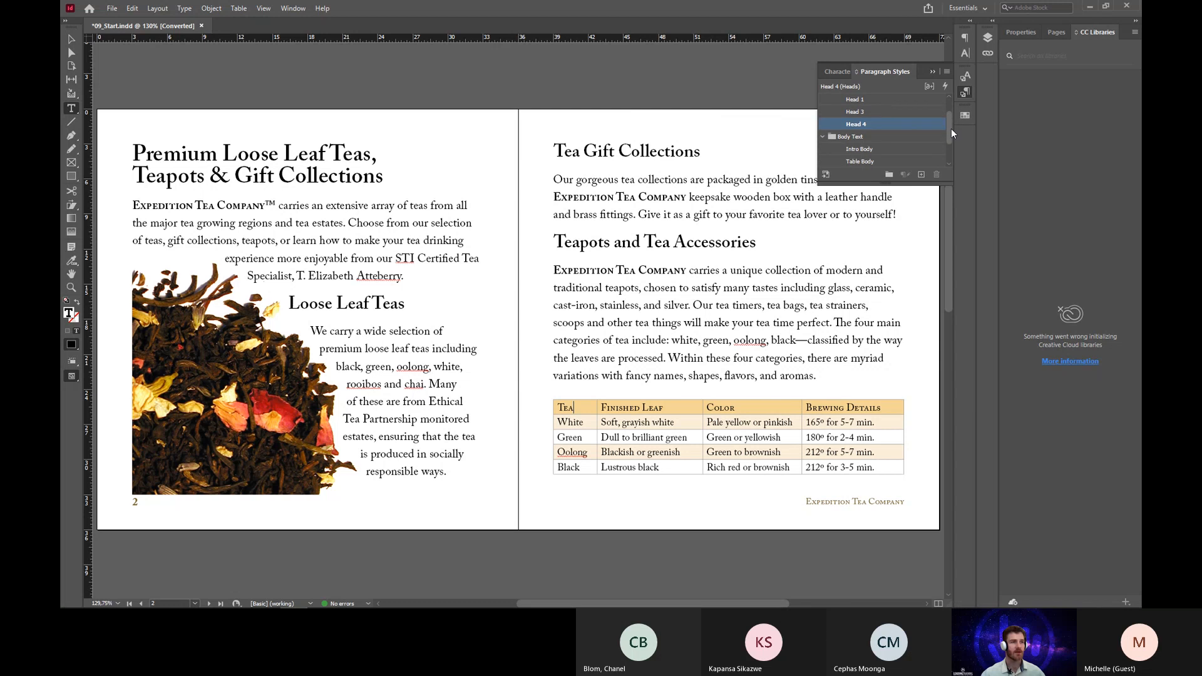
left_click(964, 94)
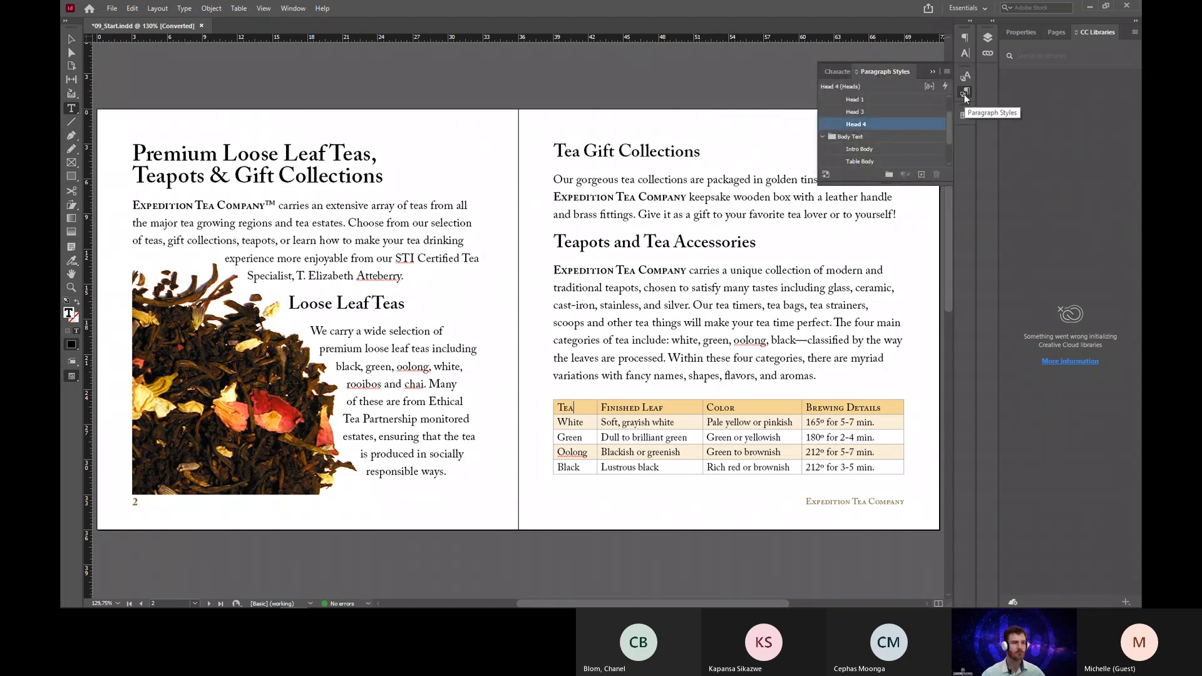
left_click_drag(948, 127, 947, 140)
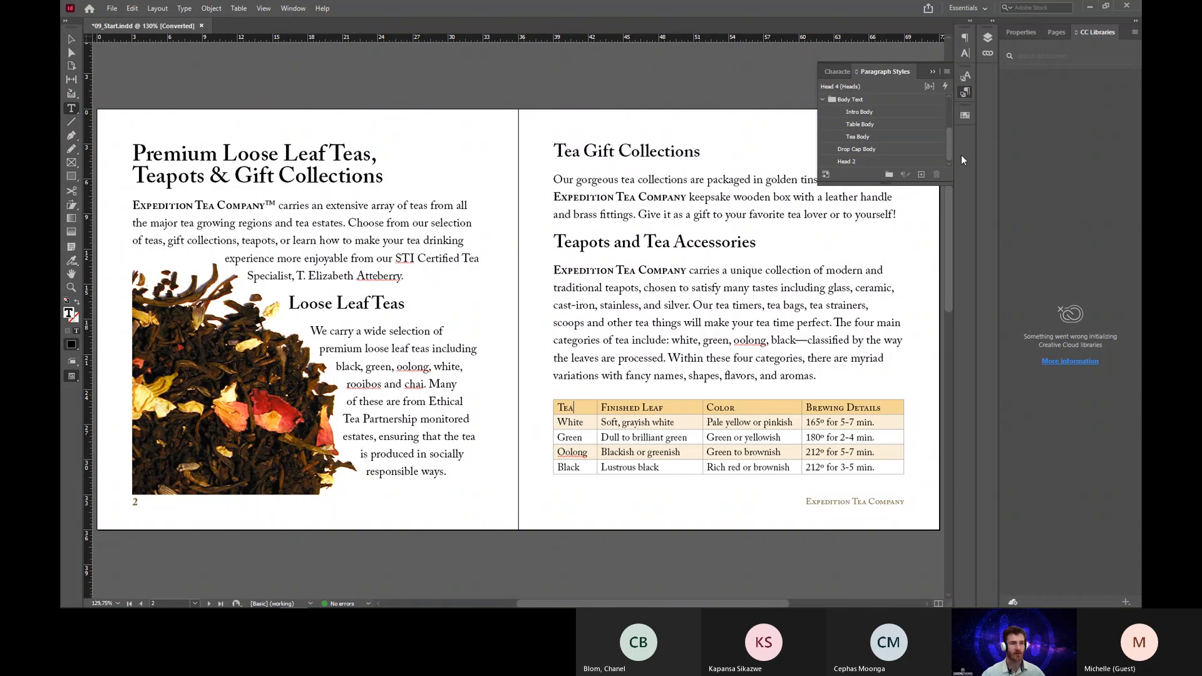
left_click_drag(950, 141, 952, 122)
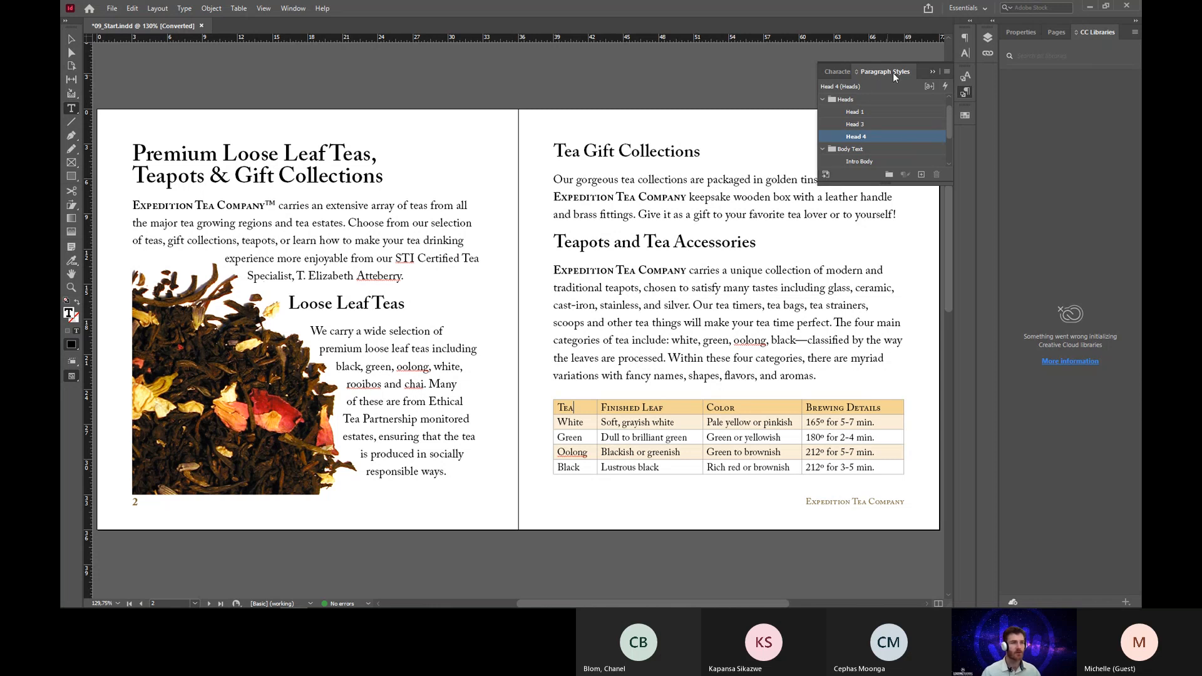
left_click(947, 72)
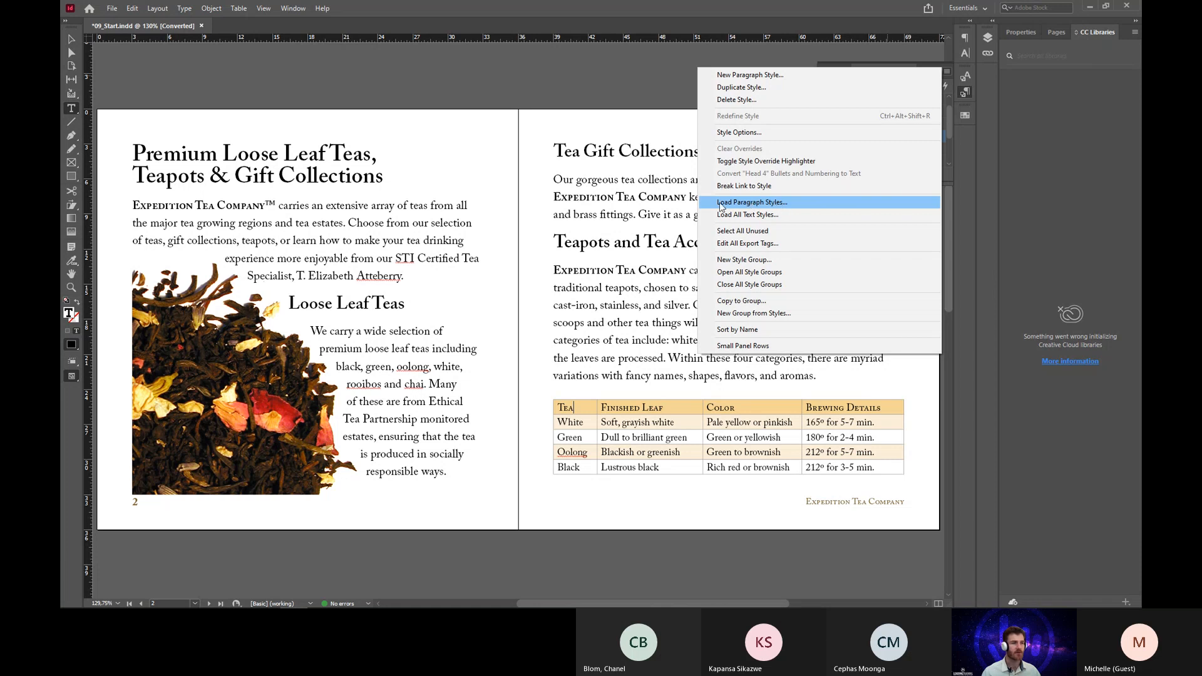
left_click(778, 202)
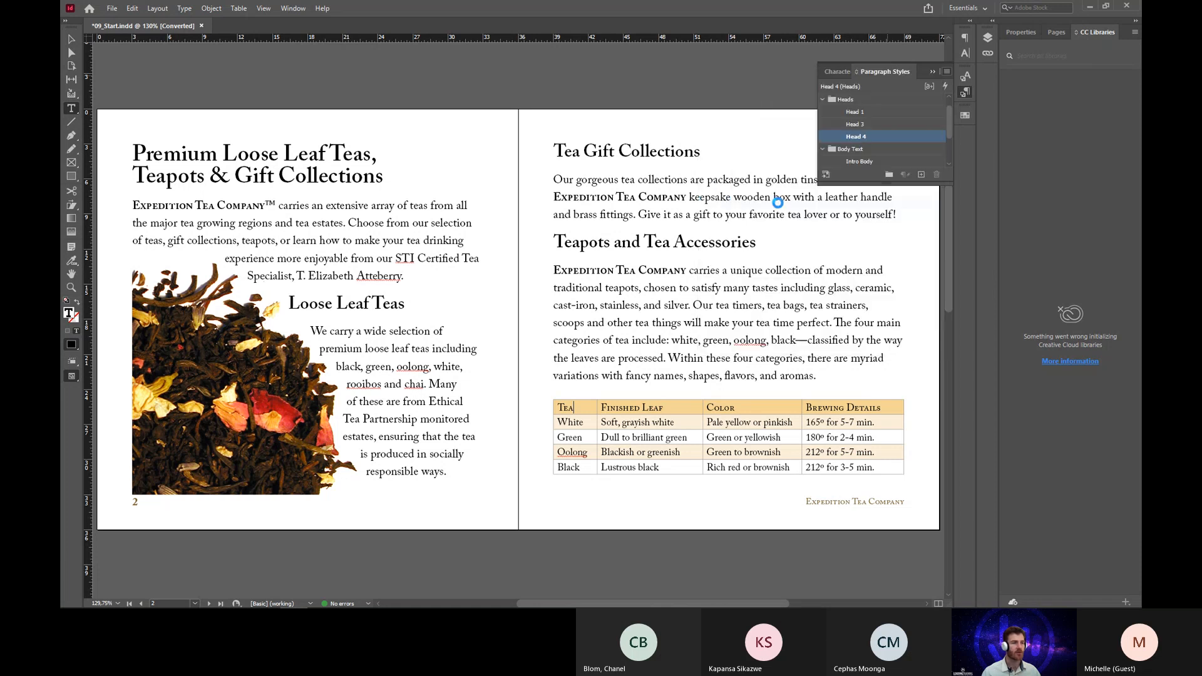
key("ctrl+o")
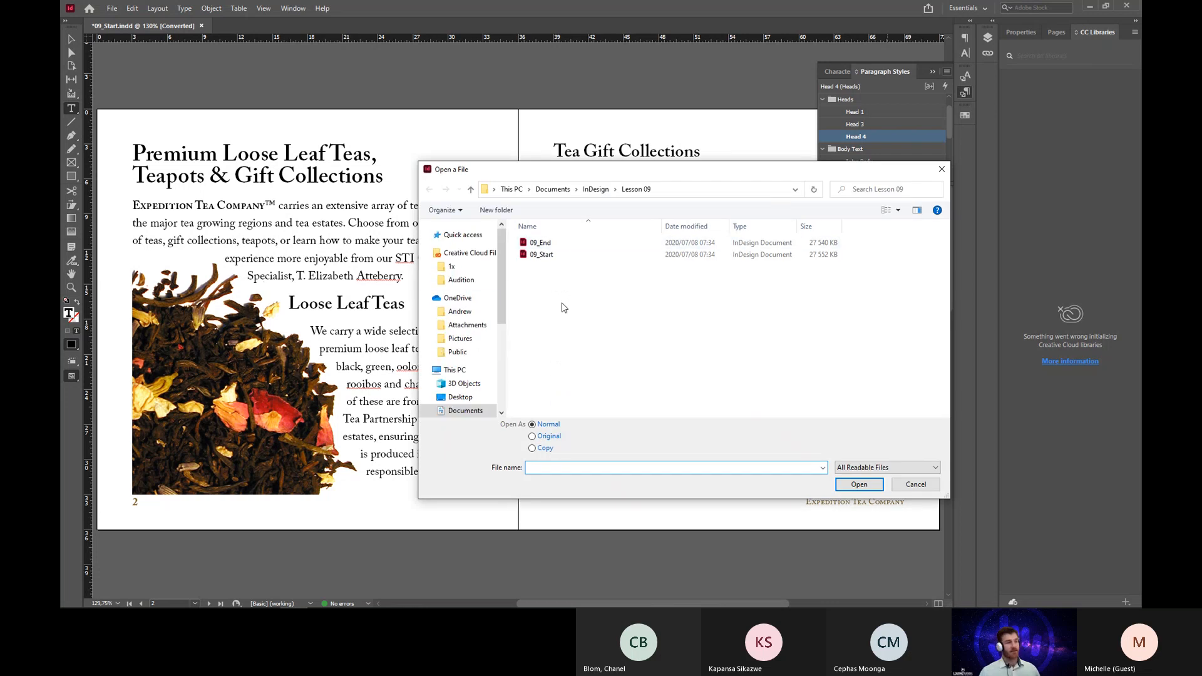
left_click(548, 245)
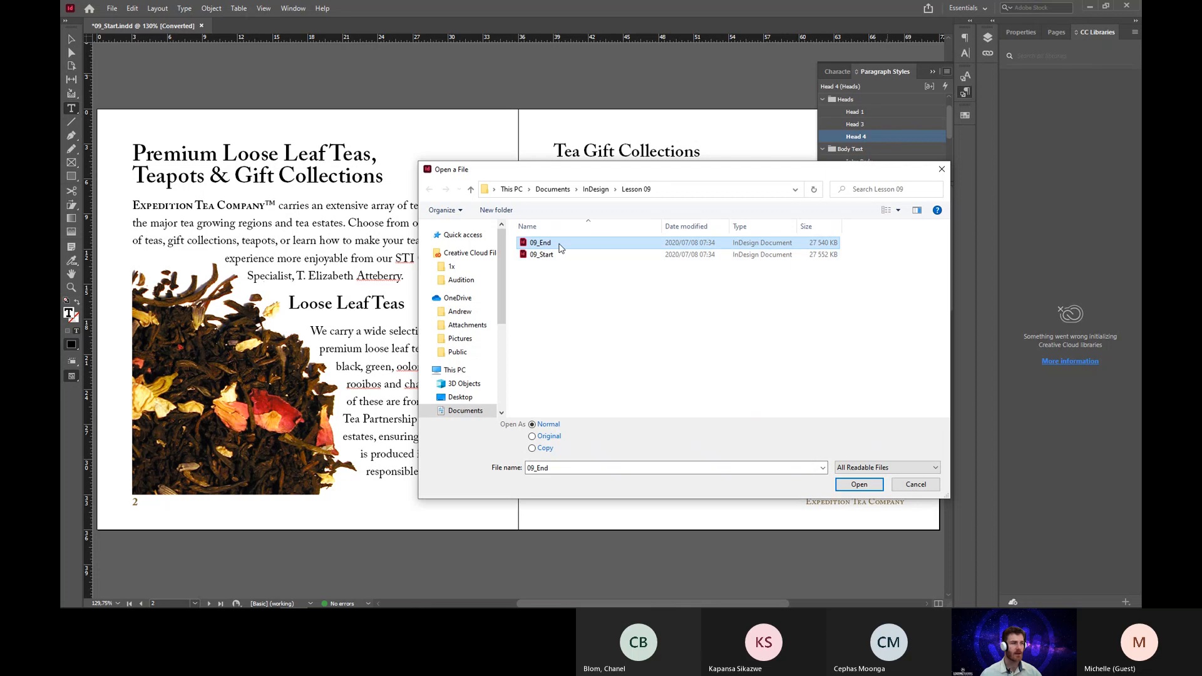
left_click(859, 486)
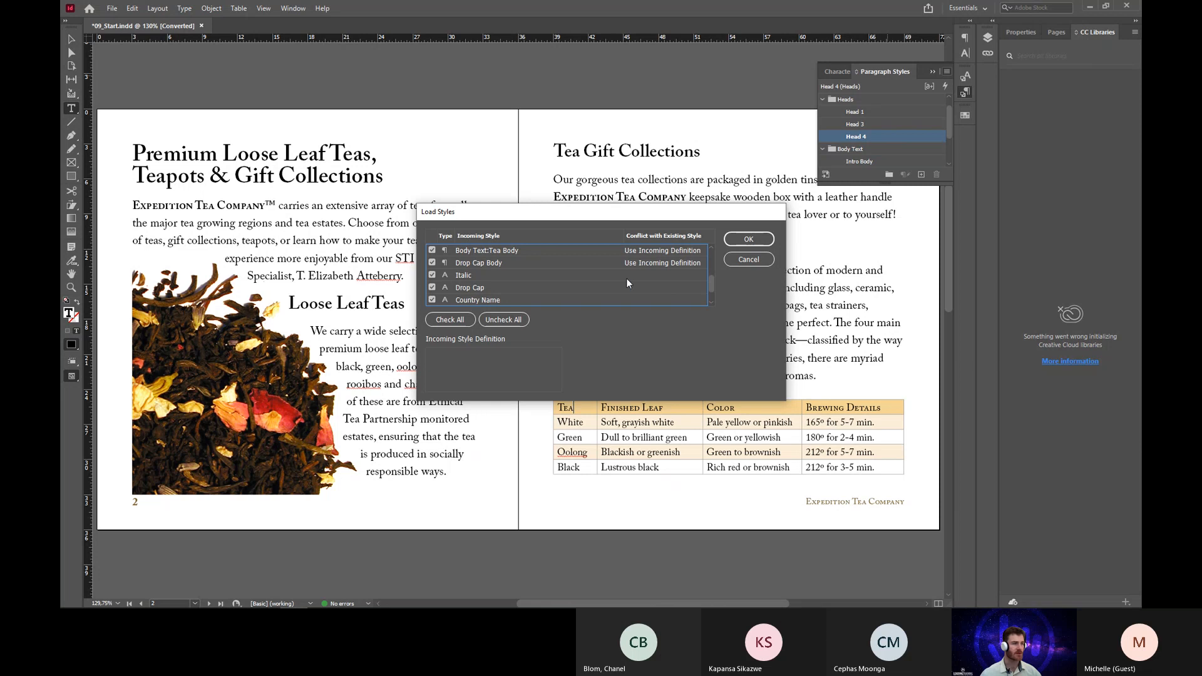
Deselect all incoming styles, include only Drop Cap Body with its Italic and Drop Cap character styles, and load them.
mouse_move(711, 268)
left_mouse_down()
mouse_move(711, 287)
mouse_move(709, 255)
mouse_move(702, 288)
left_mouse_up()
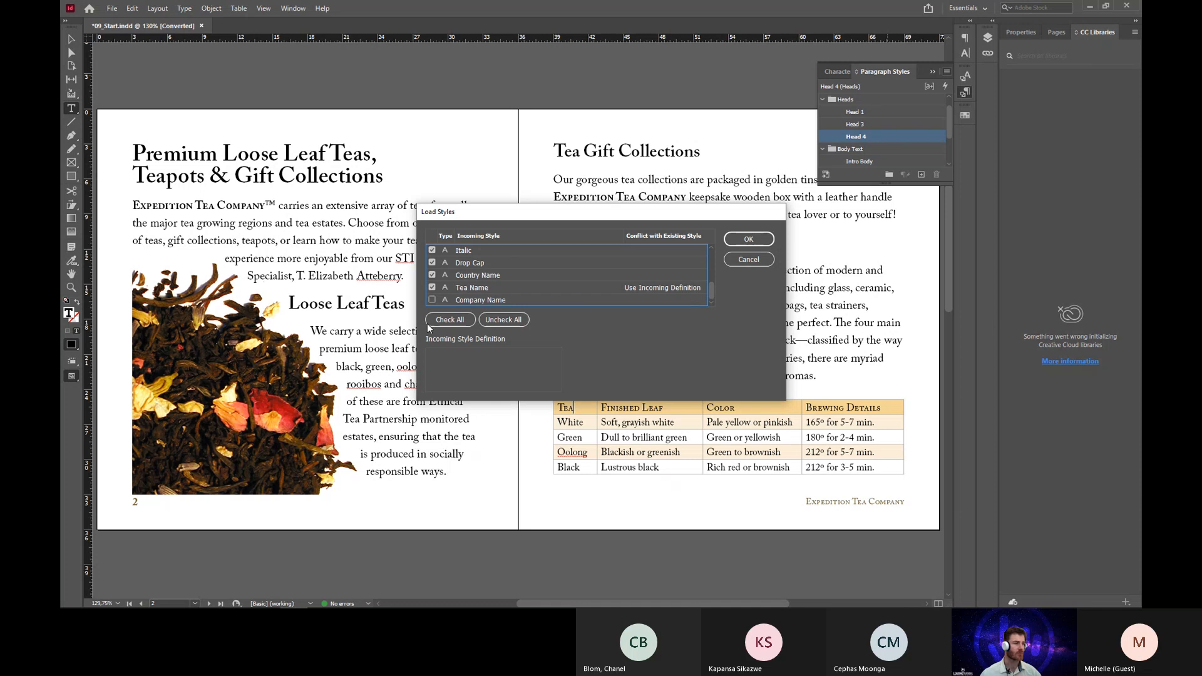
left_click(504, 320)
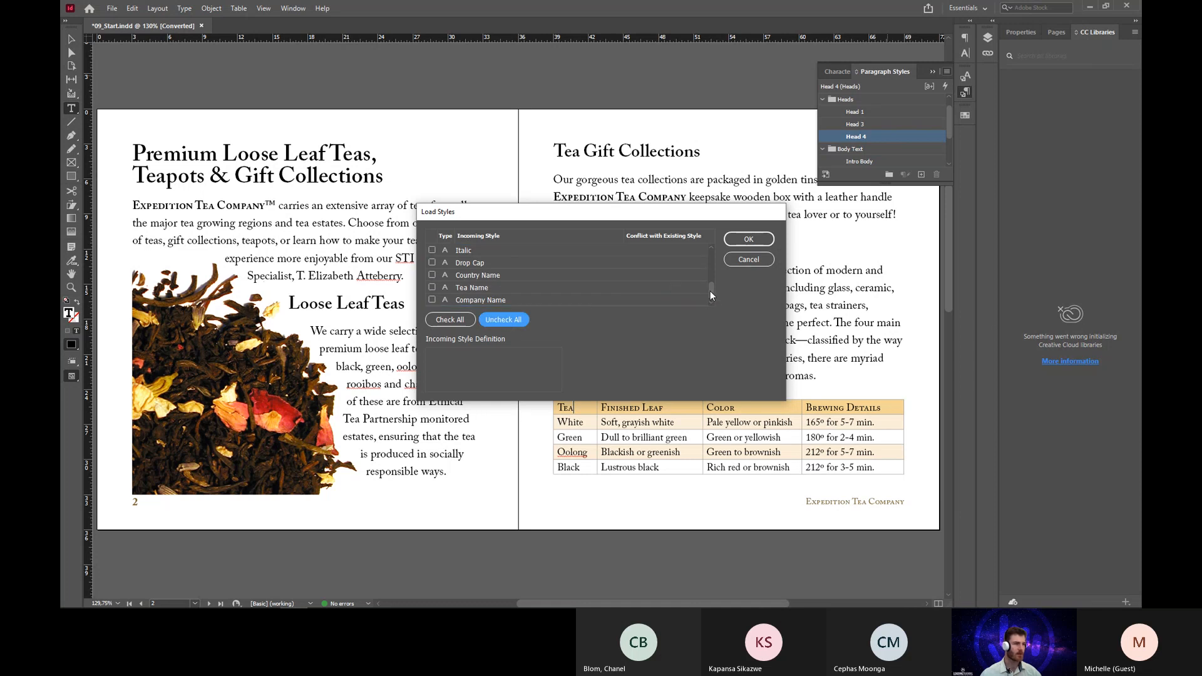
left_click_drag(710, 290, 708, 258)
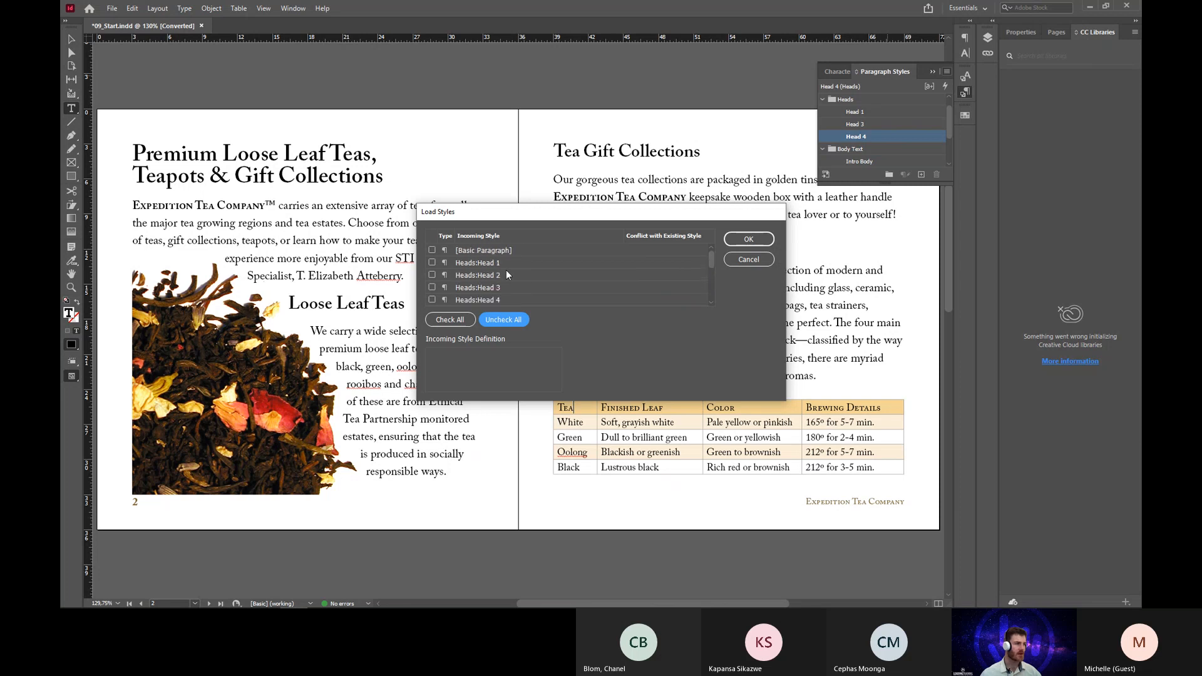
scroll(506, 274, "down", 4)
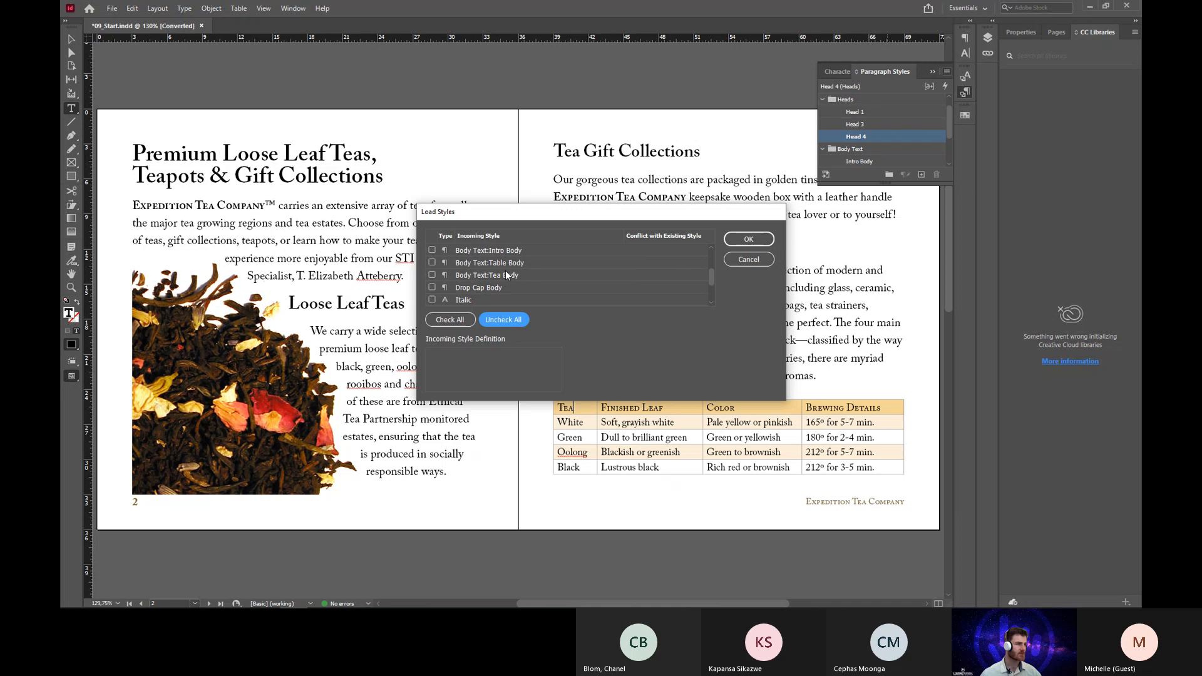
scroll(505, 273, "down", 1)
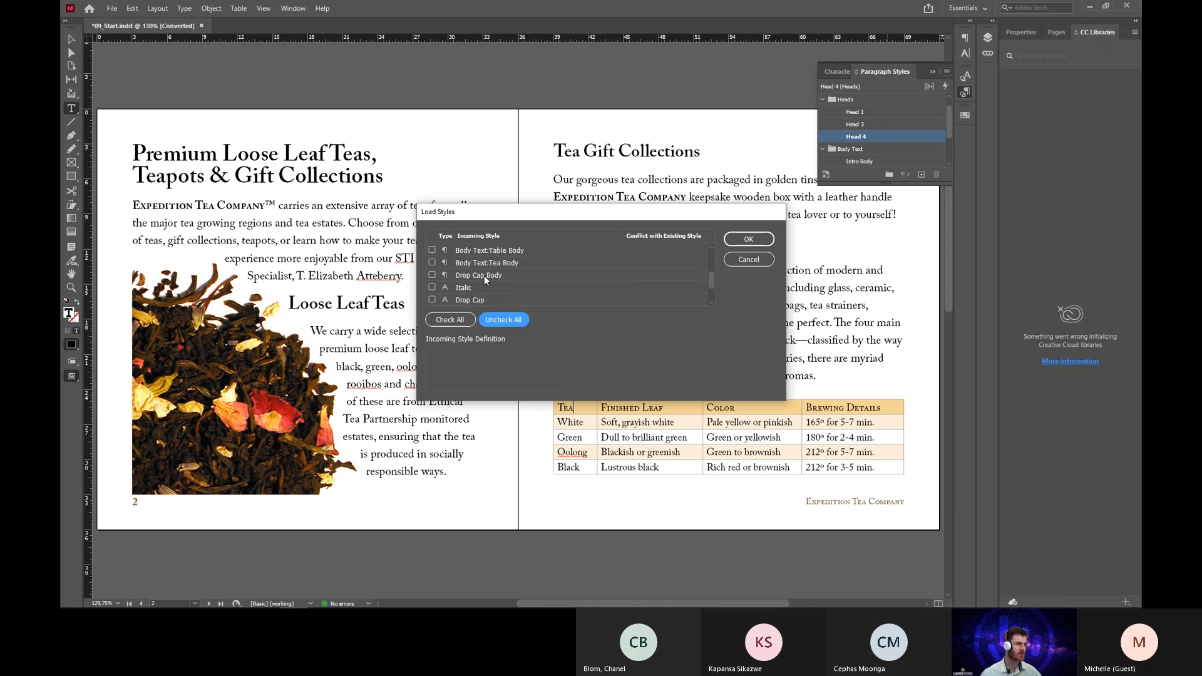
left_click(432, 276)
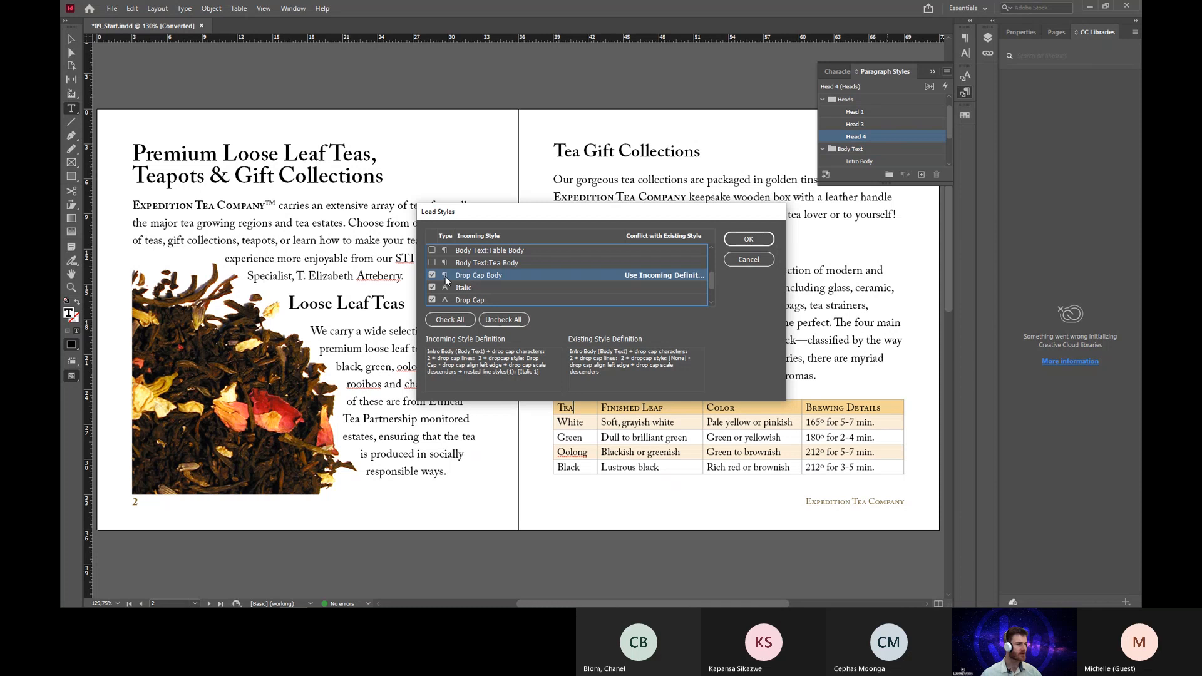
left_click(710, 303)
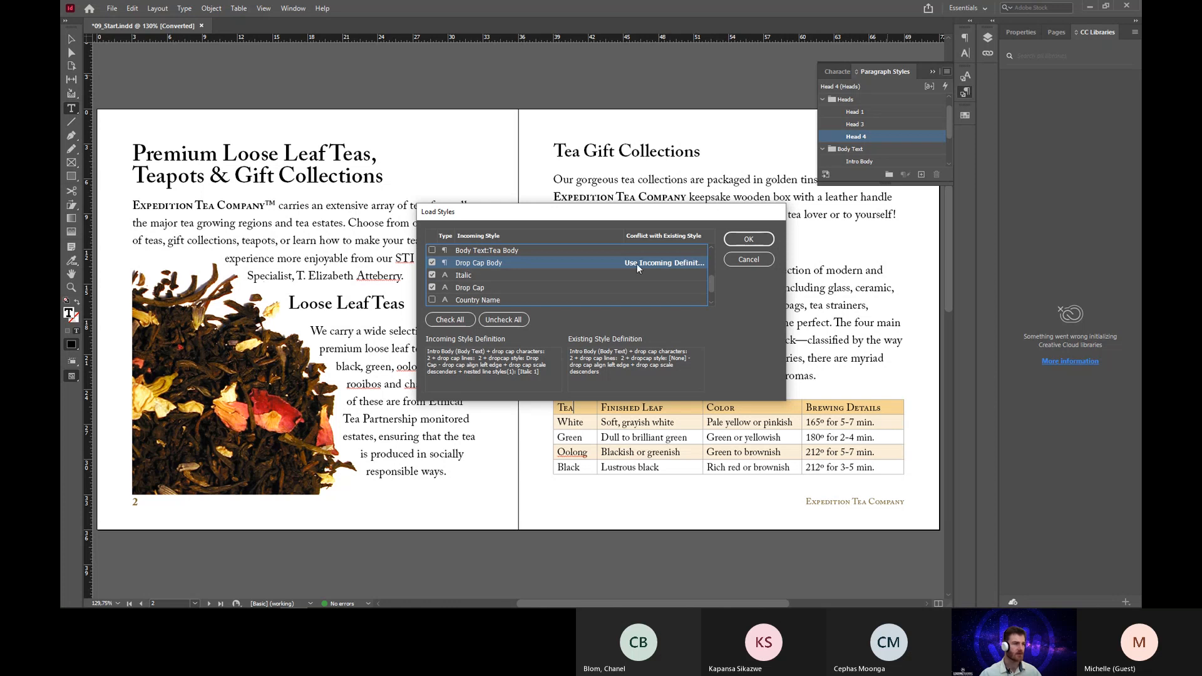
left_click(746, 241)
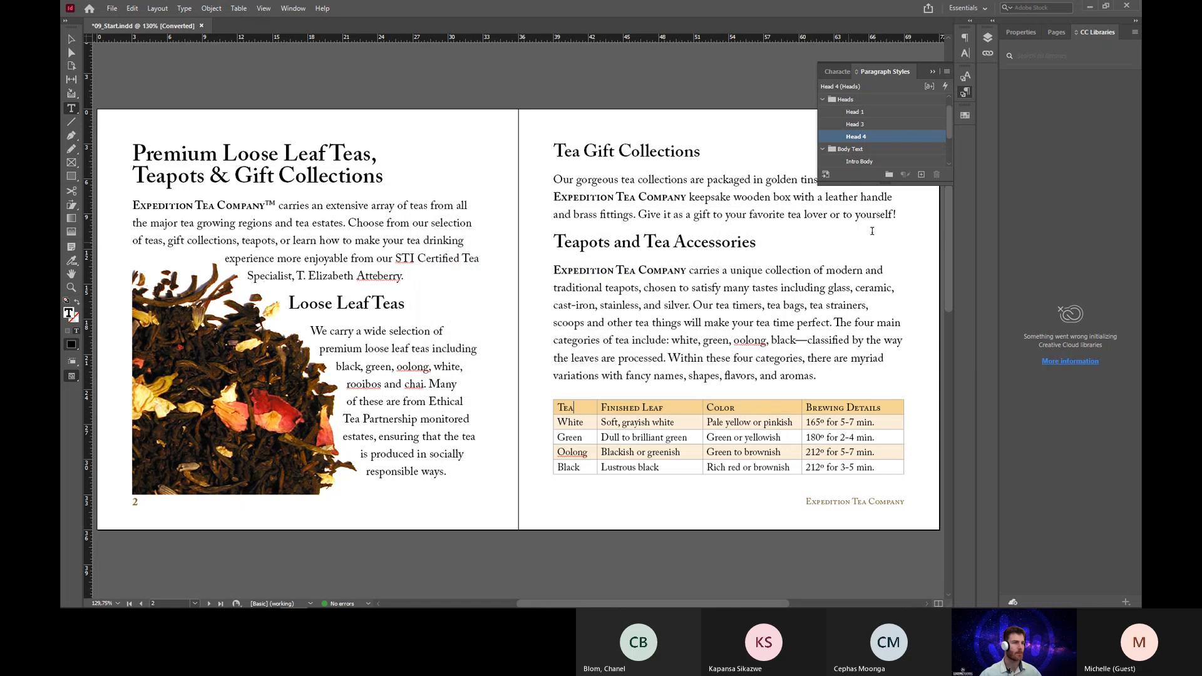
Enlarge the Paragraph Styles panel and apply Drop Cap Body to the paragraph under Loose Leaf Teas.
left_click_drag(879, 183, 882, 240)
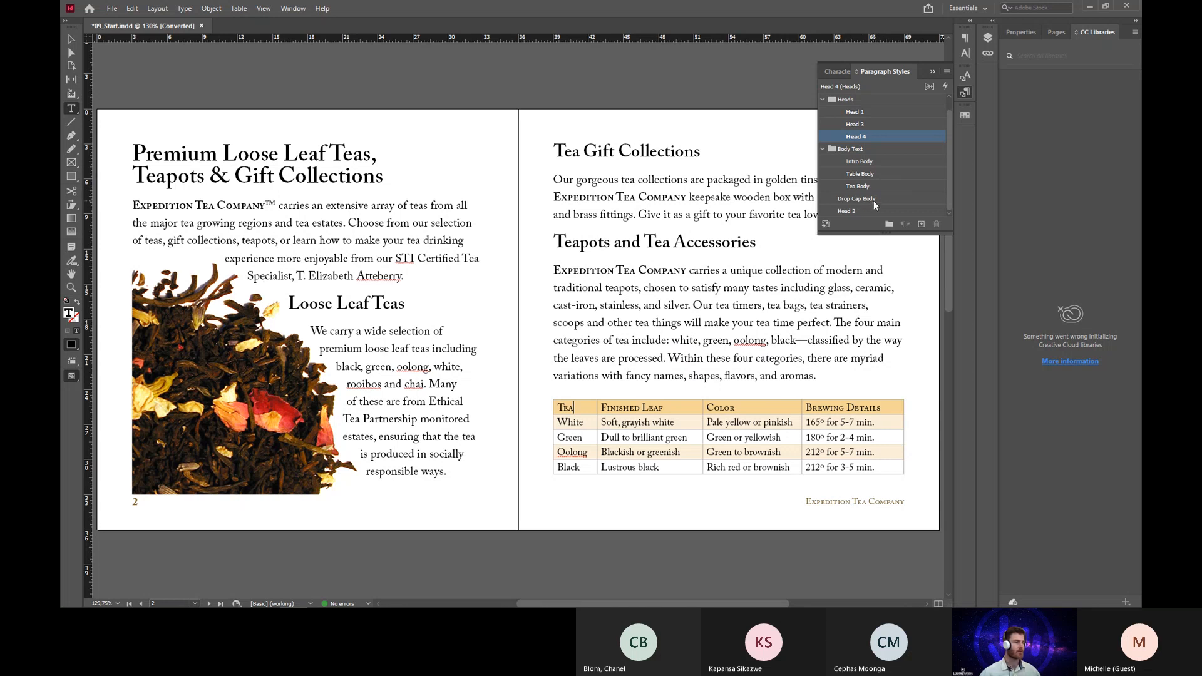
left_click(327, 331)
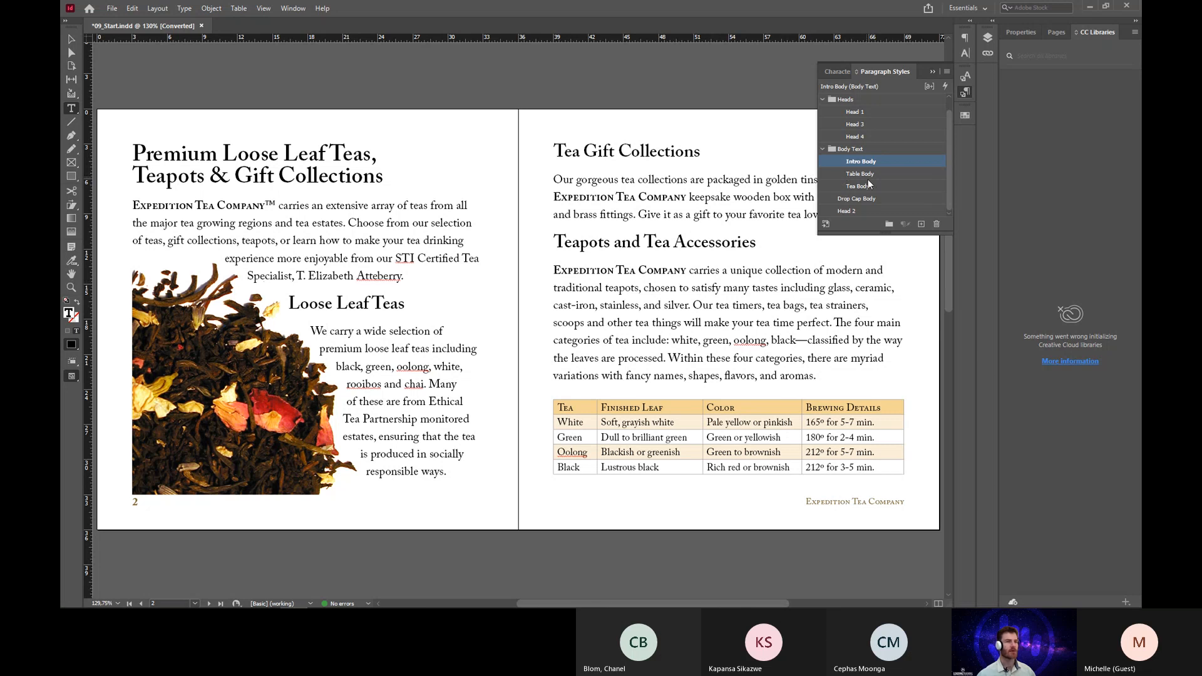
left_click(871, 199)
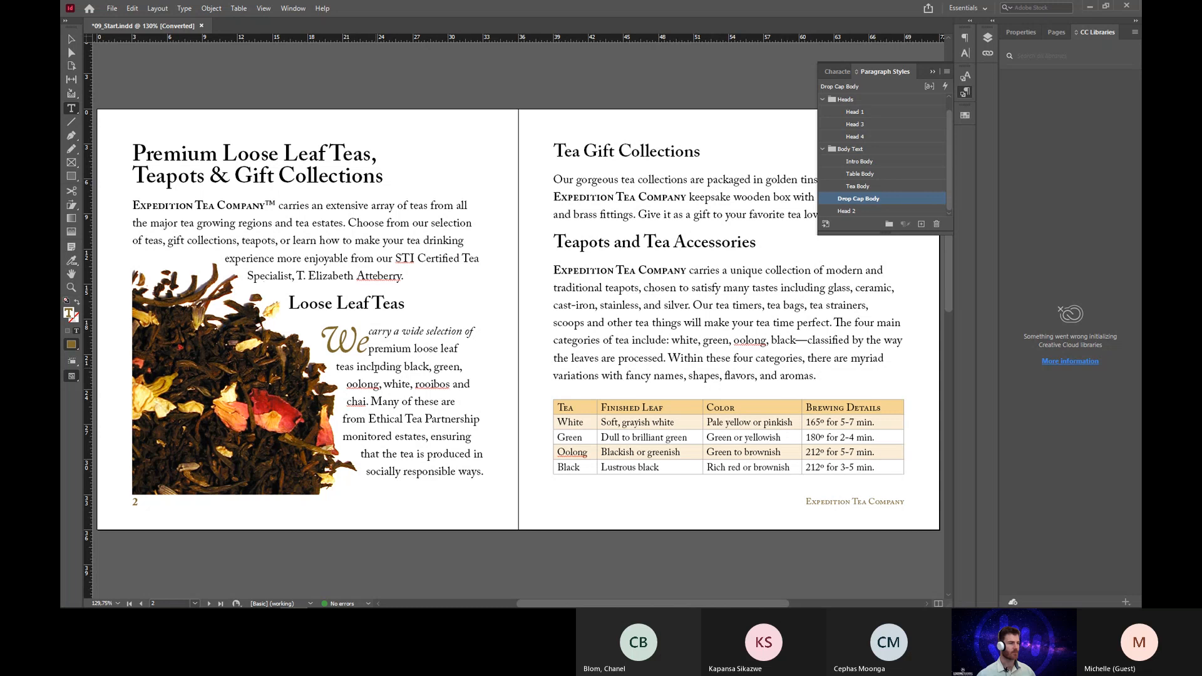
Examine the drop cap and nested line style settings of the Drop Cap Body paragraph style, and close its options.
left_click(369, 329)
double_click(914, 199)
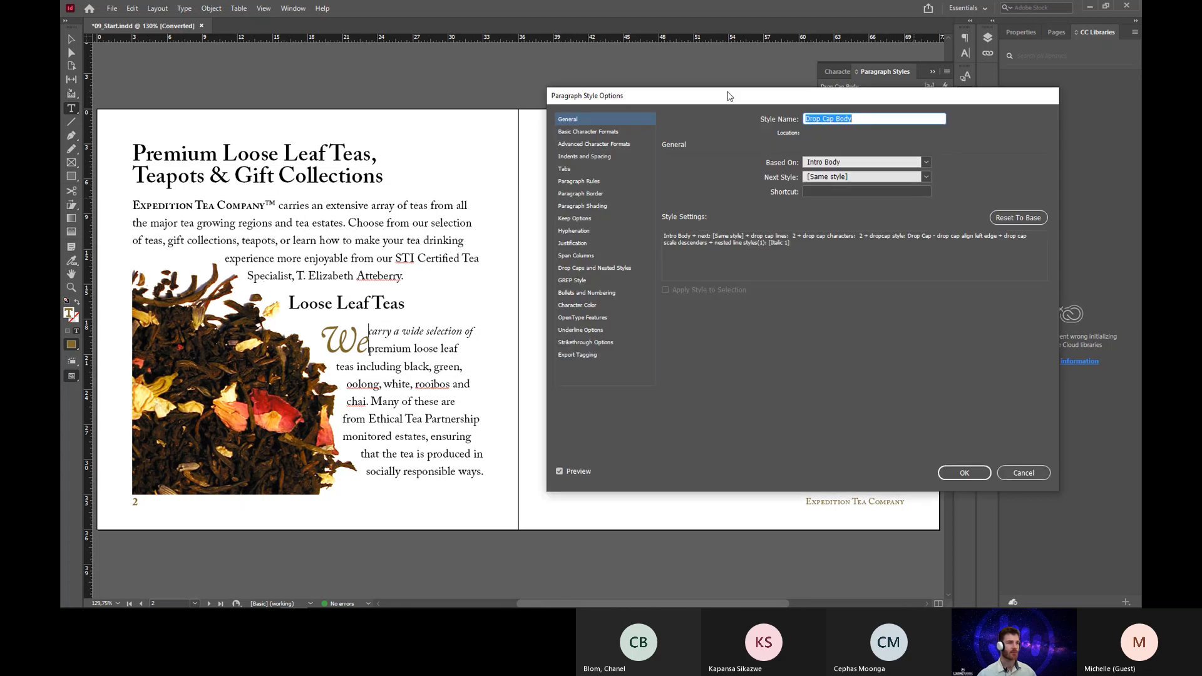
left_click_drag(729, 96, 663, 114)
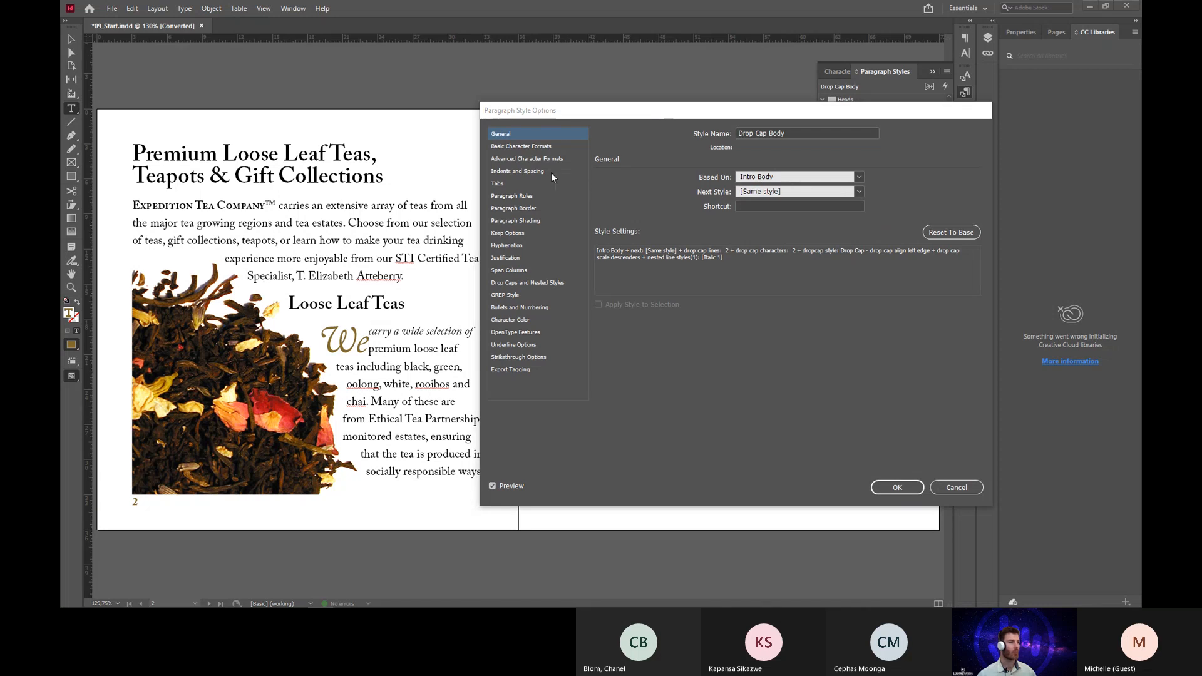
left_click(516, 280)
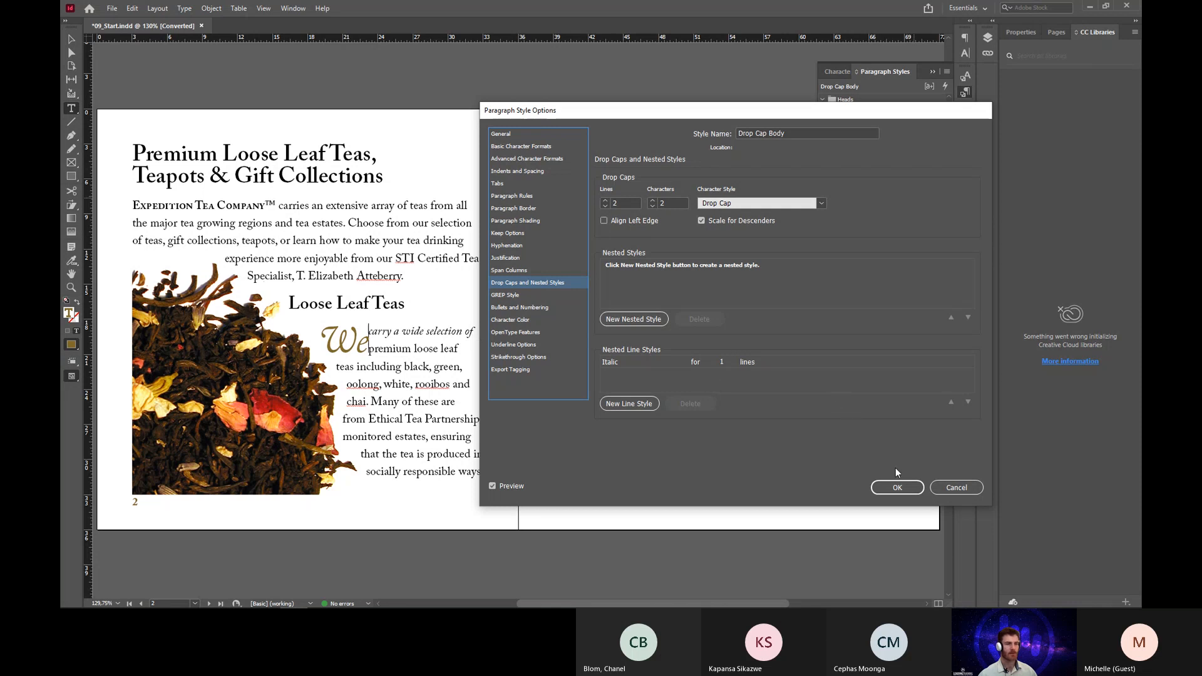
left_click(898, 488)
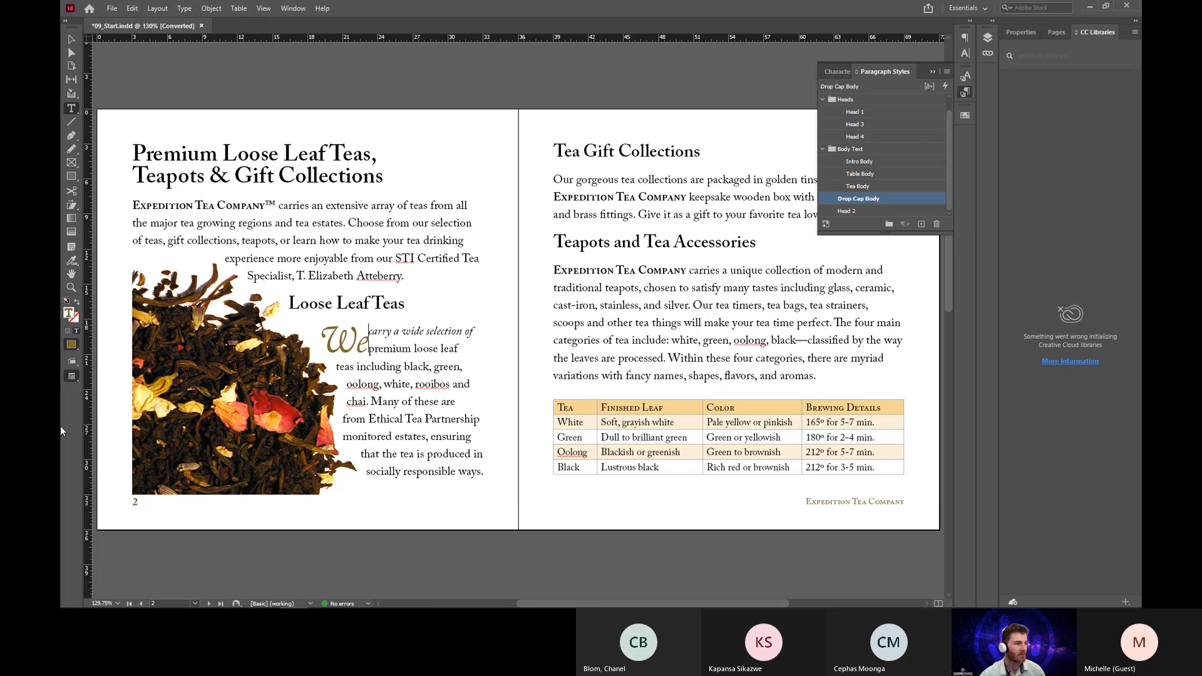
Look over the tea menu spreads once more and close the 09_Start.indd document.
scroll(501, 387, "down", 3)
scroll(501, 387, "down", 4)
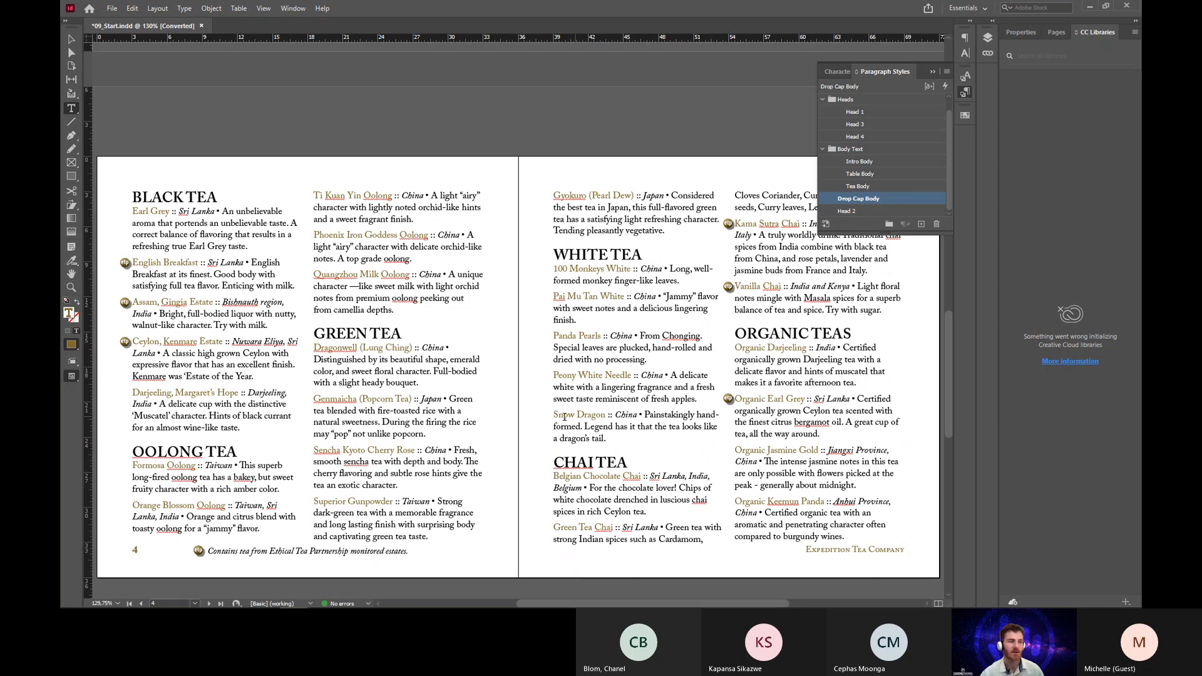
scroll(549, 442, "down", 2)
scroll(550, 442, "up", 8)
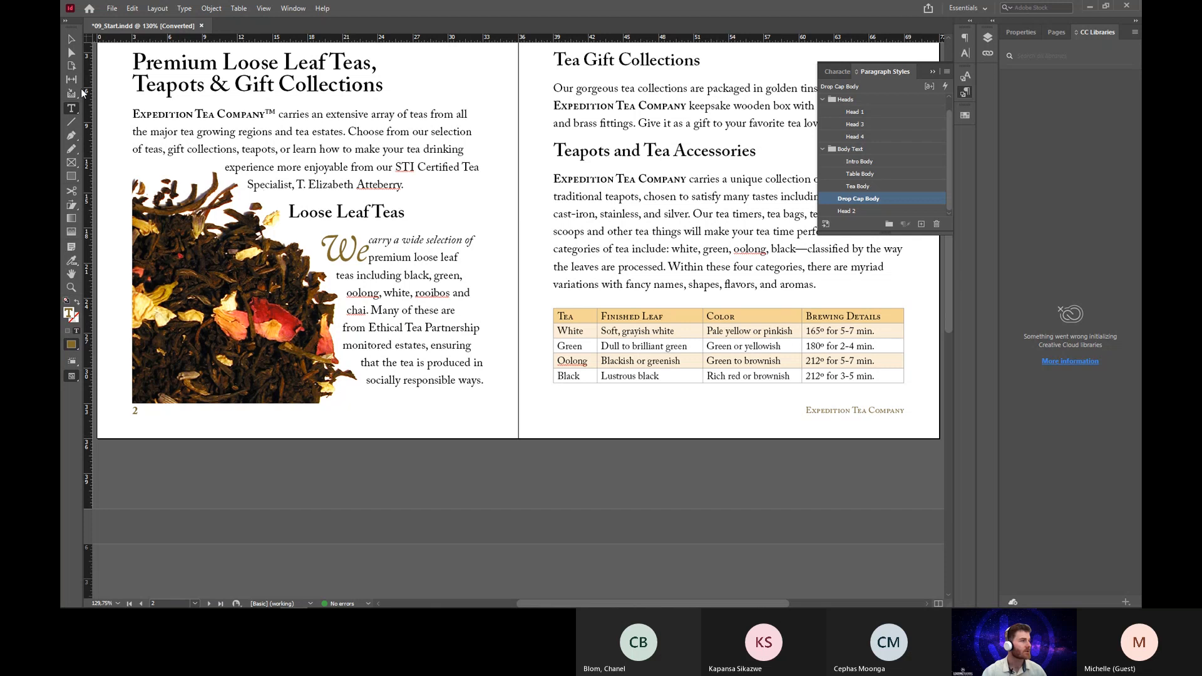
left_click(201, 27)
left_click(660, 326)
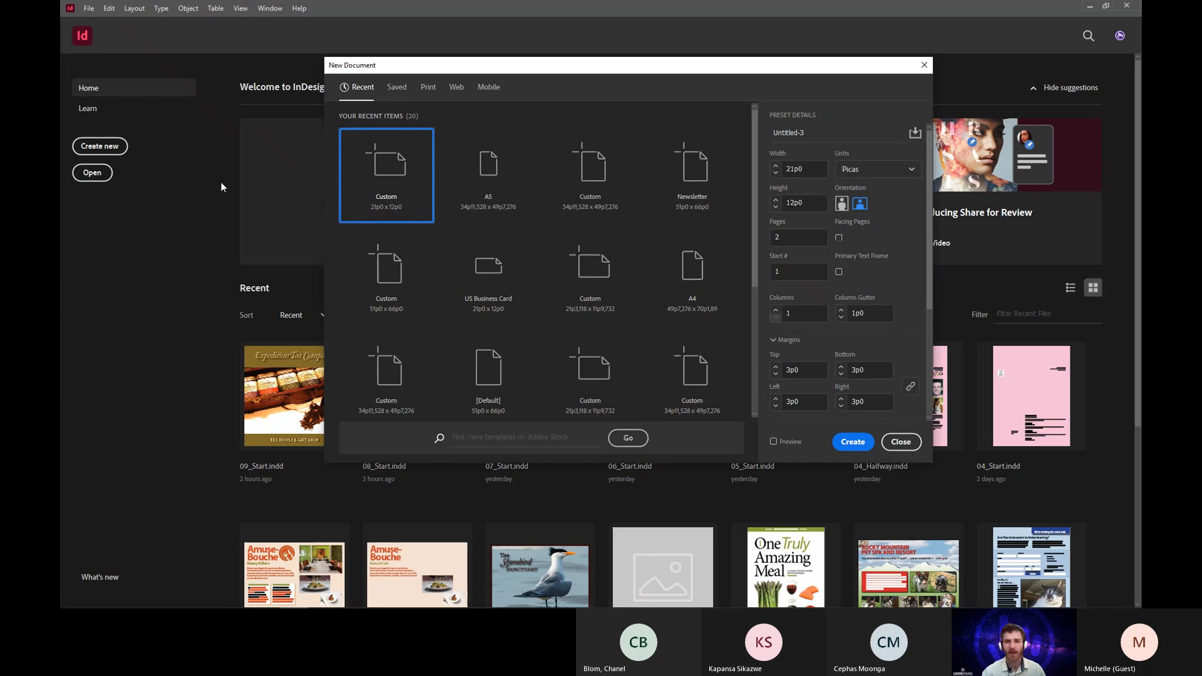
Choose the A4 preset for the new document and set its units to millimetres.
left_click(691, 274)
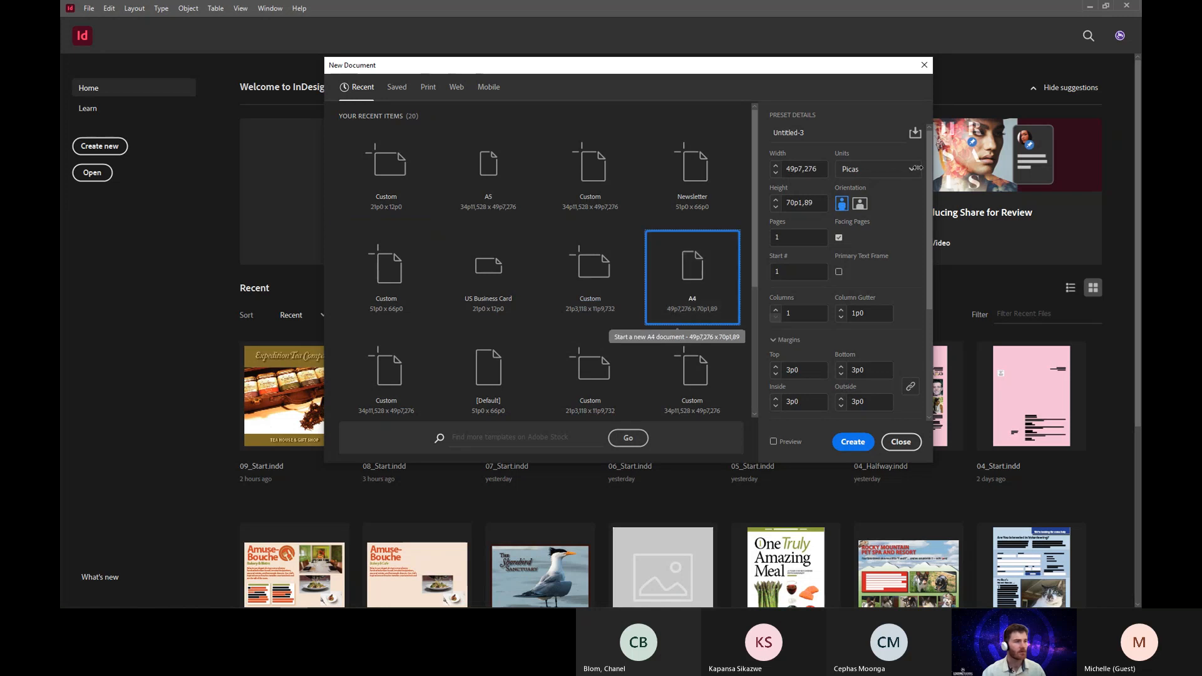
left_click(892, 172)
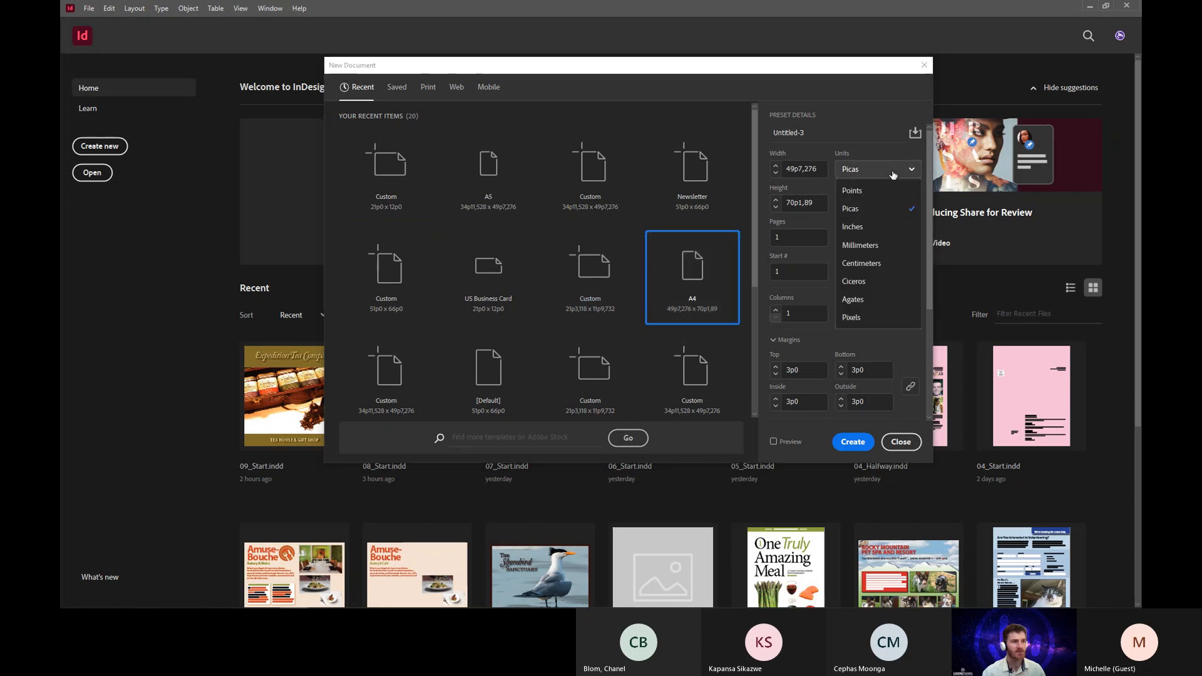
left_click(893, 245)
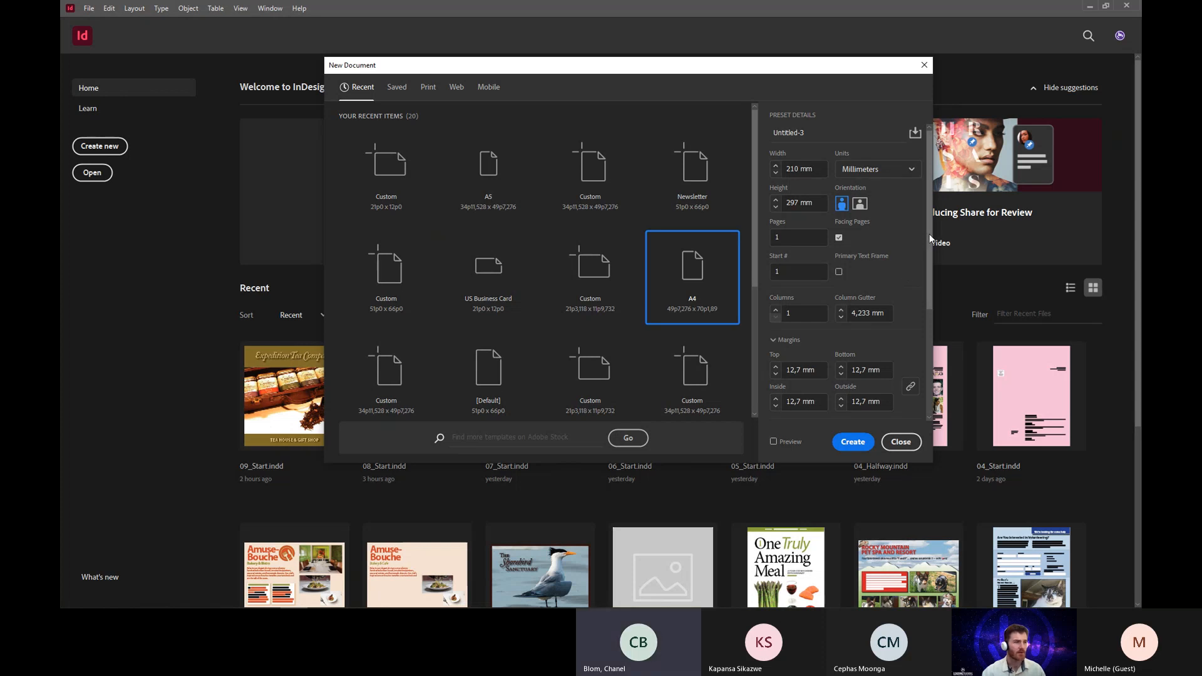
Set all four linked page margins to 20 mm and create the document.
left_click_drag(929, 234, 934, 299)
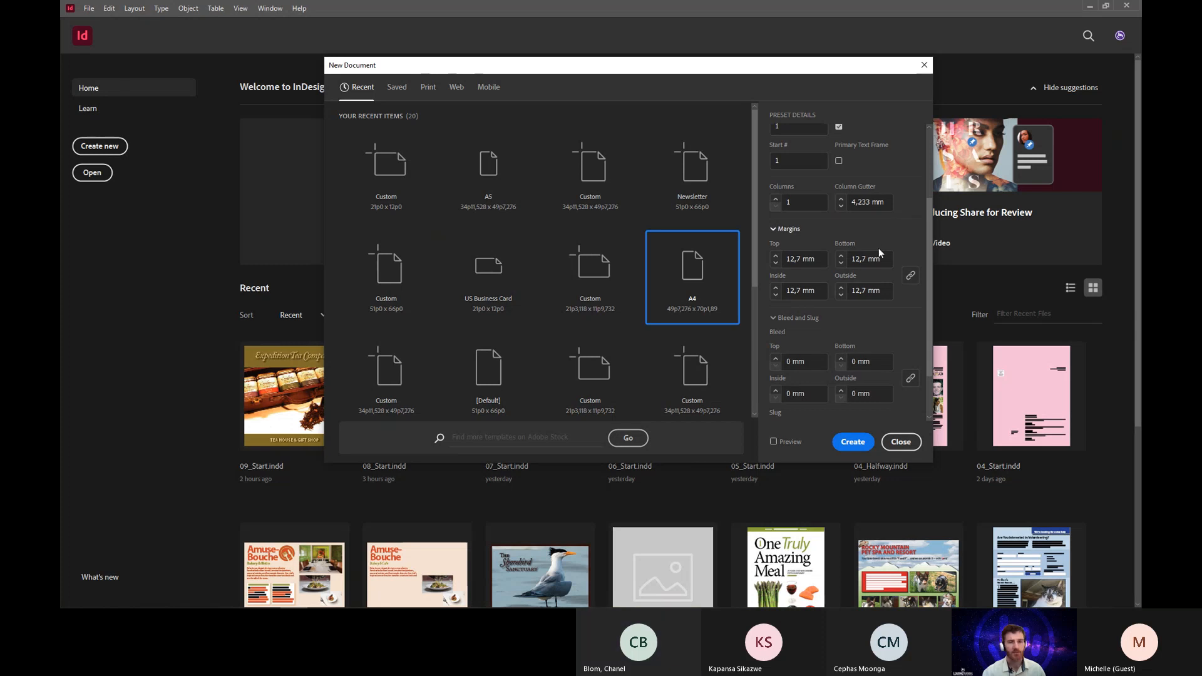
left_click(775, 258)
left_click(775, 257)
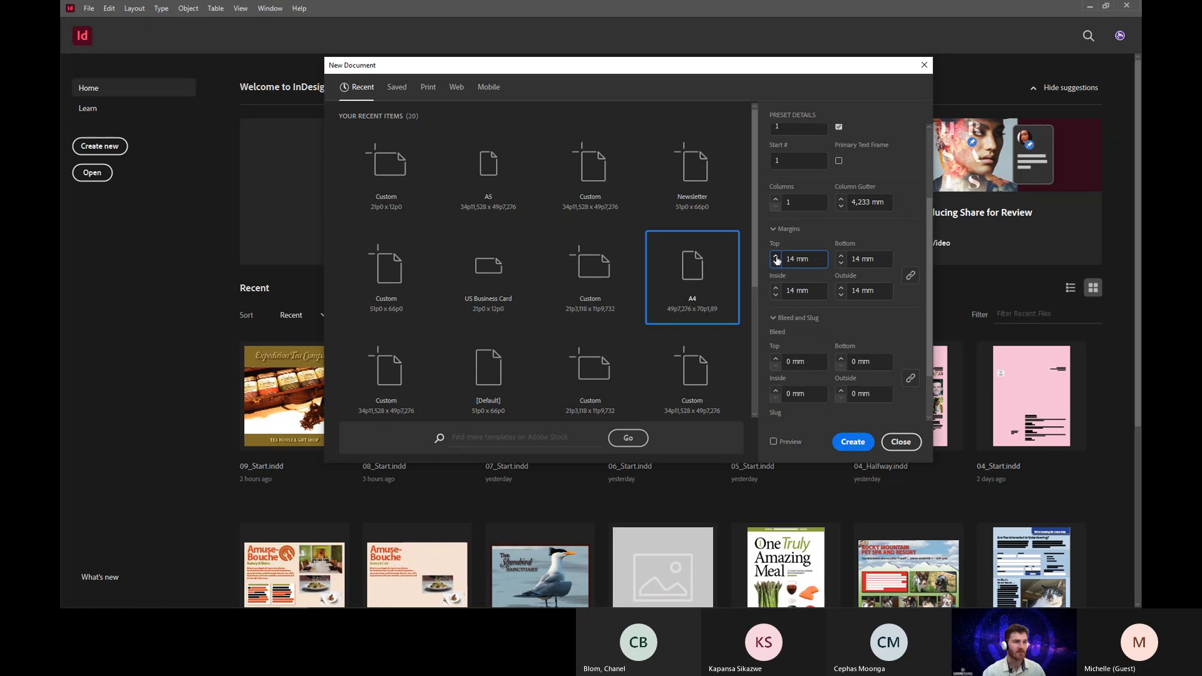
left_click(776, 258)
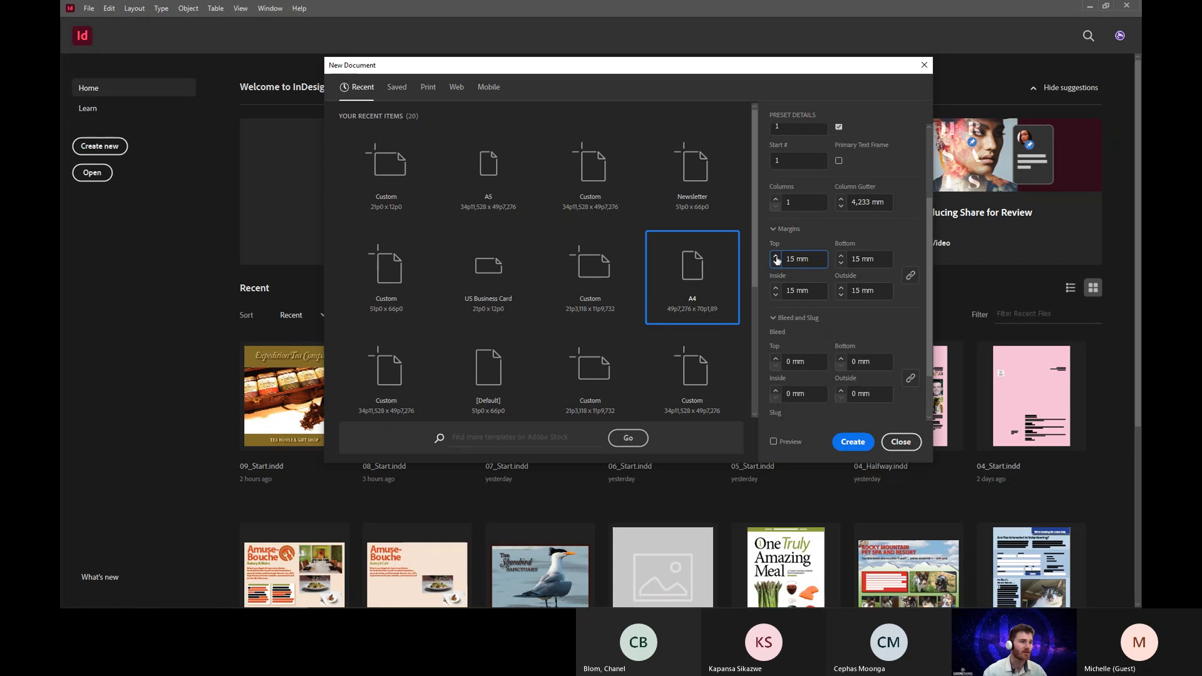
left_click(775, 257)
left_click(776, 257)
left_click(776, 257)
left_click(775, 257)
left_click(776, 257)
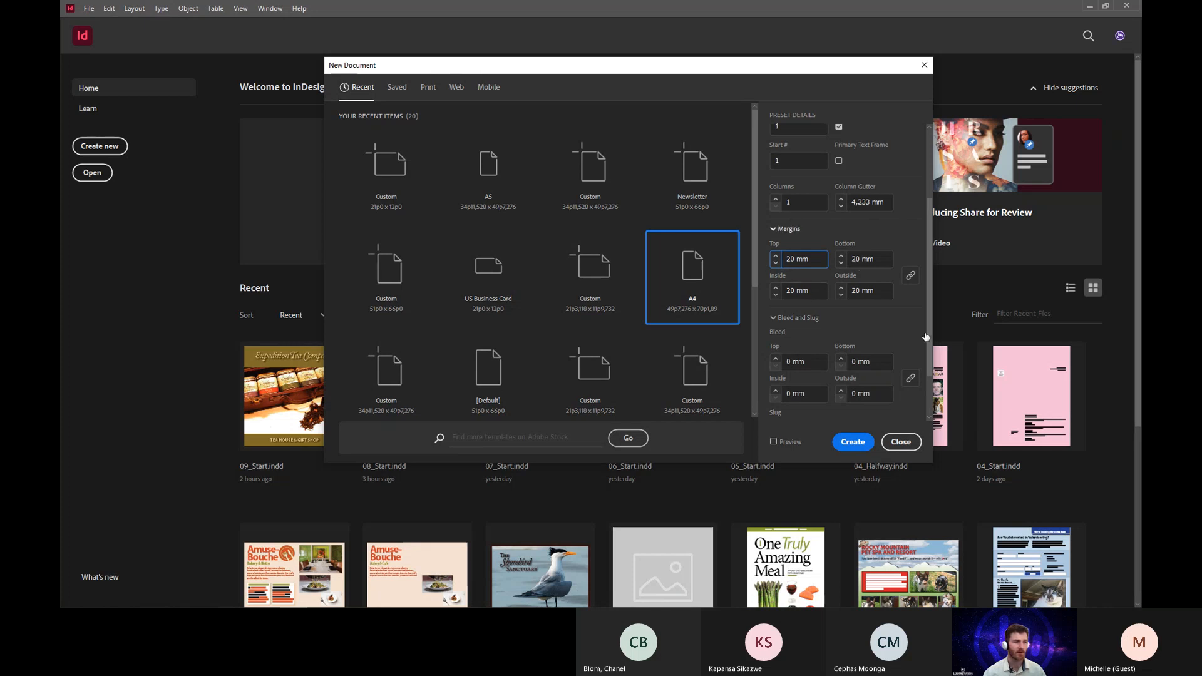
scroll(928, 329, "down", 2)
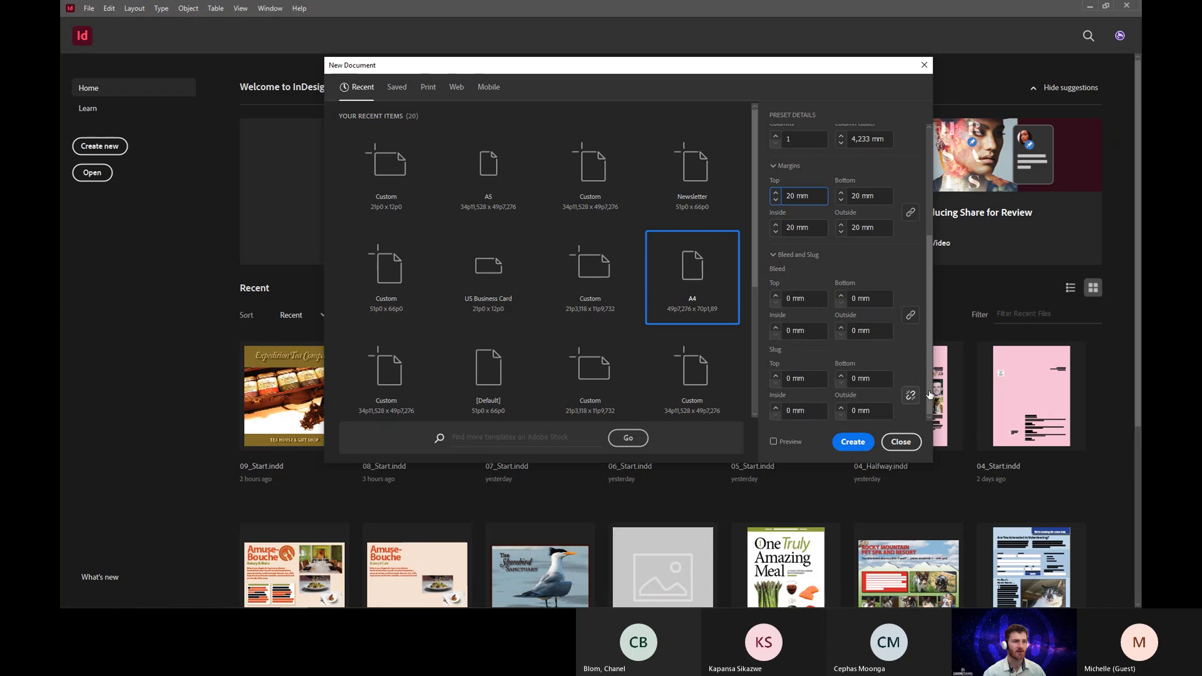
left_click_drag(929, 393, 929, 267)
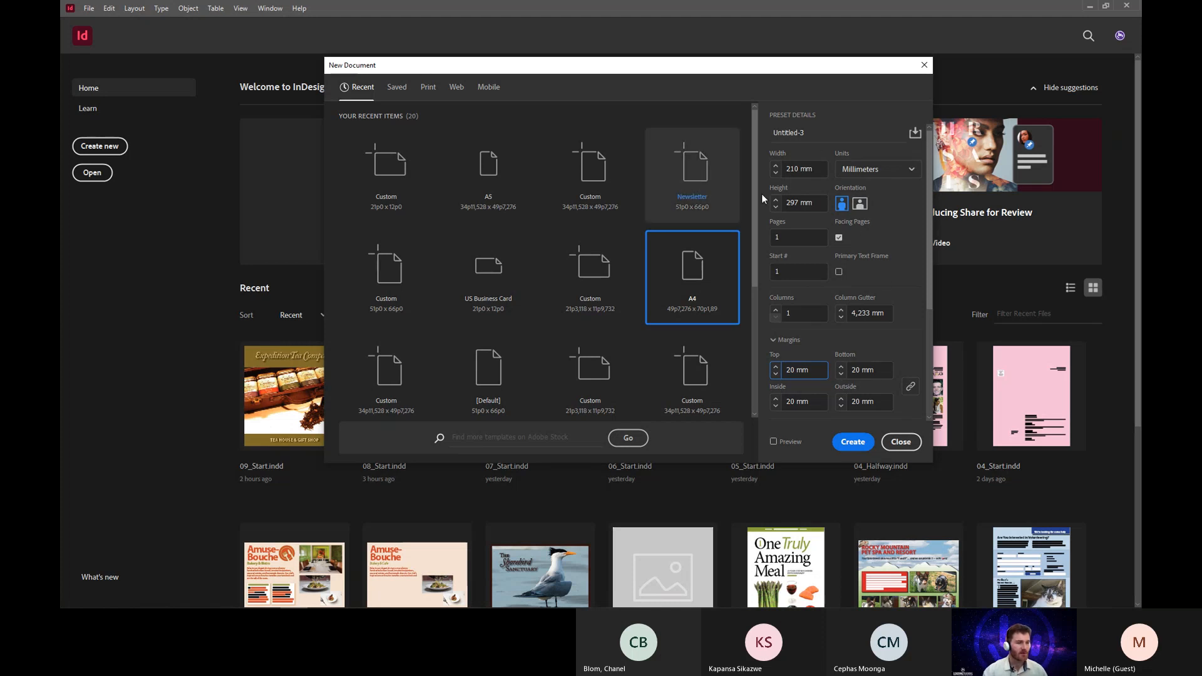
left_click(853, 444)
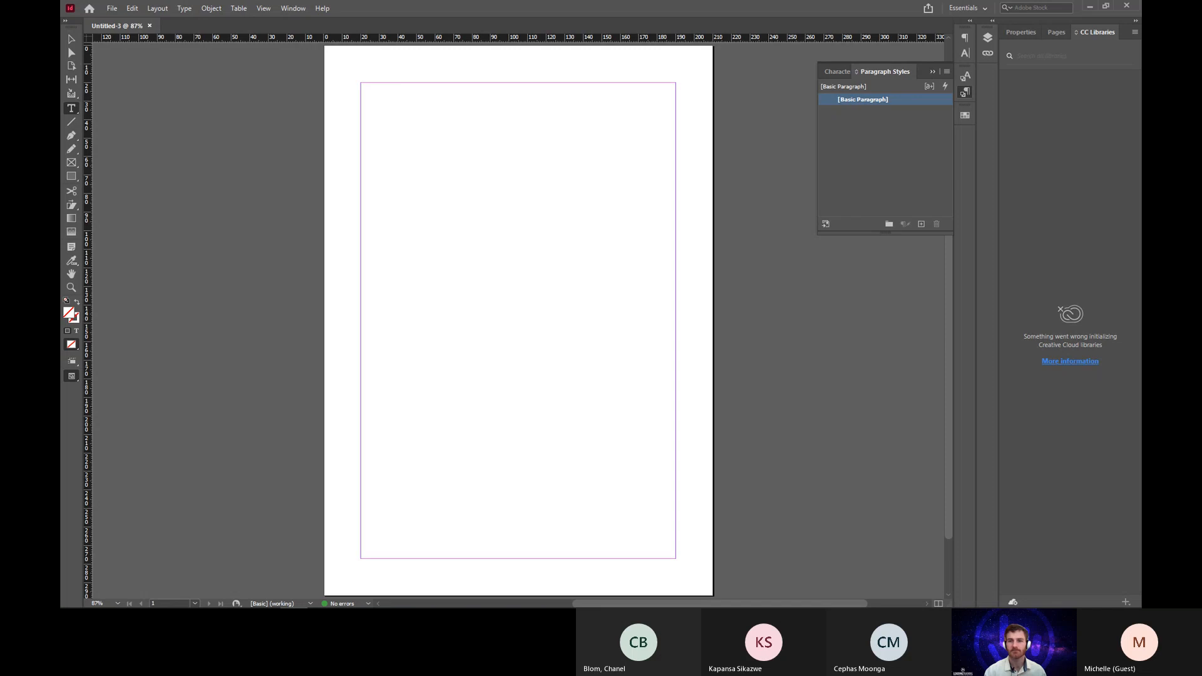
Switch to the Chrome browser and load the pexels.com stock photo site.
key("ctrl+d")
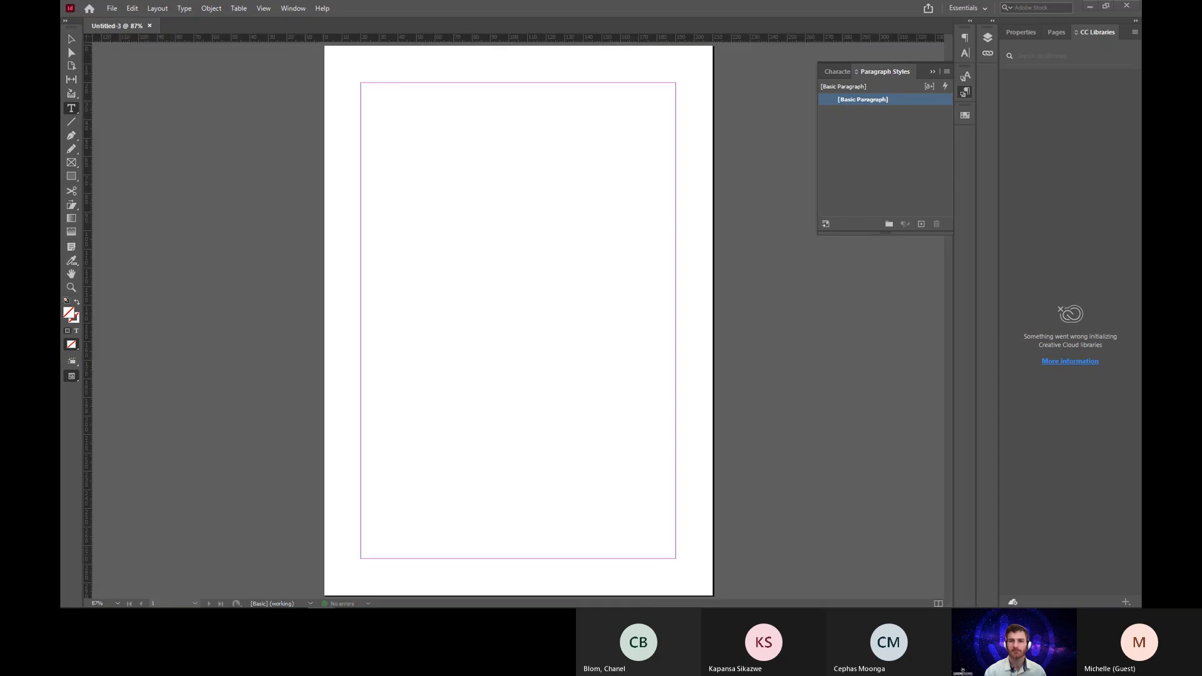
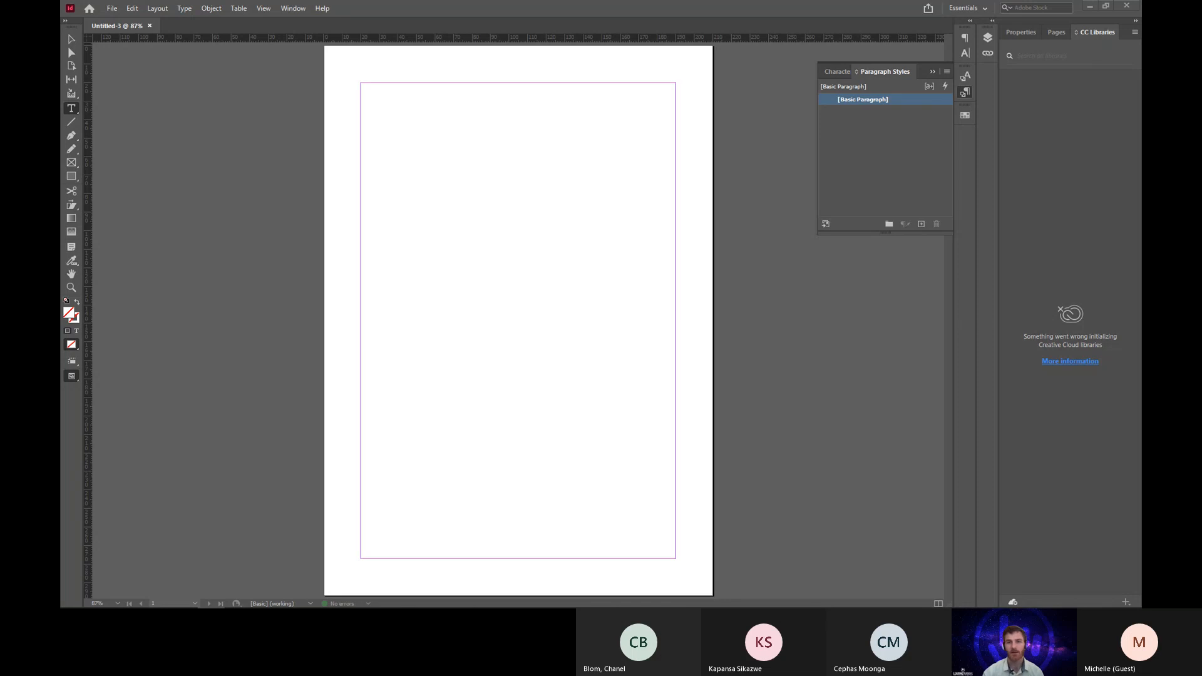
left_click_drag(882, 139, 813, 1)
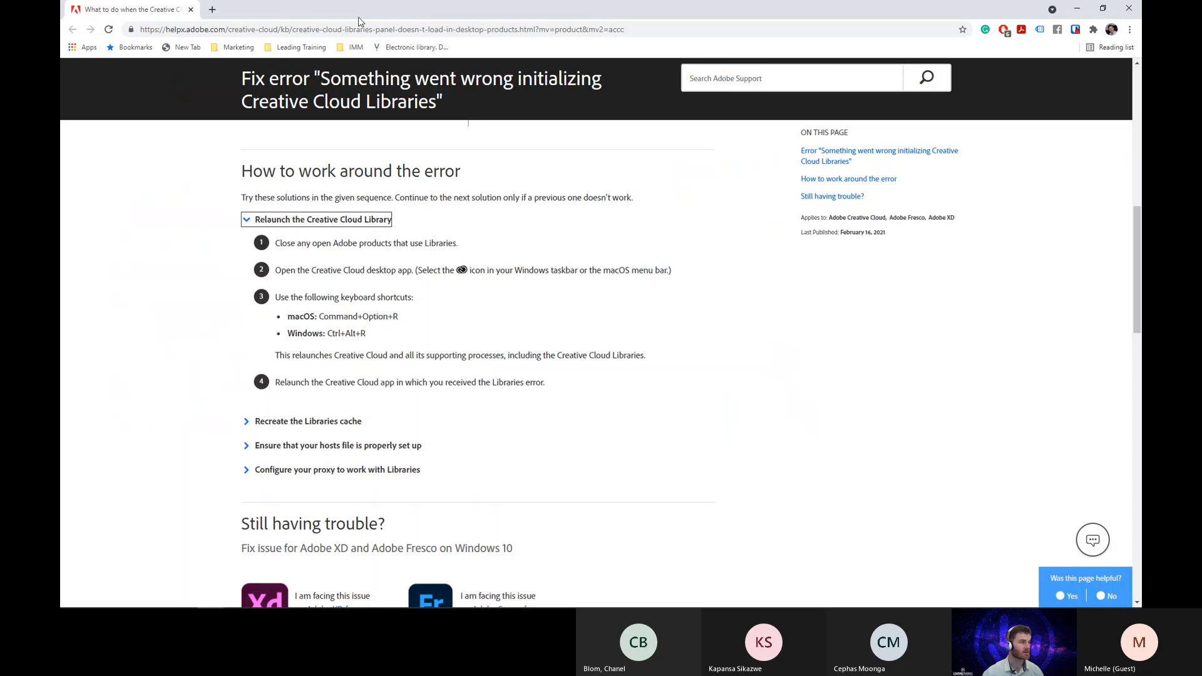
left_click(361, 29)
type("pexels.com")
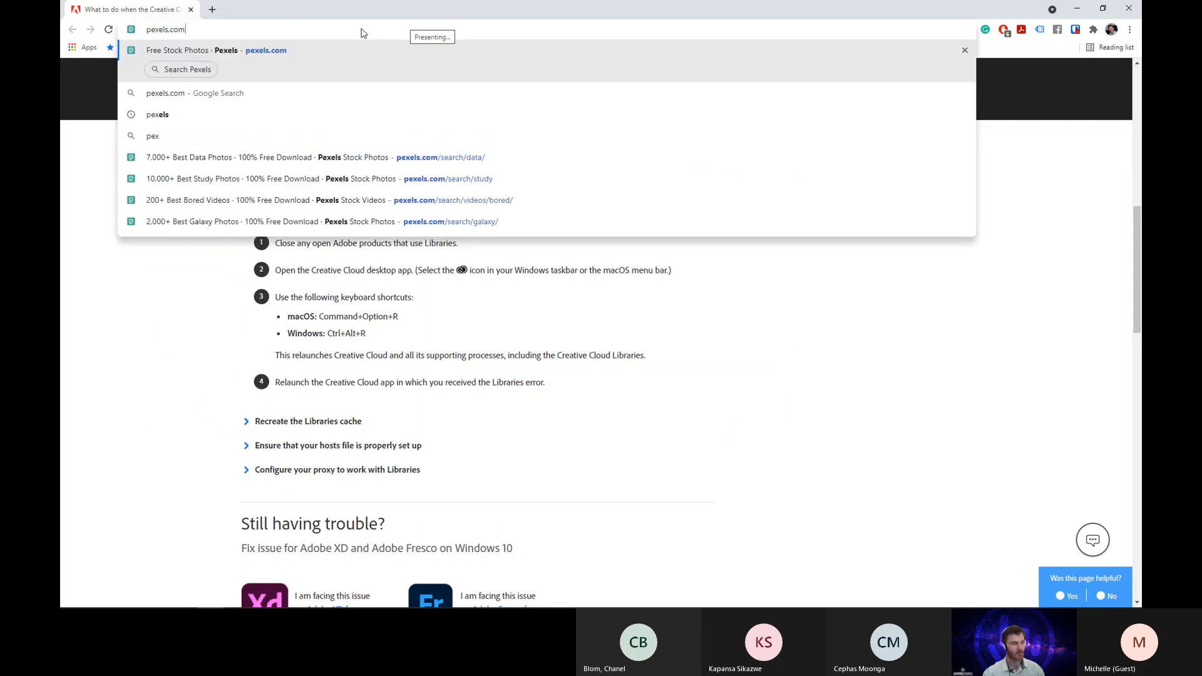
key("Return")
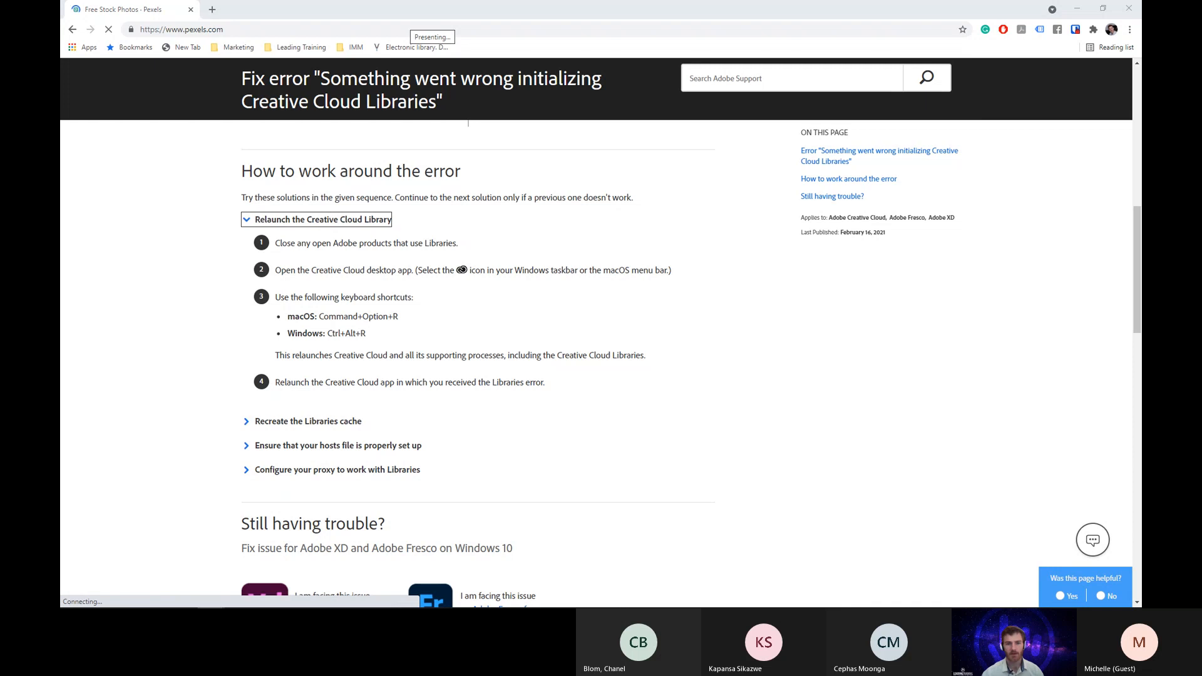
key("alt+Tab")
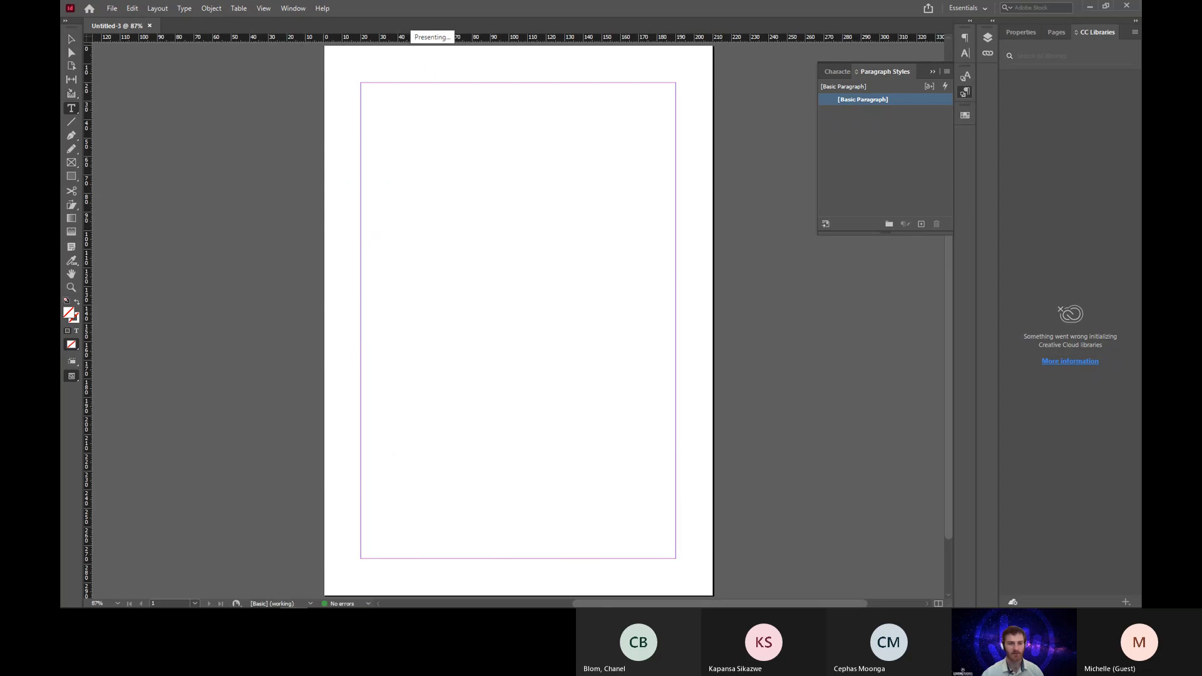
key("alt+Tab")
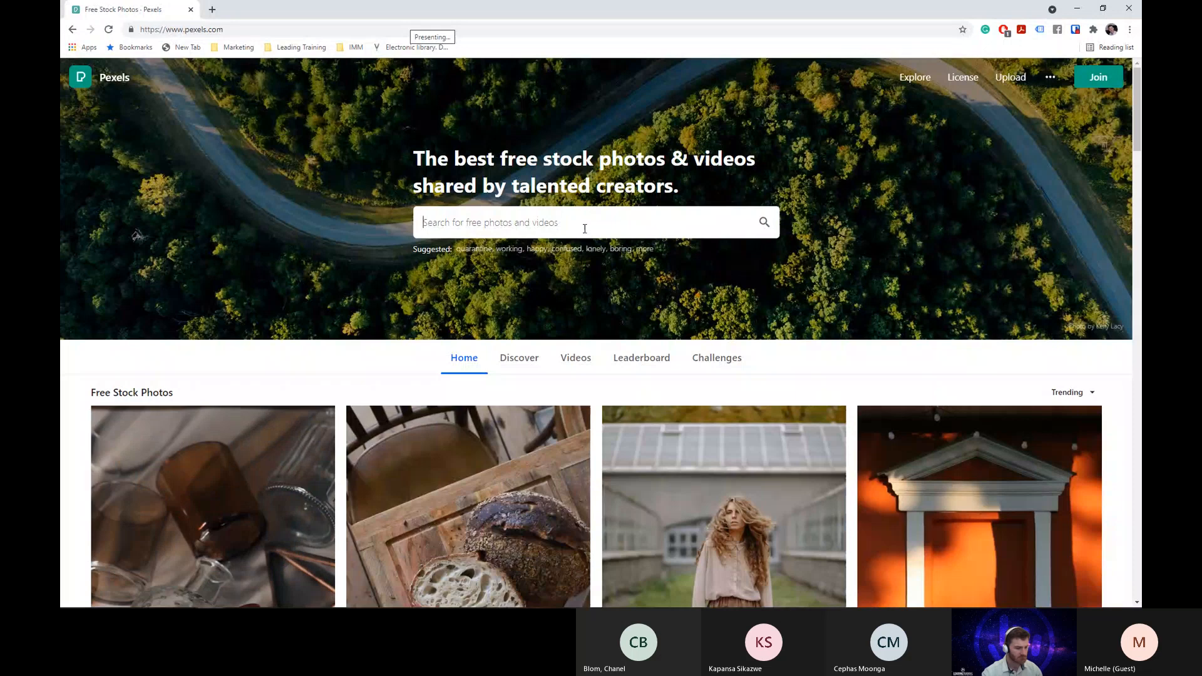
Search Pexels for "music".
left_click(584, 229)
type("music")
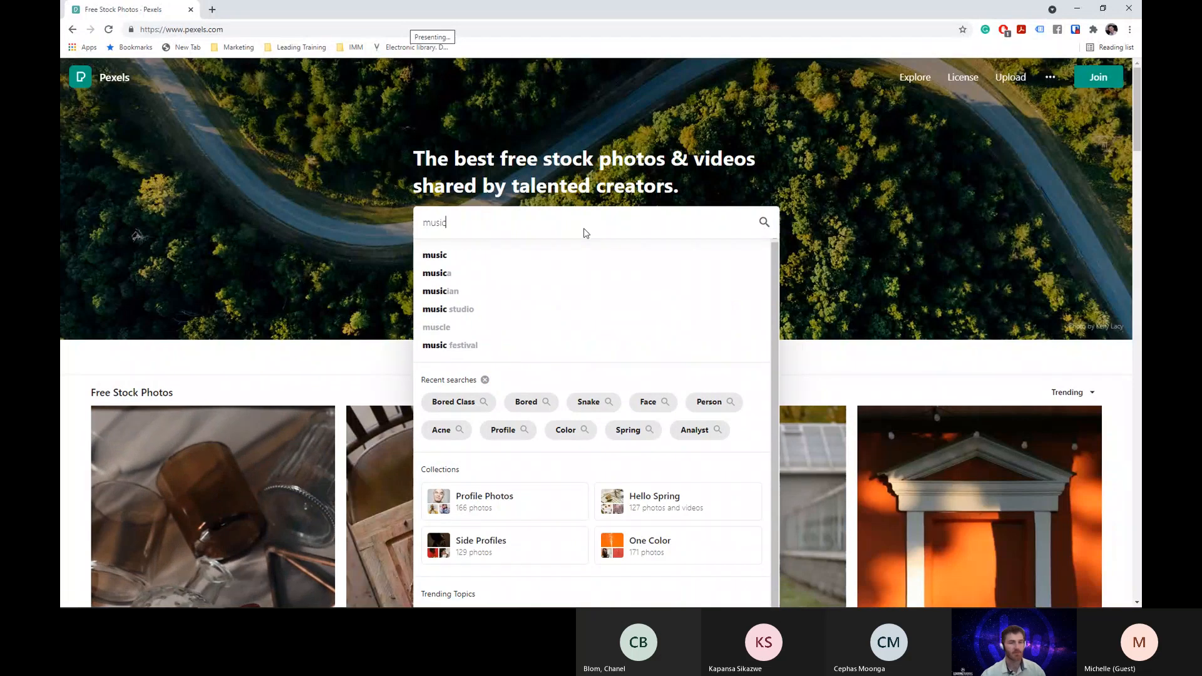
key("Return")
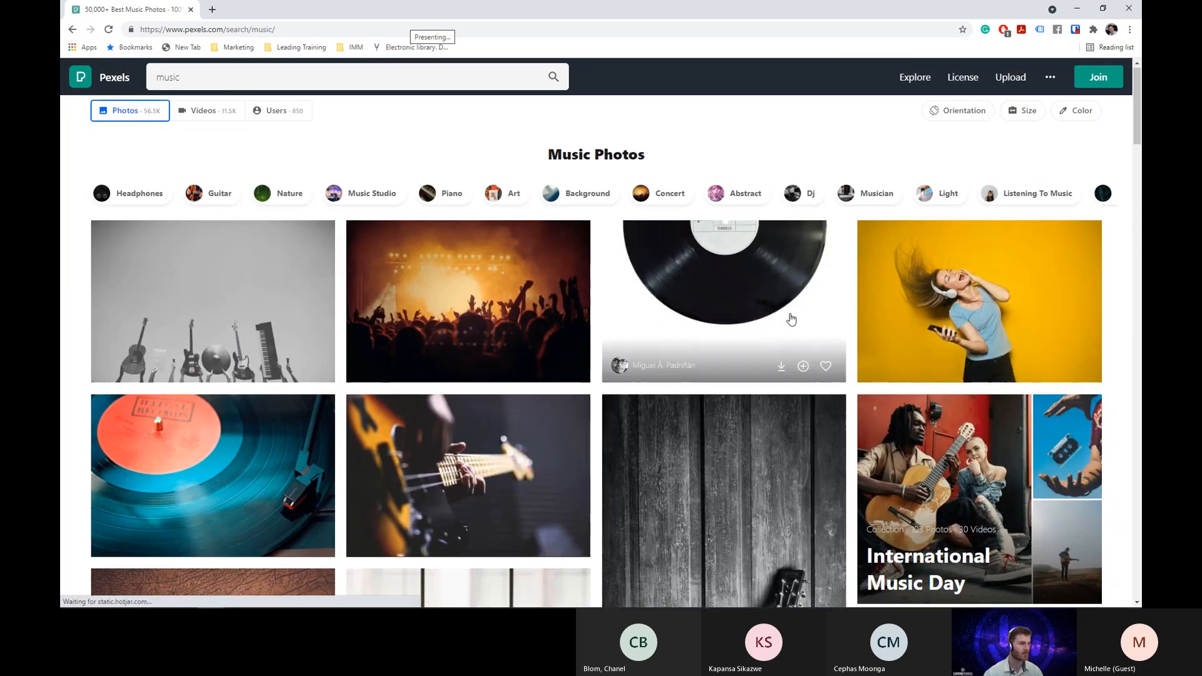
Browse the music photo results for a suitable portrait-format concert image.
scroll(791, 319, "down", 1)
scroll(790, 317, "down", 2)
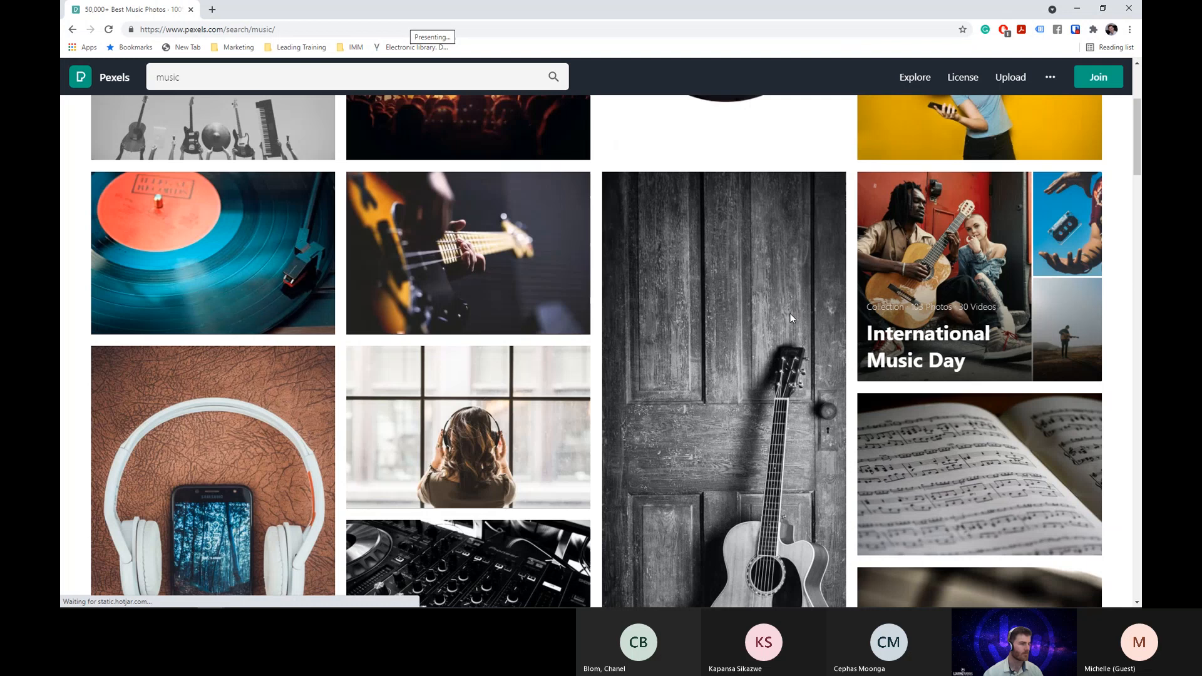
scroll(790, 317, "down", 7)
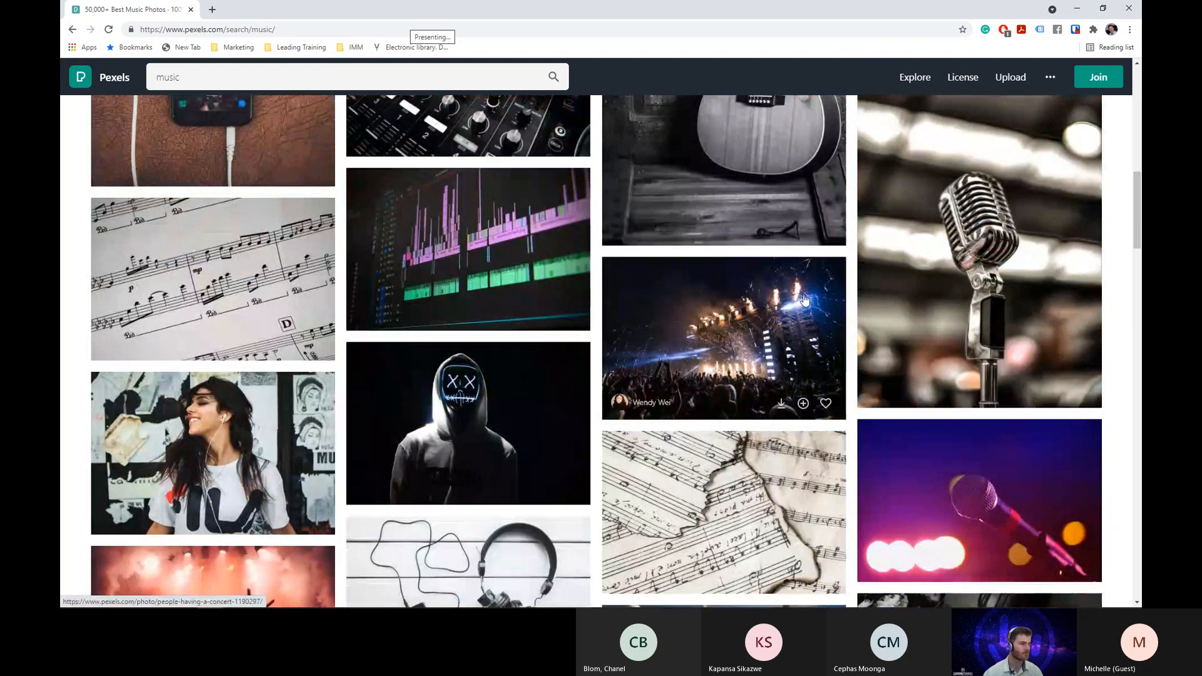
scroll(805, 301, "down", 6)
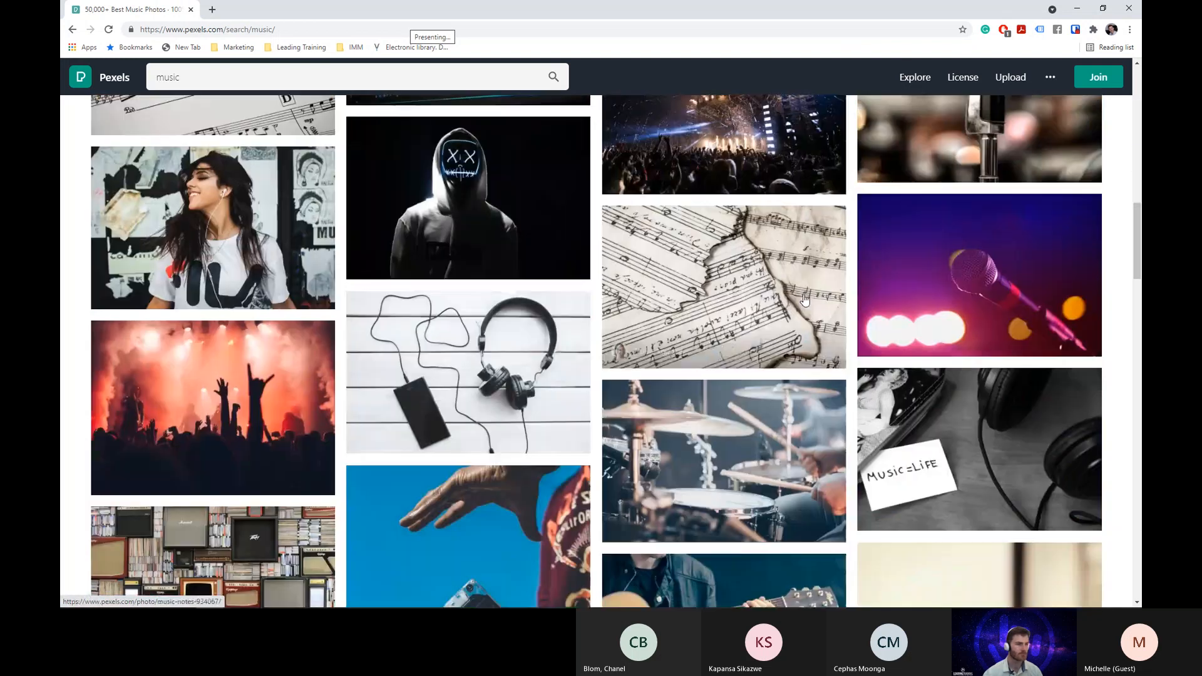
scroll(804, 304, "down", 10)
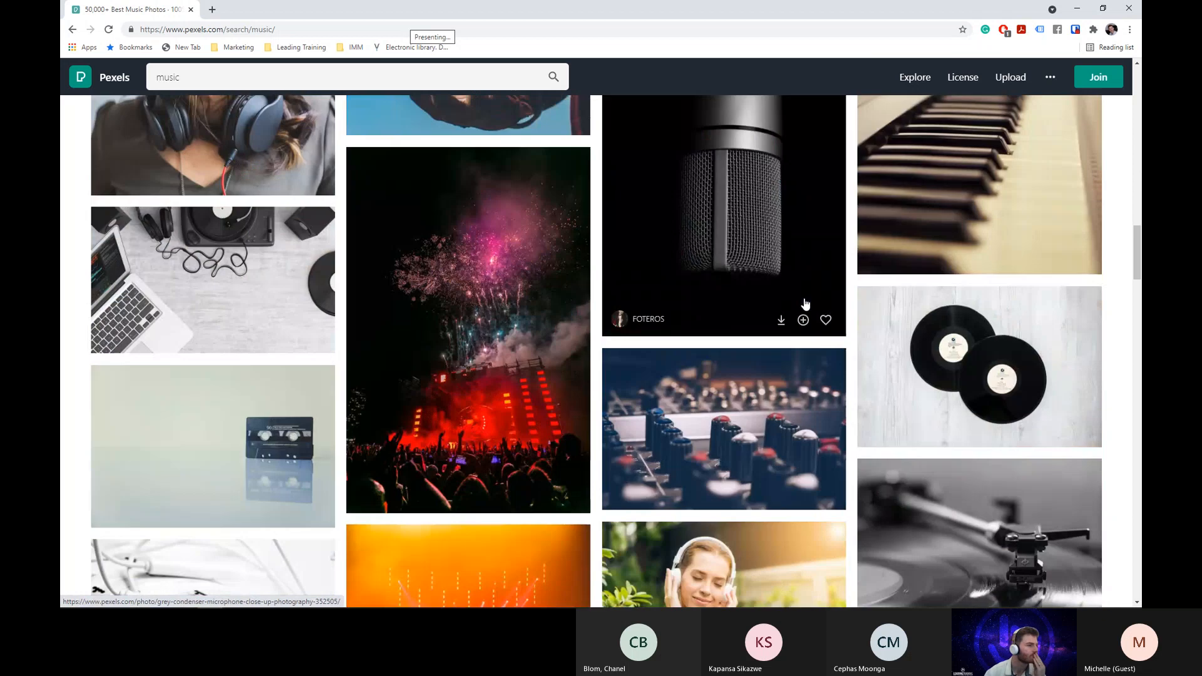
scroll(775, 285, "up", 3)
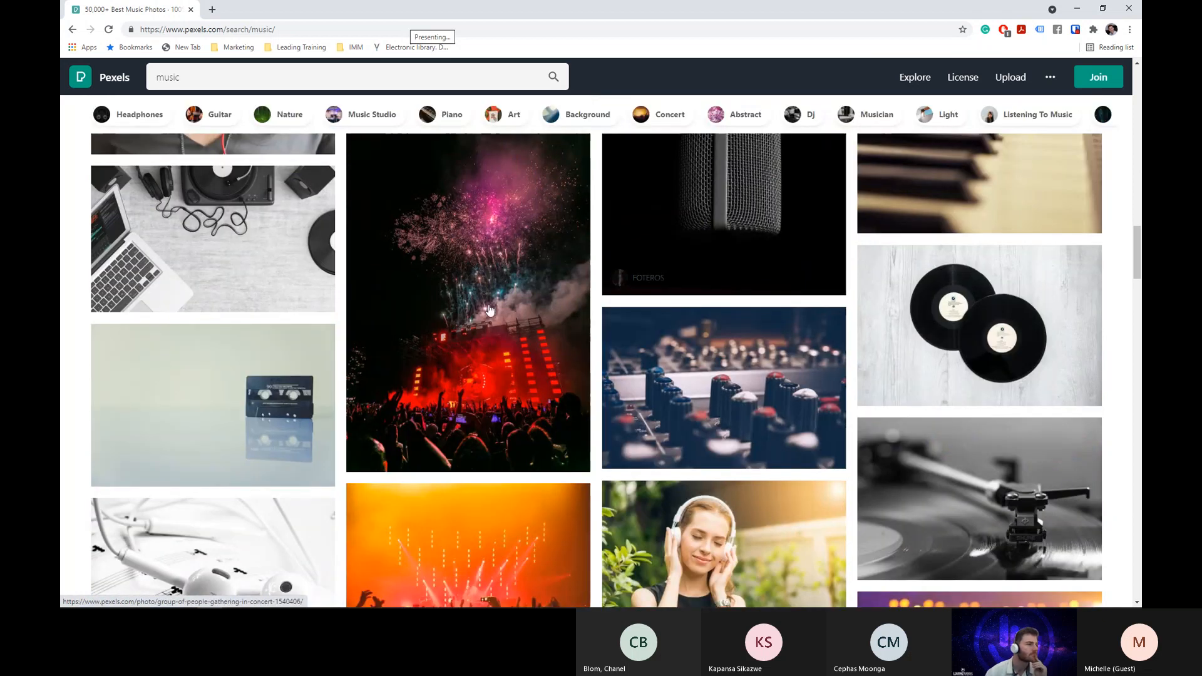
scroll(513, 314, "down", 3)
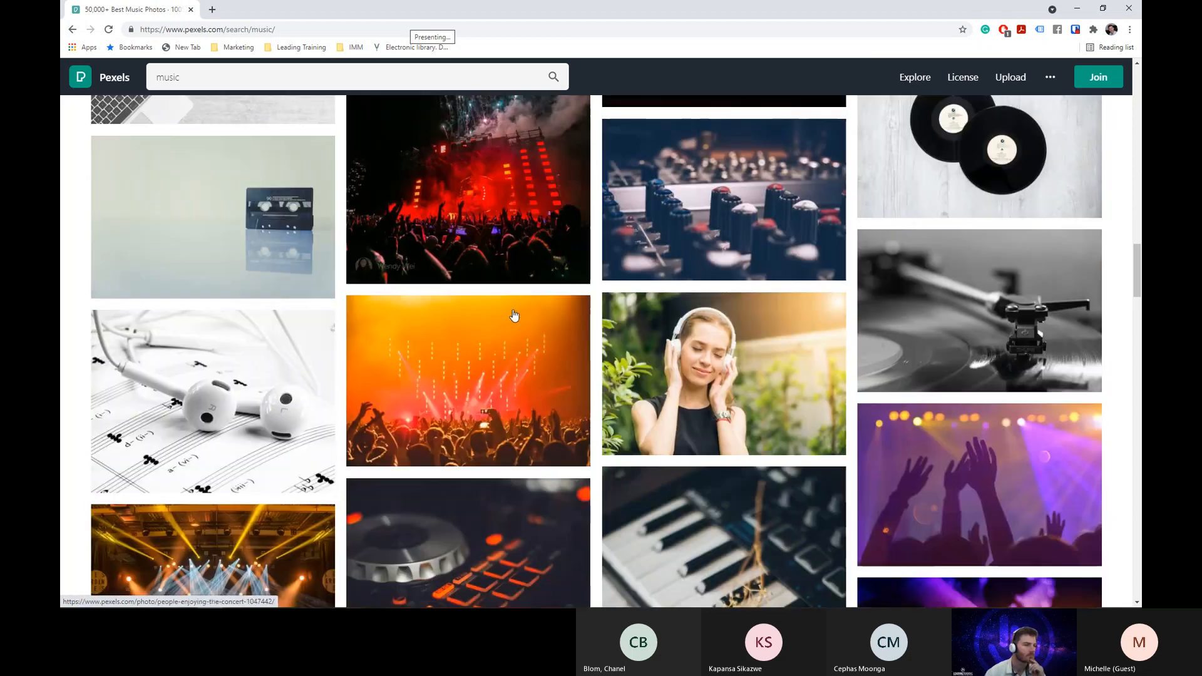
scroll(513, 315, "down", 3)
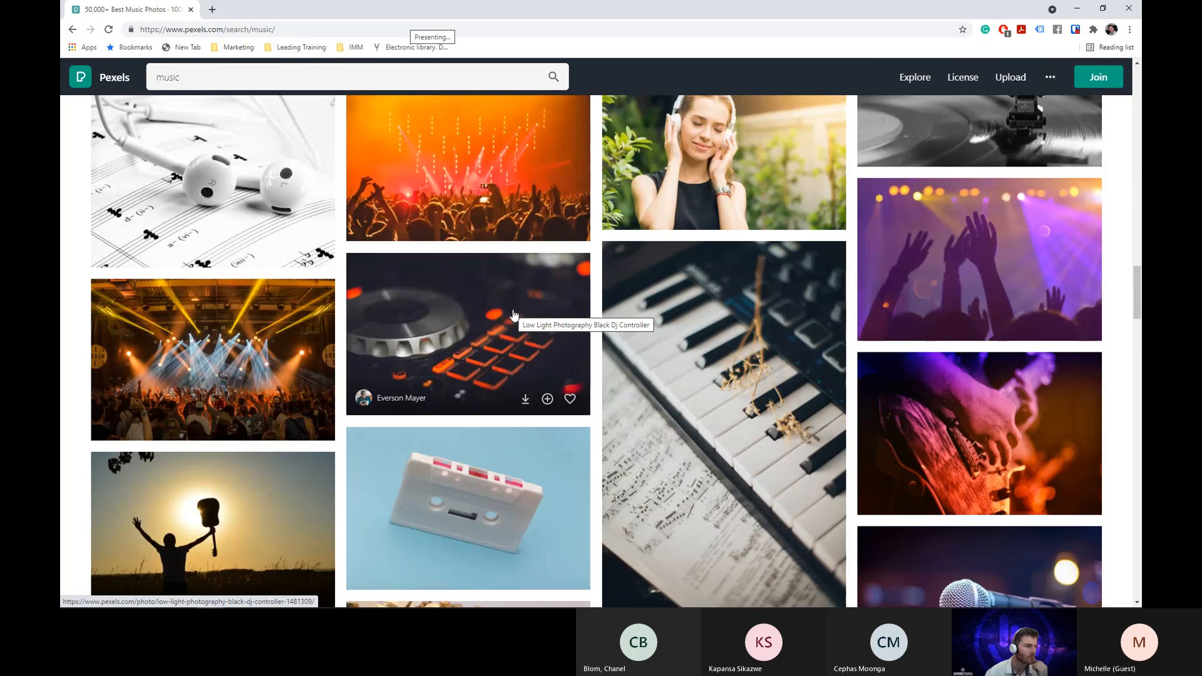
scroll(513, 315, "down", 3)
scroll(513, 315, "down", 2)
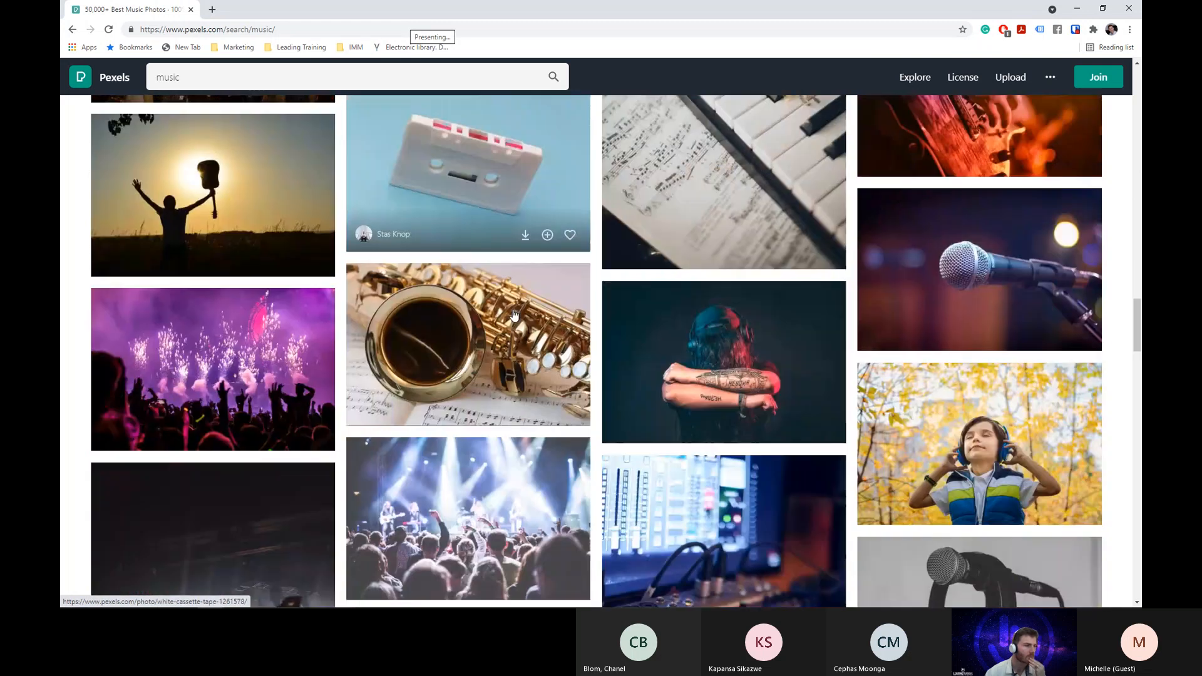
scroll(513, 315, "up", 10)
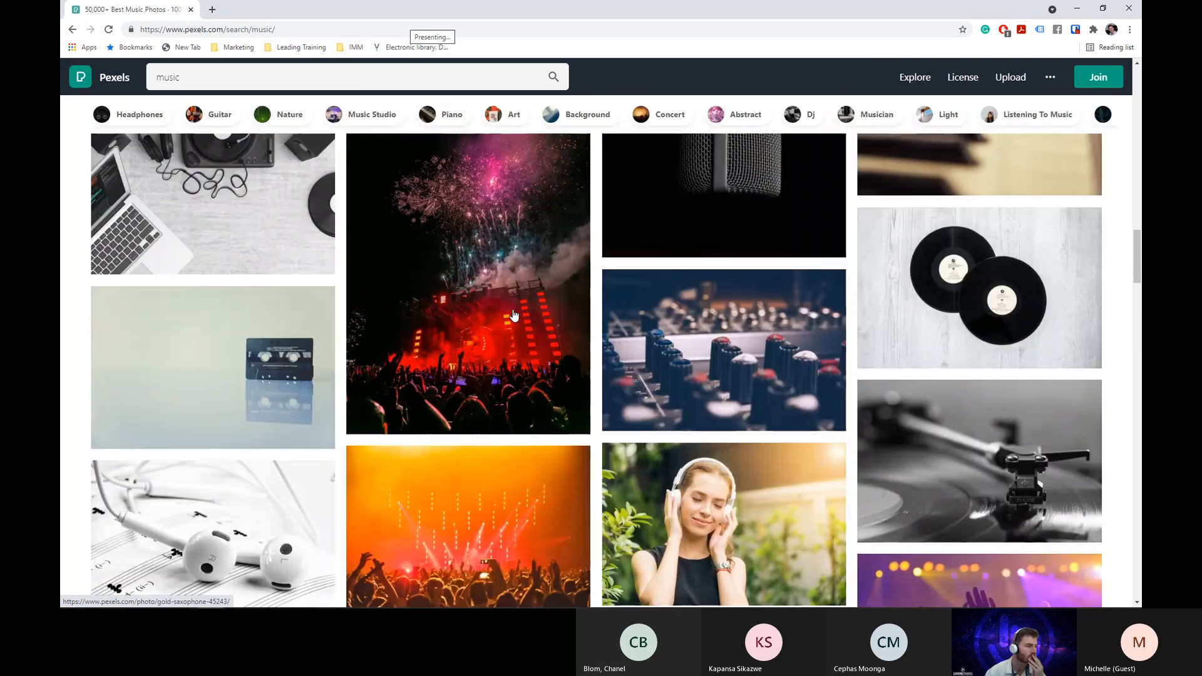
Open the portrait concert photo with fireworks over the red stage and download it in Medium size (1280 x 1920).
left_click(497, 243)
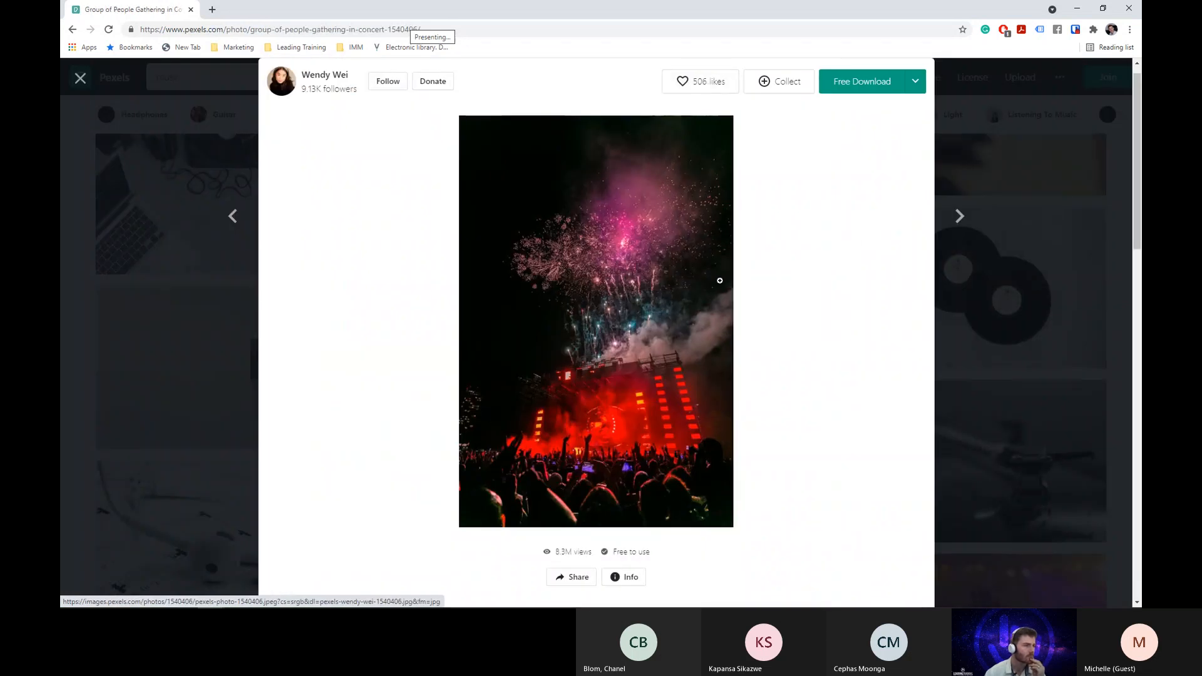
left_click(915, 85)
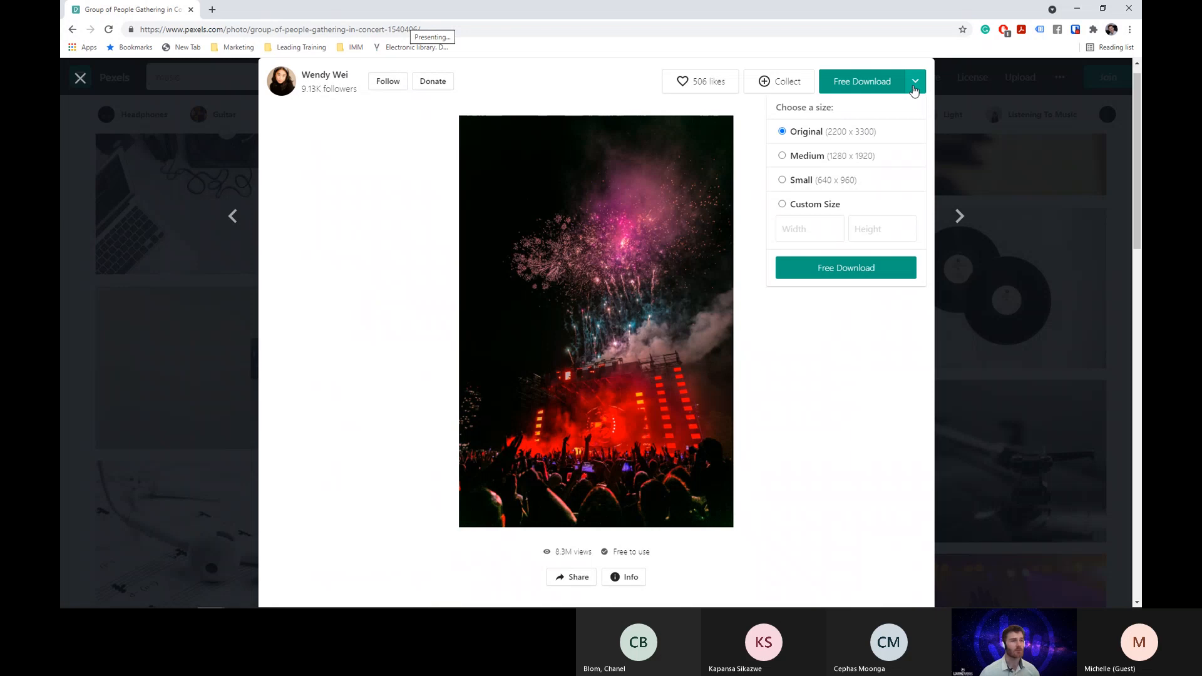
left_click(742, 122)
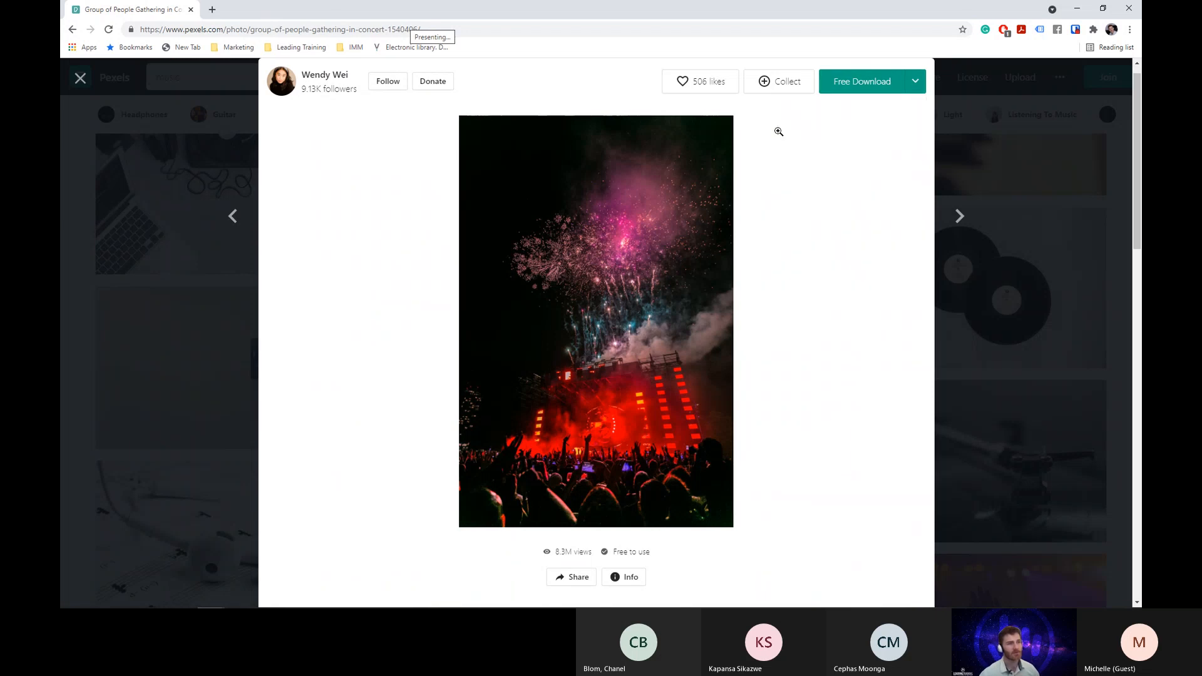
left_click(920, 91)
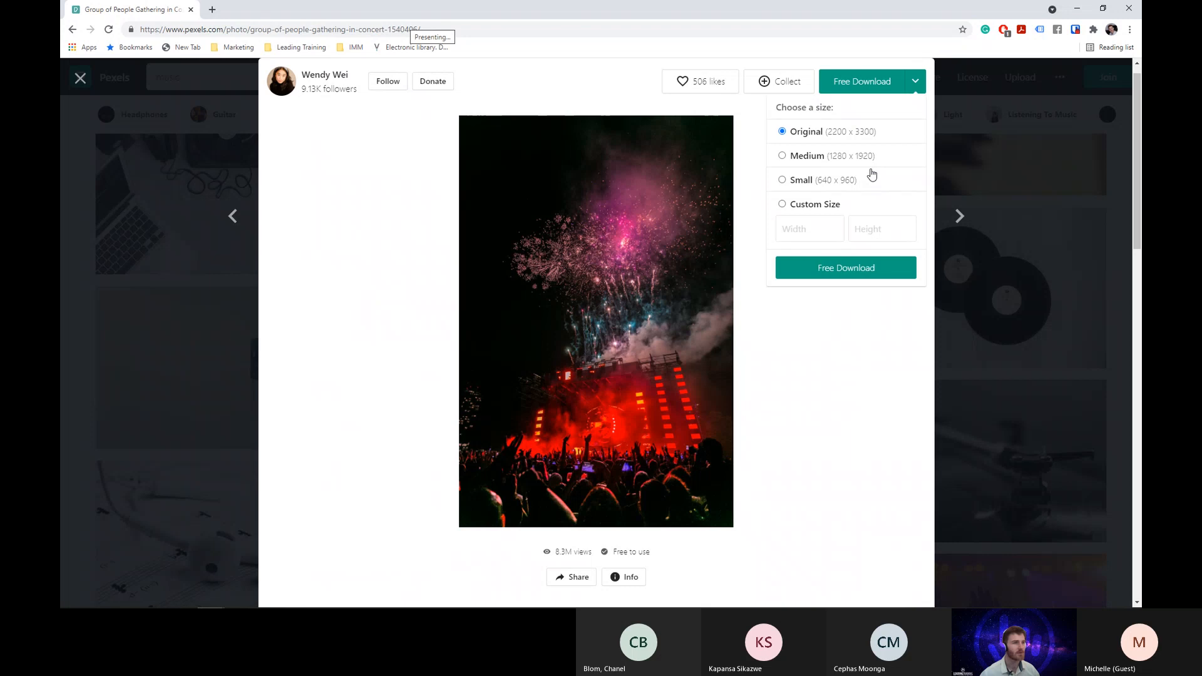
left_click(840, 160)
left_click(869, 268)
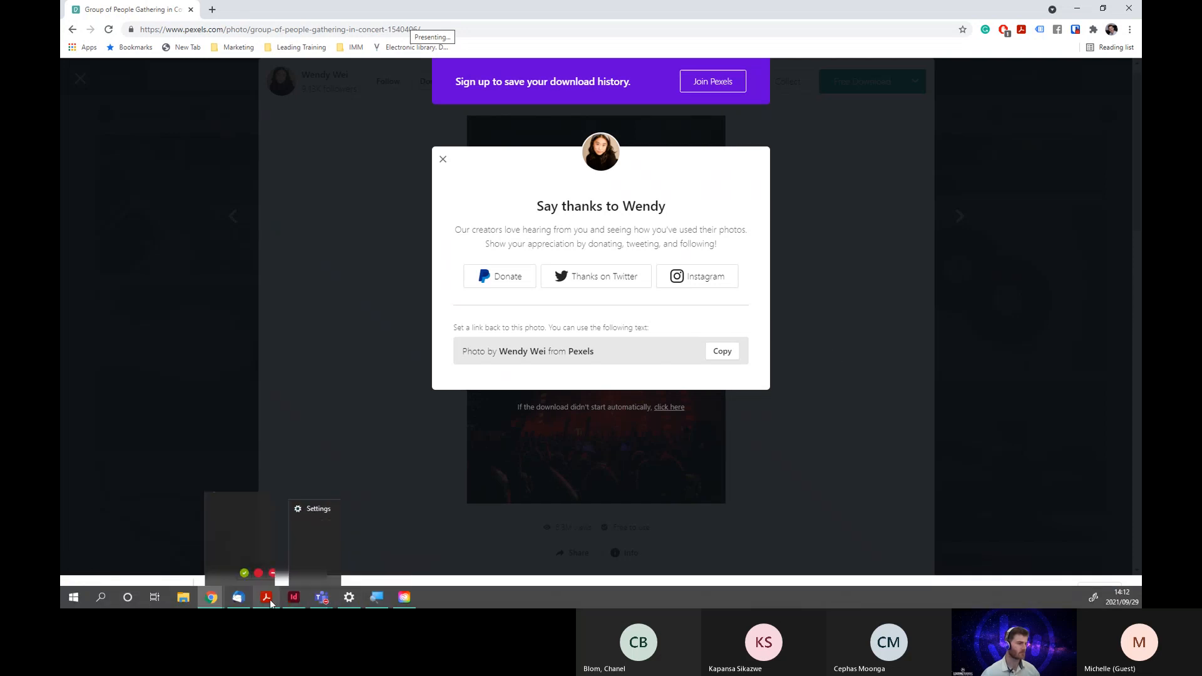
Bring InDesign up behind Chrome and reduce the browser window so it floats over the blank A4 page.
left_click(293, 598)
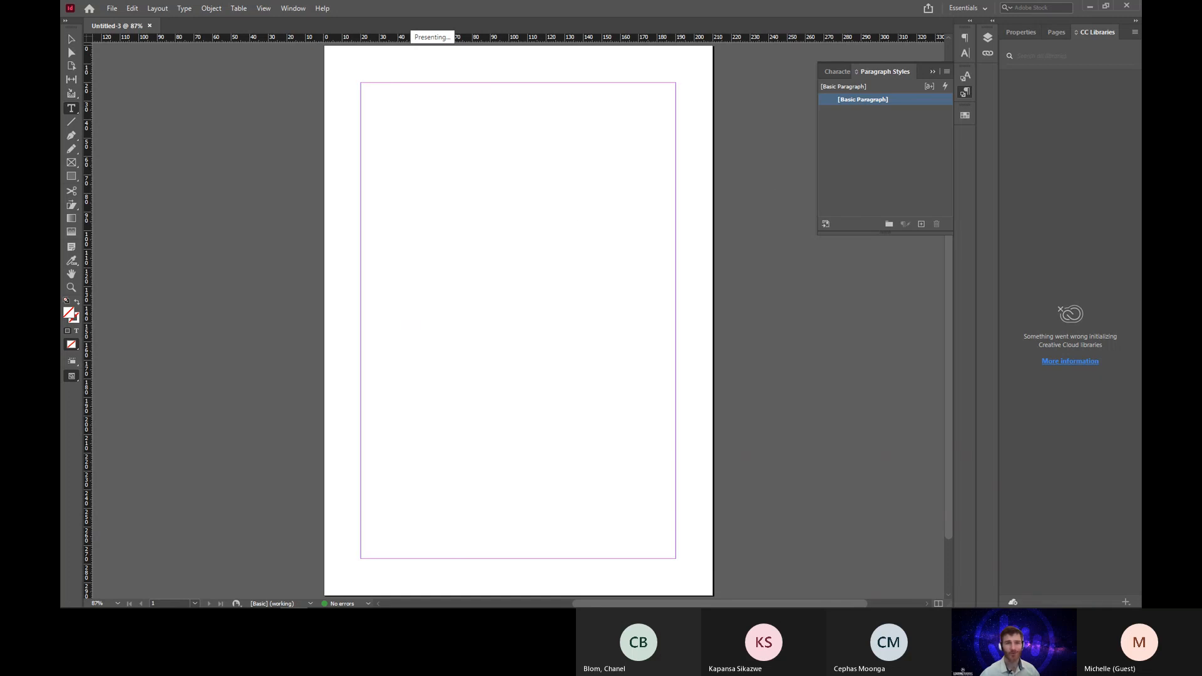
key("ctrl+d")
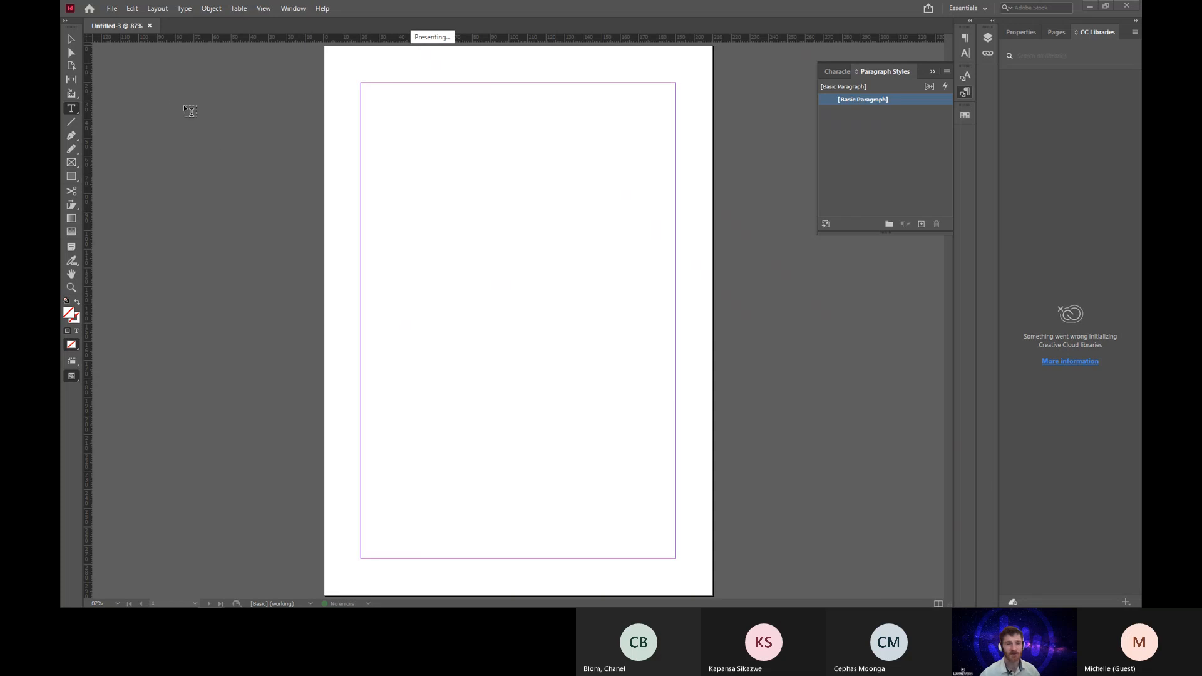
mouse_move(204, 598)
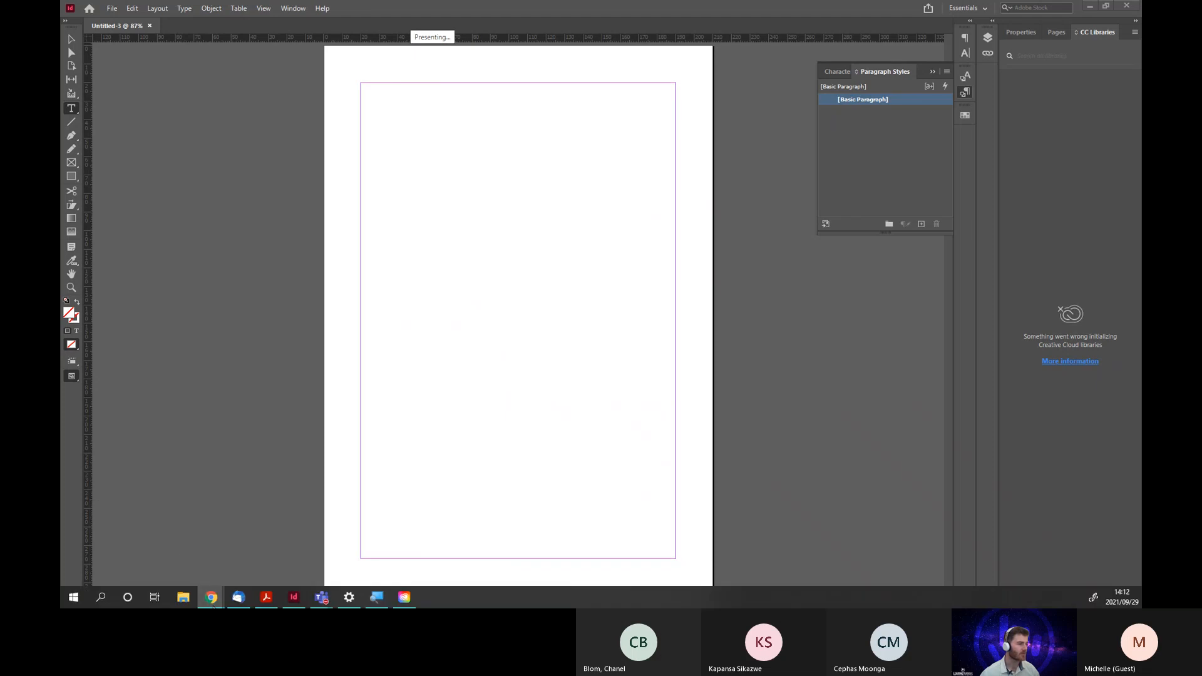
left_click(275, 539)
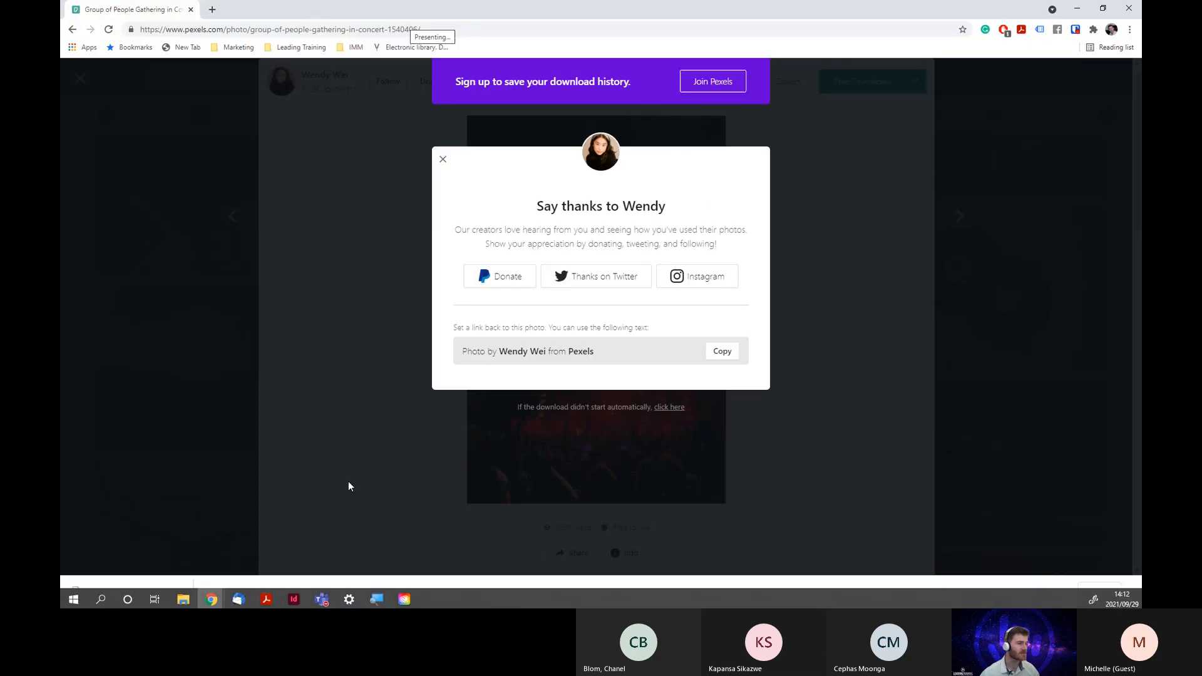
left_click(1102, 8)
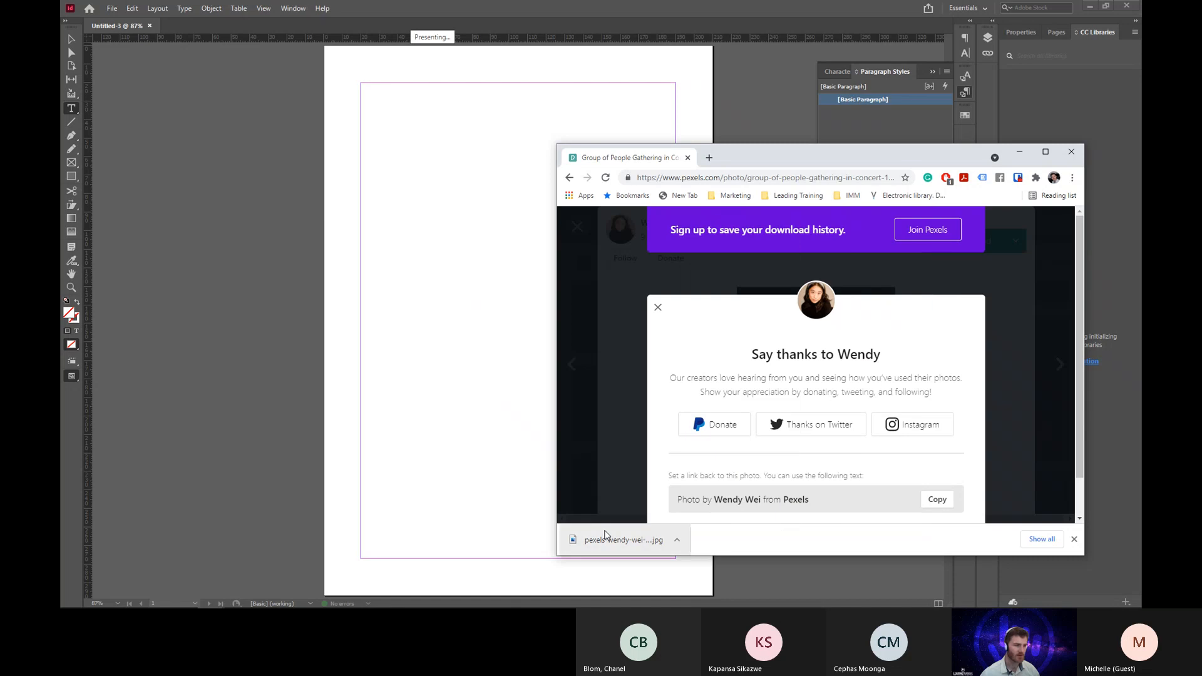
Load the downloaded concert JPG from Chrome into the blank InDesign document, ready for placing.
left_click_drag(657, 542, 606, 591)
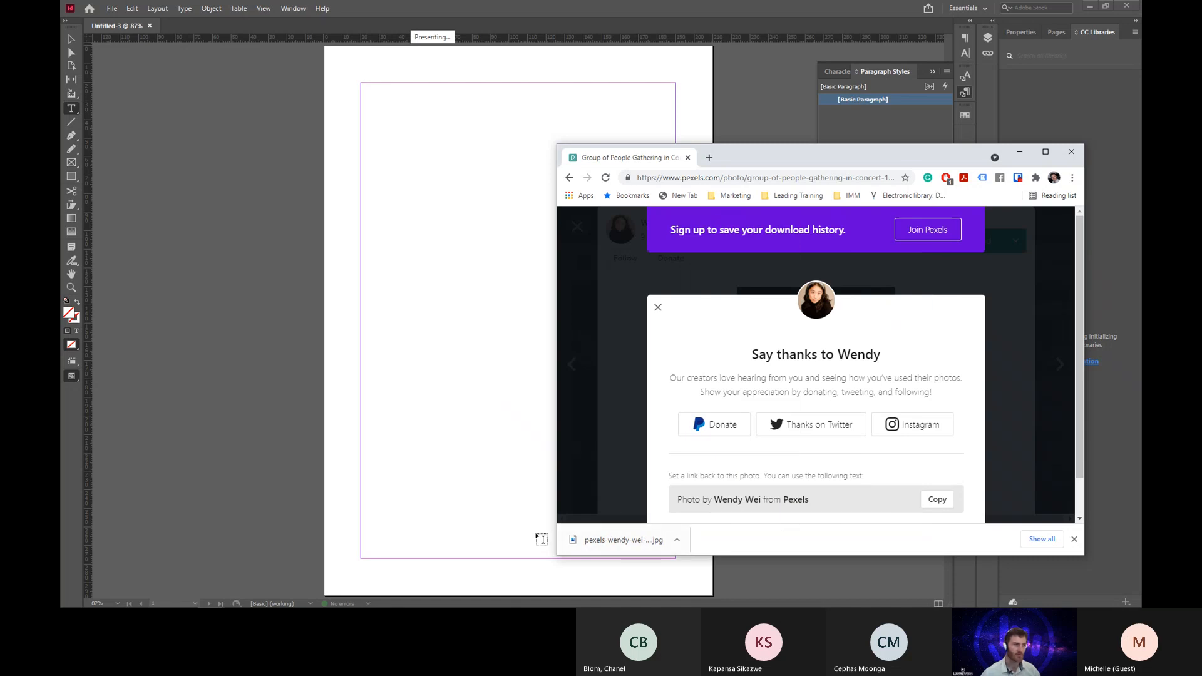
left_click_drag(617, 539, 326, 49)
left_click(324, 47)
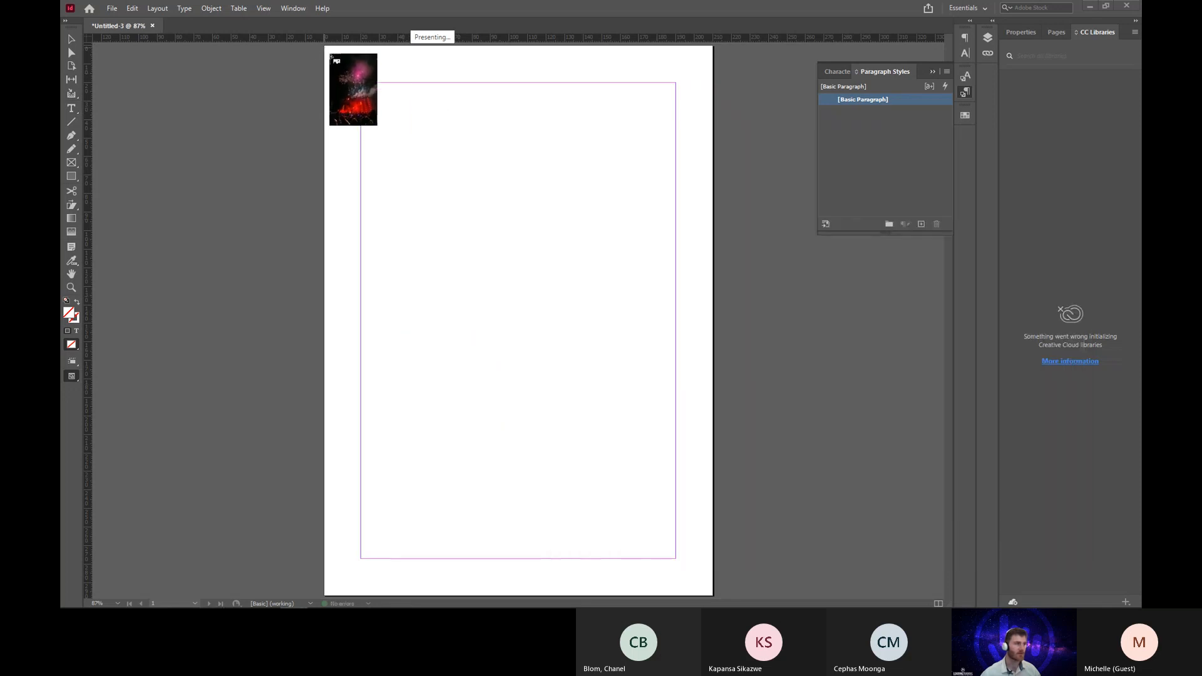
Place the concert photo from the page's top-left corner and scale it proportionally to the full page width.
left_click(396, 127)
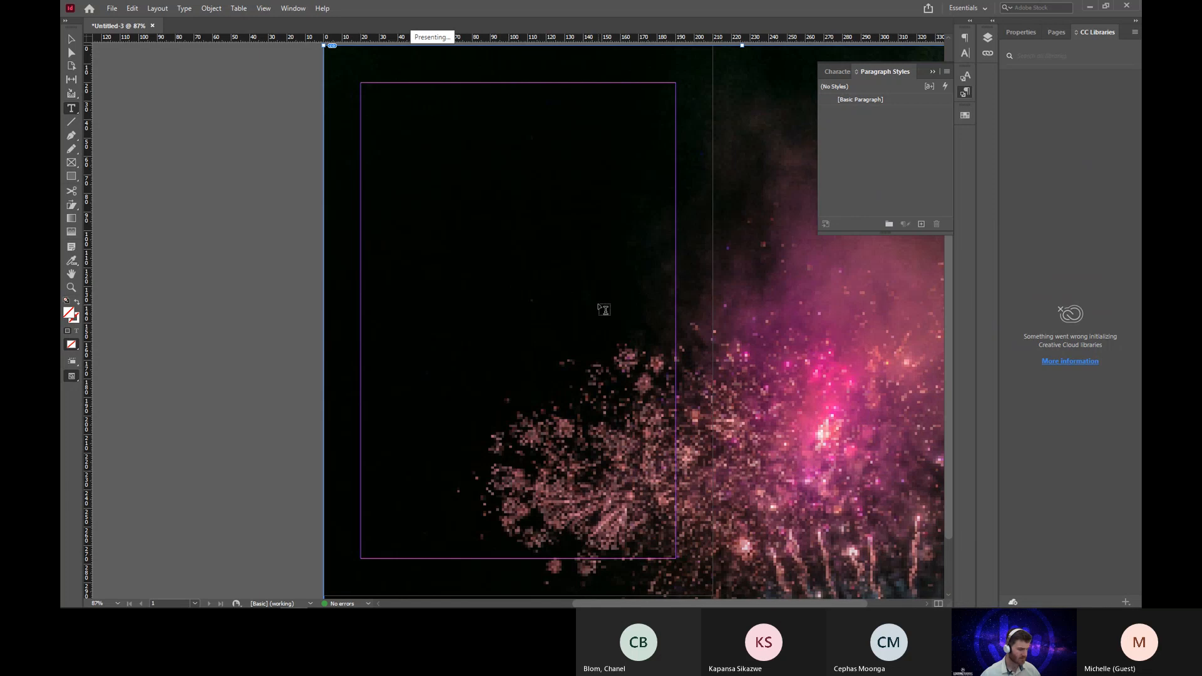
key("ctrl+z")
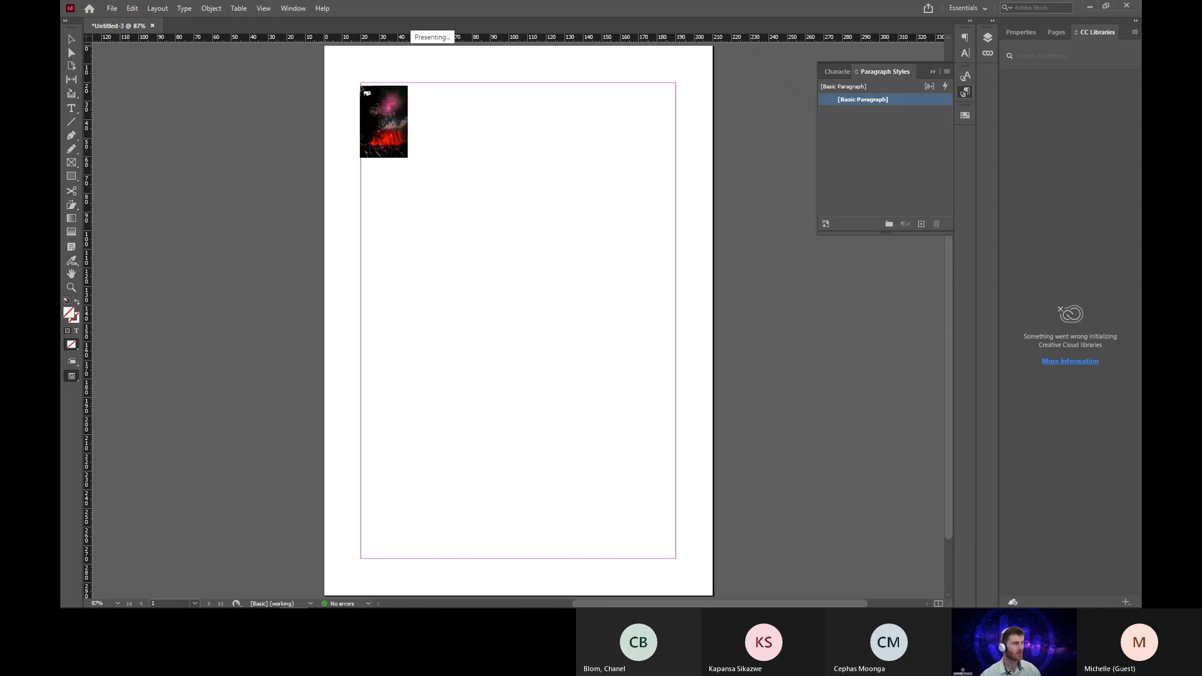
left_click_drag(365, 89, 745, 566)
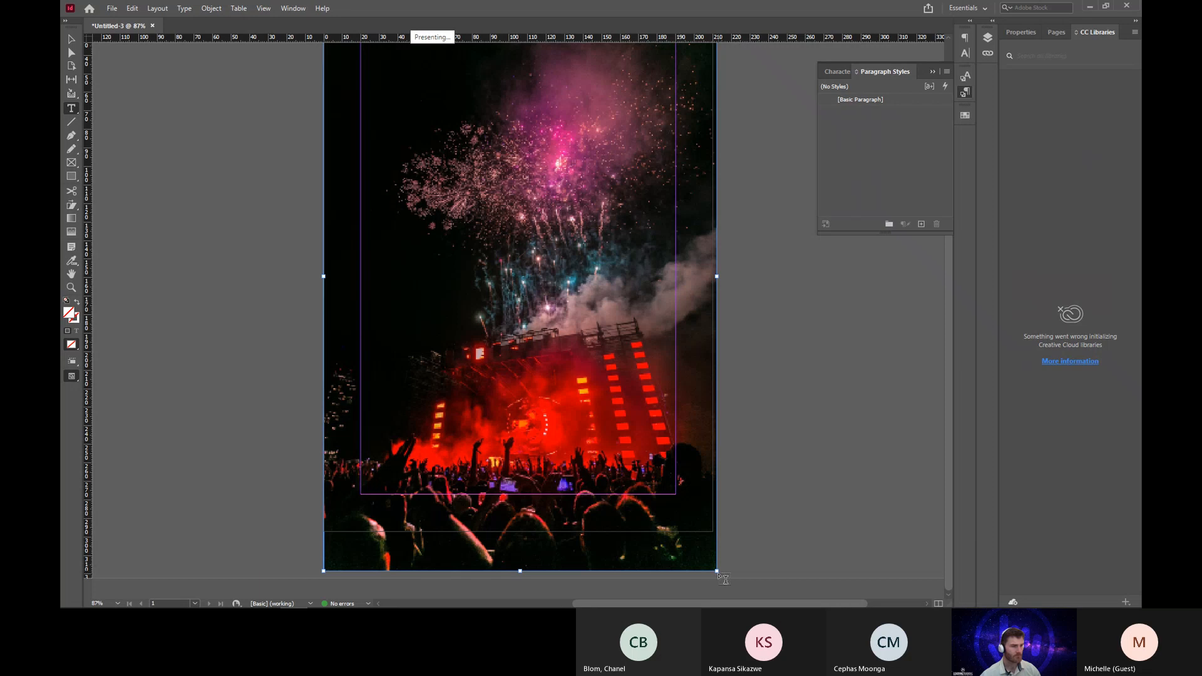
key("v")
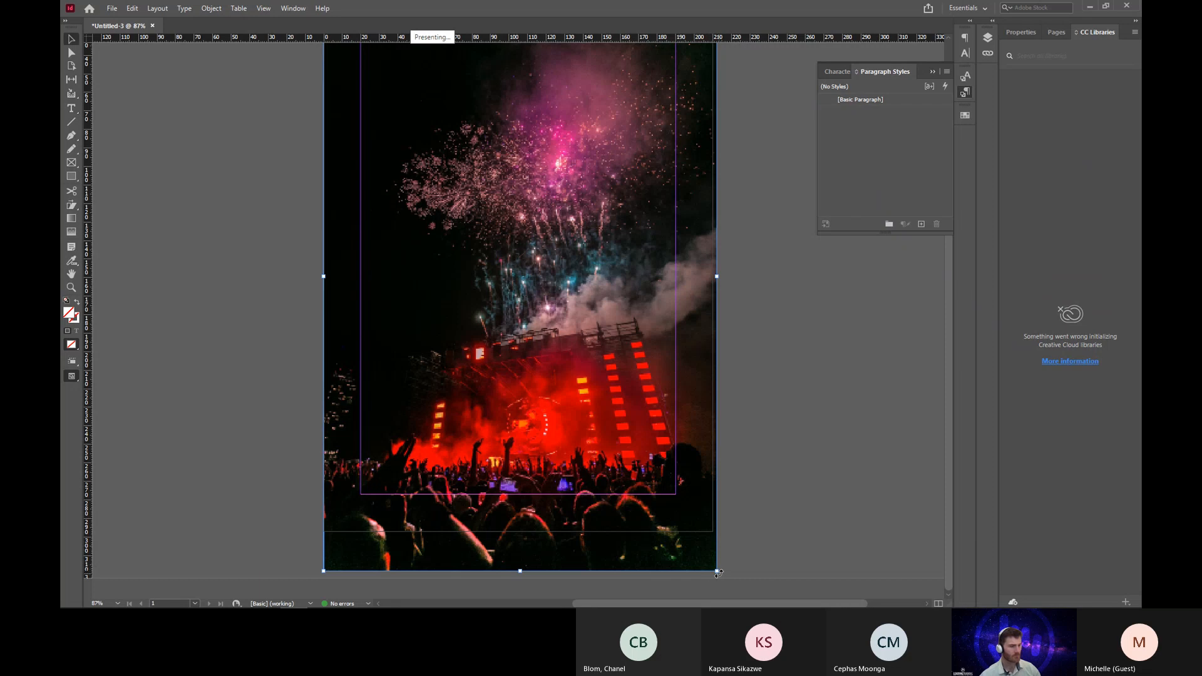
left_click_drag(715, 570, 709, 565)
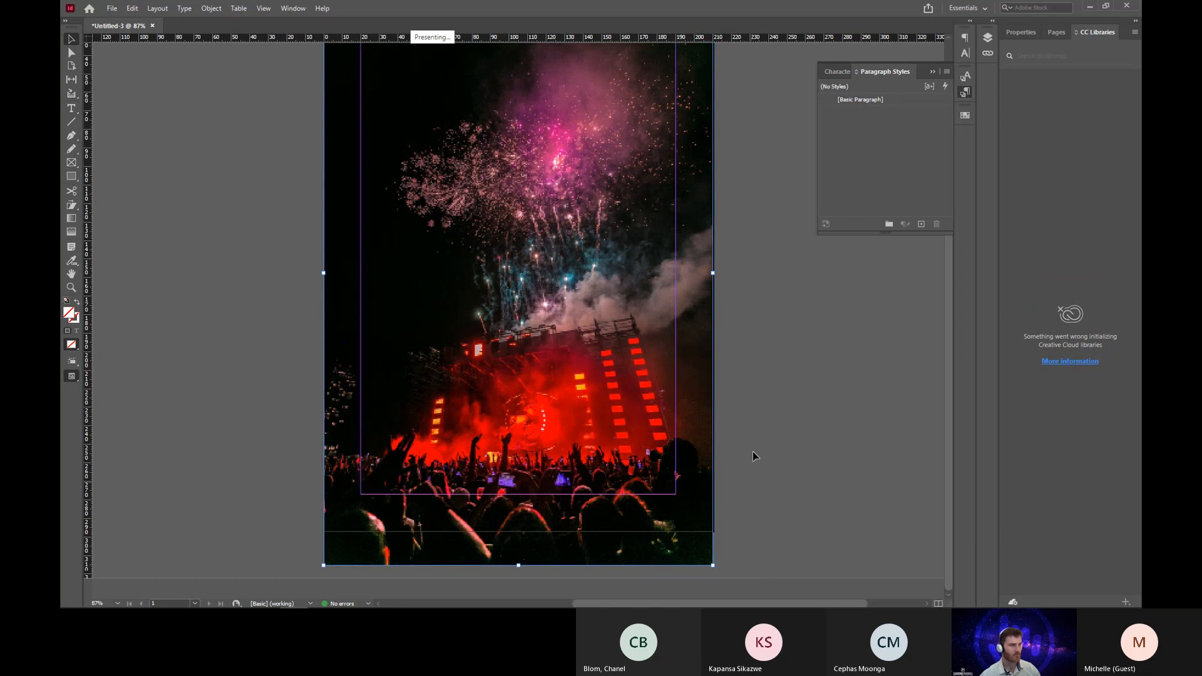
scroll(729, 321, "up", 3)
scroll(728, 320, "down", 2)
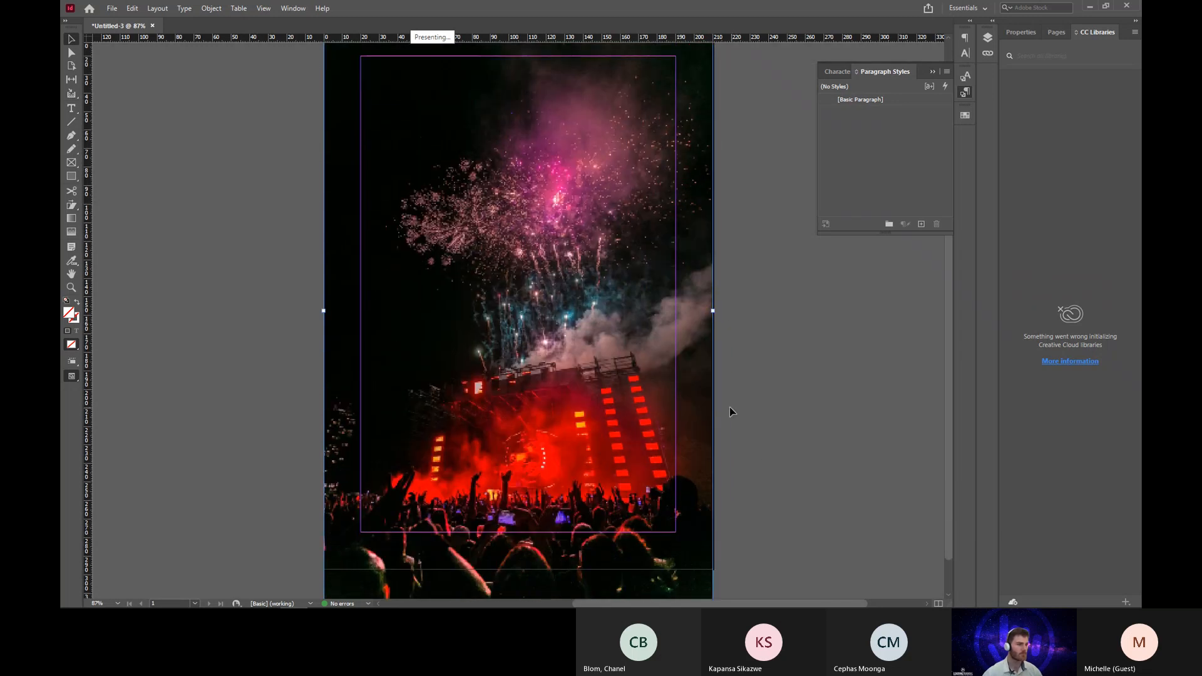
left_click(730, 408)
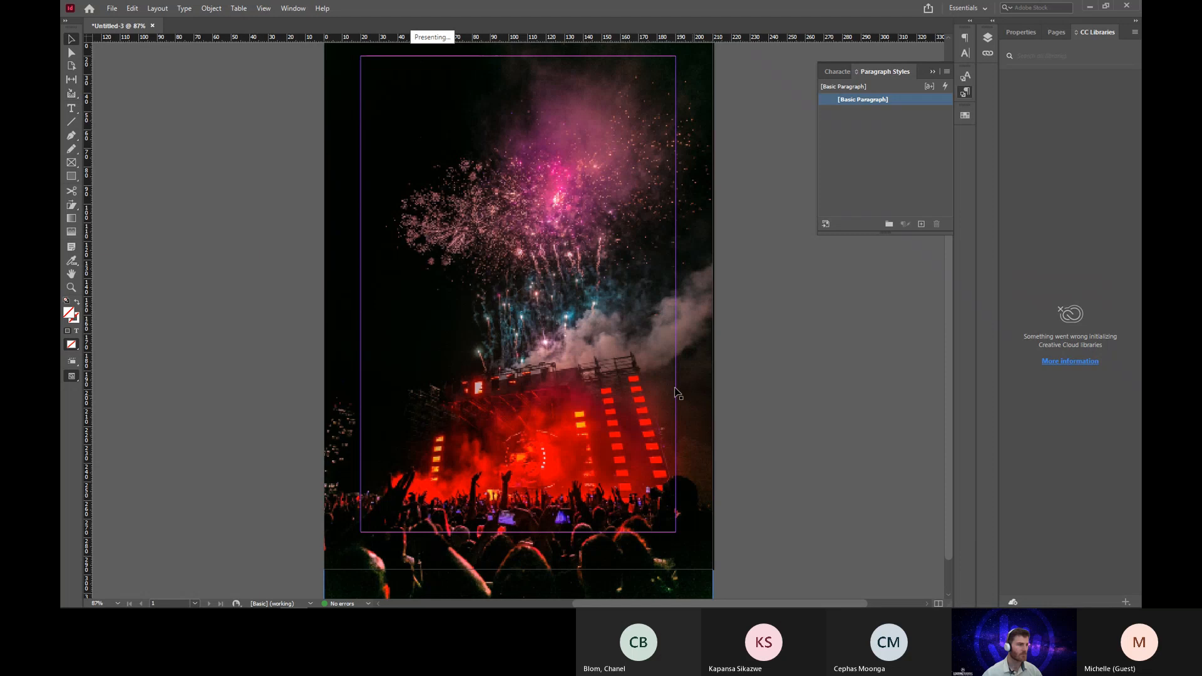
Move the concert photo straight up until its lower edge meets the bottom edge of the page.
left_click(587, 404)
scroll(758, 307, "down", 1)
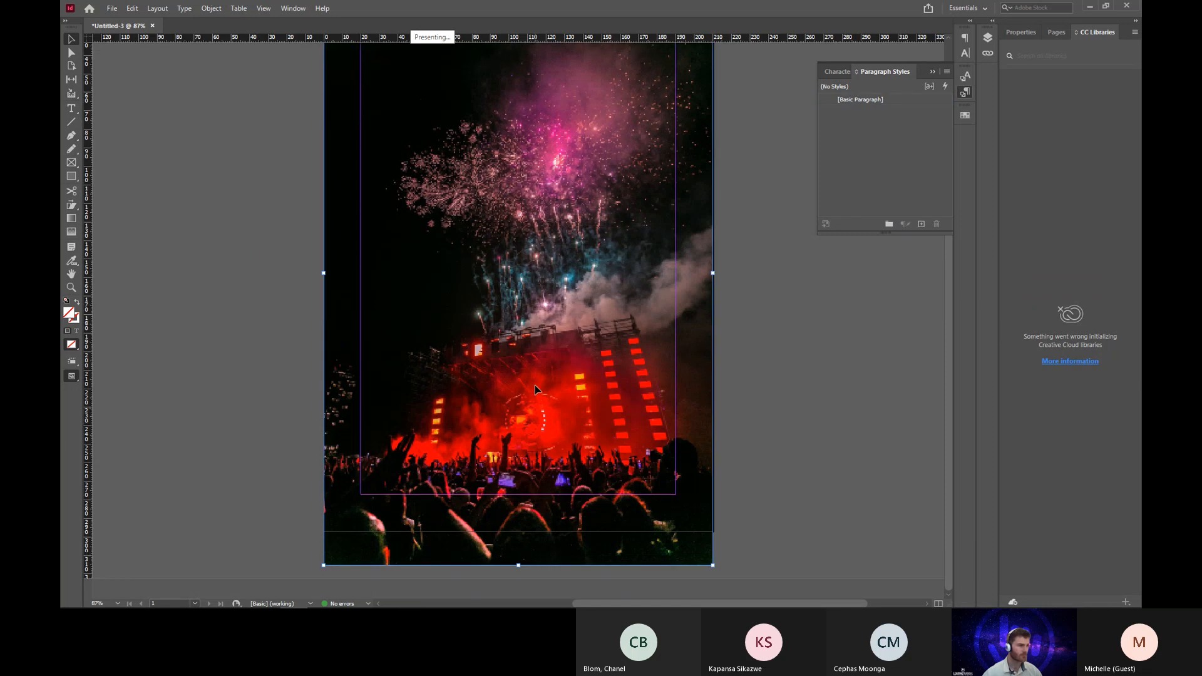
left_click_drag(535, 385, 534, 376)
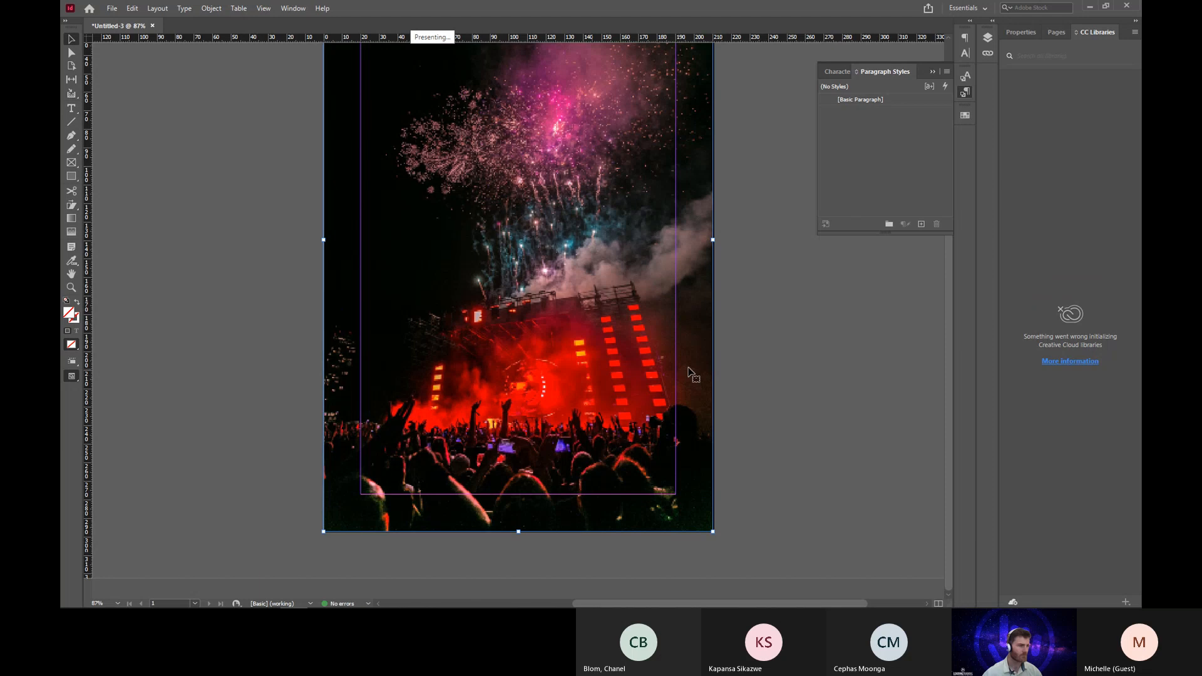
Crop the photo frame's upper edge to the top of the page and align its right side with the page edge.
scroll(725, 365, "up", 4)
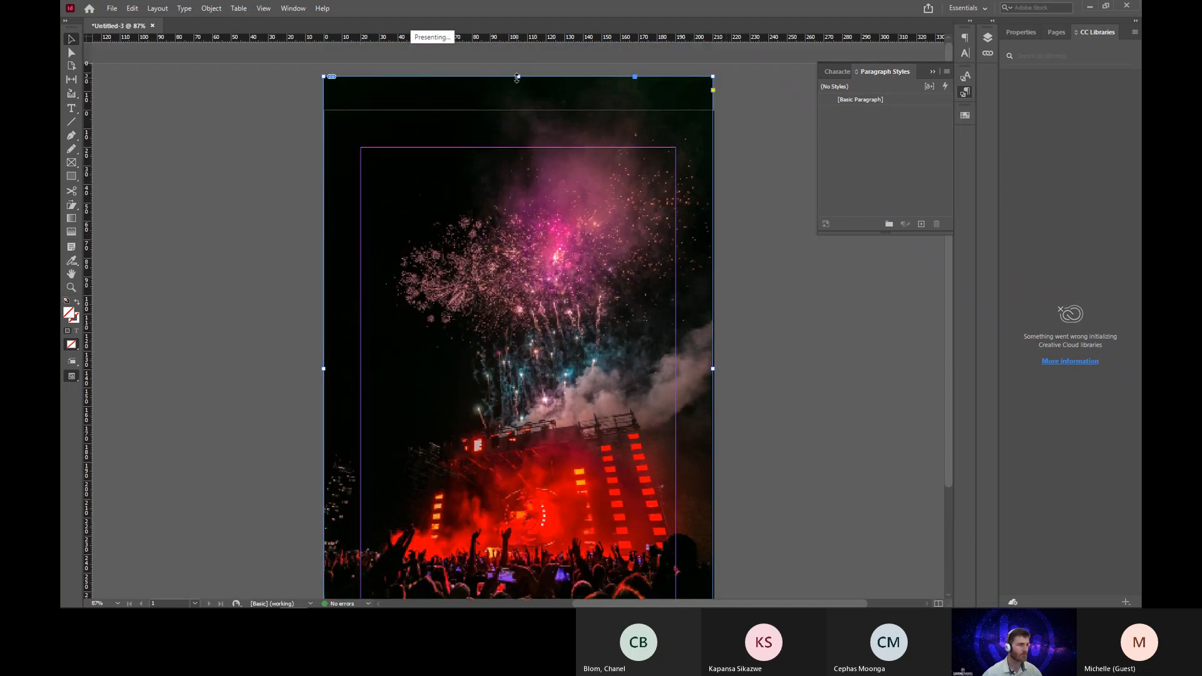
left_click_drag(518, 76, 518, 110)
left_click(759, 319)
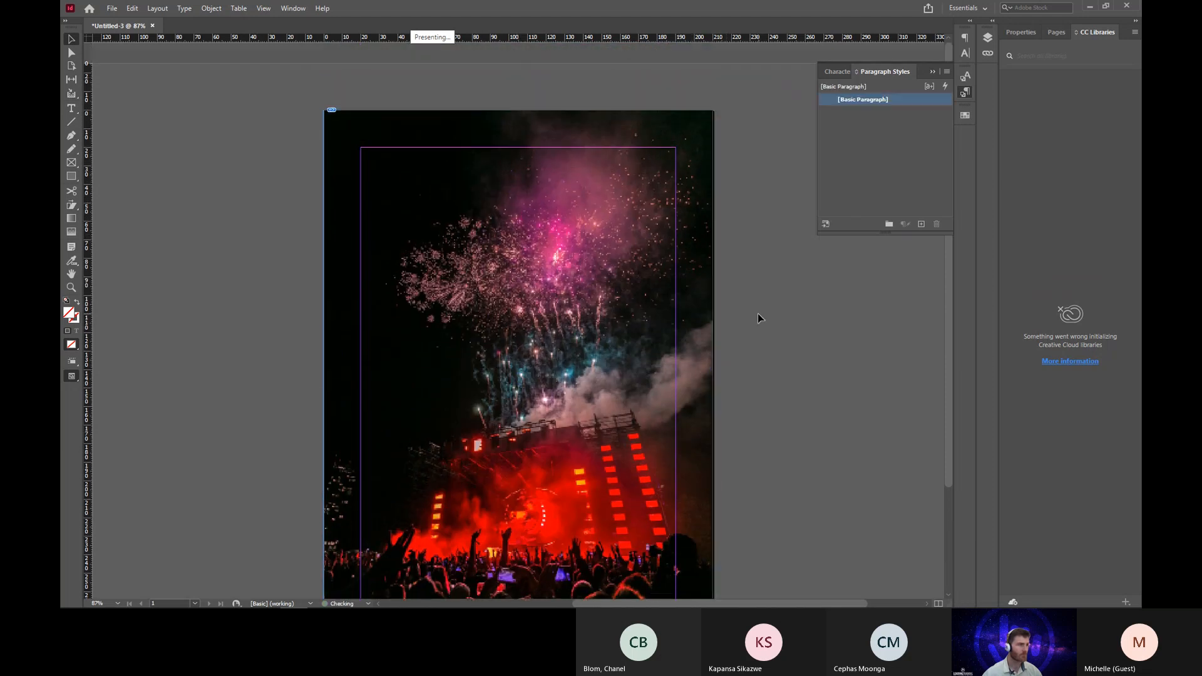
left_click(711, 386)
mouse_move(710, 387)
left_mouse_down()
mouse_move(726, 386)
mouse_move(713, 386)
left_mouse_up()
left_click(779, 428)
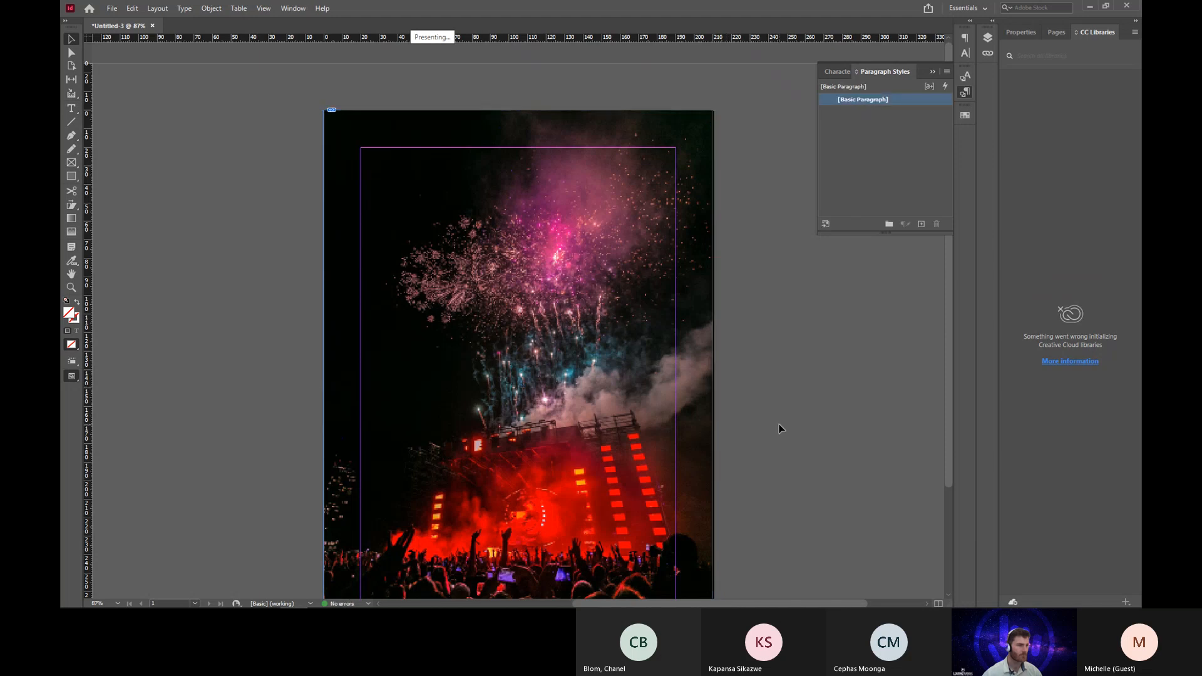
left_click(615, 389)
left_click(795, 377)
scroll(794, 373, "down", 3)
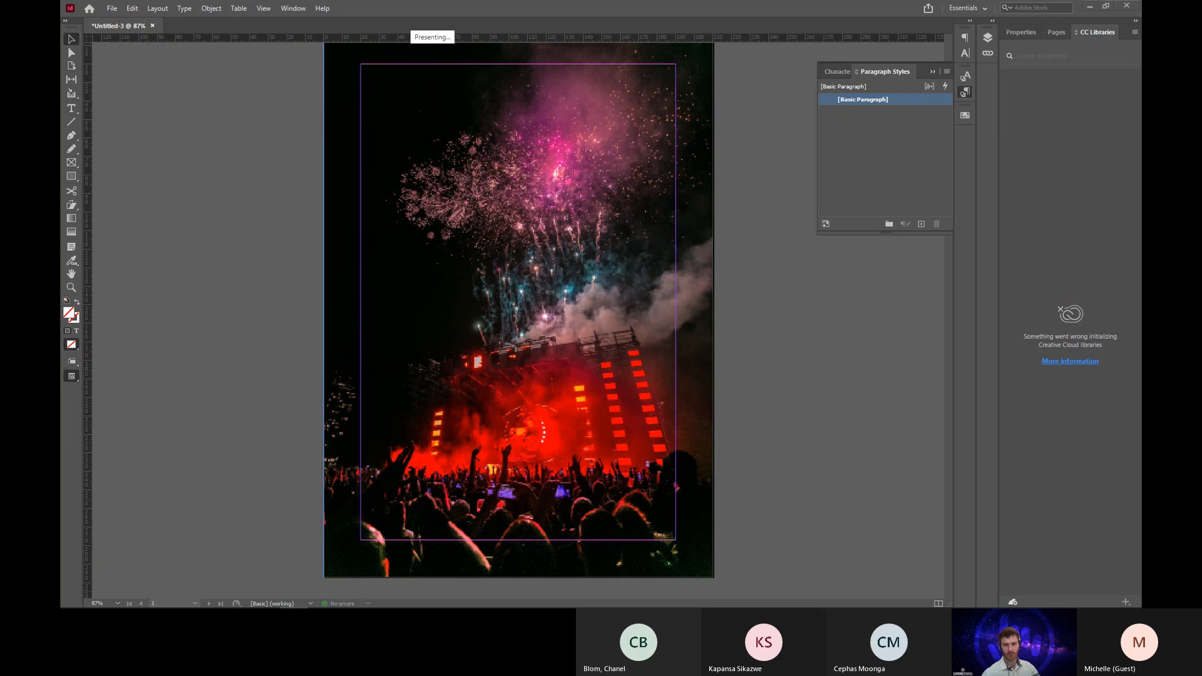
Activate the Type tool with nothing selected.
left_click(796, 345)
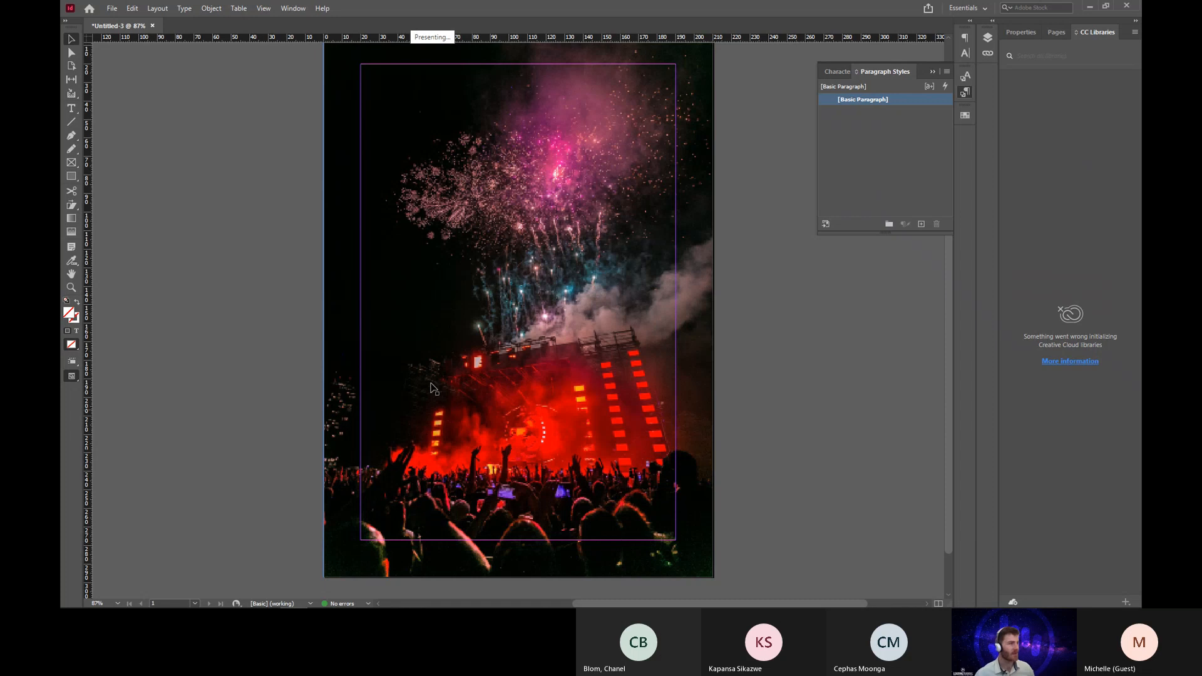
left_click(71, 108)
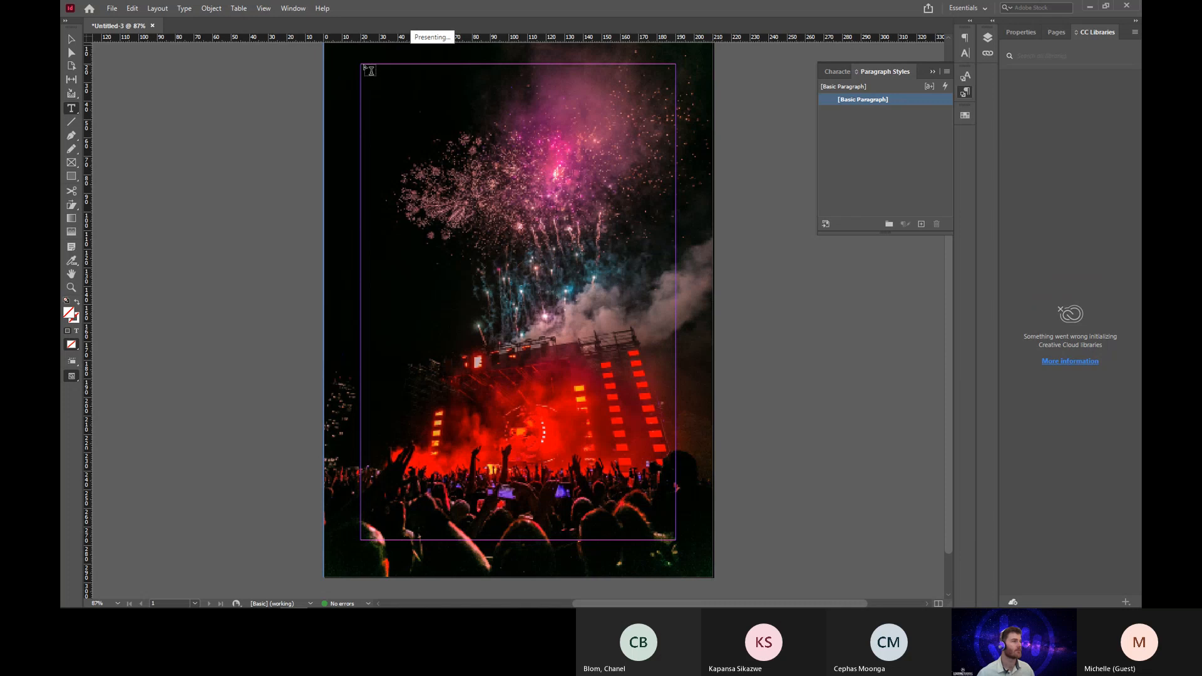
Add a margin-wide text frame across the upper part of the page reading "Vibe Smash" and set its font size to 110 pt.
left_click_drag(363, 65, 675, 236)
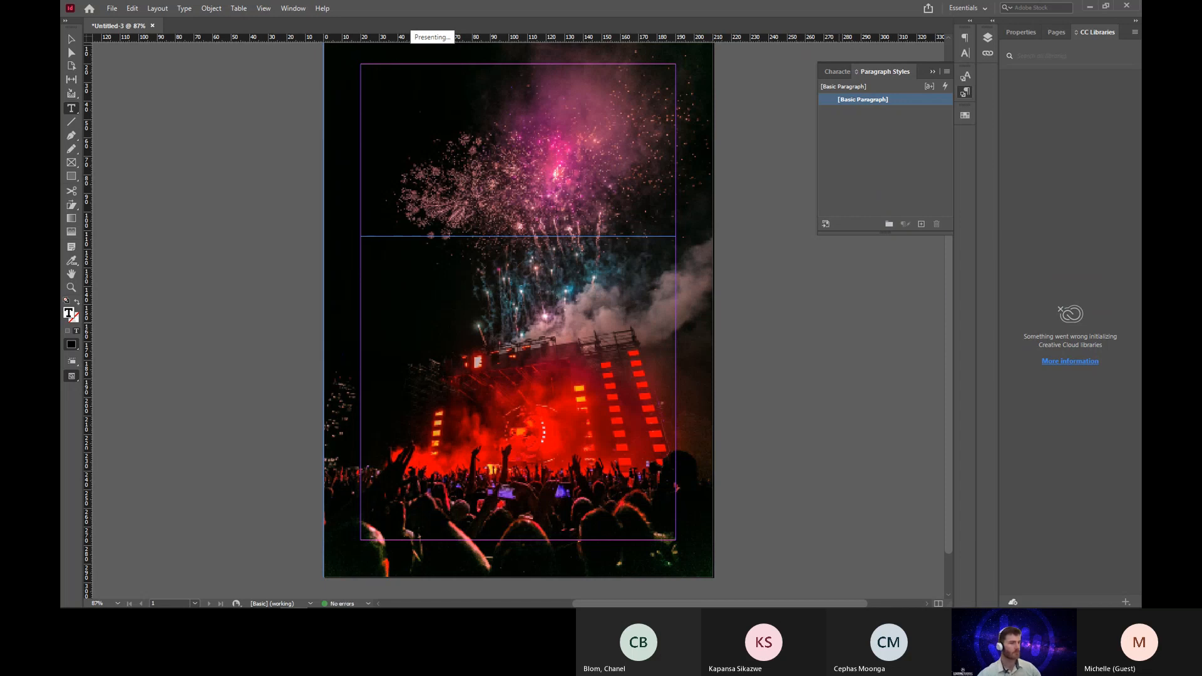
key("ctrl+a")
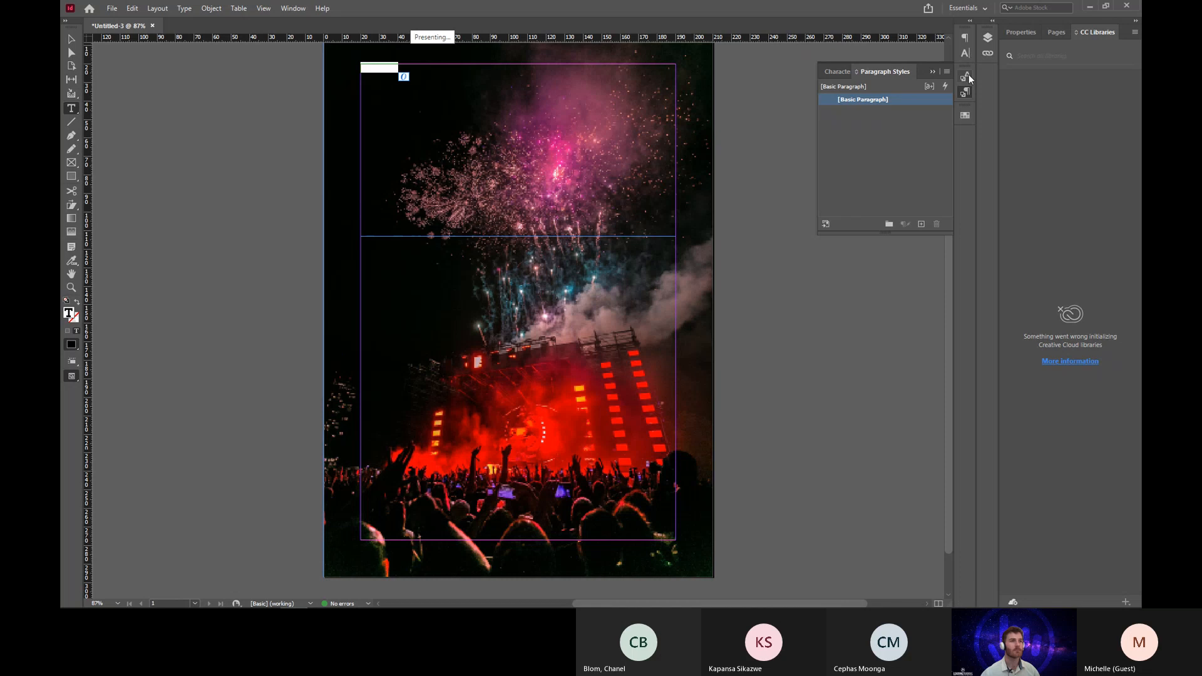
left_click(967, 56)
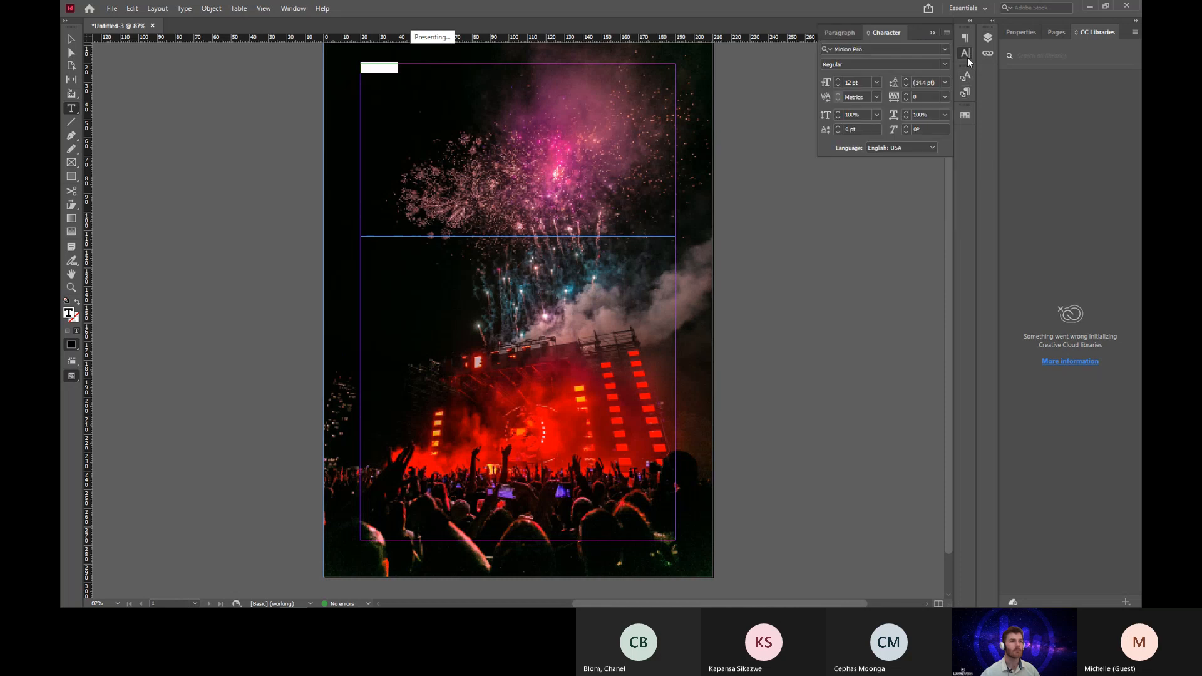
left_click(838, 81)
left_click(838, 81)
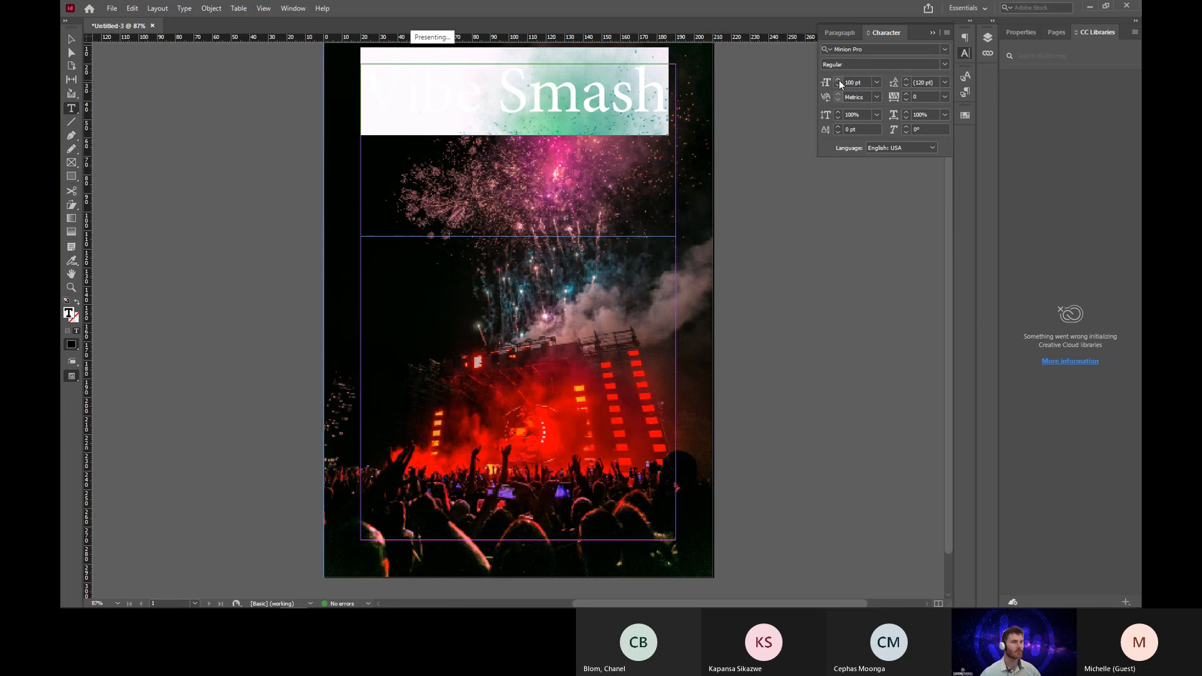
left_click(839, 81)
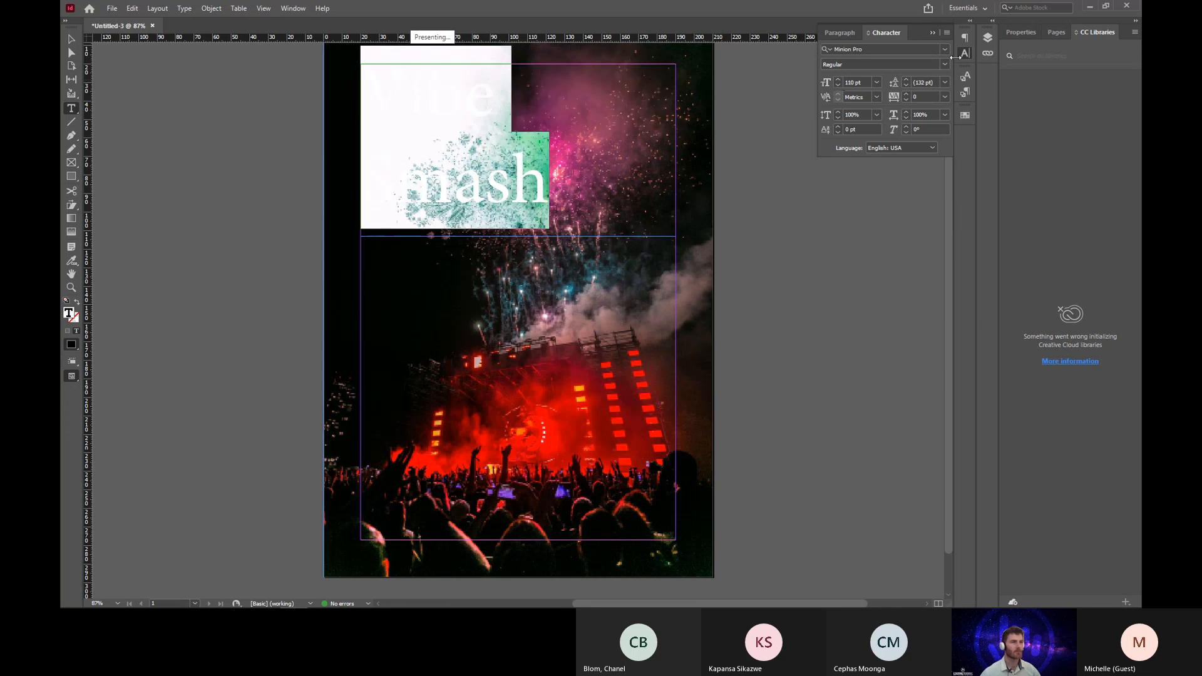
Centre-align the "Vibe Smash" title text within its frame.
left_click(848, 32)
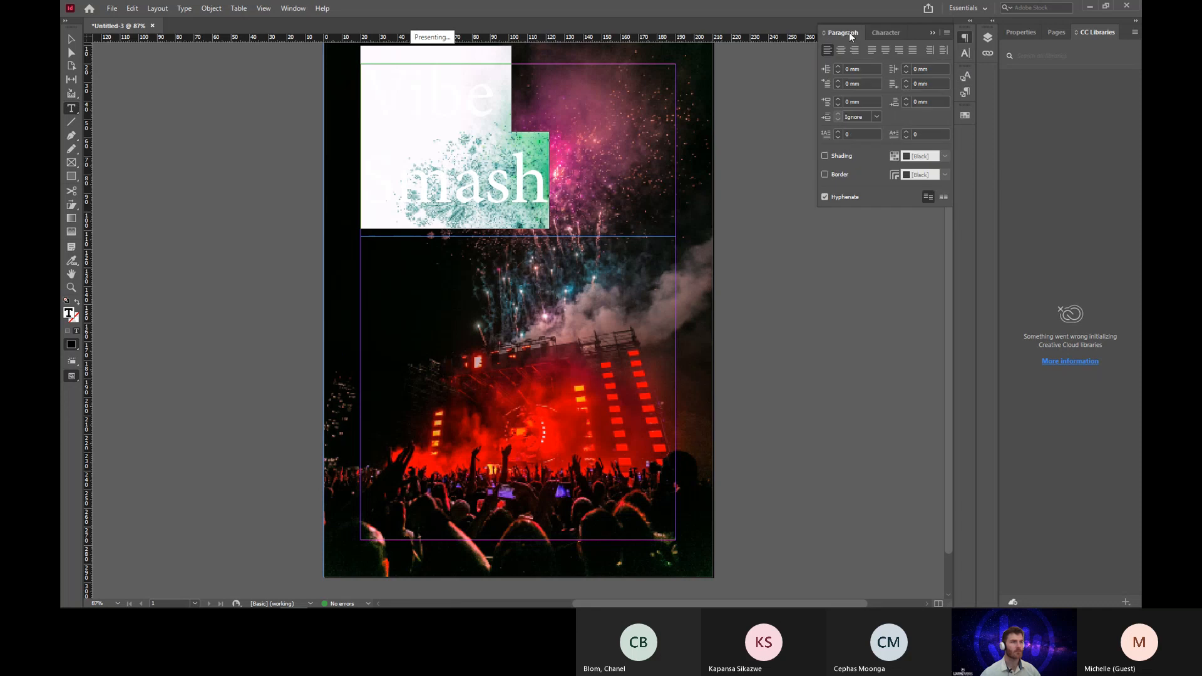
left_click(1021, 33)
left_click(932, 32)
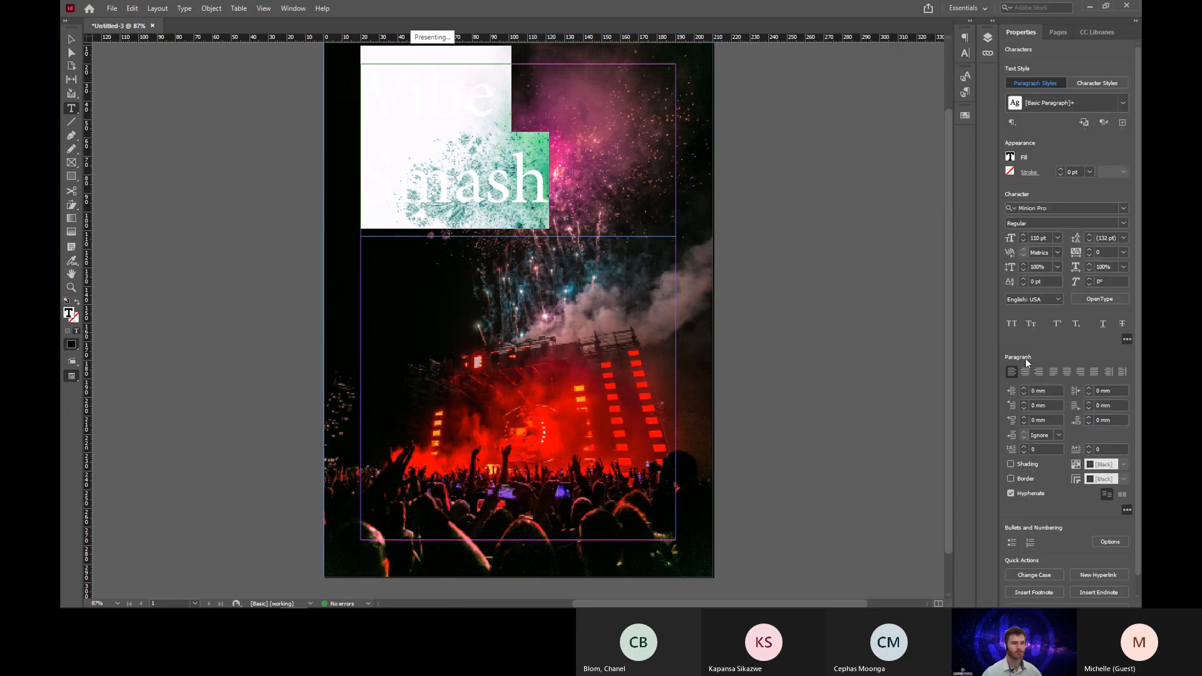
left_click(1025, 371)
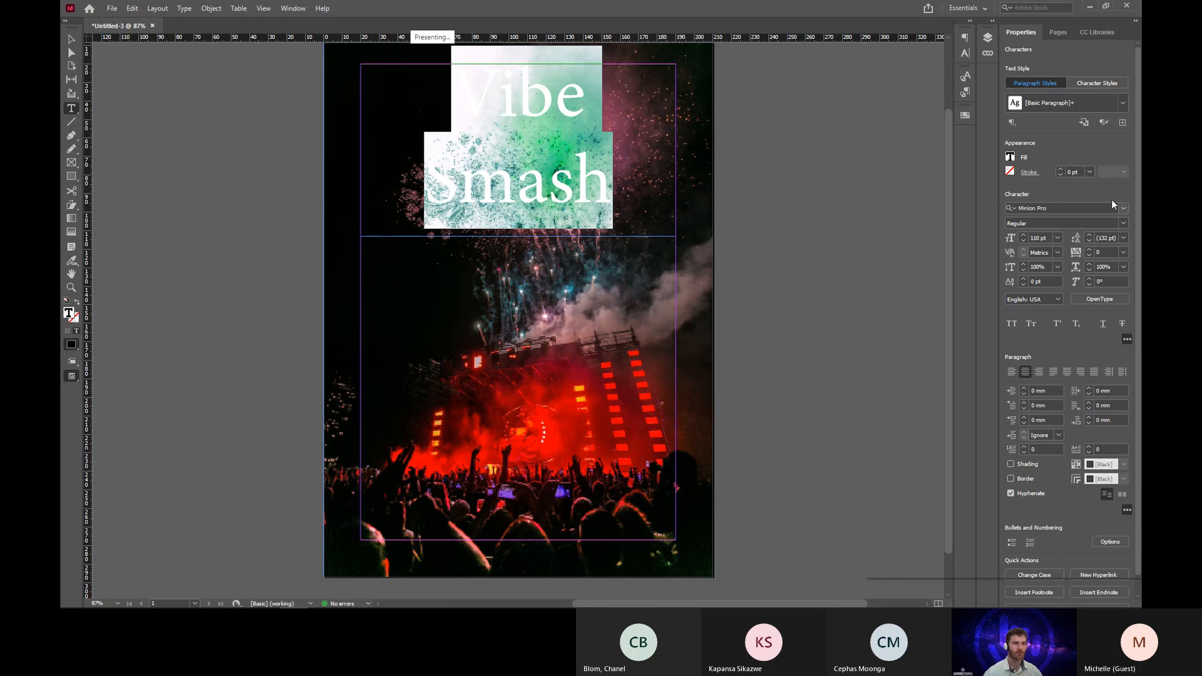
Browse the font previews, filter the fonts to Sans Serif and apply Armstrong to the title.
left_click(1124, 208)
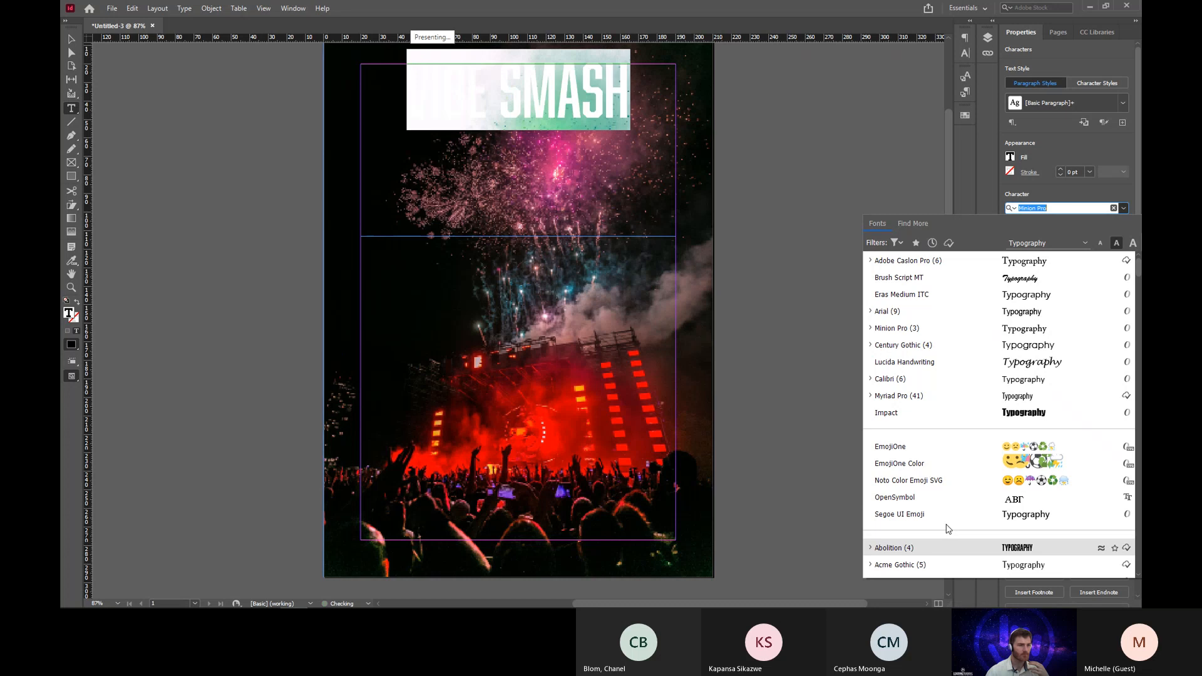
scroll(948, 529, "down", 9)
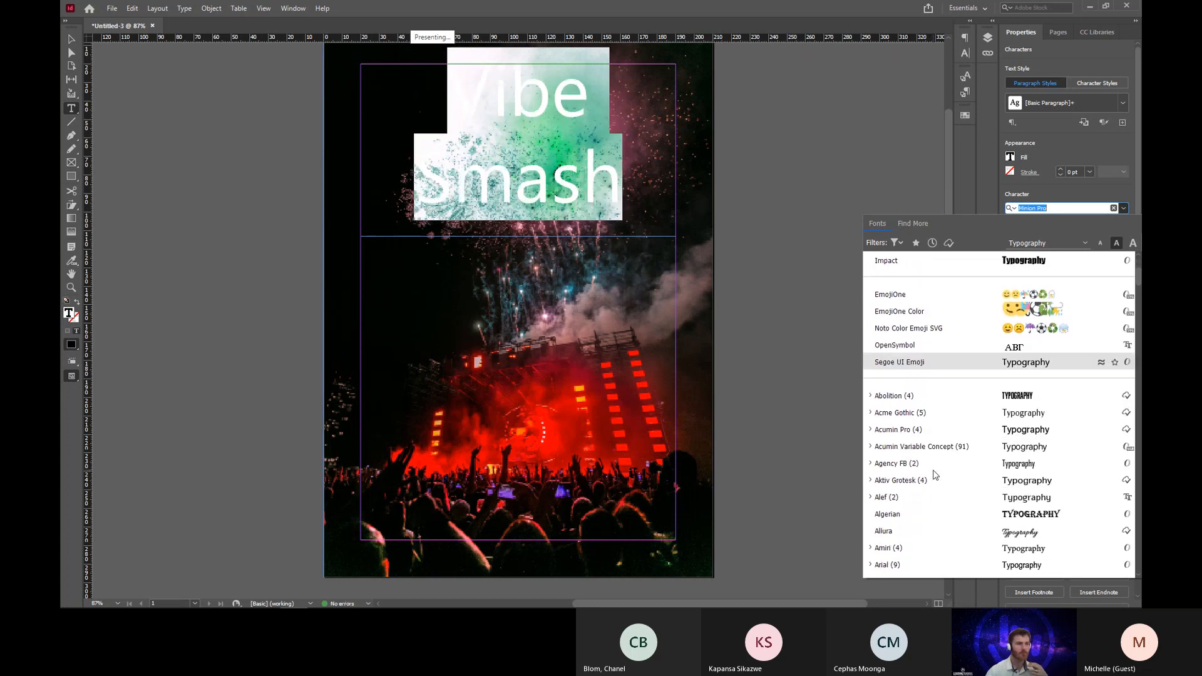
scroll(933, 471, "down", 3)
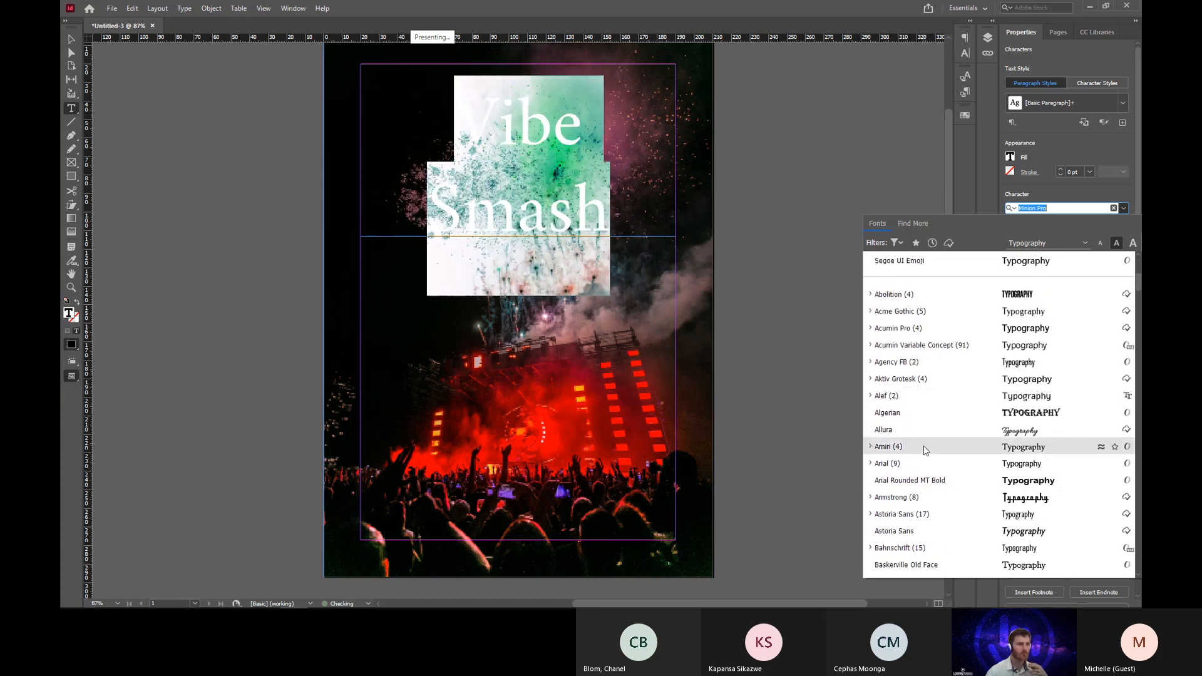
scroll(923, 450, "down", 3)
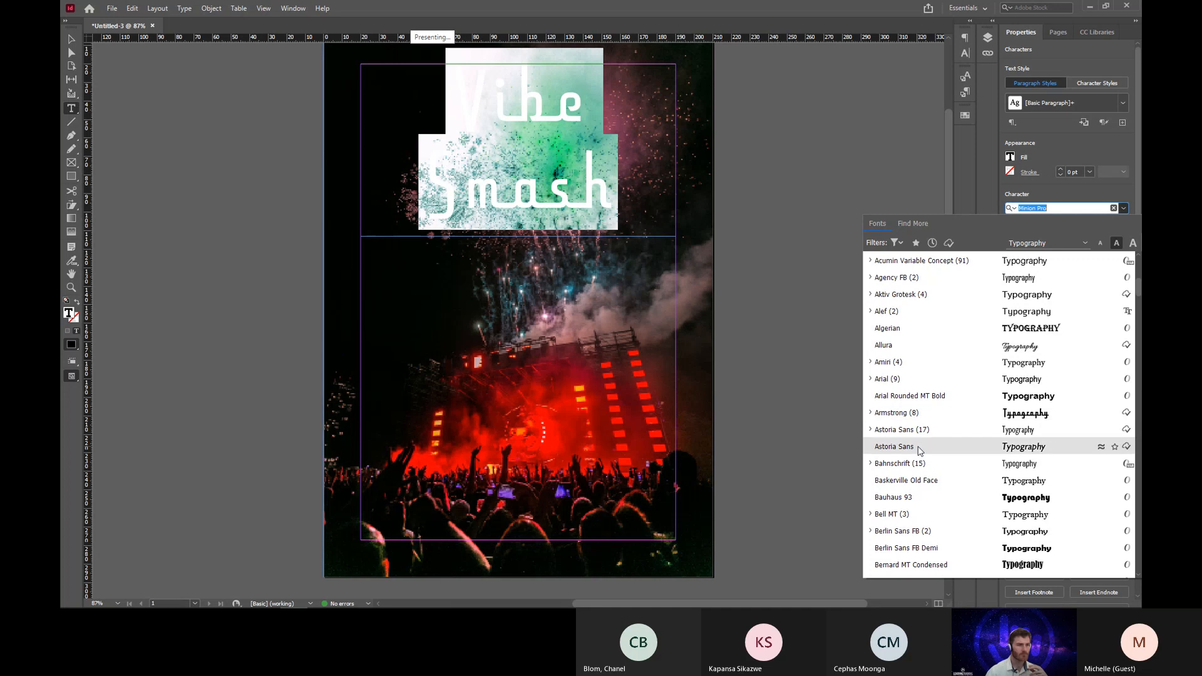
scroll(918, 450, "down", 3)
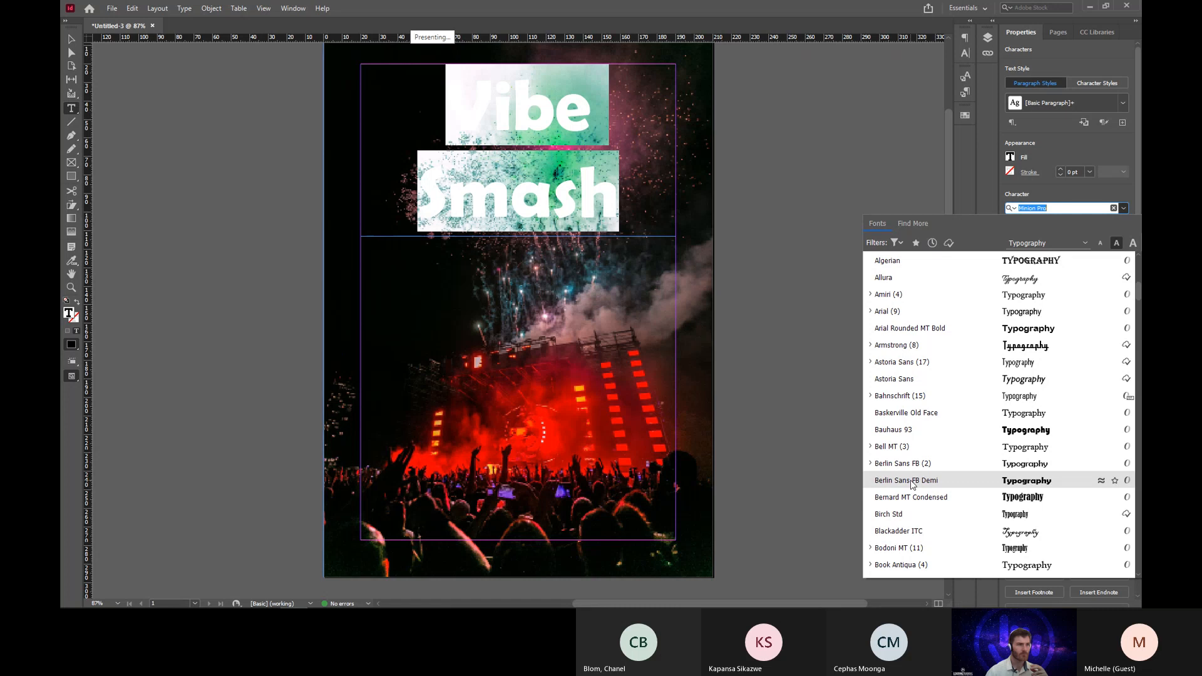
left_click(901, 243)
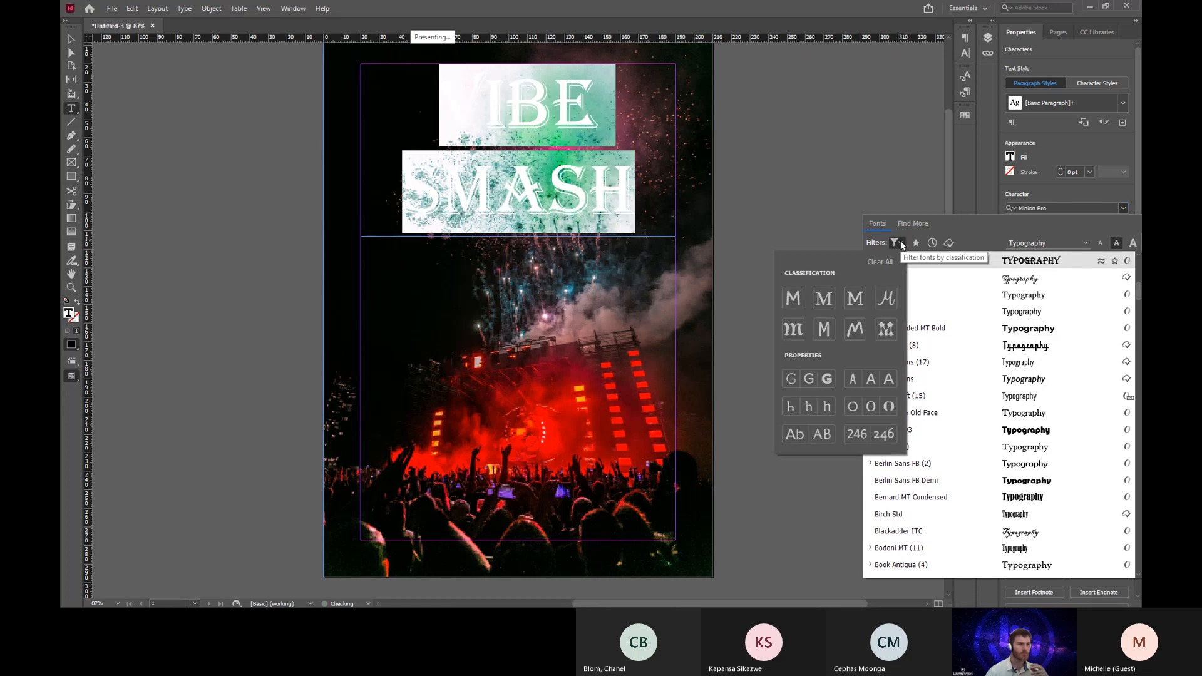
left_click(796, 301)
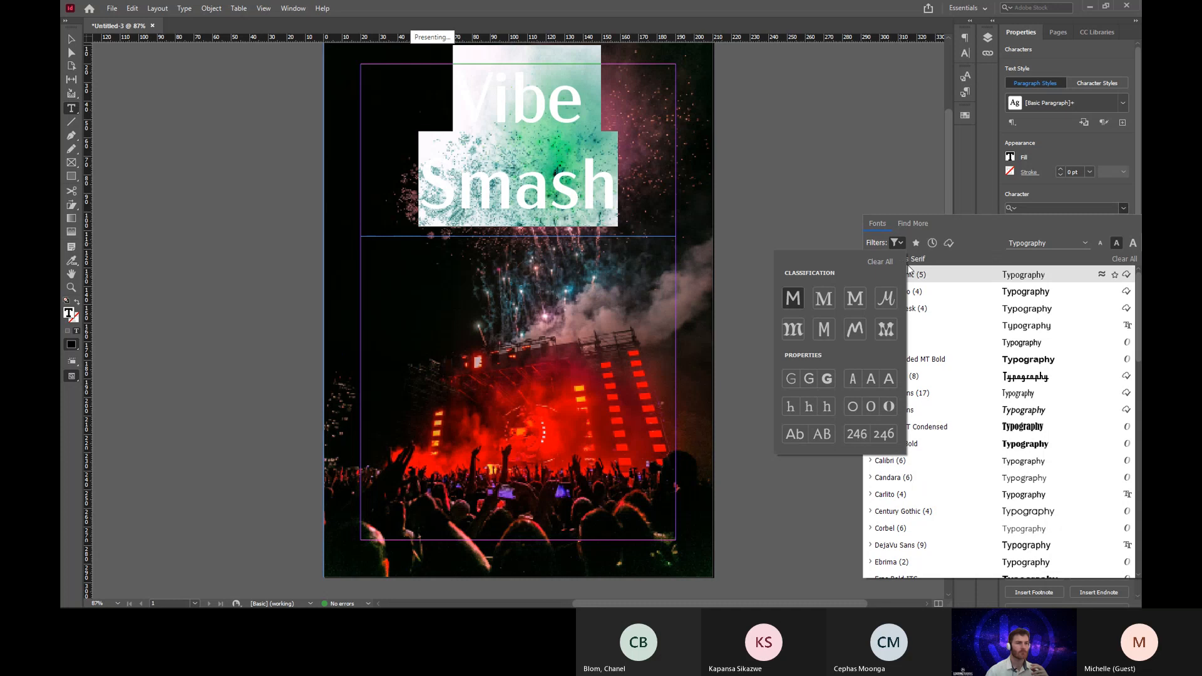
left_click(944, 369)
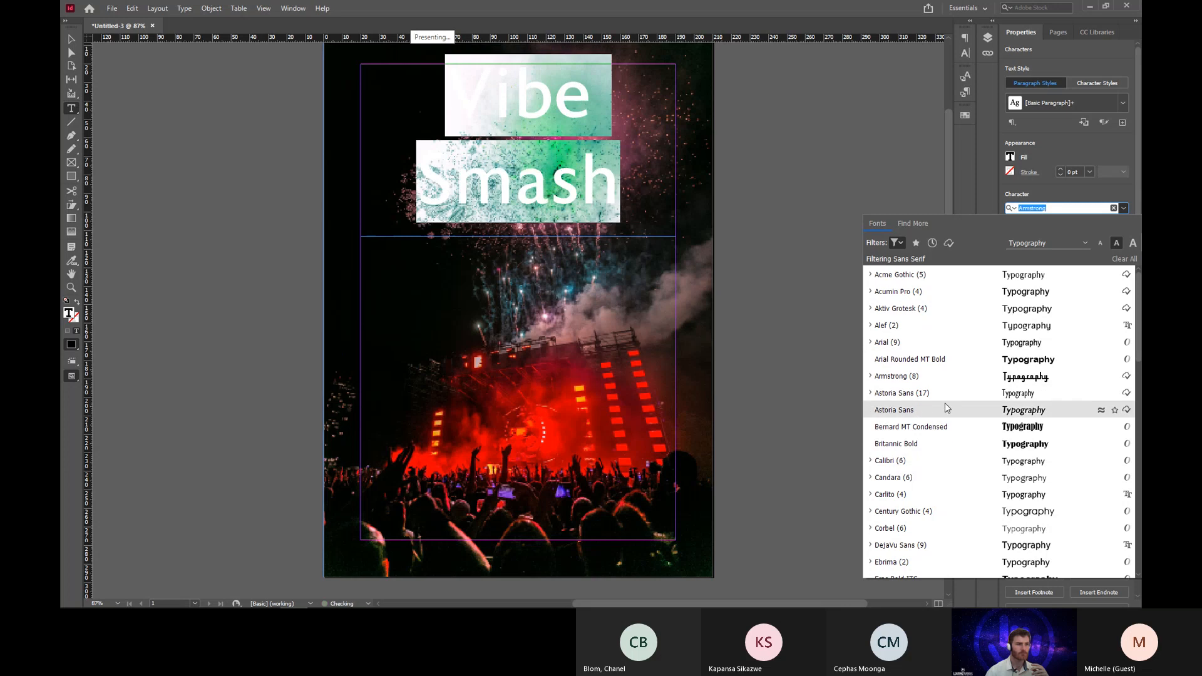
left_click(944, 380)
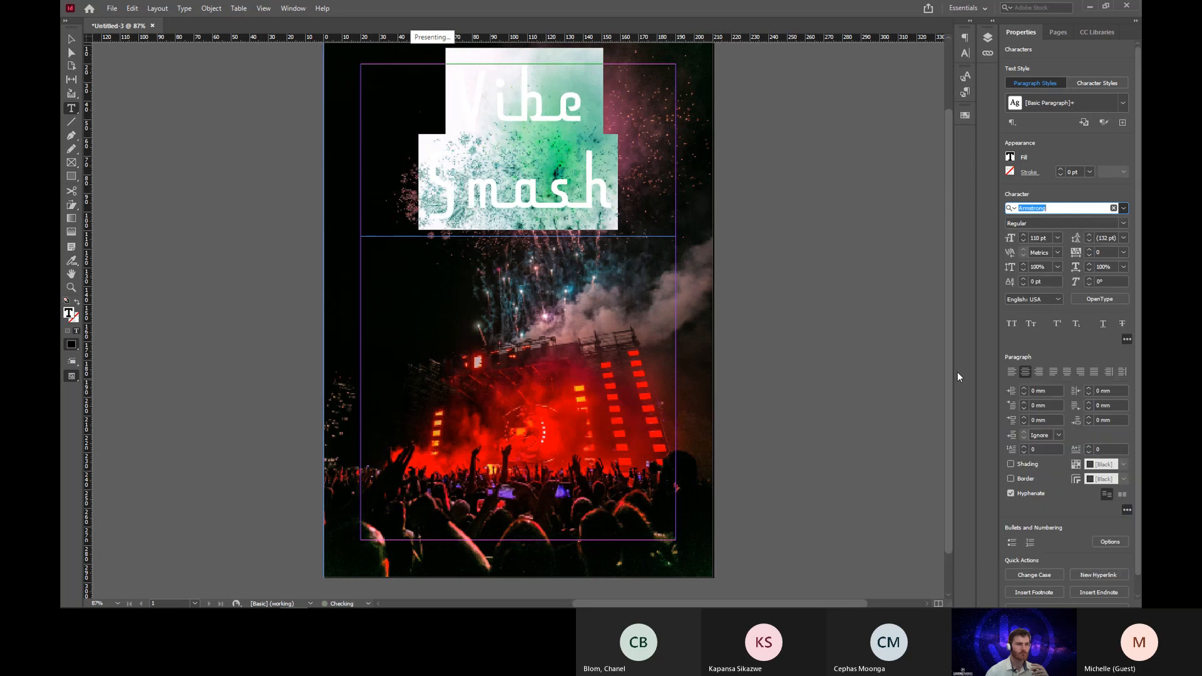
Set the title's font style to Bold Swash.
left_click(1123, 223)
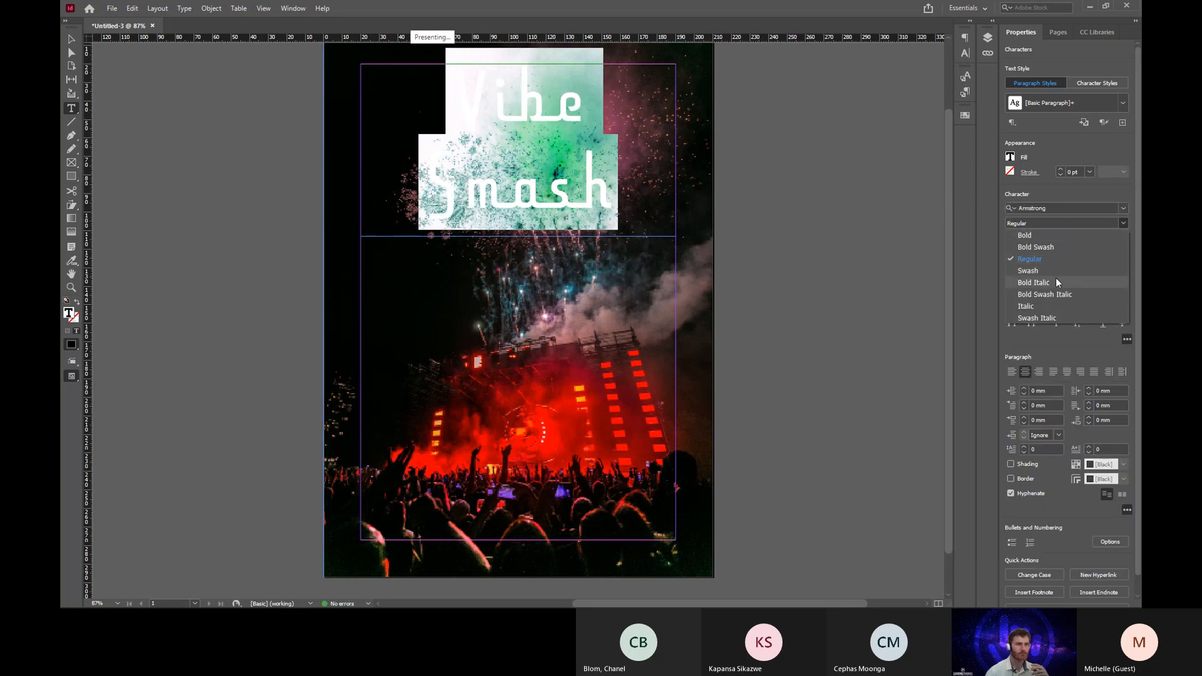
left_click(1061, 238)
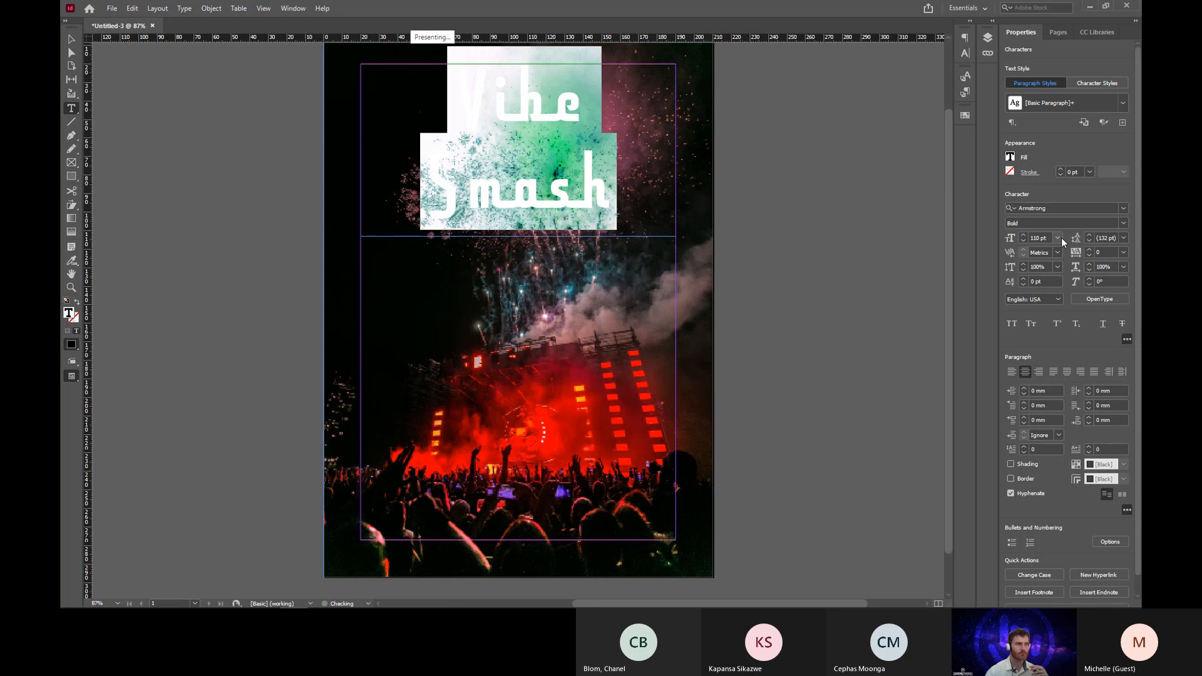
left_click(1068, 222)
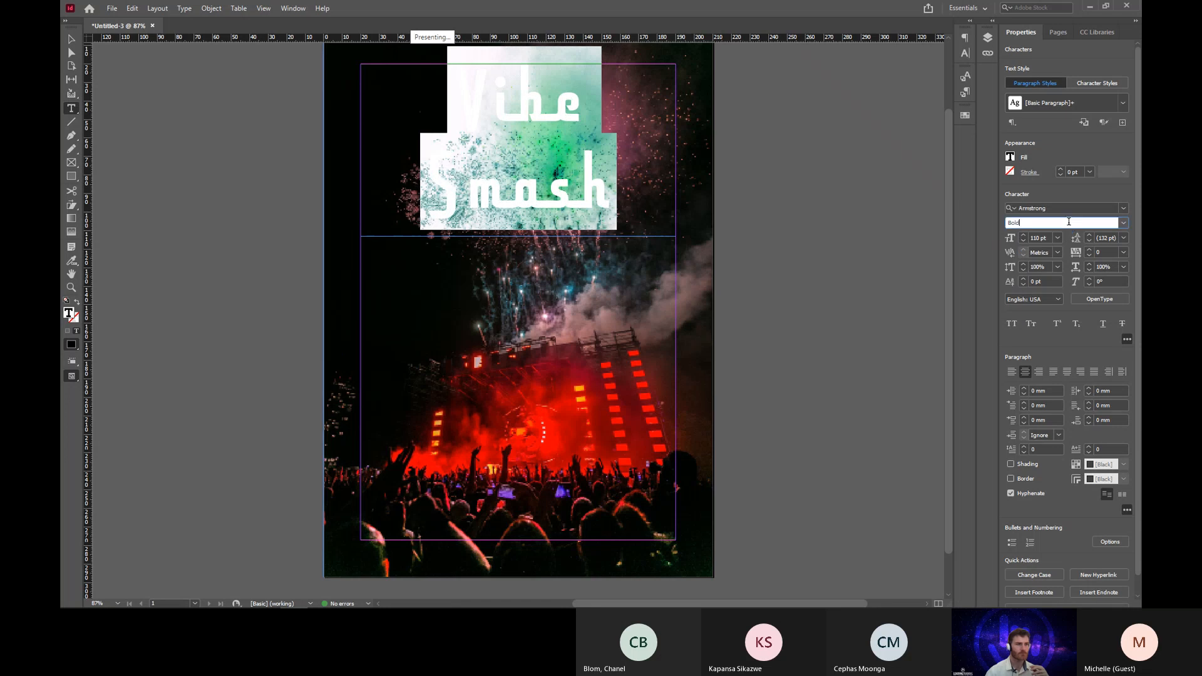
left_click(1125, 227)
left_click(1072, 242)
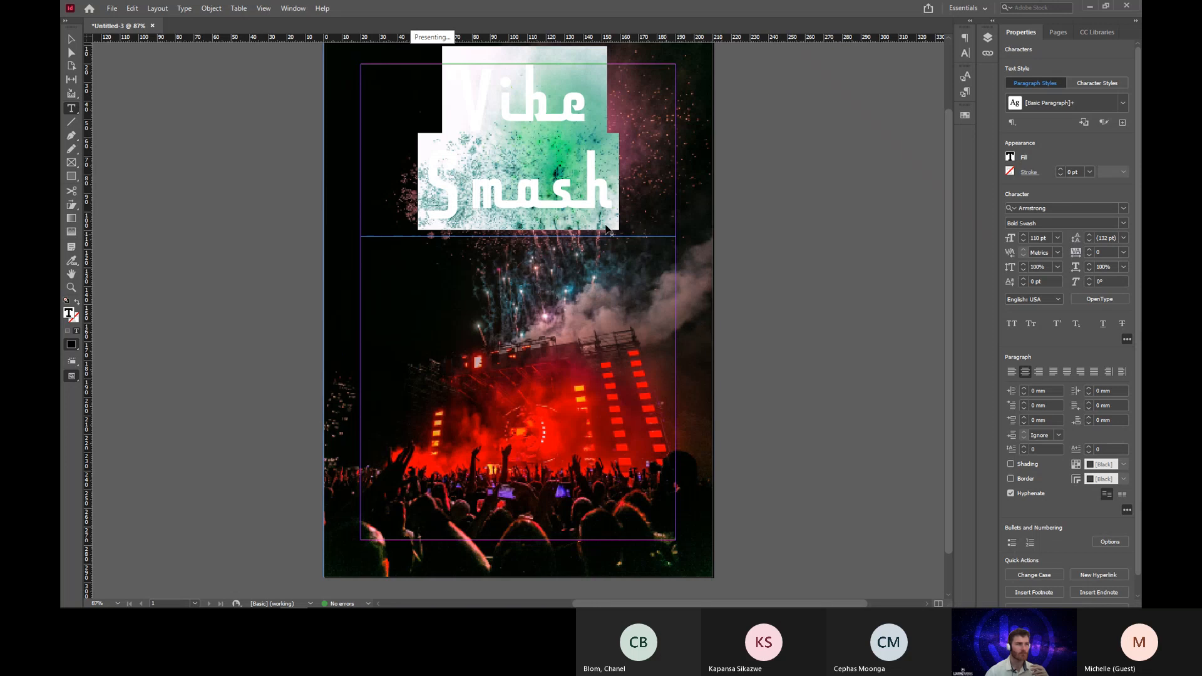
Fill the selected title text with the [Paper] swatch and deselect it.
left_click(619, 199)
left_click_drag(619, 199, 443, 94)
left_click(1010, 156)
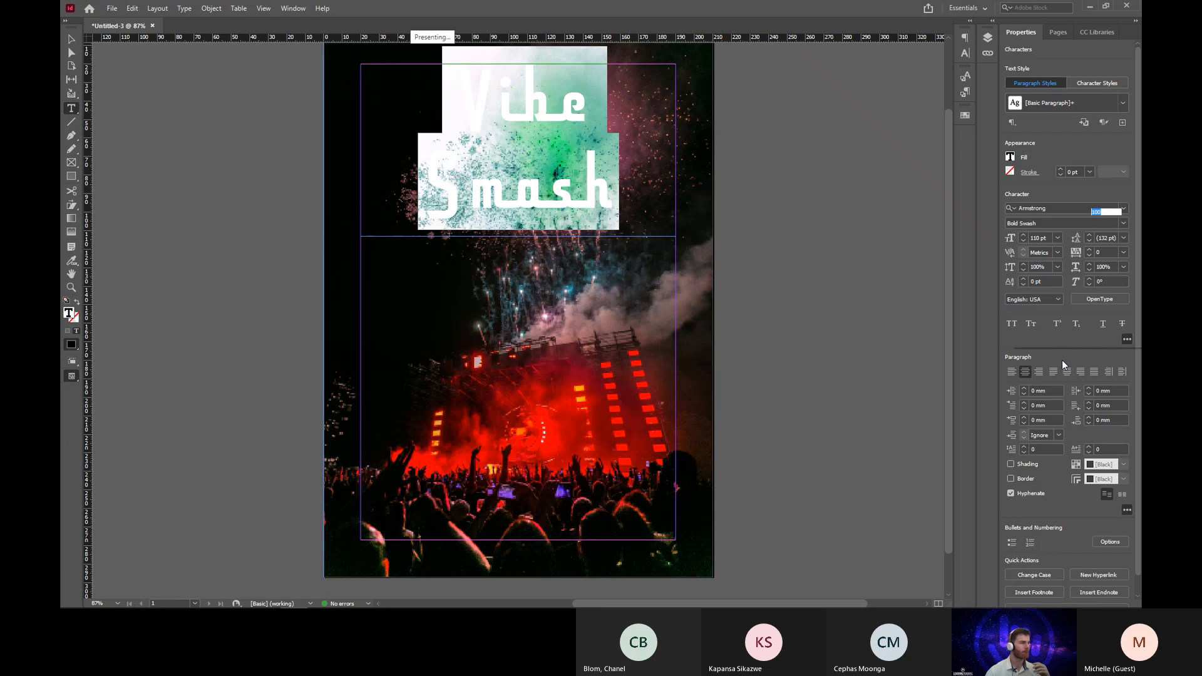
left_click(1035, 255)
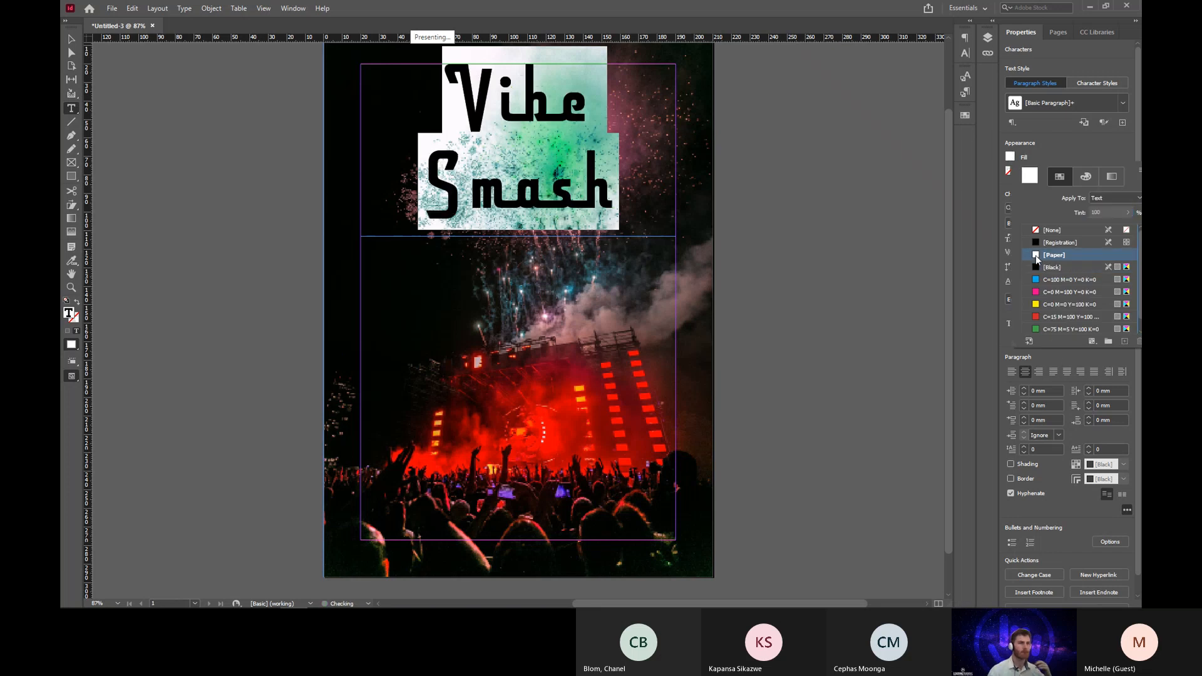
left_click(574, 117)
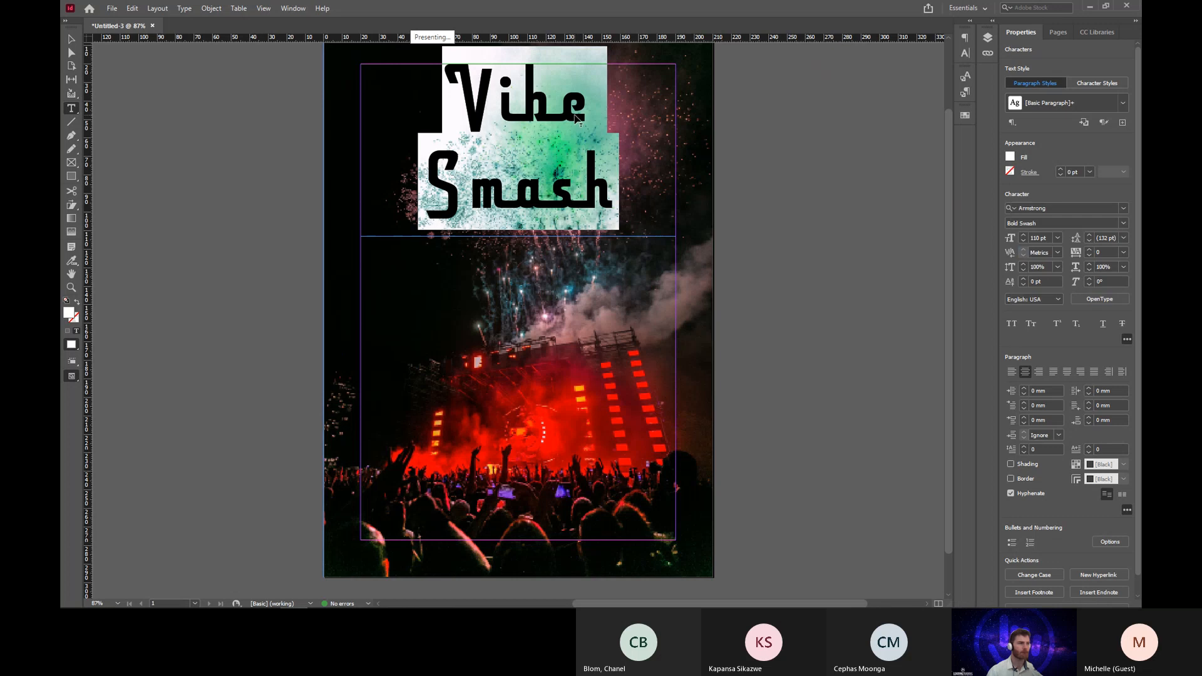
left_click(568, 143)
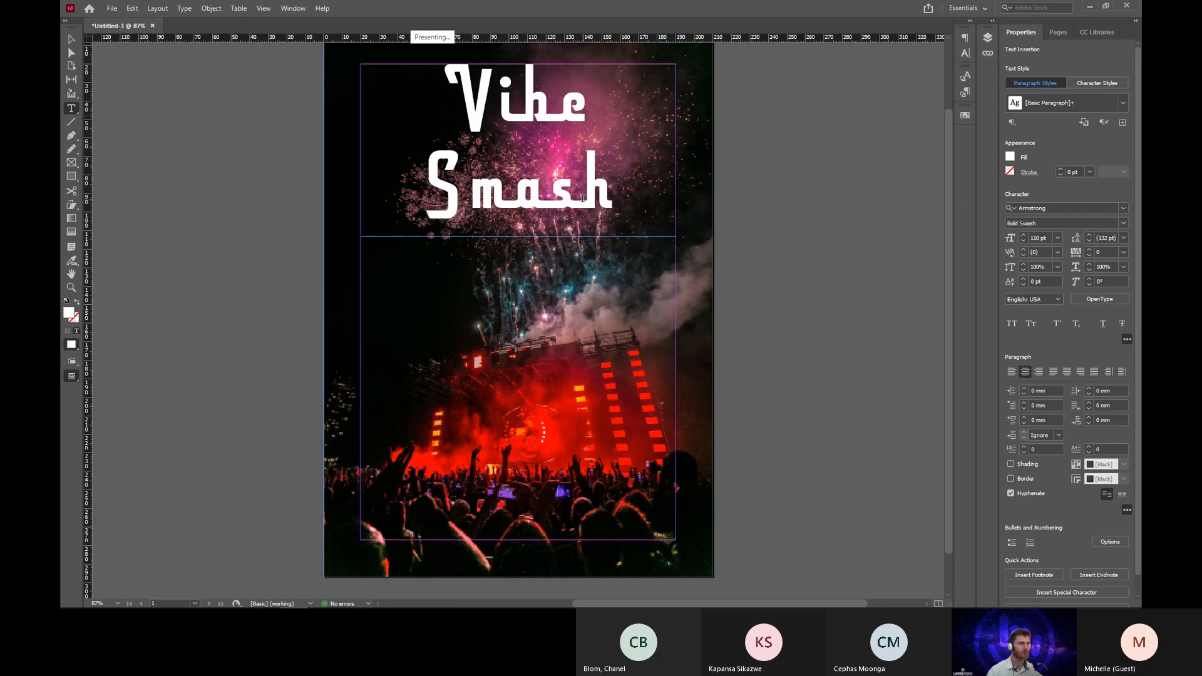
left_click(72, 38)
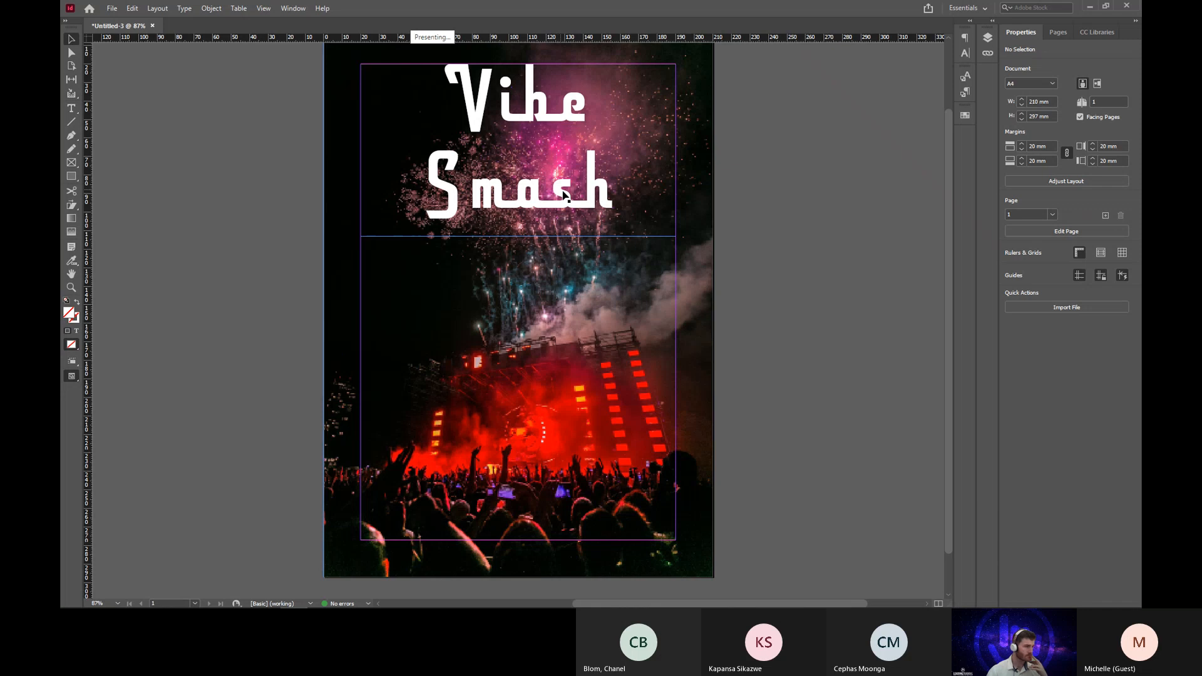
Reduce the leading of the whole "Vibe Smash" title to 66 pt so its two lines sit closer together.
key("t")
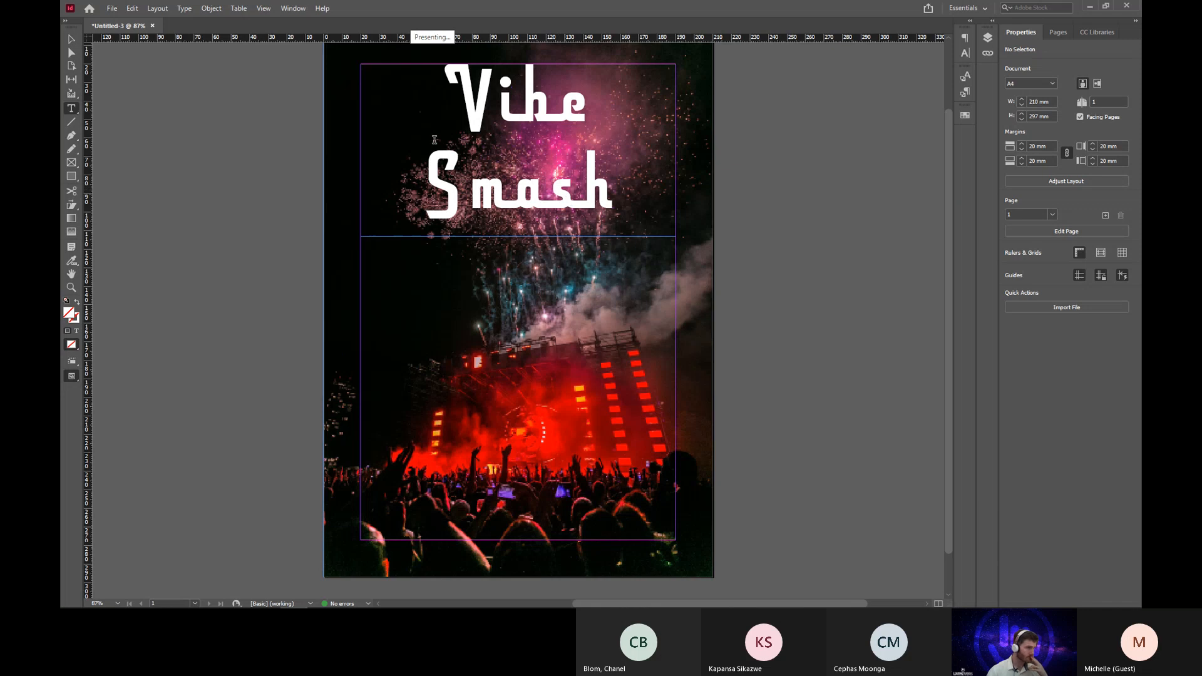
left_click(477, 177)
key("ctrl+a")
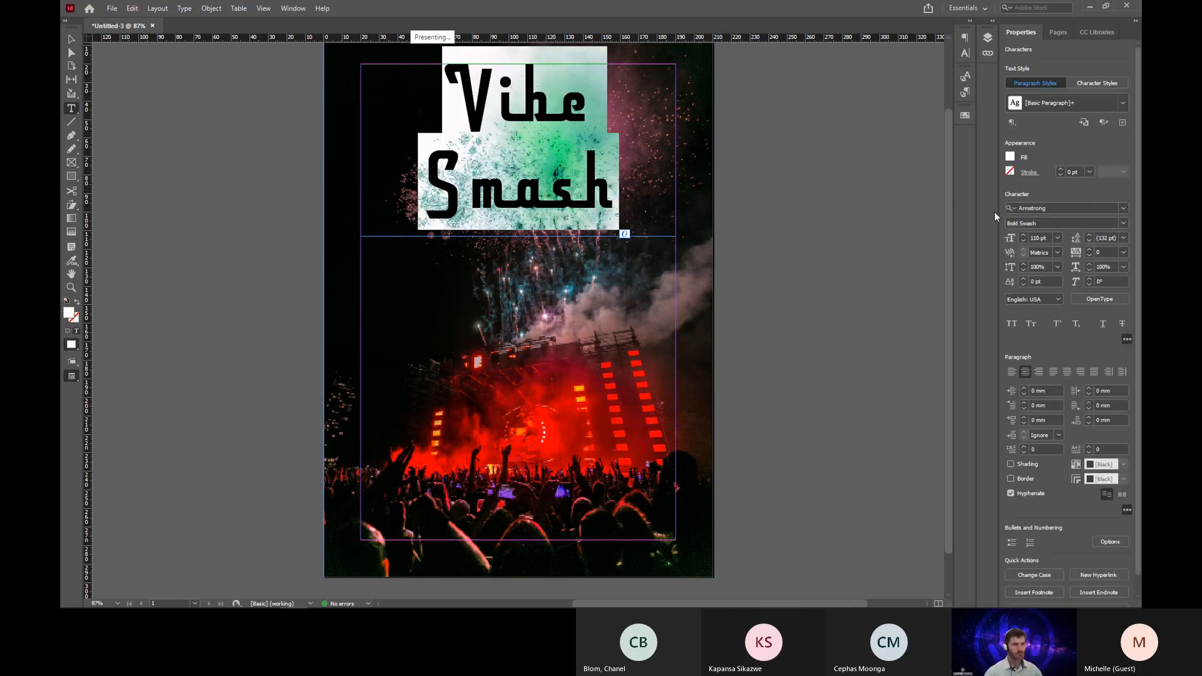
left_click(1091, 240)
left_click(1090, 240)
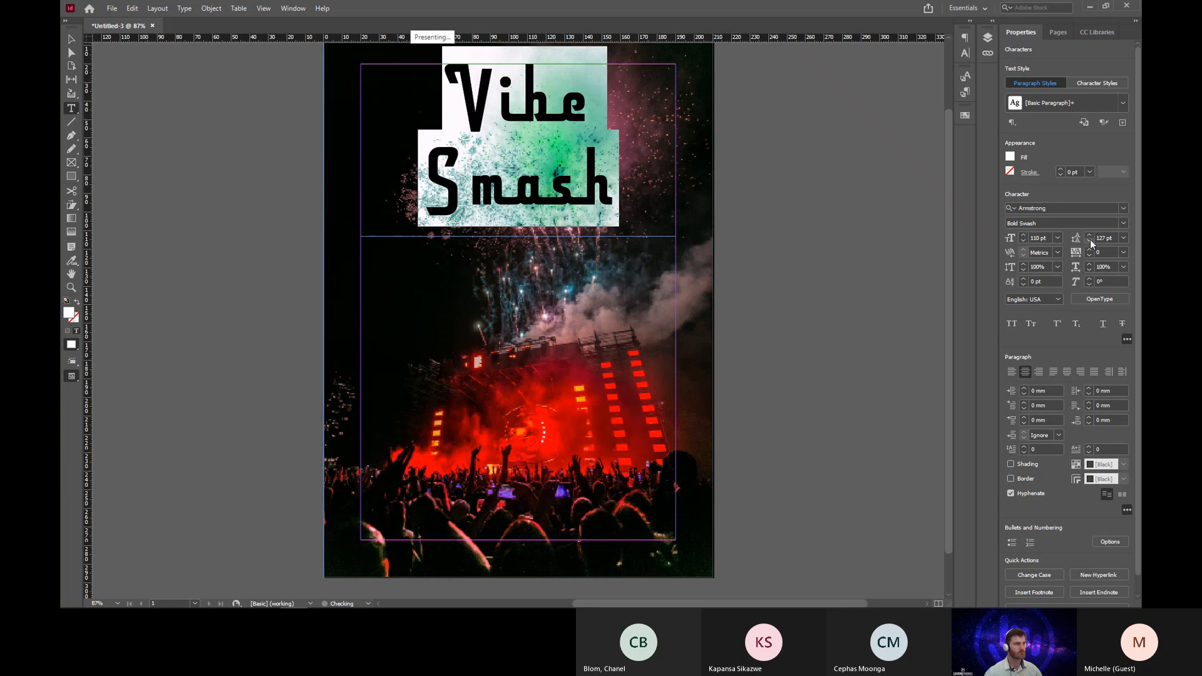
left_click(1091, 241)
left_click(1091, 240)
left_click(1090, 240)
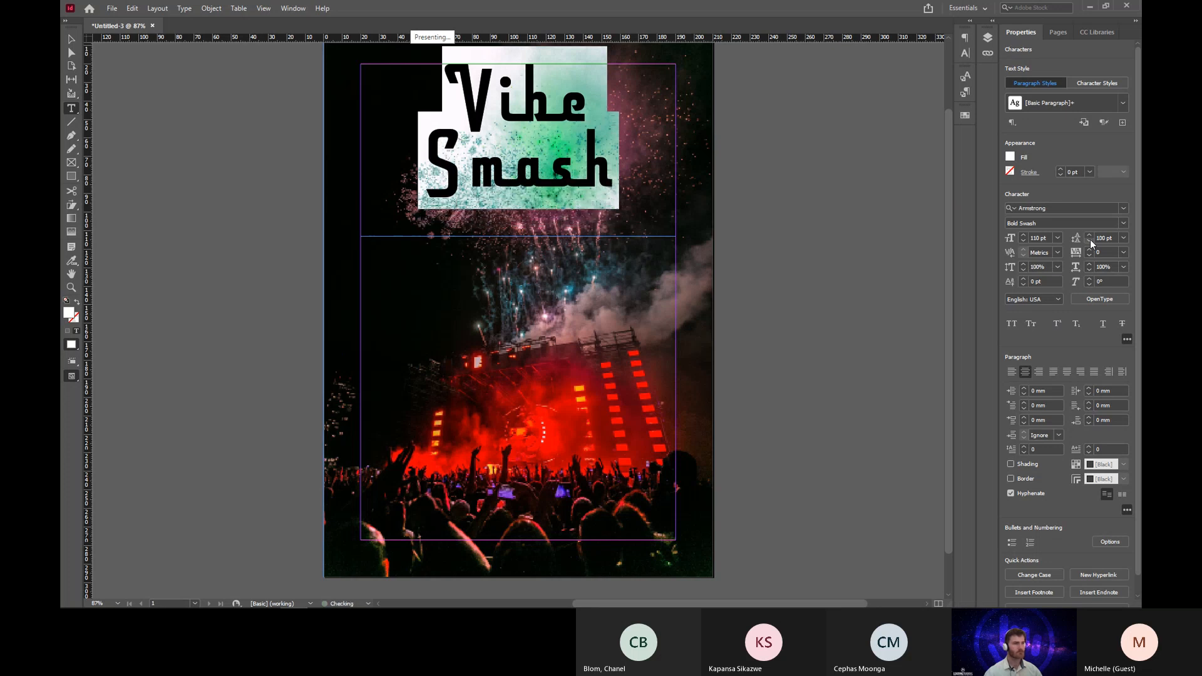
left_click(1090, 241)
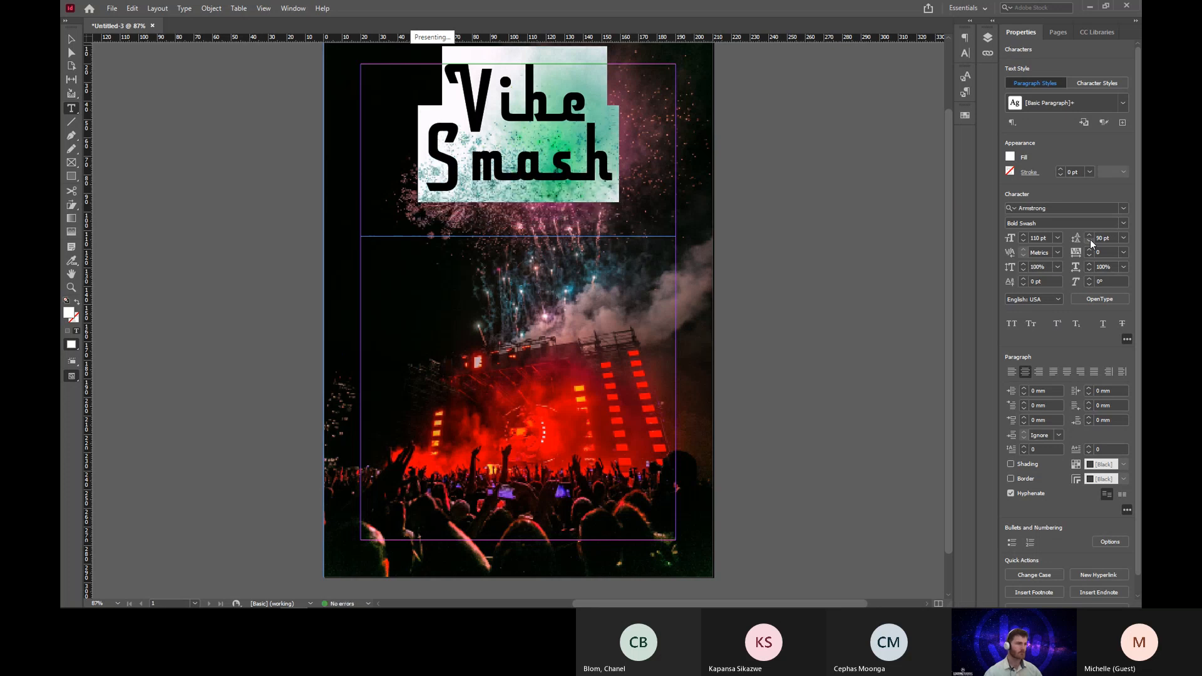
left_click(1090, 240)
left_click(1091, 240)
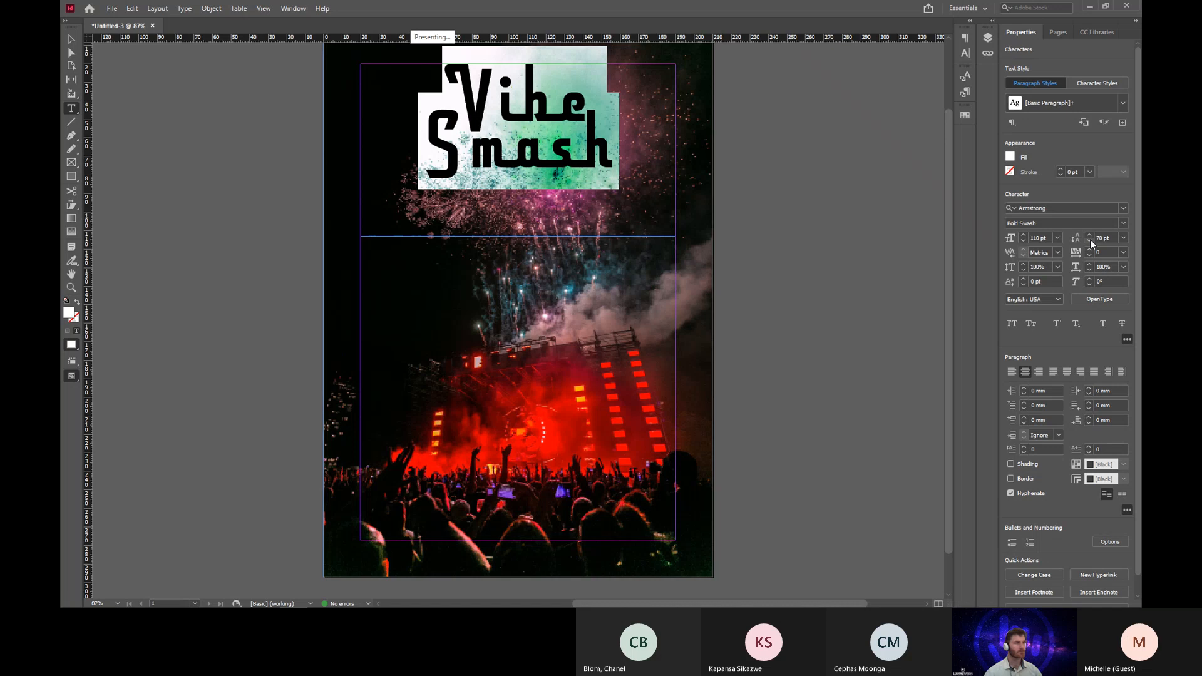
left_click(1090, 240)
left_click(1090, 240)
left_click(1090, 240)
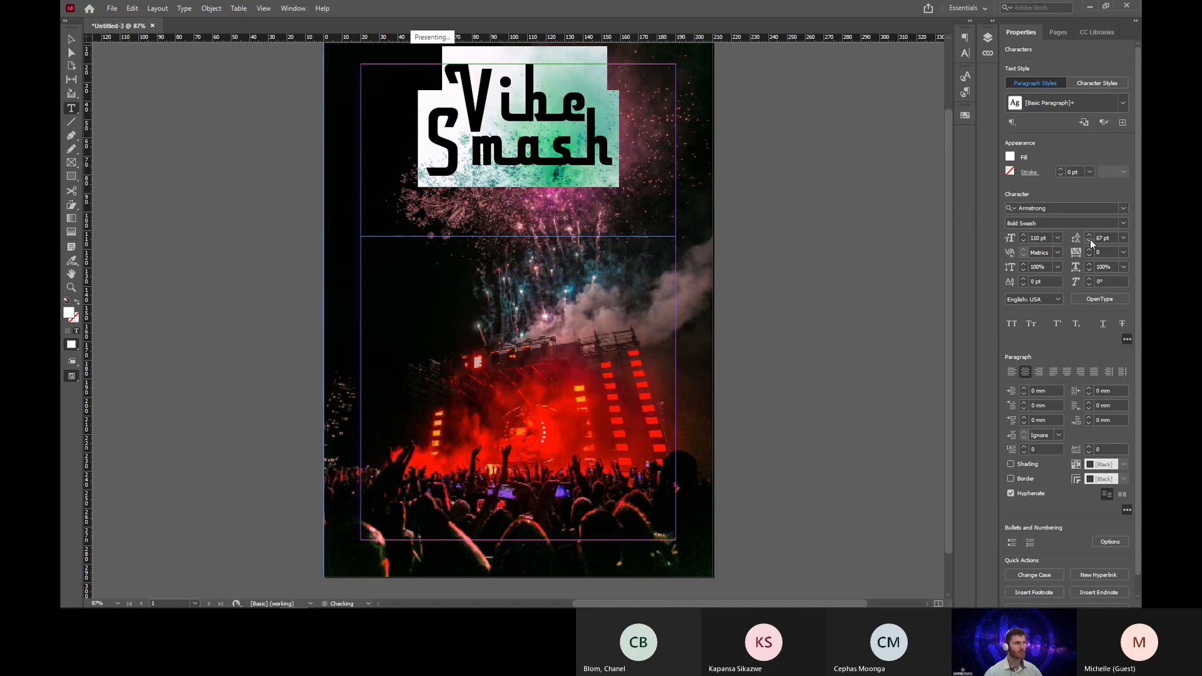
left_click(1091, 240)
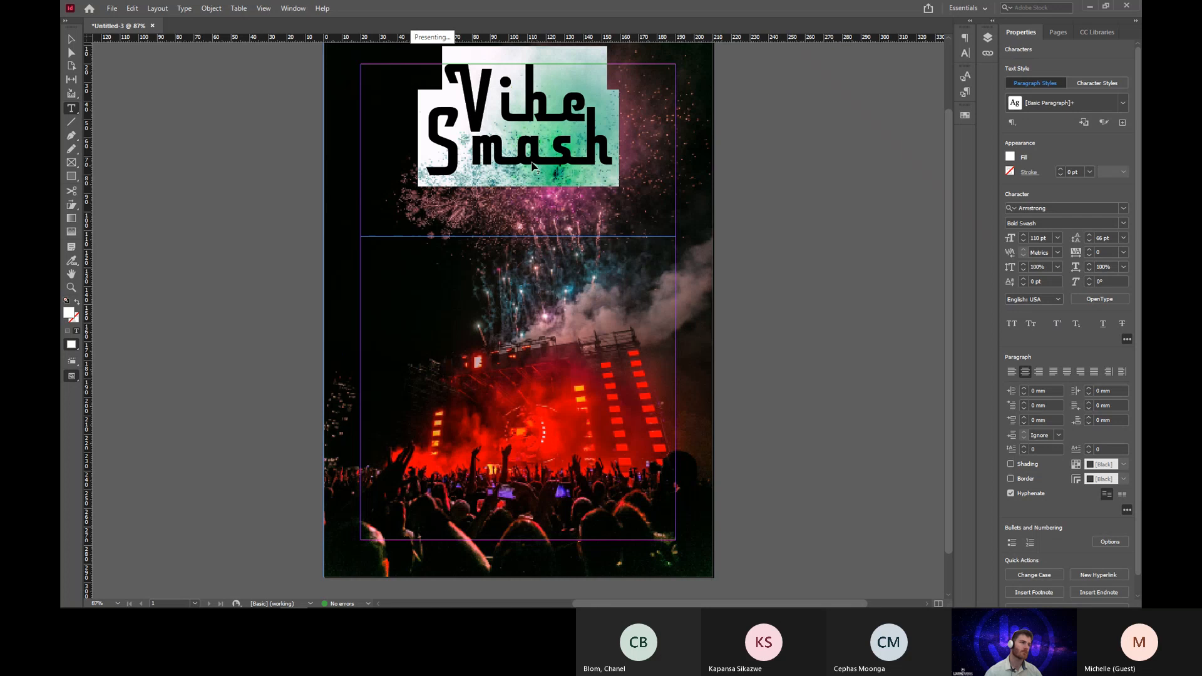
left_click(552, 188)
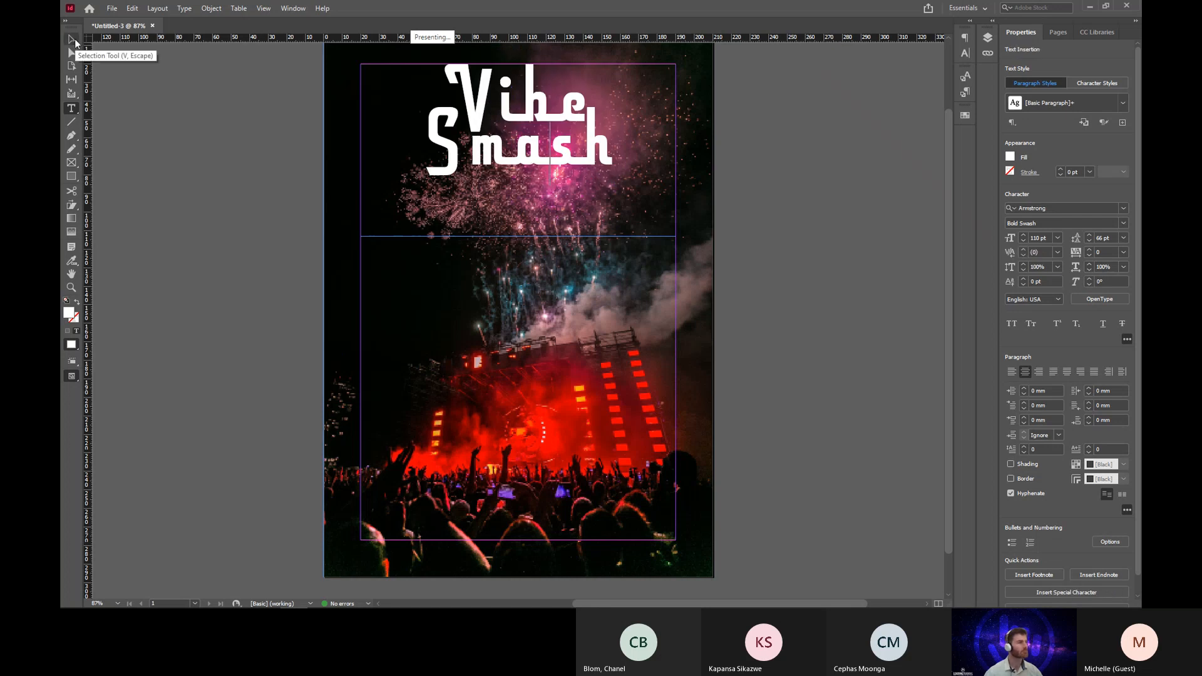
Resize the title's text frame from its bottom edge to a height of about 86.5 mm.
left_click(72, 39)
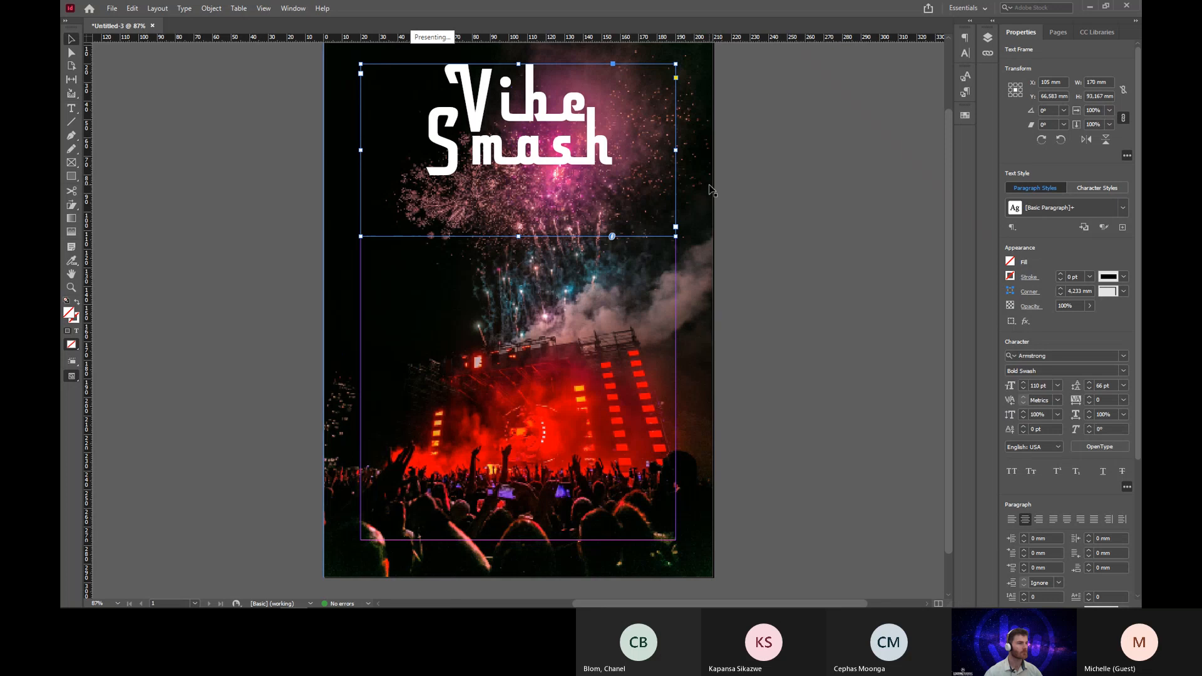
left_click_drag(519, 236, 514, 184)
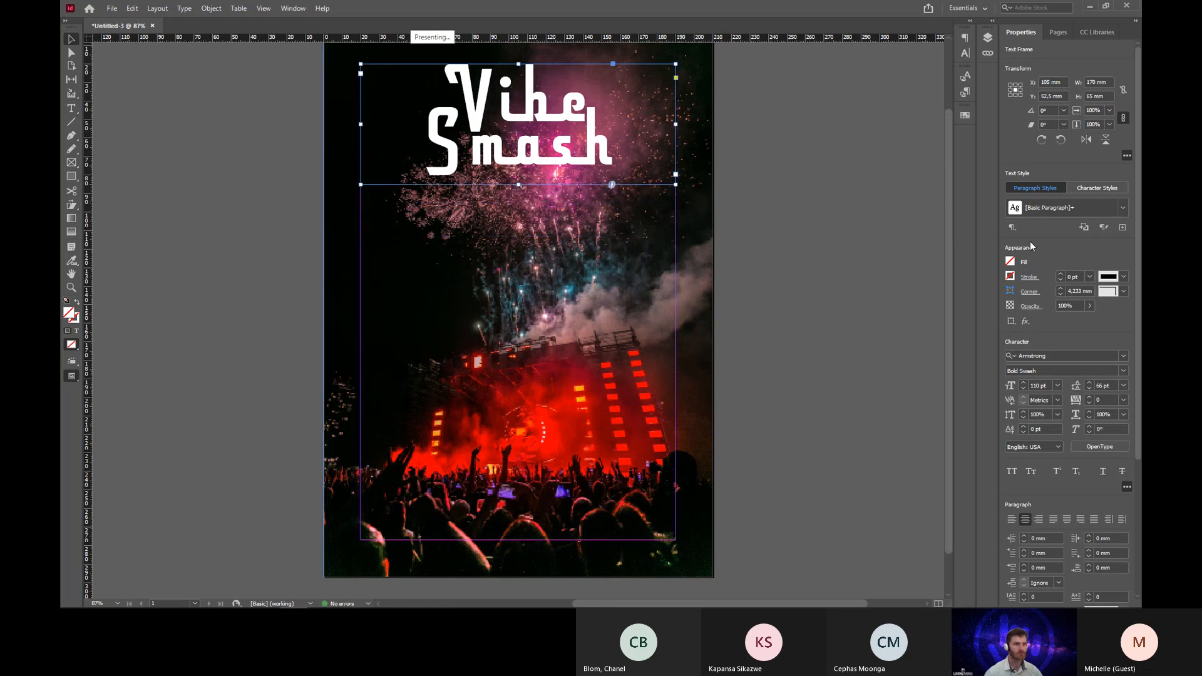
left_click_drag(516, 185, 518, 223)
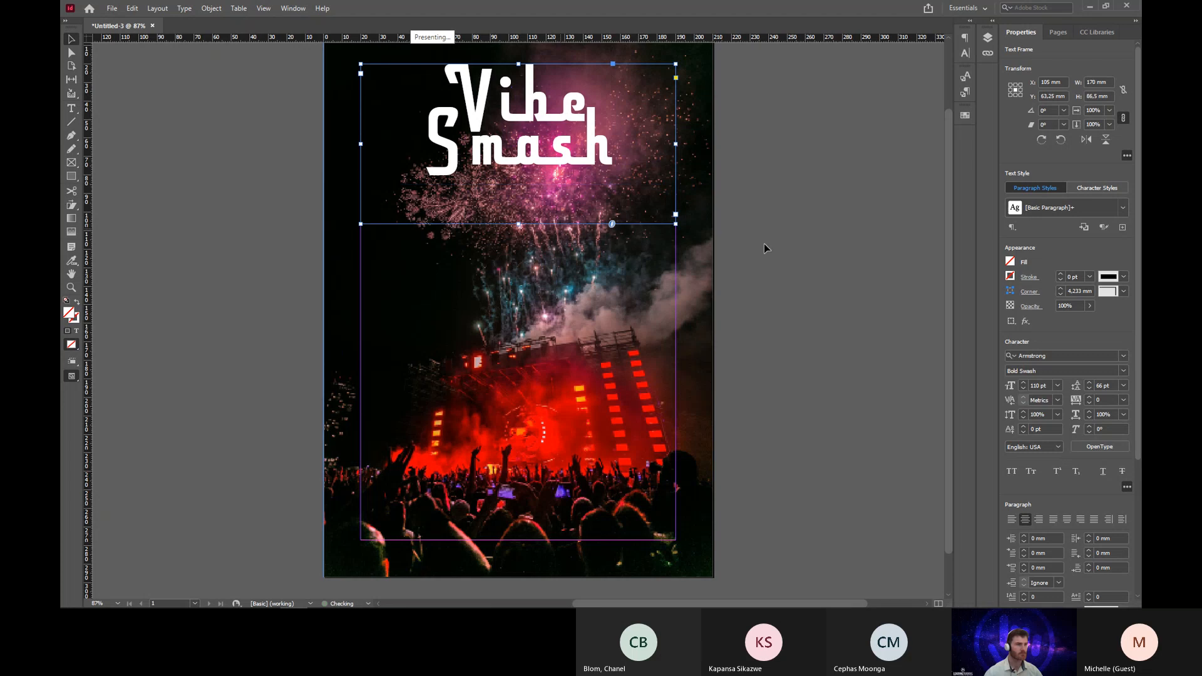
Increase the title's font size to 150 pt so both lines still fit in the frame.
left_click(1022, 383)
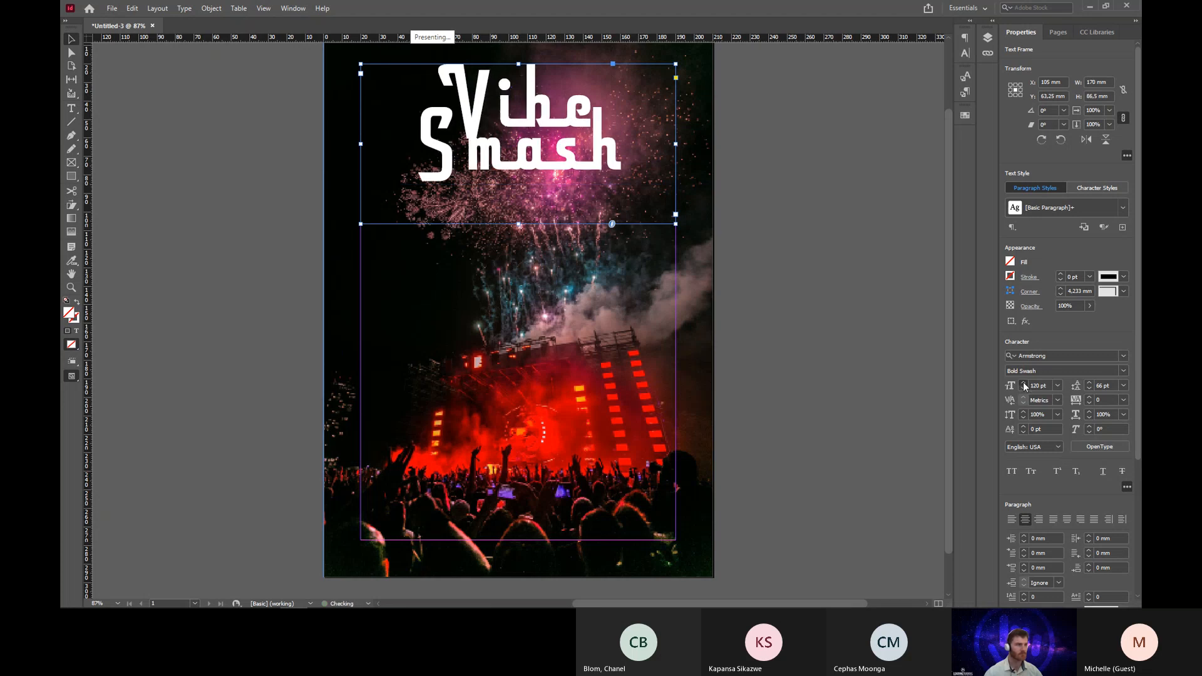
left_click(1024, 383)
left_click(1023, 383)
left_click(1023, 383)
left_click(1023, 383)
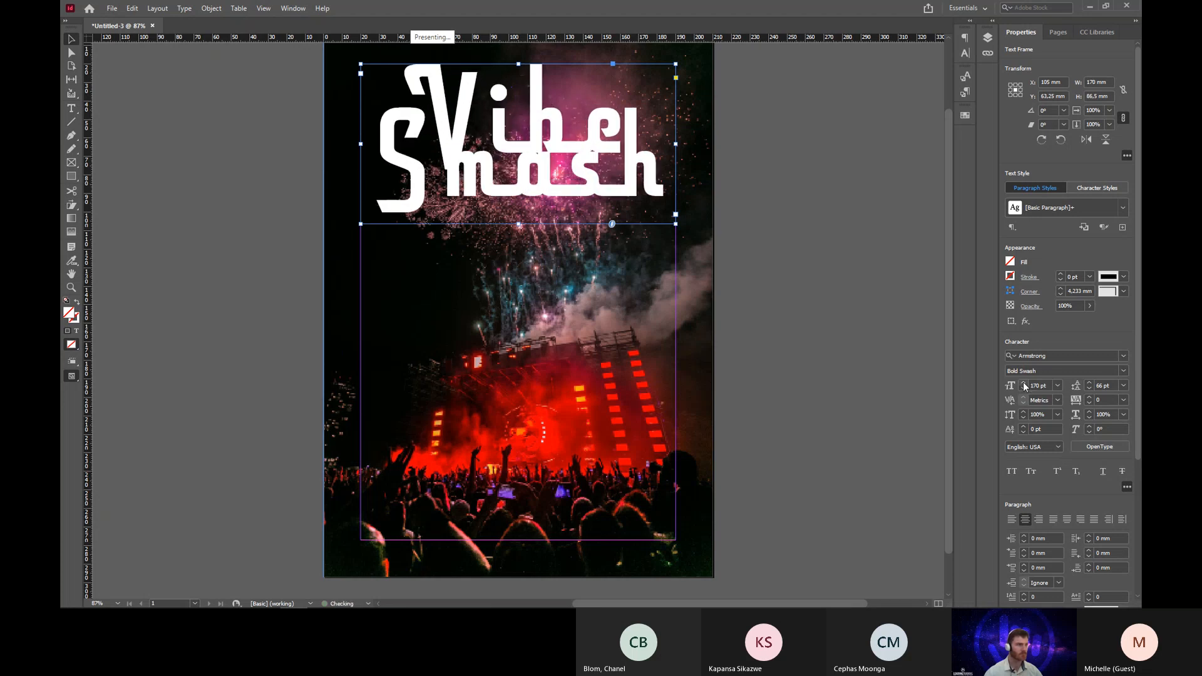
left_click(1023, 383)
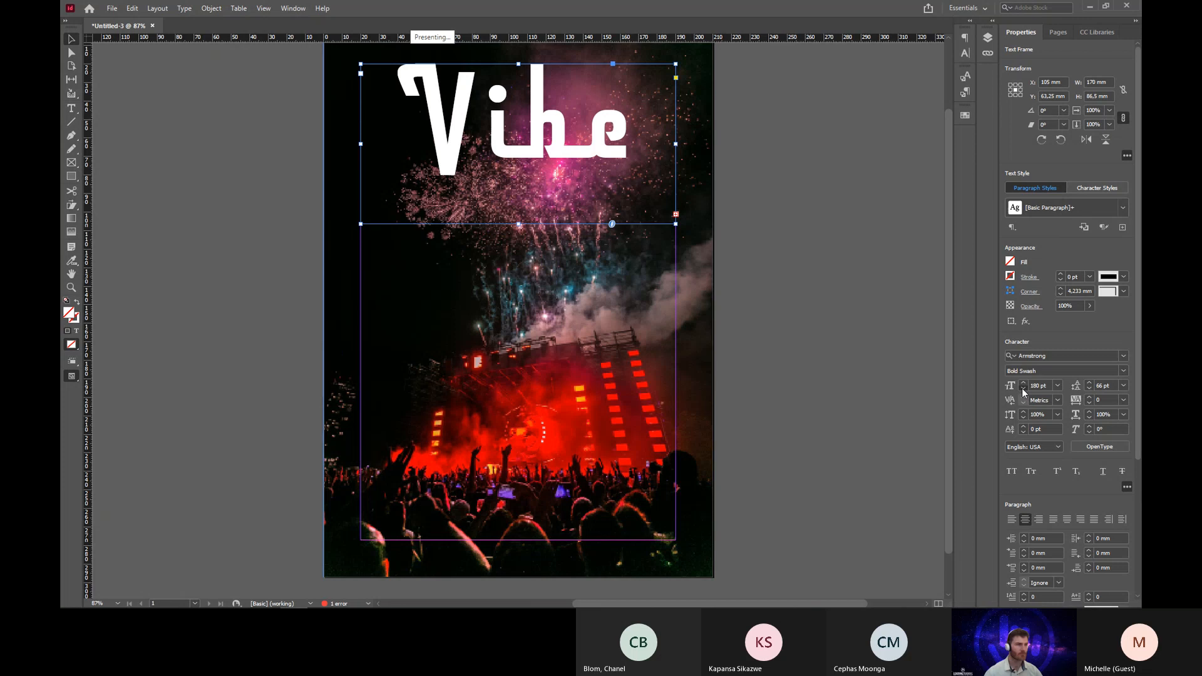
left_click(1023, 389)
left_click(1023, 389)
left_click(1022, 389)
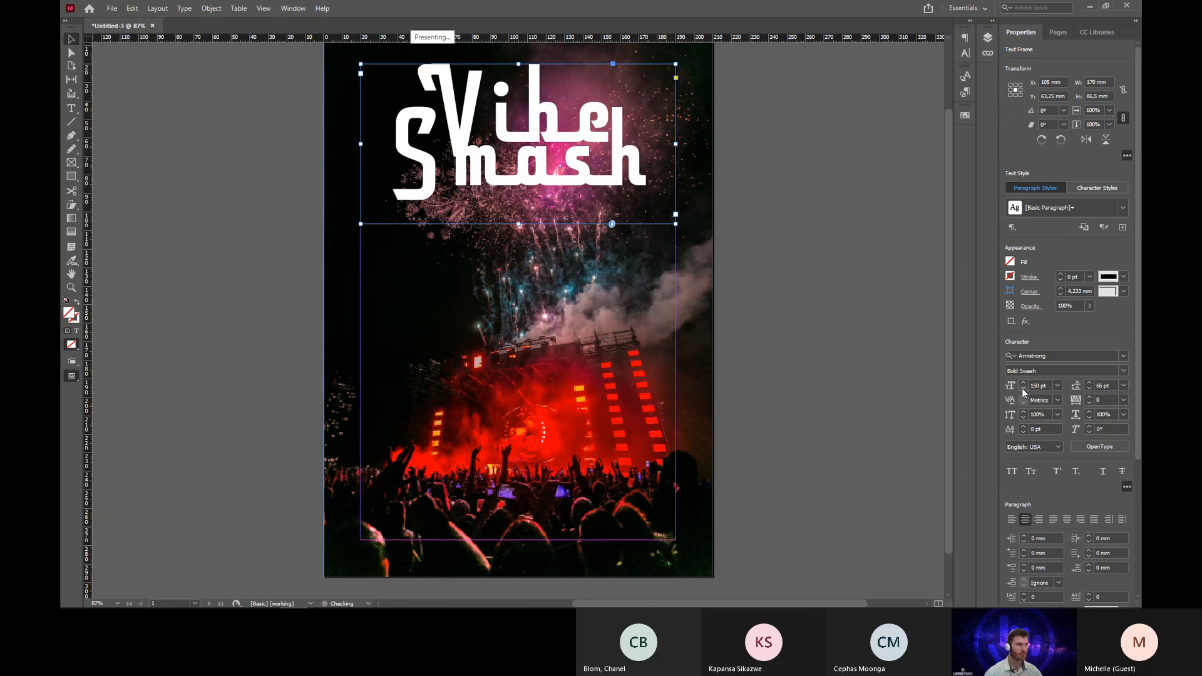
Set the leading of the whole title to 90 pt and deselect the frame.
double_click(562, 177)
key("ctrl+a")
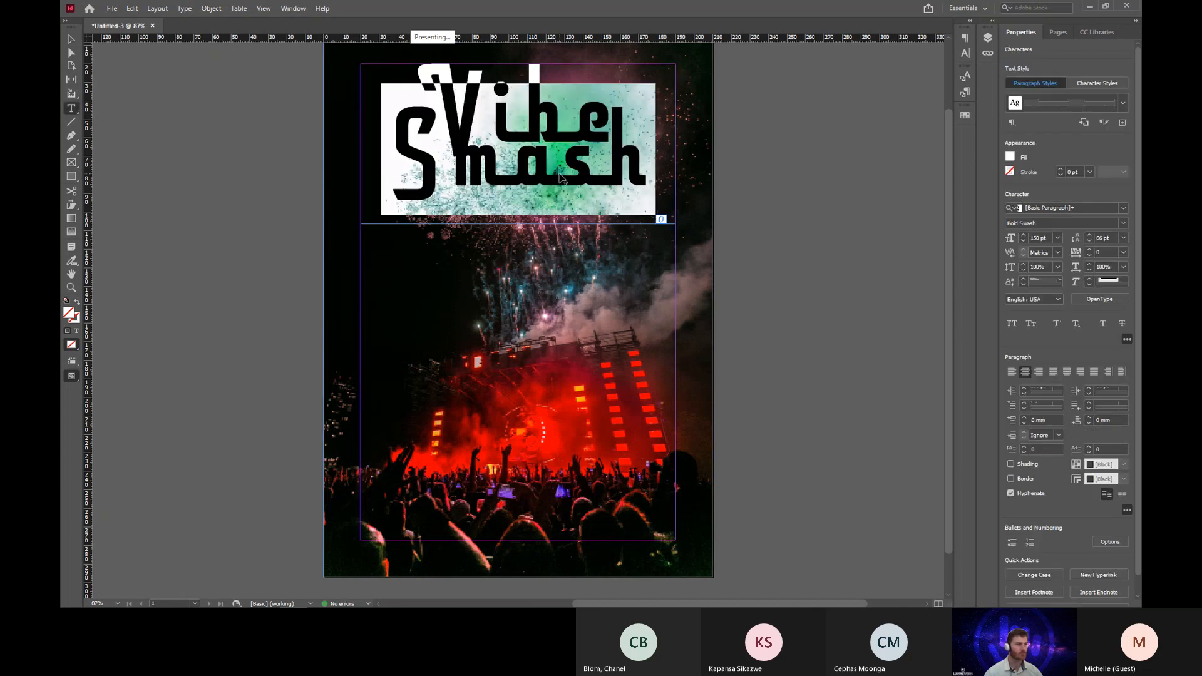
left_click(1088, 241)
left_click(1089, 240)
left_click(1088, 235)
left_click(1088, 235)
left_click(1089, 235)
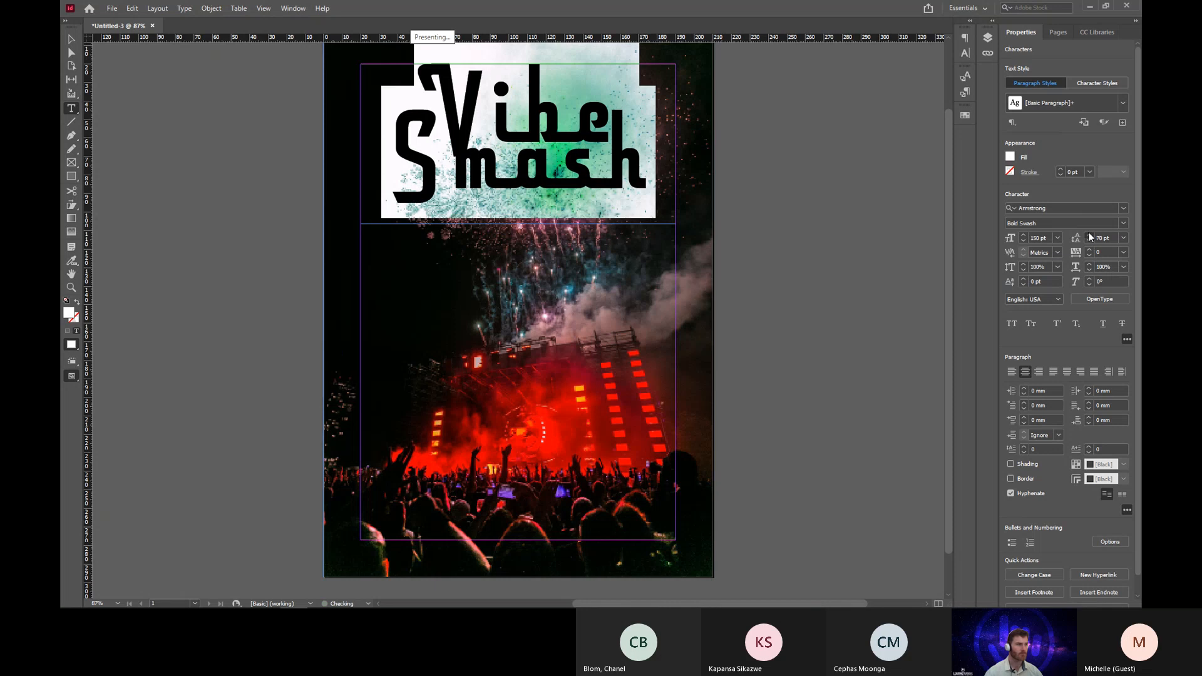
left_click(1088, 234)
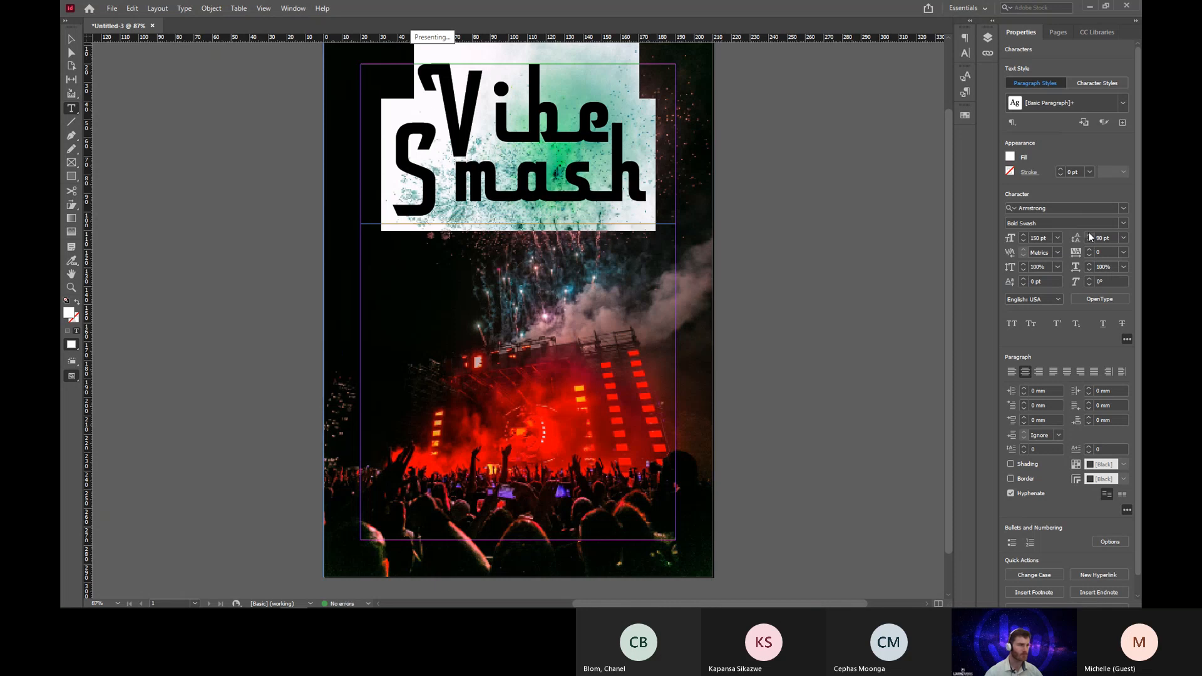
left_click(573, 186)
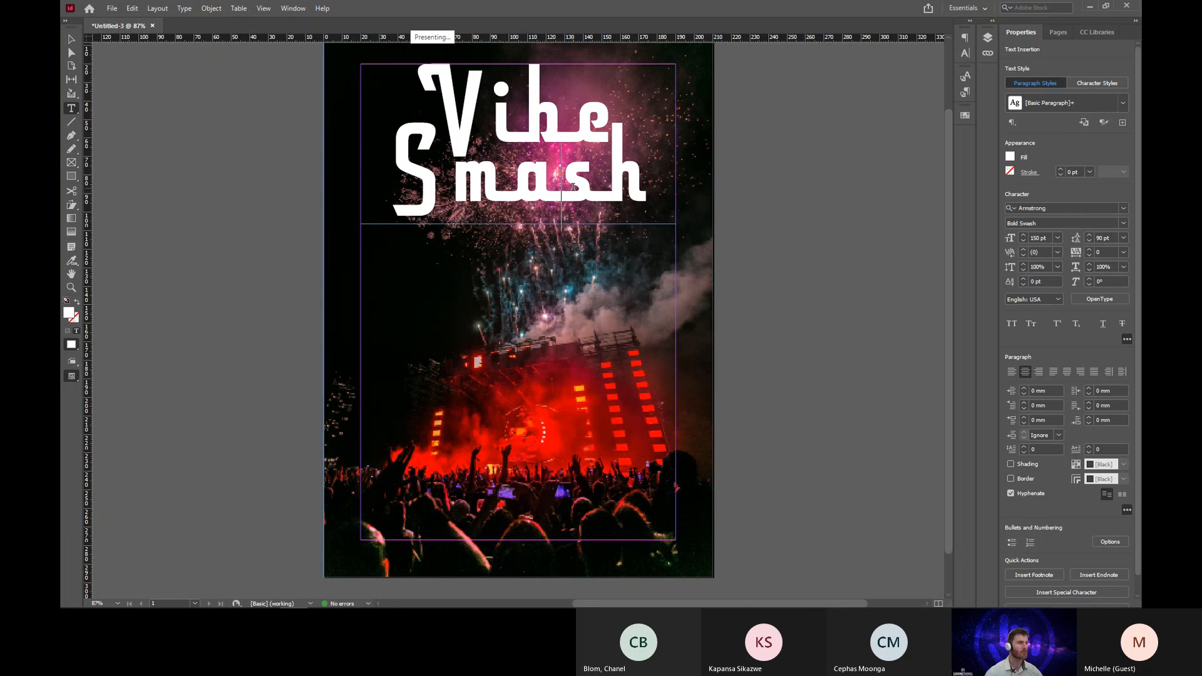
left_click(70, 41)
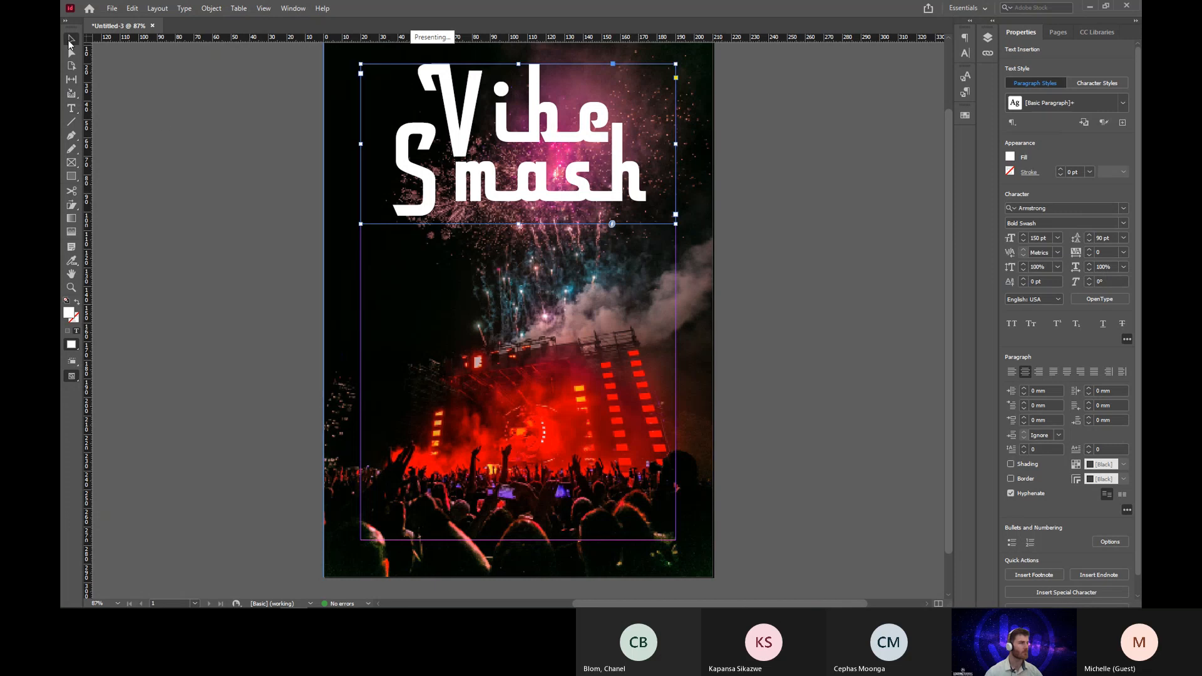
left_click(798, 235)
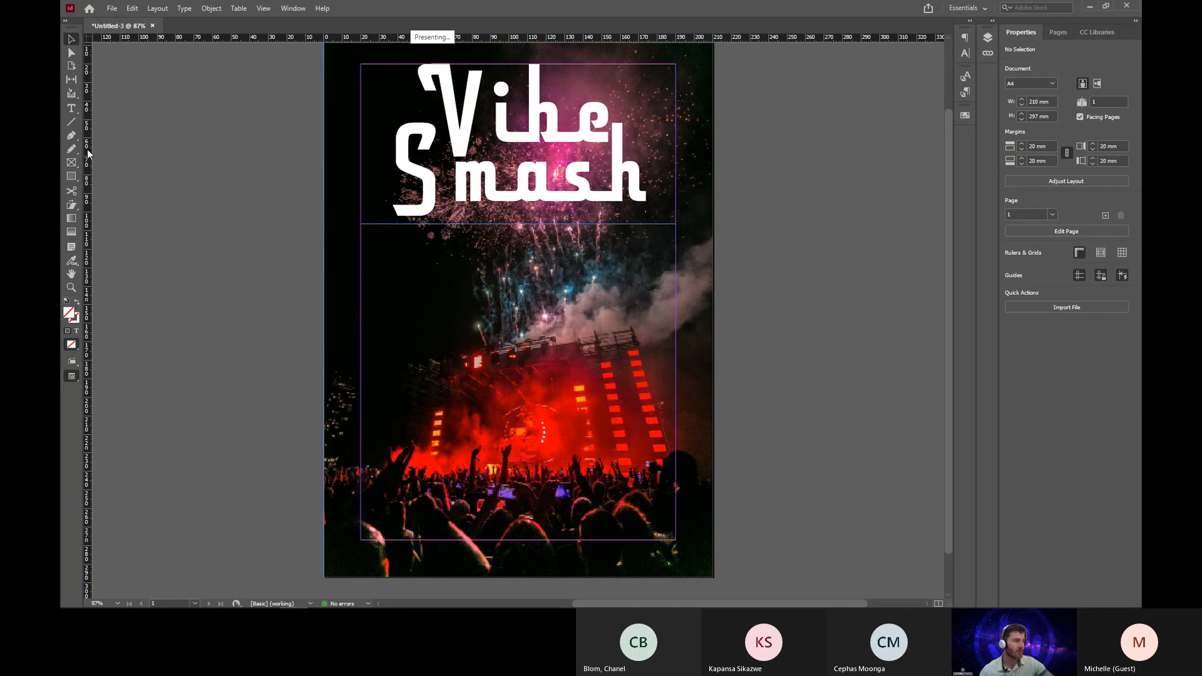
Generate a color theme from the background photo, choose the Colorful variant and add it to the swatches.
left_click(72, 261)
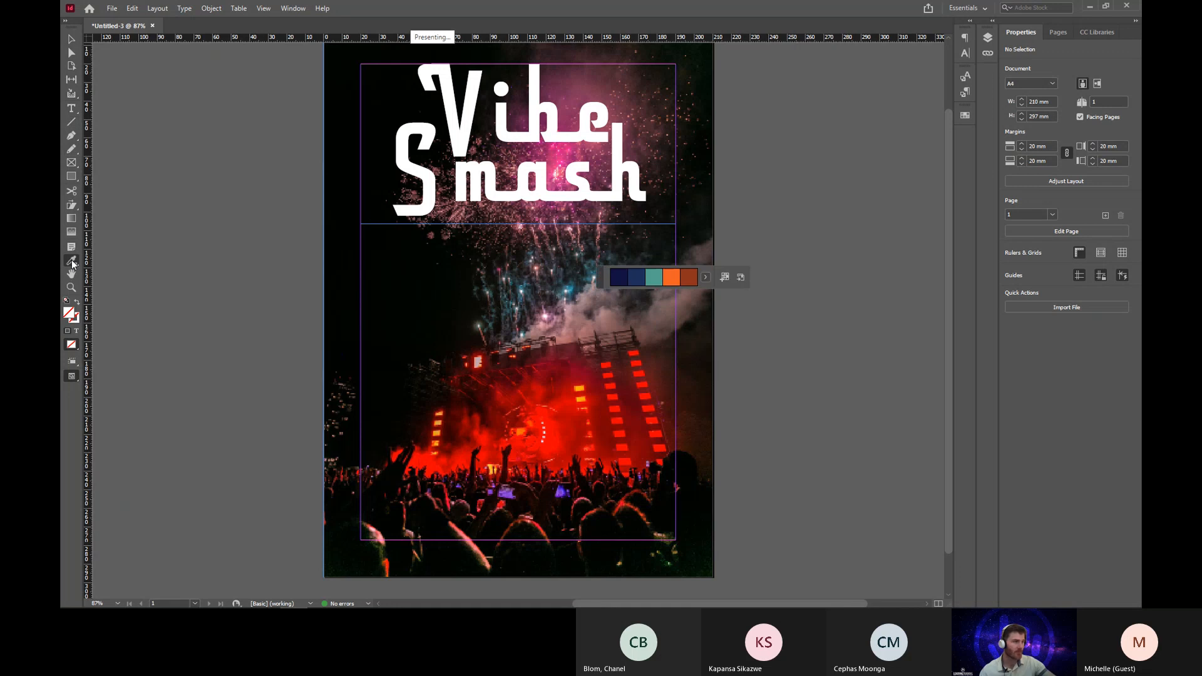
left_click(523, 267)
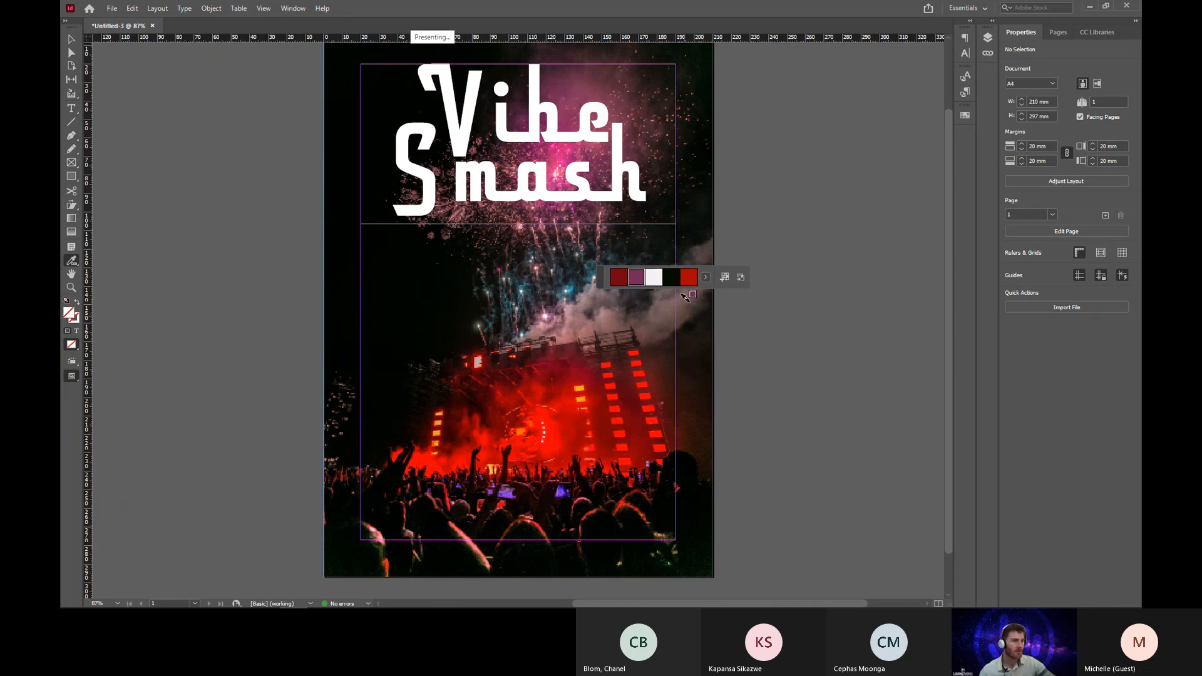
left_click(705, 277)
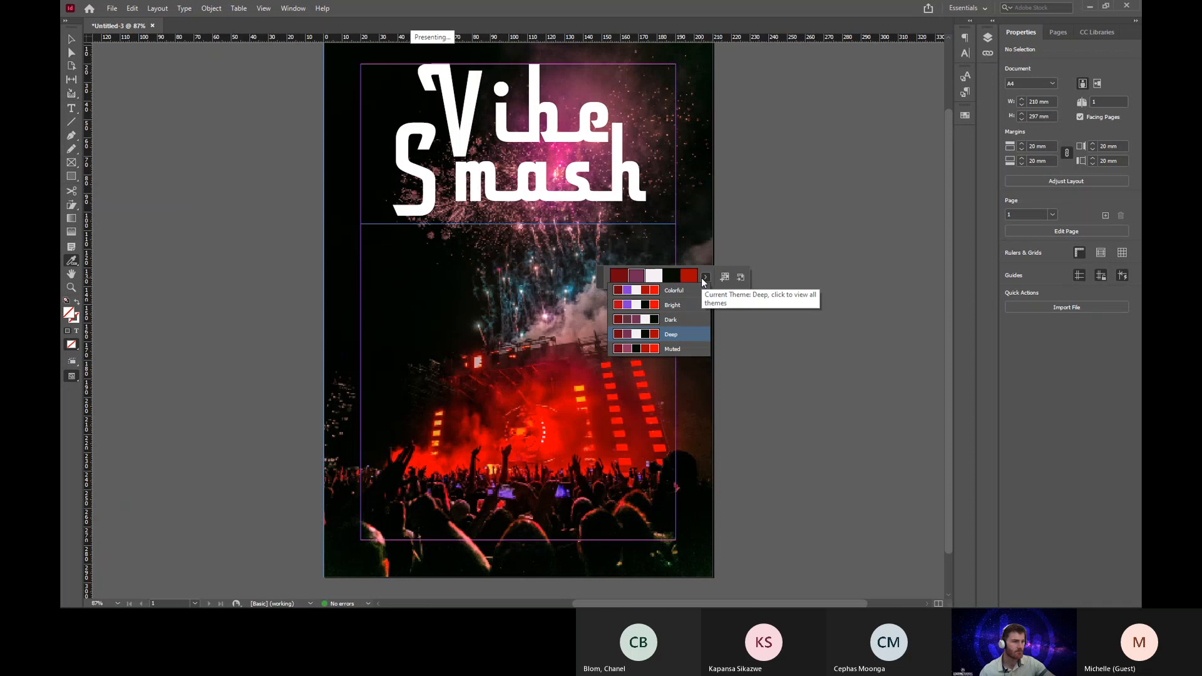
left_click(664, 291)
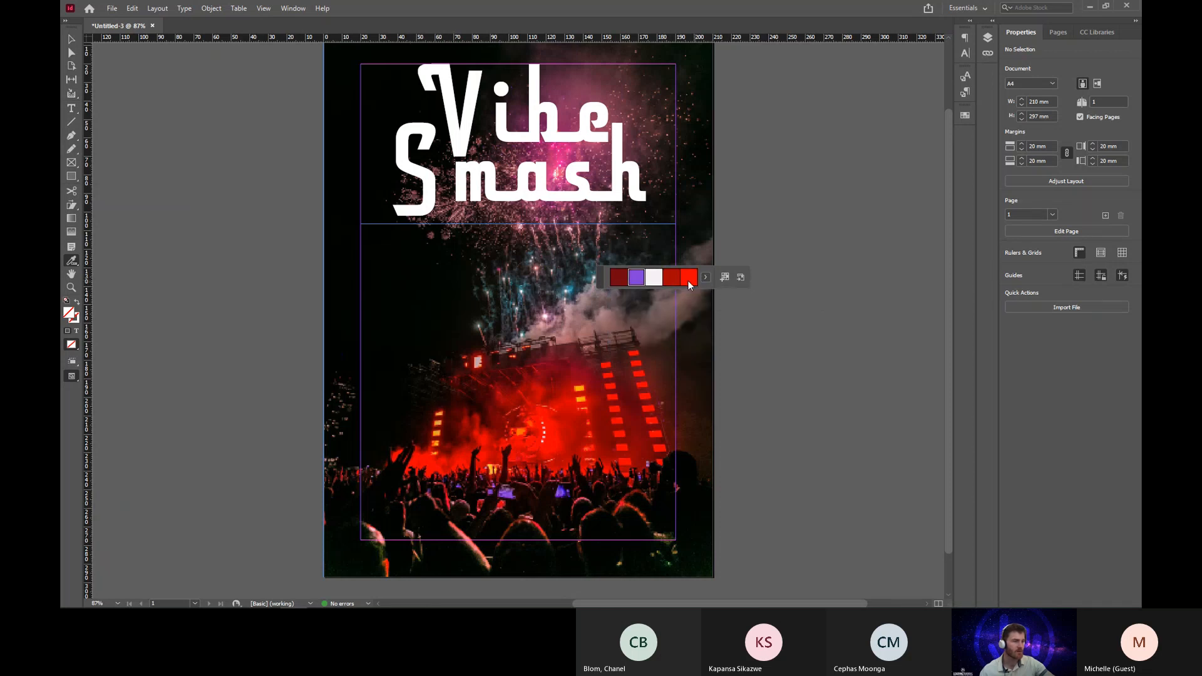
left_click(724, 279)
left_click(70, 41)
left_click(600, 177)
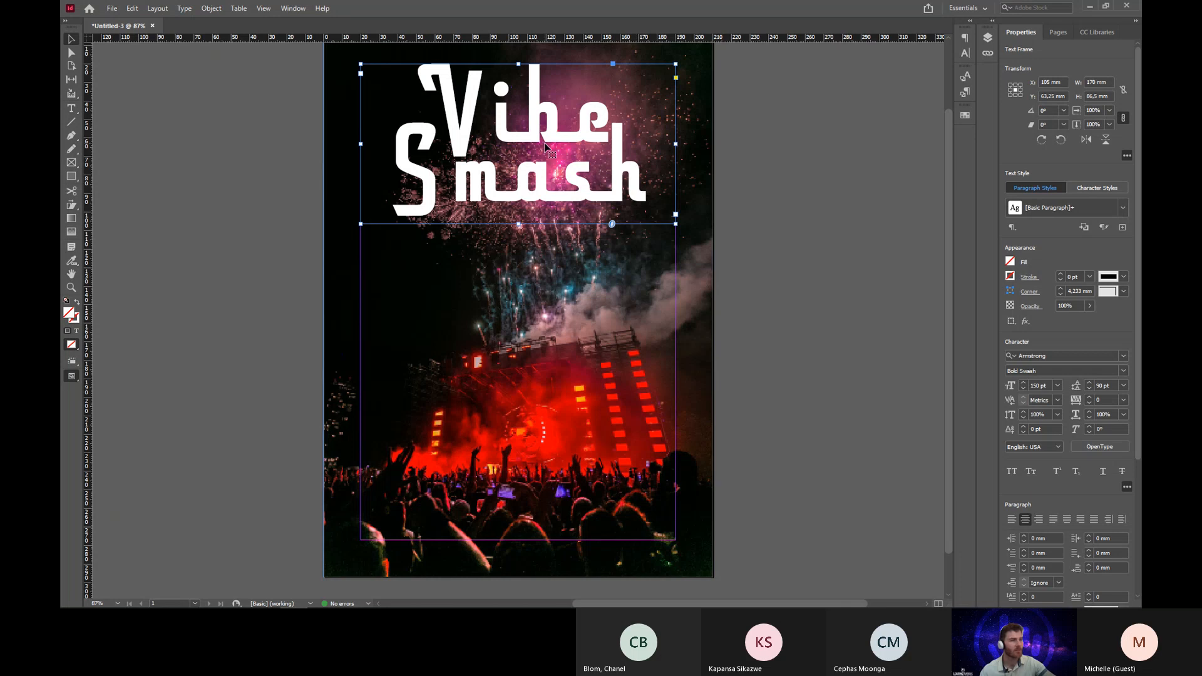
left_click(1010, 279)
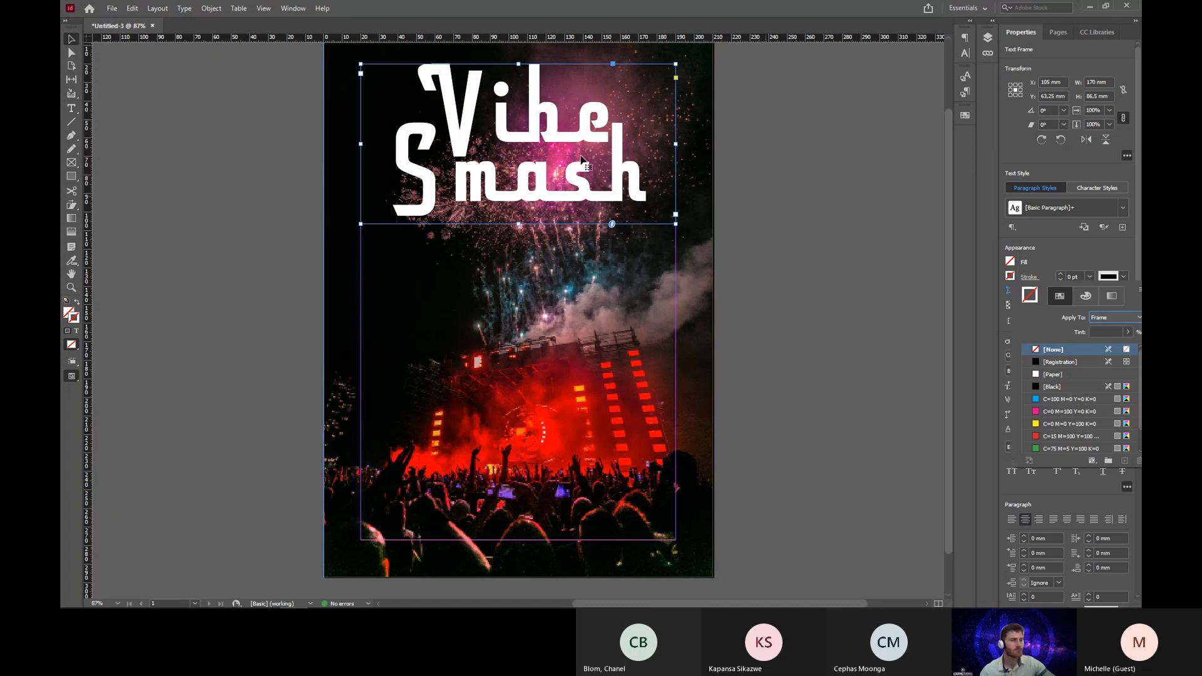
left_click(413, 185)
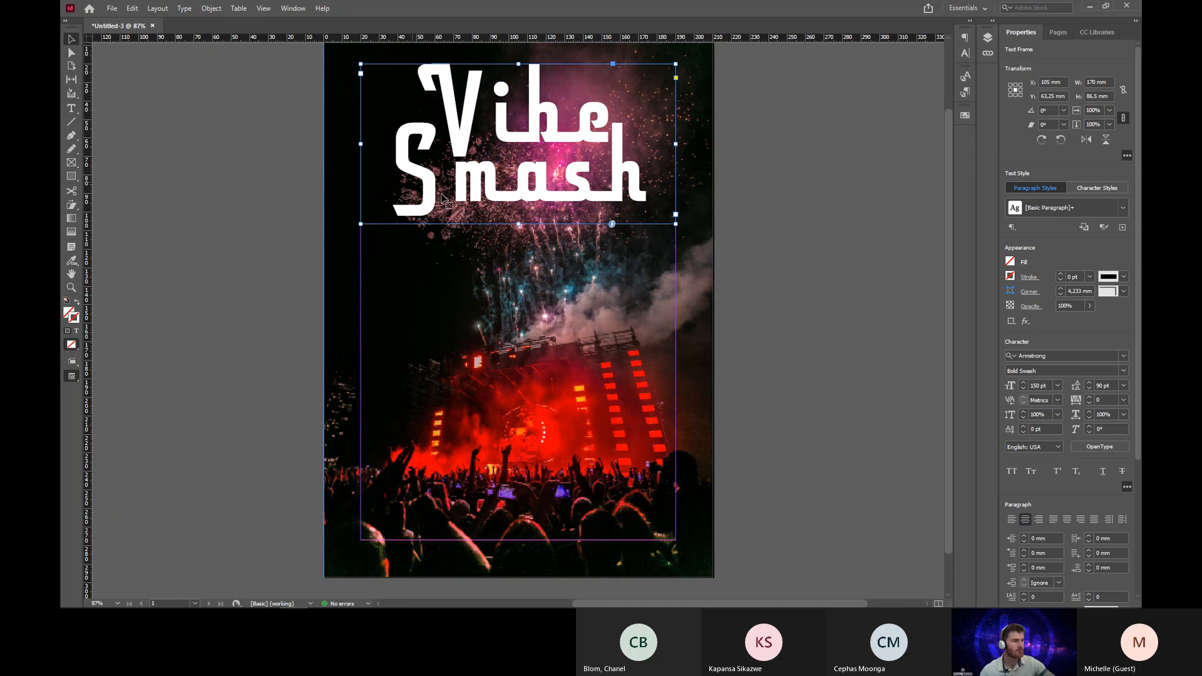
Select all of the title text and apply the bright red Colorful_Theme swatch to its stroke.
double_click(492, 197)
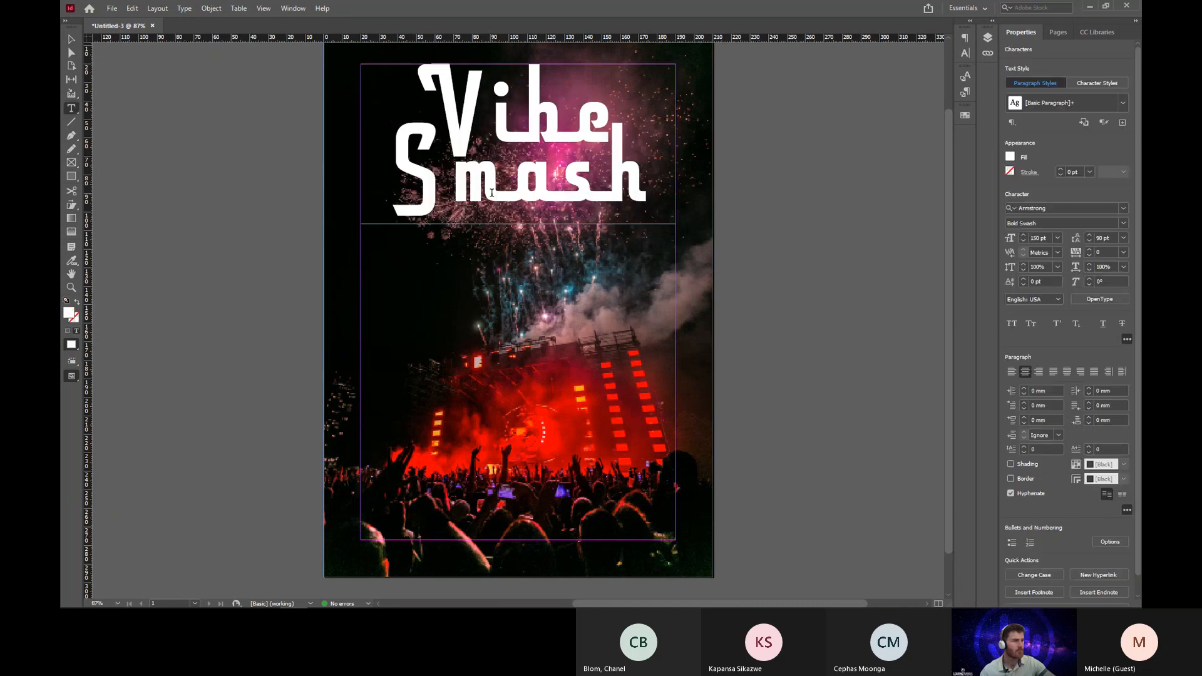
double_click(493, 197)
left_click(492, 197)
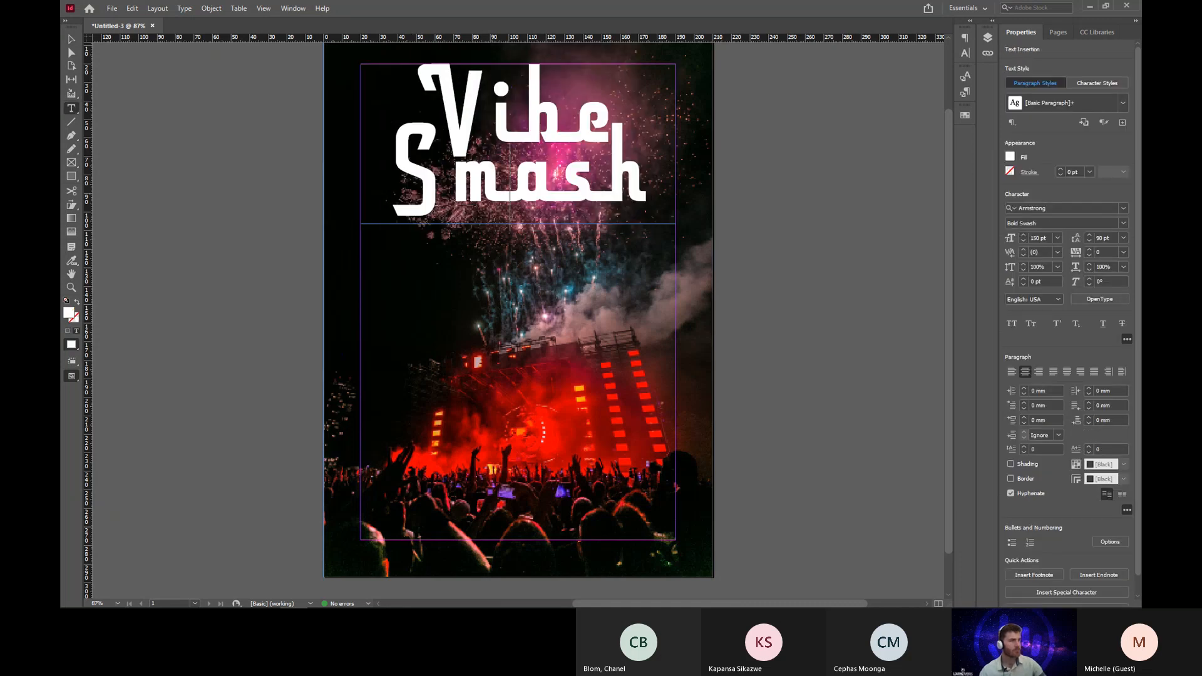
key("ctrl+a")
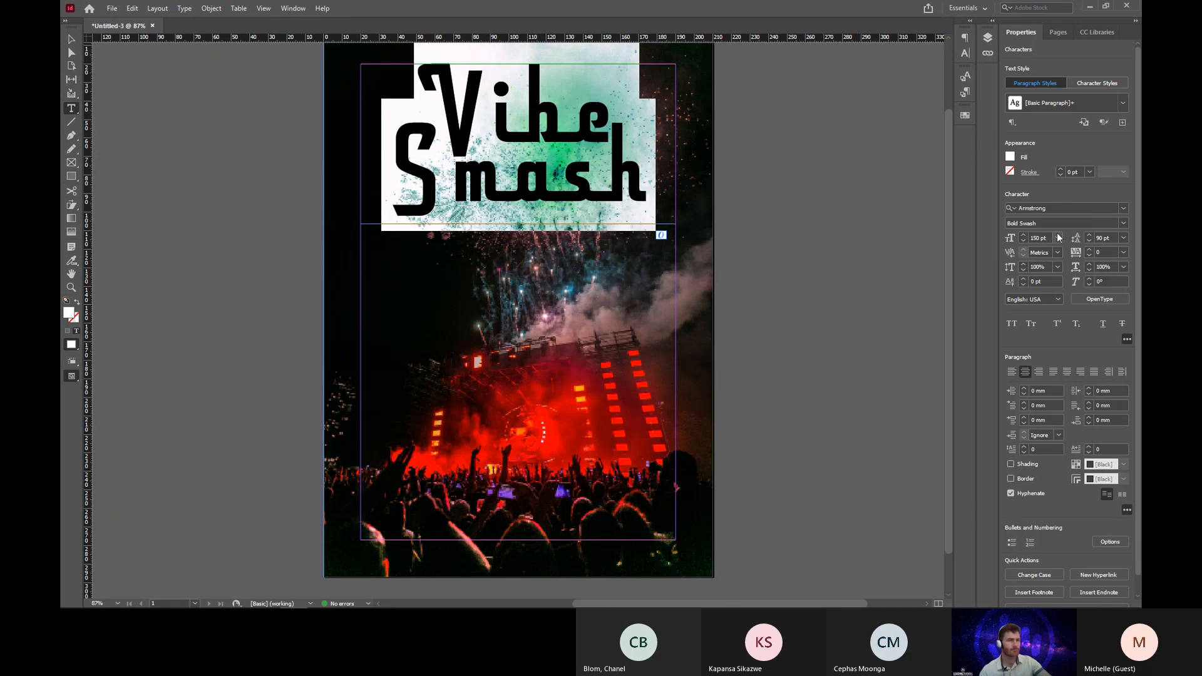
left_click(1011, 171)
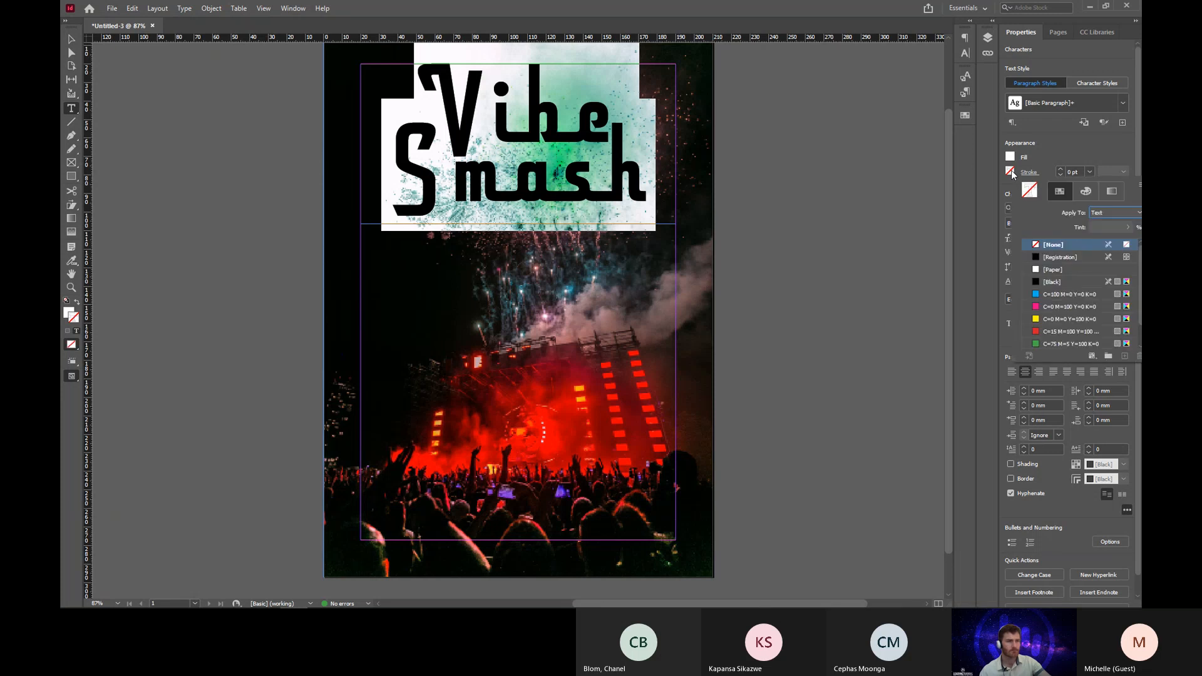
scroll(1026, 344, "down", 3)
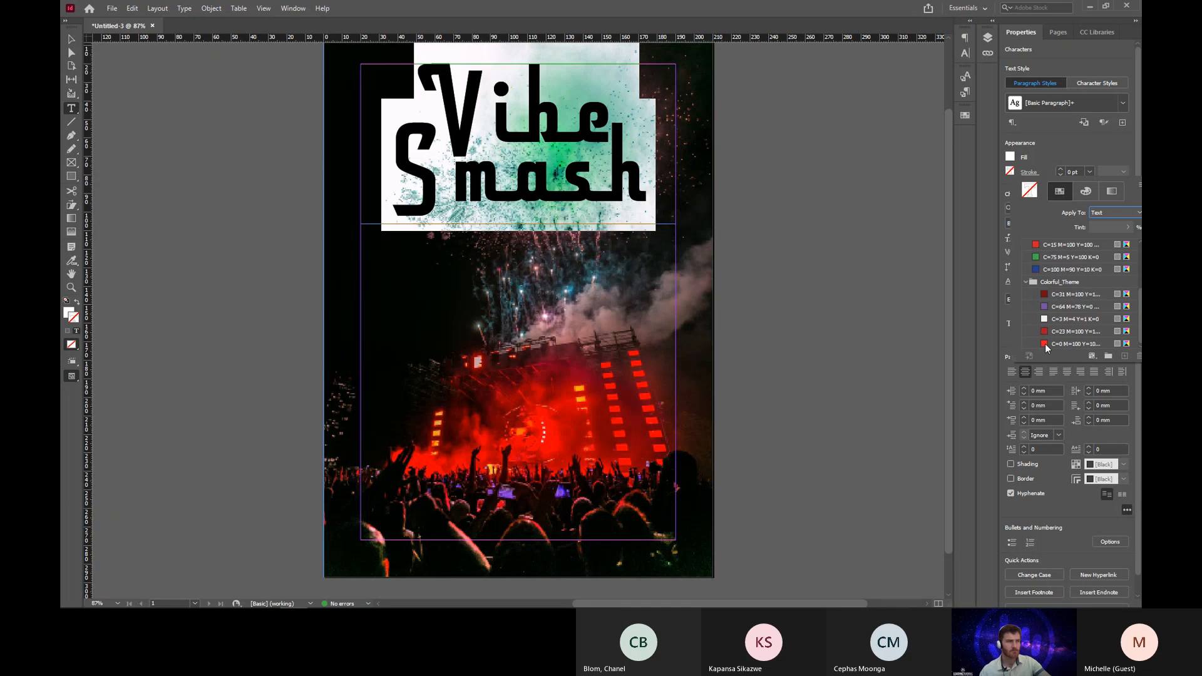
left_click(1045, 344)
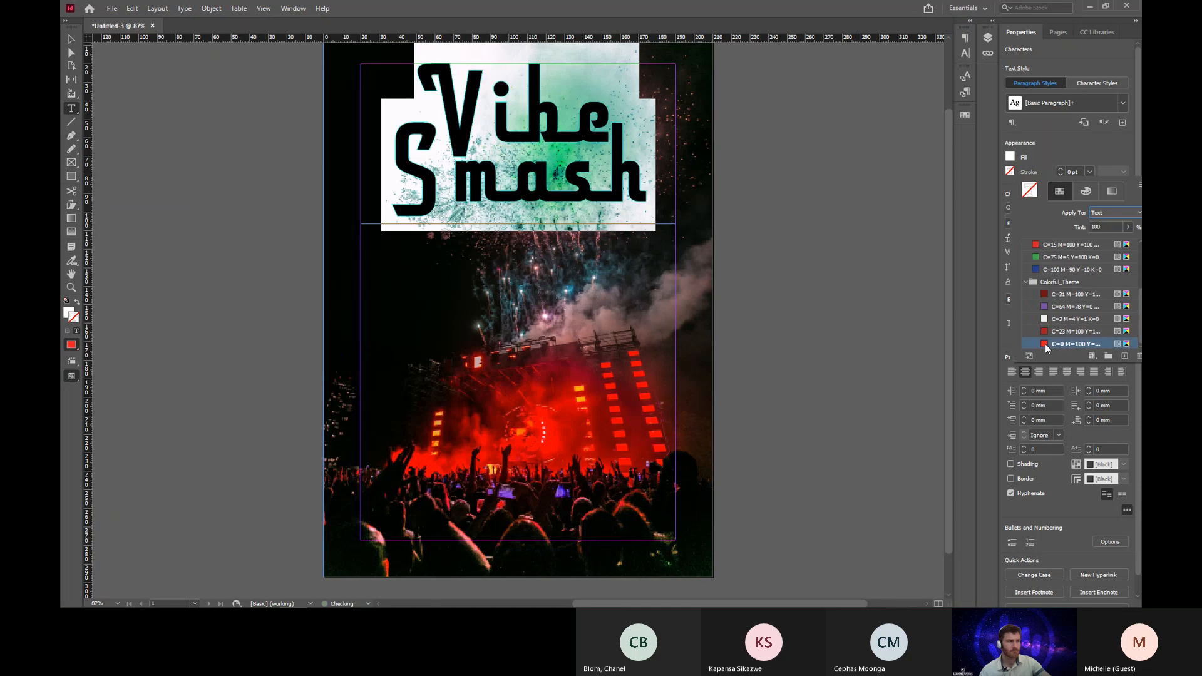
left_click(623, 195)
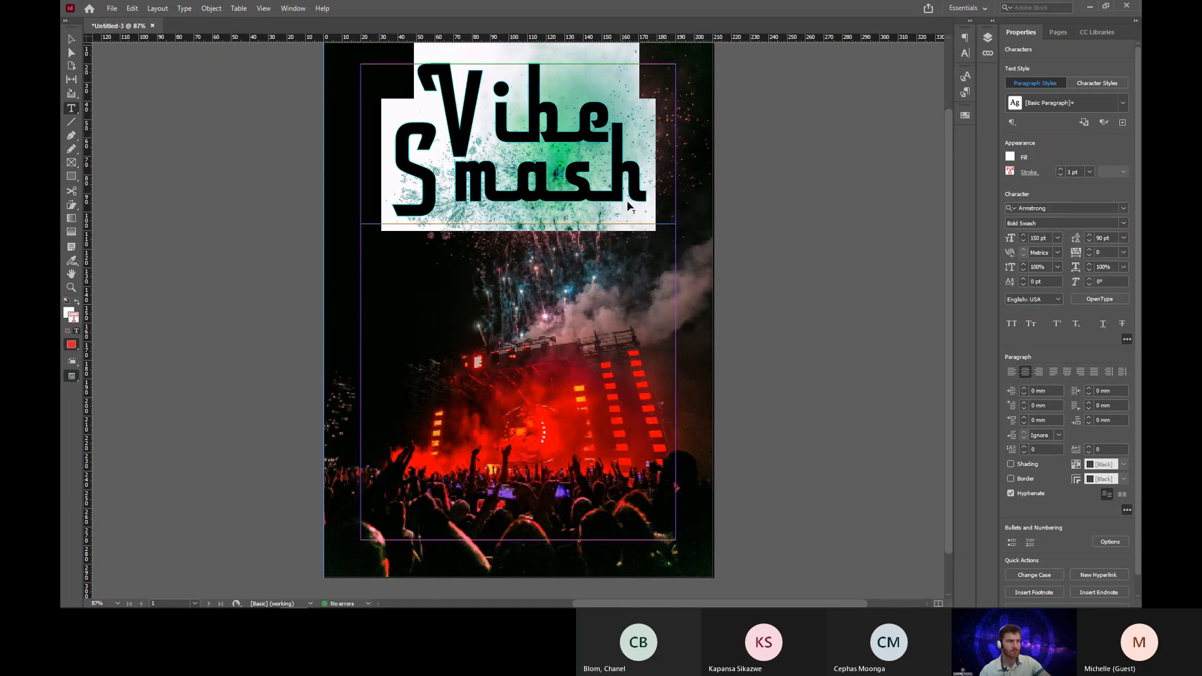
Try a 4 pt stroke weight on the title text, check it deselected, and reduce it to 3 pt.
left_click(1060, 169)
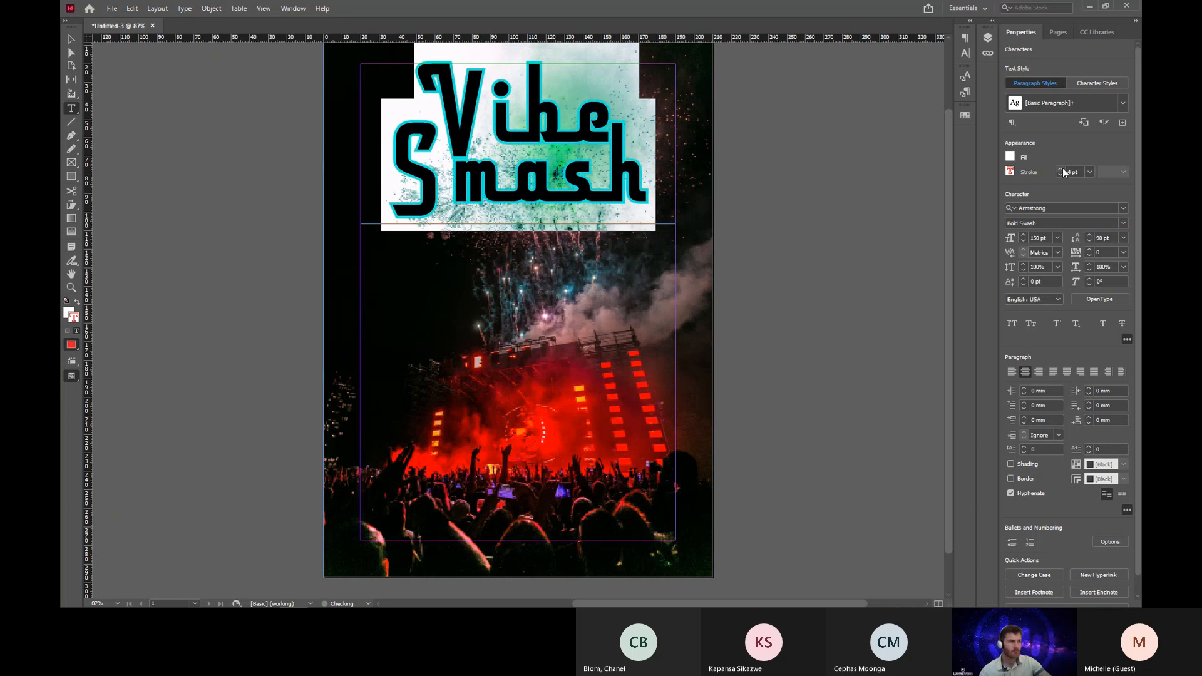
left_click(605, 179)
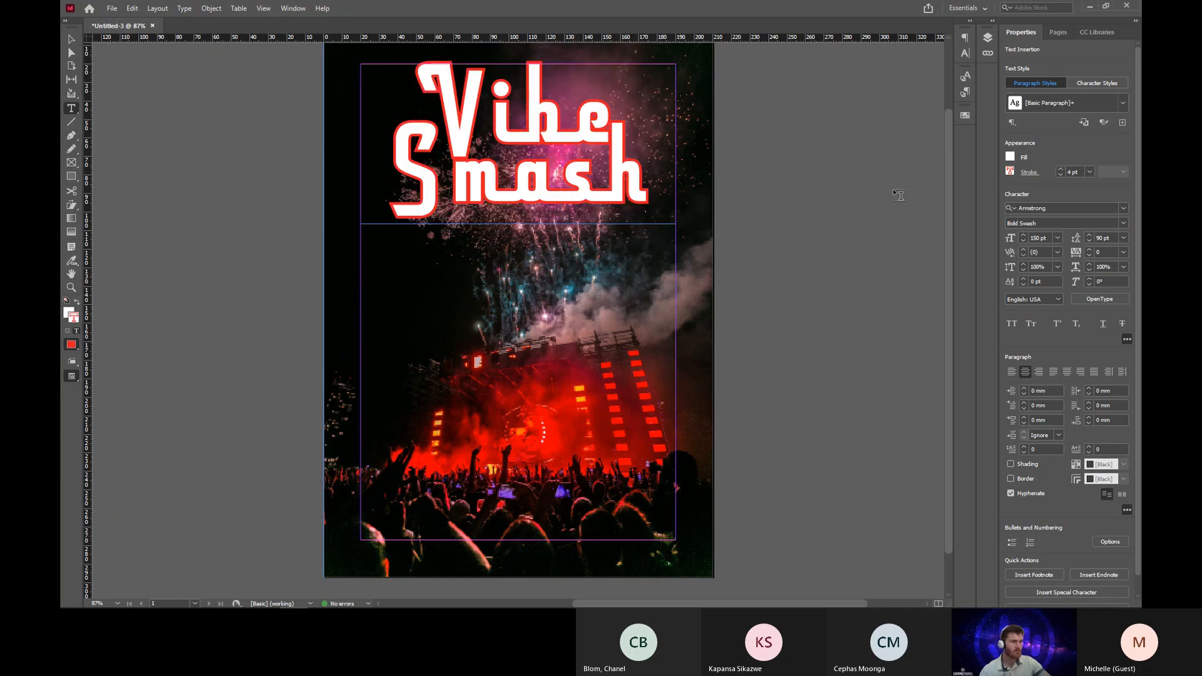
left_click(638, 193)
key("ctrl+a")
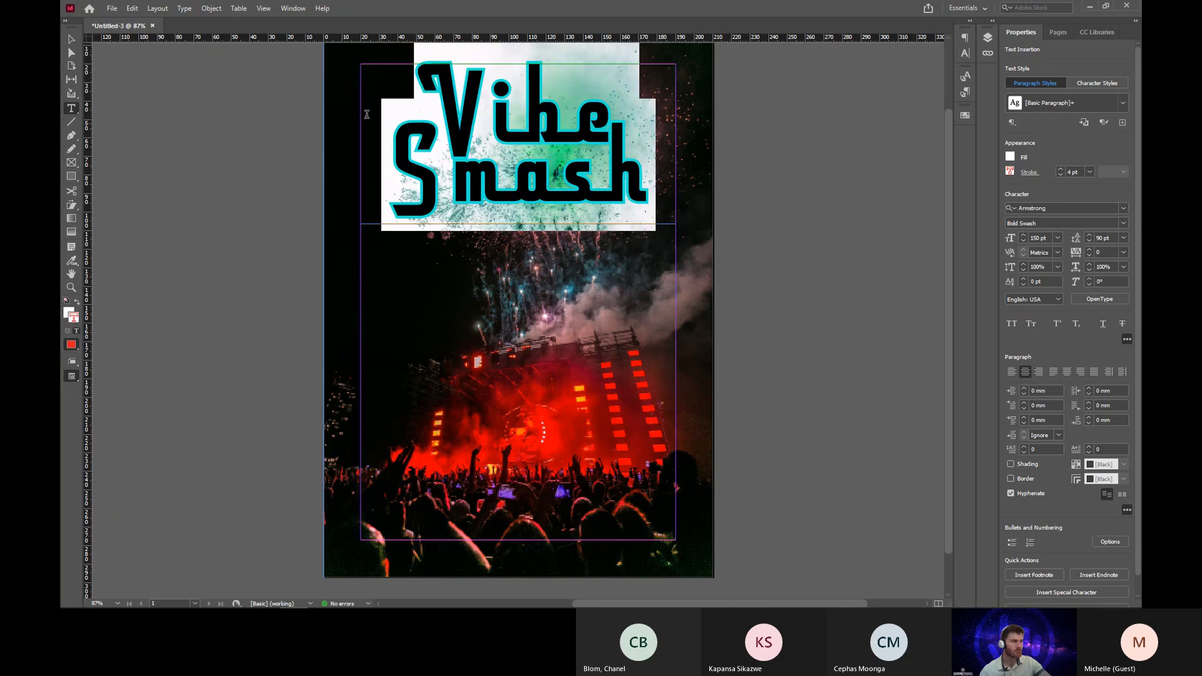
left_click(1059, 175)
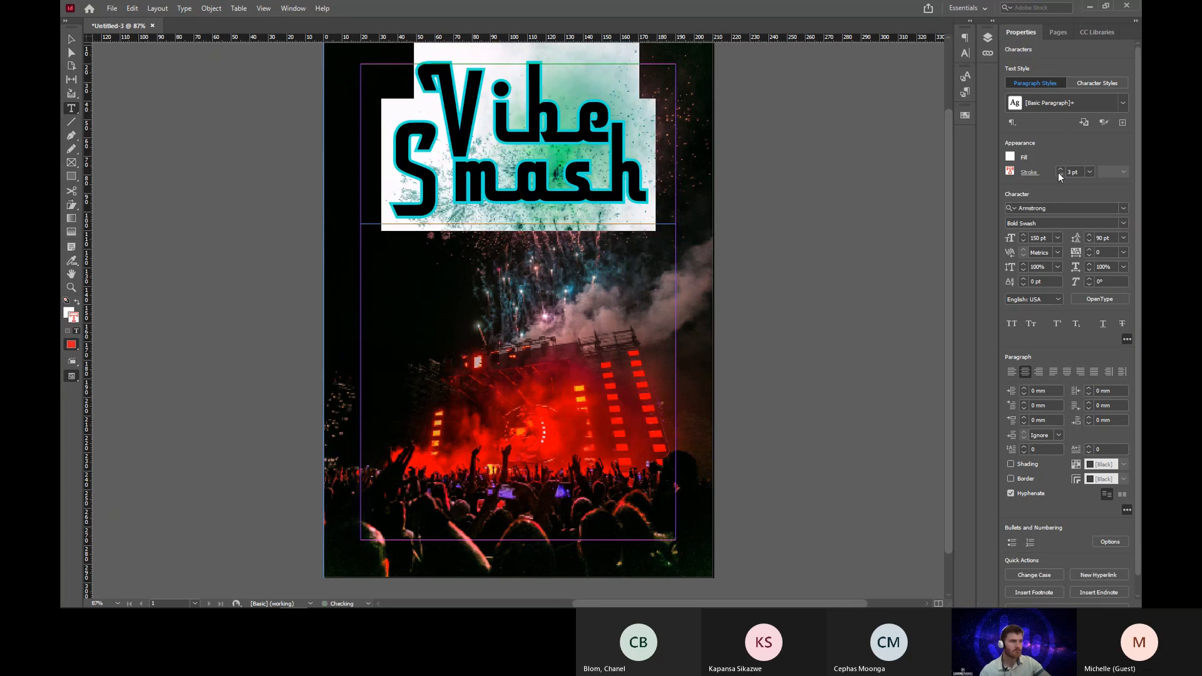
Try aligning the title's stroke to the center of the letter edges, and restore its alignment to the outside.
left_click(1026, 177)
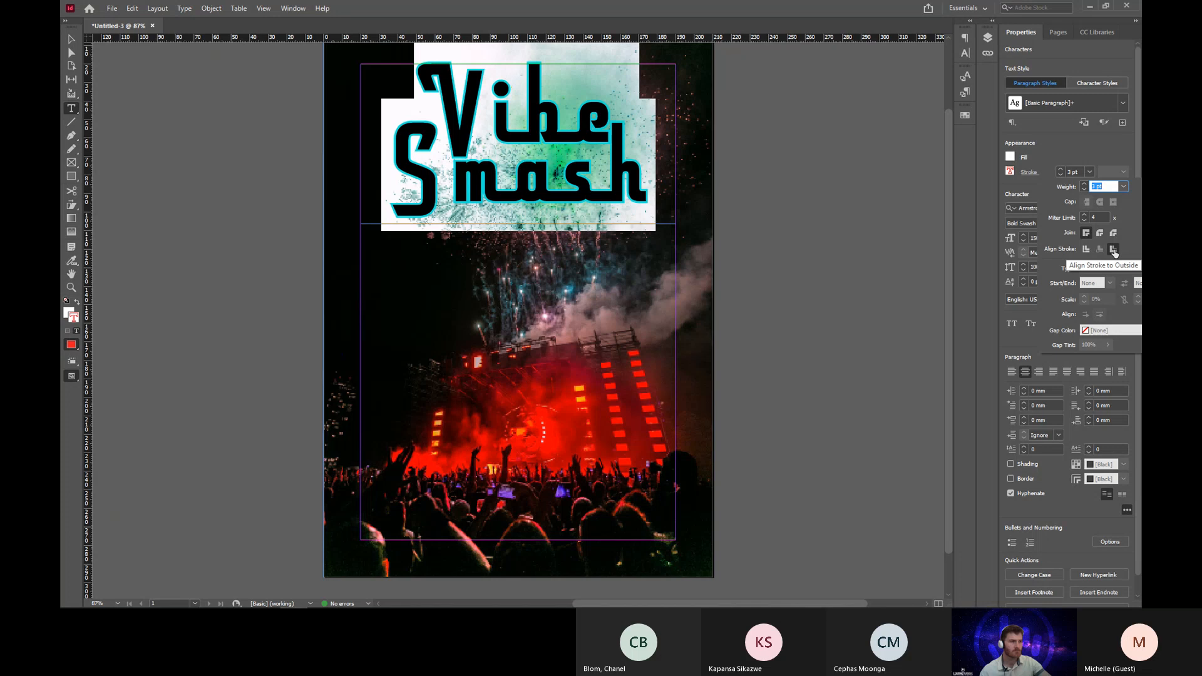
left_click(1113, 249)
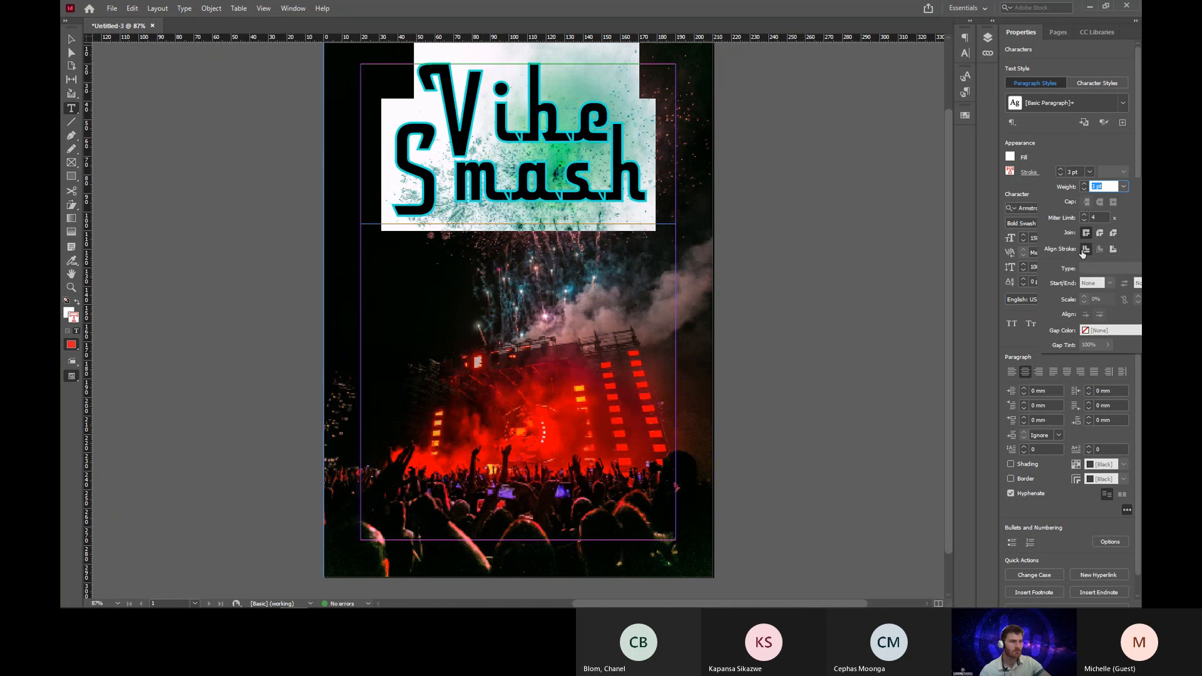
left_click(558, 183)
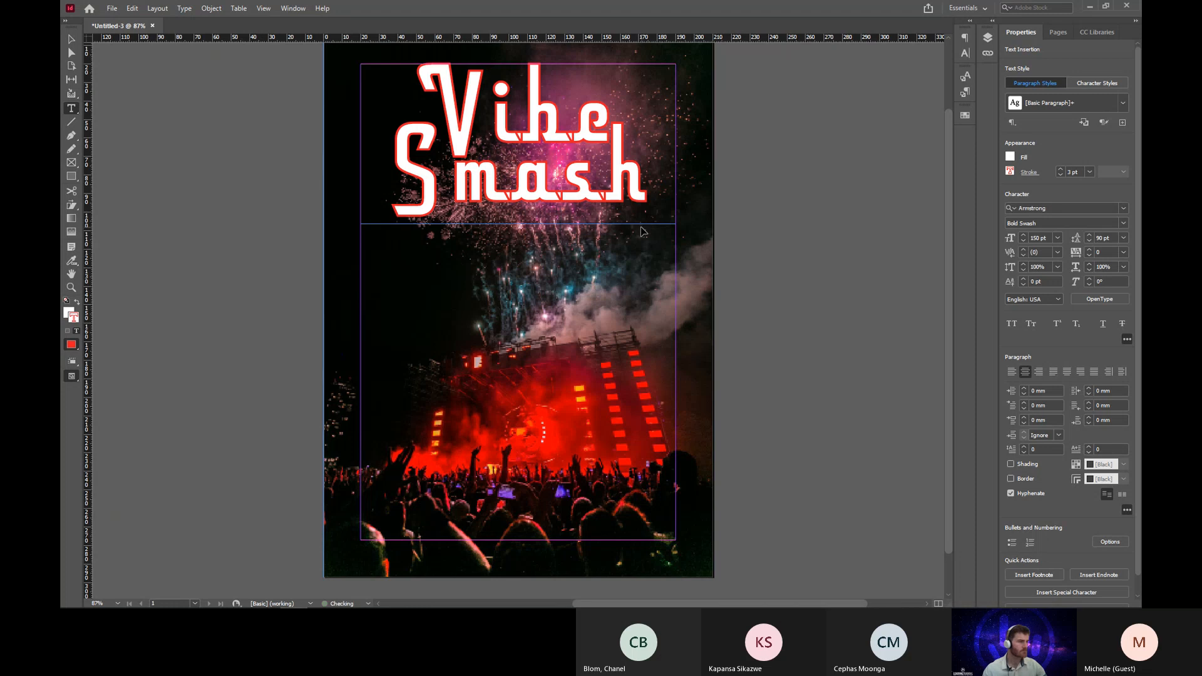
key("ctrl+a")
left_click(603, 196)
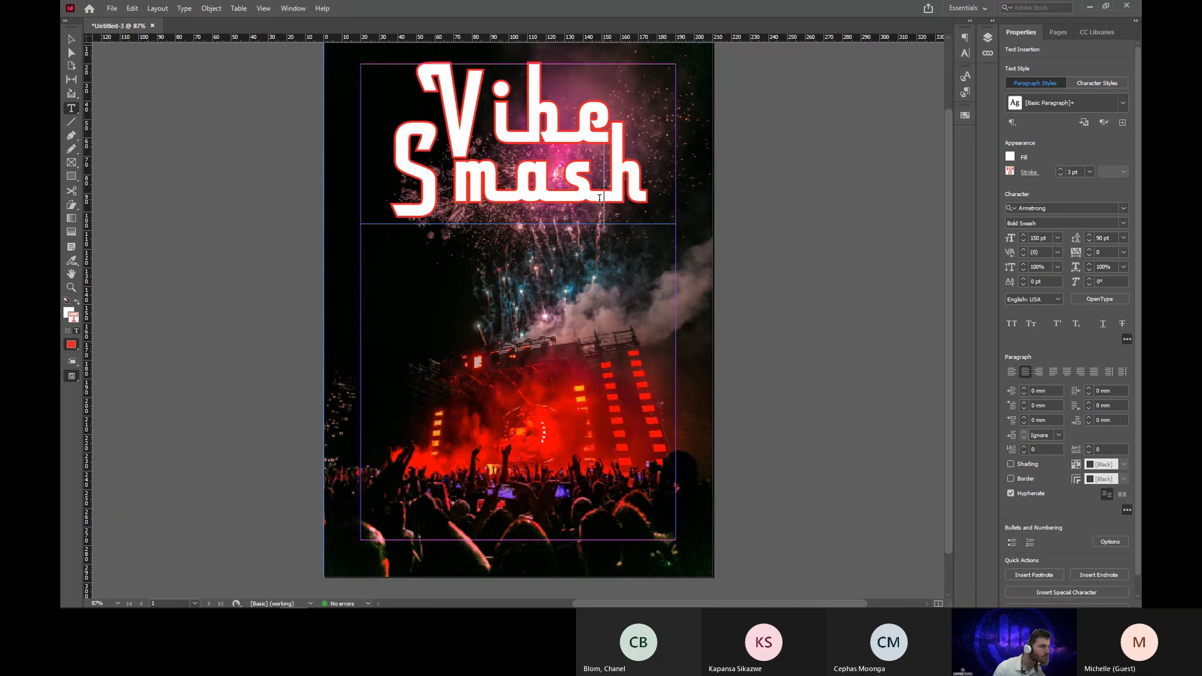
Leave the title text, select the fireworks and stage background photo and delete it from the page.
left_click(72, 39)
left_click(790, 256)
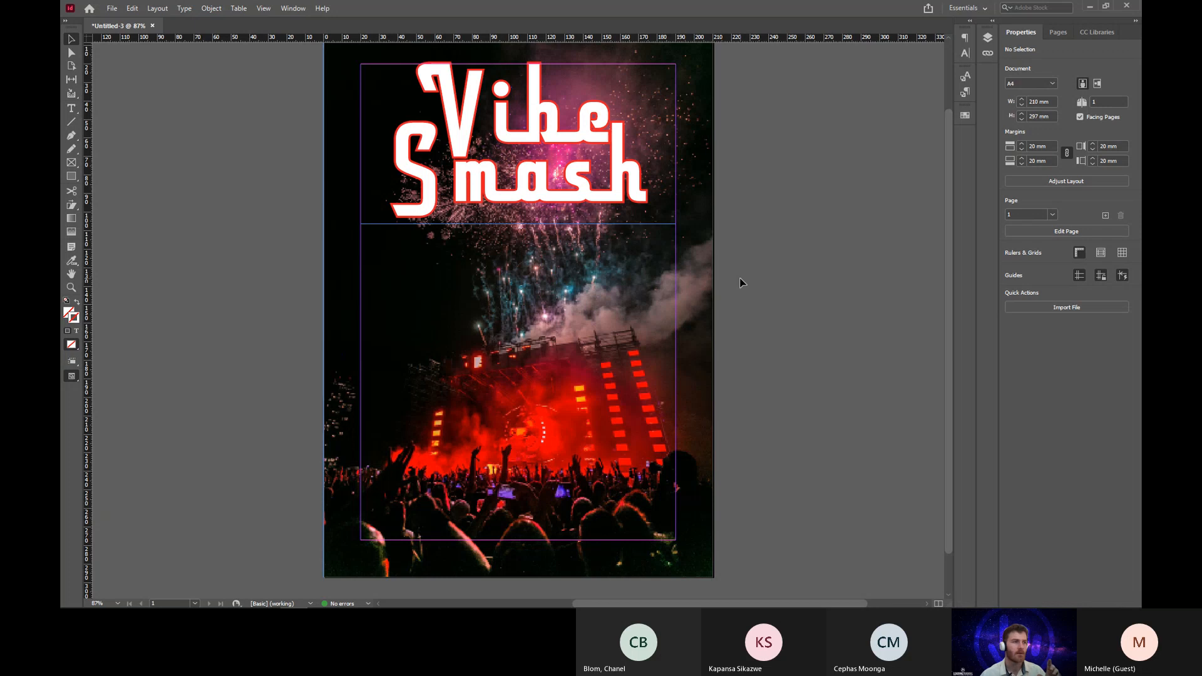
left_click(686, 261)
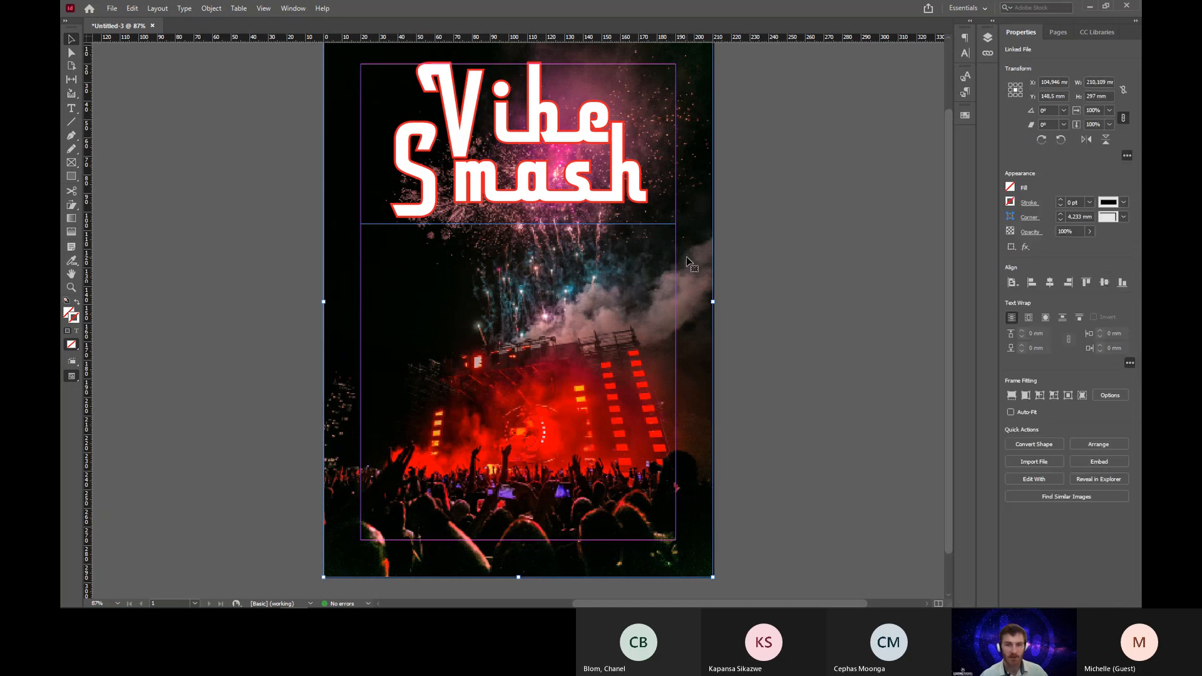
key("Delete")
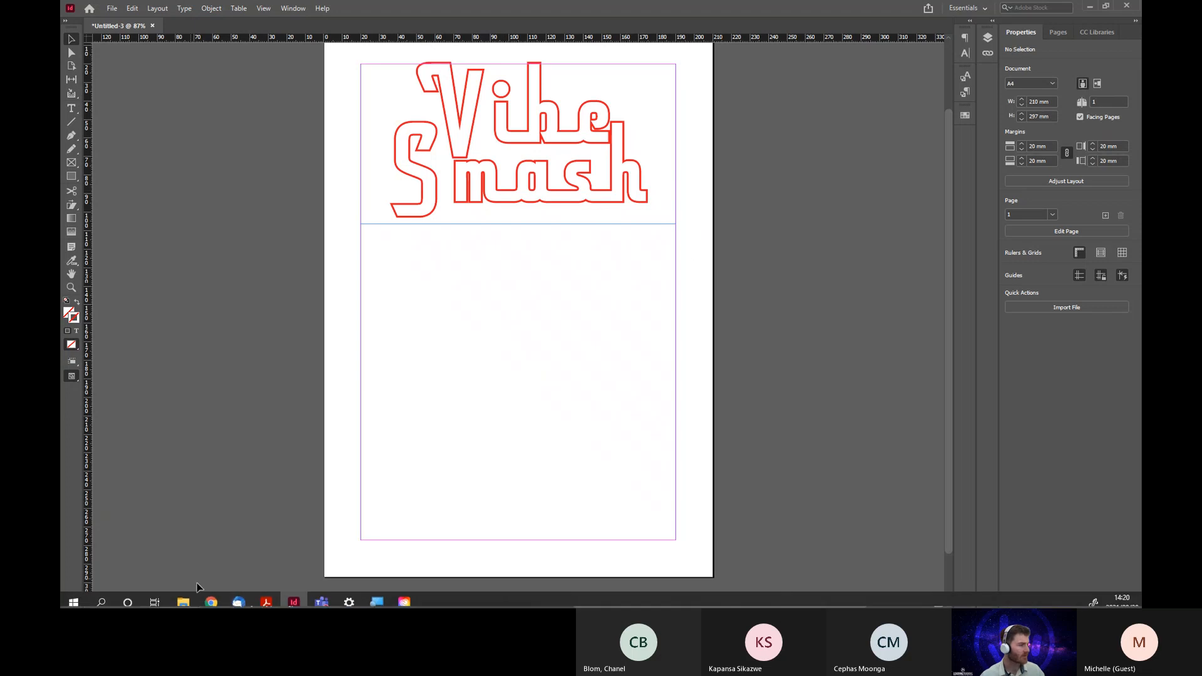
Switch to the Pexels window in Chrome, bring the downloaded concert JPG into the InDesign document for placing, and minimise the browser.
mouse_move(210, 607)
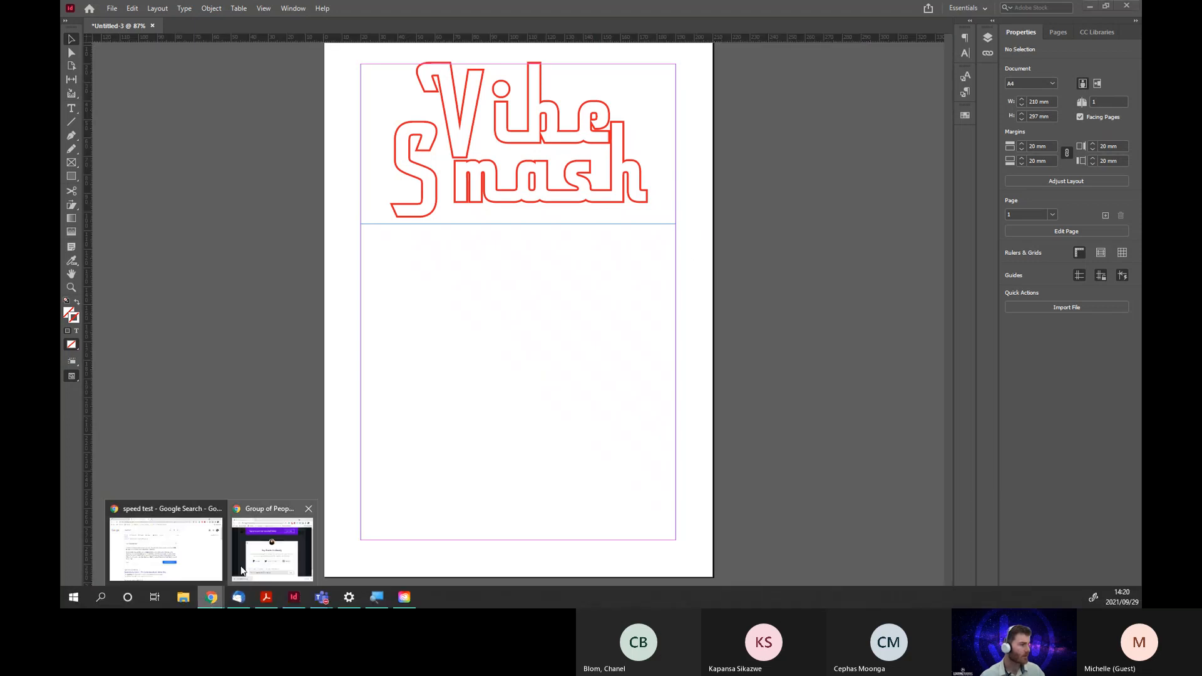
left_click(263, 542)
left_click_drag(643, 542, 394, 316)
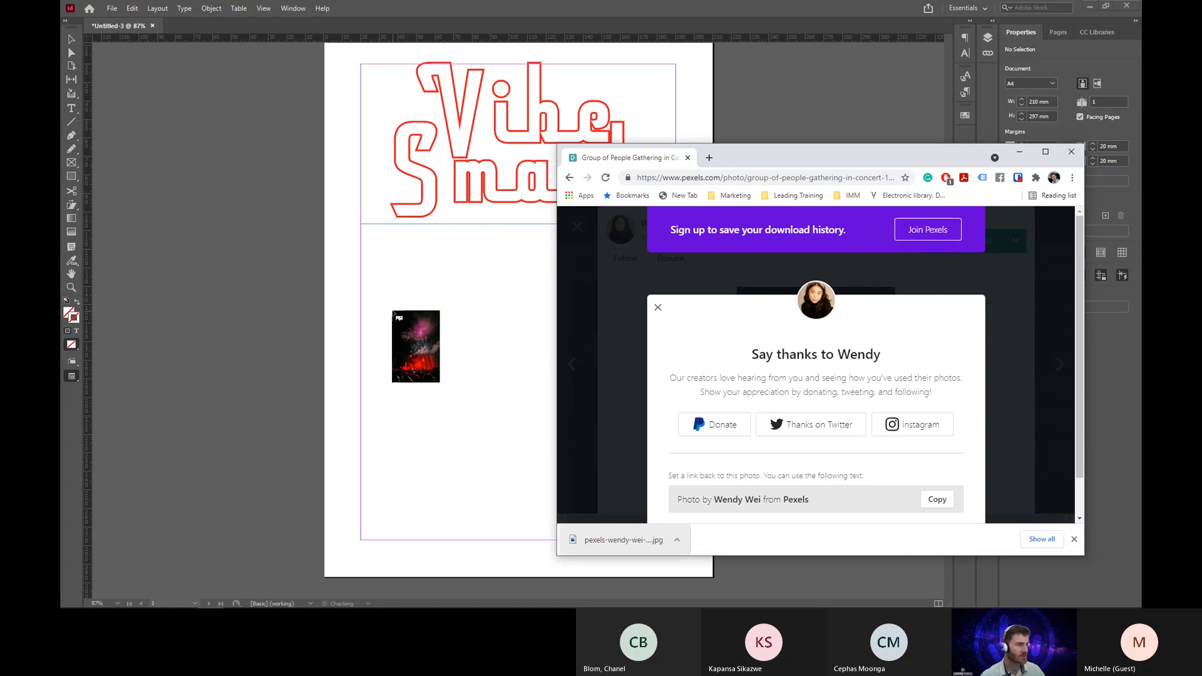
left_click(1019, 151)
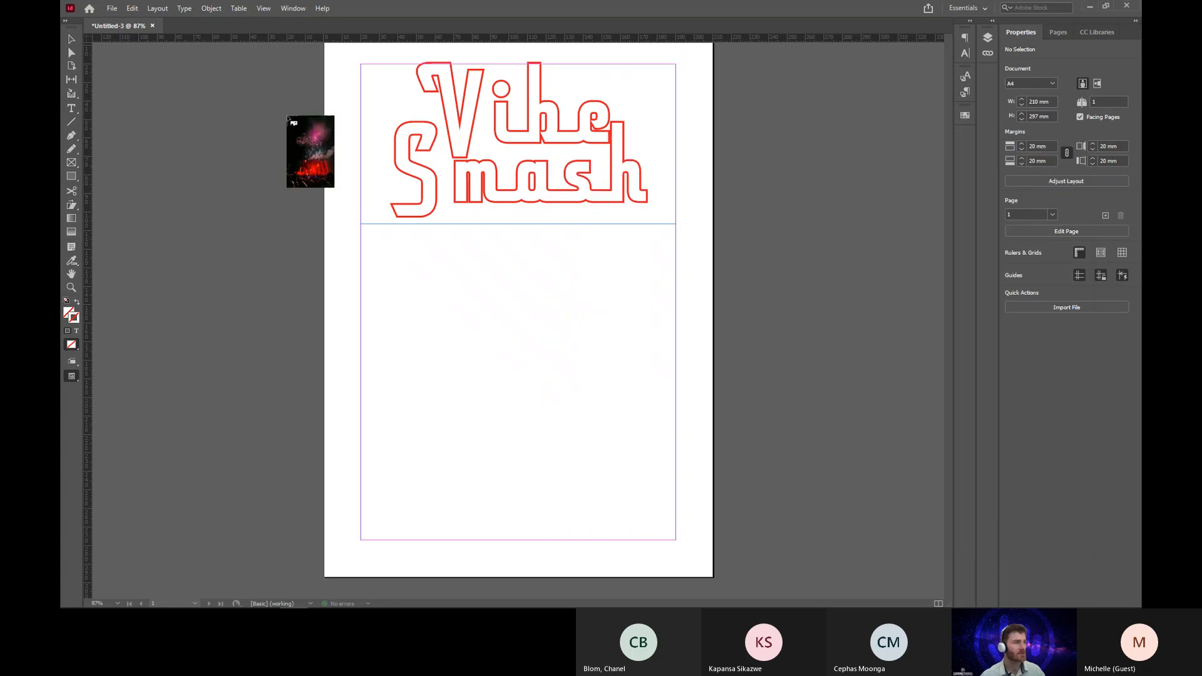
Try placing the photo at full size, undo it, and place it from the page's top-left corner at about 212 × 318 mm.
left_click(336, 63)
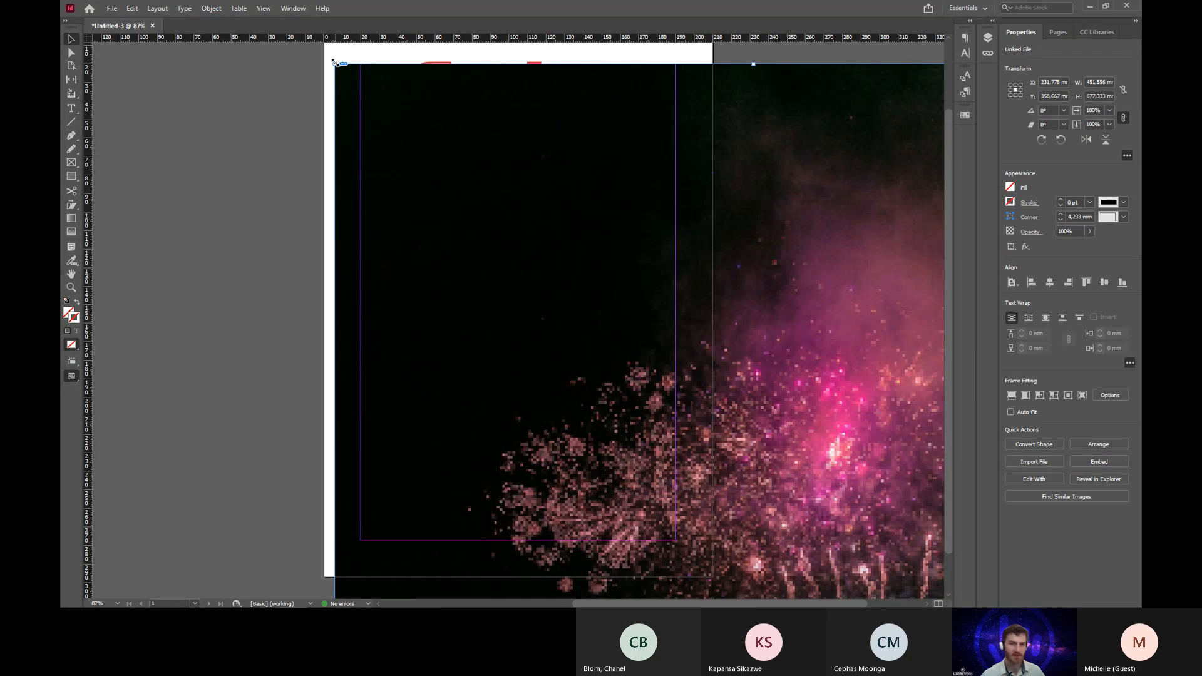
key("ctrl+z")
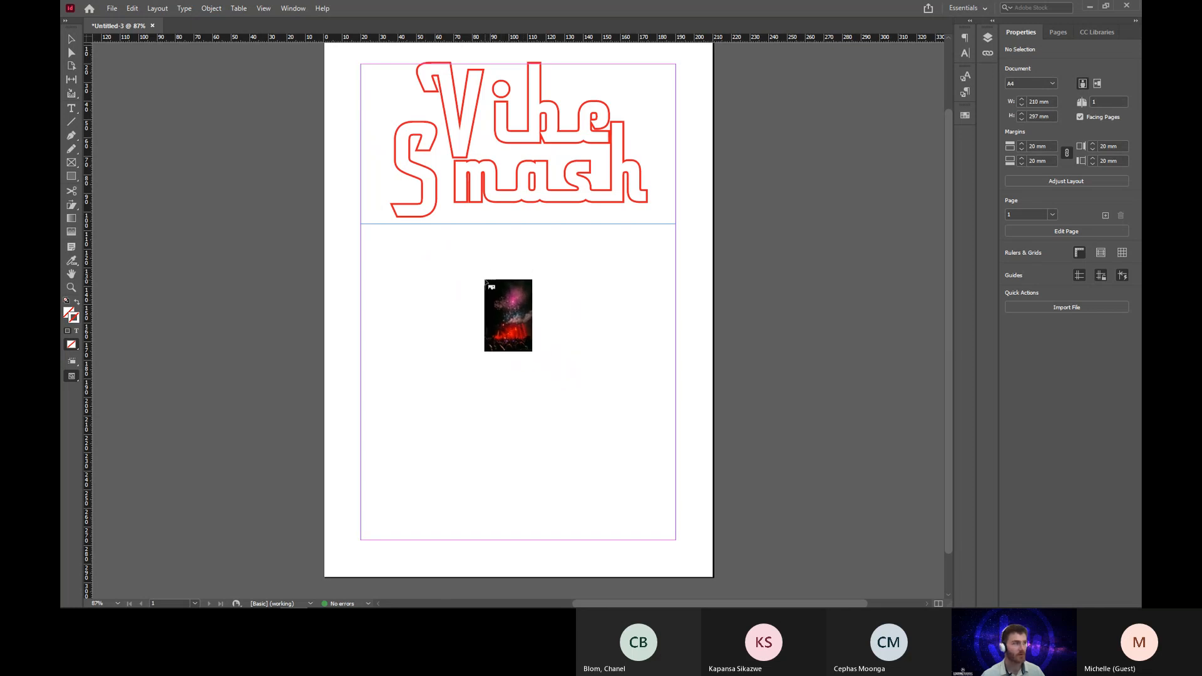
scroll(485, 282, "up", 2)
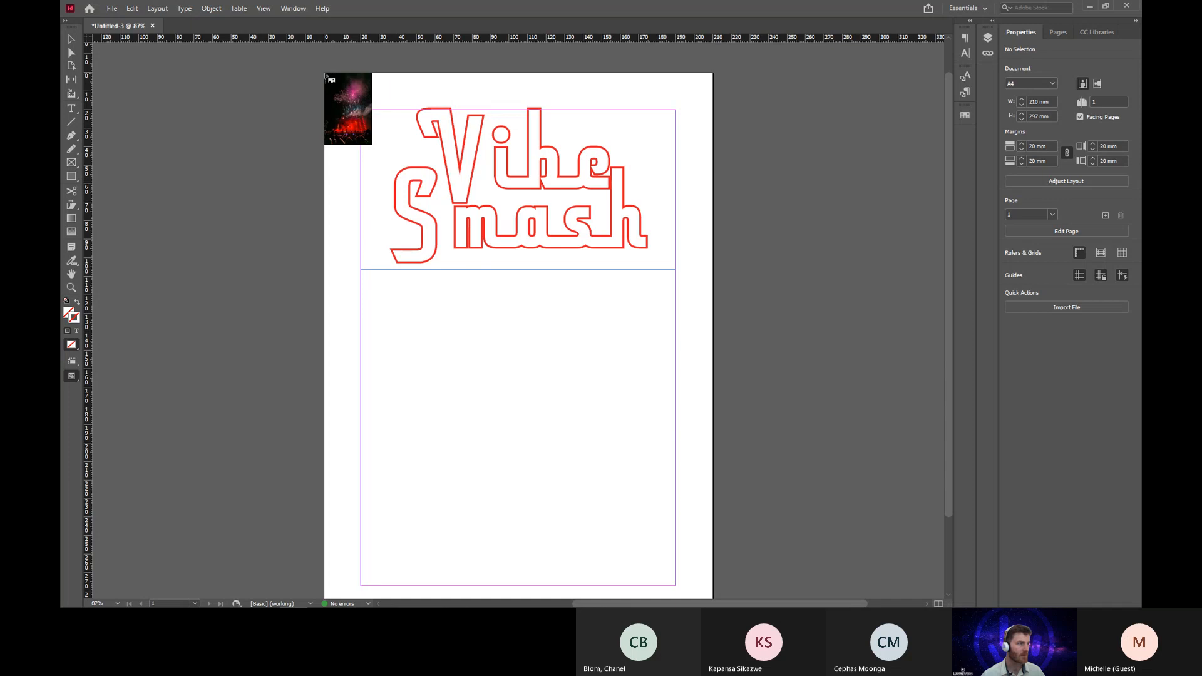
left_click_drag(325, 73, 702, 596)
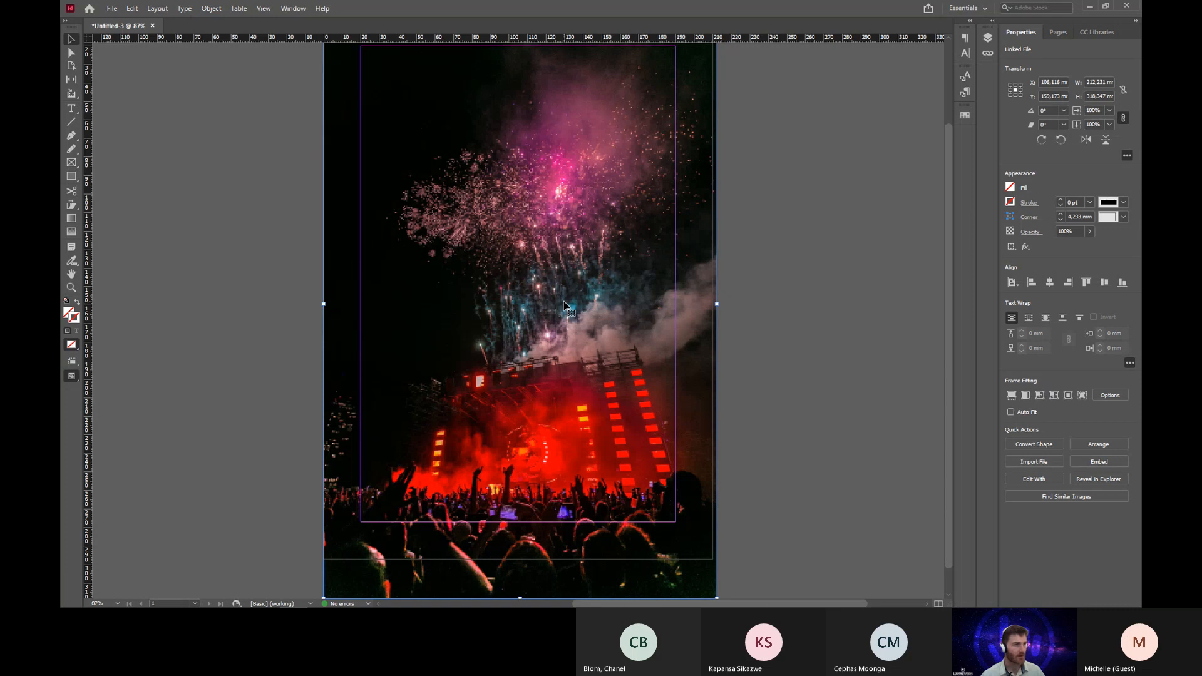
Move the photo up to the page's bottom edge and crop its top and right sides to the page, making it 210 × 297 mm.
scroll(563, 304, "down", 1)
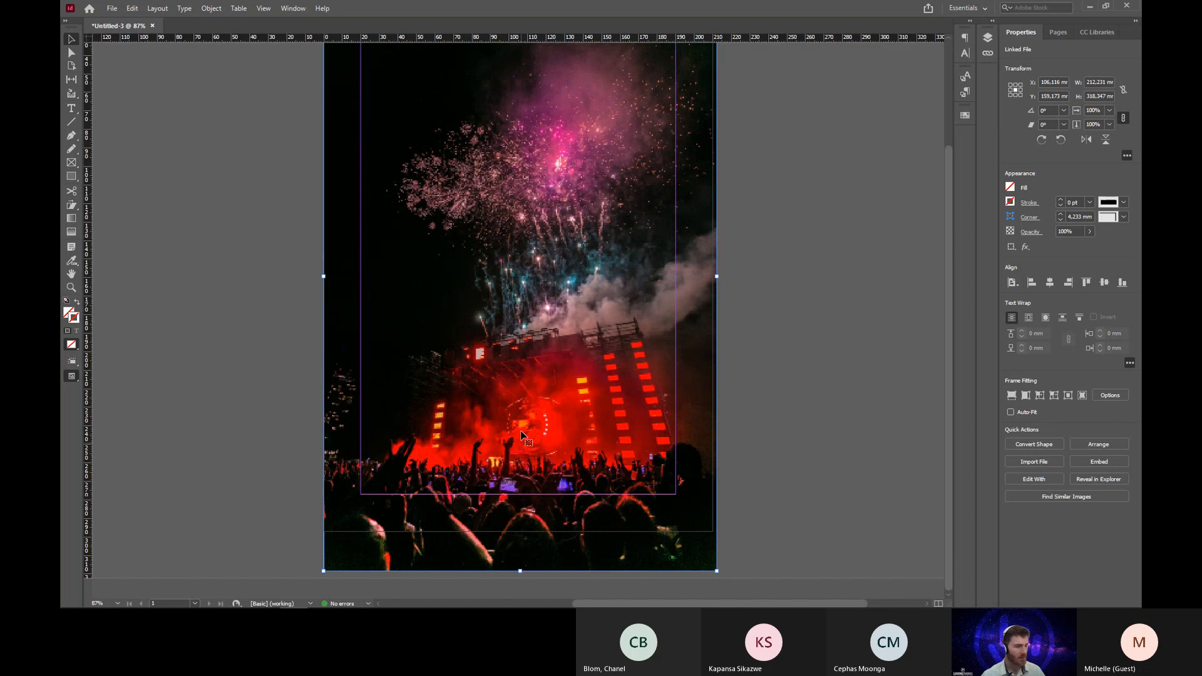
left_click_drag(526, 411, 528, 370)
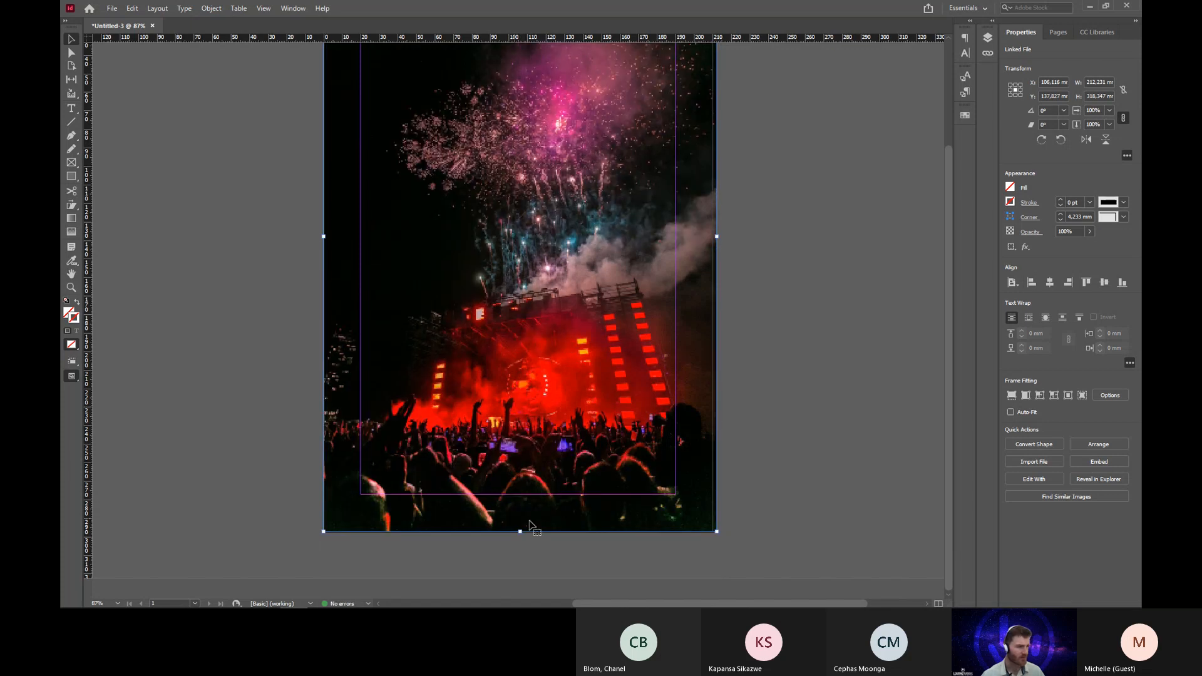
scroll(554, 410, "up", 3)
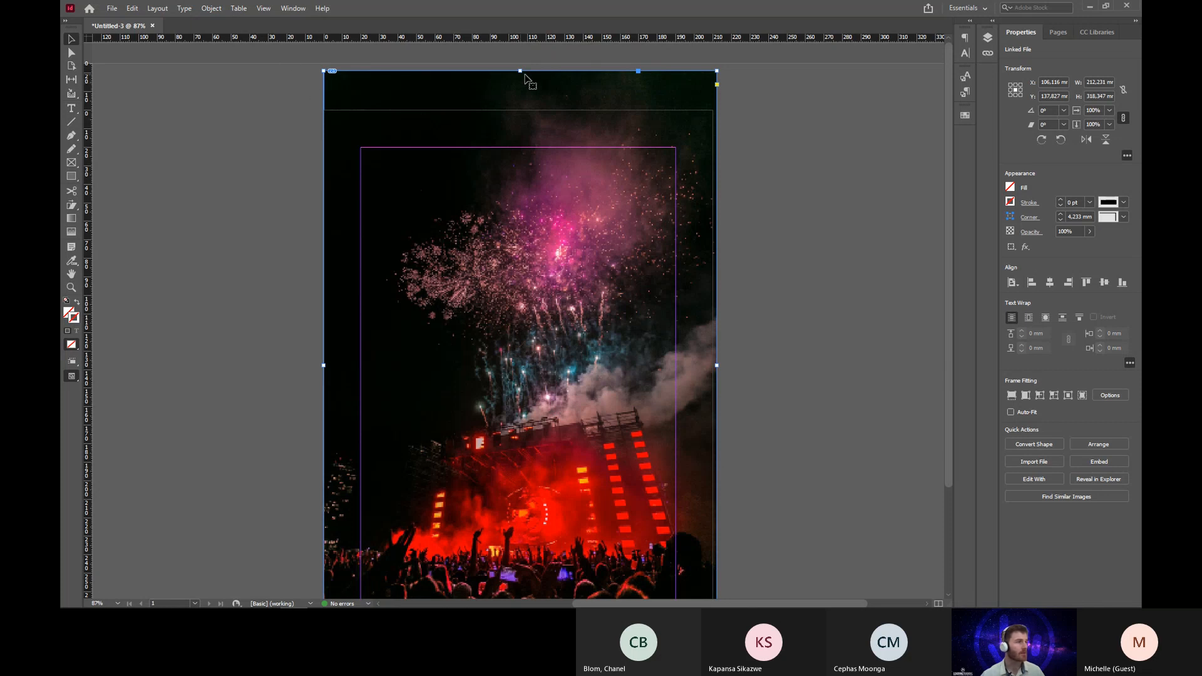
left_click_drag(520, 71, 520, 110)
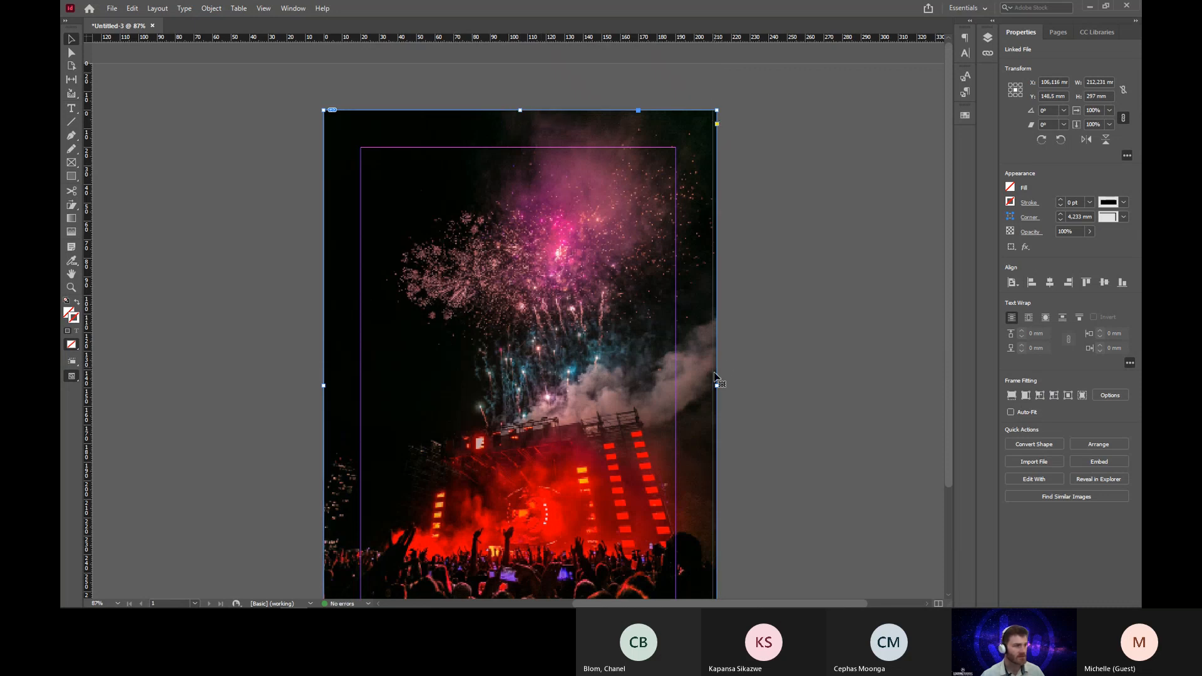
left_click_drag(717, 385, 714, 387)
left_click(734, 389)
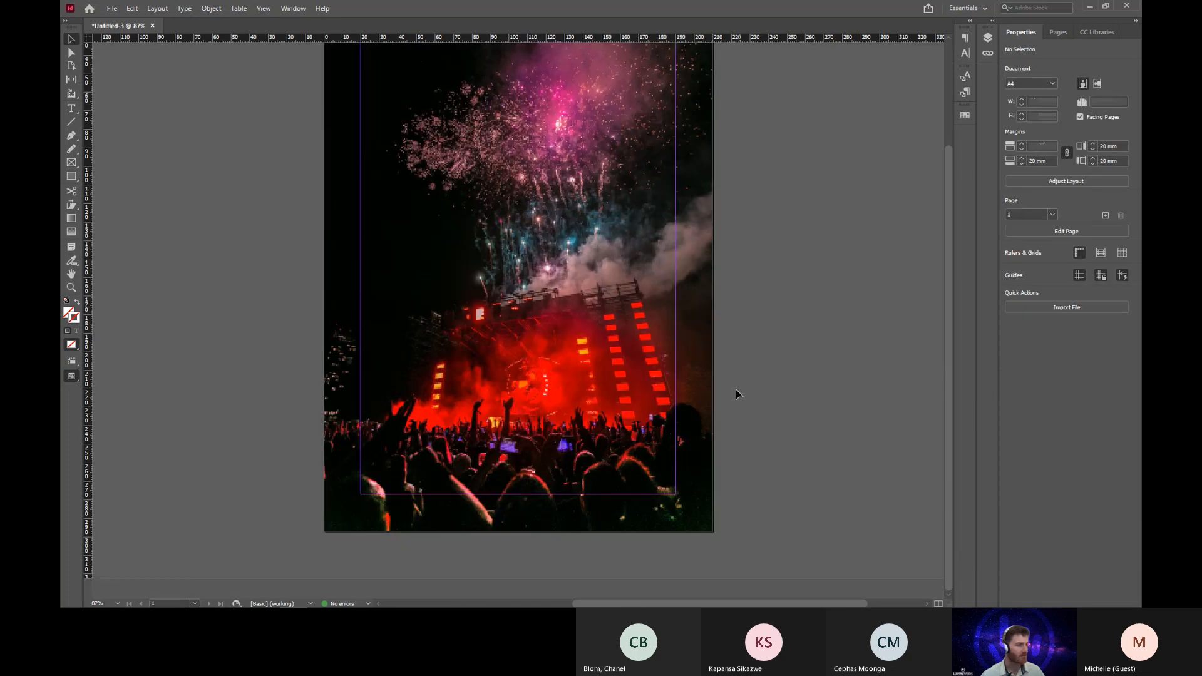
Send the background photo to the back, behind the title text, and deselect it.
scroll(498, 314, "down", 1)
left_click(524, 385)
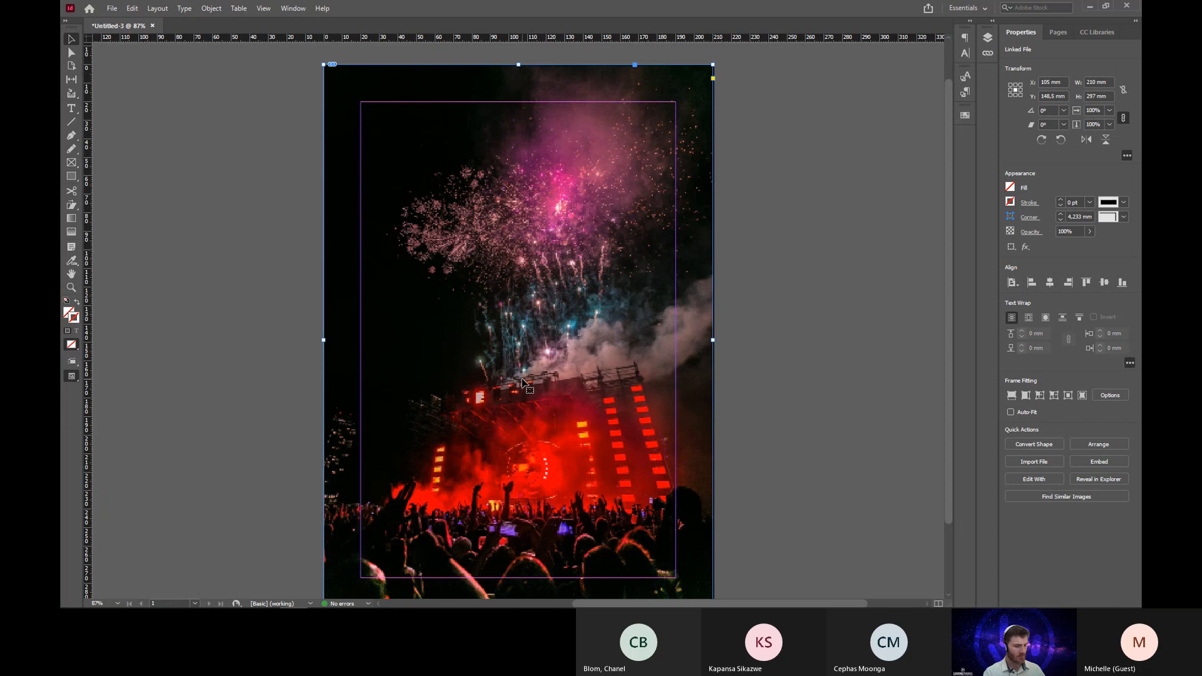
key("ctrl+shift+bracketleft")
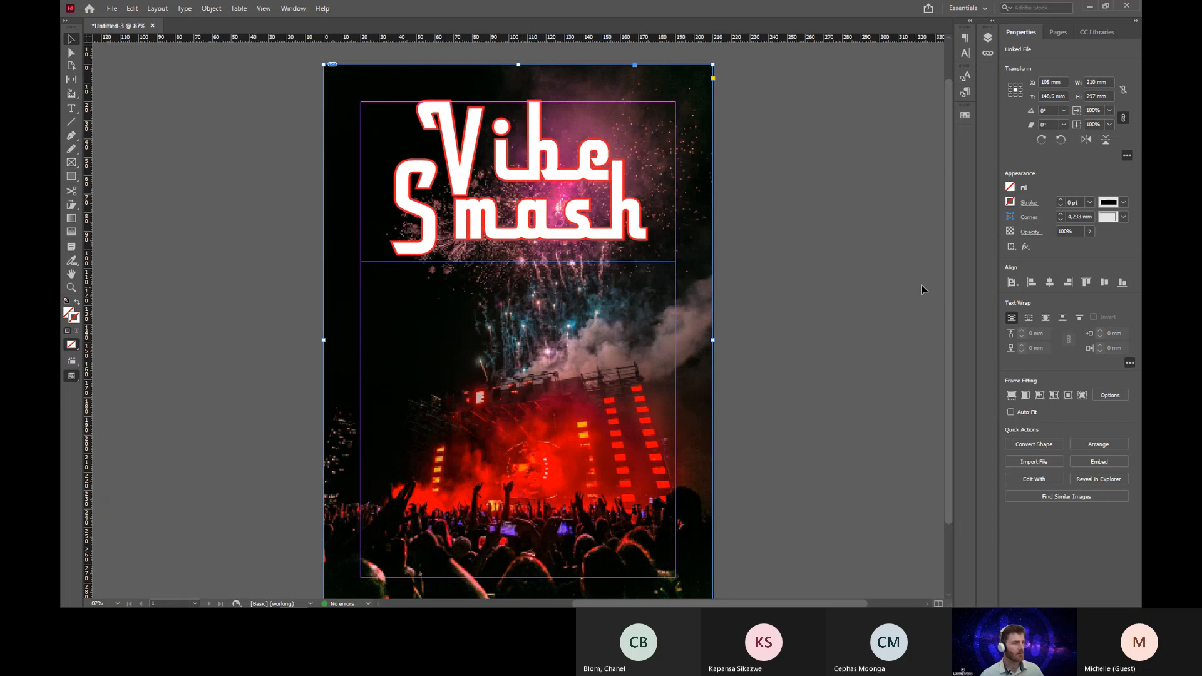
left_click(804, 307)
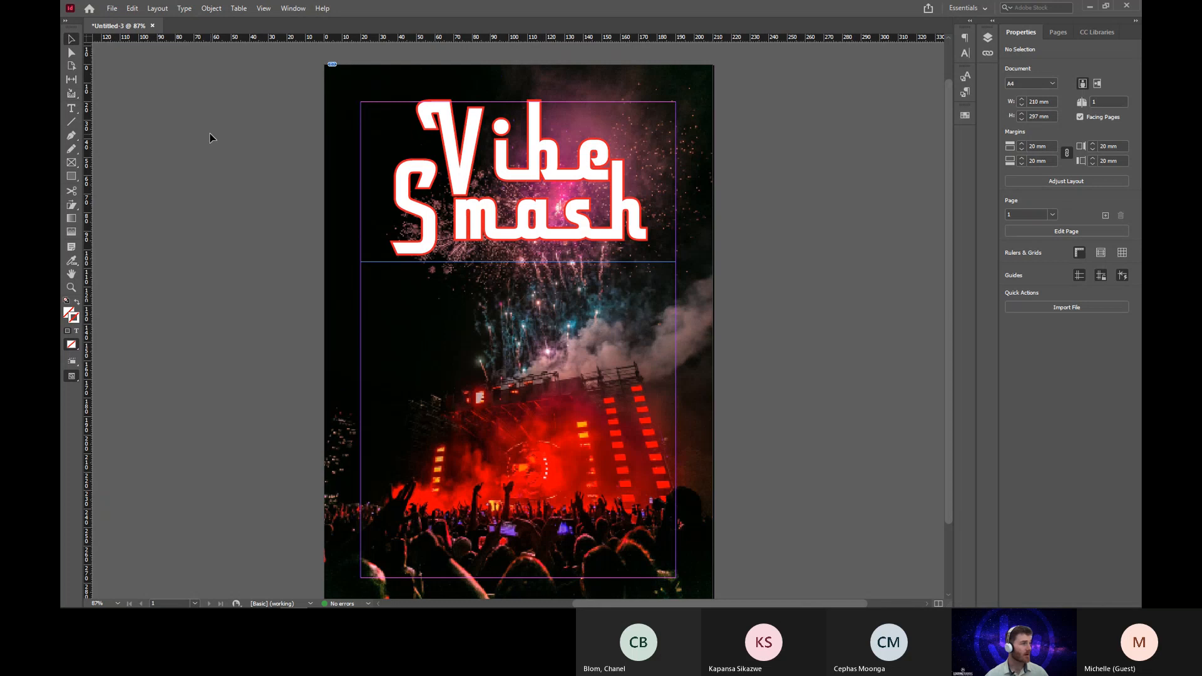
Draw a text frame just below the title frame, starting at the left margin, and enter "Venue:" in it.
left_click(71, 108)
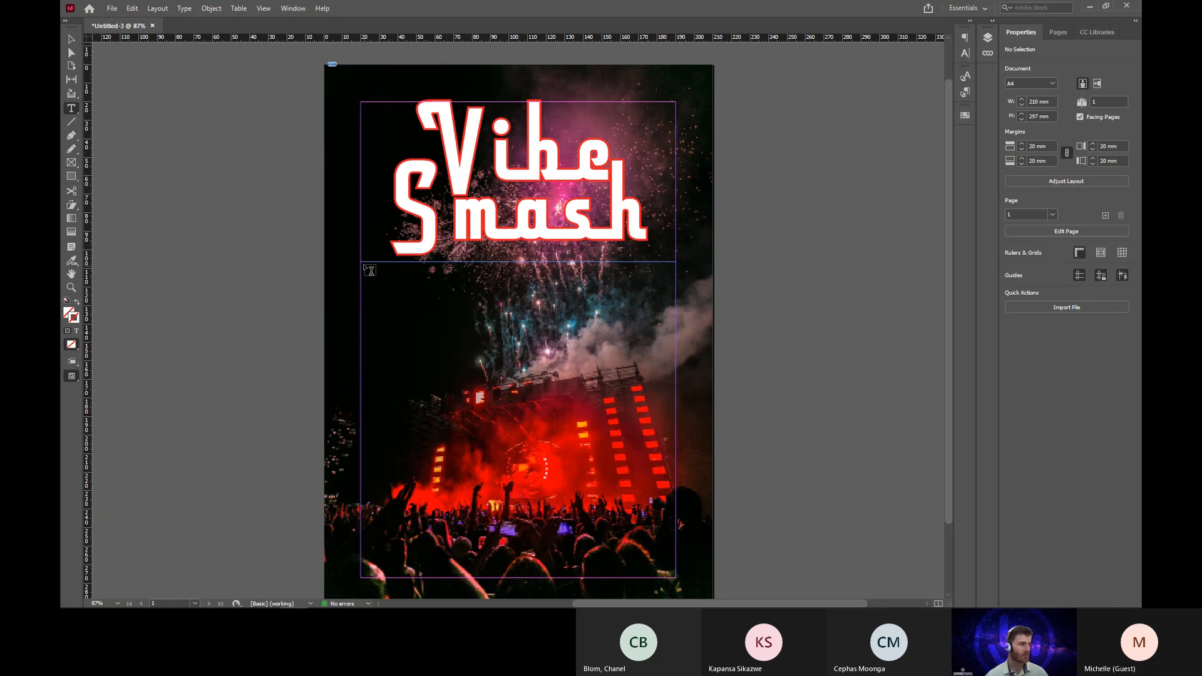
left_click_drag(363, 265, 542, 415)
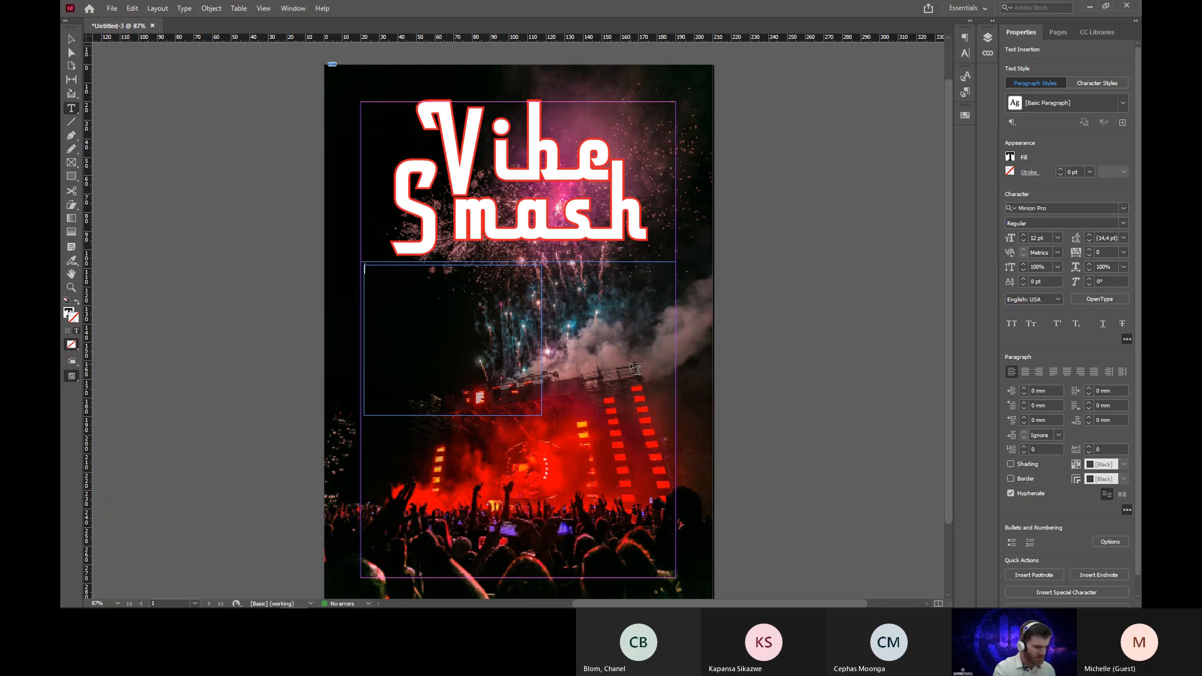
type("L")
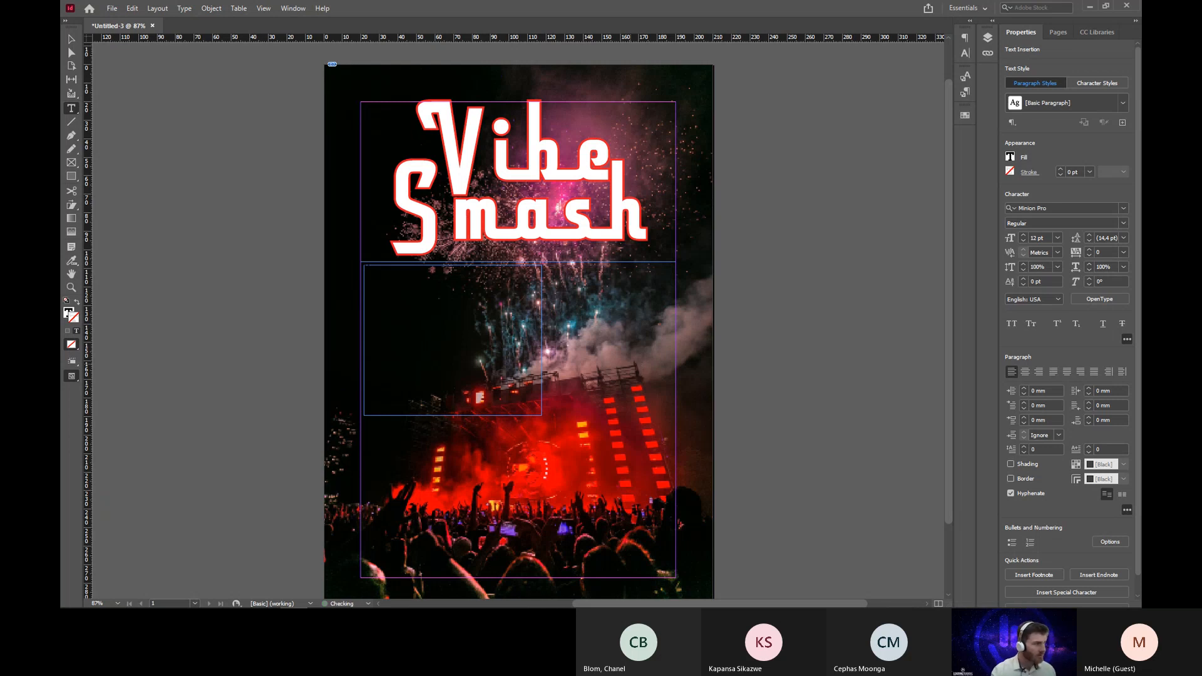
Select all of the text in the new frame and set its fill to [Paper].
key("ctrl+a")
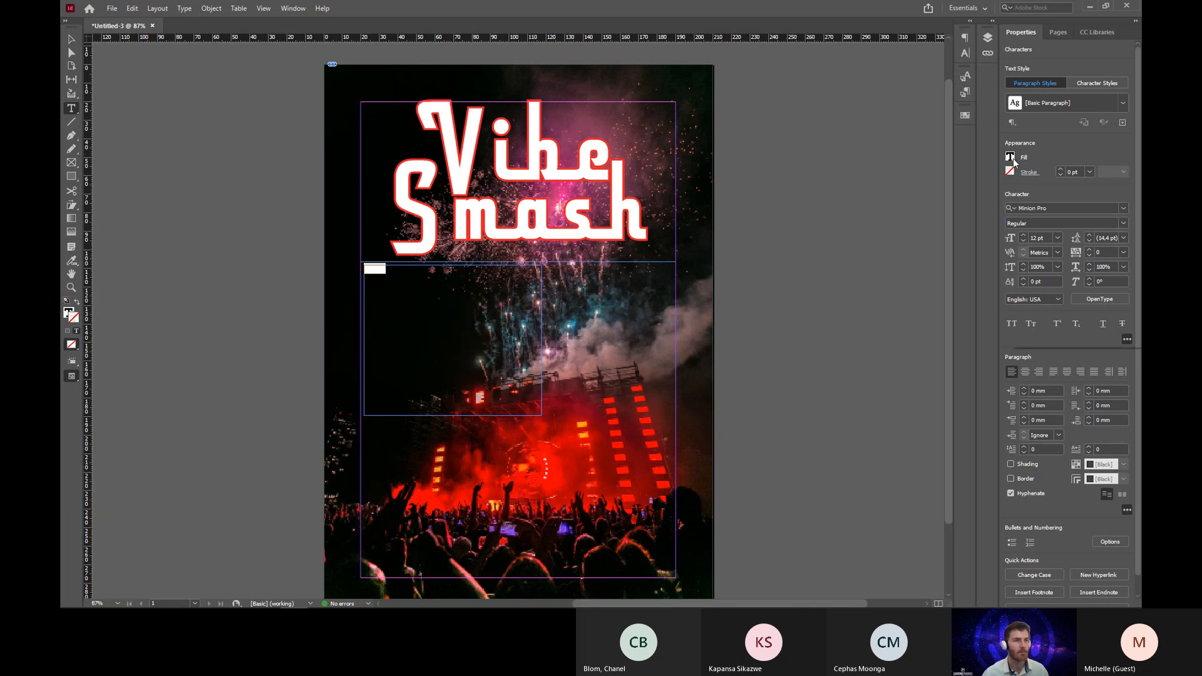
left_click(1012, 159)
left_click(1035, 255)
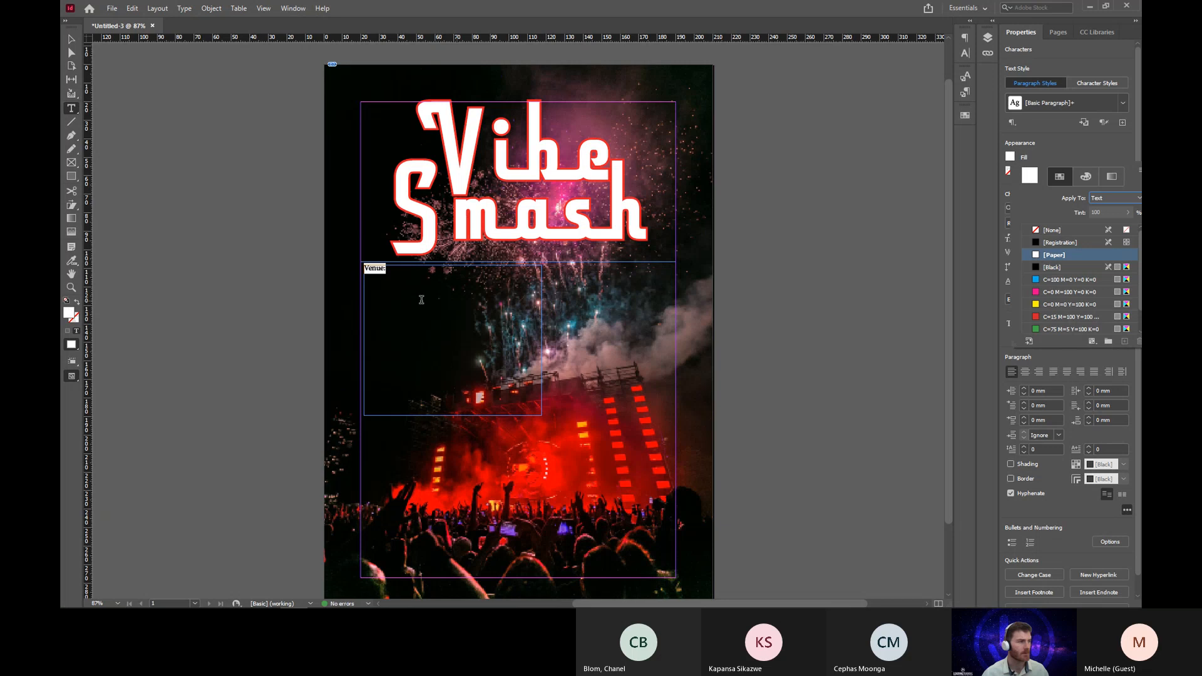
left_click(393, 277)
Add the lines "Date:", "Price:" and "Dress Code:" below "Venue:" in the details text frame.
left_click_drag(311, 215, 600, 375)
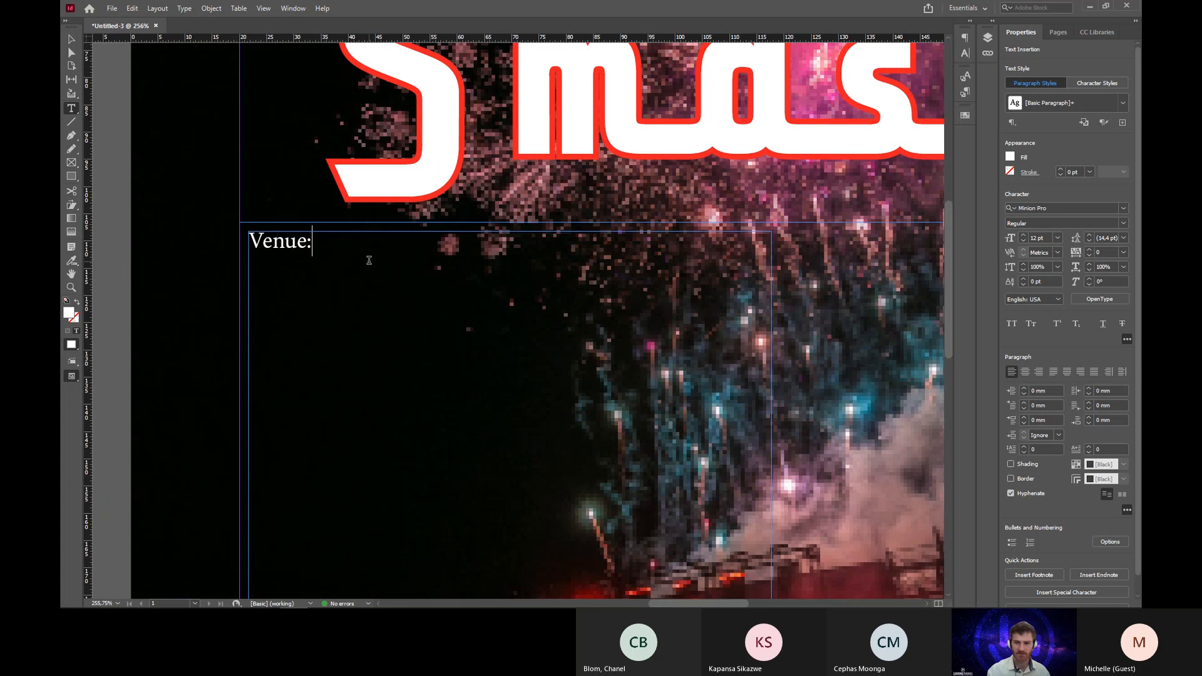
key("Return")
type("Date:")
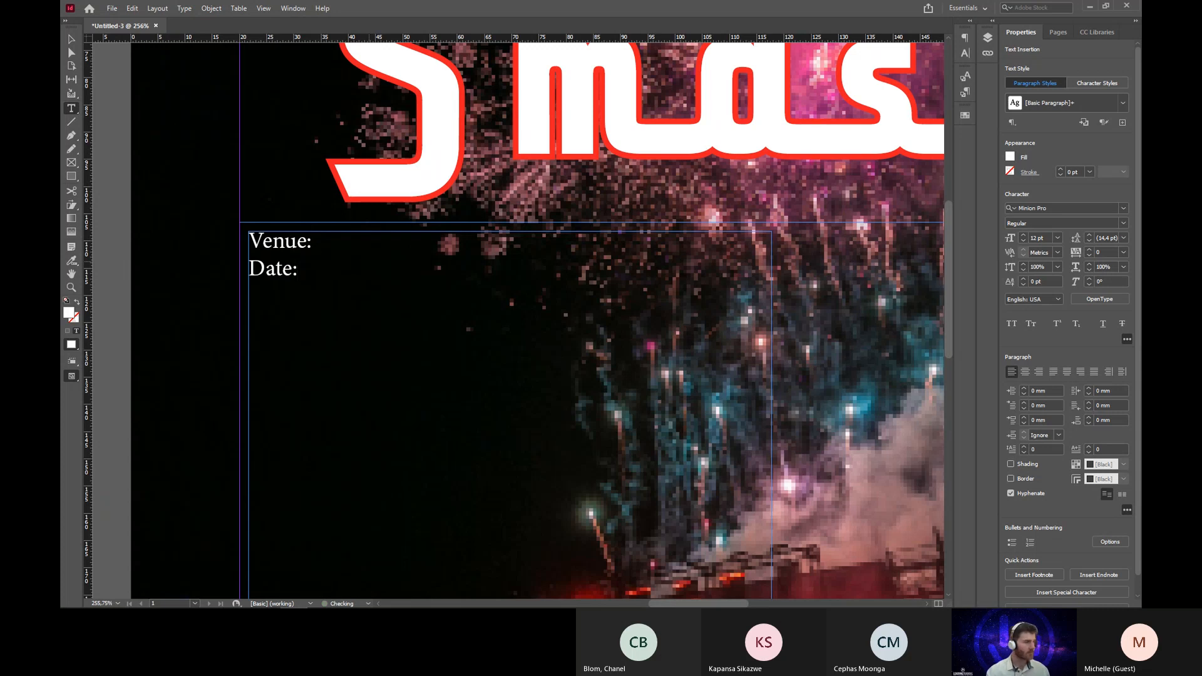
key("Return")
type("Price")
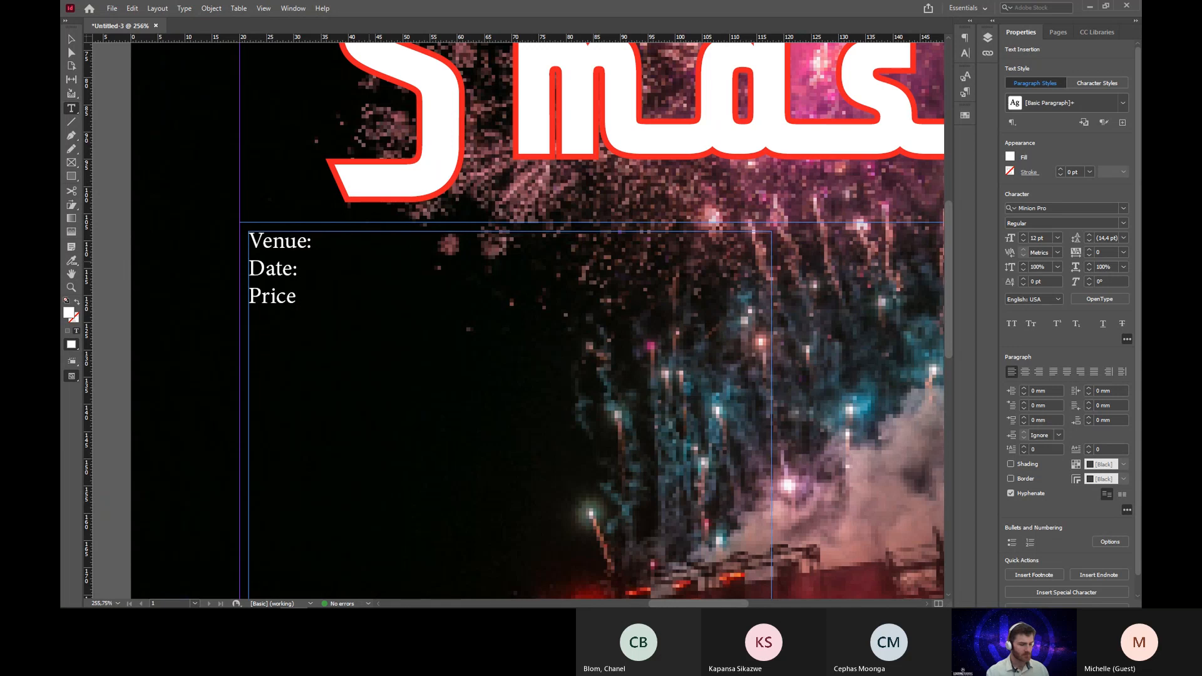
type(": ")
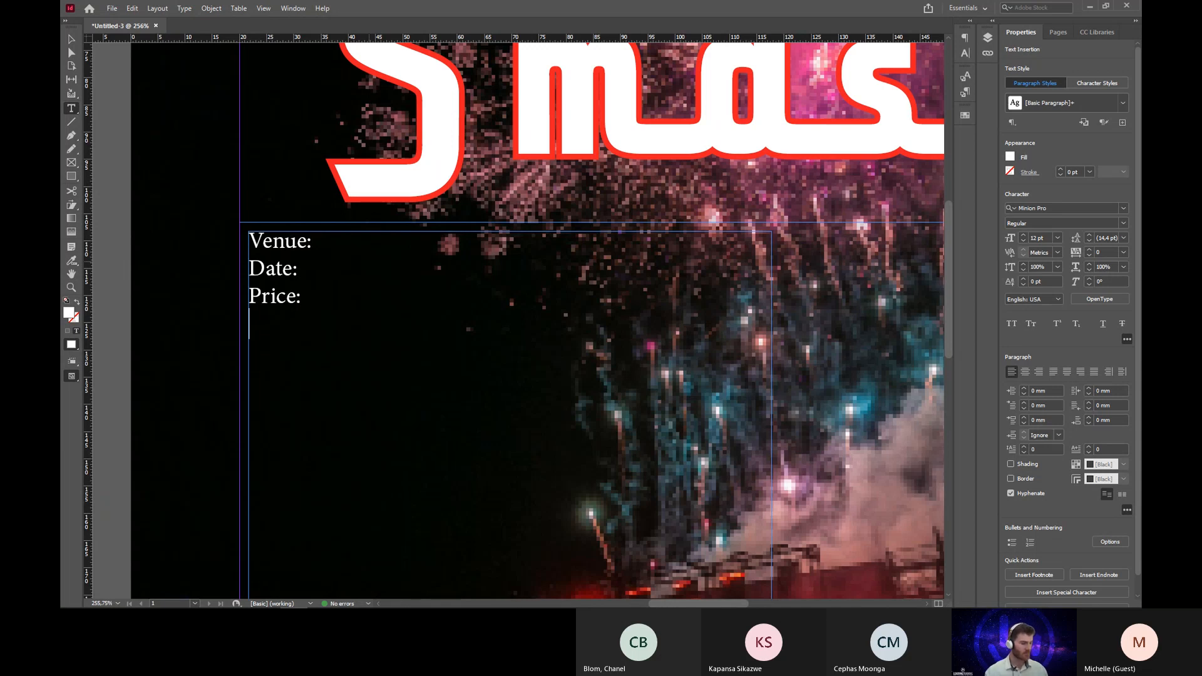
type("Dress Code:")
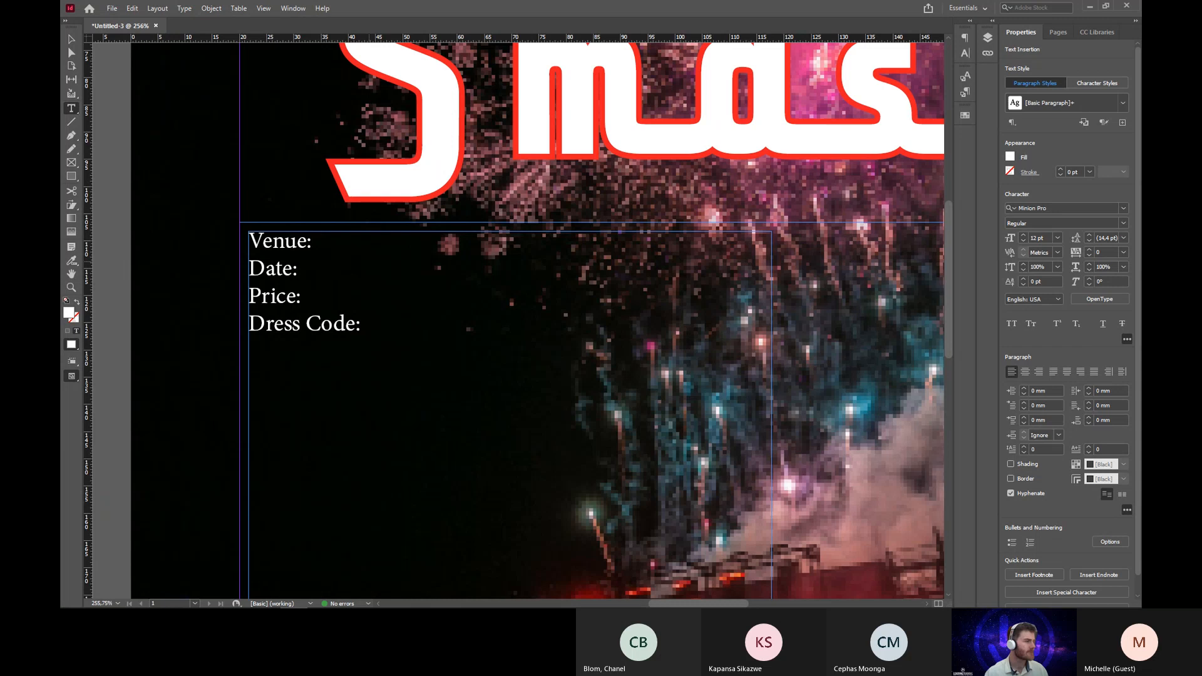
Add the lines "Time:" and "Bands:" below "Dress Code:" in the details text frame.
key("Return")
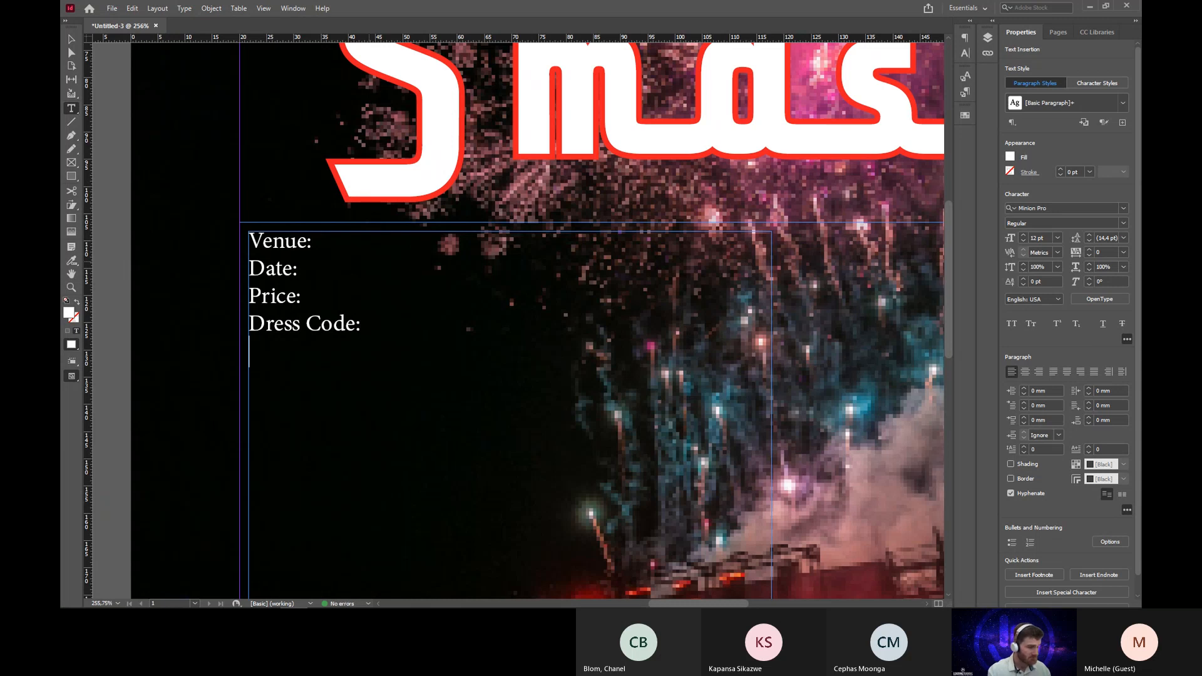
type("Time")
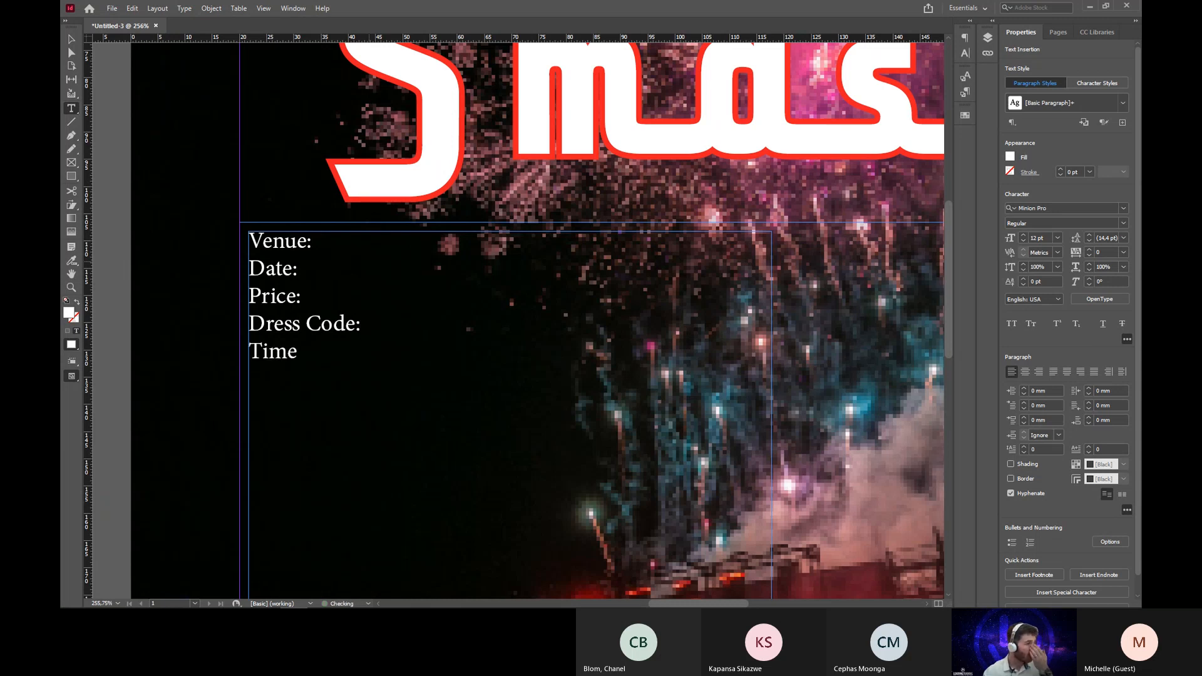
type("Z:")
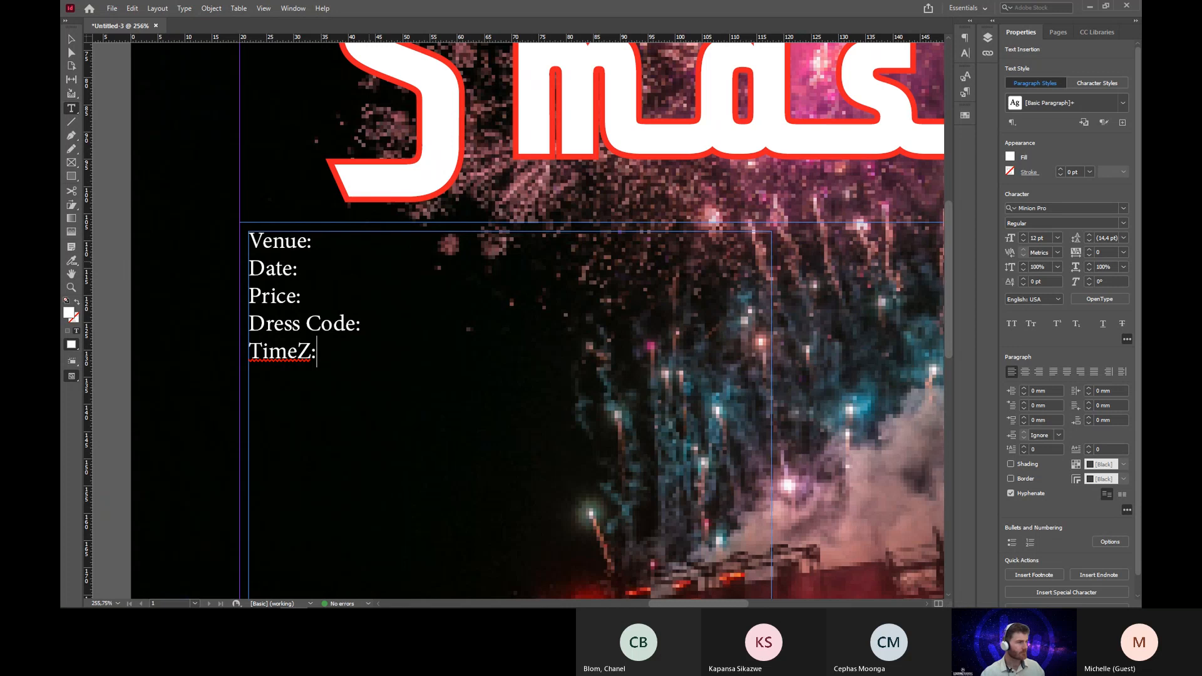
key("BackSpace")
key("BackSpace")
type(":")
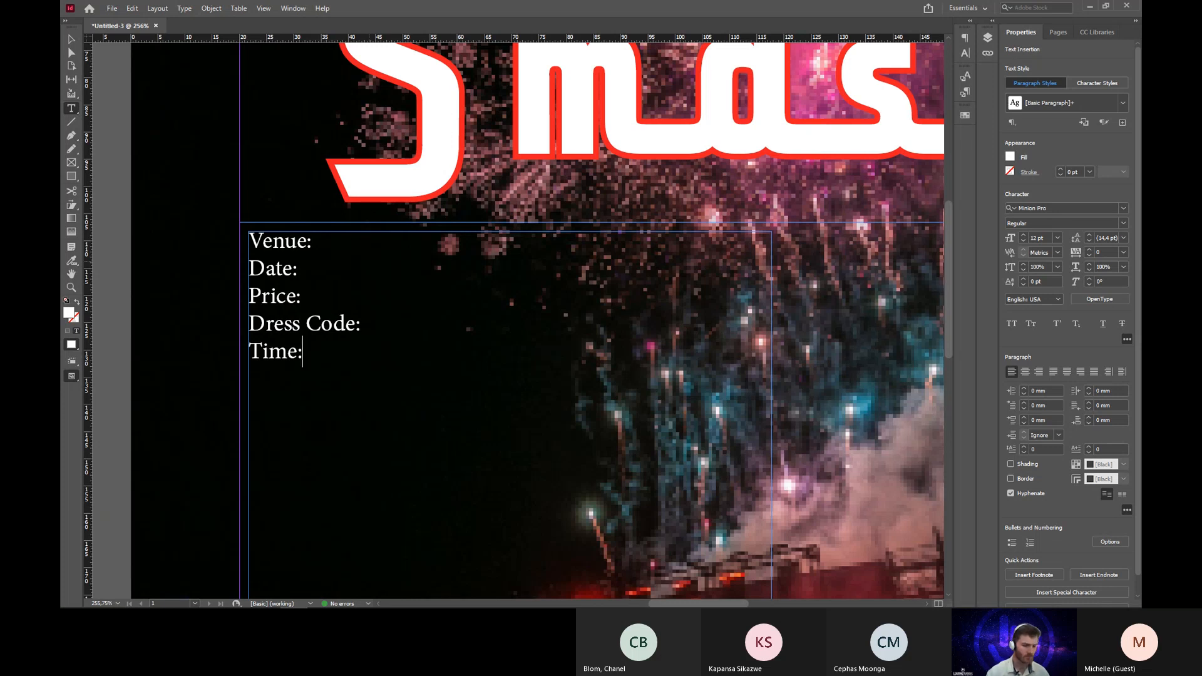
key("Return")
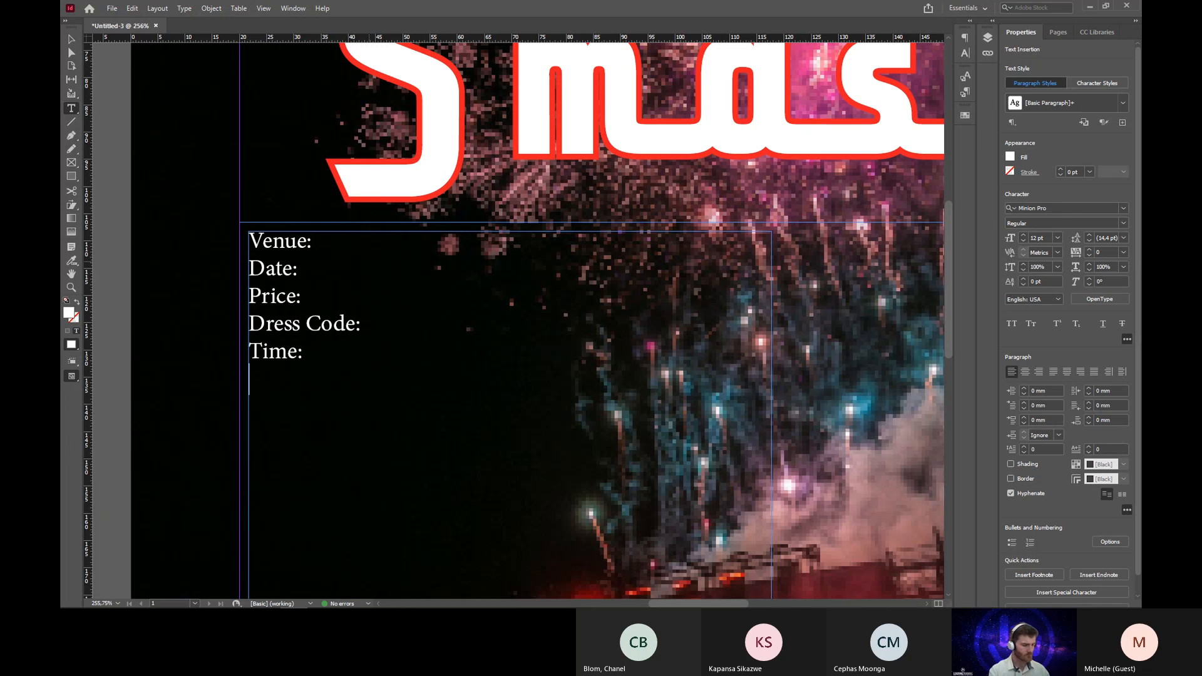
type("Bands")
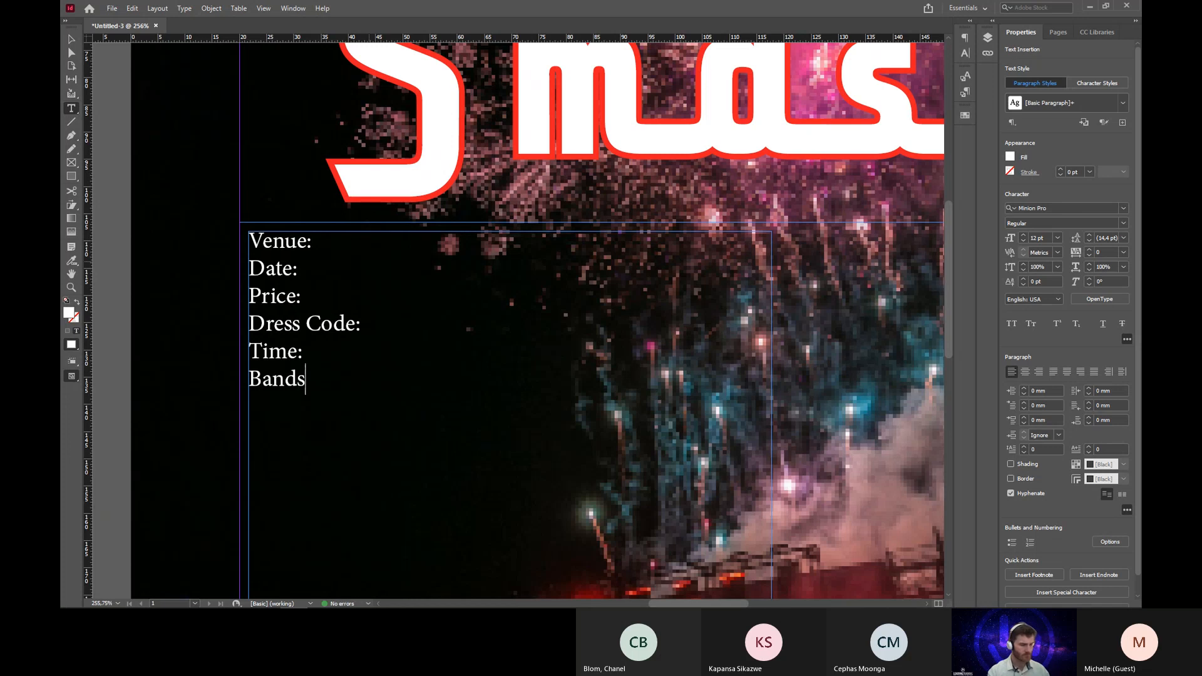
type(":")
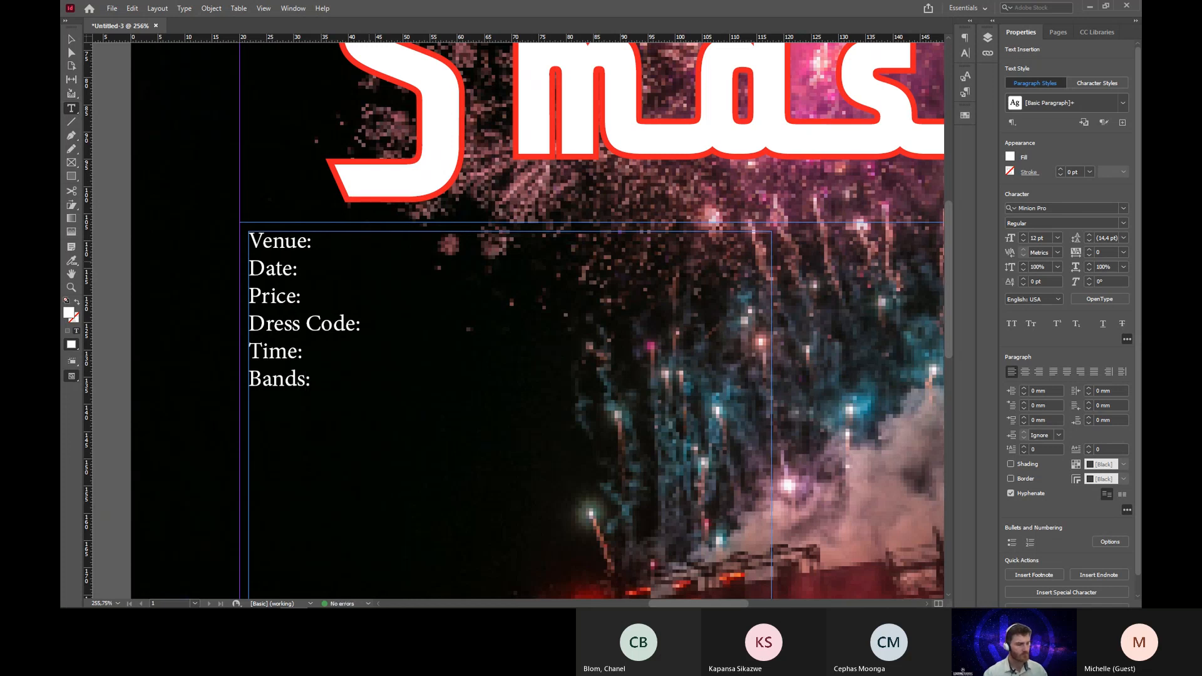
Fill in "The Music Place" after "Venue:" in the details text frame.
key("Up")
key("Up")
key("Up")
key("Up")
key("Up")
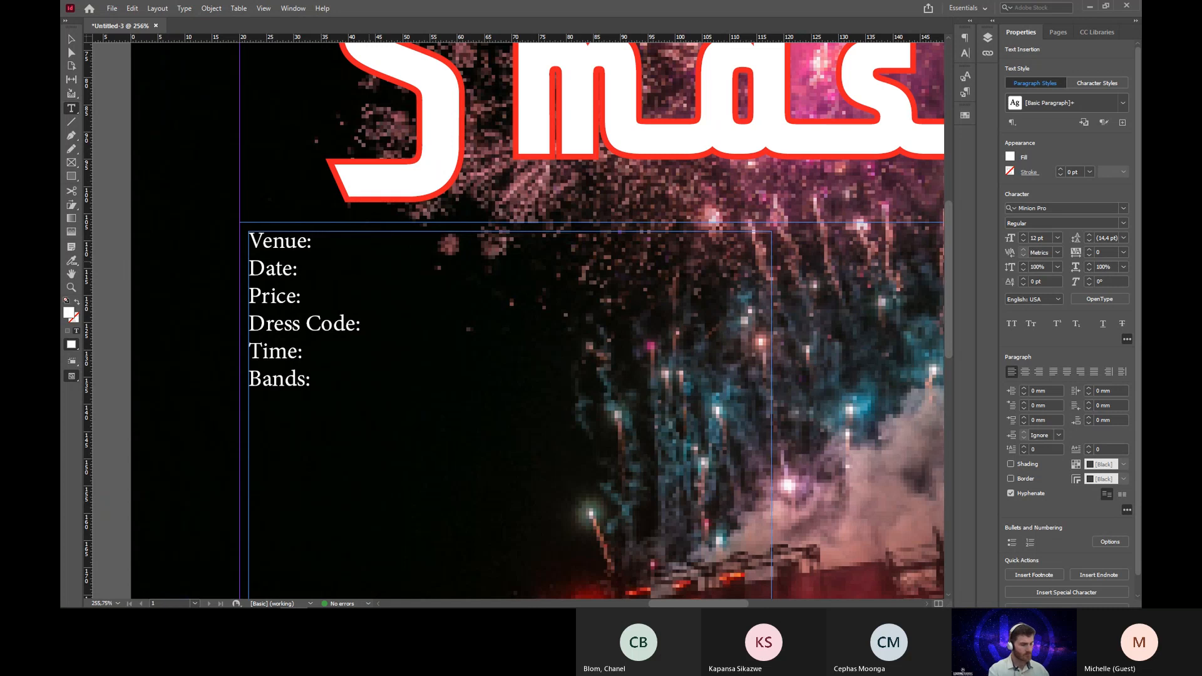
type("The ")
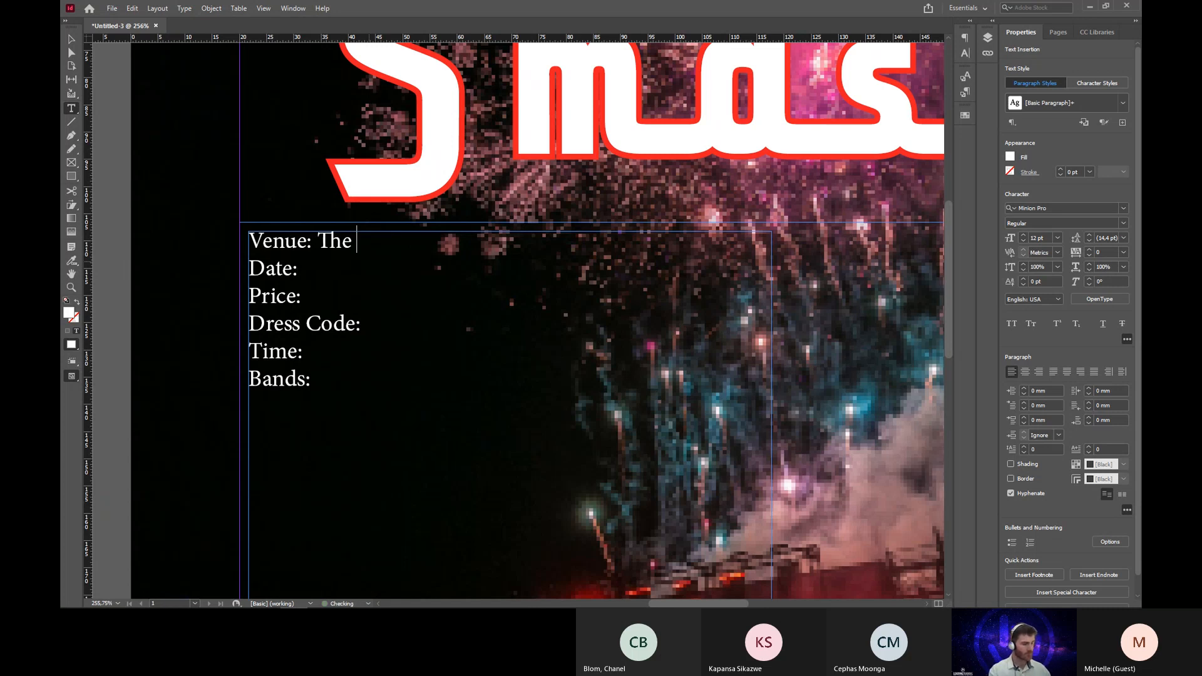
type("Mu")
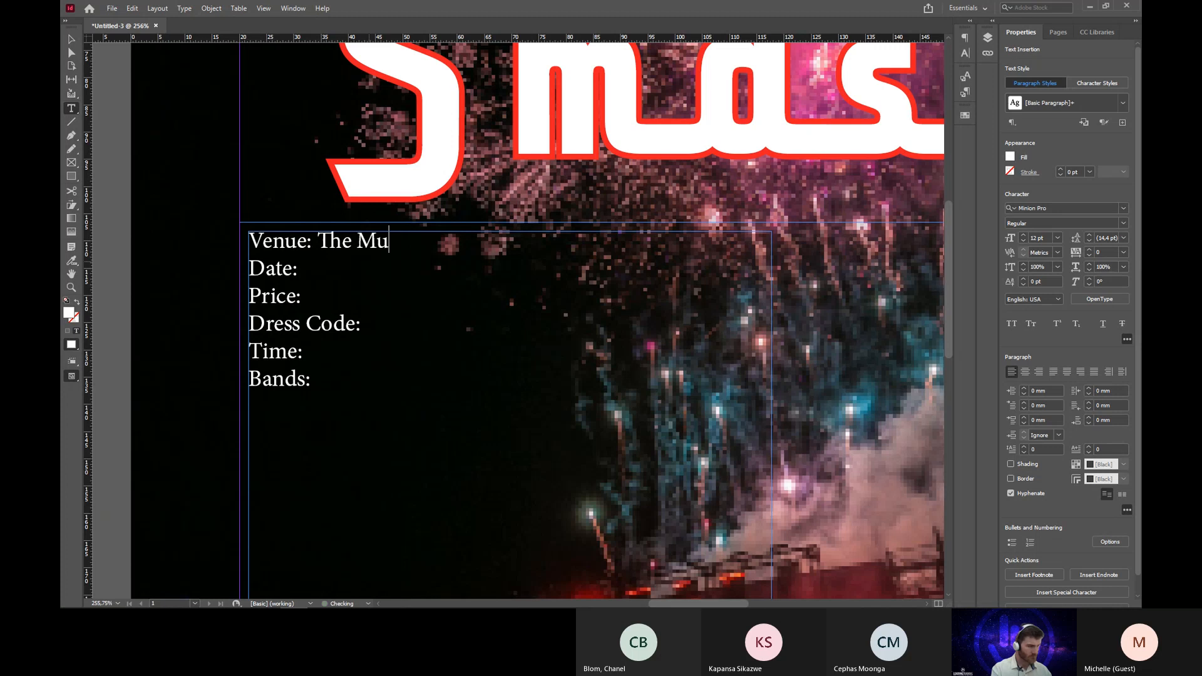
type("sic Place")
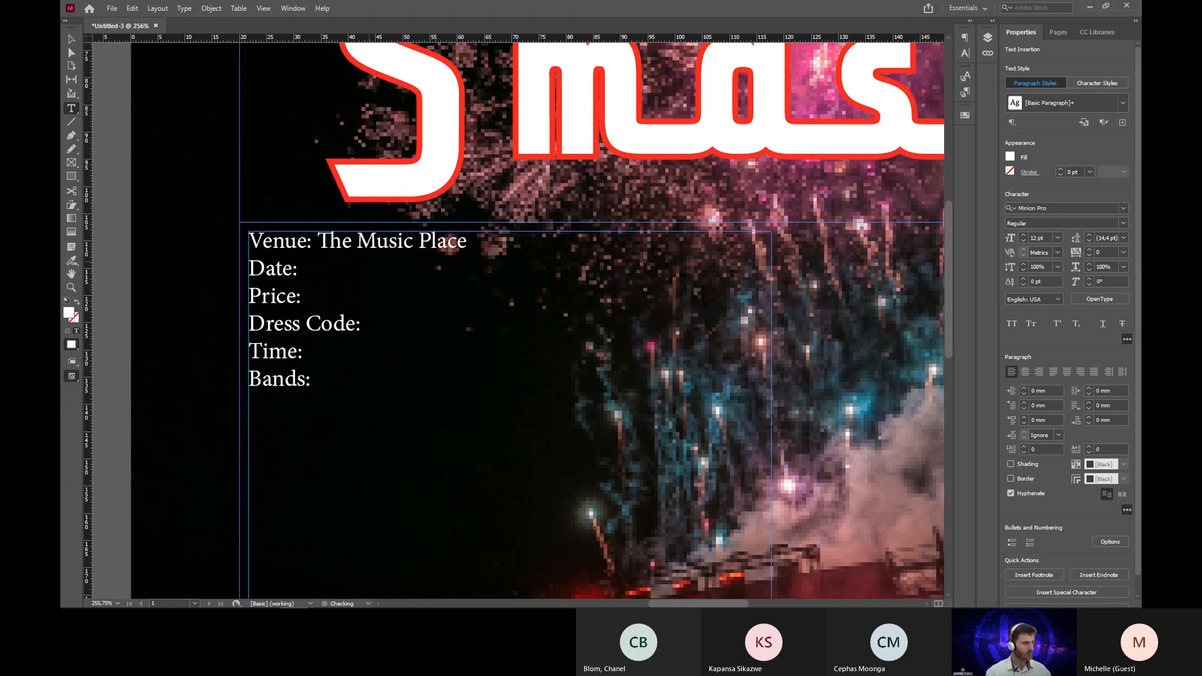
Enter "1st October 2021" after "Date:" and "R399" after "Price:" in the event details.
left_click(303, 268)
type("1st Octo")
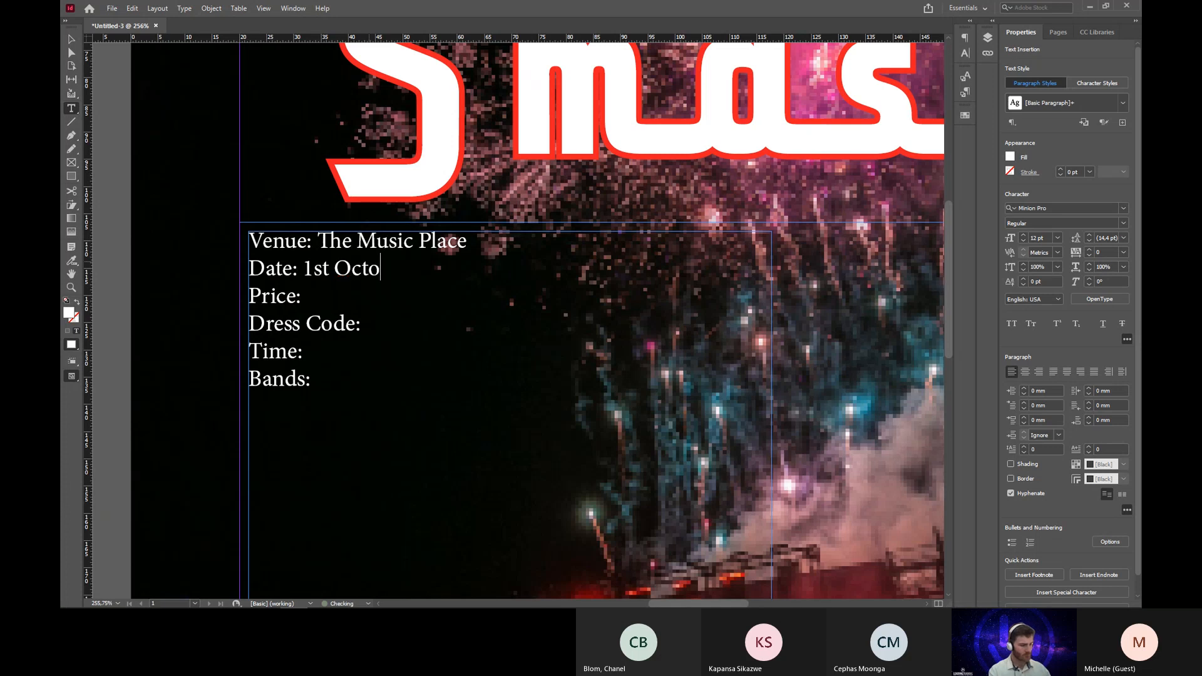
type("ber 2021 Price:")
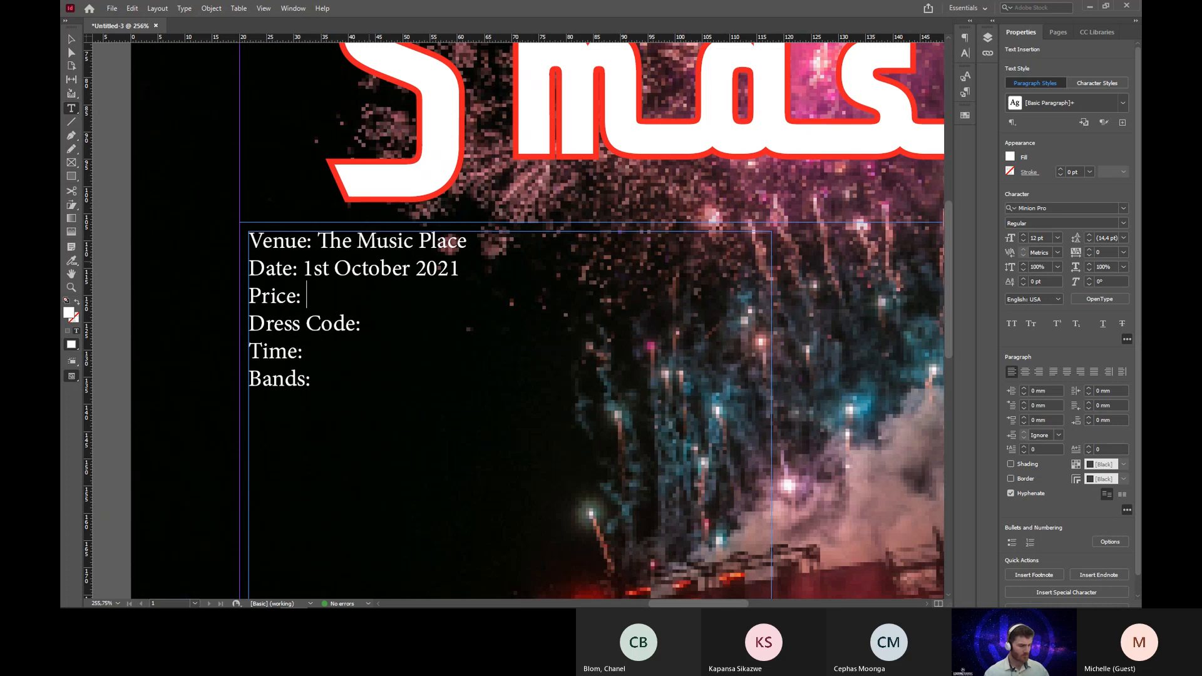
type(" R399")
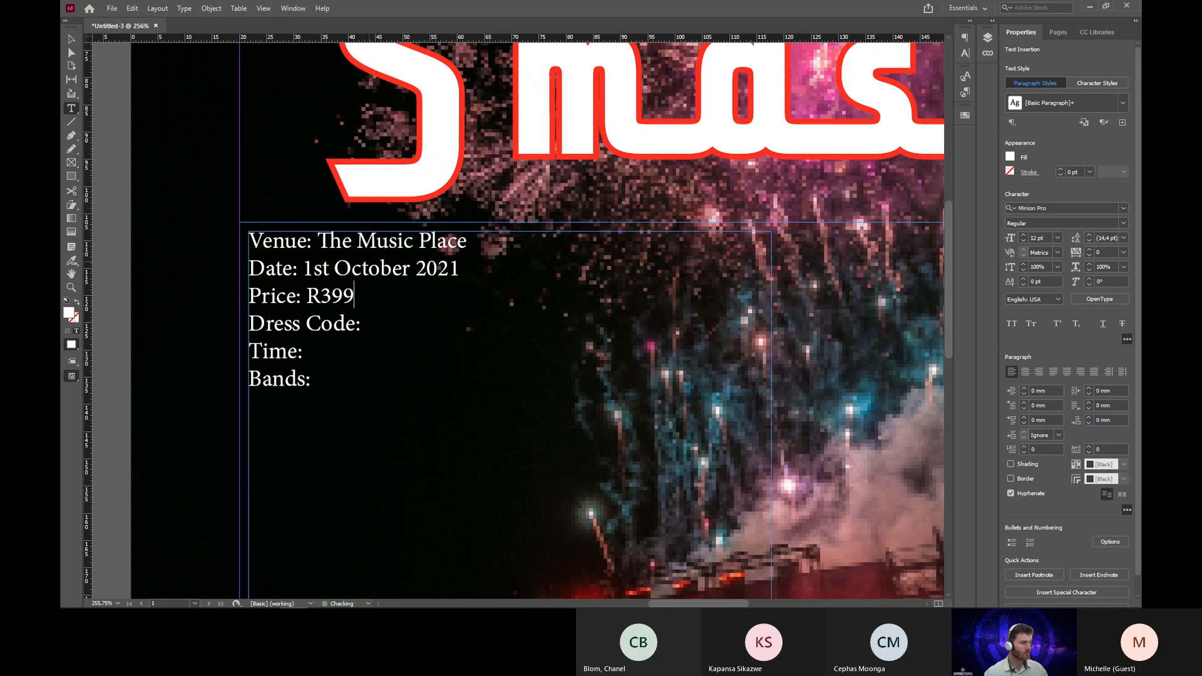
Enter "Punk Rock" after "Dress Code:" and "19:00" after "Time:" in the event details.
key("Down")
key("Right")
type("R")
key("BackSpace")
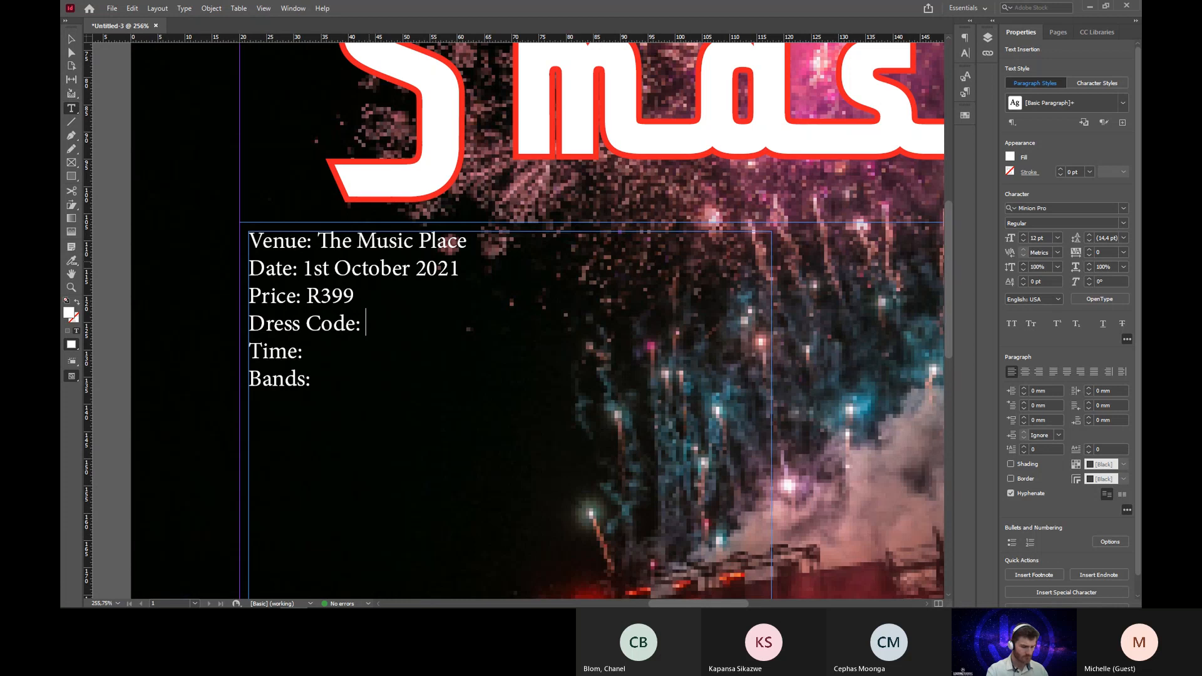
type("Punk Rock")
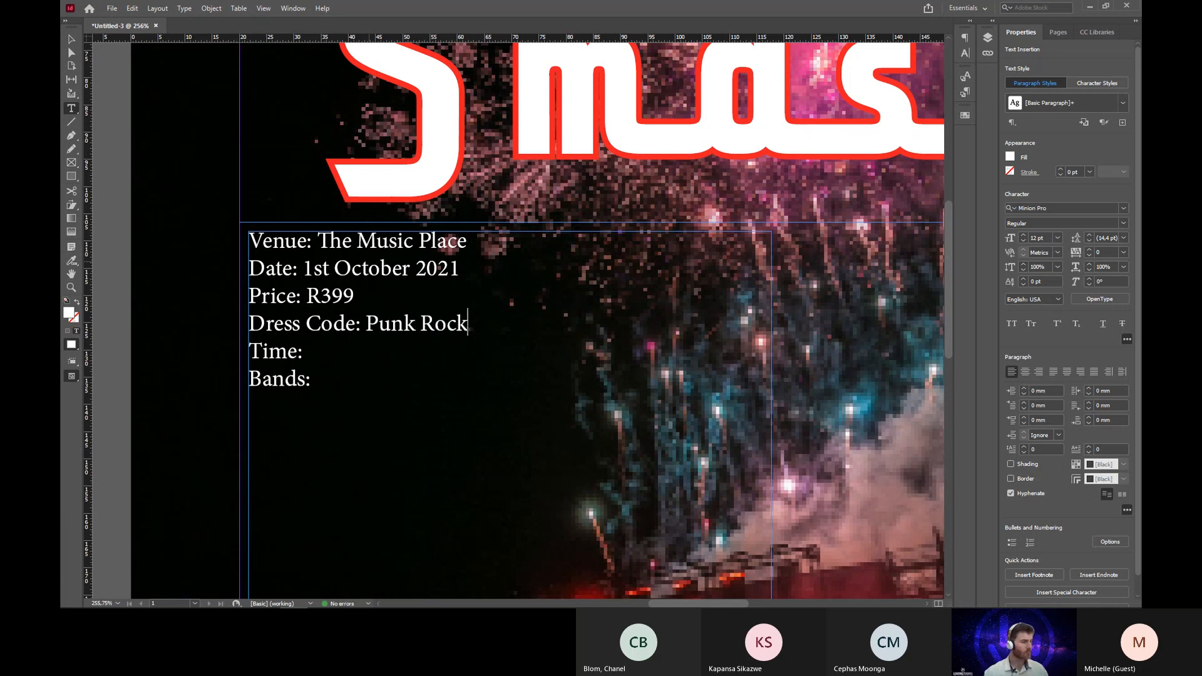
key("Down")
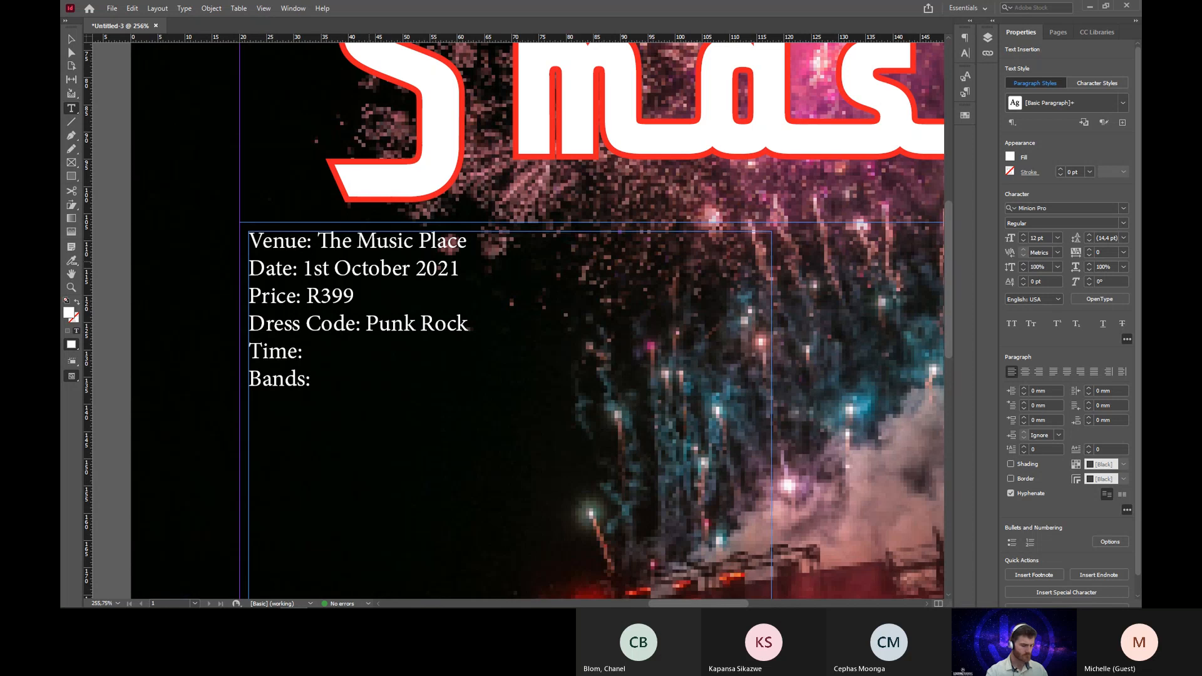
type("19")
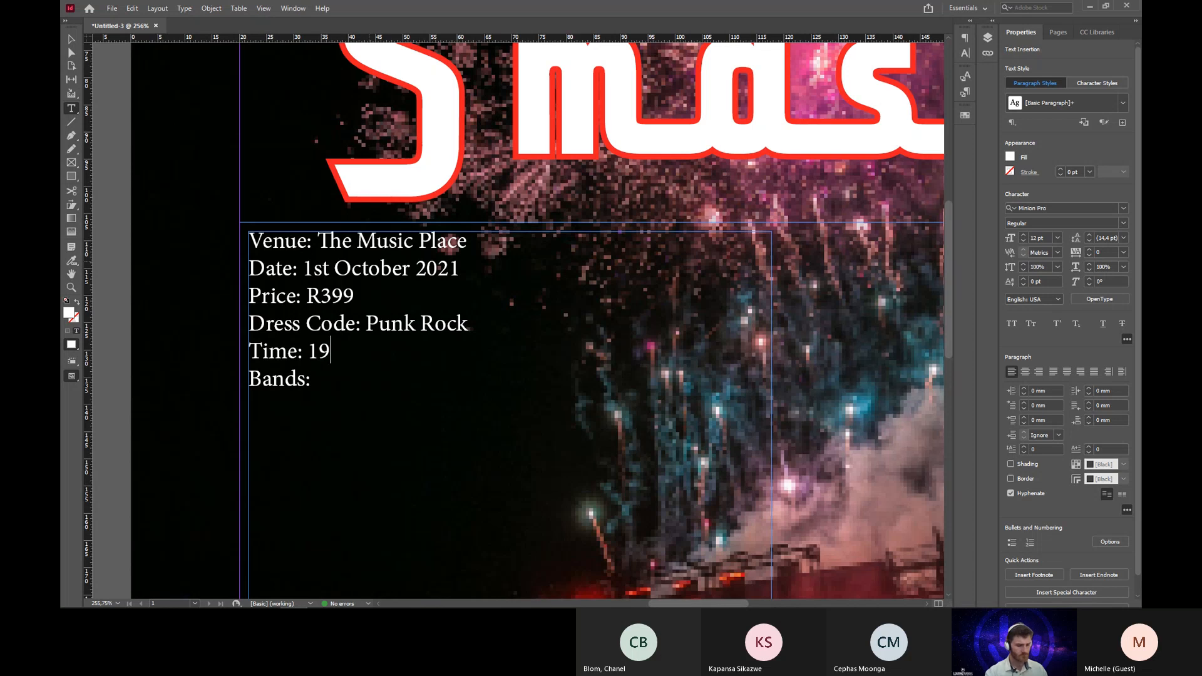
type(":00")
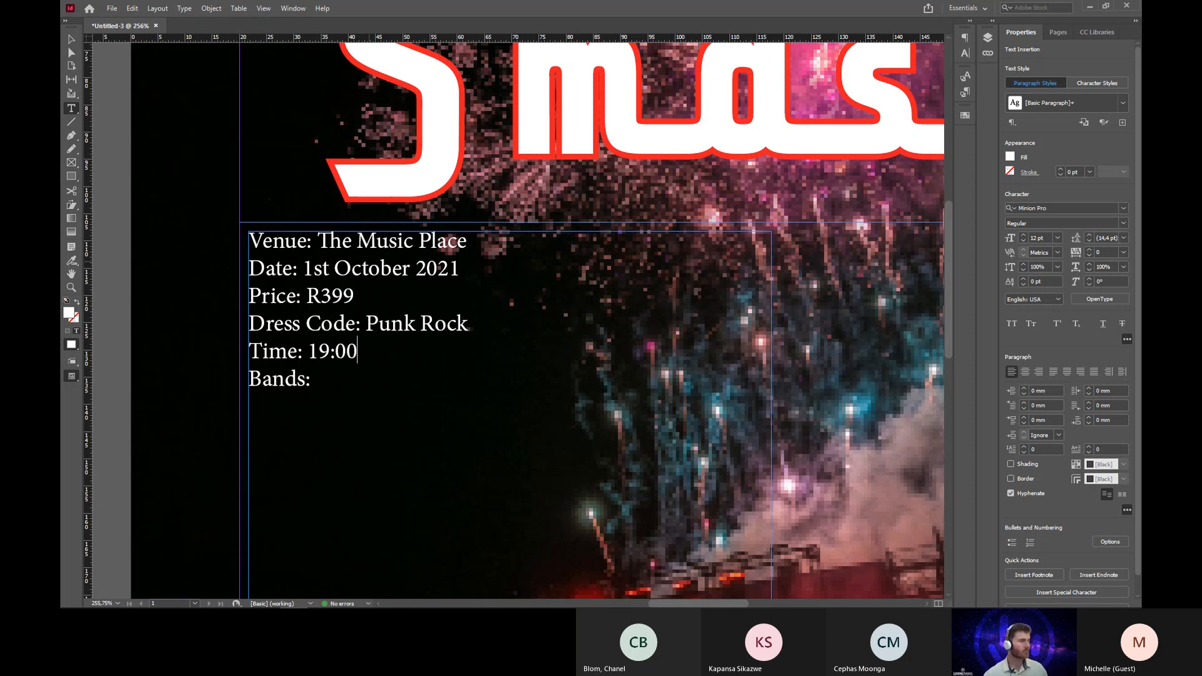
Enter "The Smoosh," after "Bands:" as the first band, with a capital S in Smoosh.
key("Down")
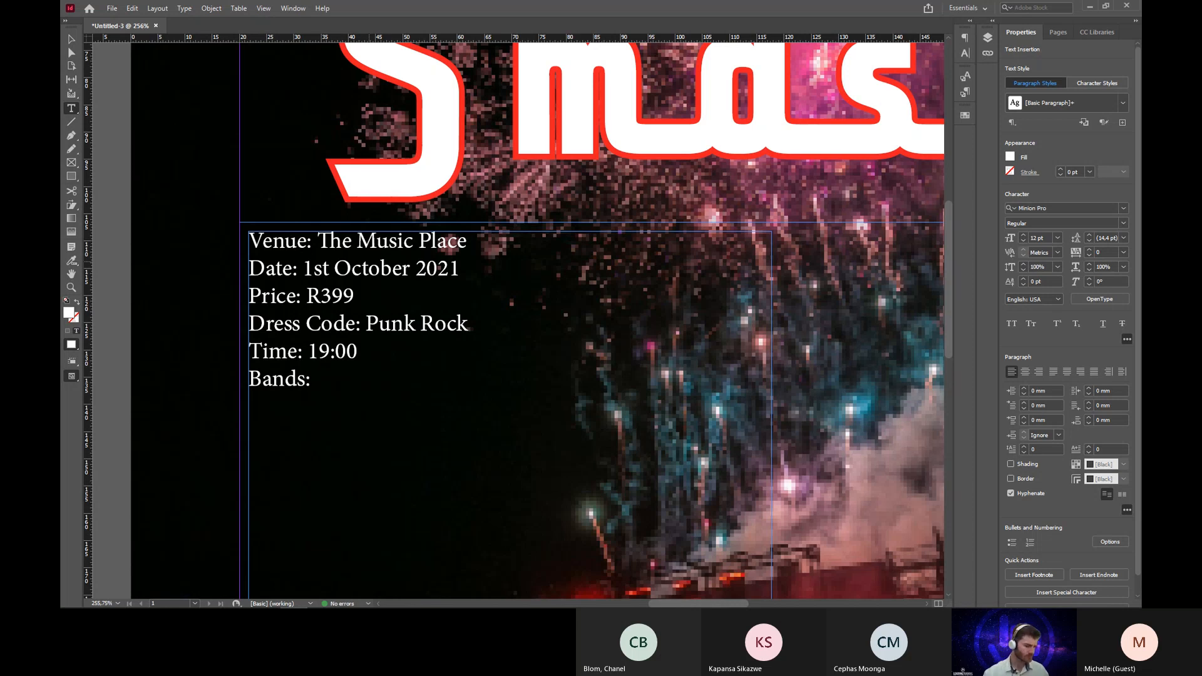
type("T")
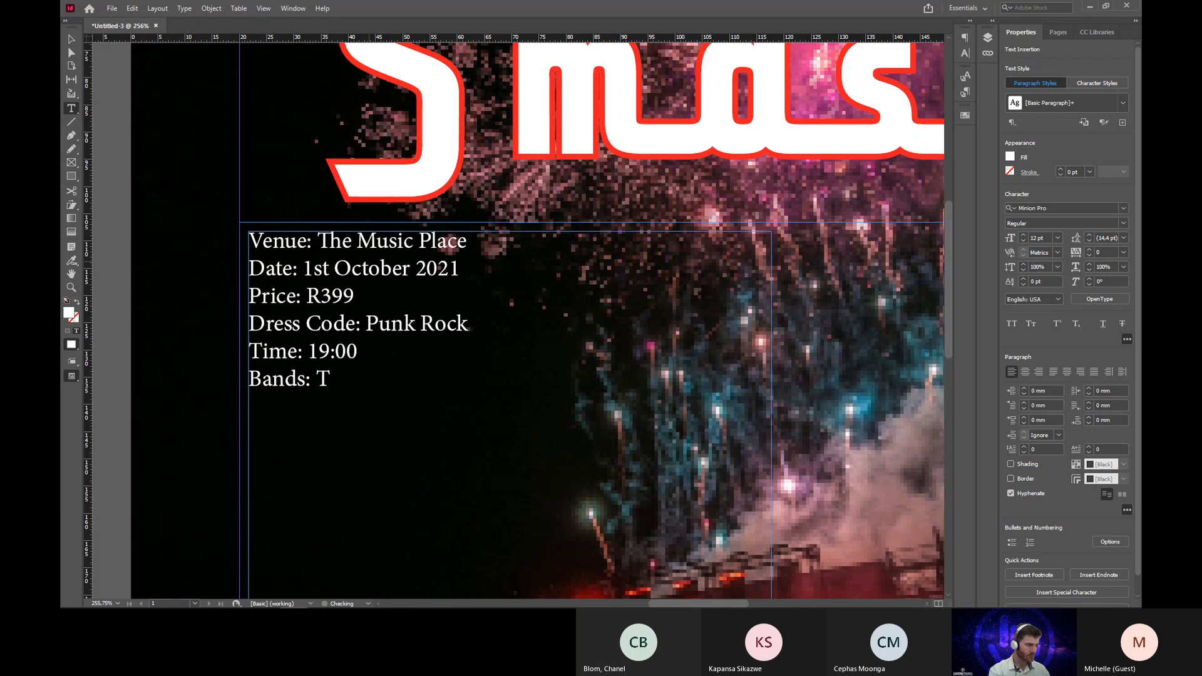
type("he smoosh")
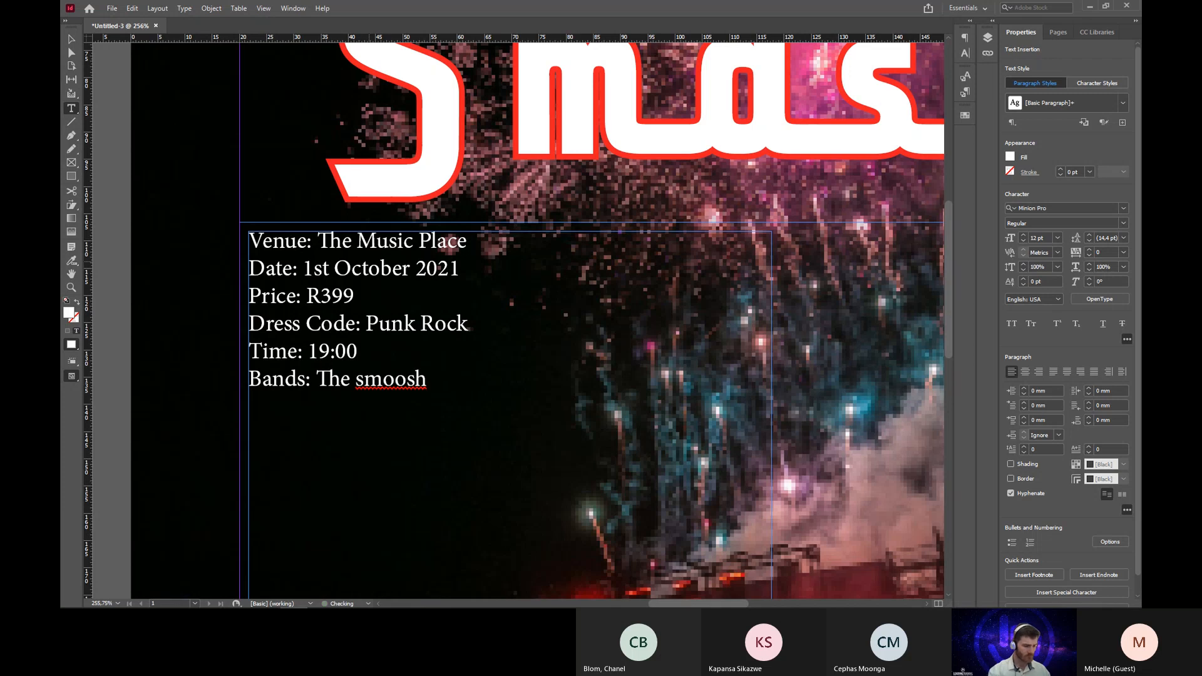
type(",")
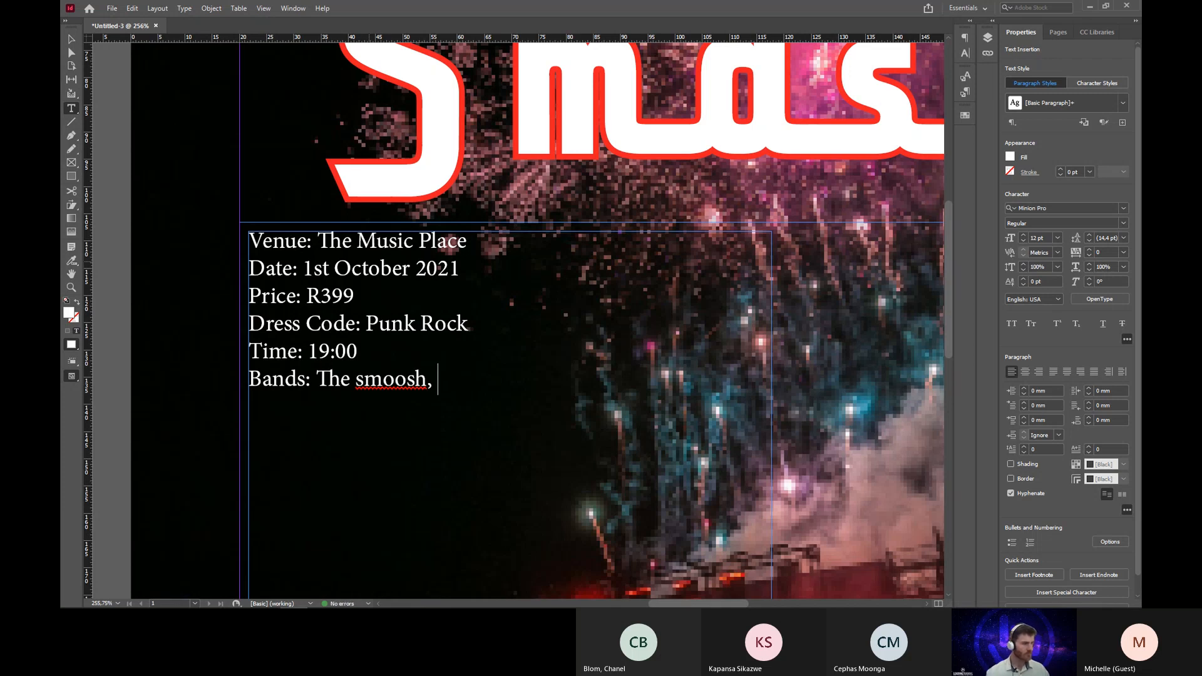
left_click(362, 379)
key("BackSpace")
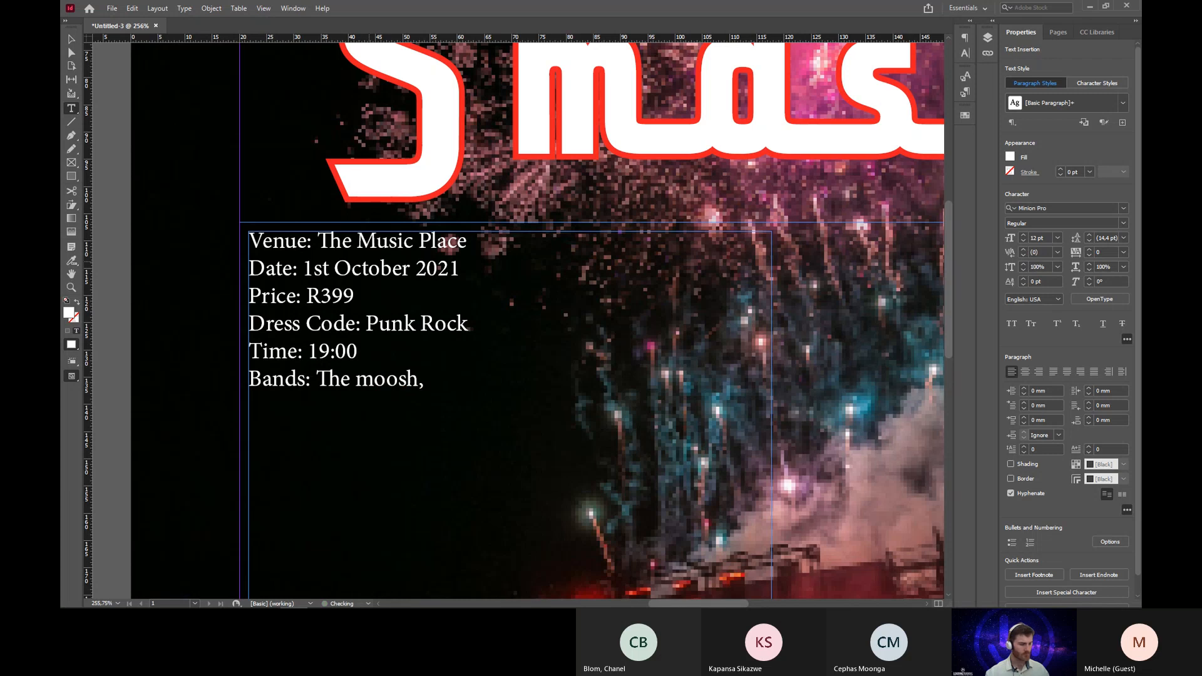
type("S")
Complete the Bands line with "Three Beetles and a Stinkbug, James and the Giant Speech".
left_click(430, 379)
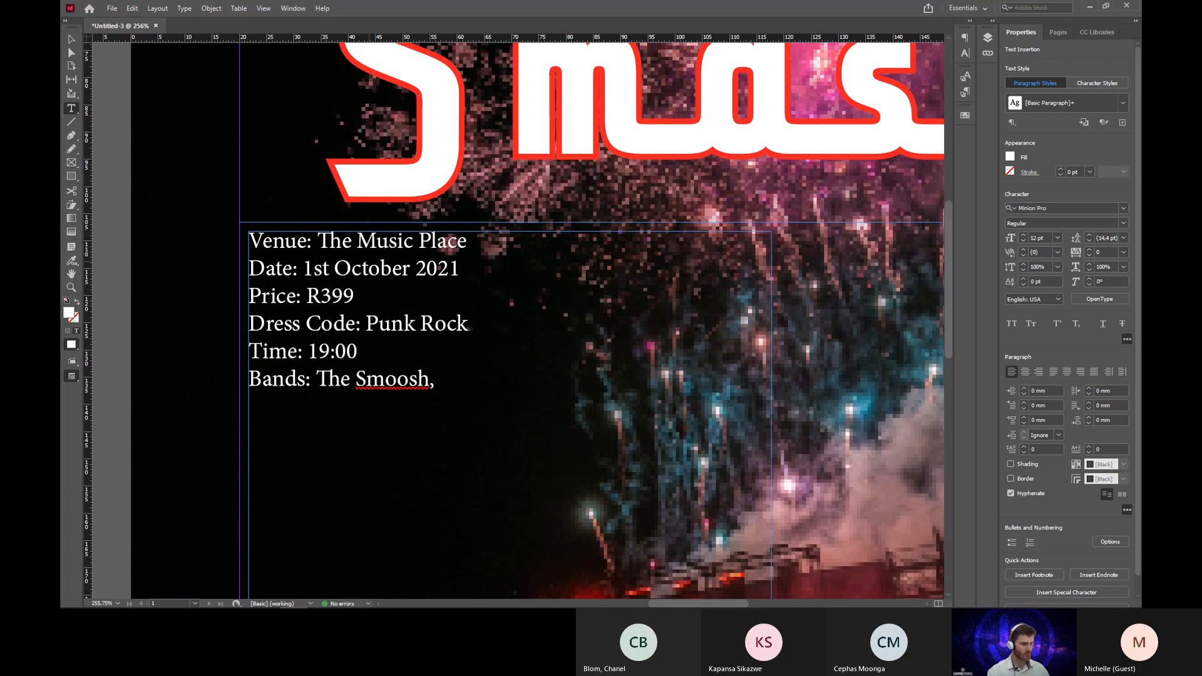
type("Three")
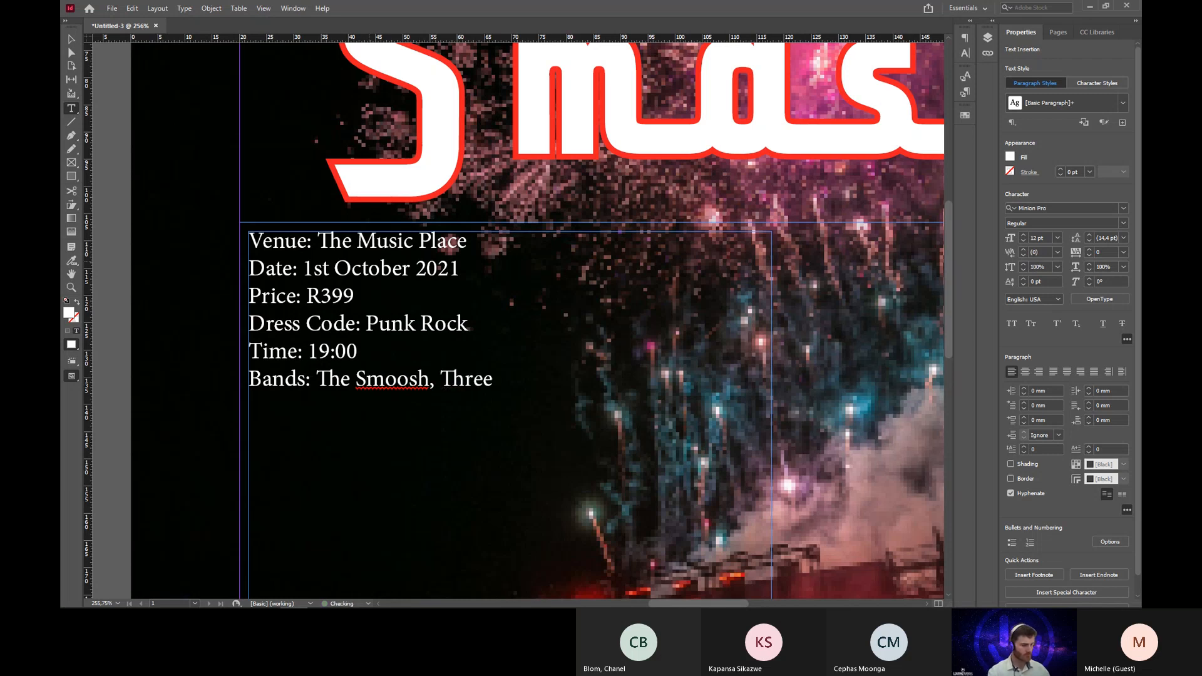
type(" Beetle")
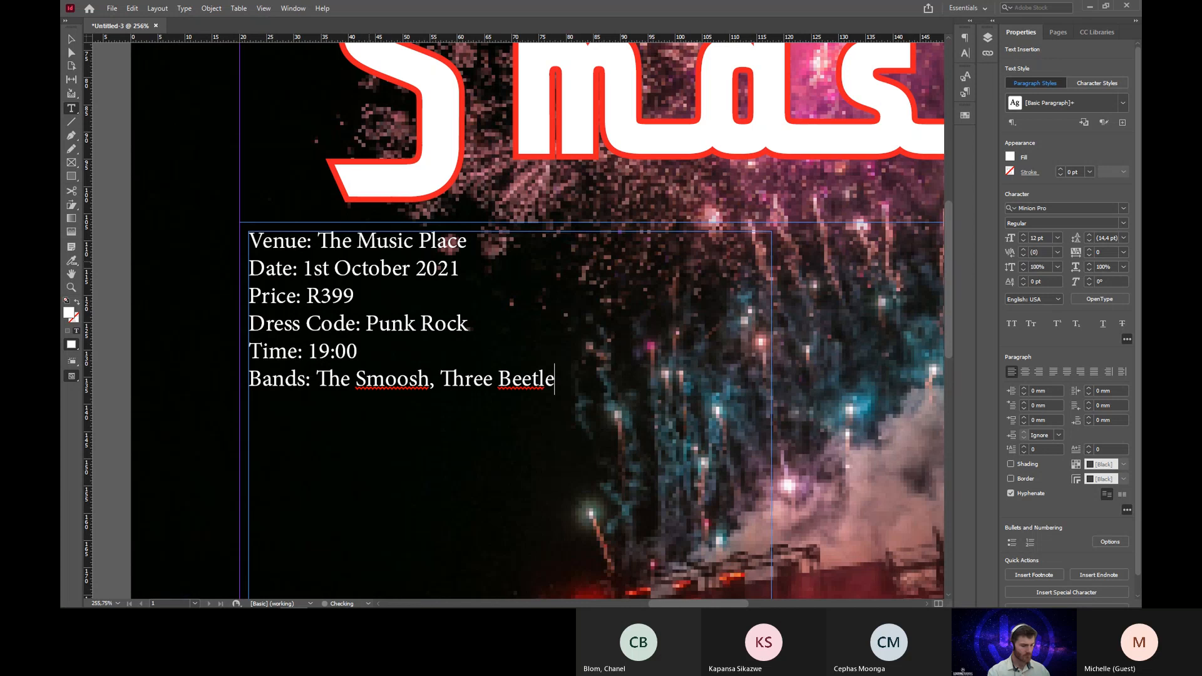
type("s and a ")
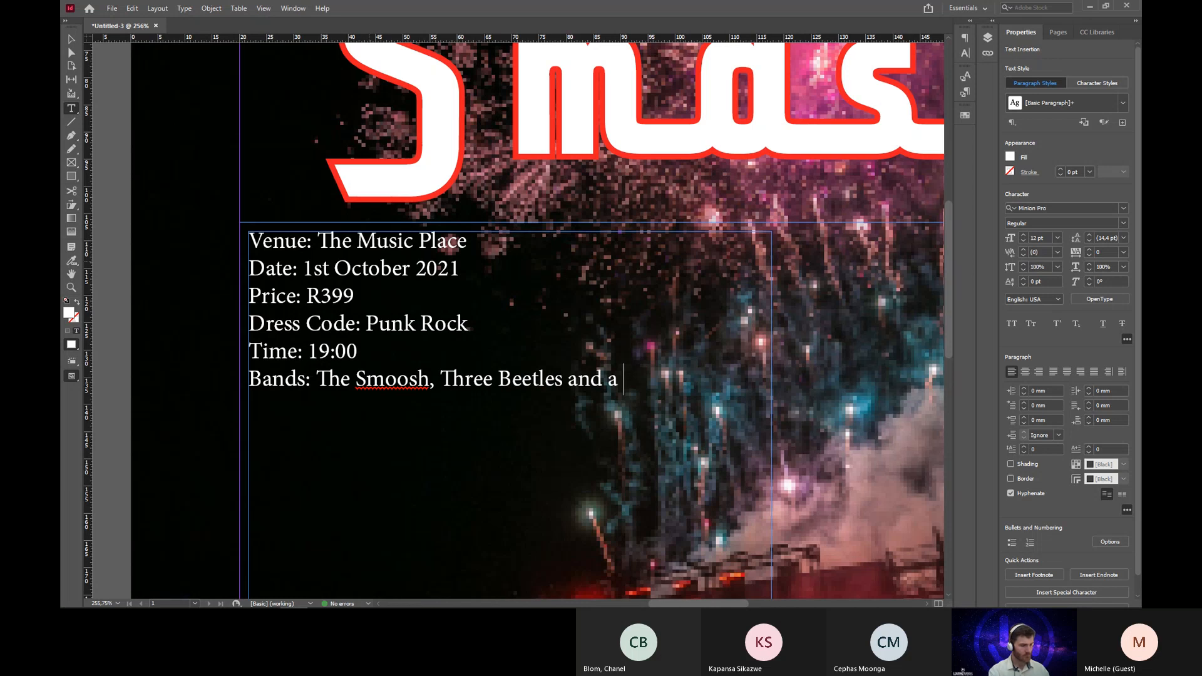
type("Stinkbu")
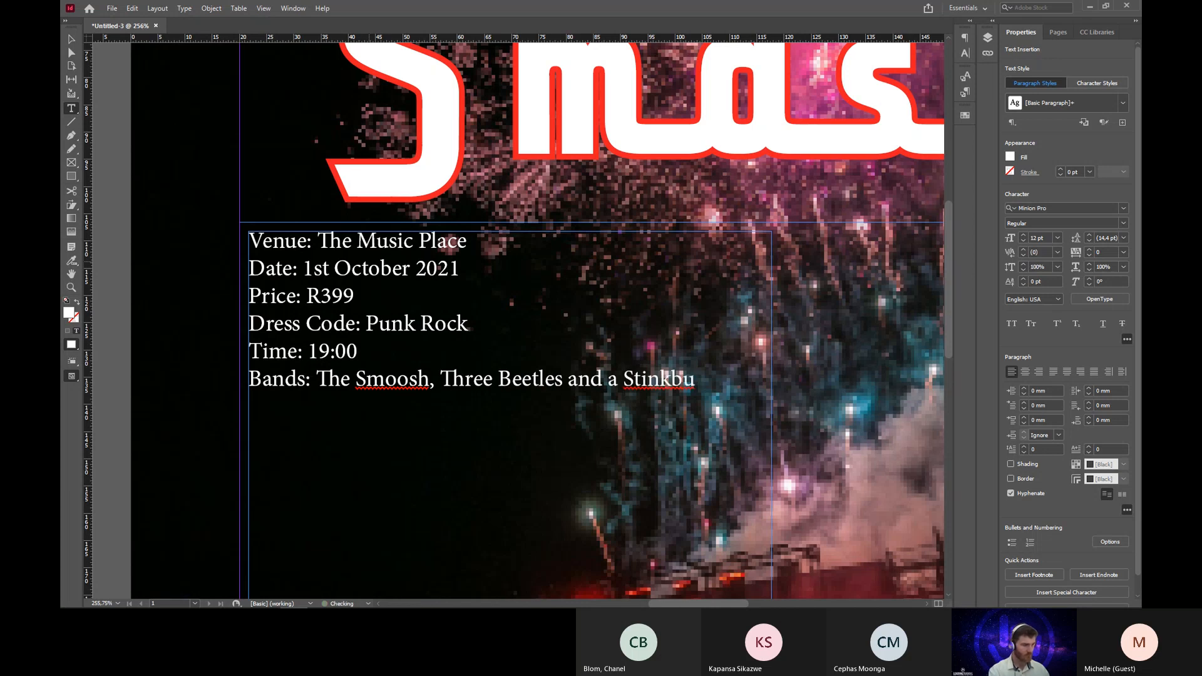
type("g,")
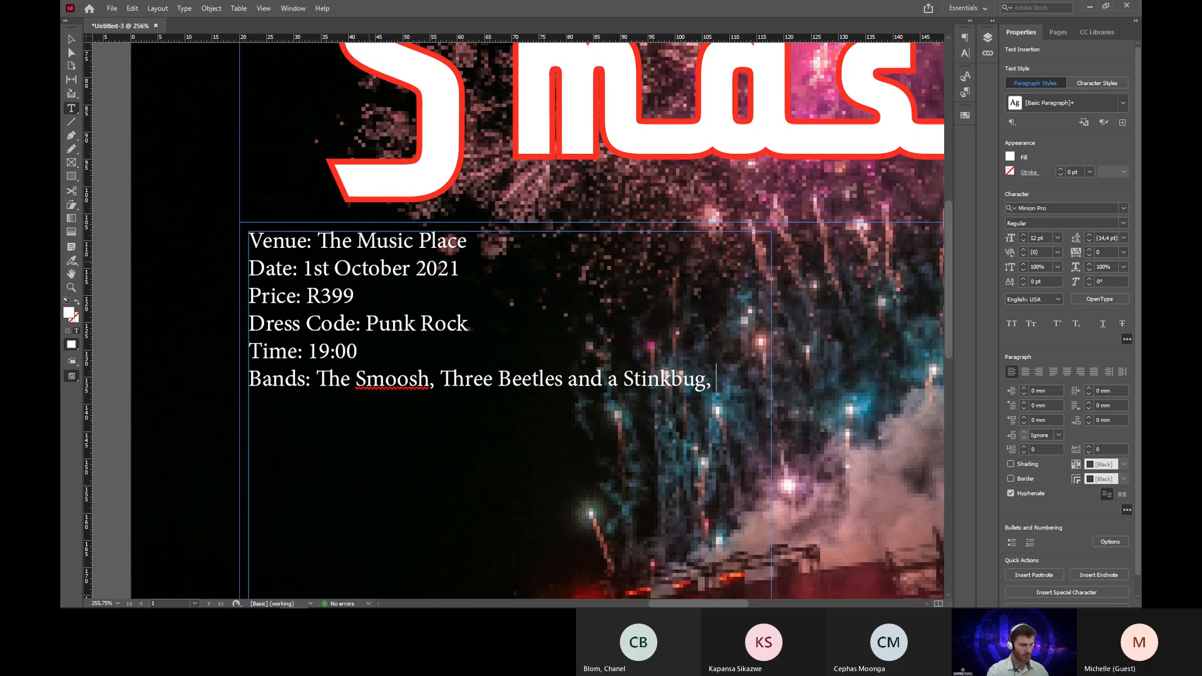
type("James and")
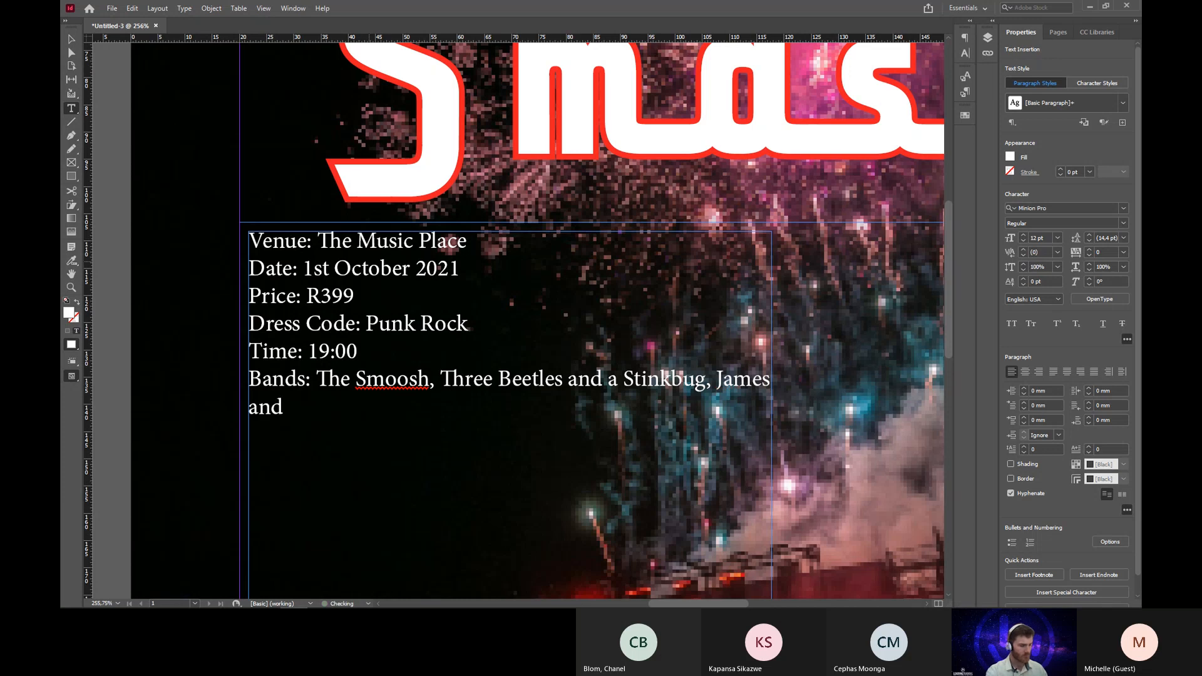
type(" the Giant")
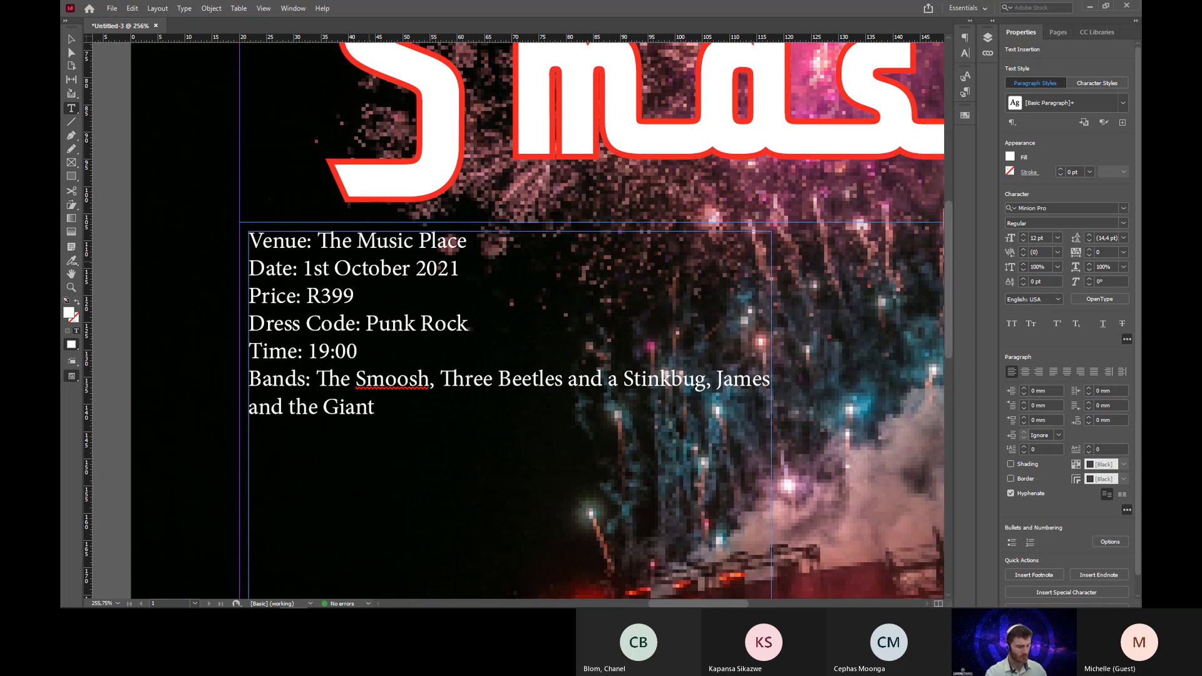
type("Speech")
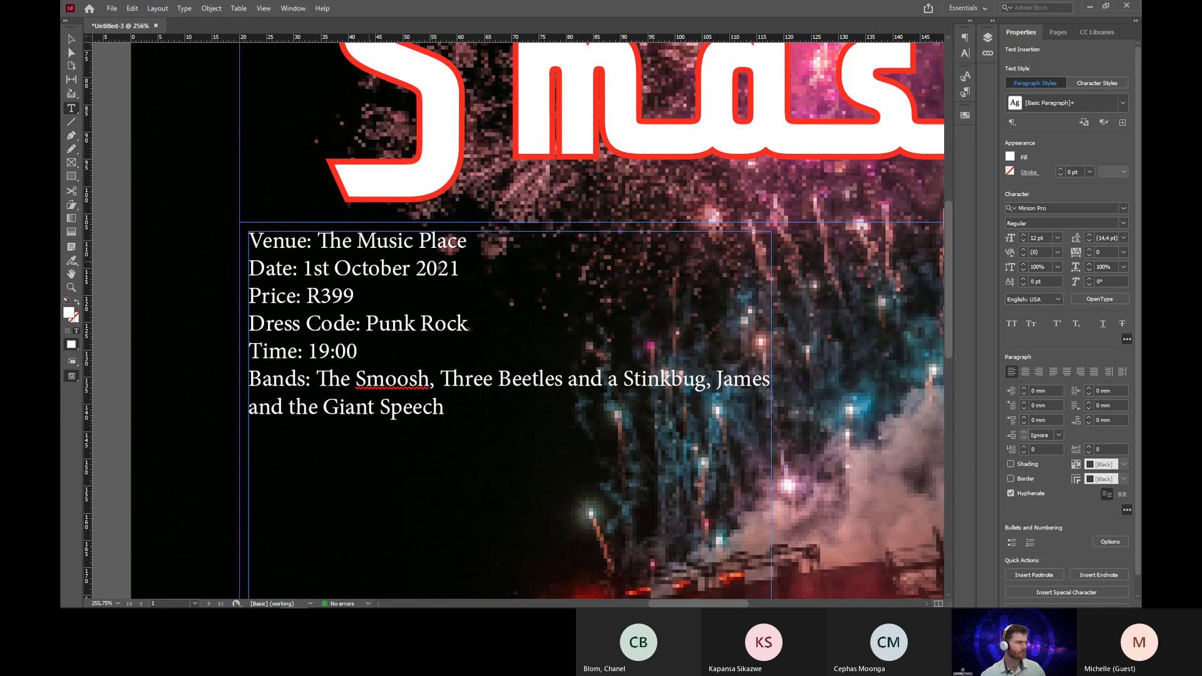
Select all of the event details text and set its font to Astoria Sans.
scroll(545, 354, "down", 3)
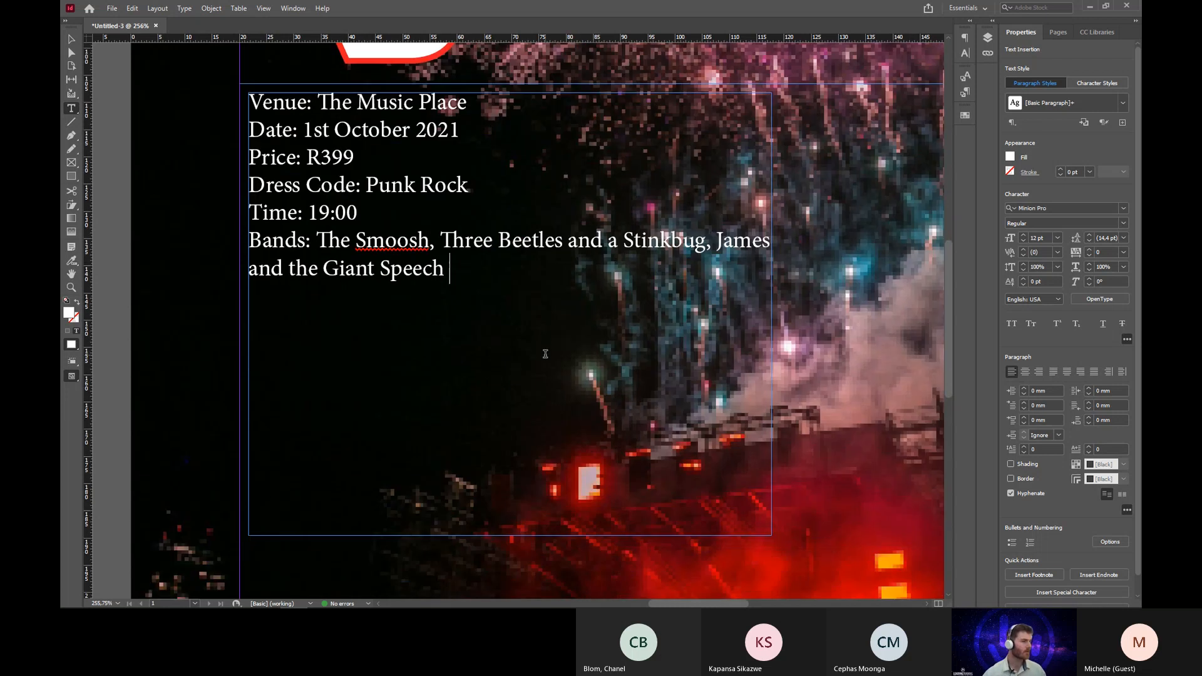
key("ctrl+minus")
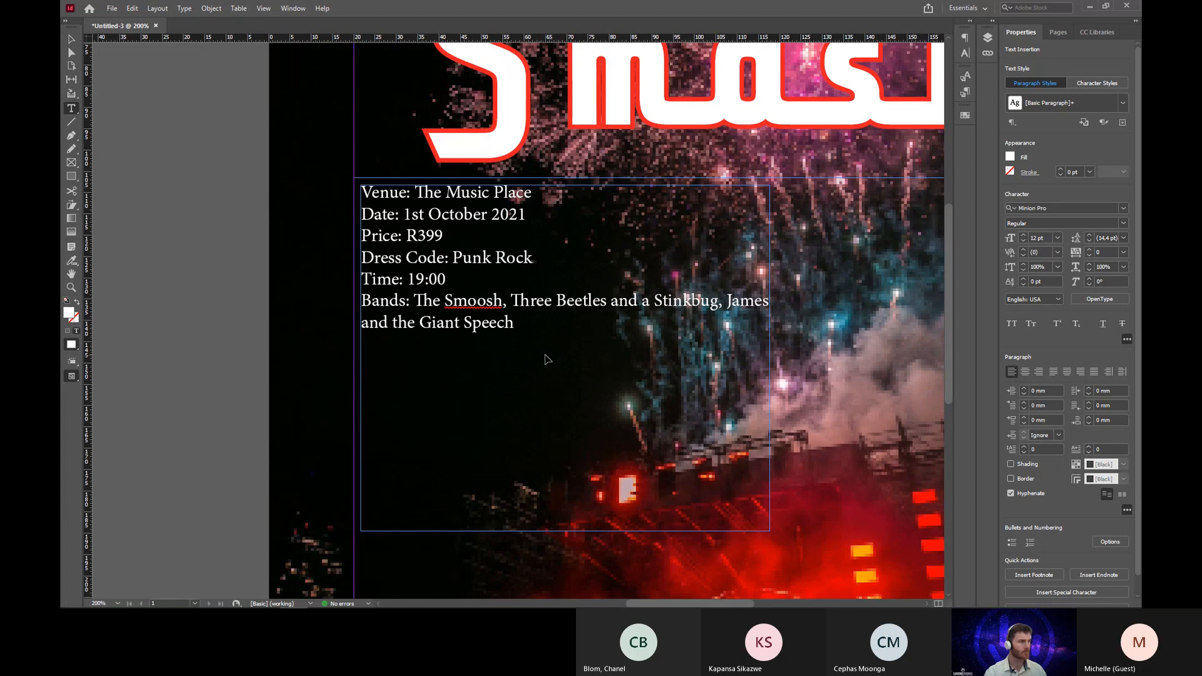
key("ctrl+minus")
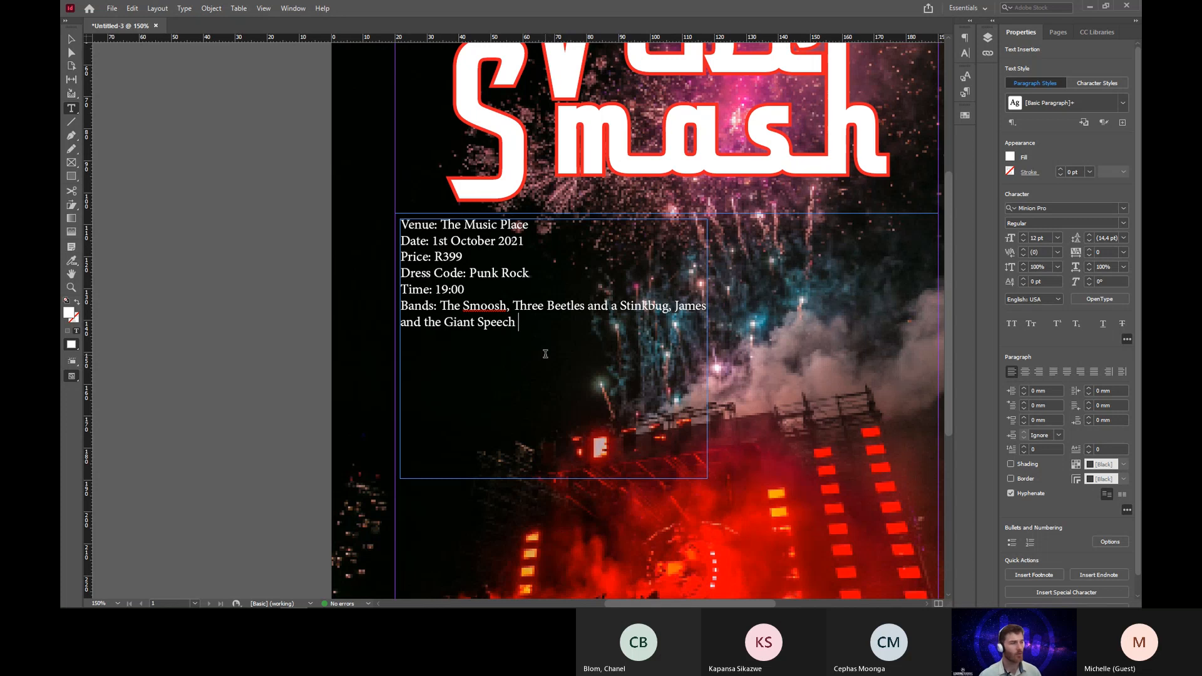
left_click(435, 227)
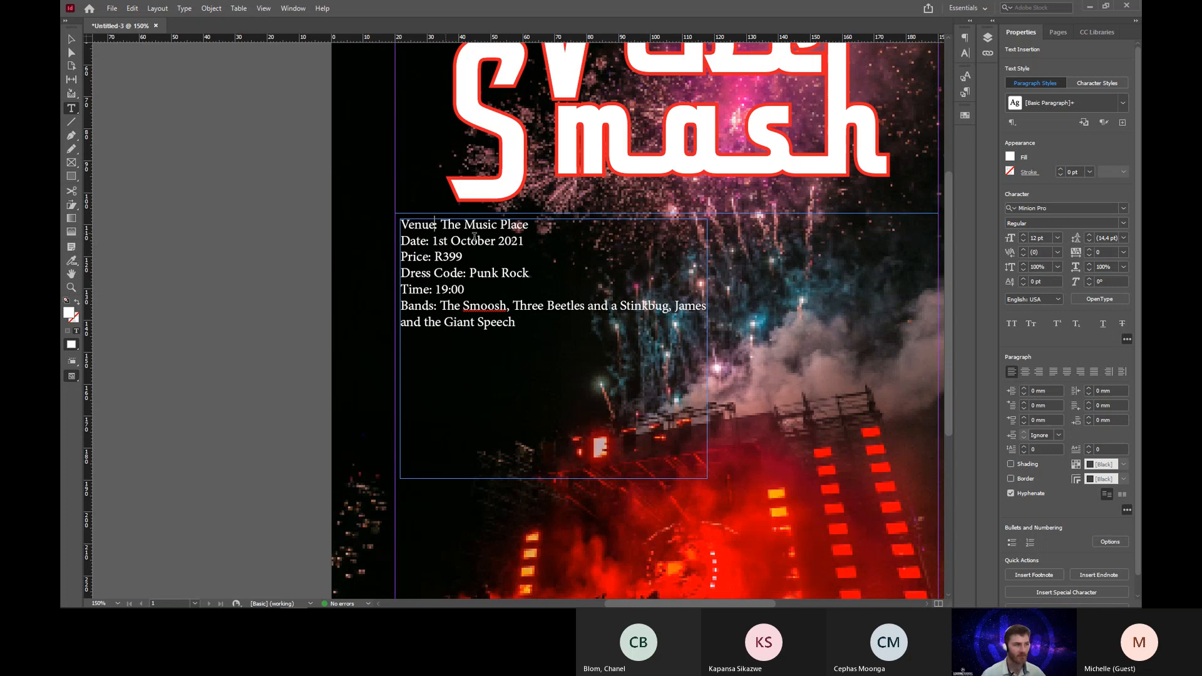
left_click(492, 283)
key("ctrl+a")
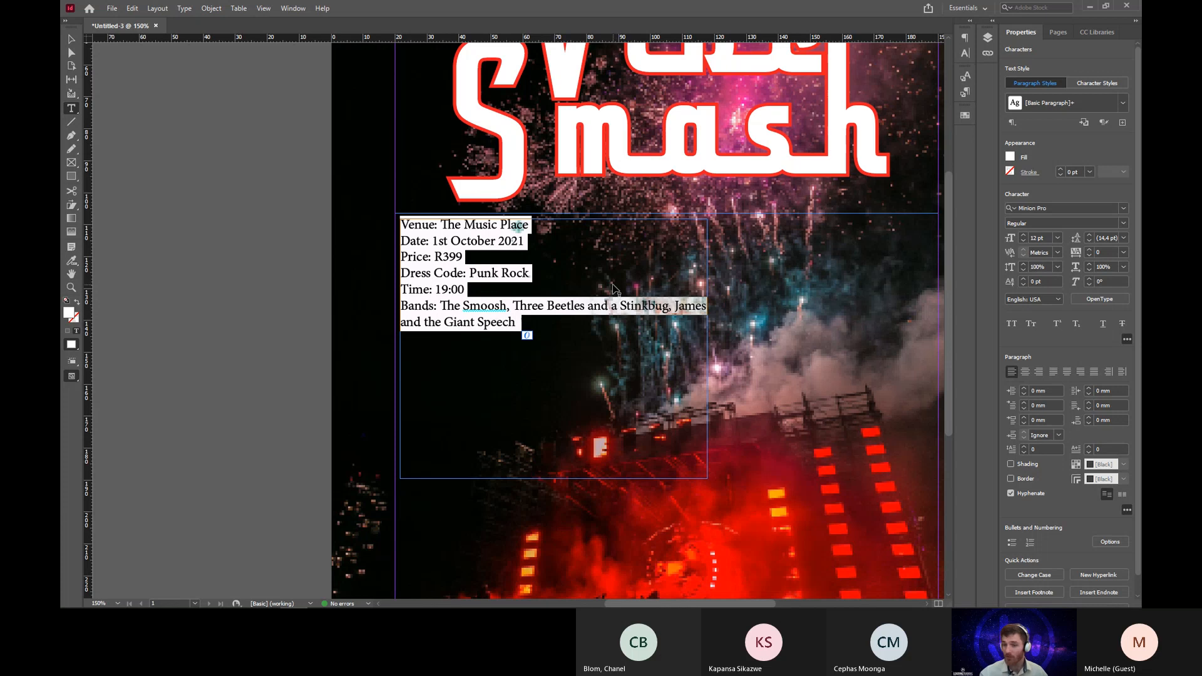
left_click(1124, 208)
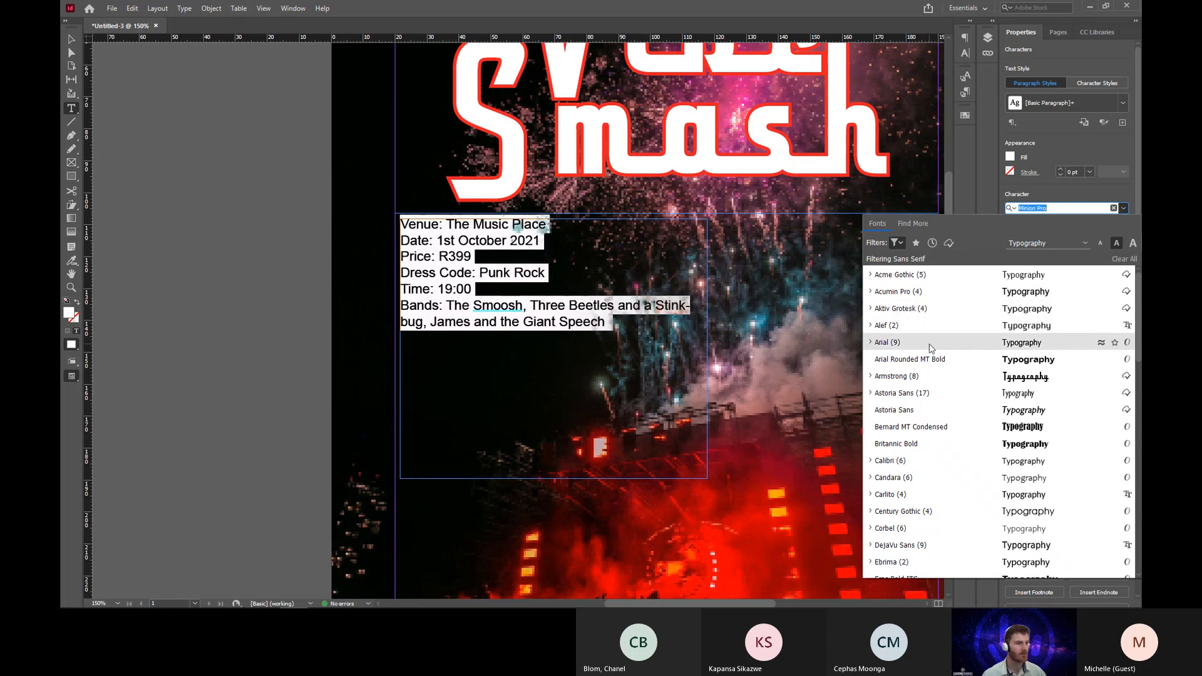
left_click(925, 393)
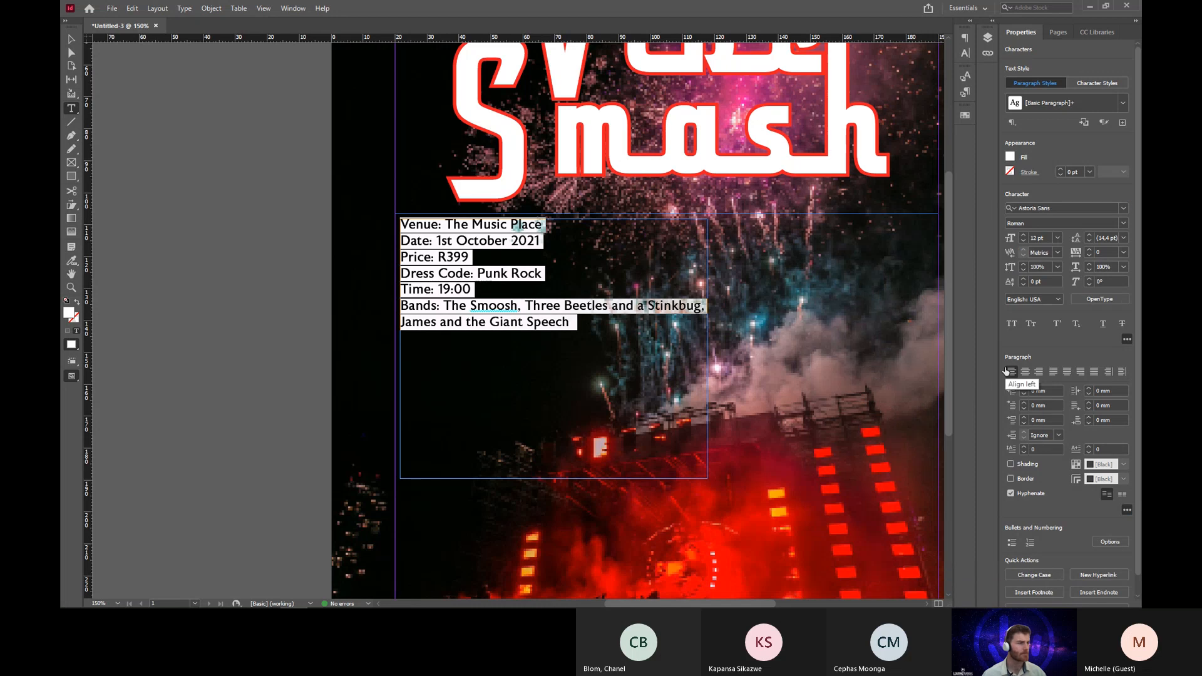
Increase the font size of the selected event details text to 17 pt.
left_click(1021, 236)
left_click(1022, 236)
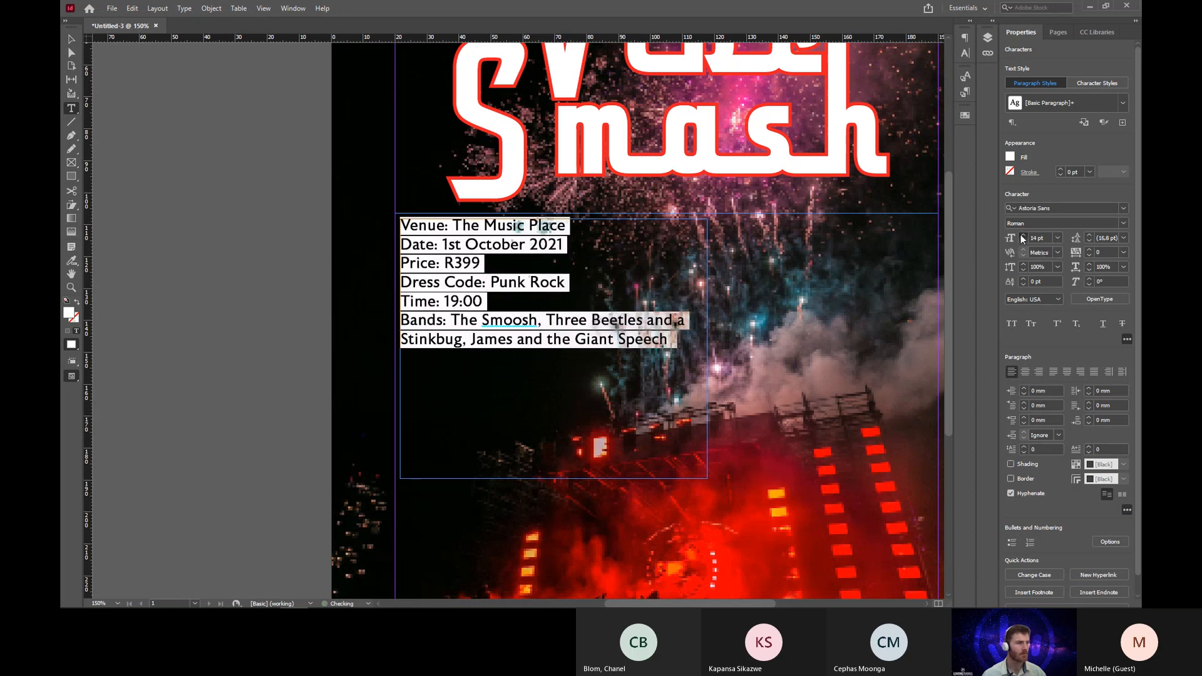
left_click(1021, 236)
left_click(1021, 236)
left_click(1021, 236)
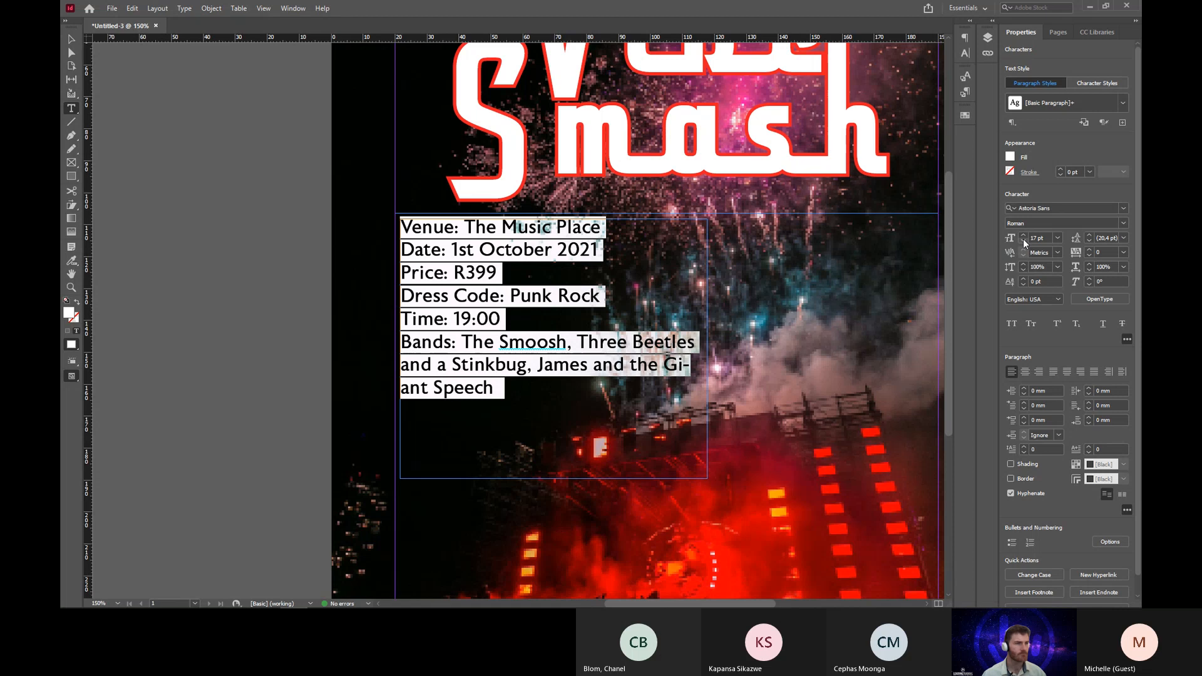
Set the font size of the selected event details text to 18 pt and finish editing the text.
left_click(1023, 239)
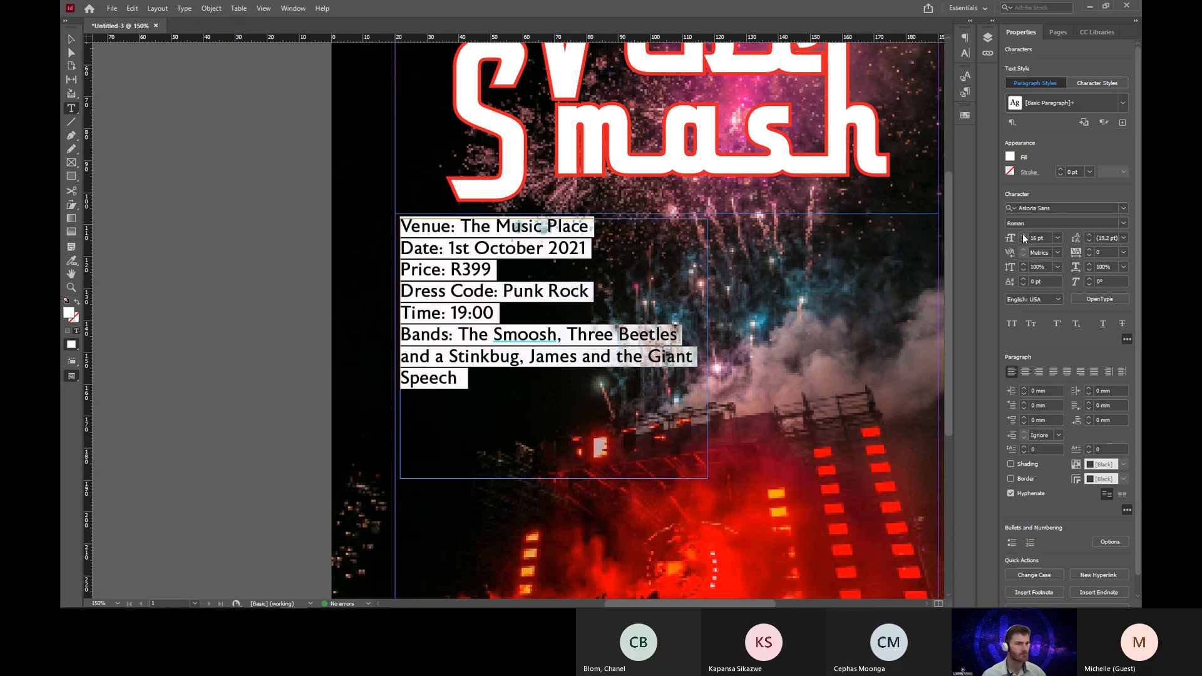
left_click(1023, 234)
left_click(1023, 234)
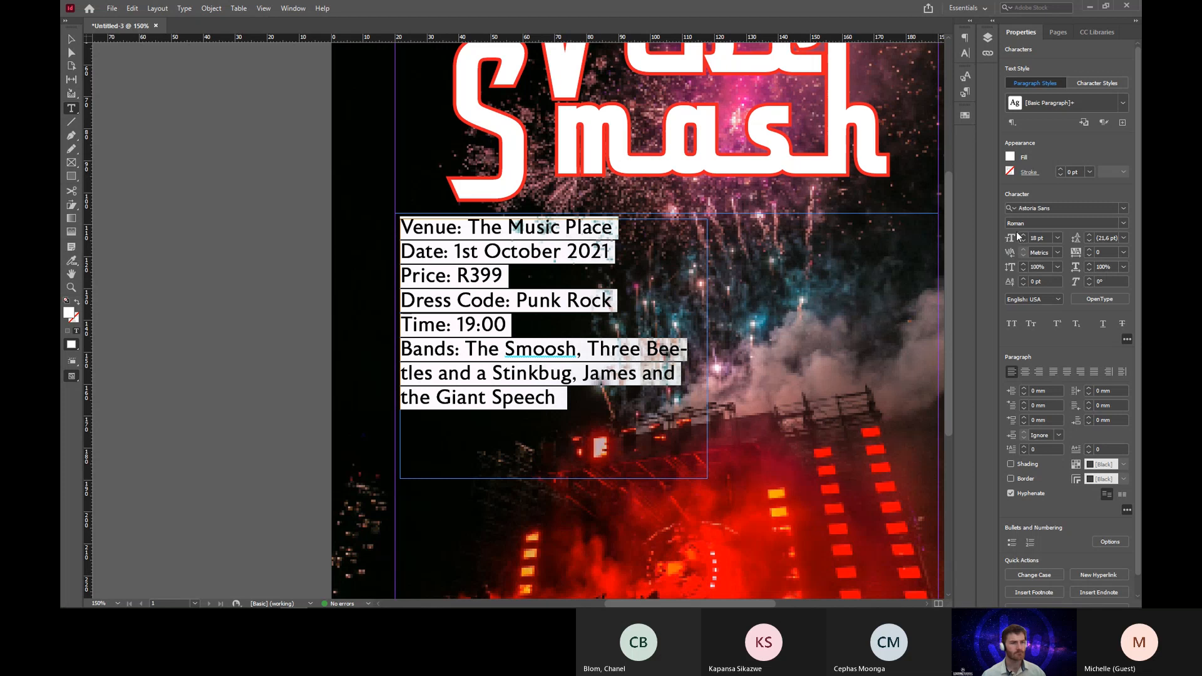
left_click(583, 375)
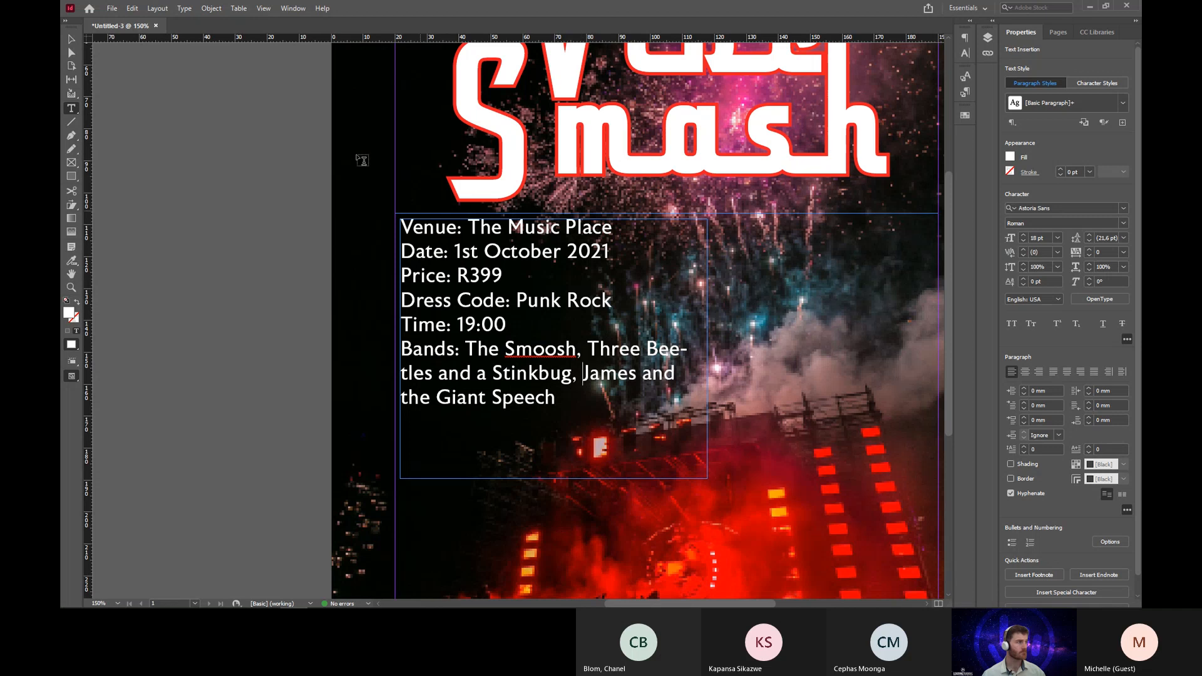
left_click(71, 40)
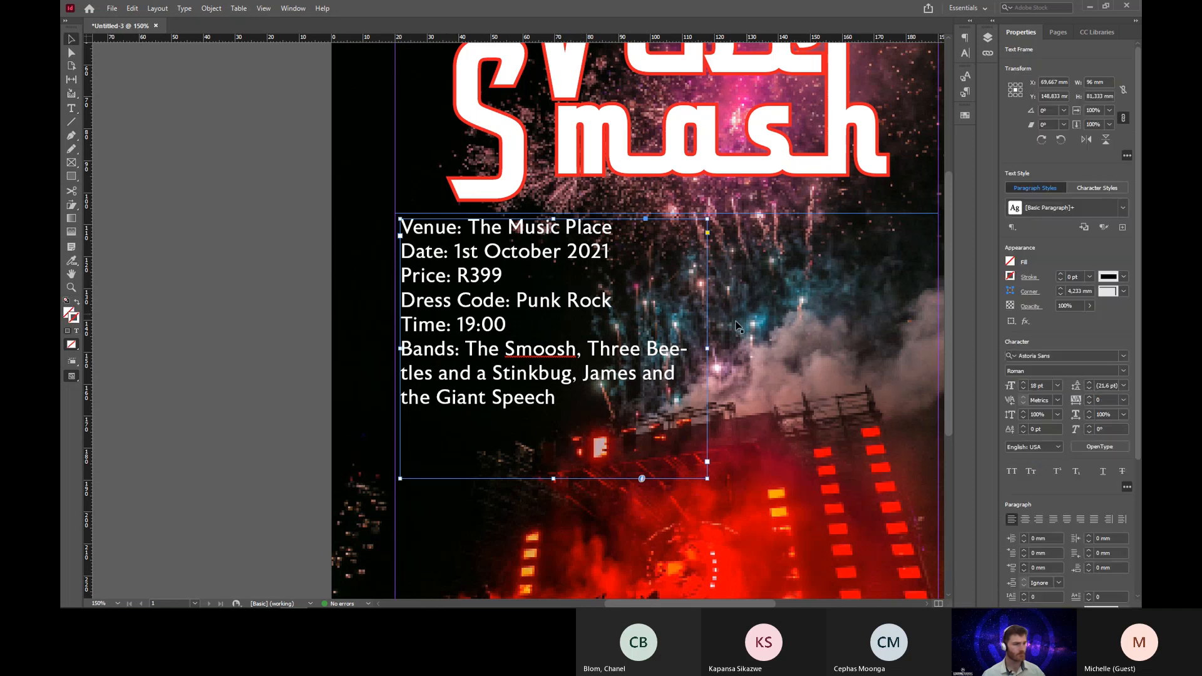
Select the "Venue:" label in the event details and set its font style to ExtraBold.
scroll(691, 326, "down", 3)
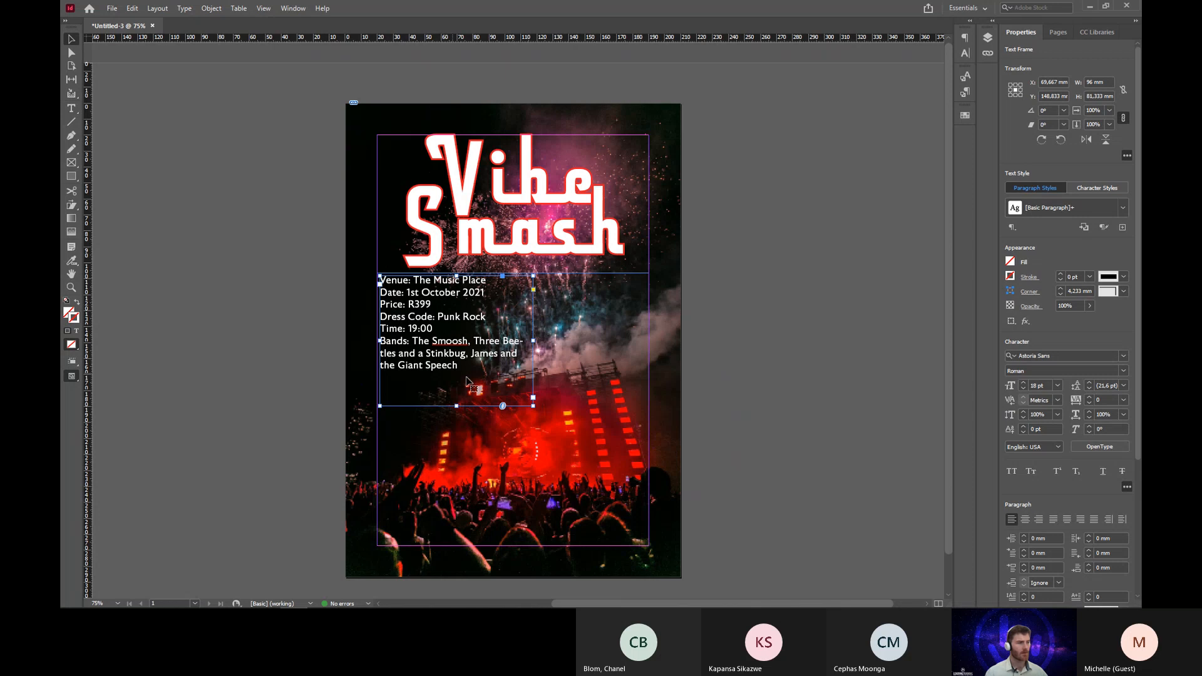
left_click_drag(325, 232, 612, 483)
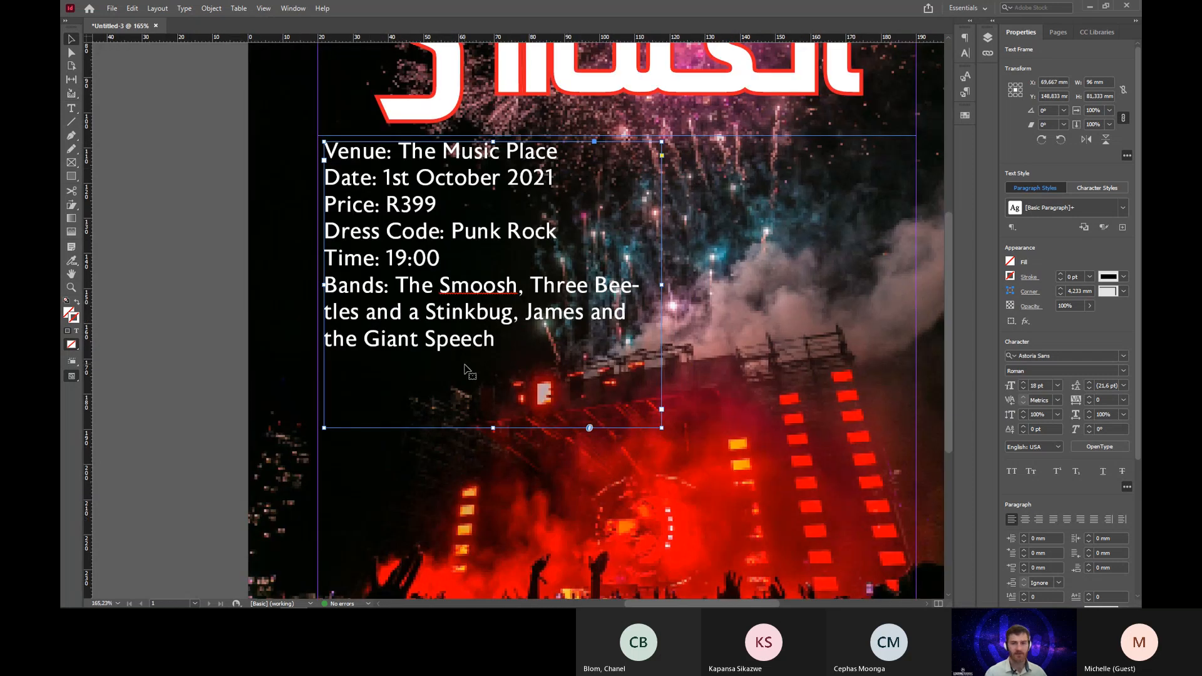
scroll(477, 339, "up", 1)
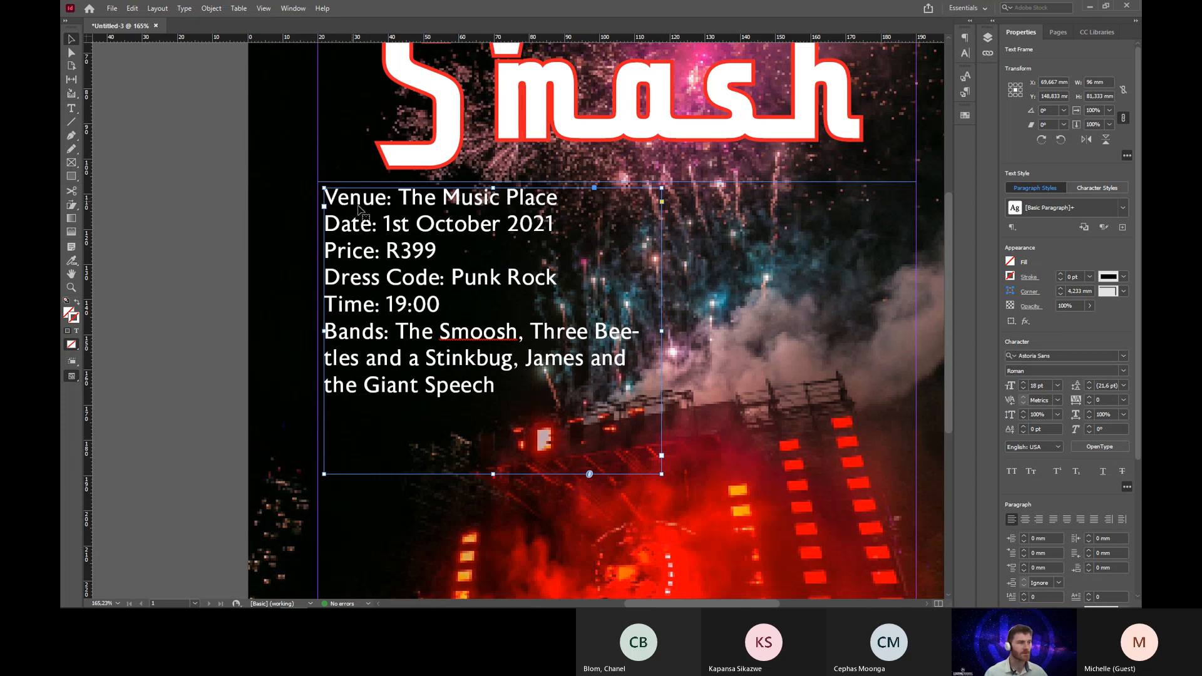
key("t")
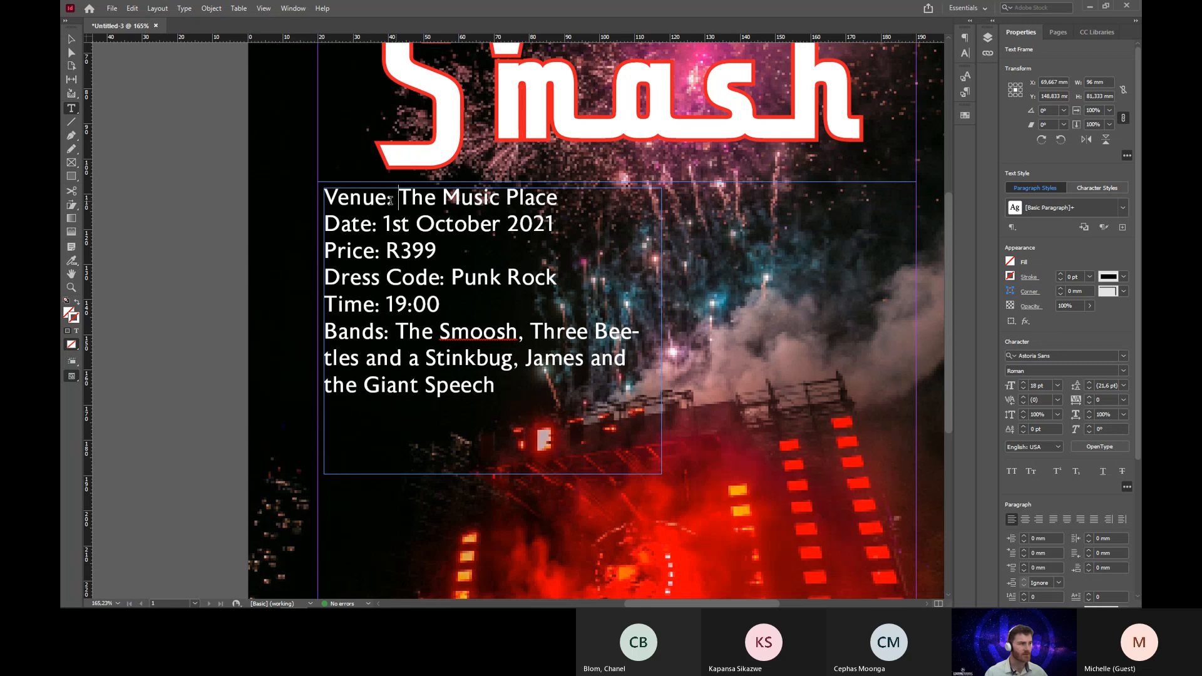
left_click_drag(392, 199, 323, 196)
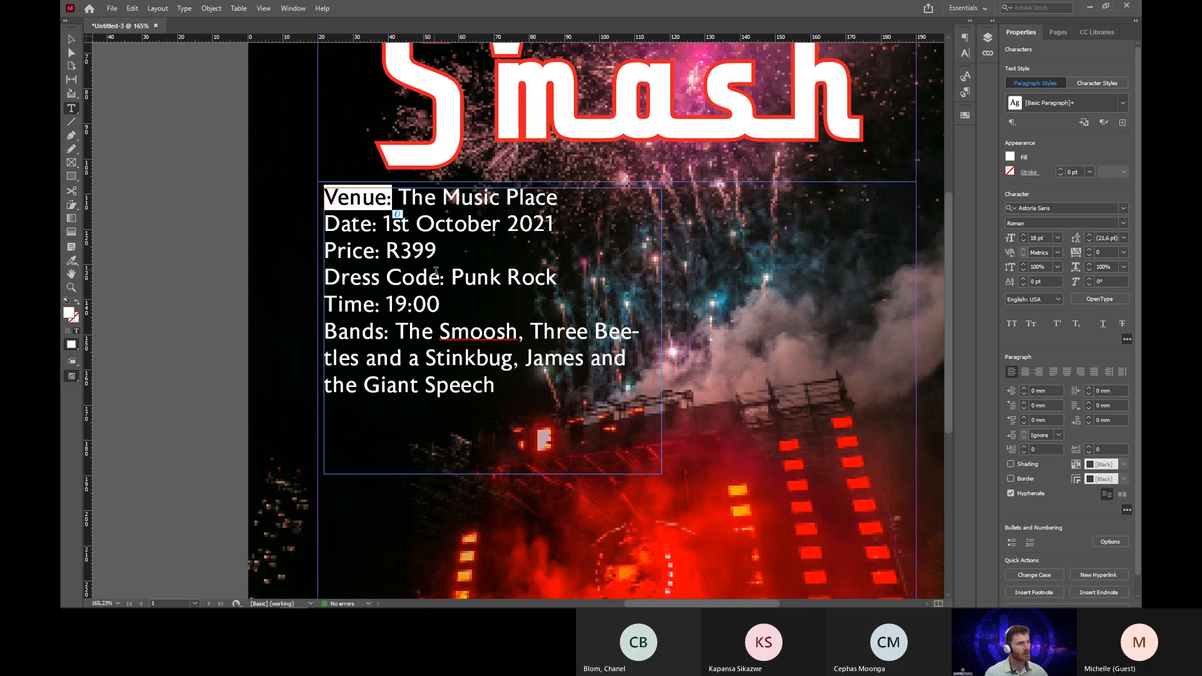
left_click(1124, 224)
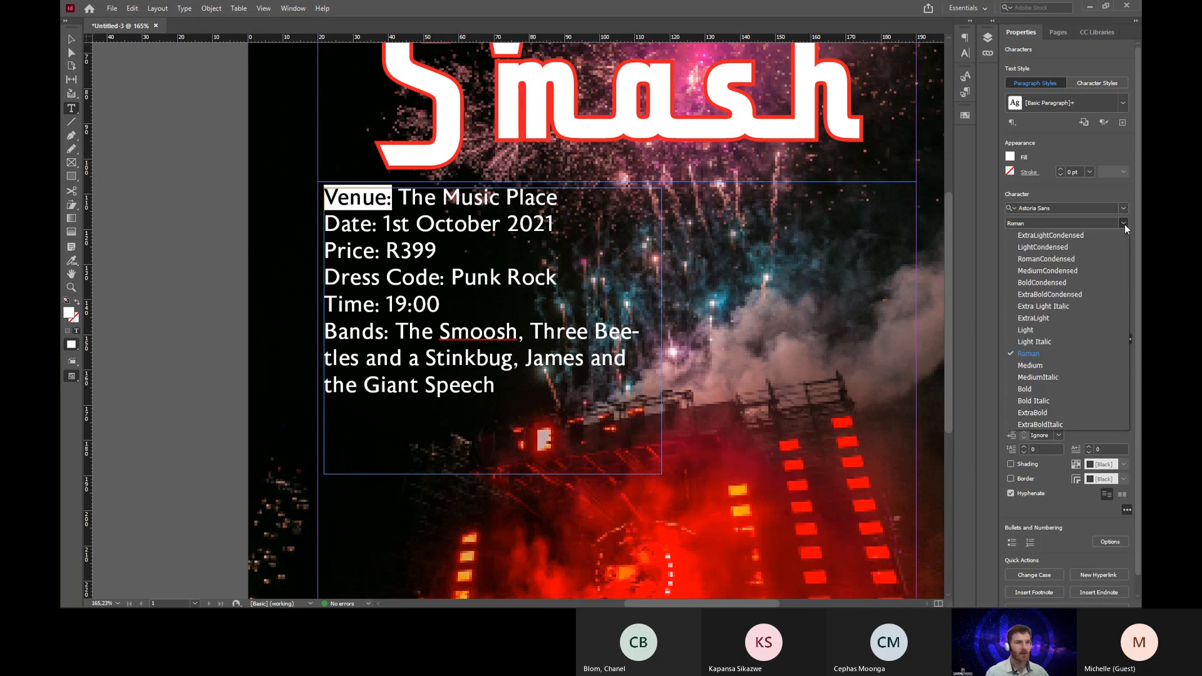
left_click(1062, 412)
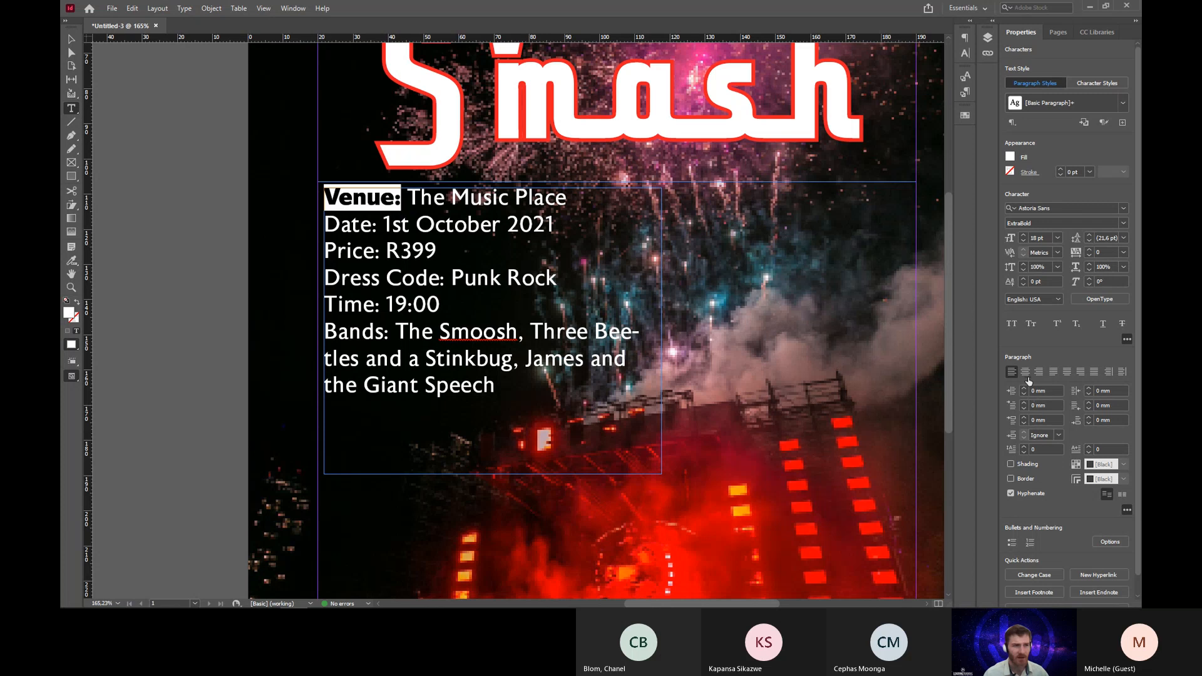
Fill the selected "Venue:" label with the red C=0 M=100 Y=100 K=0 swatch from Colorful_Theme.
left_click(1010, 156)
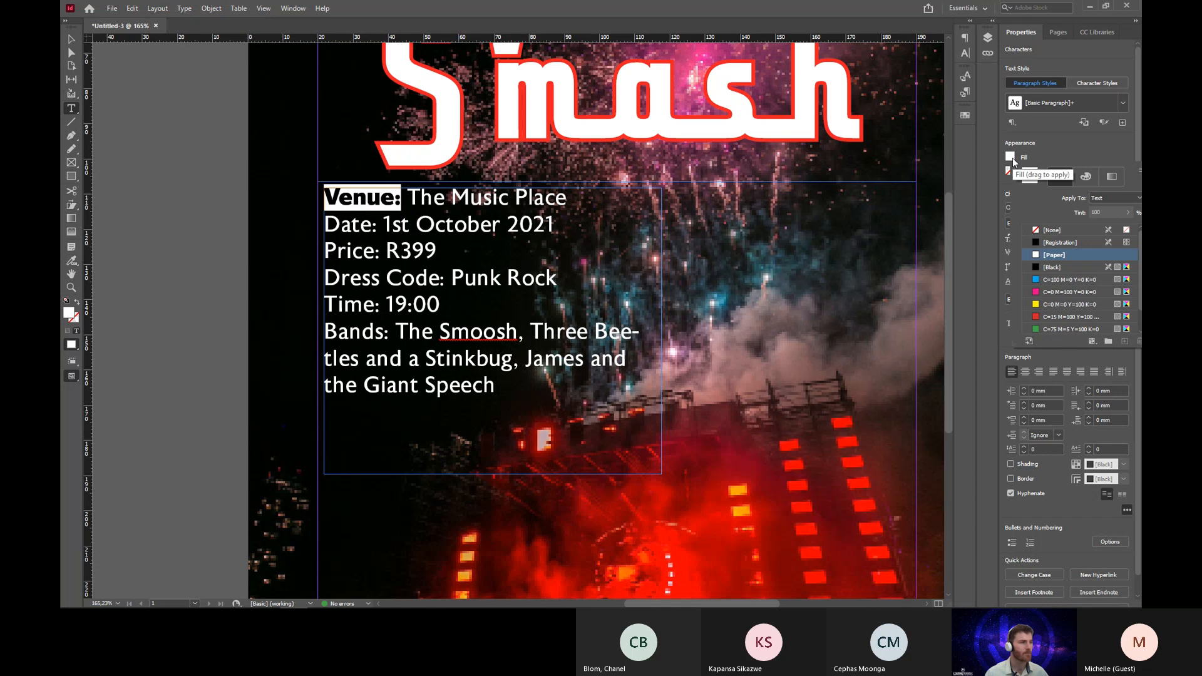
scroll(1047, 310, "down", 2)
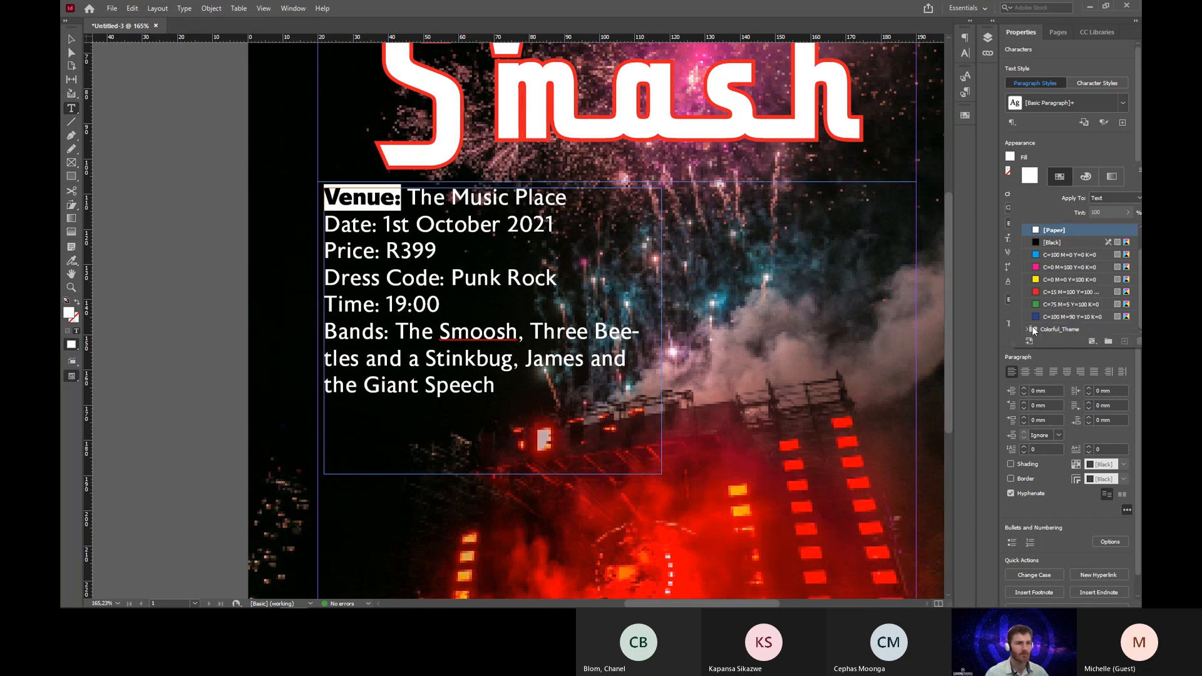
scroll(1030, 331, "up", 2)
scroll(1027, 326, "down", 5)
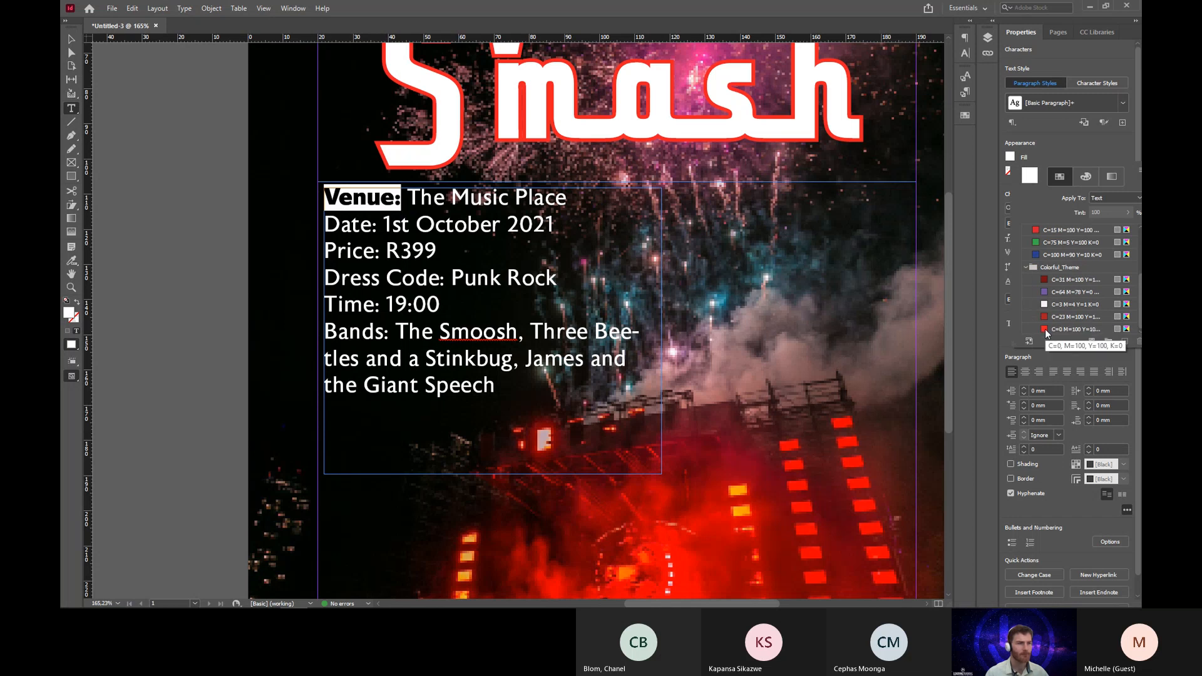
left_click(1045, 330)
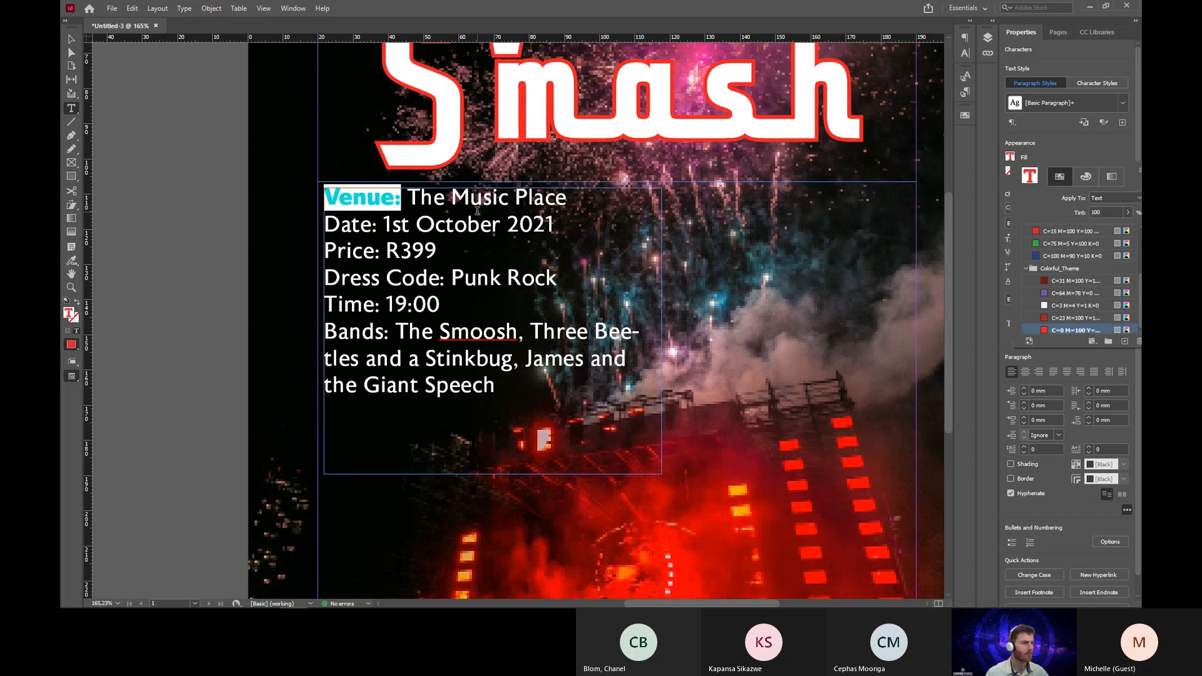
left_click(1047, 154)
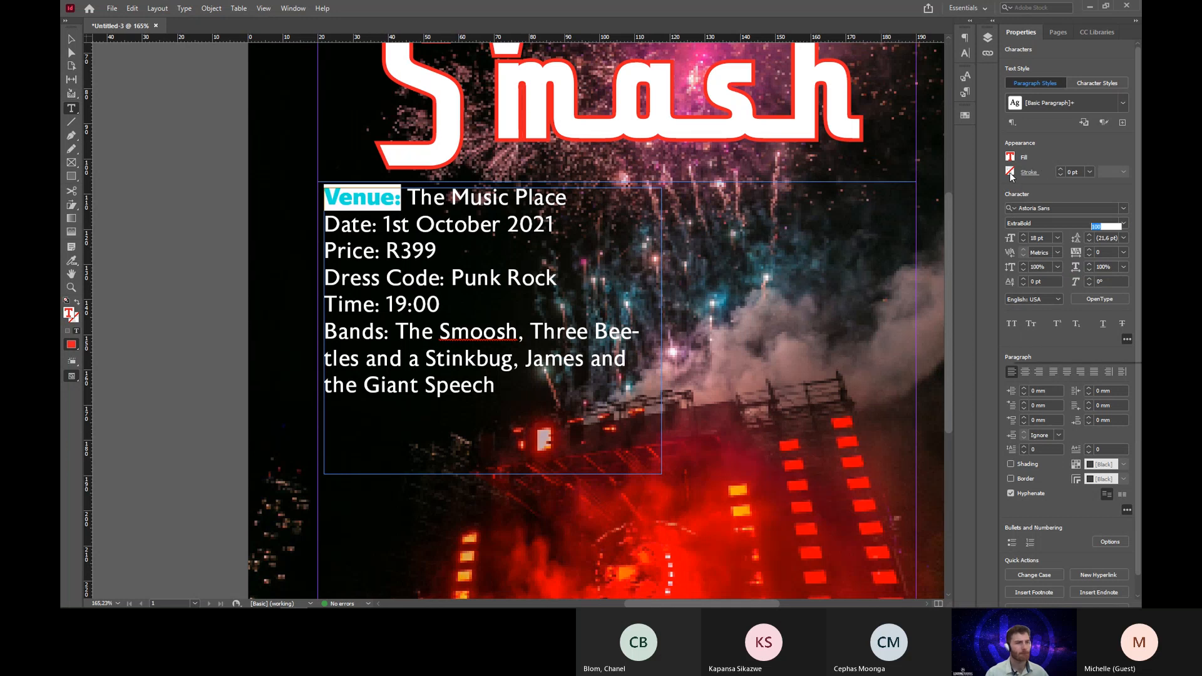
Give the "Venue:" label a [Paper] white stroke and deselect it.
left_click(1010, 172)
left_click(1038, 270)
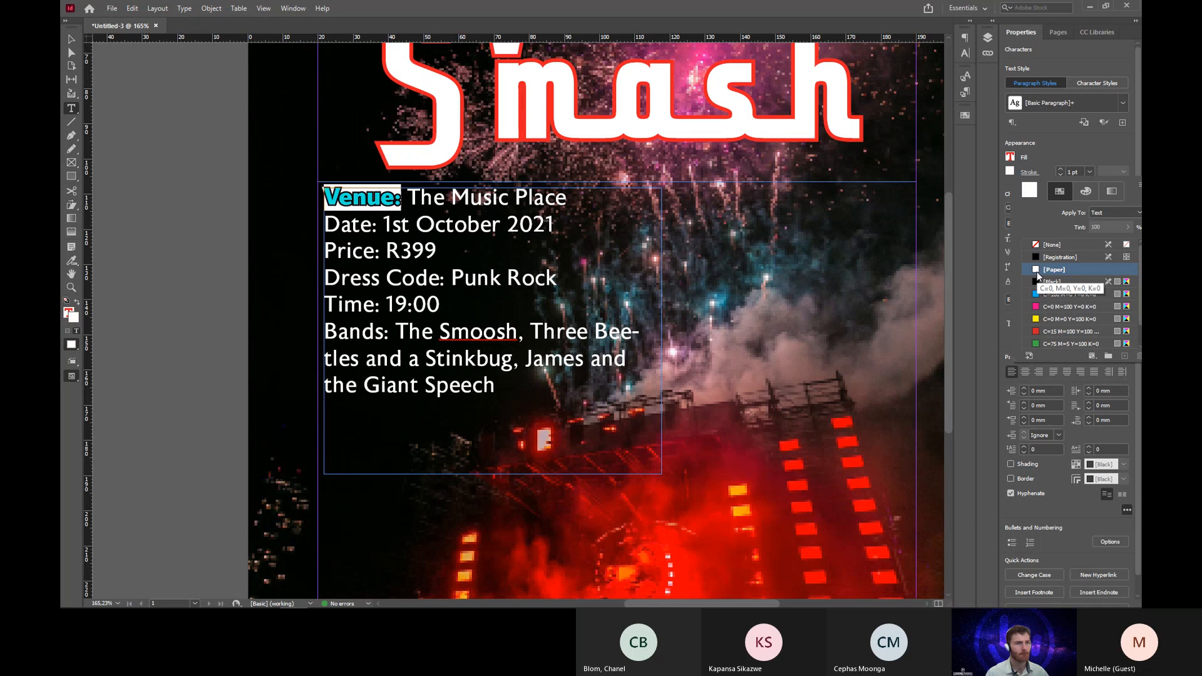
left_click(452, 225)
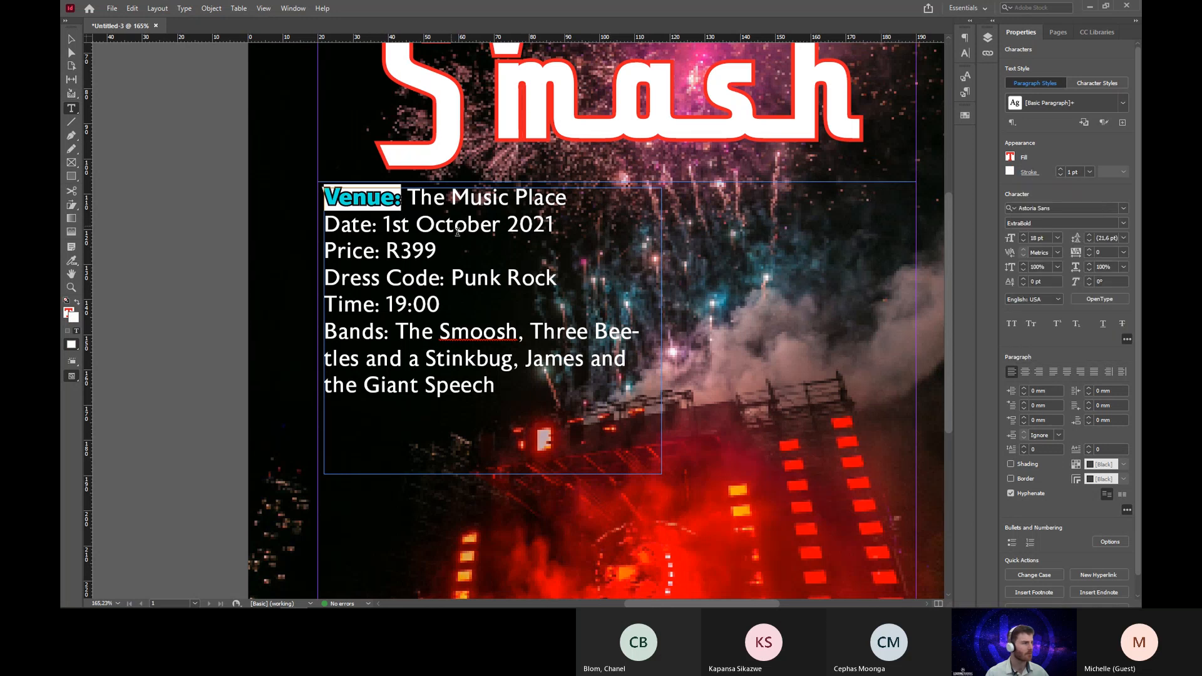
left_click(456, 225)
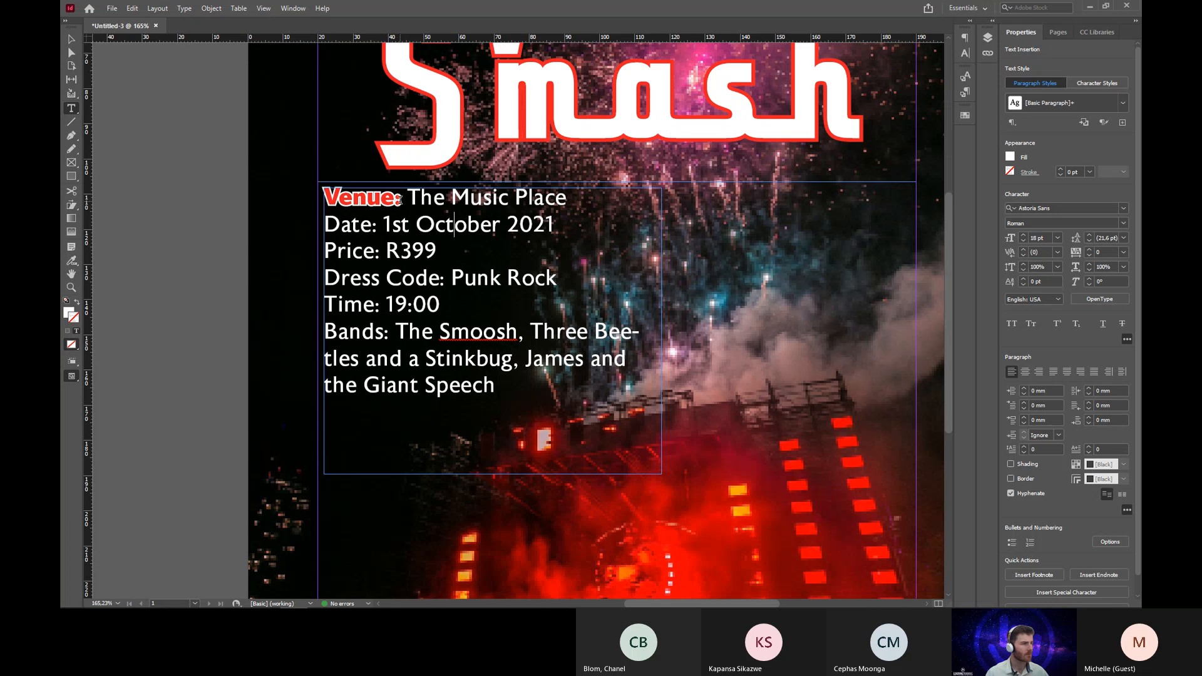
Create a character style named "List" from the formatting of the "Venue:" label.
left_click(403, 201)
left_click_drag(403, 201, 322, 199)
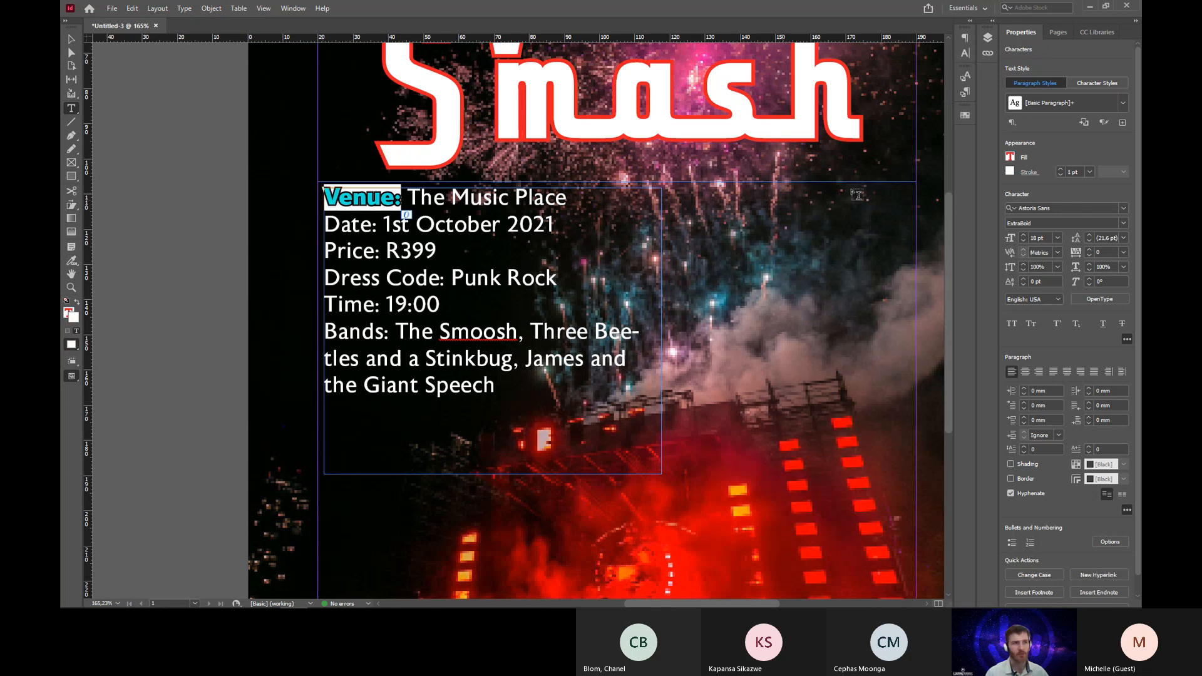
left_click(1107, 85)
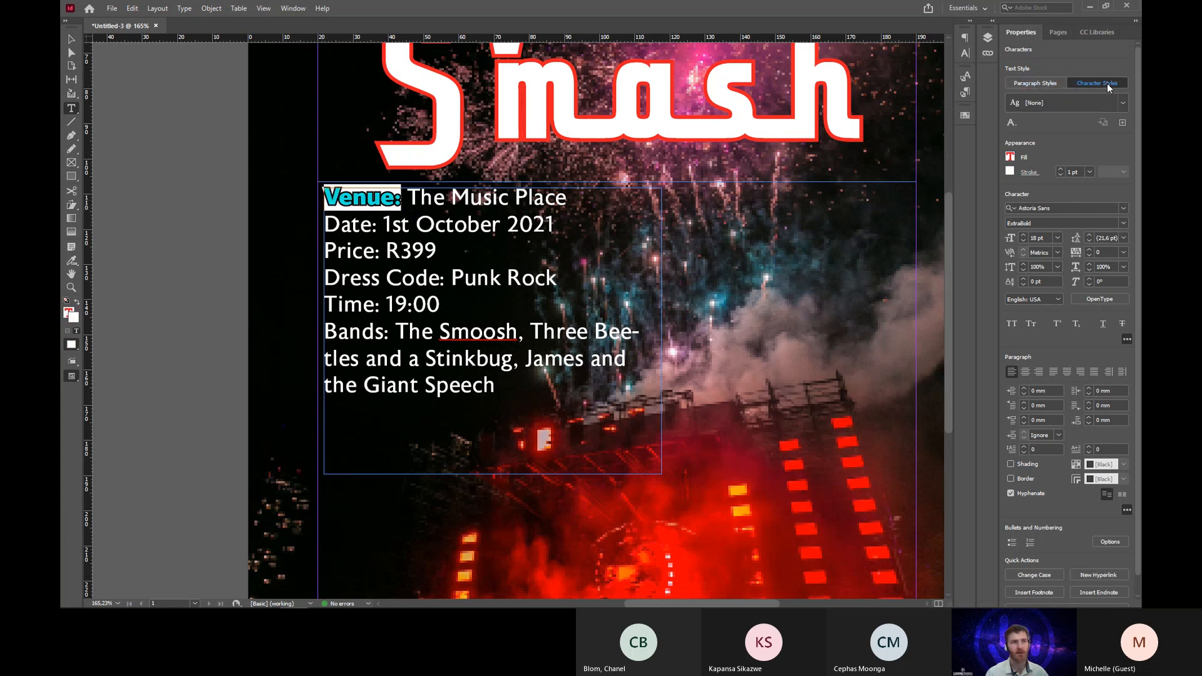
left_click(1122, 123)
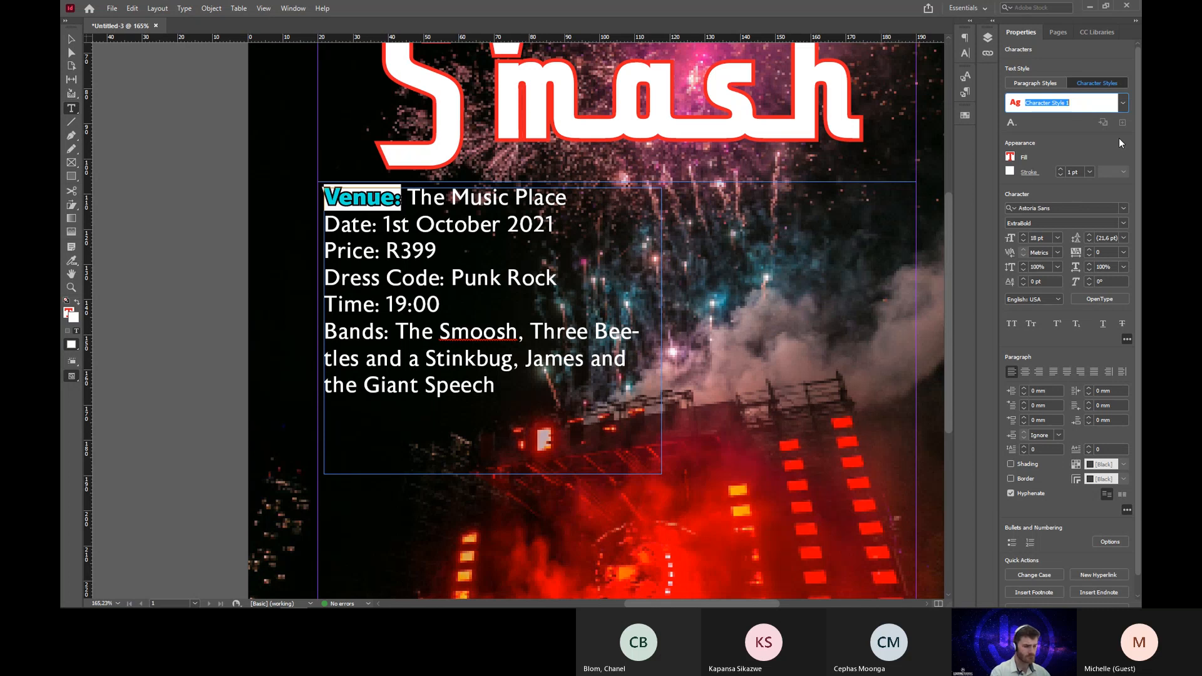
type("List")
key("Return")
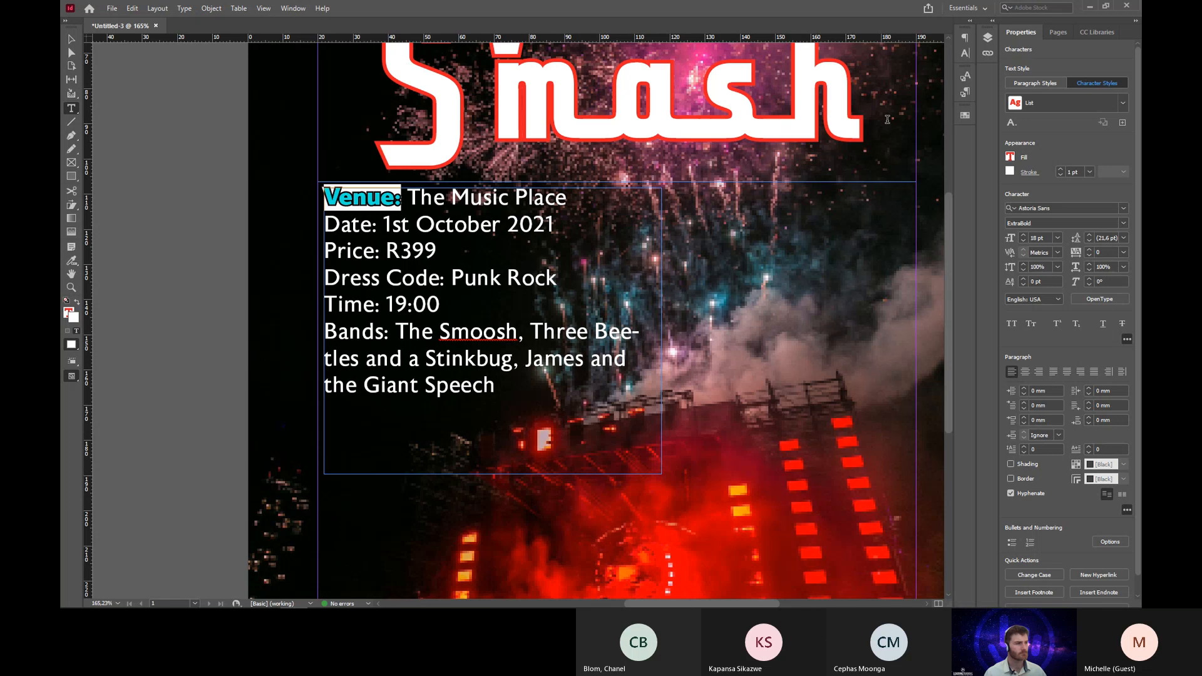
left_click(443, 224)
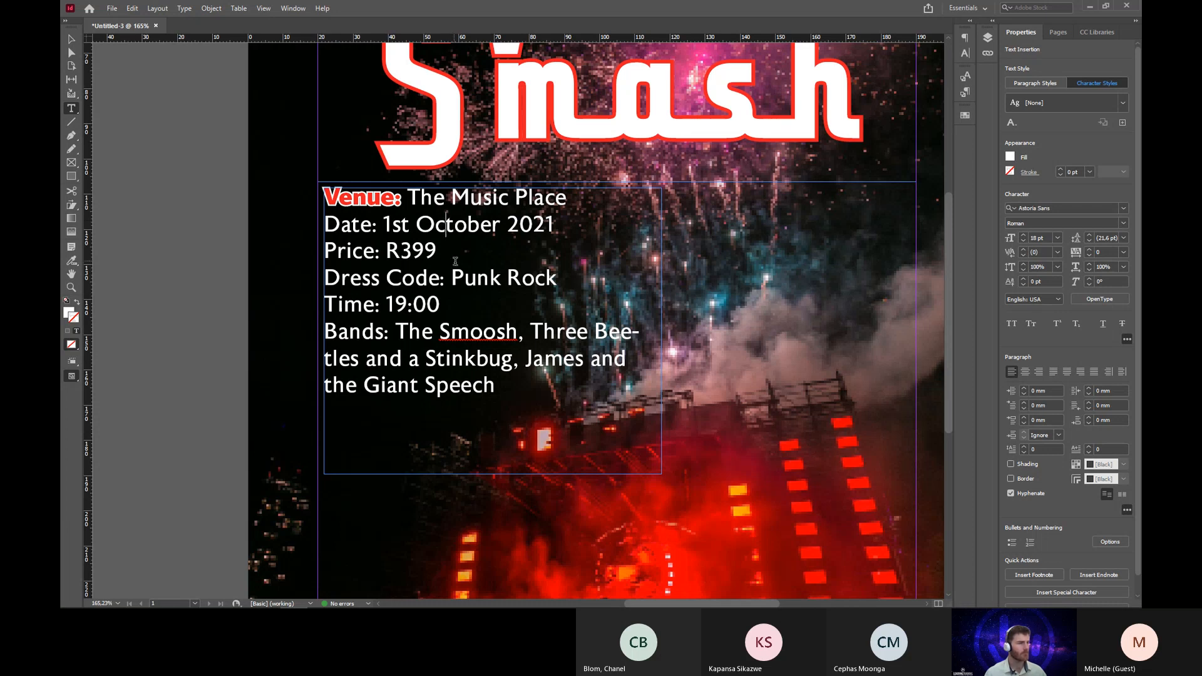
Try to create a paragraph style from the whole event details text including the "Venue:" label, and undo it.
scroll(455, 261, "up", 1)
scroll(448, 325, "up", 1)
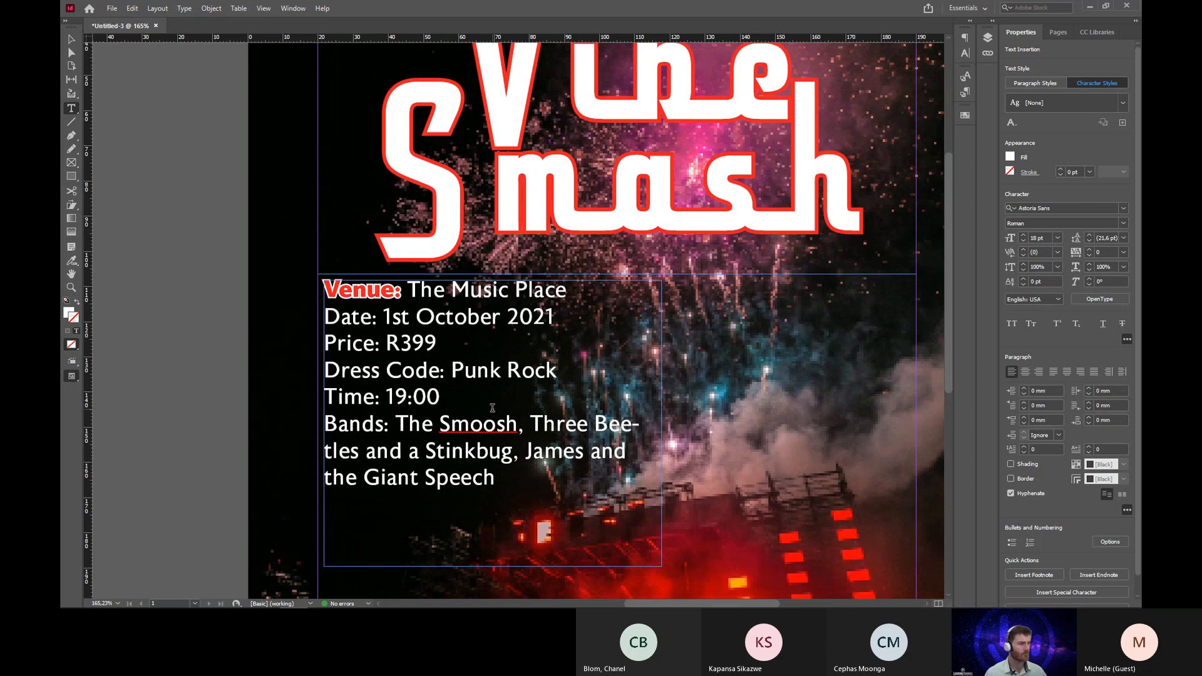
scroll(492, 407, "down", 1)
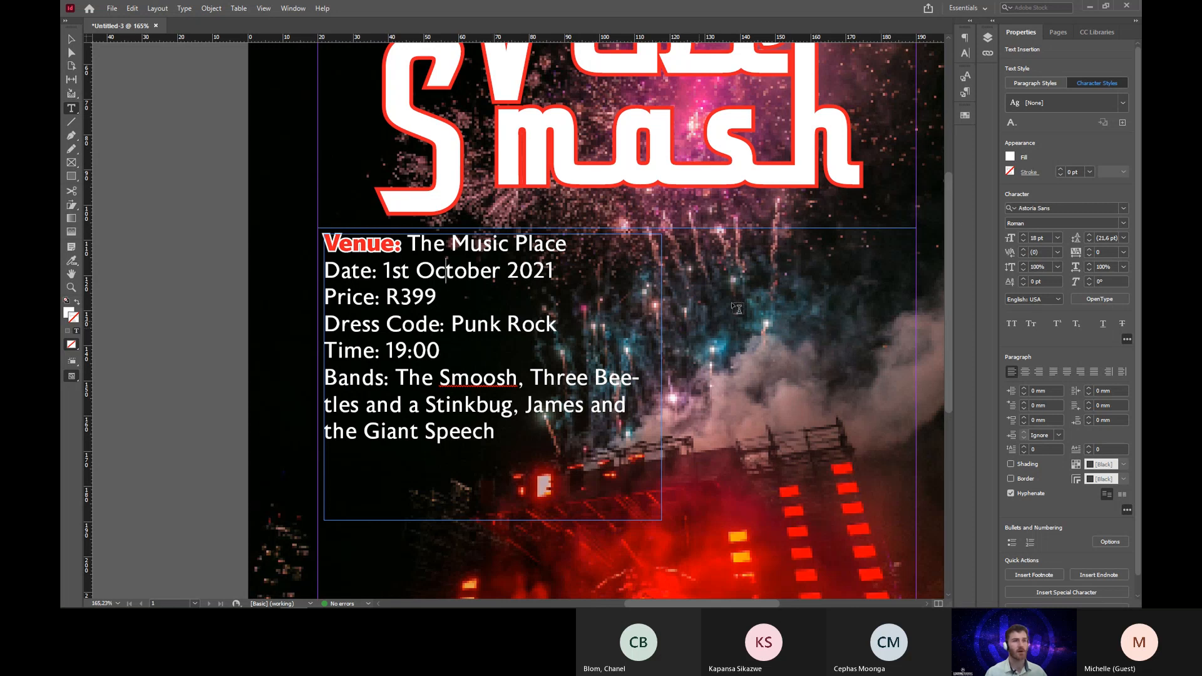
left_click(1041, 83)
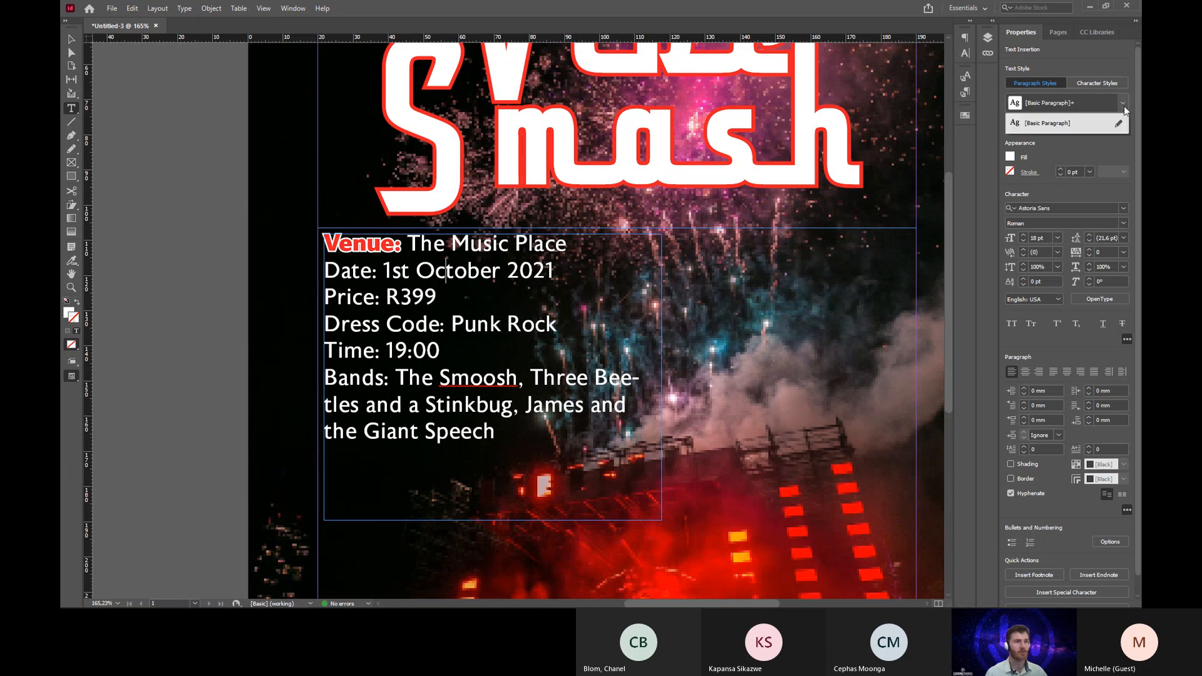
left_click_drag(501, 433, 321, 246)
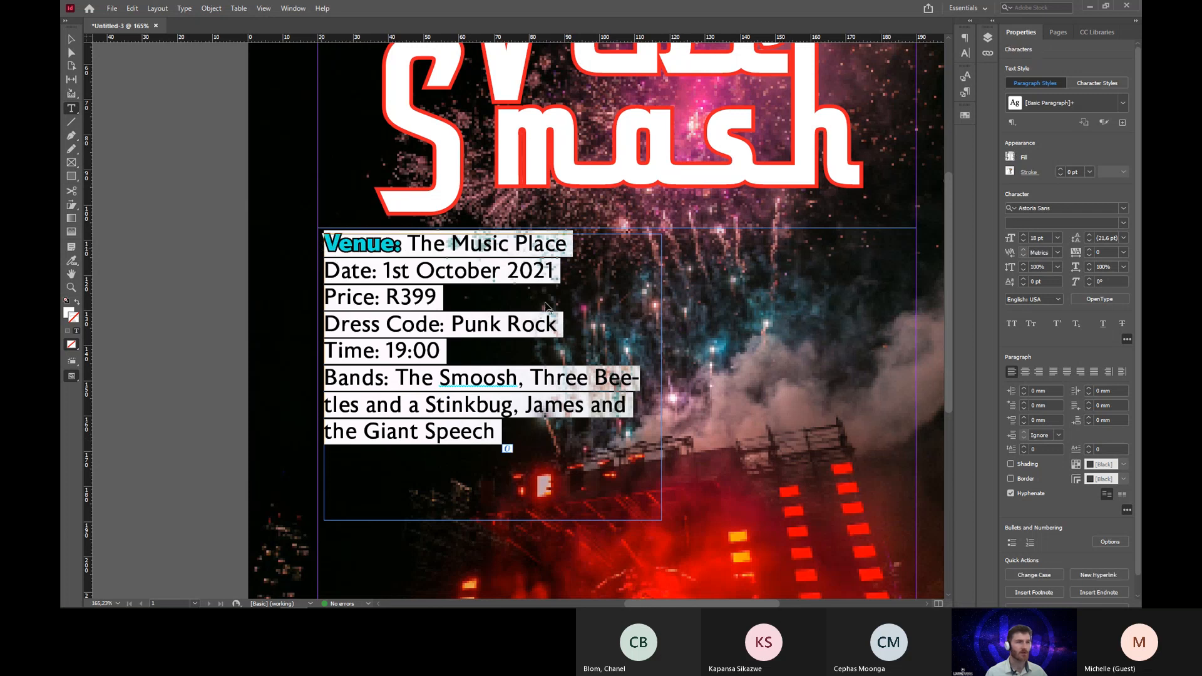
left_click(1122, 123)
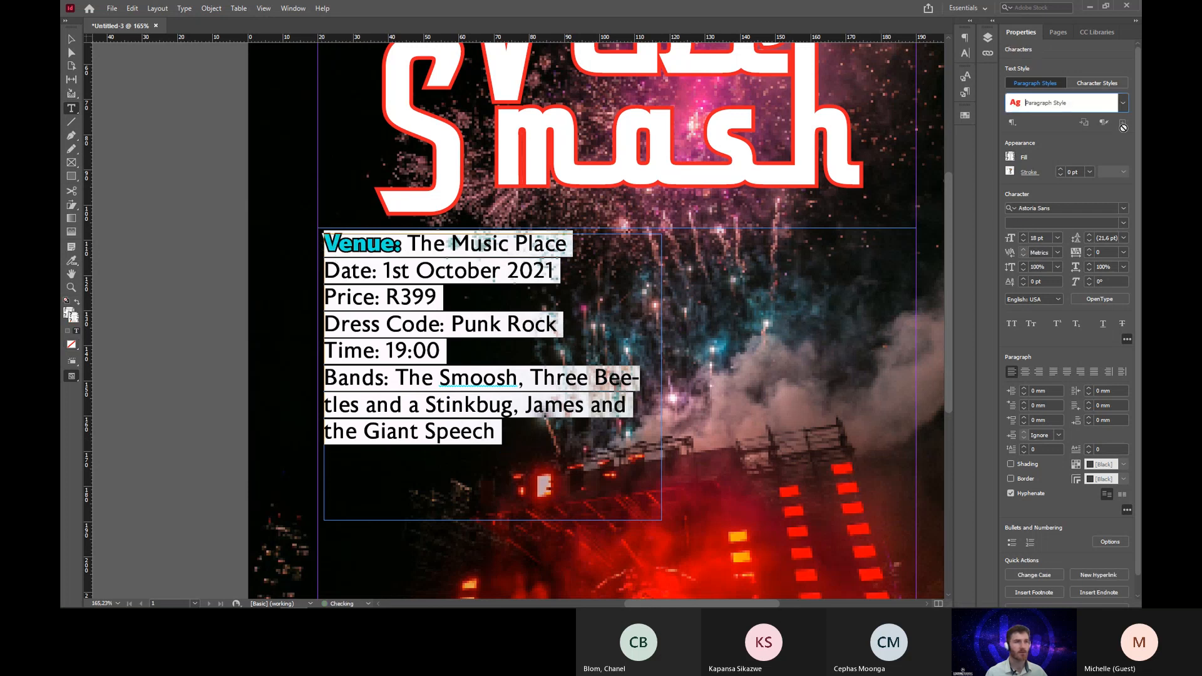
left_click(516, 399)
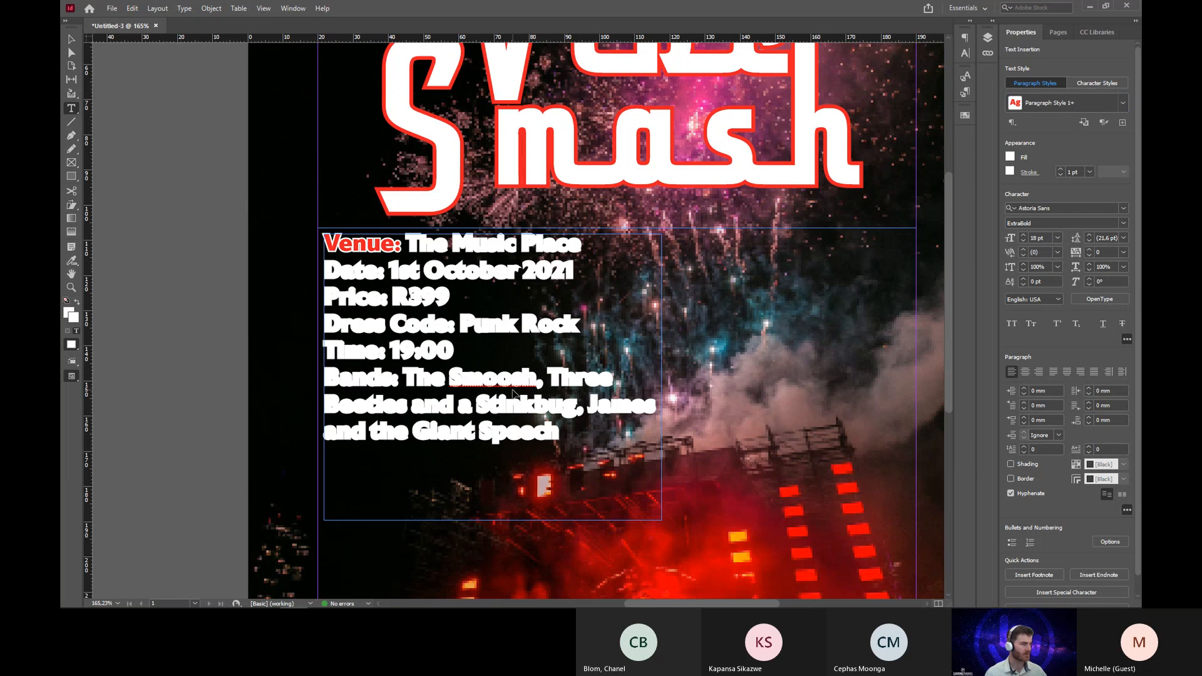
key("ctrl+z")
left_click(511, 418)
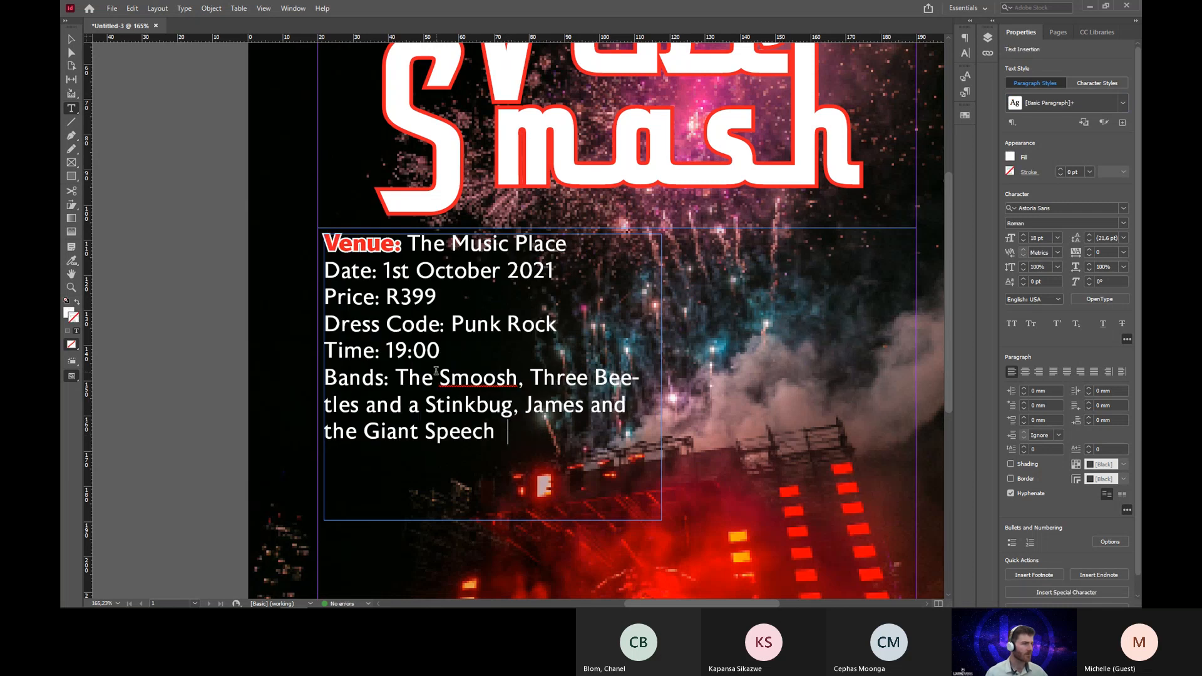
Create a paragraph style named "Details" from the plain text running from the Date line to the end of the Bands line.
left_click_drag(494, 433, 324, 270)
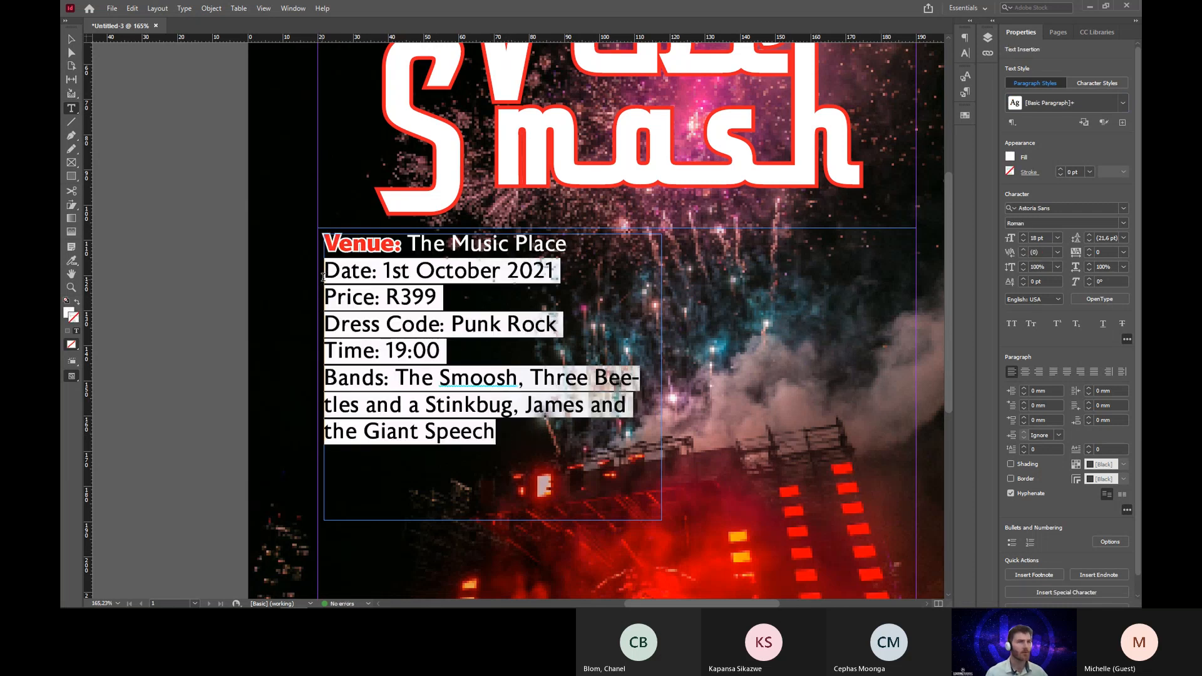
left_click(1120, 123)
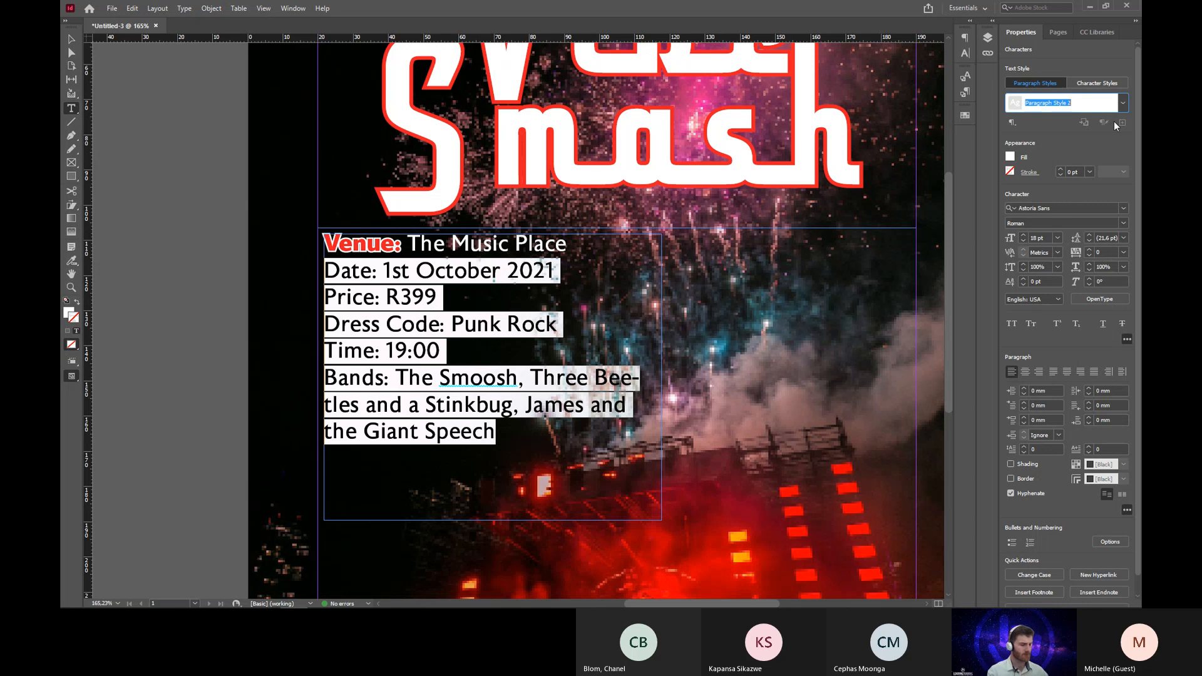
type("Deta")
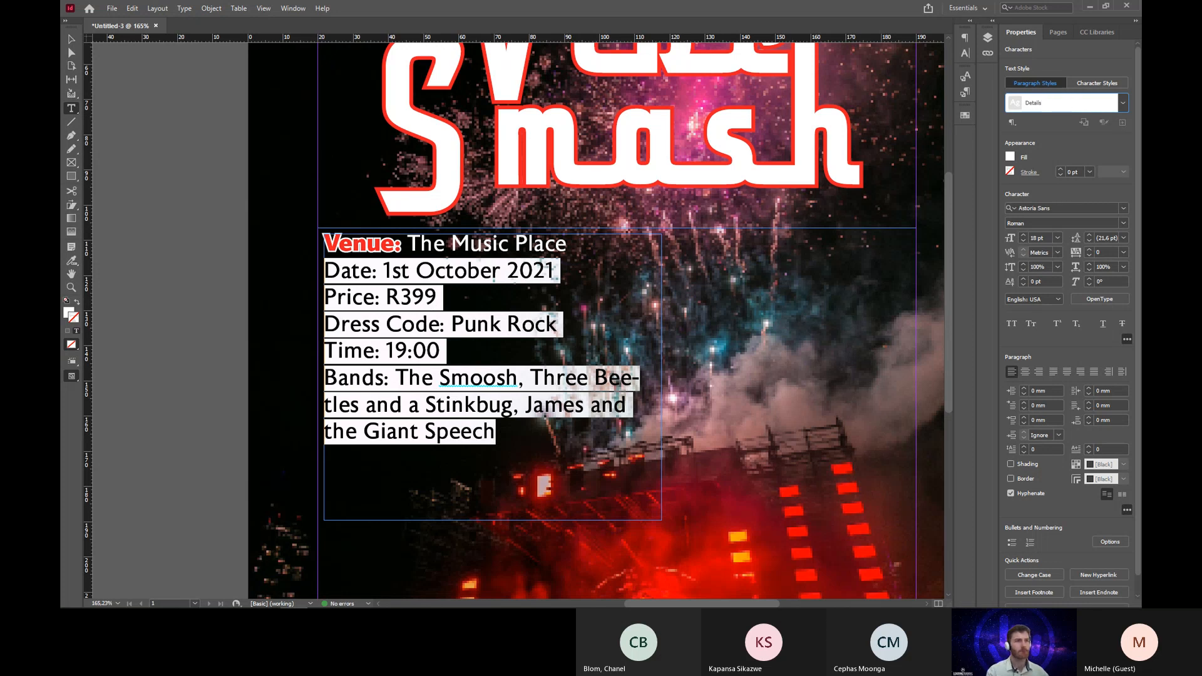
type("ils")
key("Return")
left_click(444, 244)
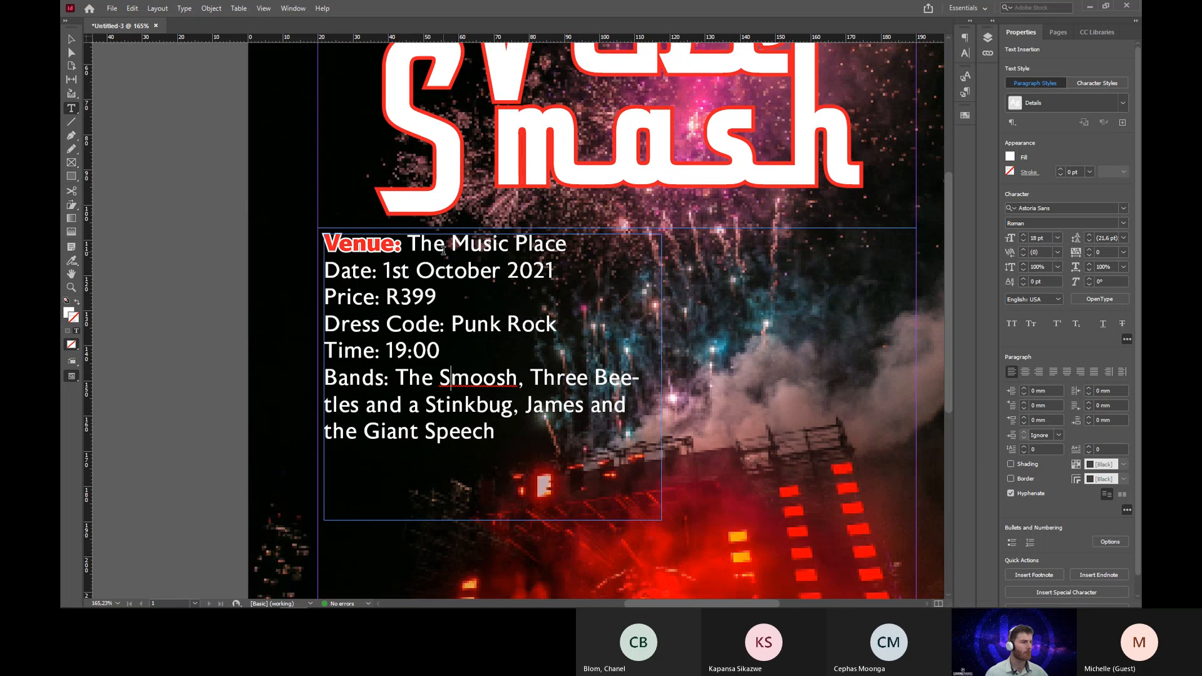
Apply the "Details" paragraph style to the Venue line, and check the character and paragraph styles of its label.
left_click(1124, 104)
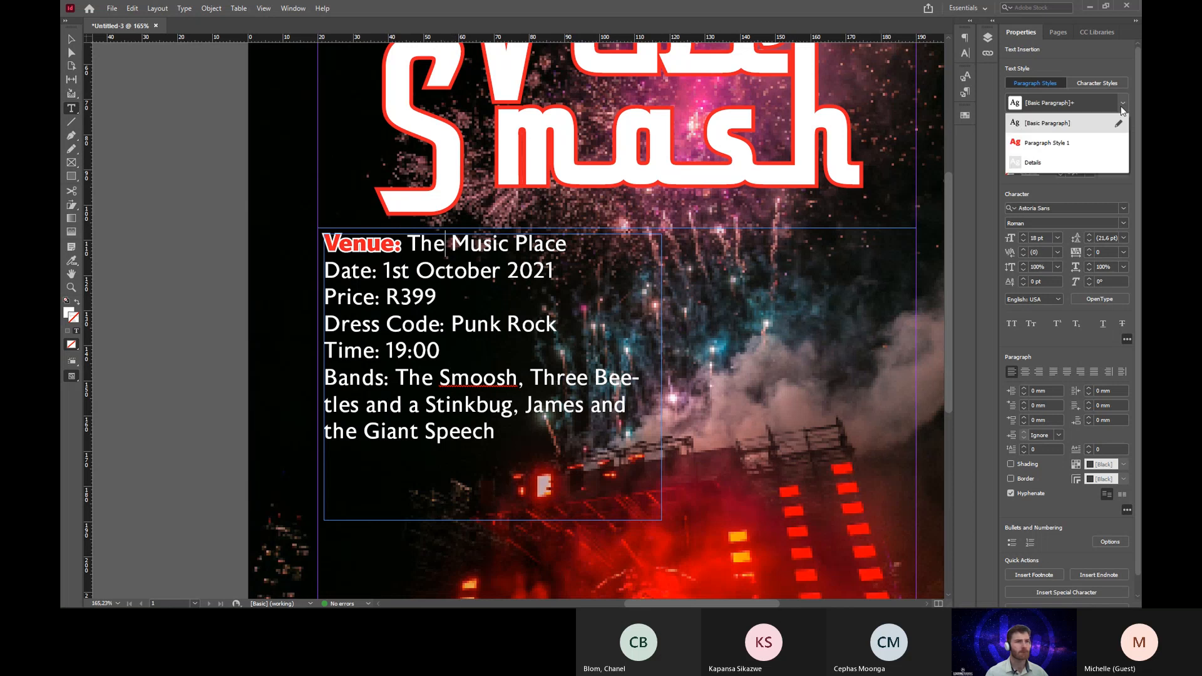
left_click(1069, 162)
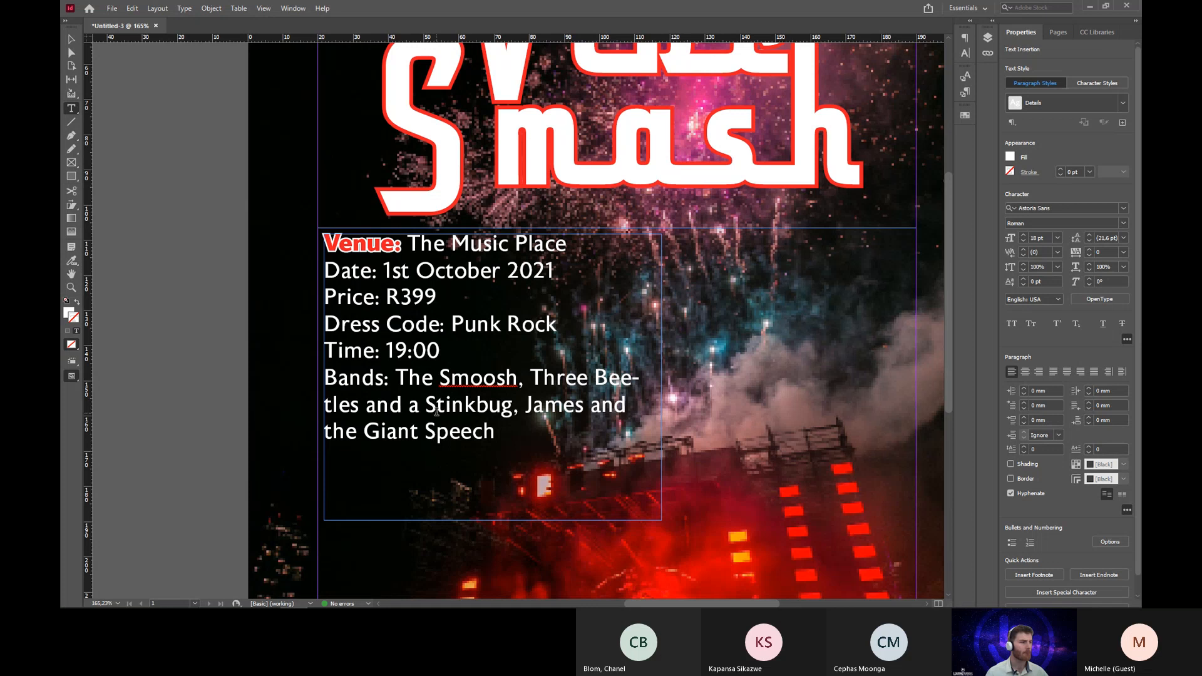
left_click_drag(401, 244, 322, 244)
left_click(1090, 82)
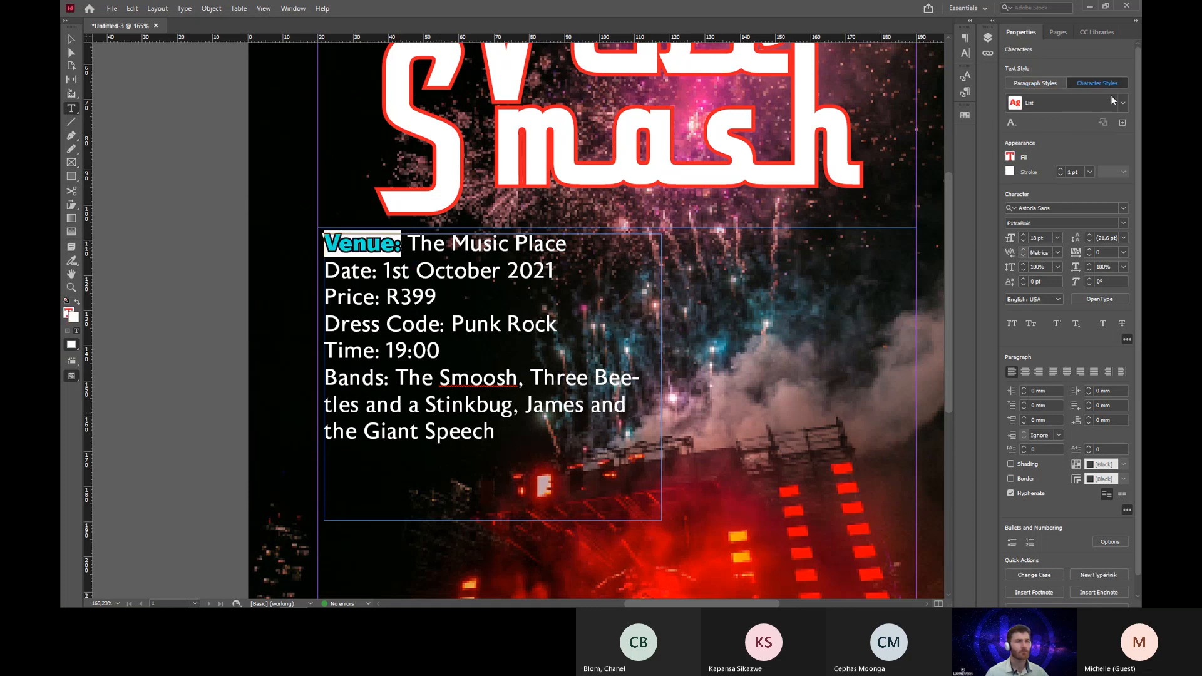
left_click(411, 263)
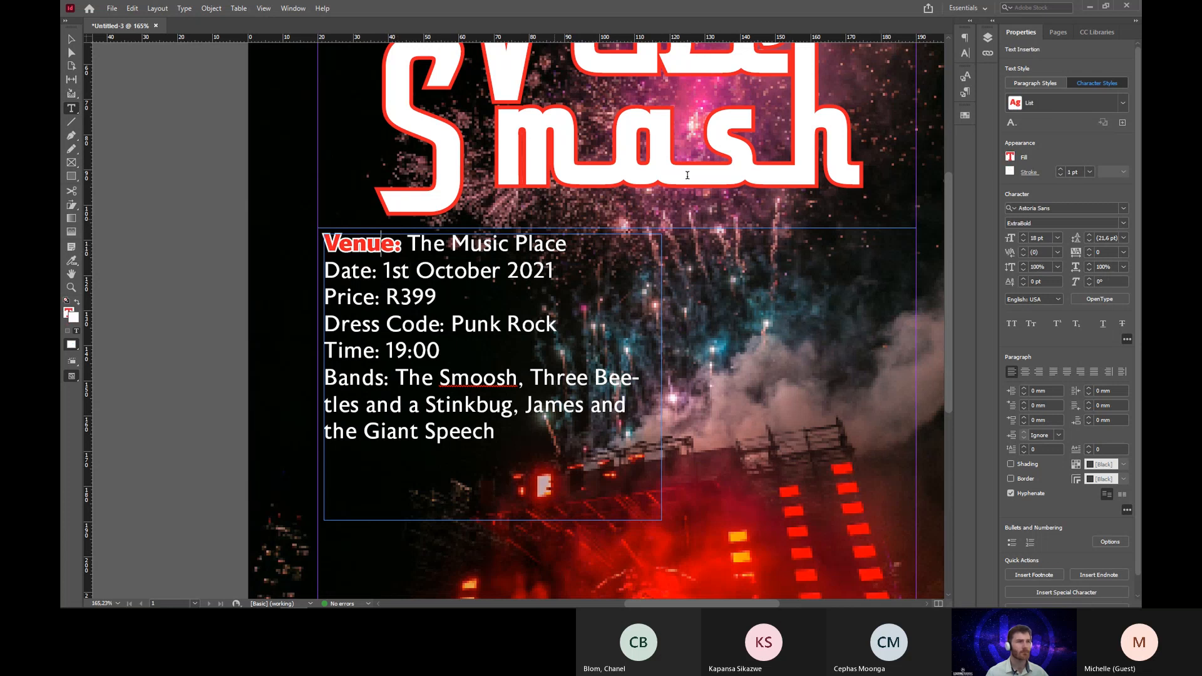
left_click(1030, 85)
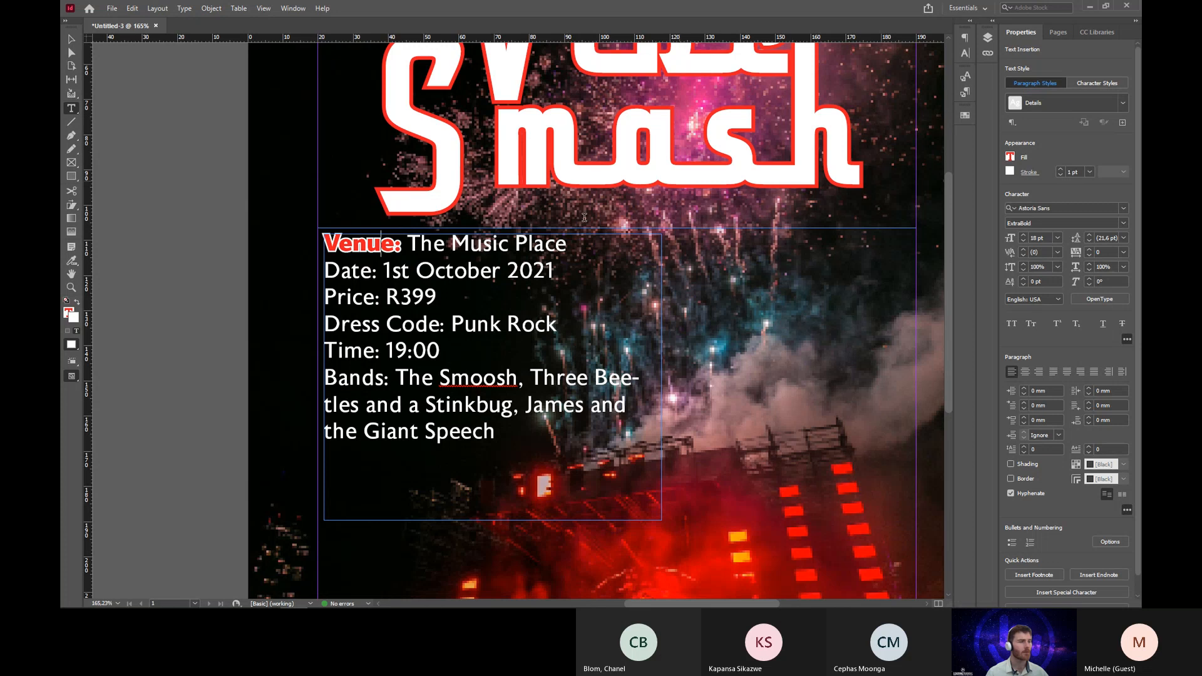
left_click(491, 269)
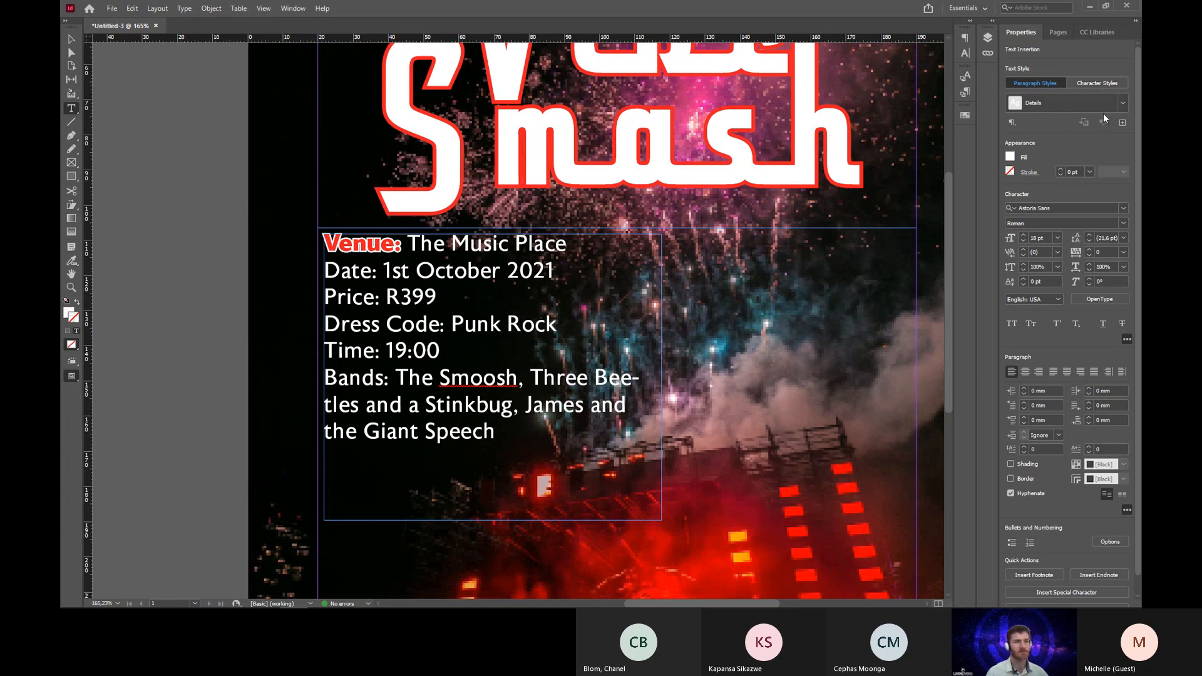
Open the "Details" paragraph style's options for drop caps and nested styles, keeping the details text in view.
left_click(1121, 107)
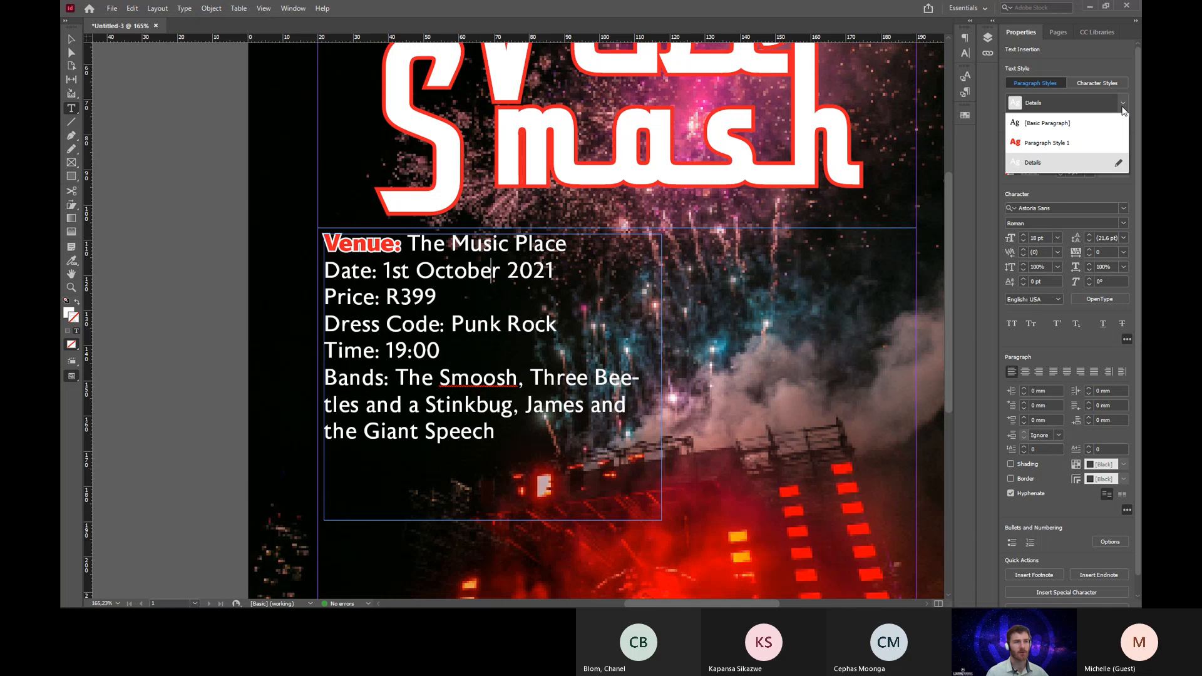
left_click(1132, 110)
left_click(1122, 104)
left_click(1119, 165)
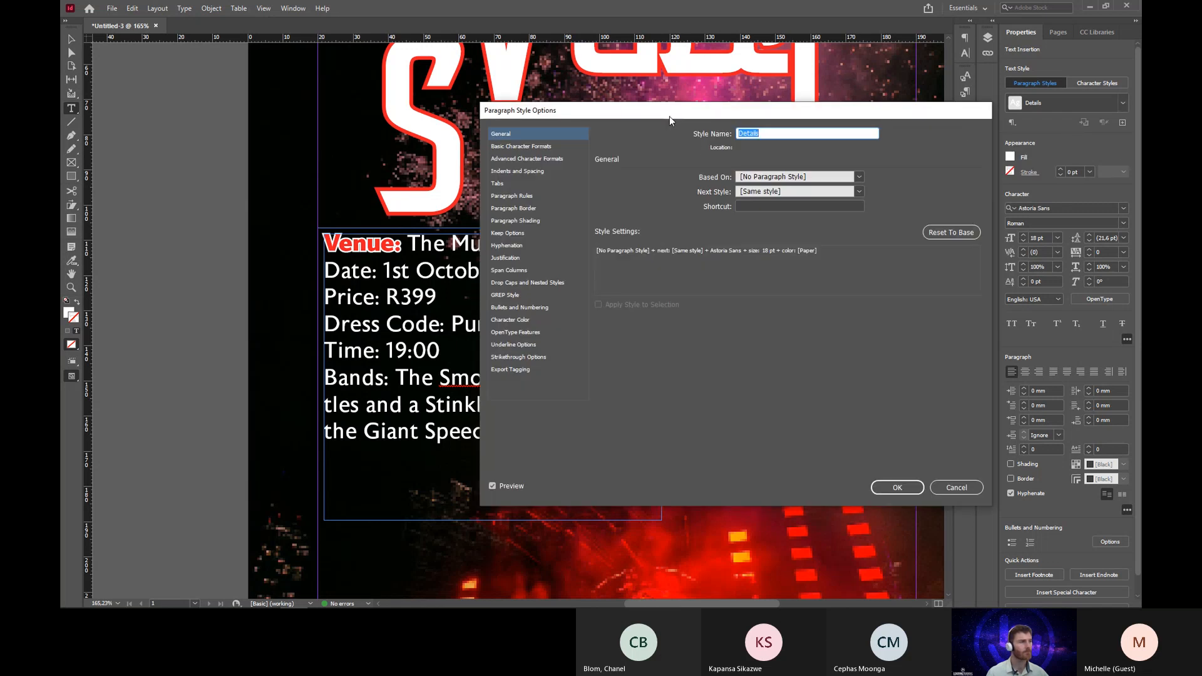
left_click_drag(670, 115, 812, 110)
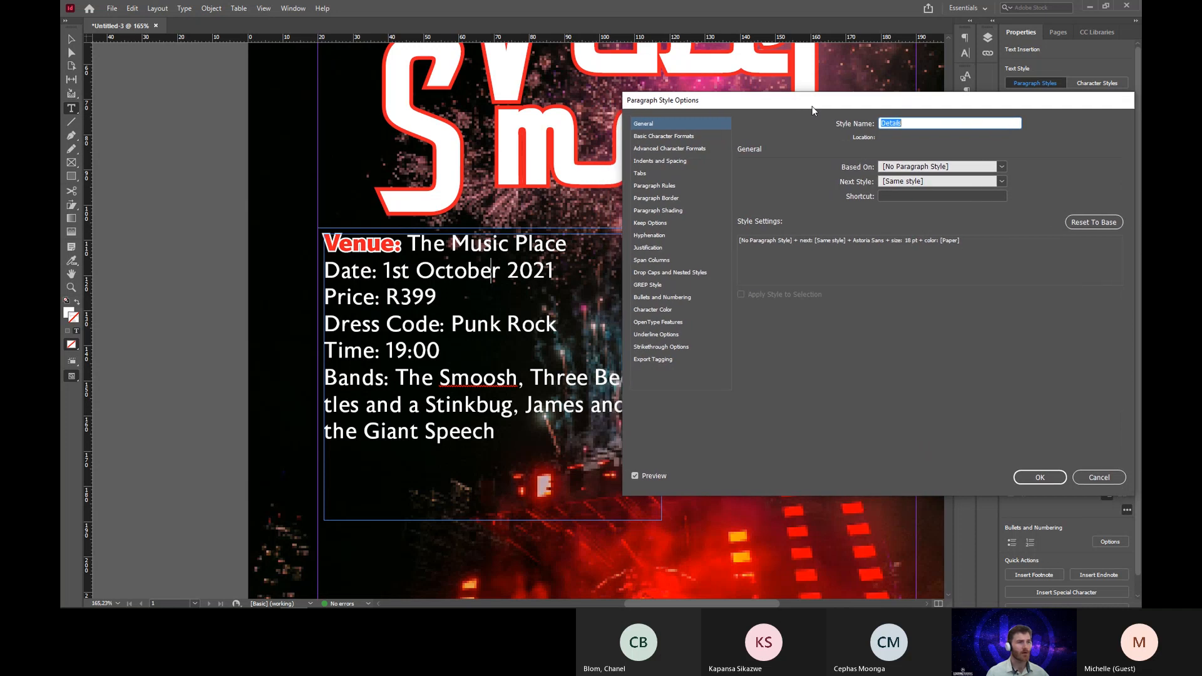
left_click(667, 272)
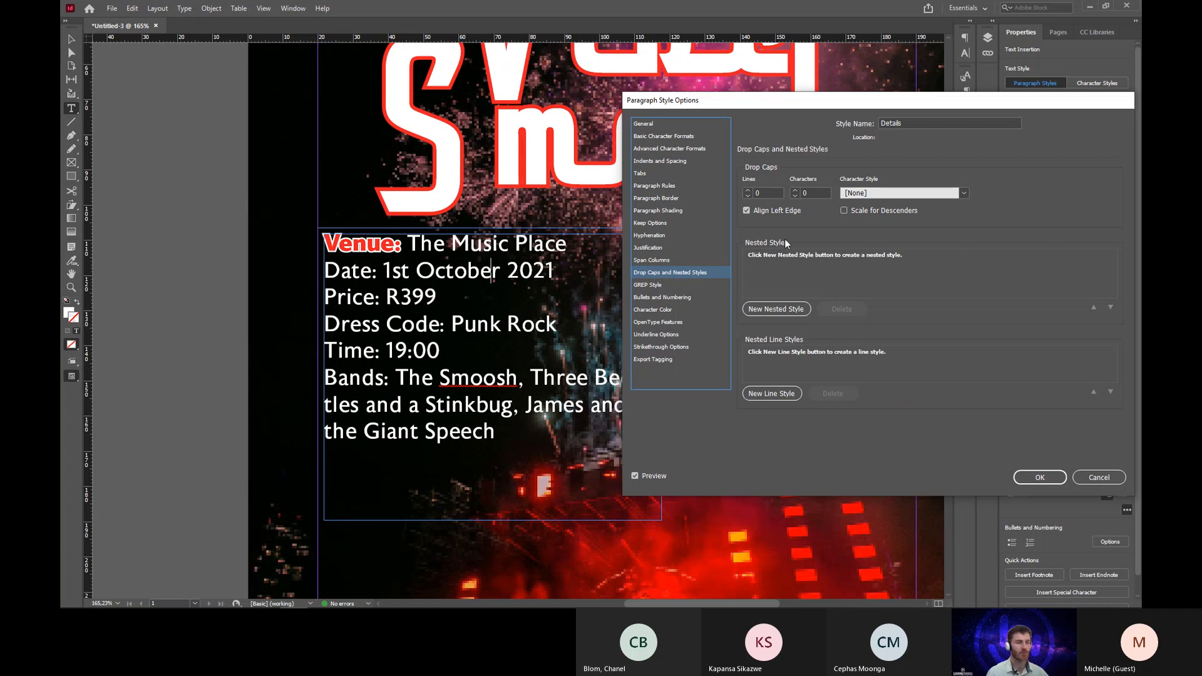
Add a nested style to "Details" that applies the "List" character style through 1 colon, and save the style.
left_click(768, 310)
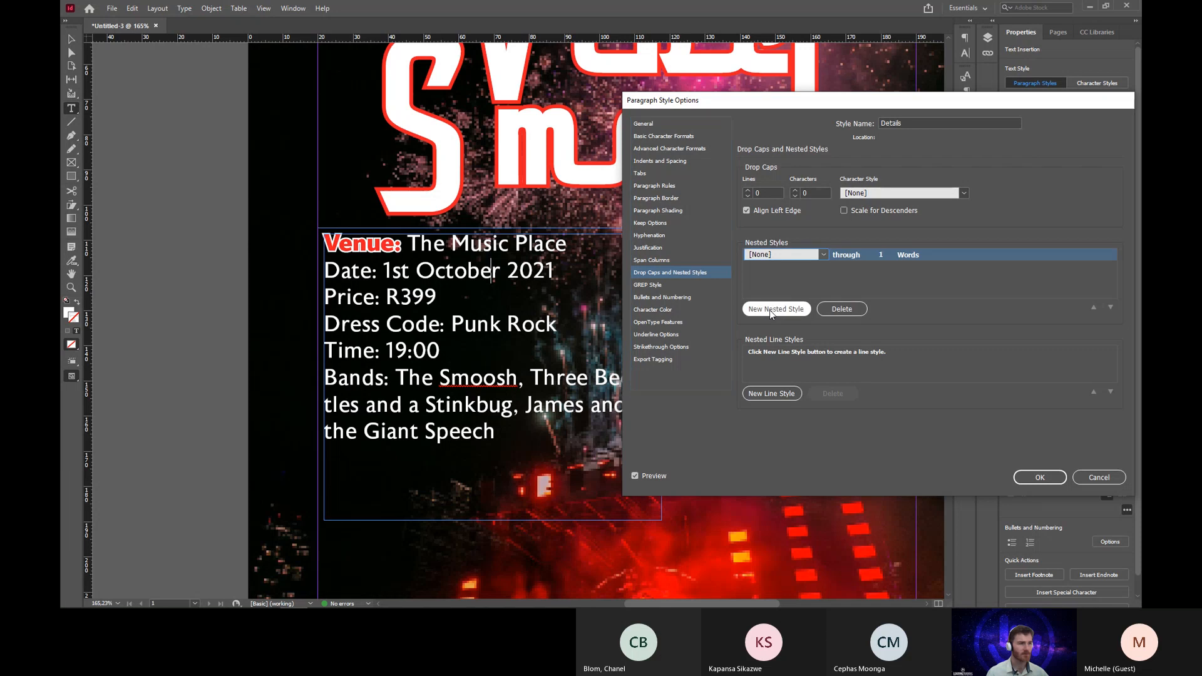
left_click(824, 254)
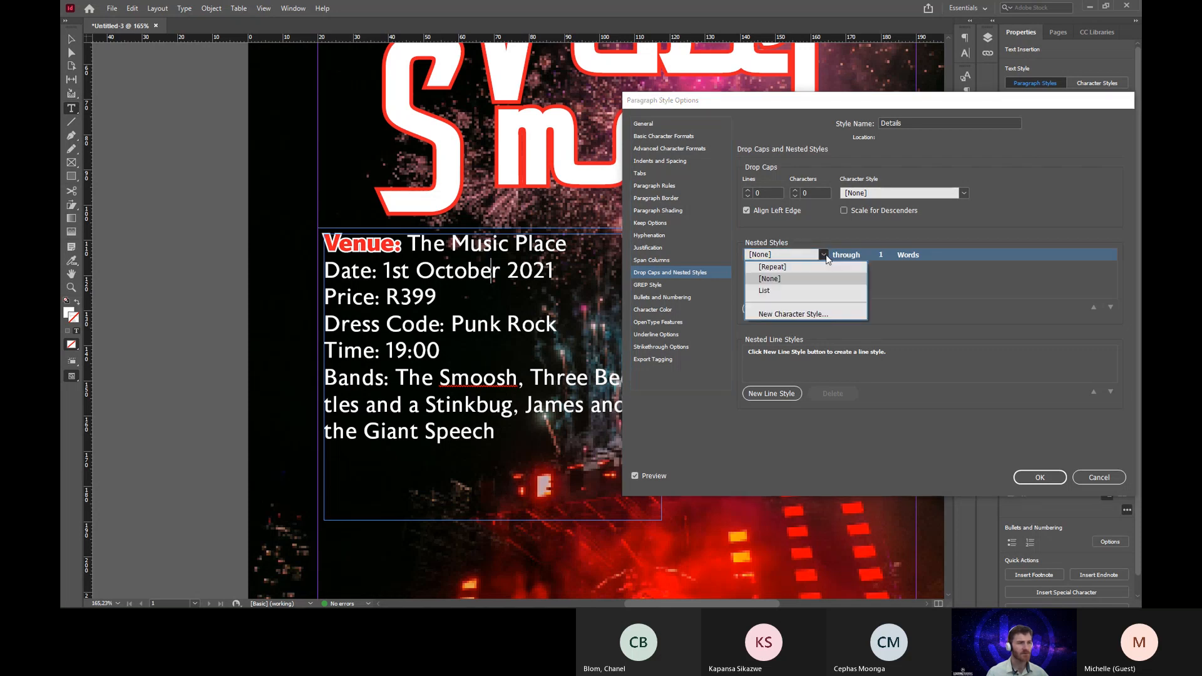
left_click(798, 290)
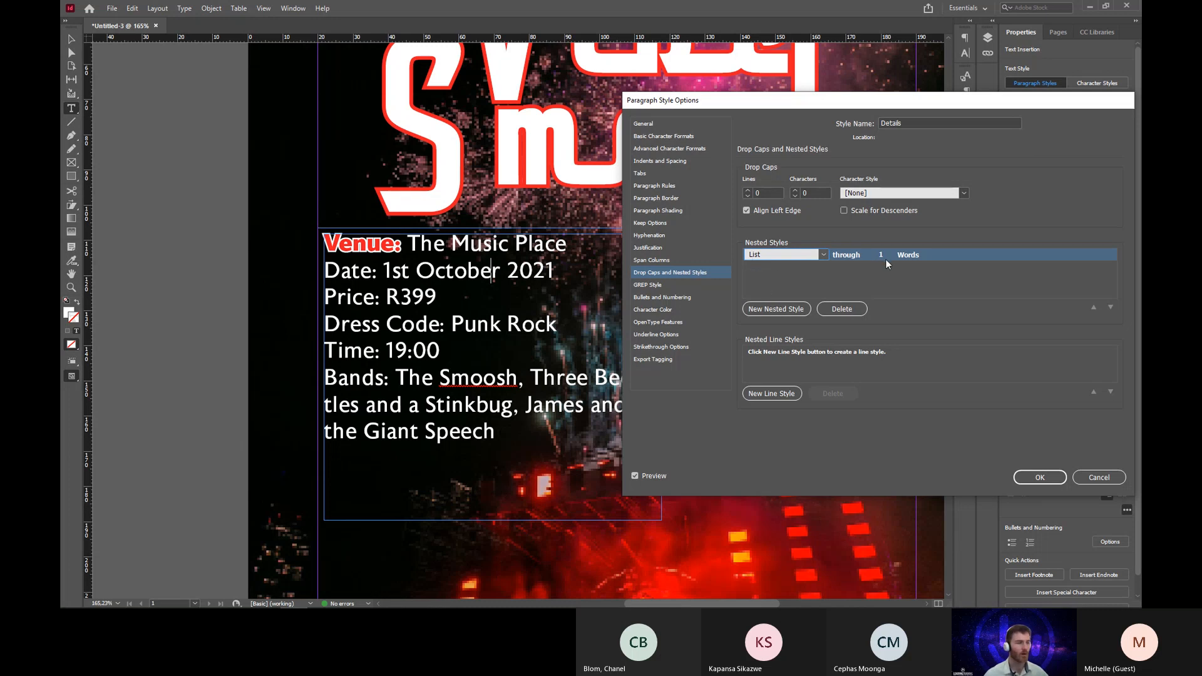
left_click(903, 254)
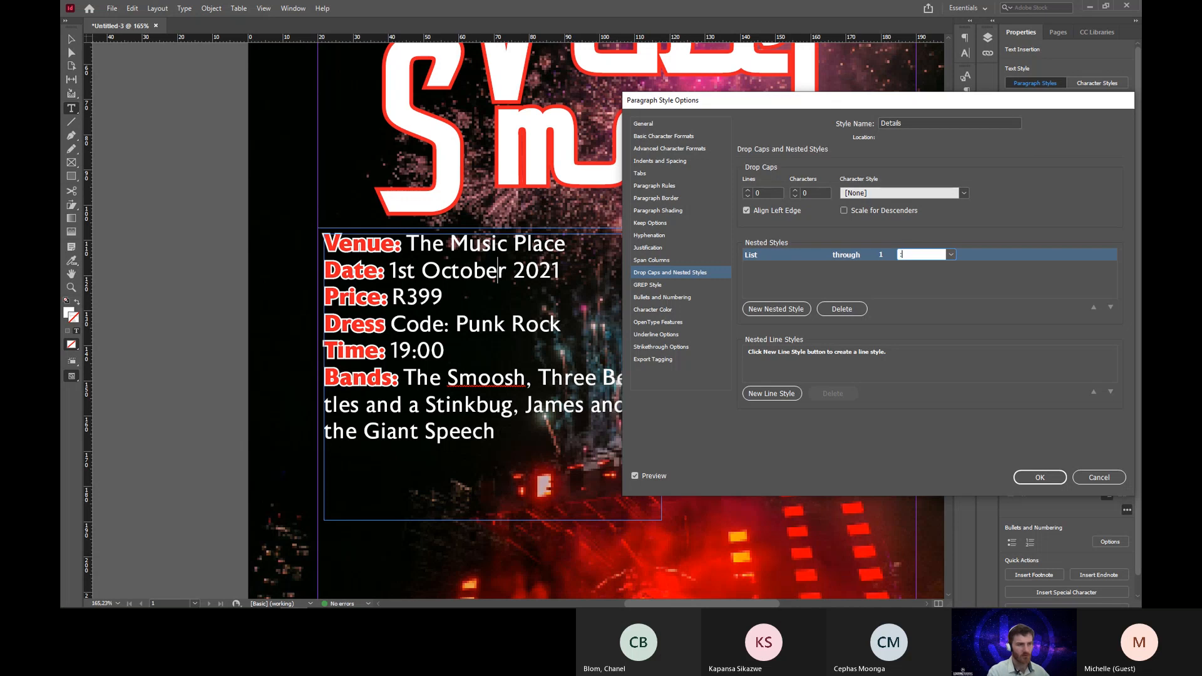
left_click(935, 293)
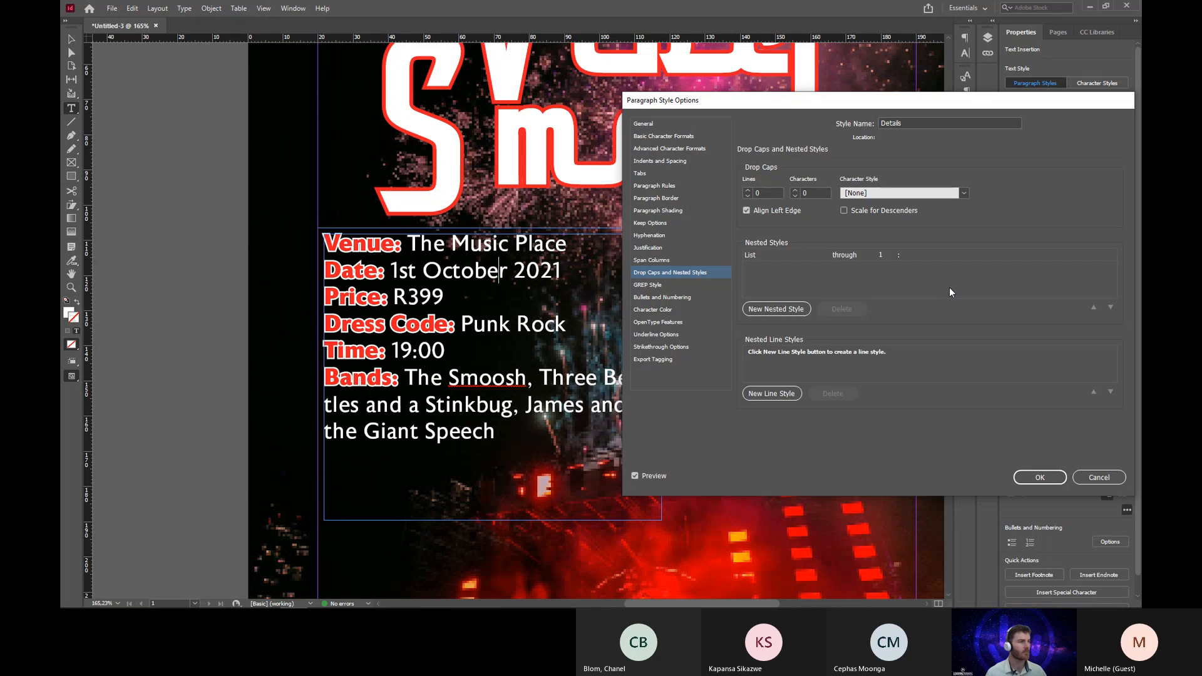
left_click_drag(872, 100, 786, 103)
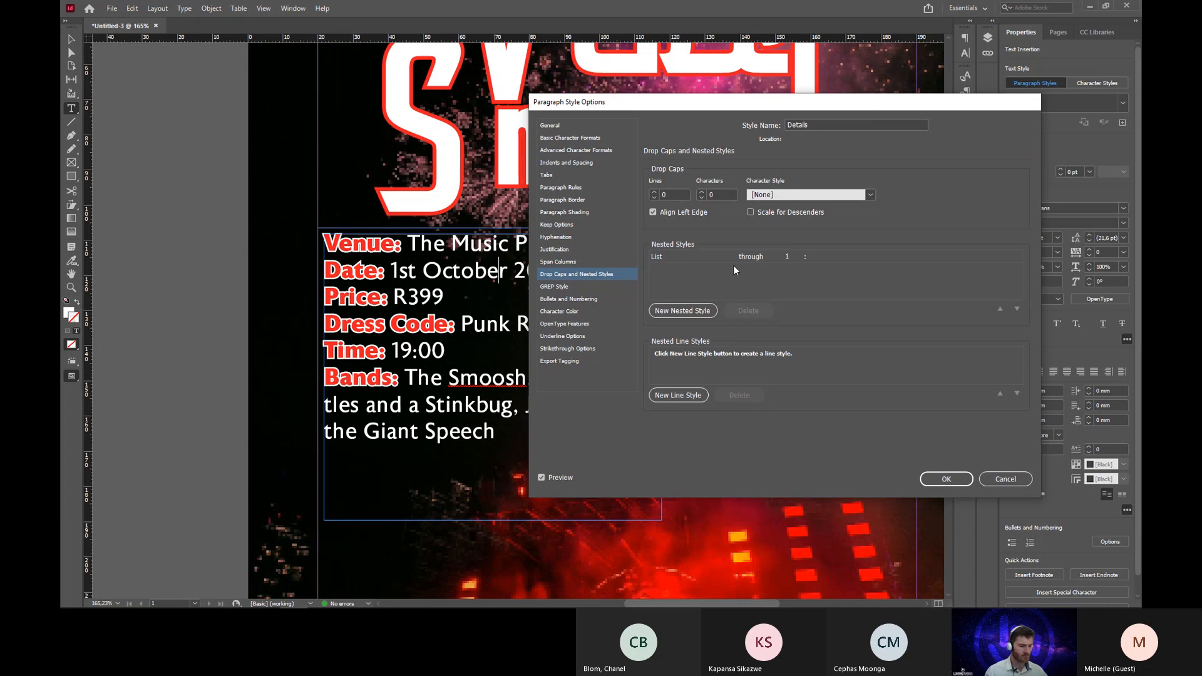
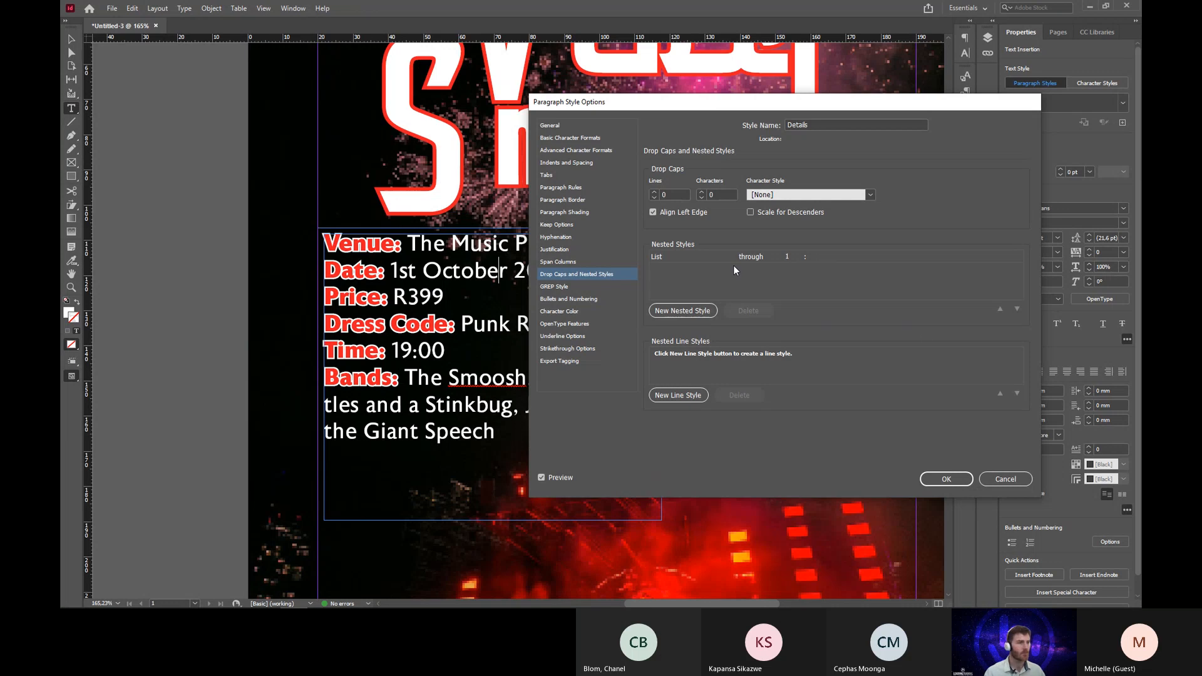
left_click(940, 484)
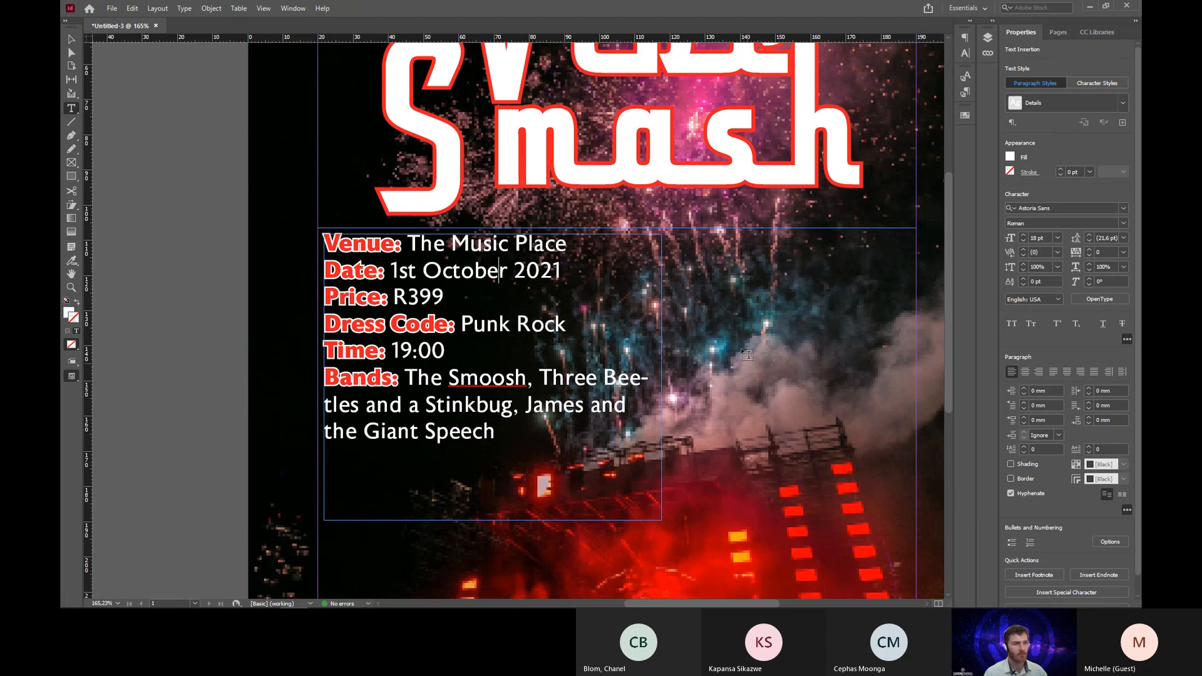
Turn off hyphenation for the whole event details text frame.
key("Escape")
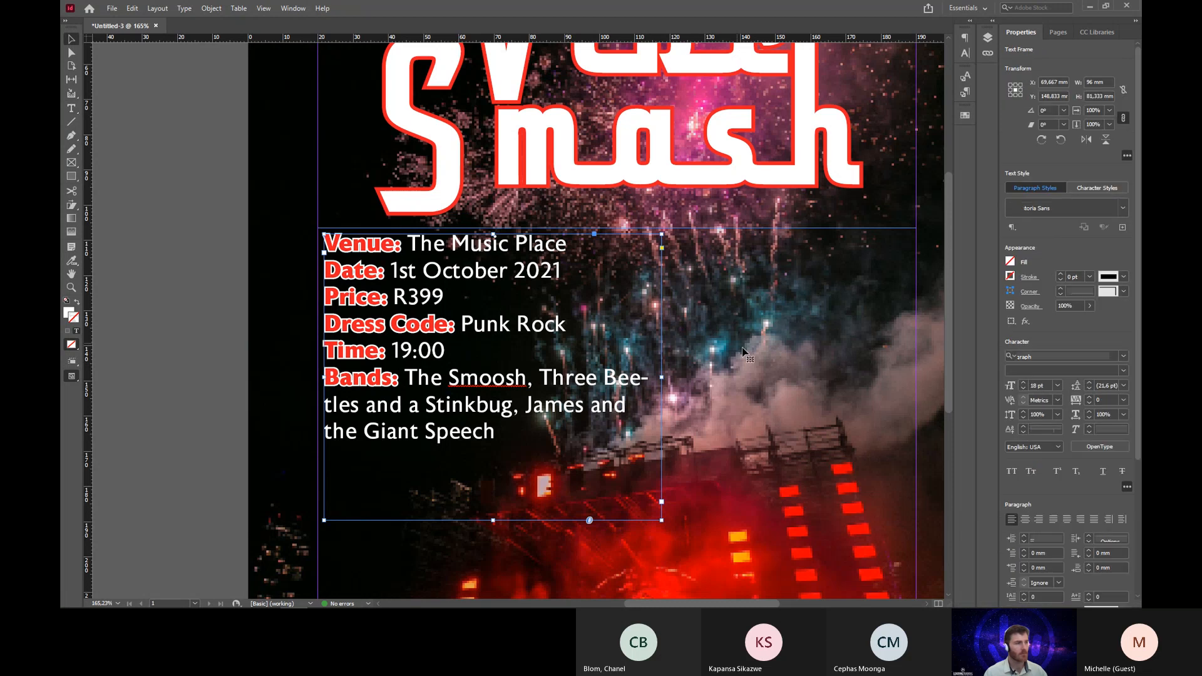
left_click(742, 351)
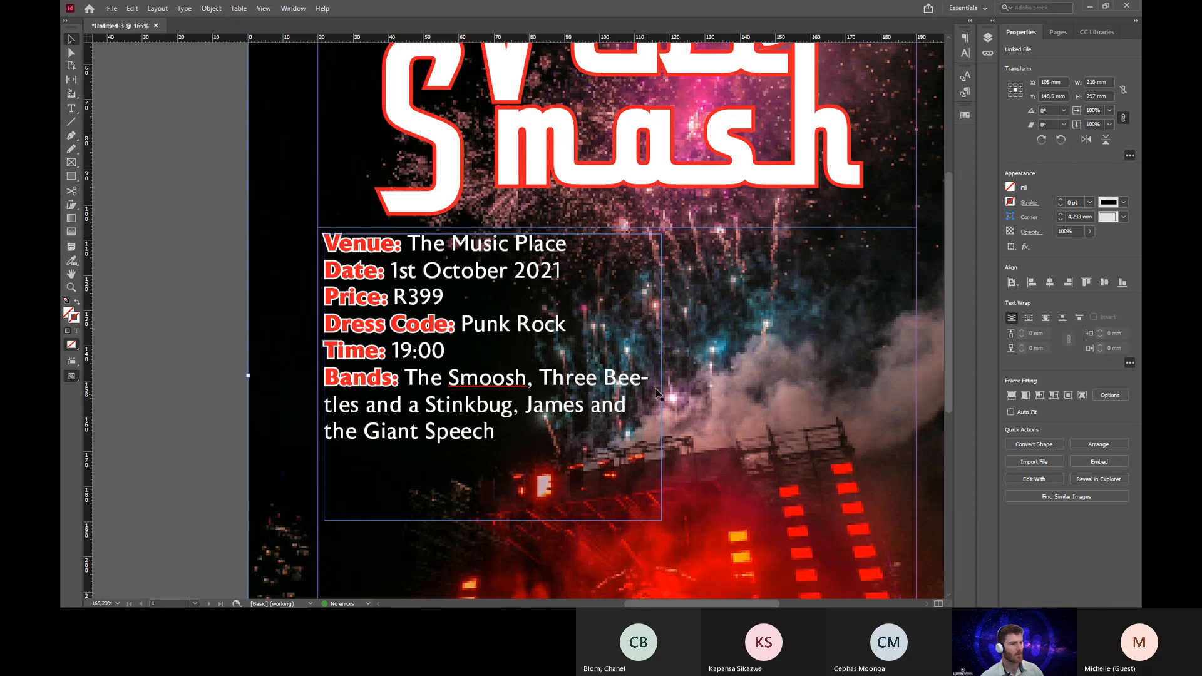
left_click(651, 437)
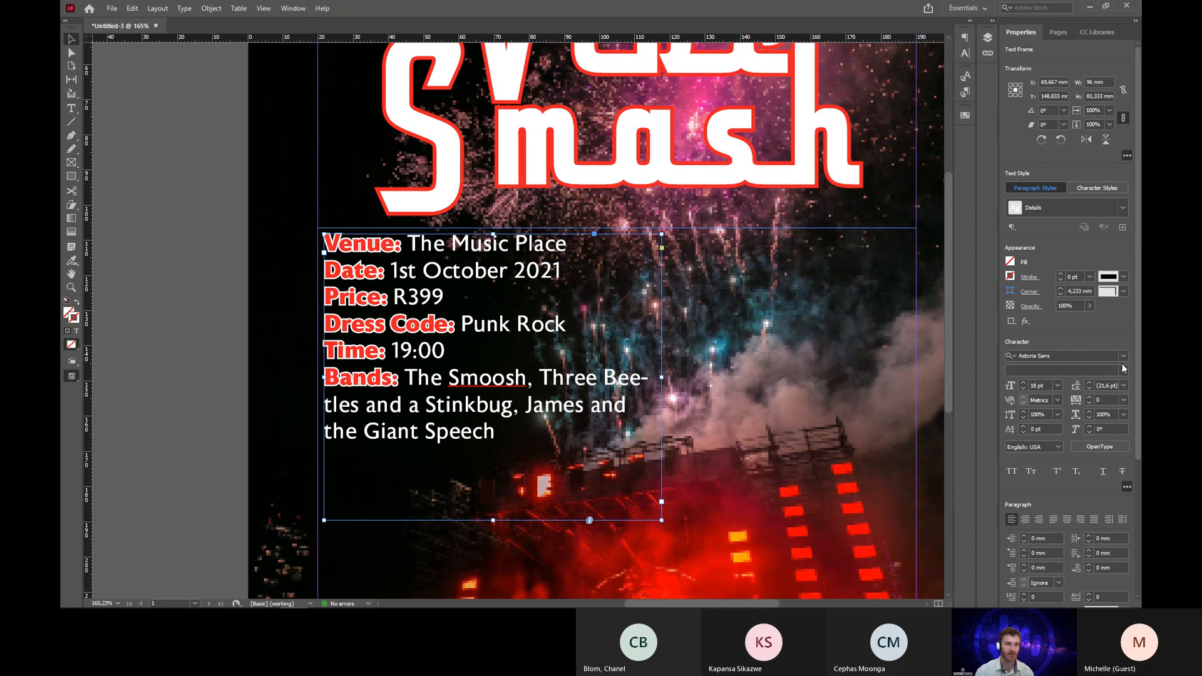
scroll(1135, 384, "down", 5)
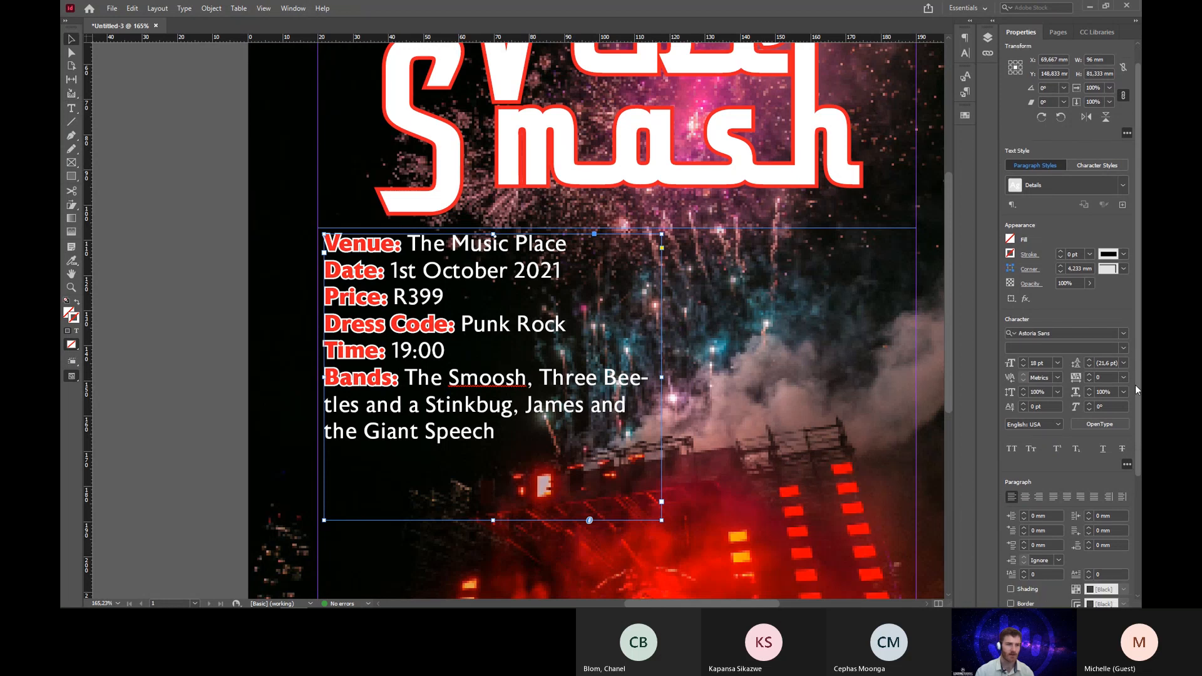
scroll(1015, 343, "down", 2)
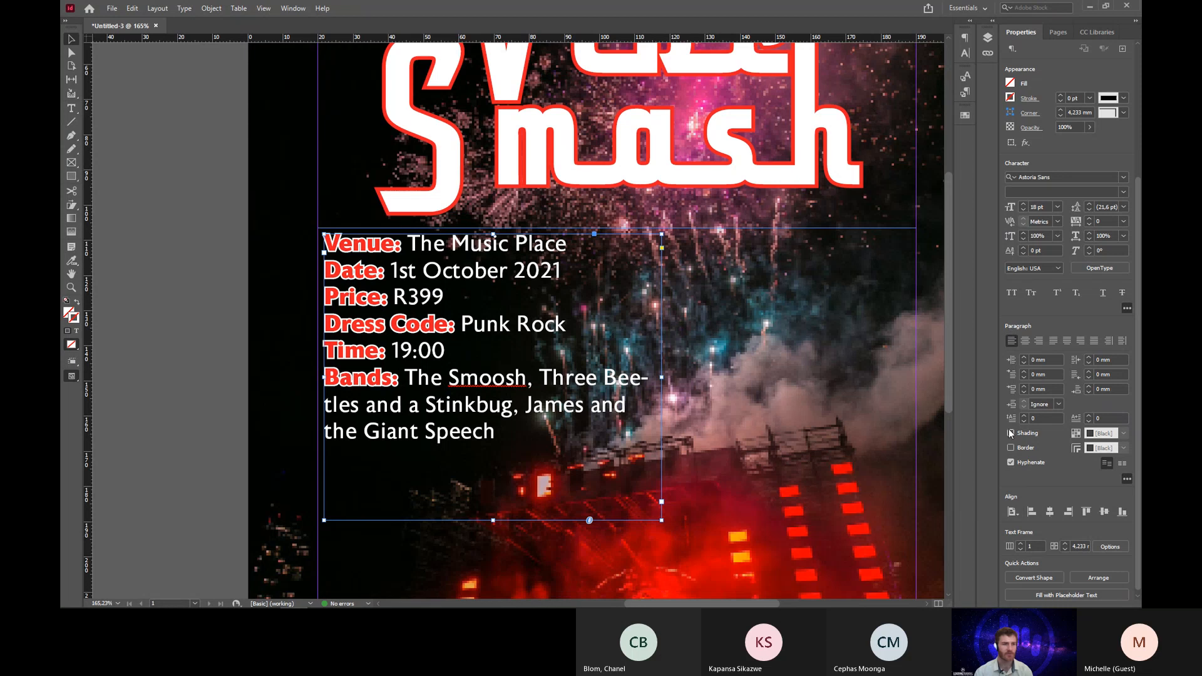
left_click(1011, 462)
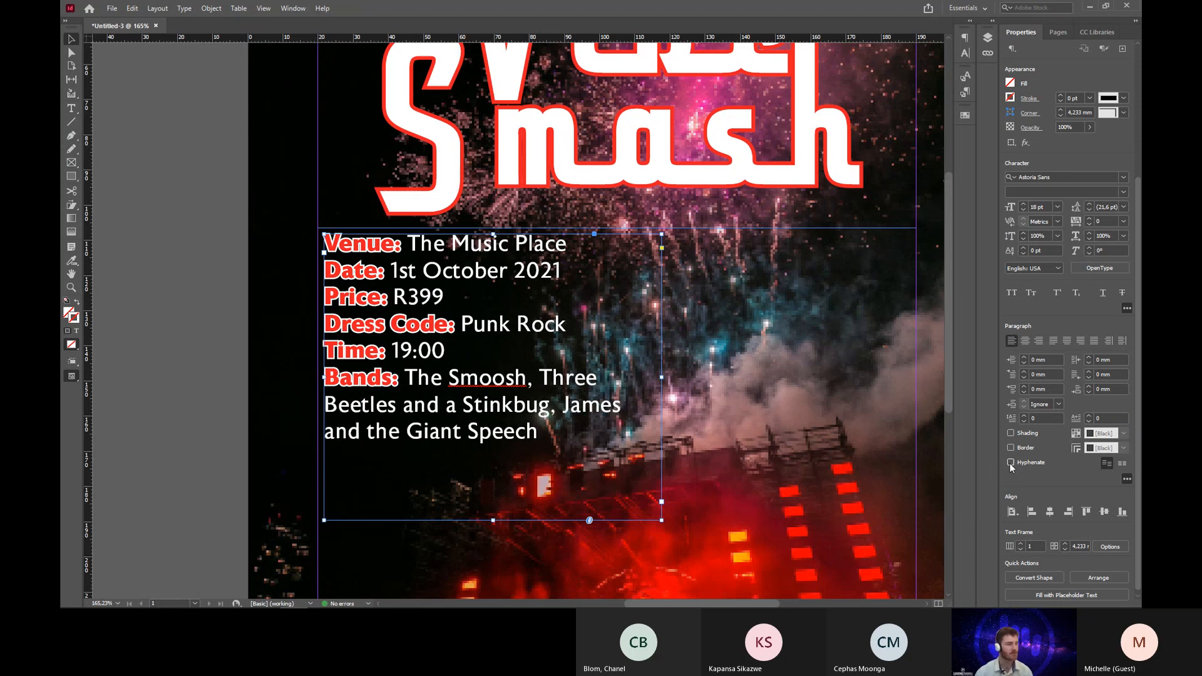
left_click(754, 432)
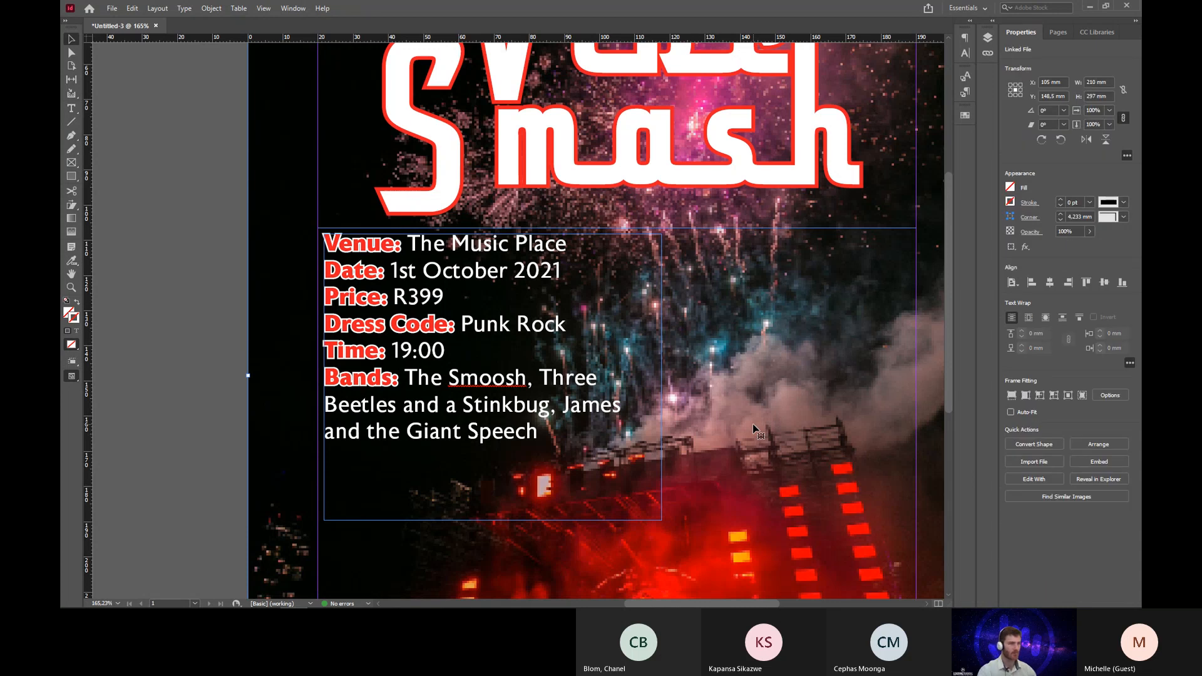
Fit the page in view and try to bring back the poster title by undoing and redoing recent edits.
key("ctrl+0")
left_click(752, 423)
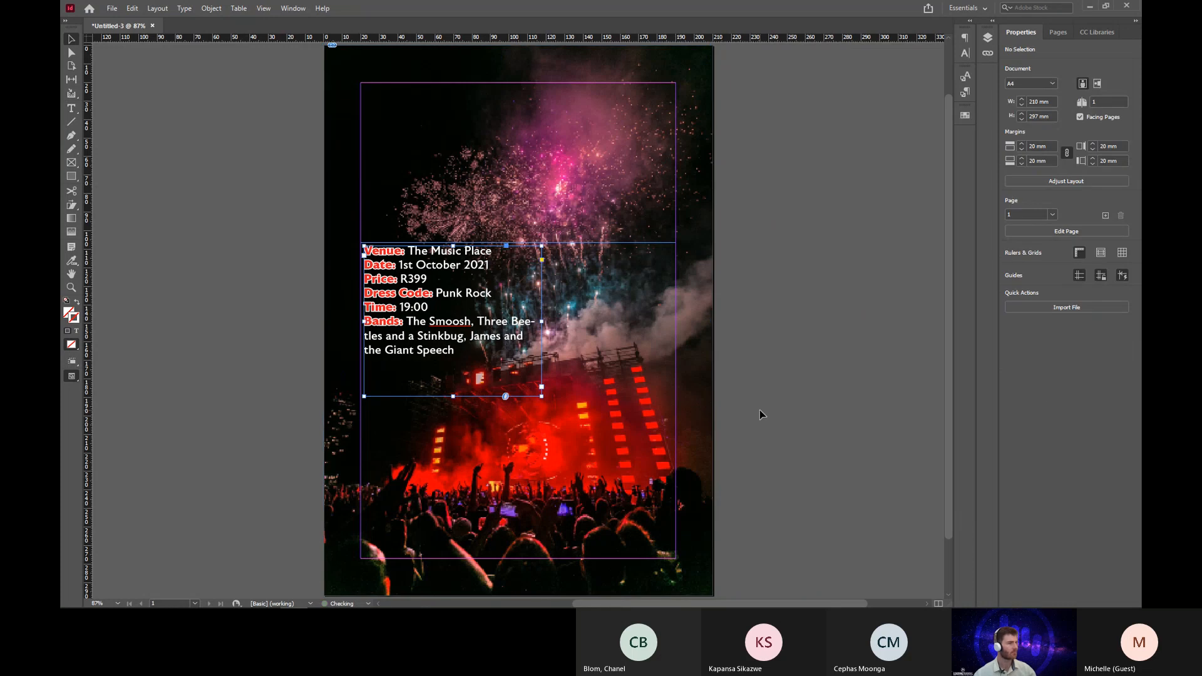
key("ctrl+z")
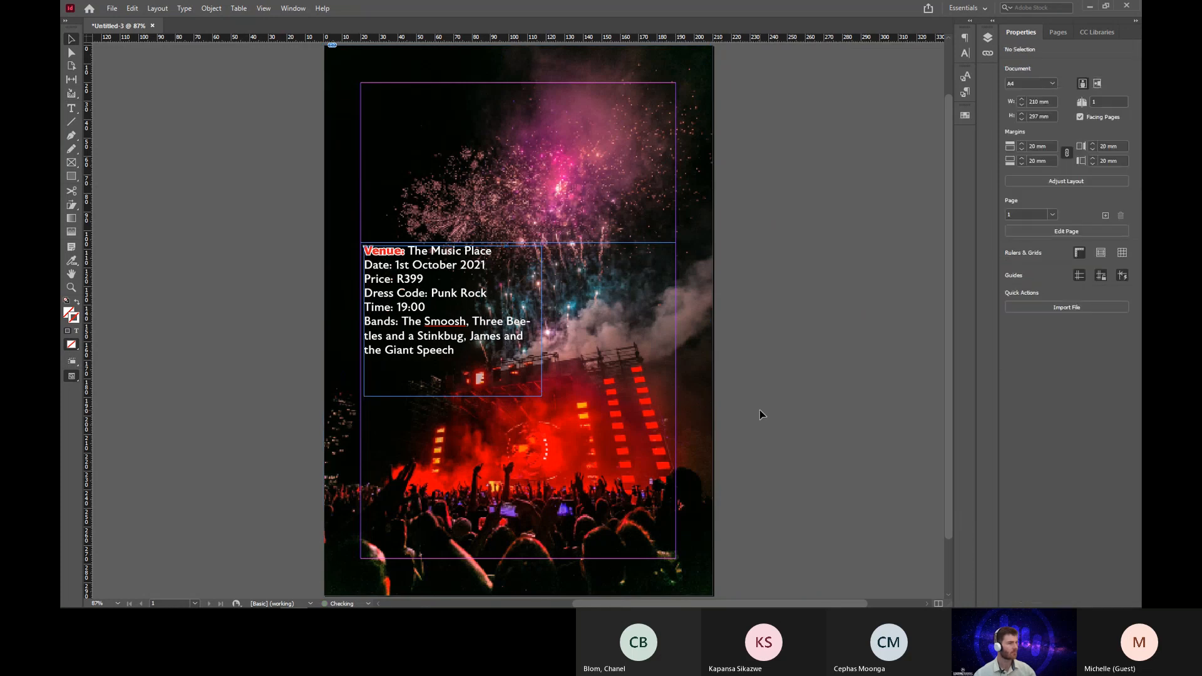
key("ctrl+shift+z")
key("ctrl+z")
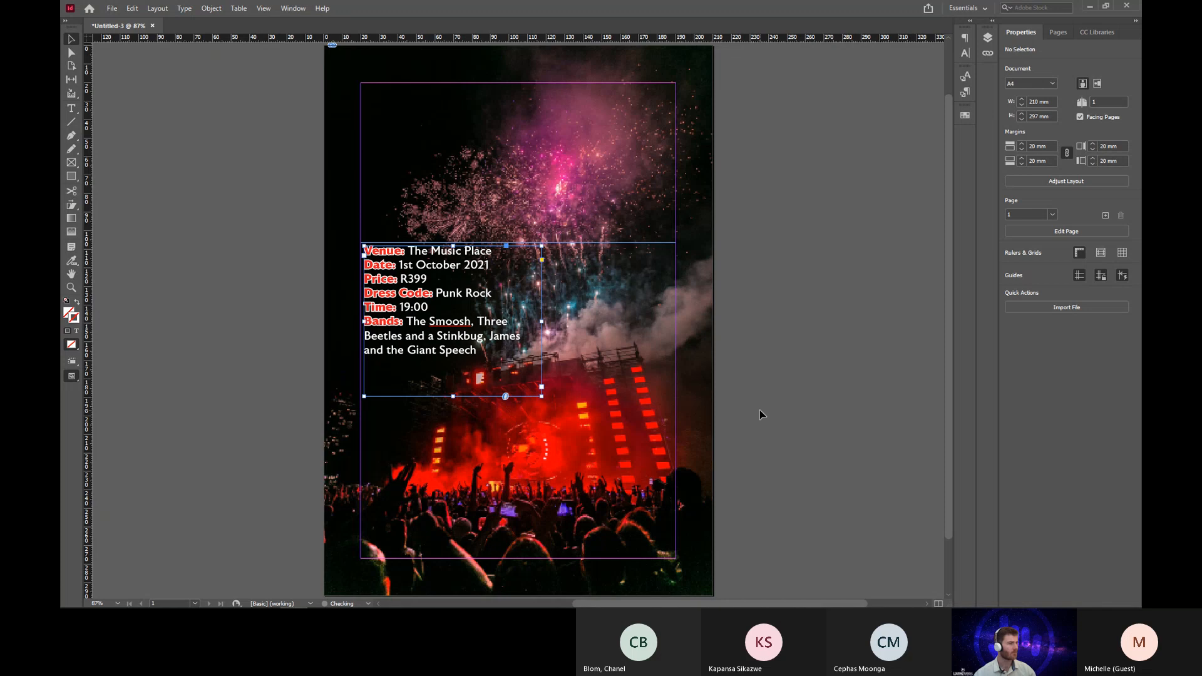
Inspect the title's text frame above the event details.
left_click(522, 214)
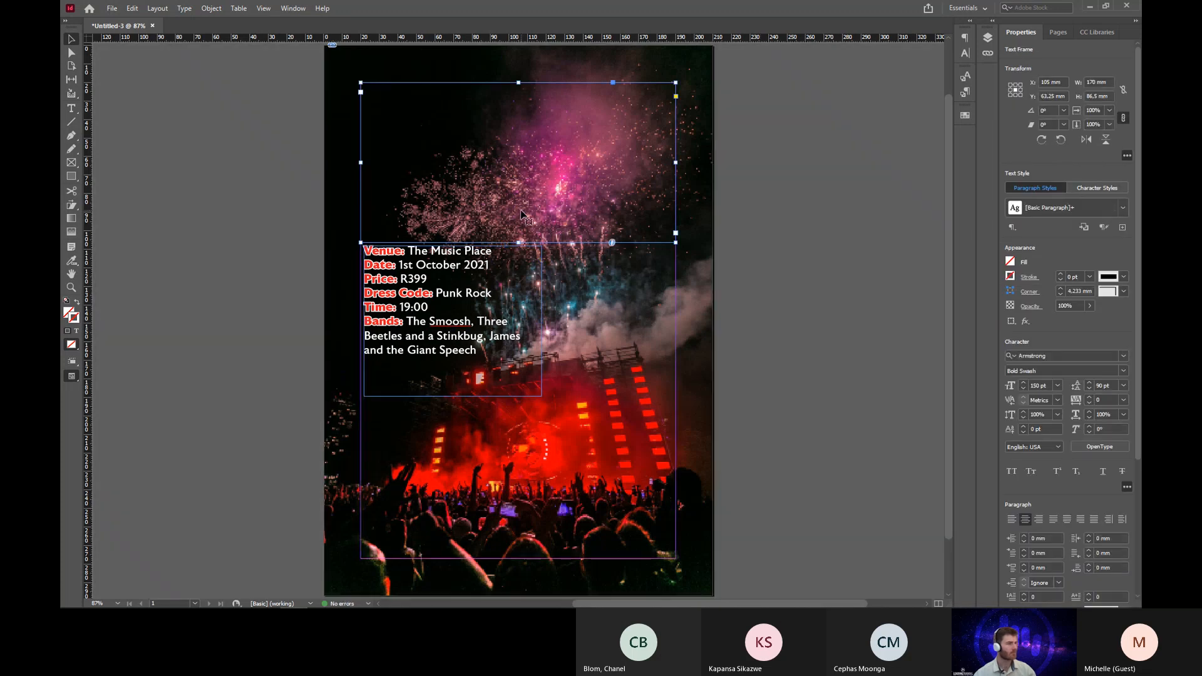
left_click(791, 201)
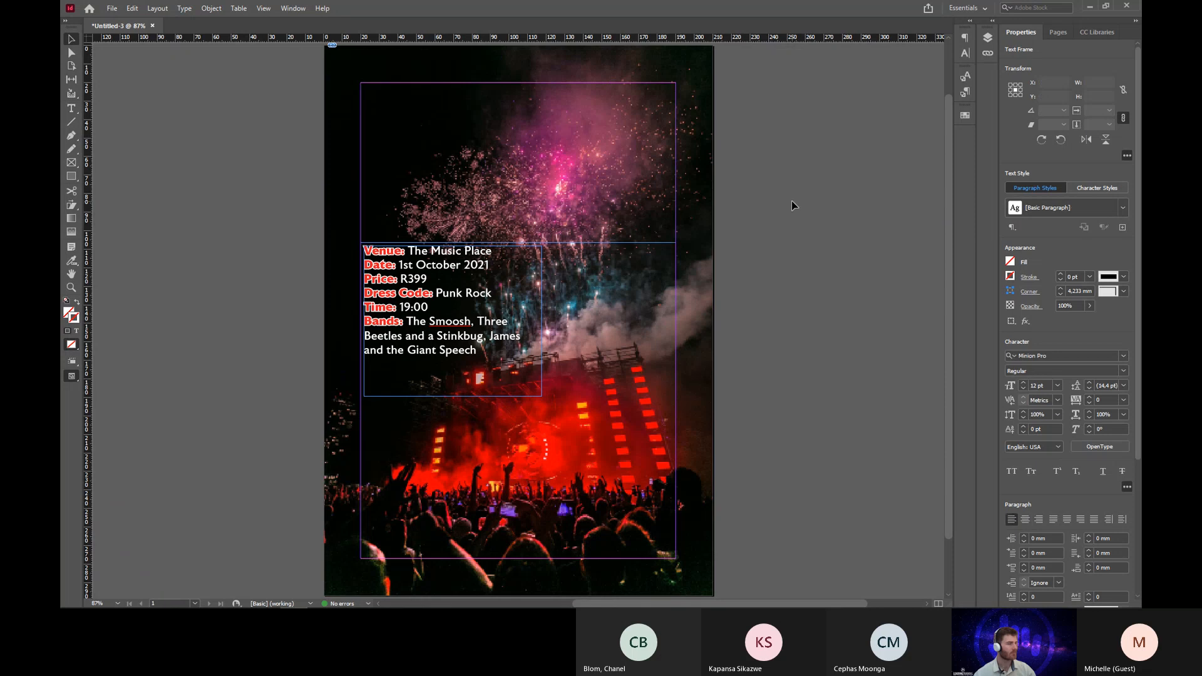
left_click(506, 136)
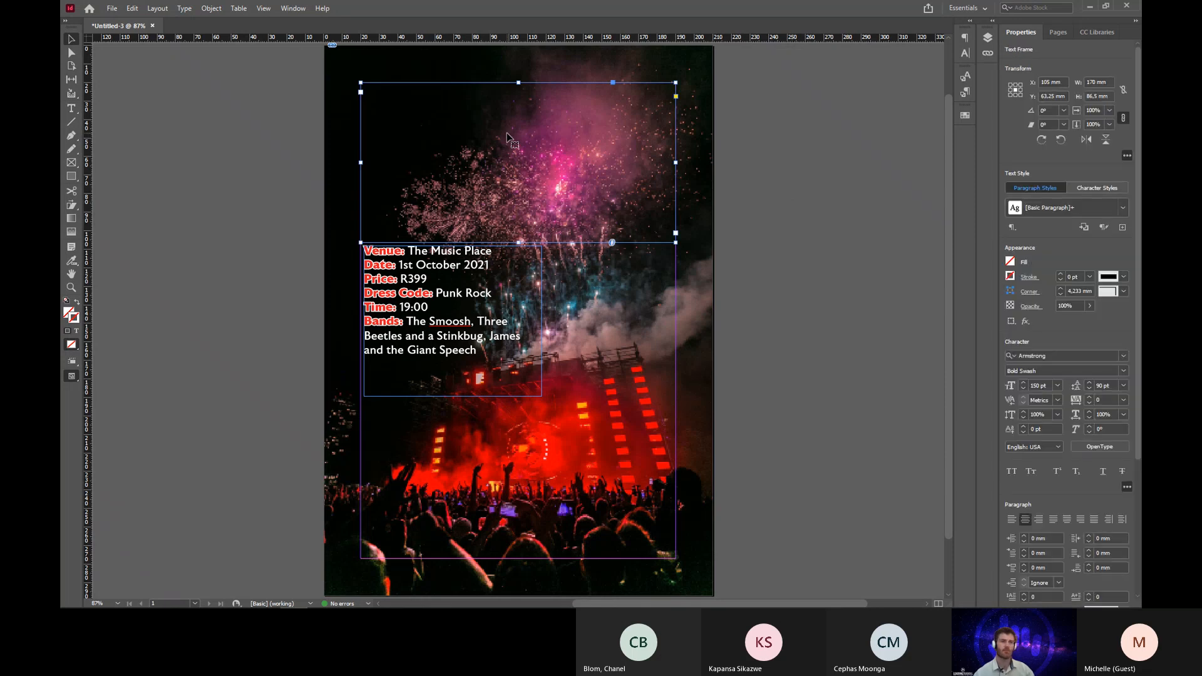
Try to recover the title by repeatedly undoing and redoing the nested style and hyphenation changes to the details list.
key("ctrl+z")
key("ctrl+z")
key("ctrl+z")
key("ctrl+z")
key("ctrl+z")
key("ctrl+shift+z")
key("ctrl+shift+z")
key("ctrl+shift+z")
key("ctrl+shift+z")
key("ctrl+shift+z")
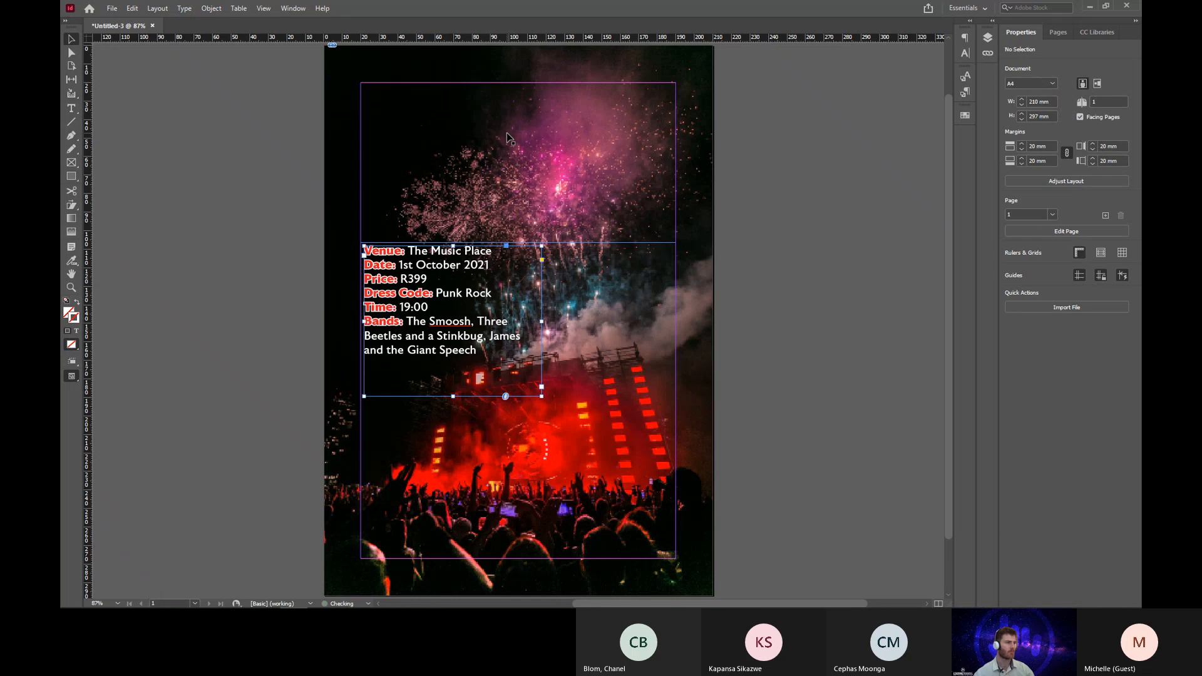
key("ctrl+z")
key("ctrl+z")
key("ctrl+z")
key("ctrl+z")
key("ctrl+z")
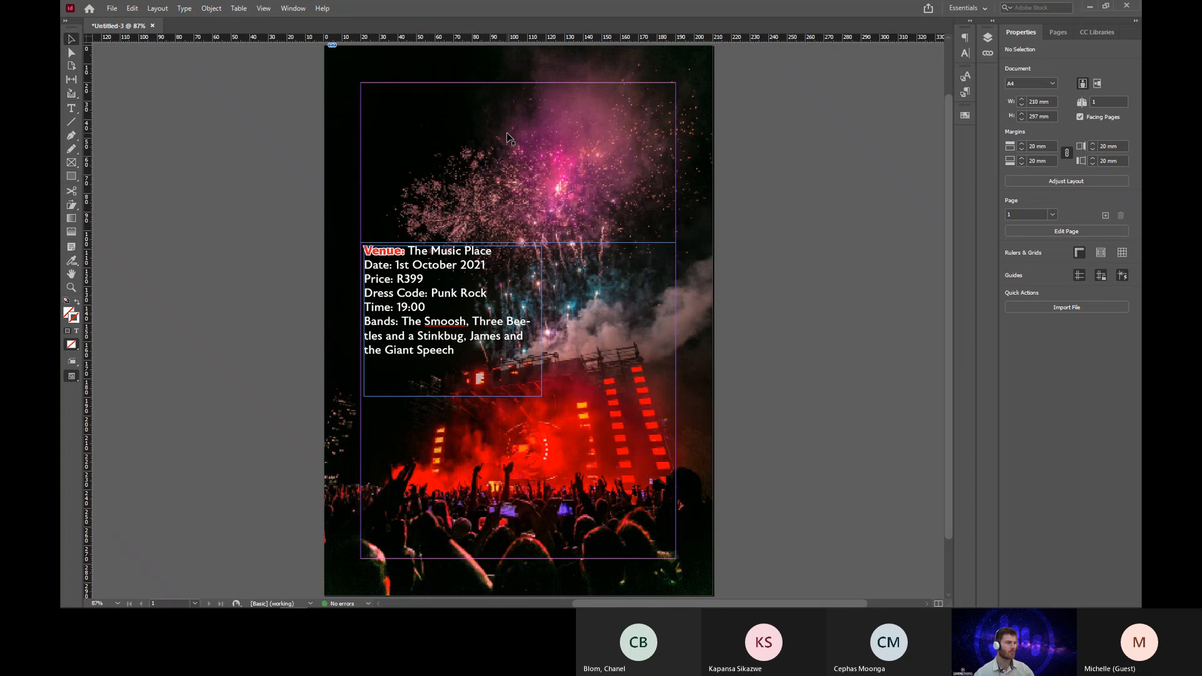
key("ctrl+shift+z")
key("ctrl+shift+z")
key("ctrl+shift+z")
key("ctrl+shift+z")
key("ctrl+shift+z")
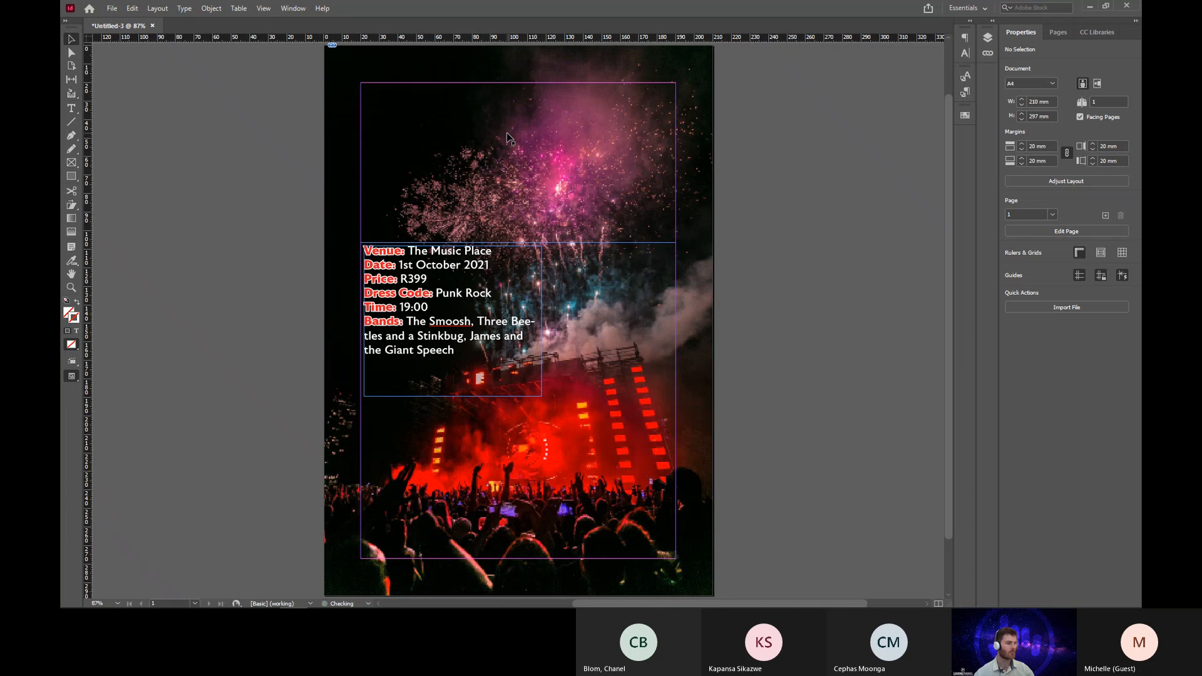
key("ctrl+shift+z")
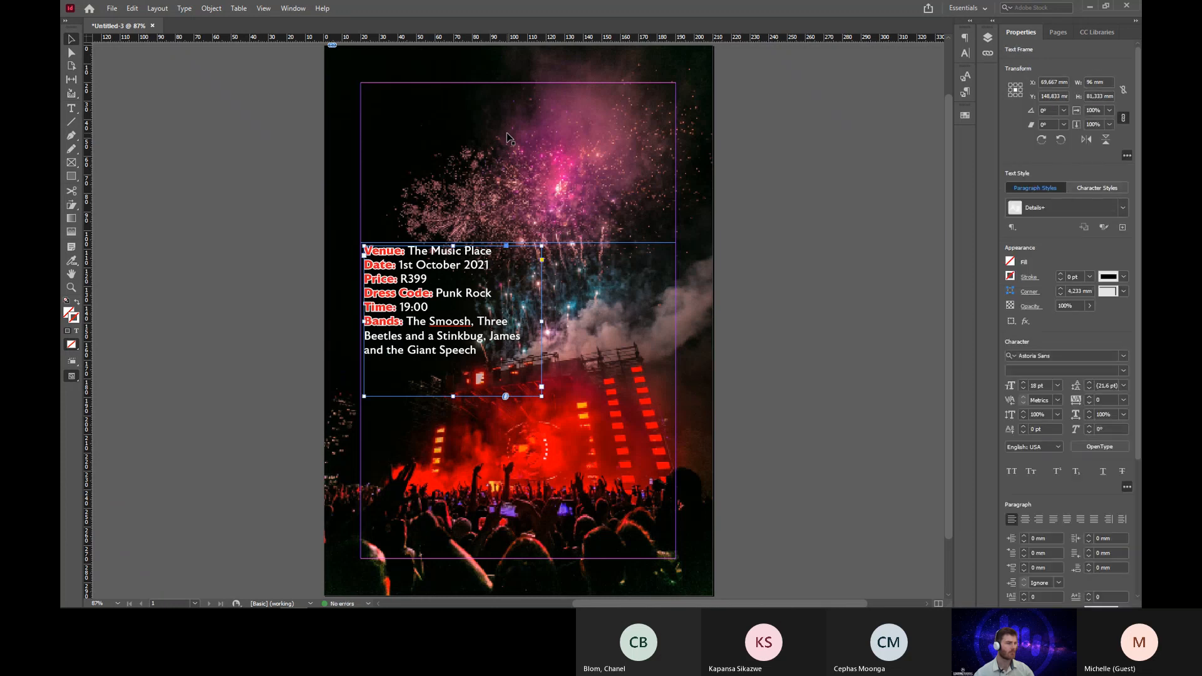
Shorten the title's text frame to 84.5 mm high and try a dark red Colorful_Theme swatch as its fill.
left_click(586, 166)
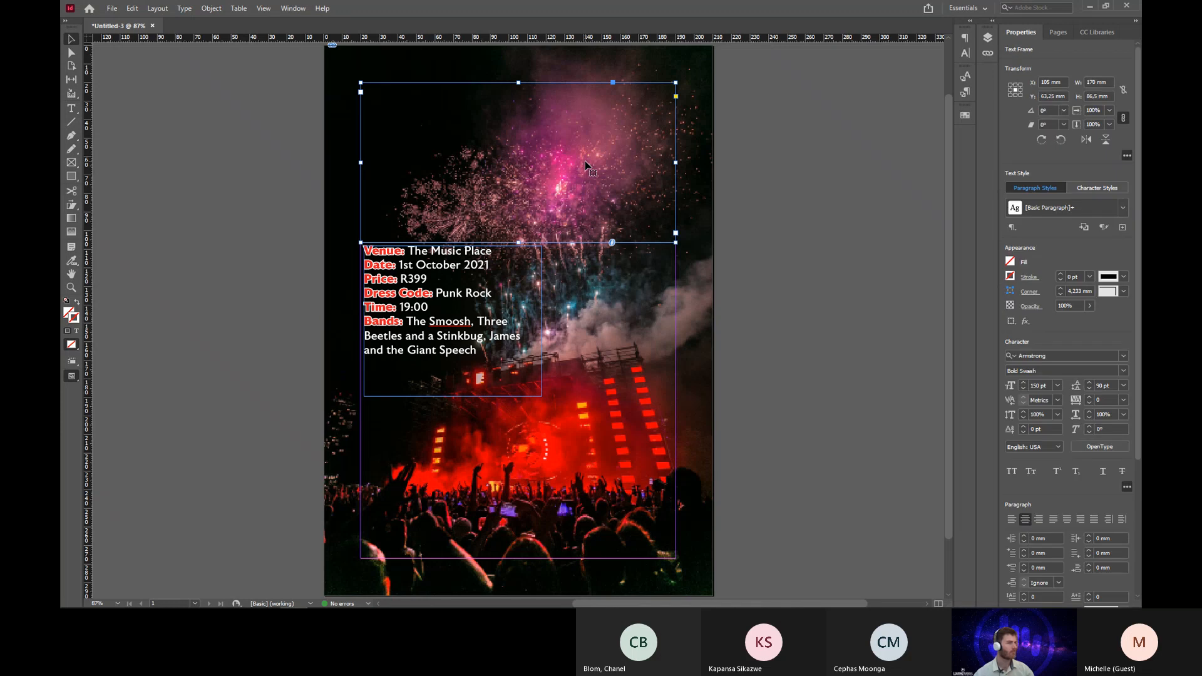
mouse_move(518, 242)
left_mouse_down()
mouse_move(519, 276)
mouse_move(518, 239)
left_mouse_up()
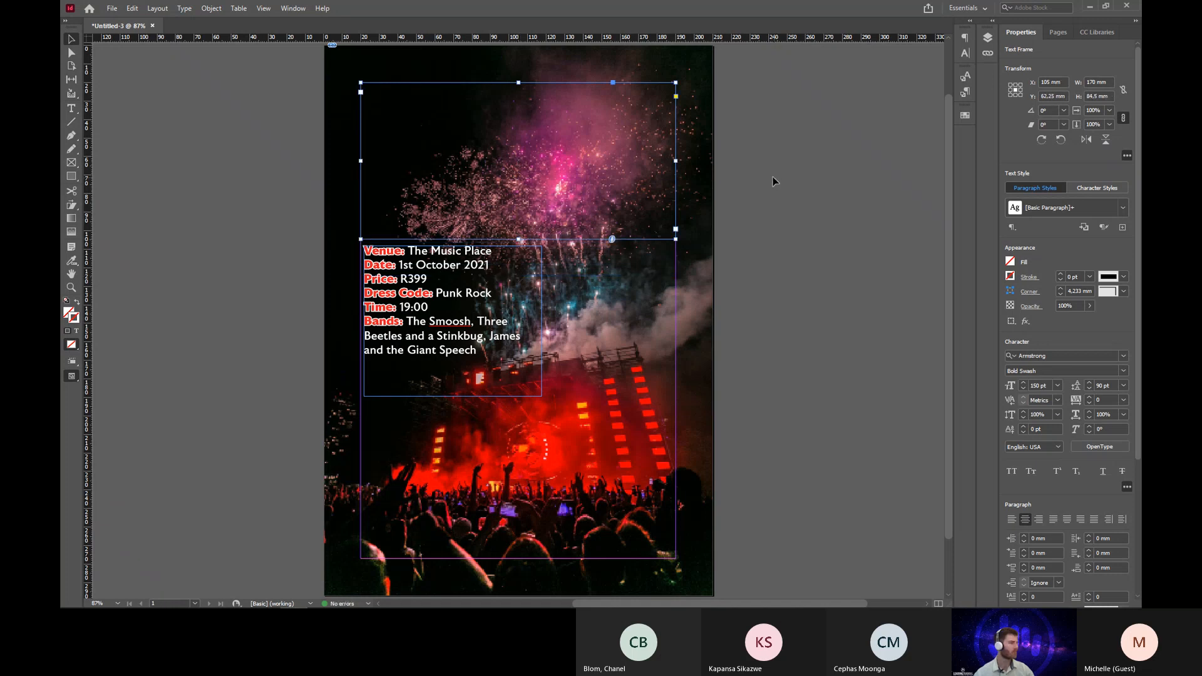
left_click(1009, 264)
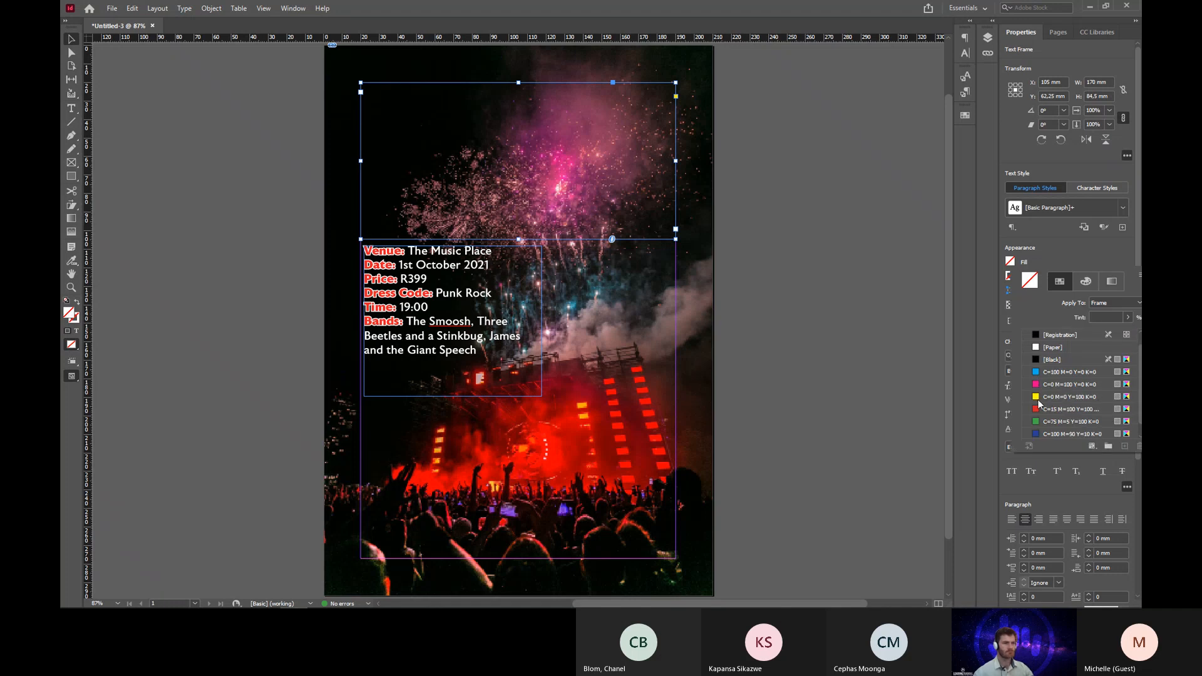
scroll(1039, 404, "down", 1)
left_click(1027, 434)
scroll(1044, 412, "down", 4)
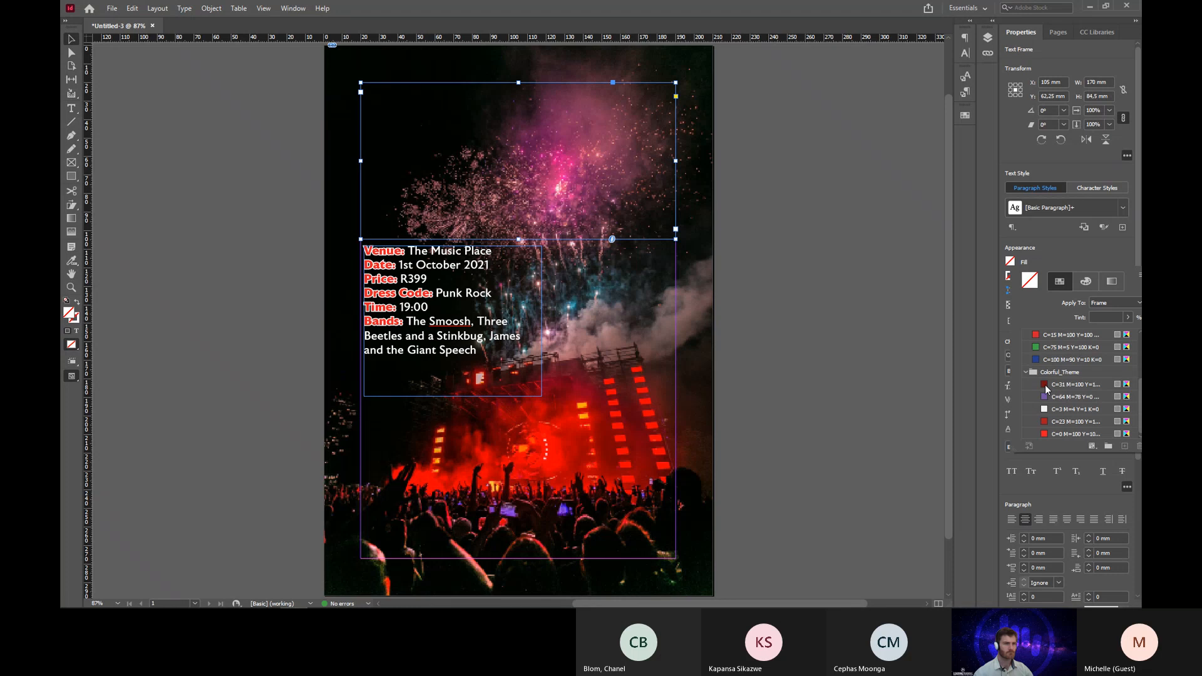
left_click(1047, 387)
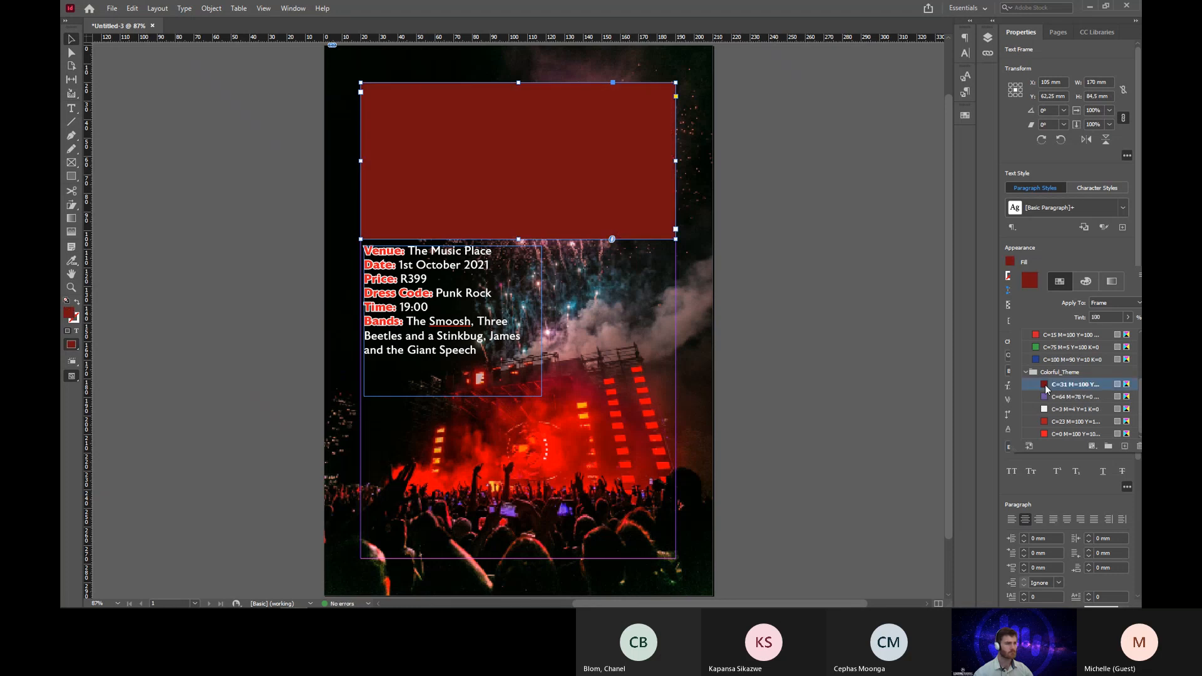
key("Escape")
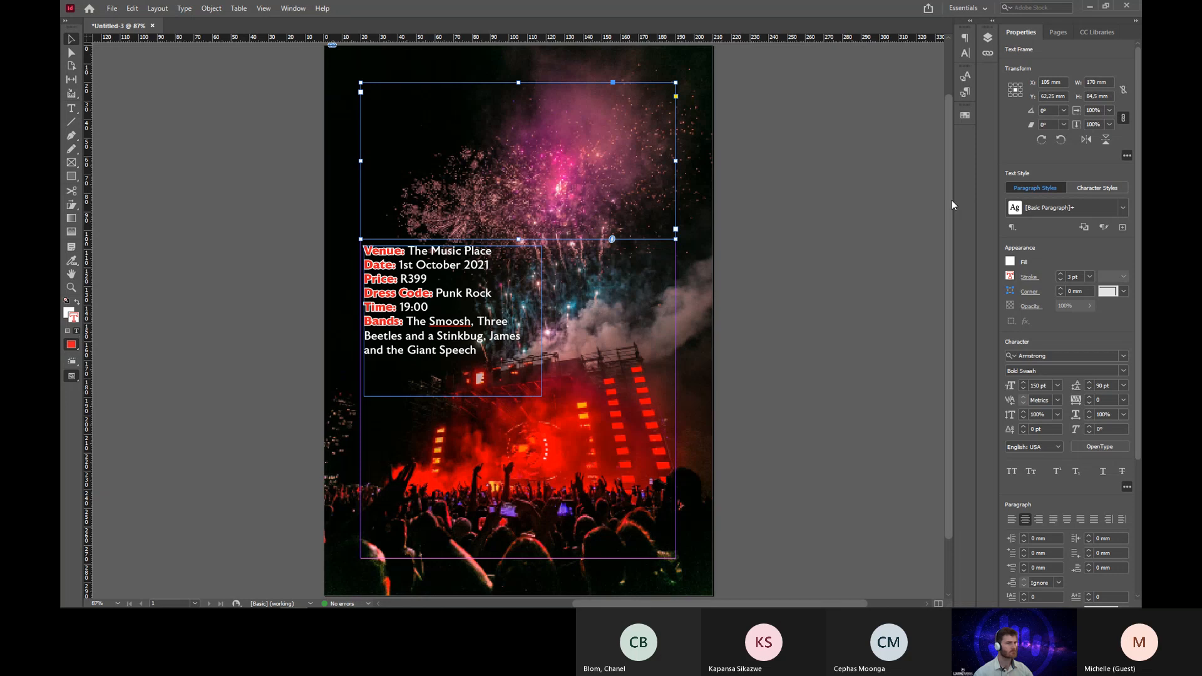
Check whether the poster title's text still exists by selecting all text in its frame.
double_click(452, 186)
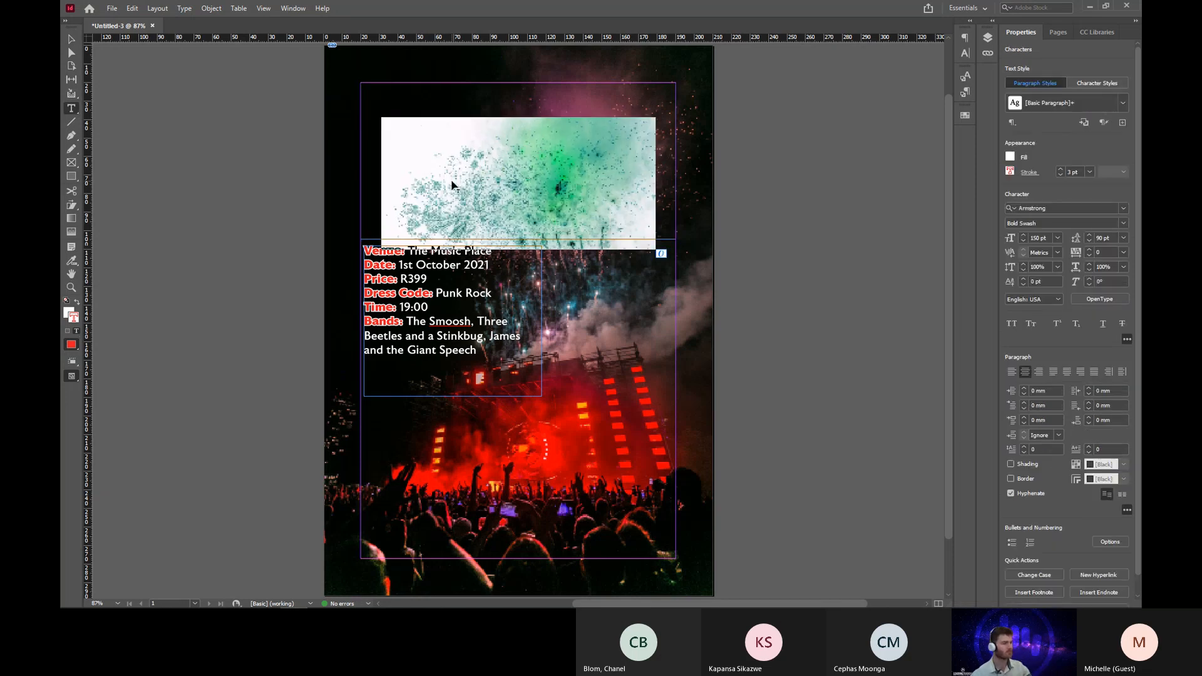
key("ctrl+a")
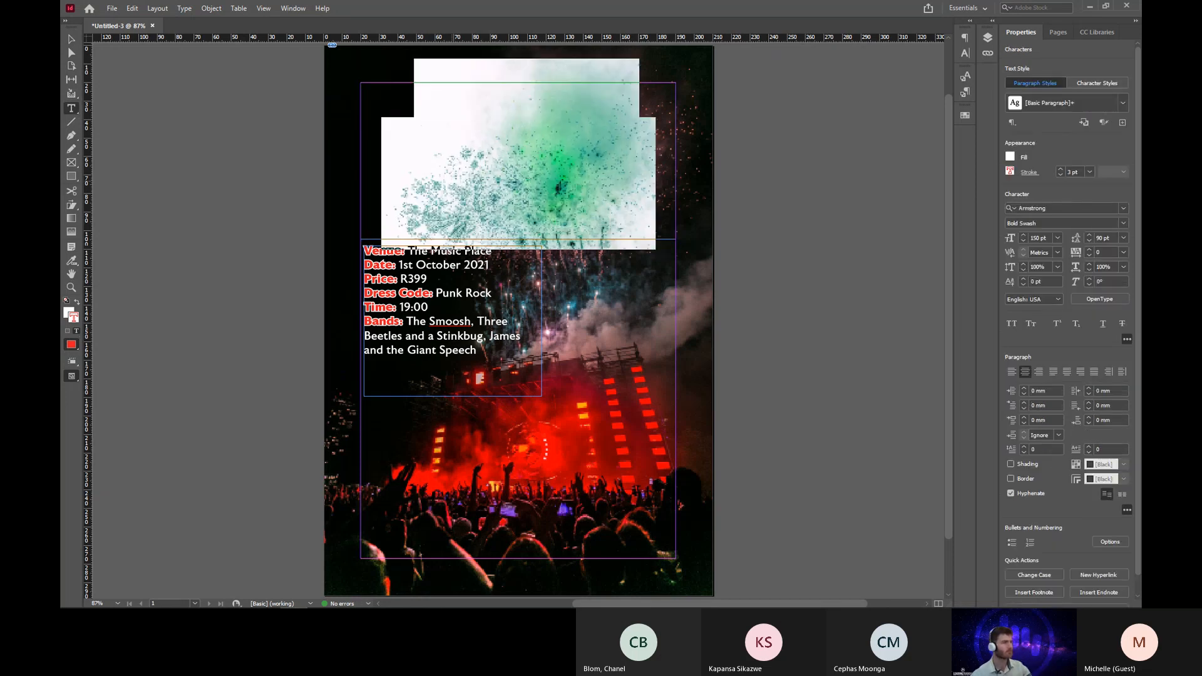
left_click(71, 39)
left_click(306, 148)
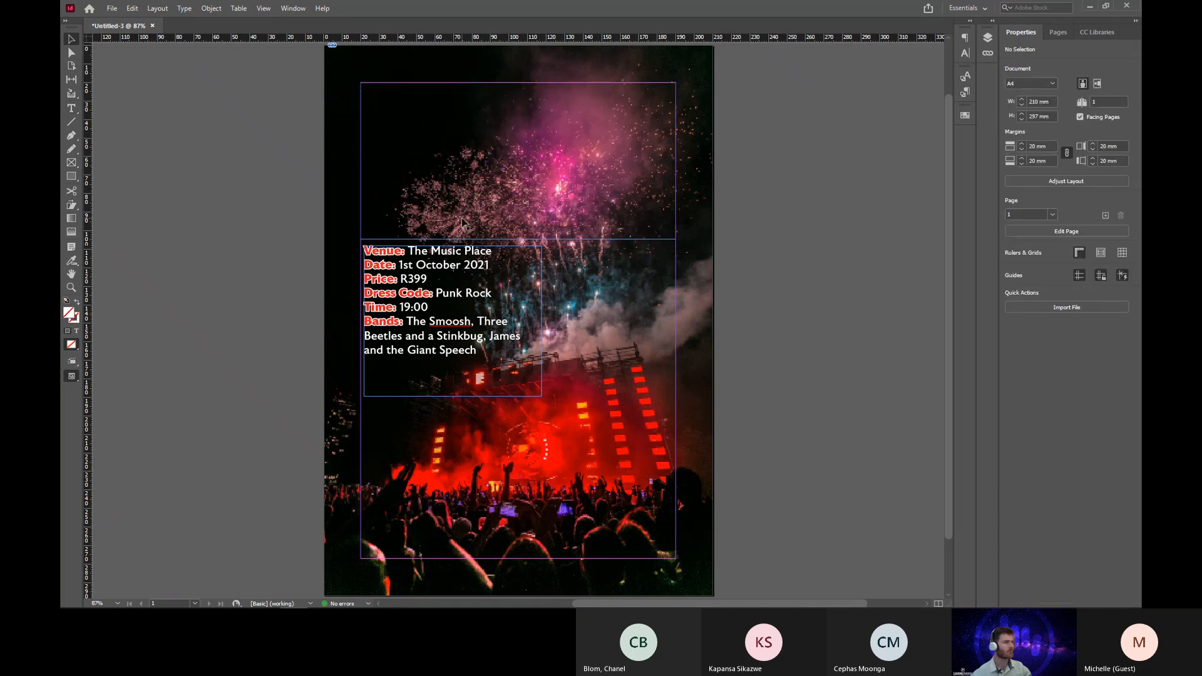
Select all of the title text and reduce its font size to 142 pt.
left_click(498, 221, "ctrl")
left_click(519, 279, "ctrl")
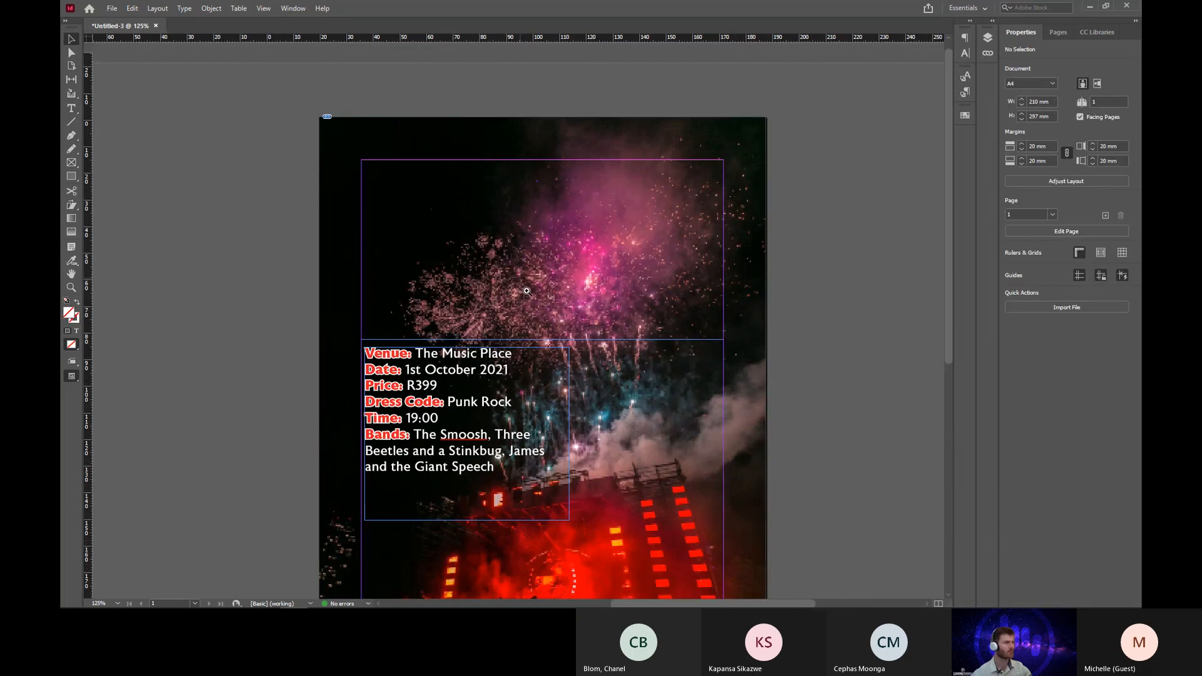
left_click(527, 290, "ctrl")
key("t")
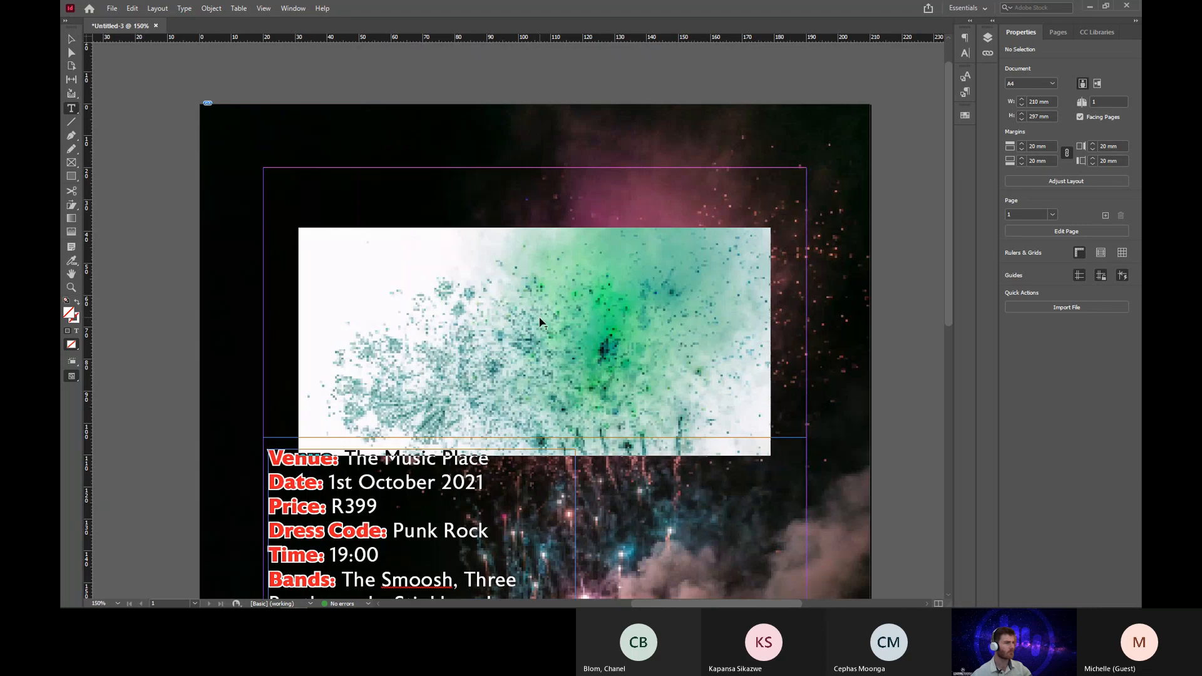
key("ctrl+a")
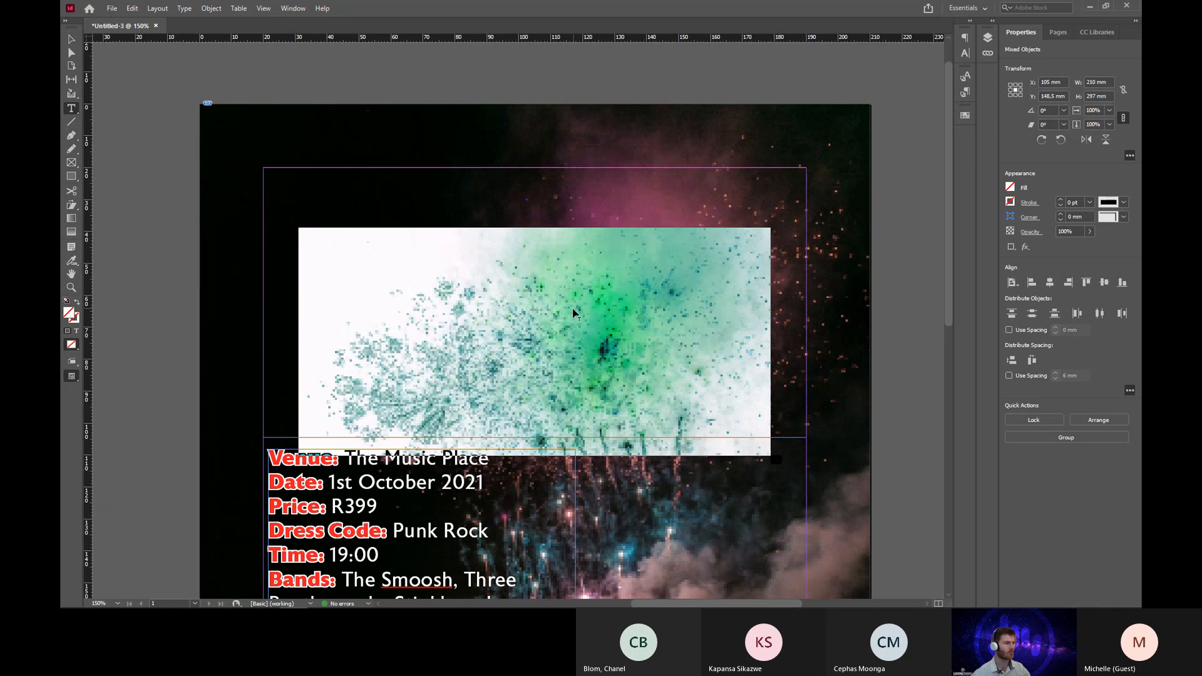
key("ctrl+a")
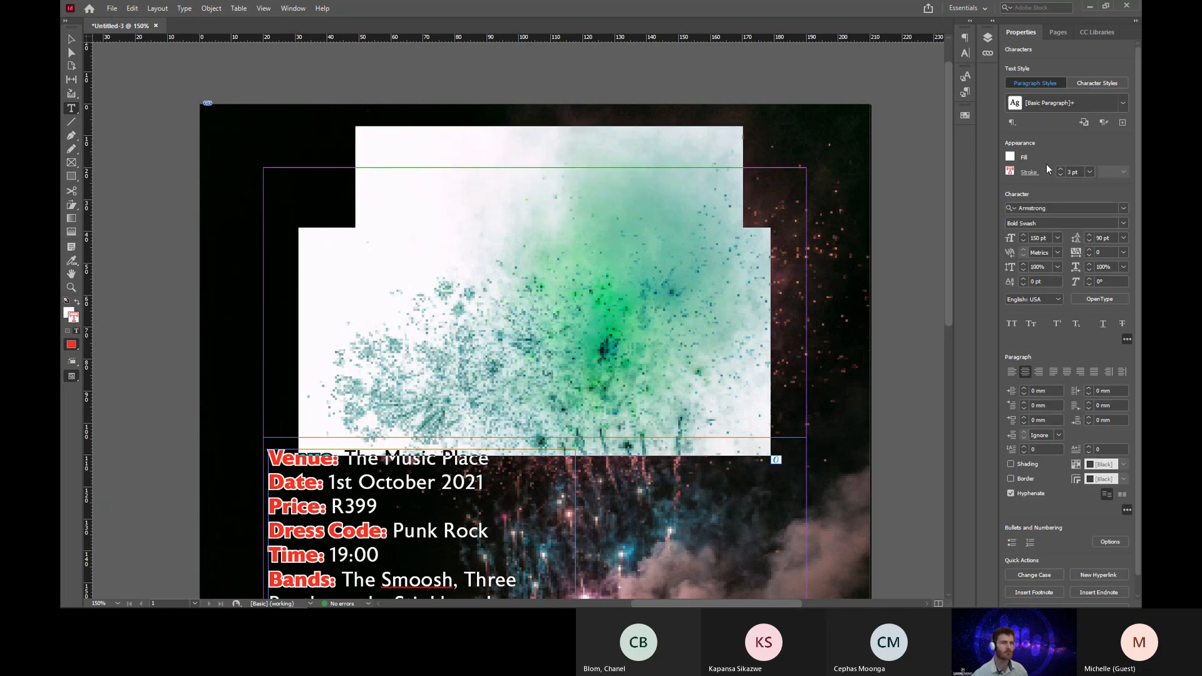
left_click(1022, 241)
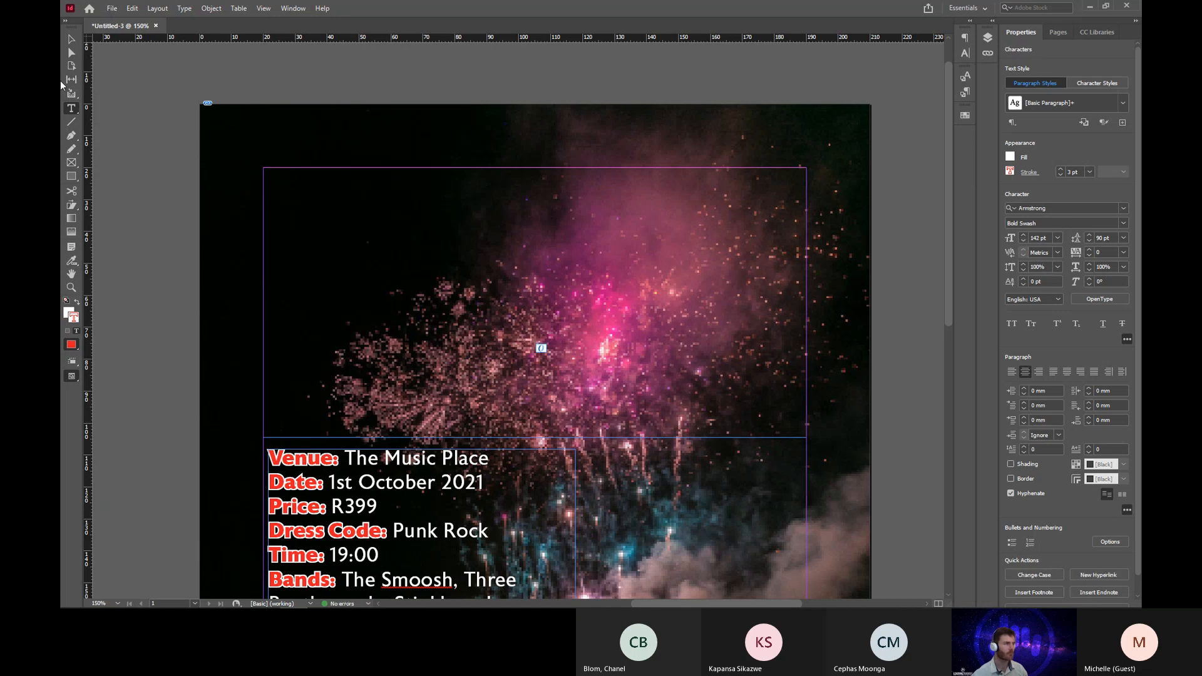
key("Escape")
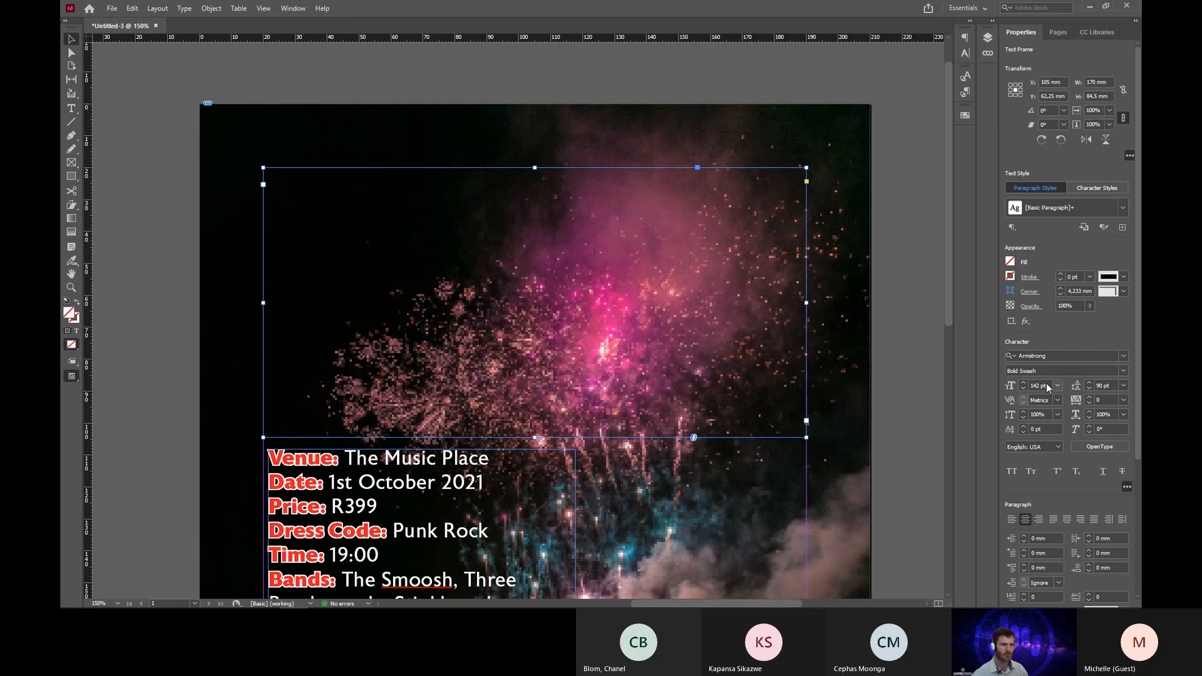
Reduce the title's font size to 138 pt from its frame and check its text fill and stroke.
left_click(1022, 389)
left_click(1023, 389)
left_click(1022, 389)
left_click(1022, 389)
left_click(77, 331)
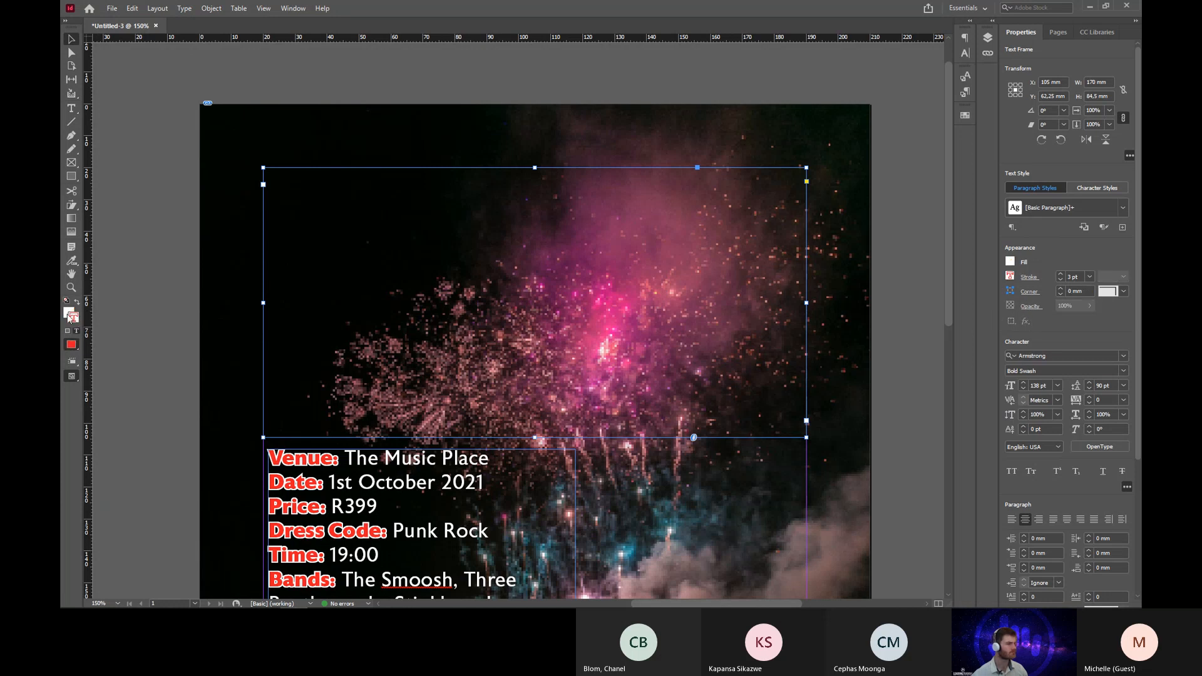
left_click(850, 327)
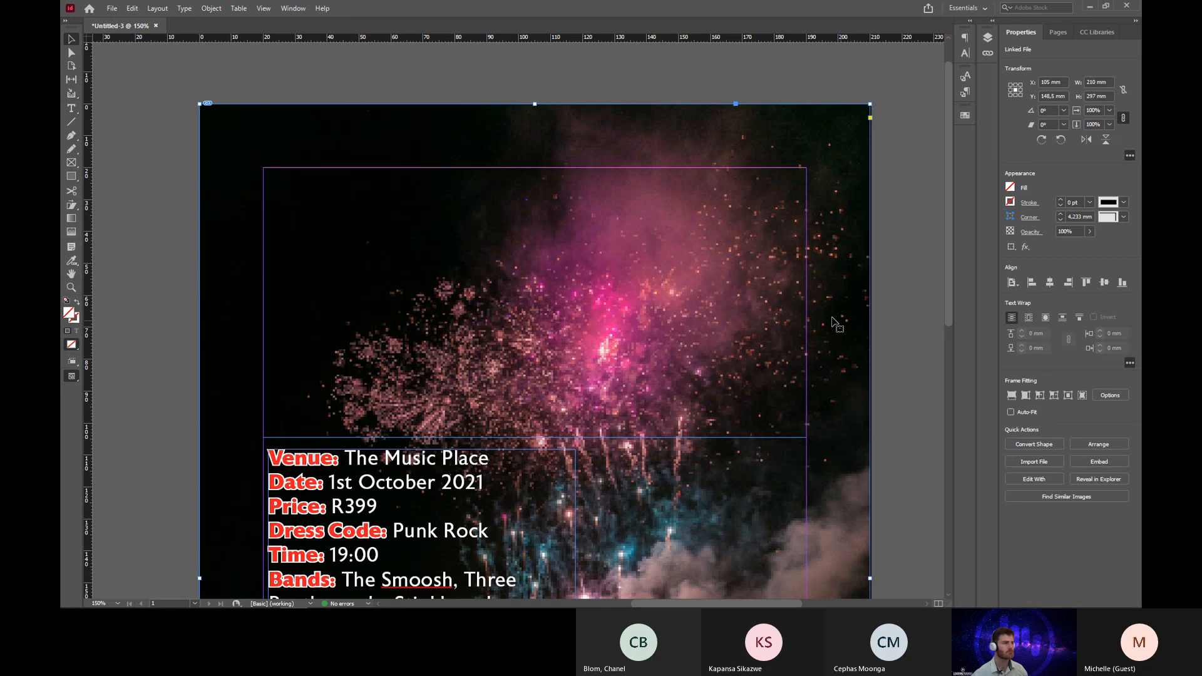
left_click(226, 76)
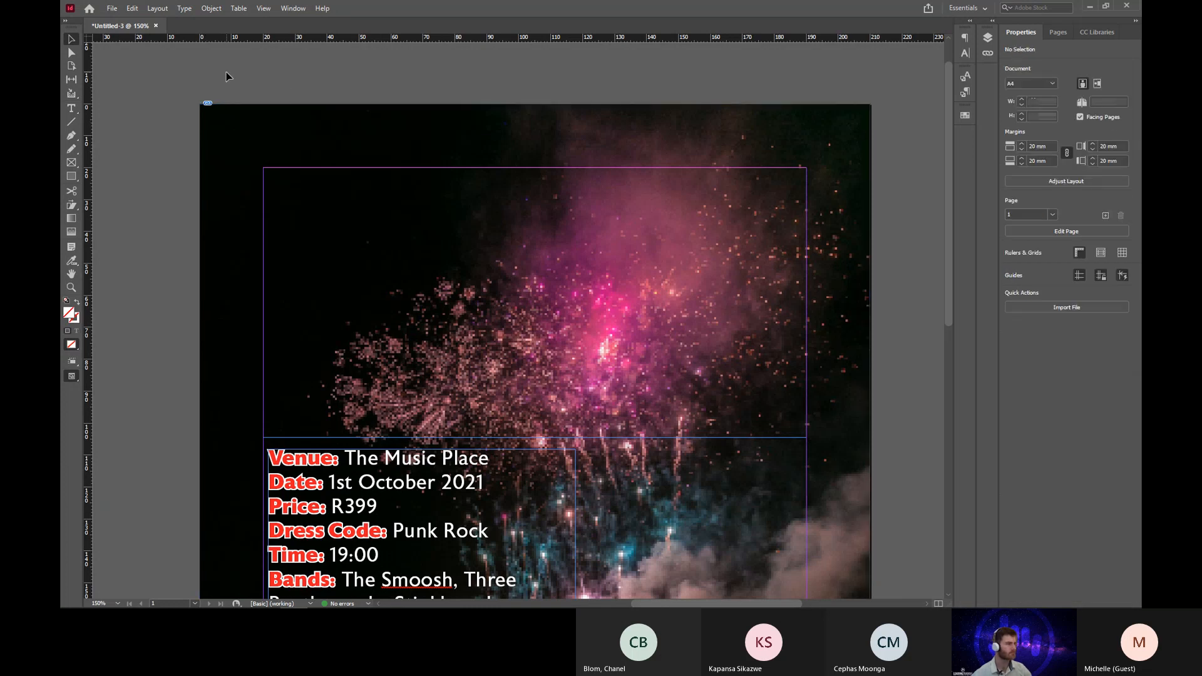
Inspect the title's text and frame again by selecting each in turn.
key("t")
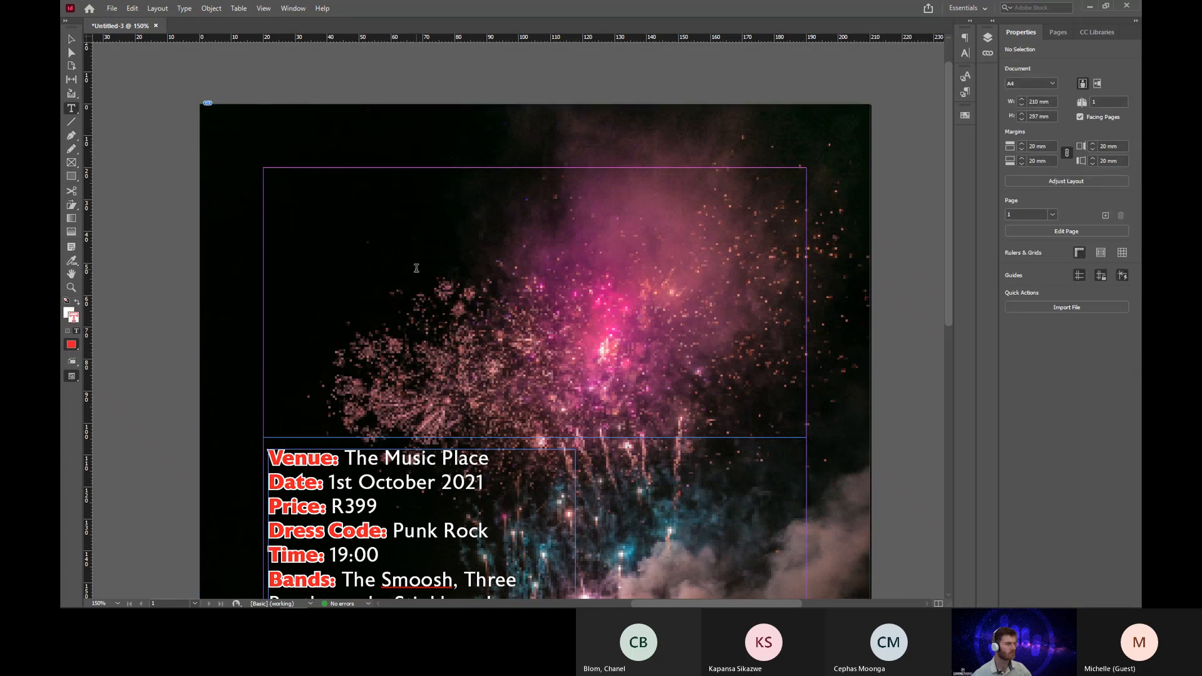
left_click(537, 343)
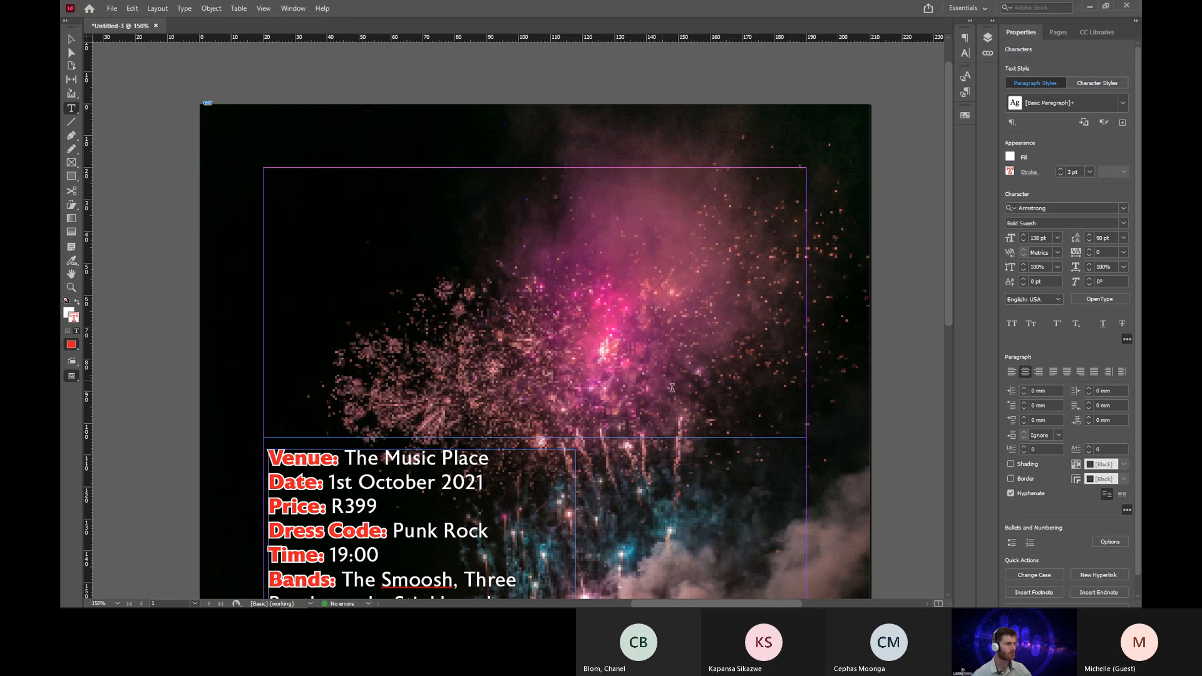
left_click(652, 366)
key("ctrl+a")
left_click(659, 411)
left_click(71, 40)
left_click(361, 218)
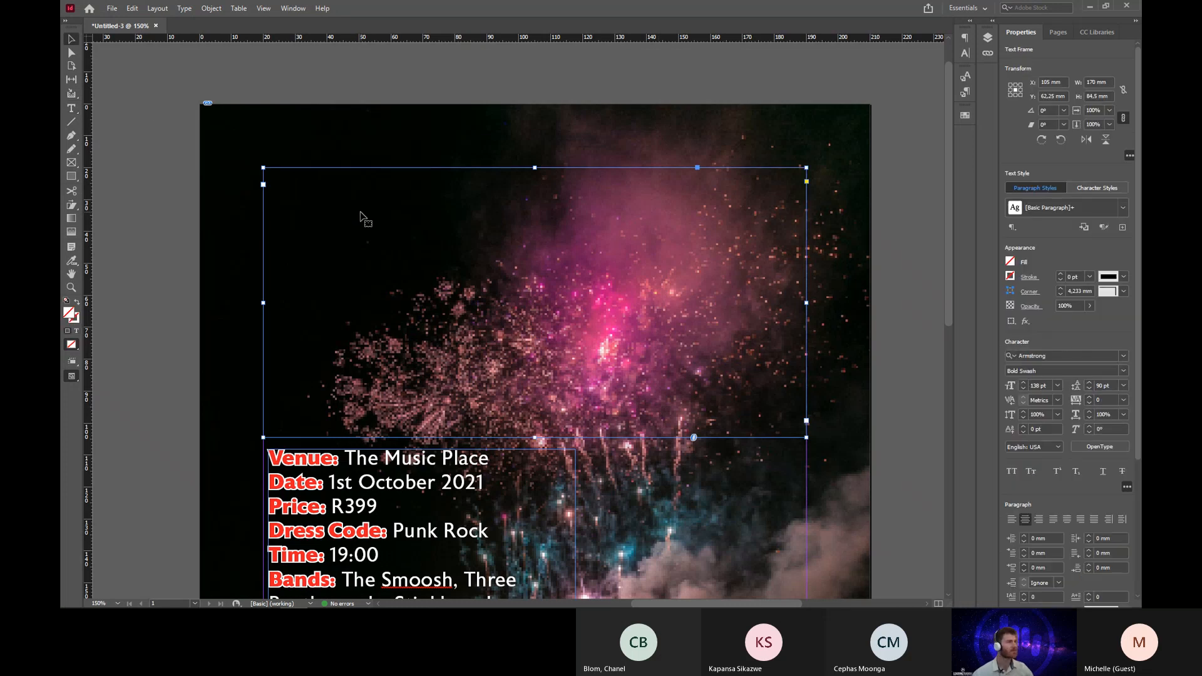
Examine the linked background image's frame and the layout of the whole page.
left_click(848, 158)
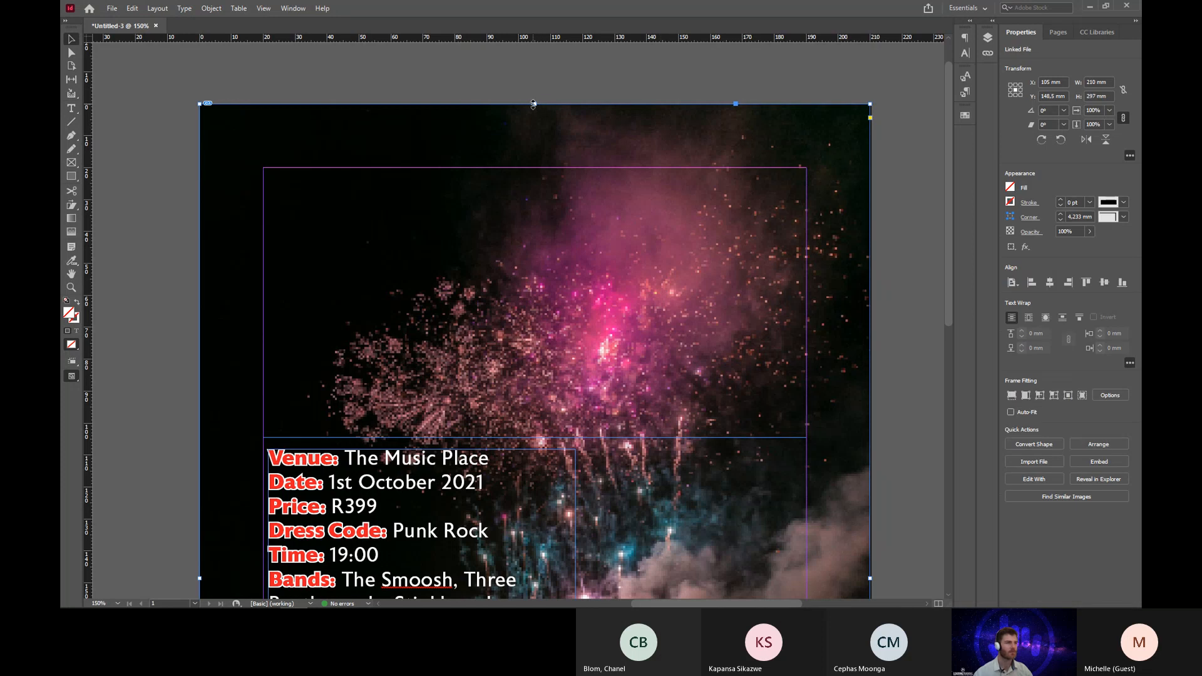
mouse_move(533, 103)
left_mouse_down()
mouse_move(537, 322)
mouse_move(557, 383)
mouse_move(519, 103)
left_mouse_up()
left_click(899, 349)
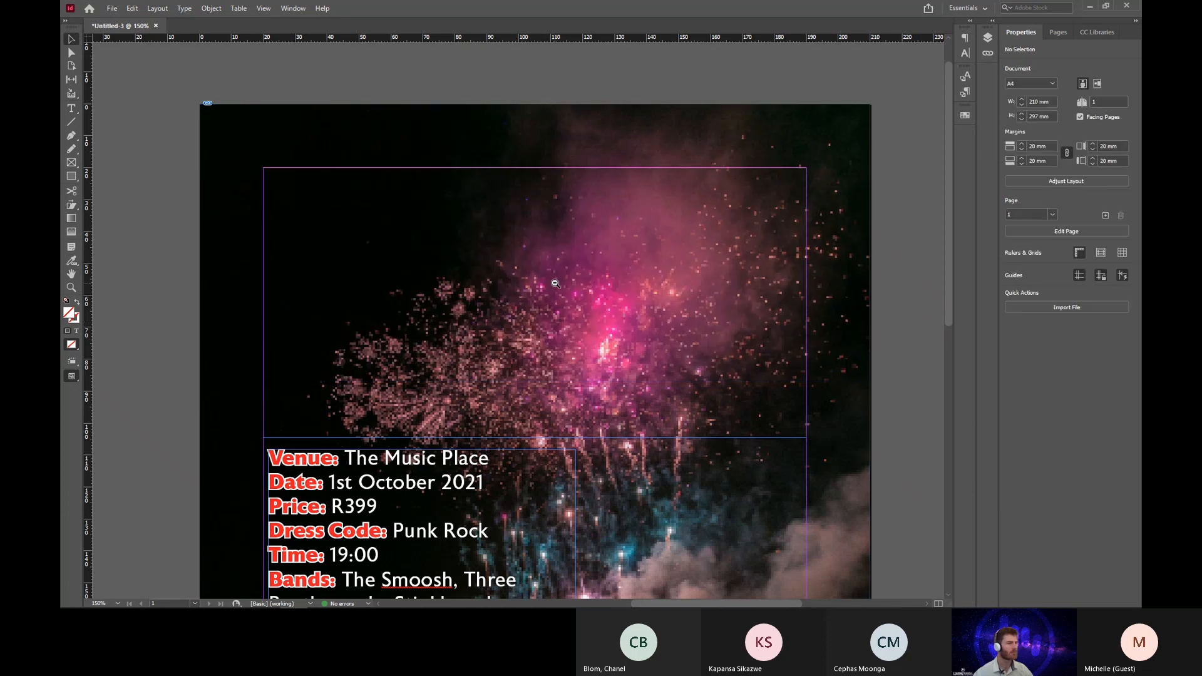
left_click(555, 283, "ctrl+alt")
left_click(555, 283, "ctrl+alt")
left_click(556, 284, "ctrl+alt")
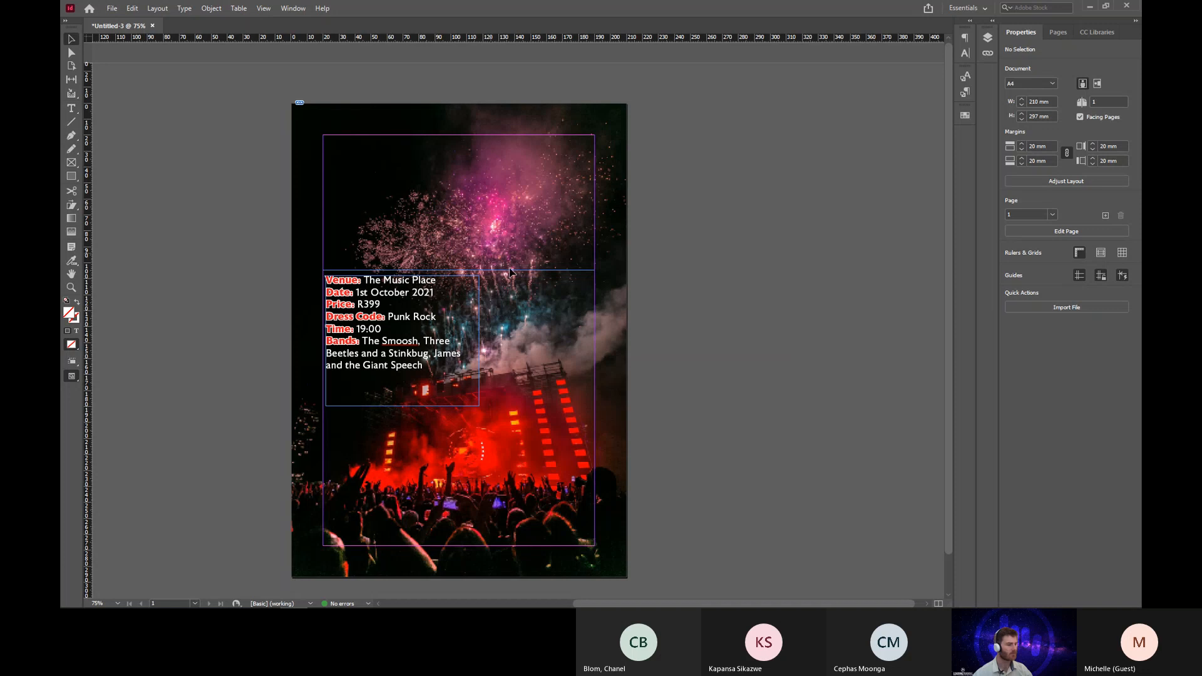
Change the title text's Armstrong font style to Regular.
key("ctrl+a")
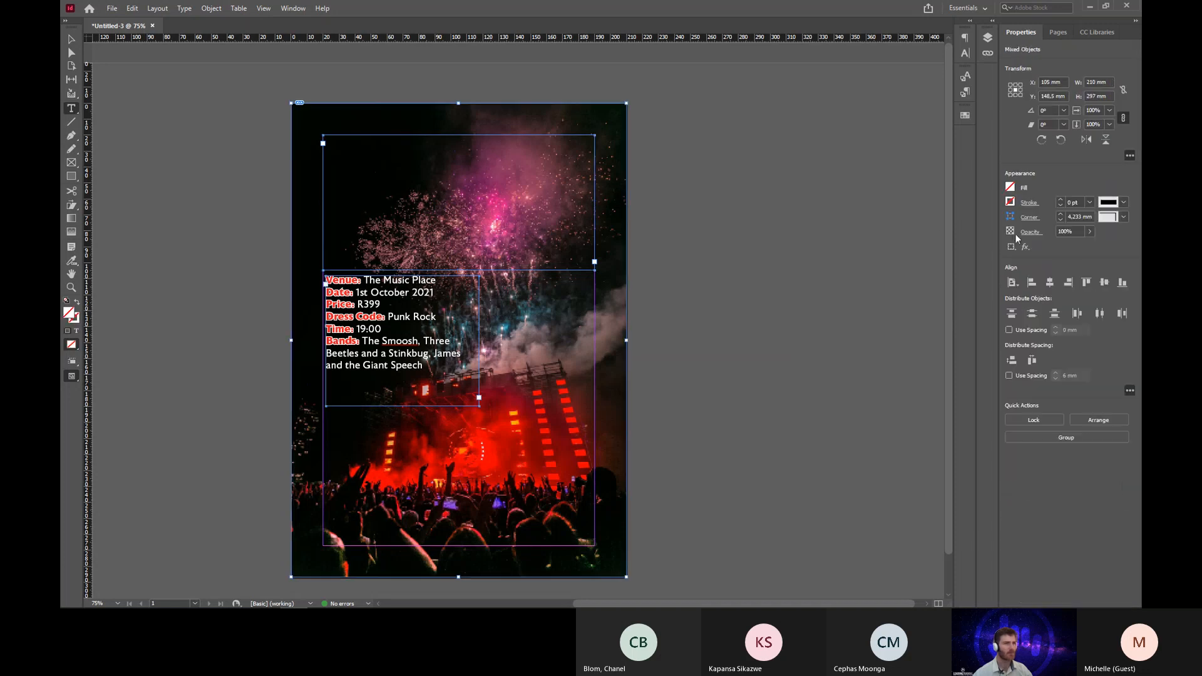
left_click(524, 219)
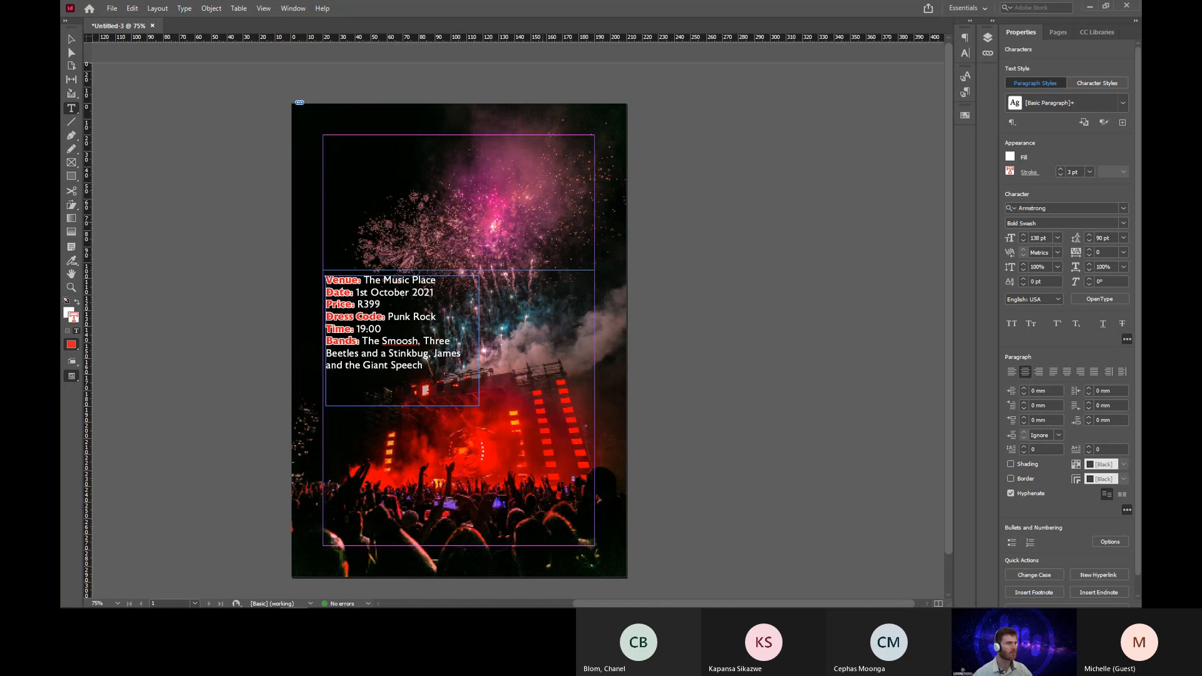
left_click(1061, 241)
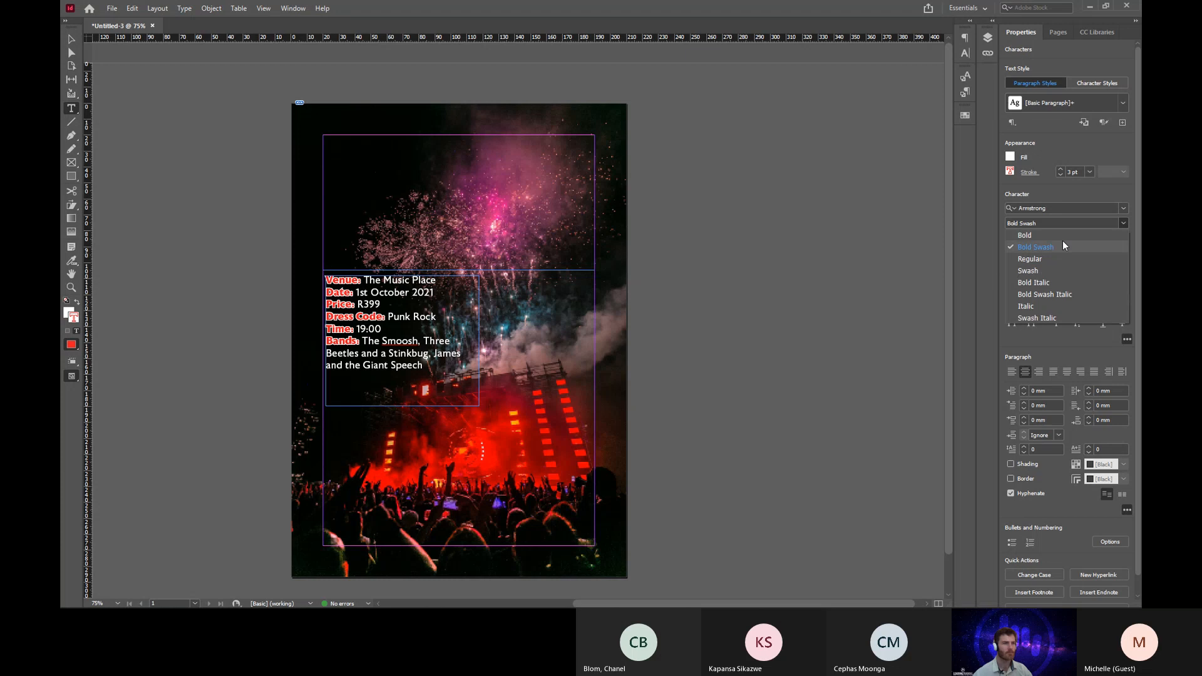
left_click(1061, 240)
left_click(1127, 222)
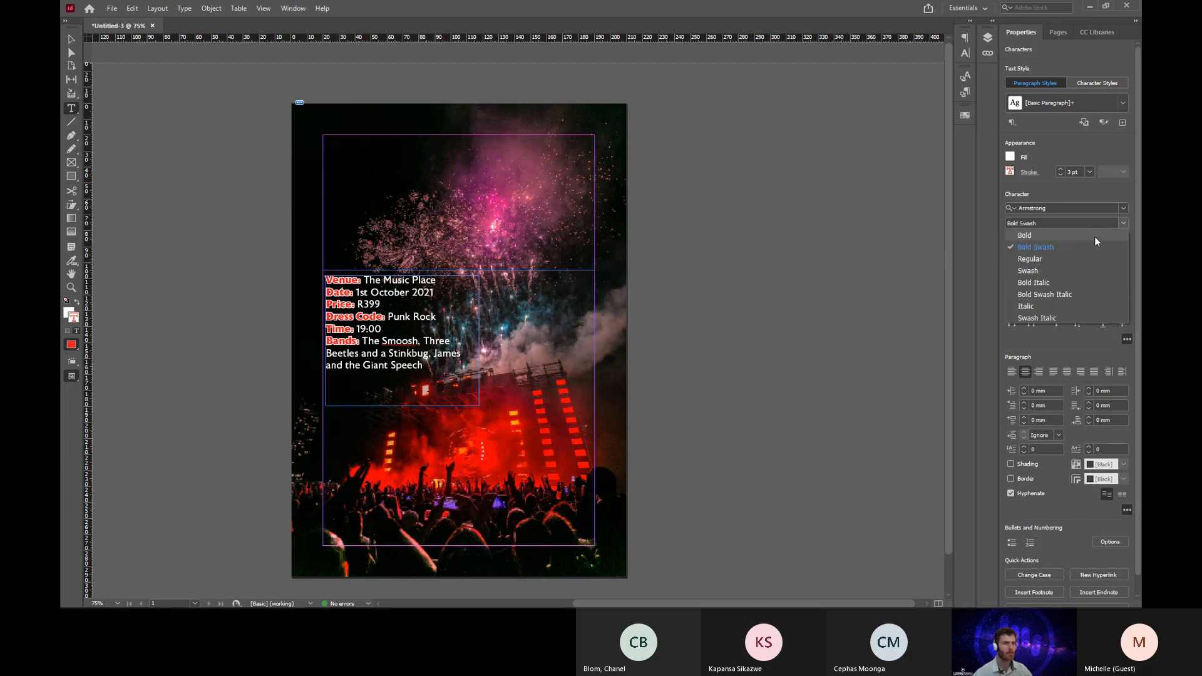
left_click(1064, 253)
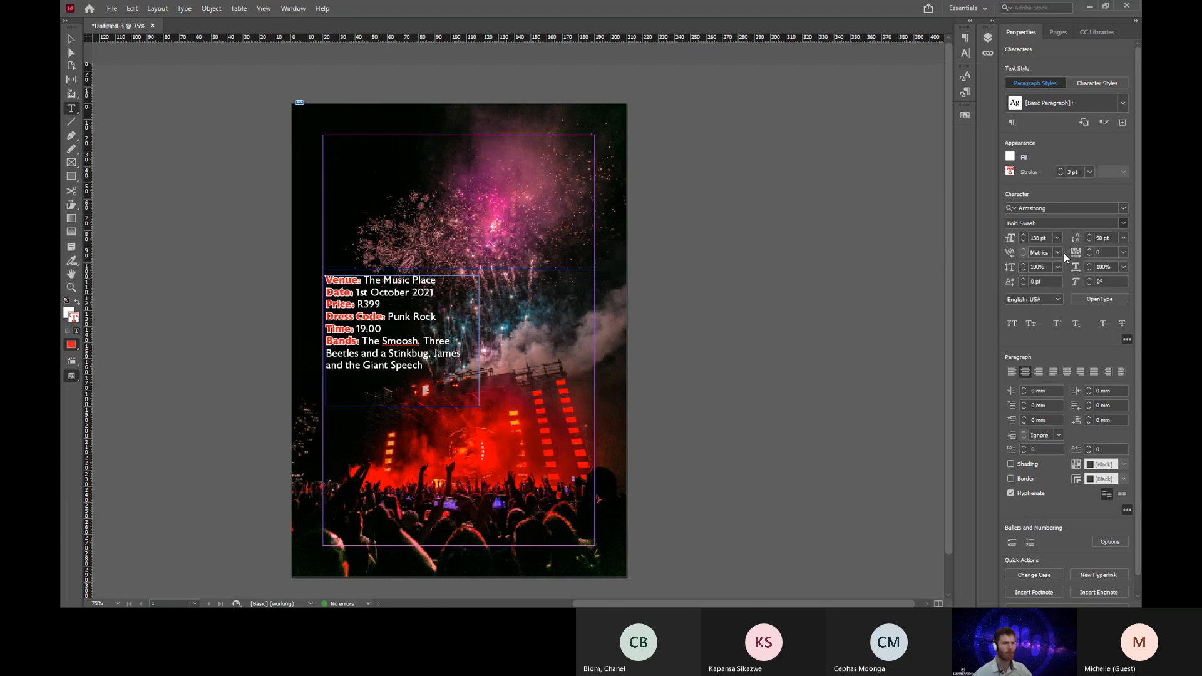
left_click(73, 39)
double_click(382, 220)
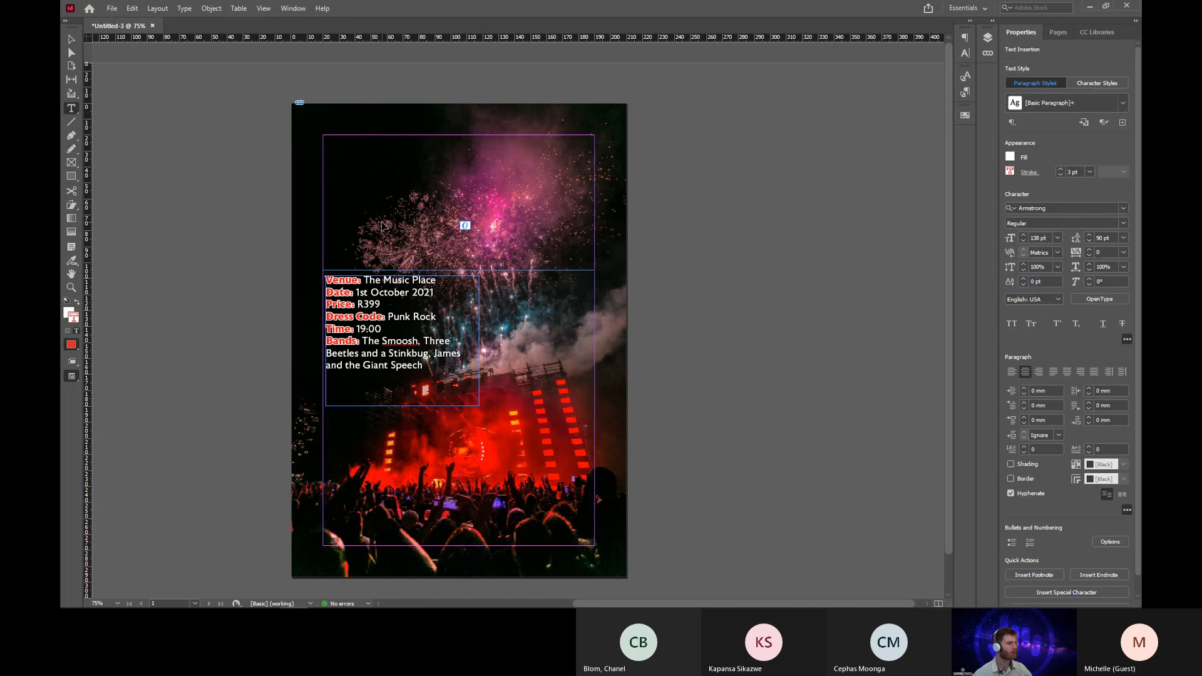
key("ctrl+a")
Undo the recent edits back to before all the detail labels were styled, and select the poster title's text.
key("ctrl+z")
key("ctrl+z")
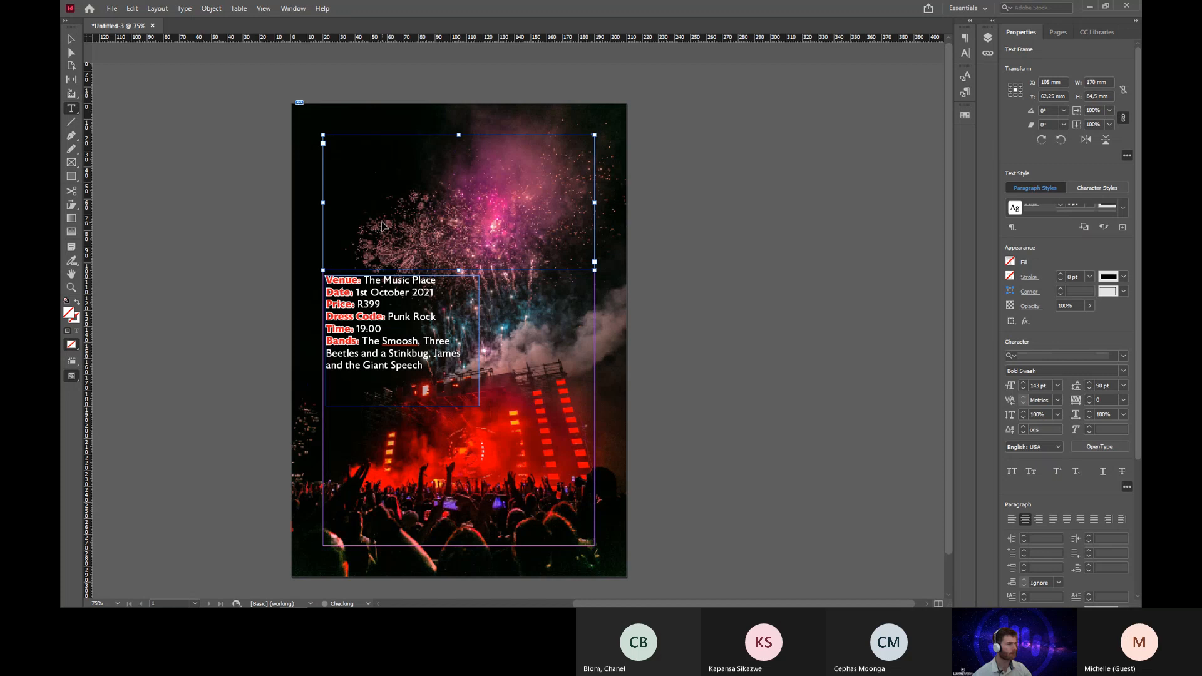
key("ctrl+z")
key("ctrl+z")
key("ctrl+z")
key("ctrl+z")
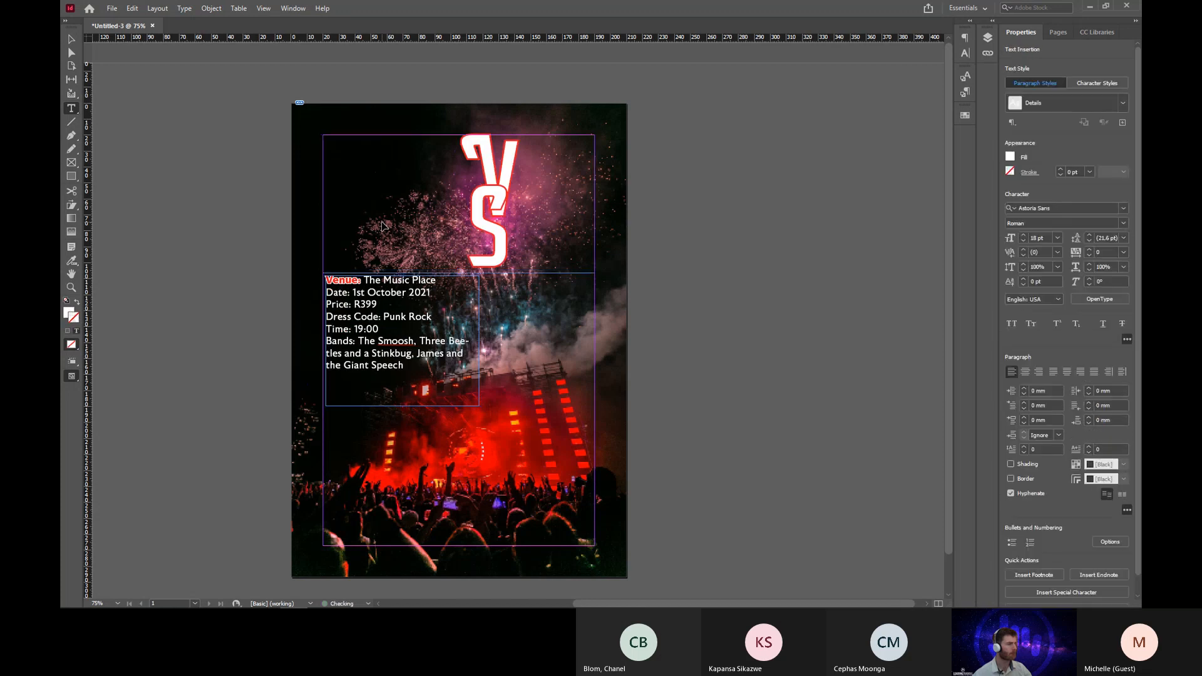
left_click(502, 213)
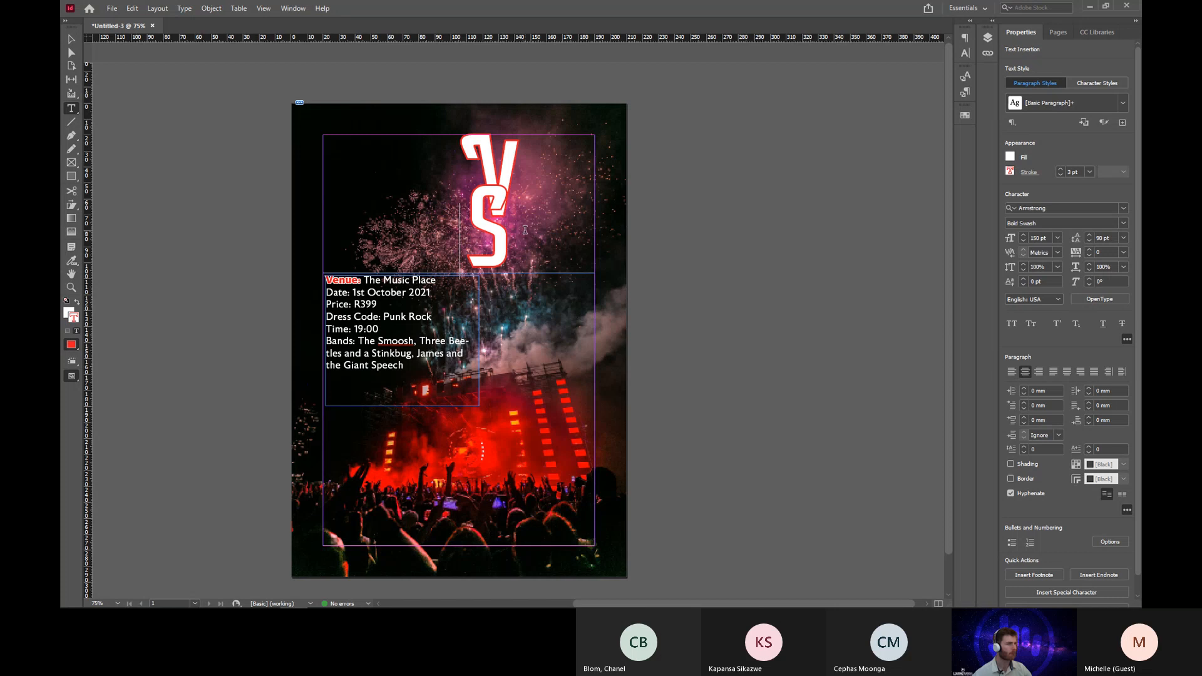
left_click_drag(508, 228, 486, 257)
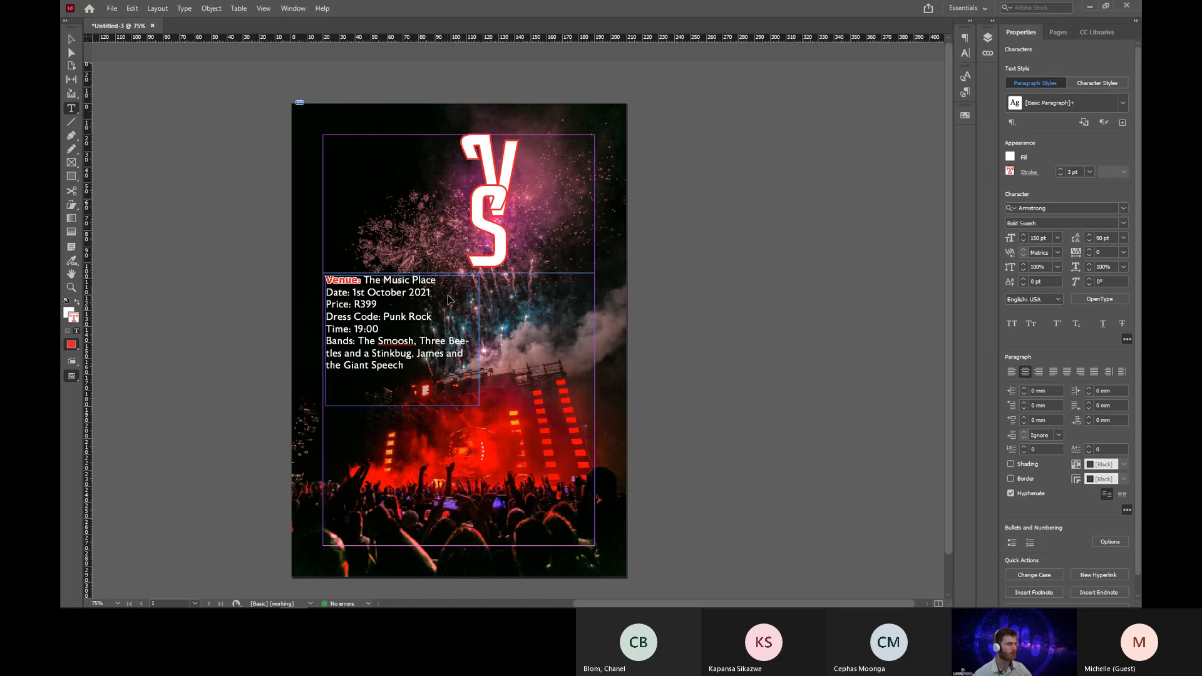
Redo the nested style edits that format all the labels in the event details list.
key("ctrl+shift+z")
key("ctrl+shift+z")
key("ctrl+shift+z")
key("ctrl+shift+z")
key("ctrl+shift+z")
key("ctrl+shift+z")
key("ctrl+shift+z")
key("ctrl+shift+z")
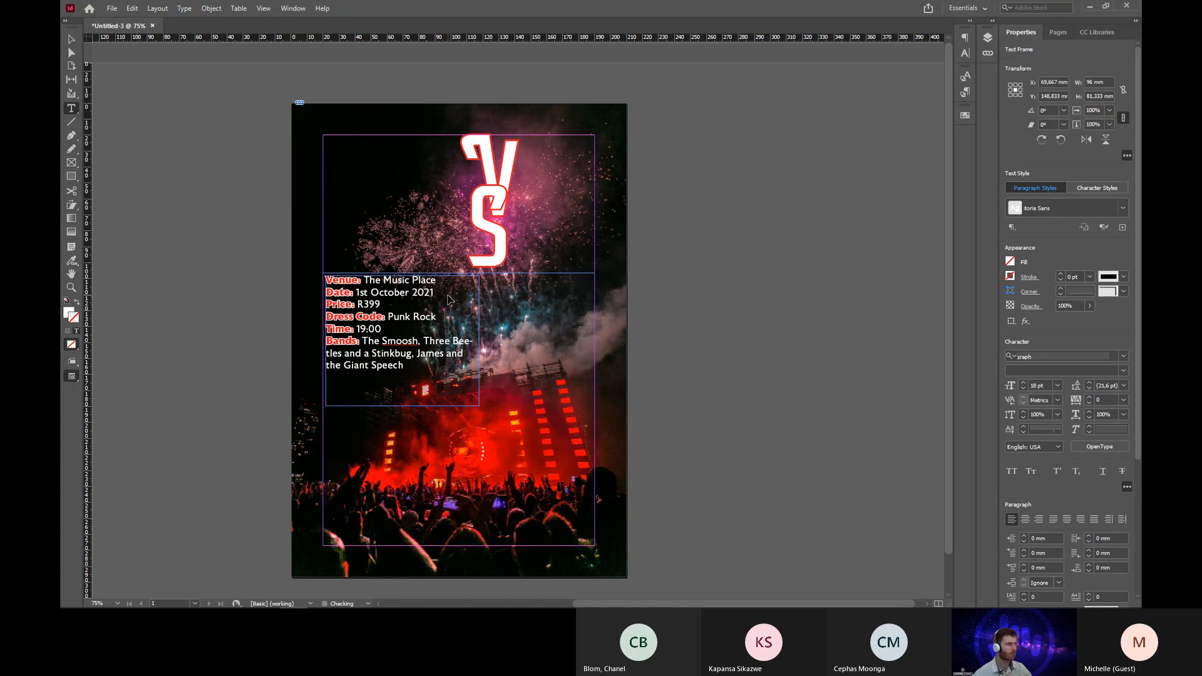
Undo the recent edits, then redo one so the title is back to Armstrong Bold Swash at 150 pt.
key("ctrl+z")
key("ctrl+z")
key("ctrl+z")
key("ctrl+z")
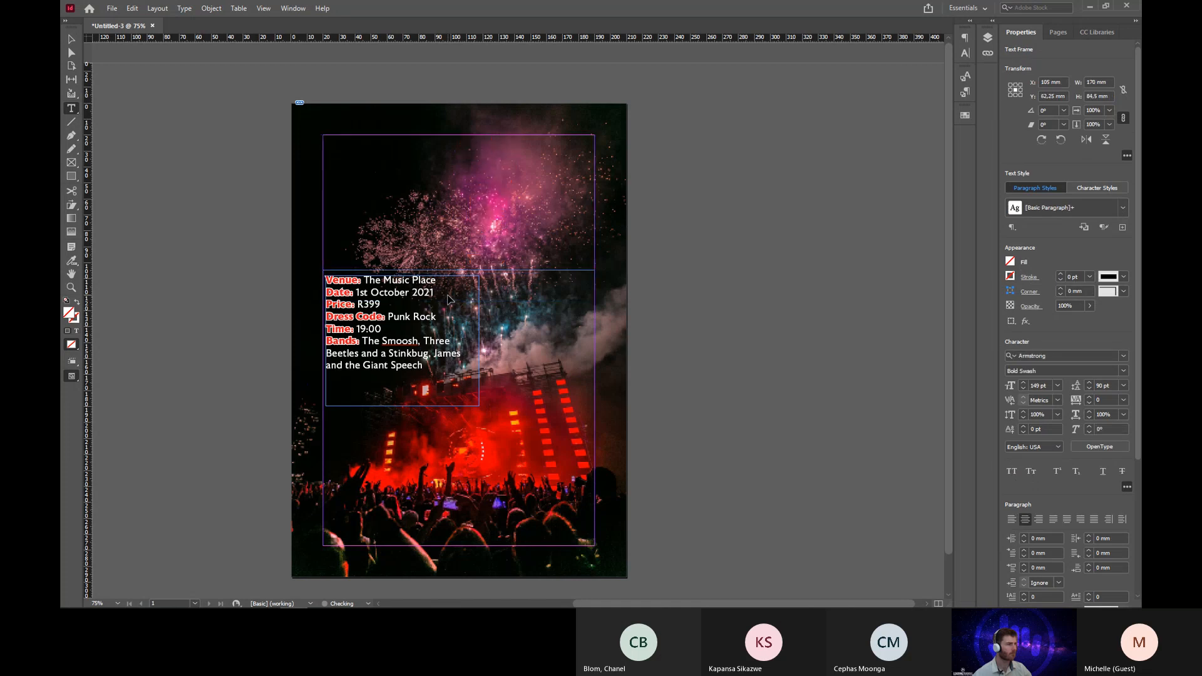
key("ctrl+shift+z")
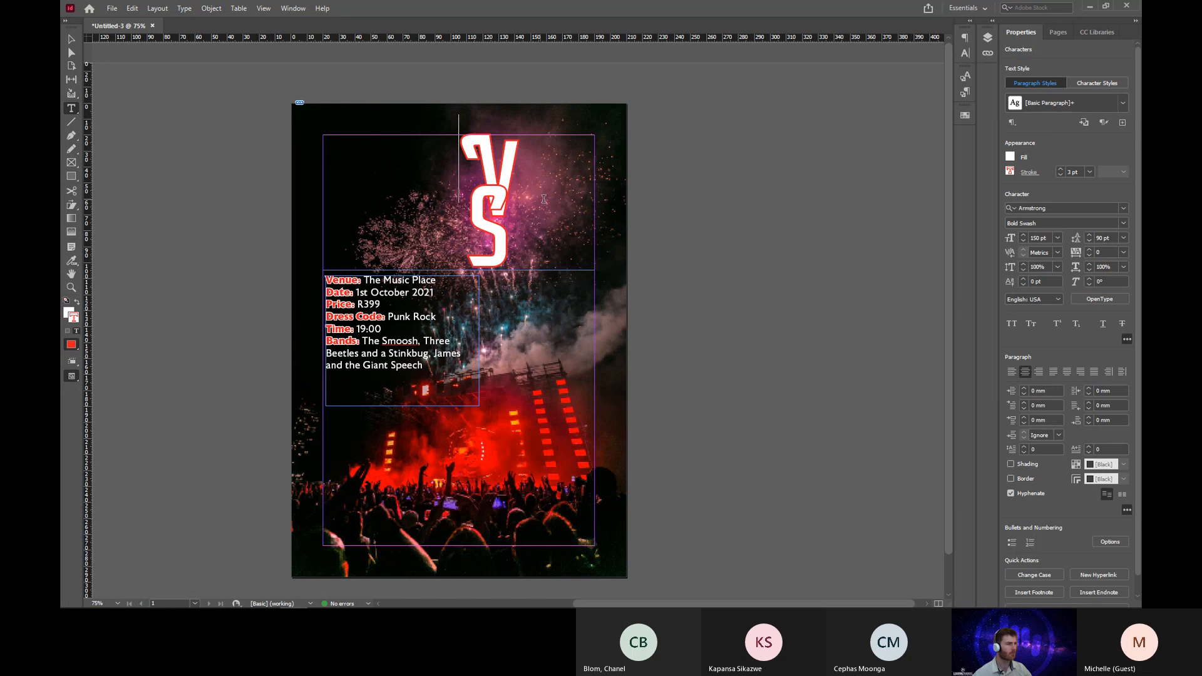
Examine the title text's character options and the list of available fonts.
double_click(500, 219)
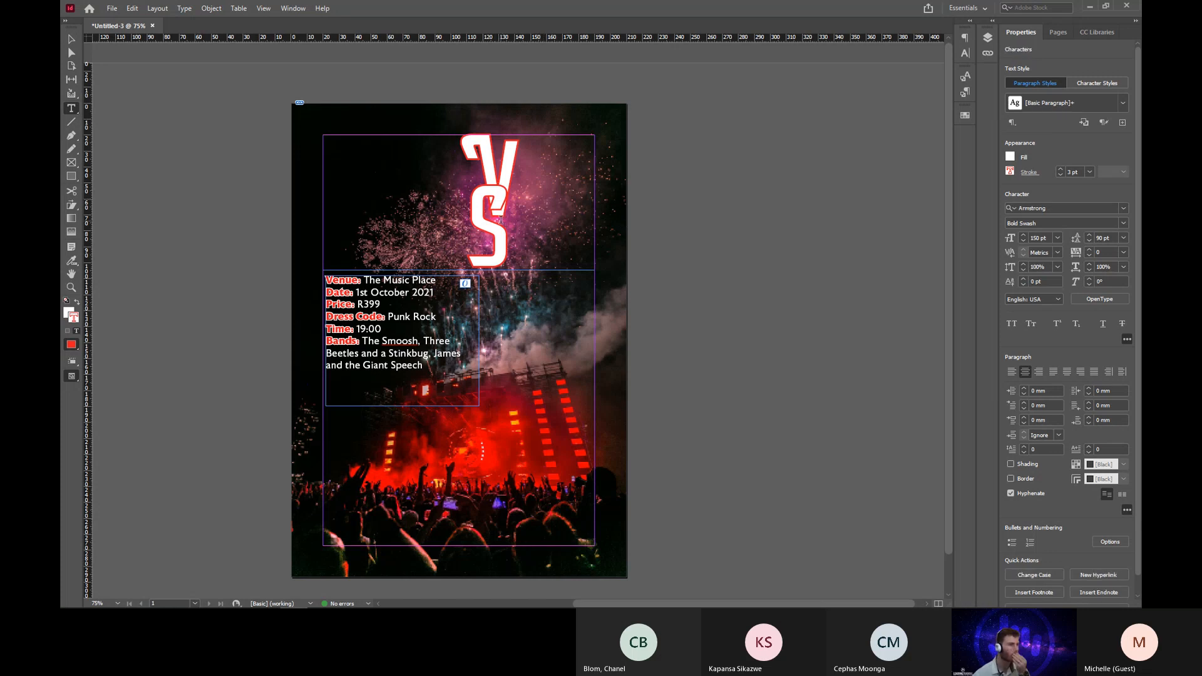
left_click(465, 233)
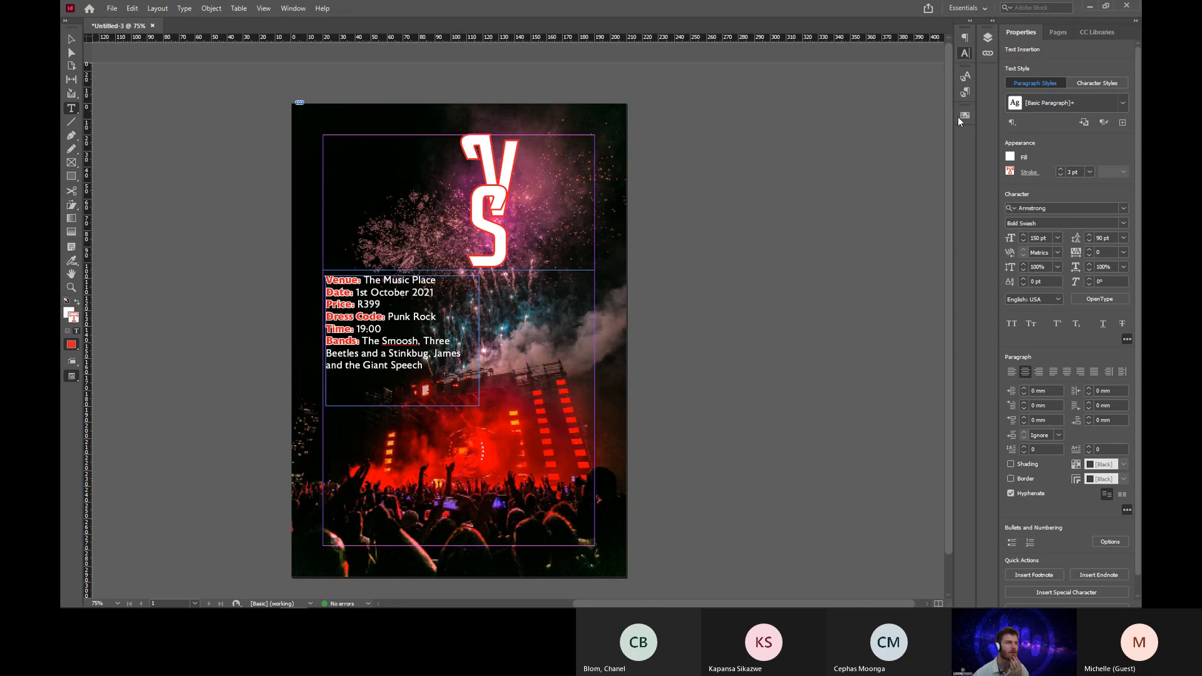
left_click(965, 53)
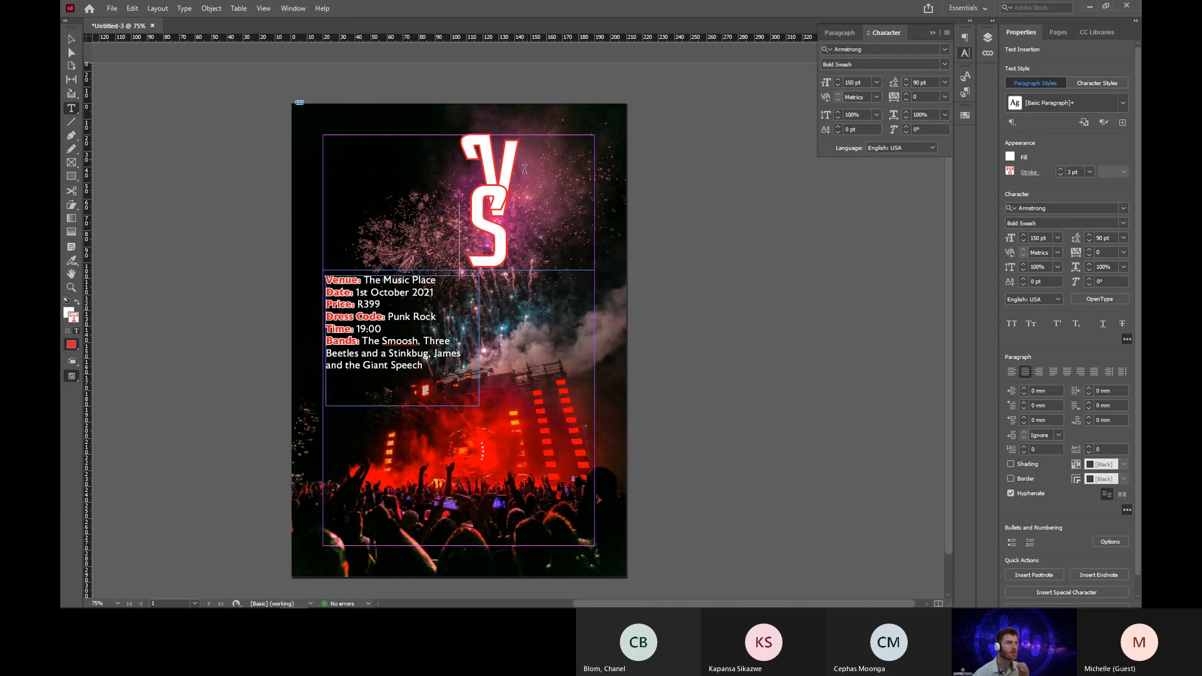
key("ctrl+a")
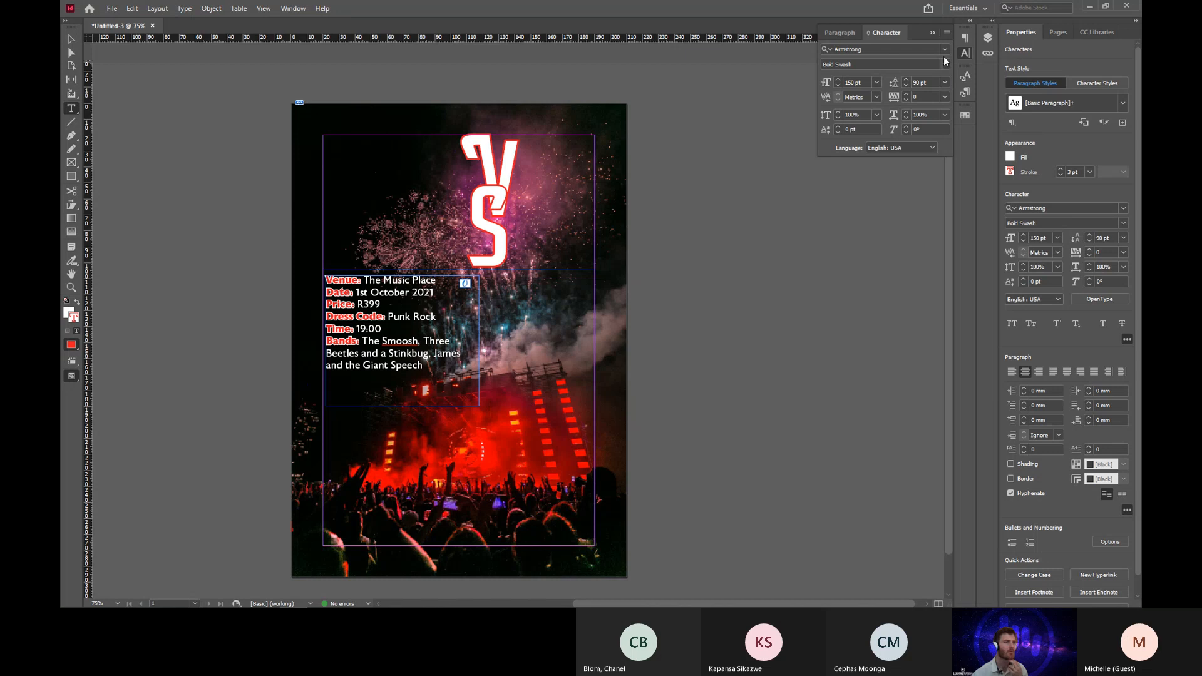
left_click(947, 32)
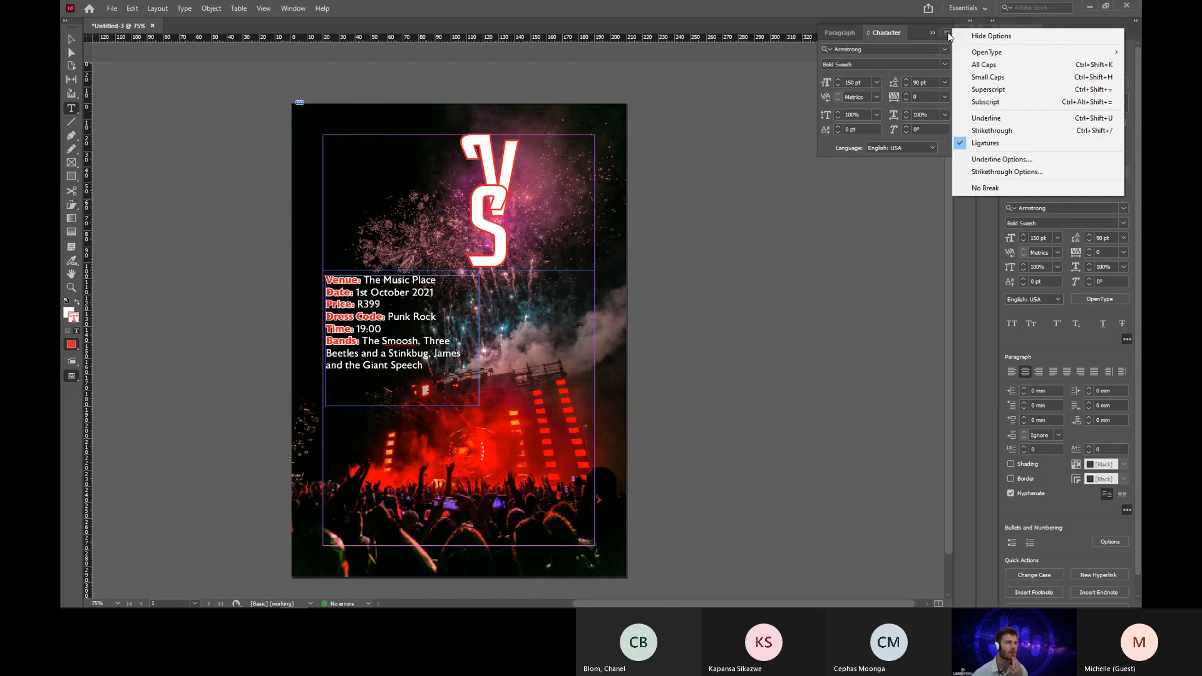
key("Escape")
key("Escape")
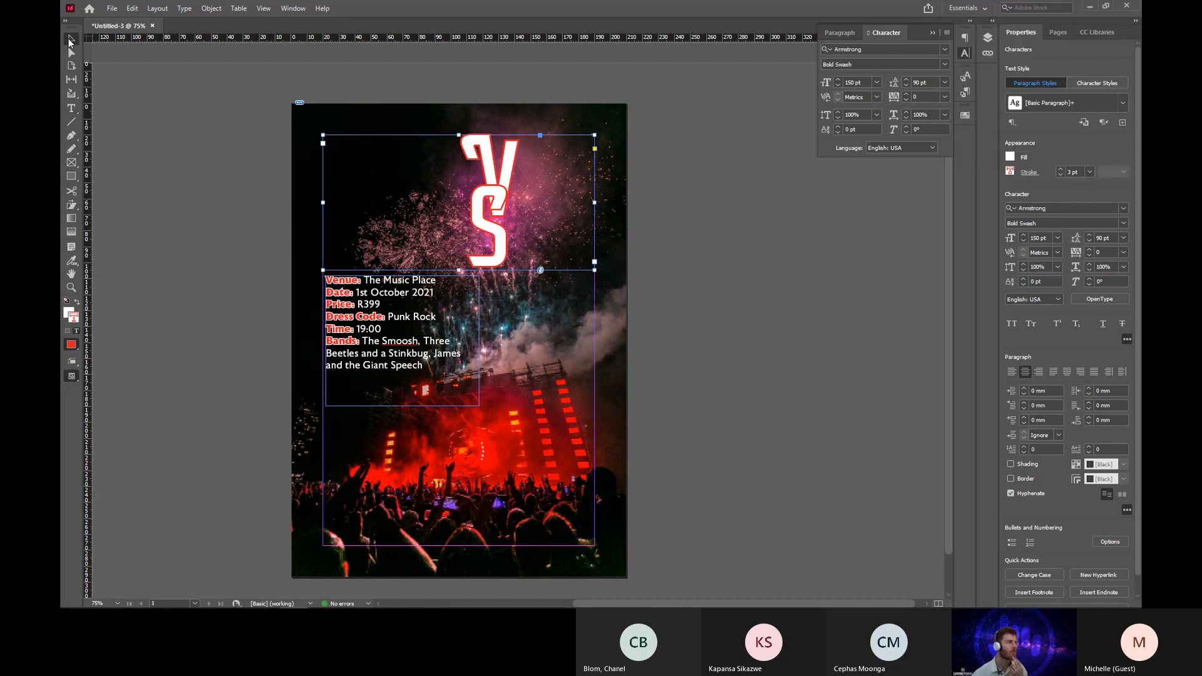
left_click(948, 50)
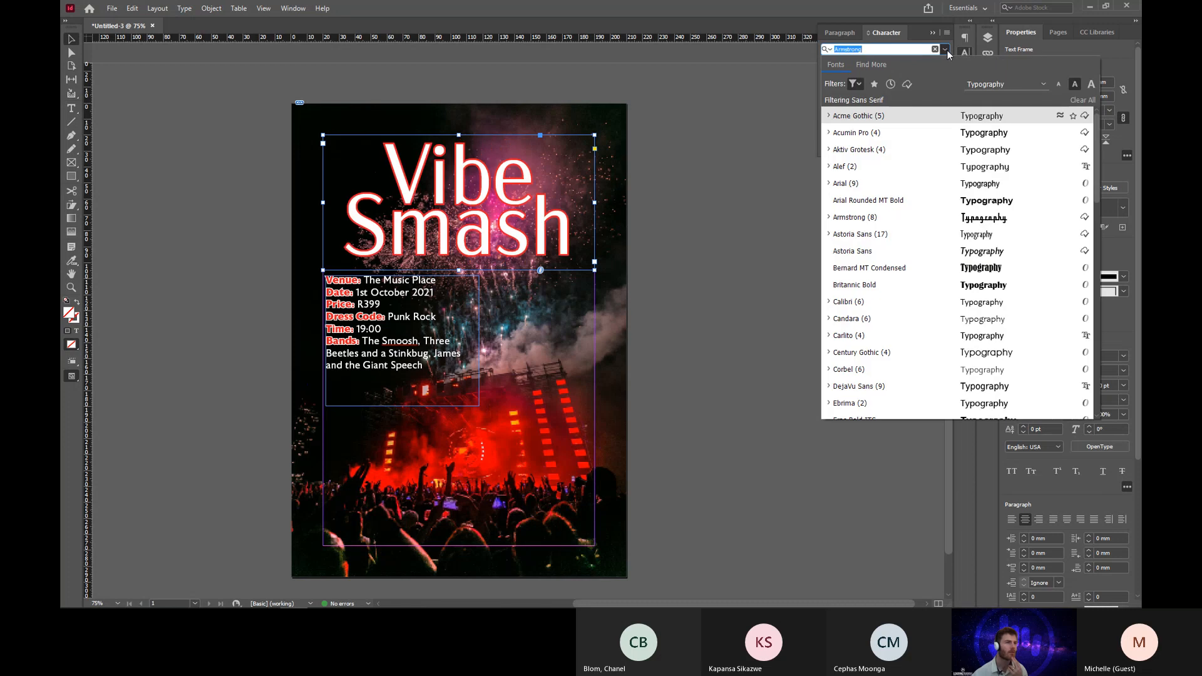
left_click(918, 36)
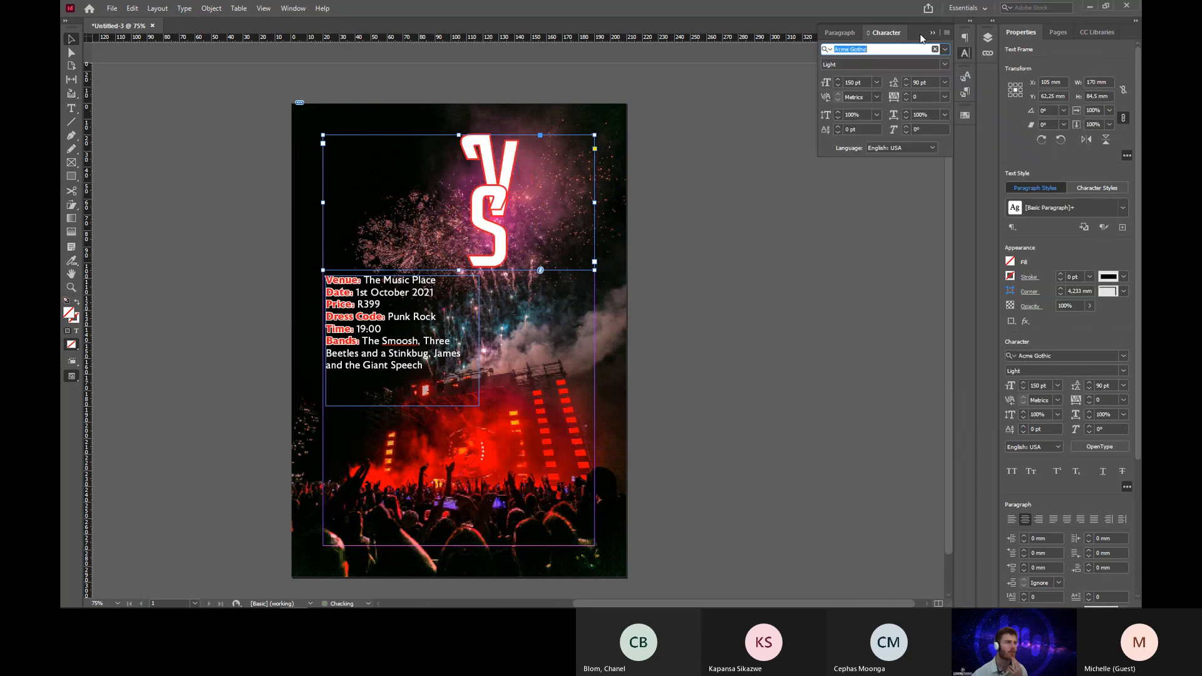
Try the Regular and Bold styles of the Armstrong font on the poster title.
left_click(919, 63)
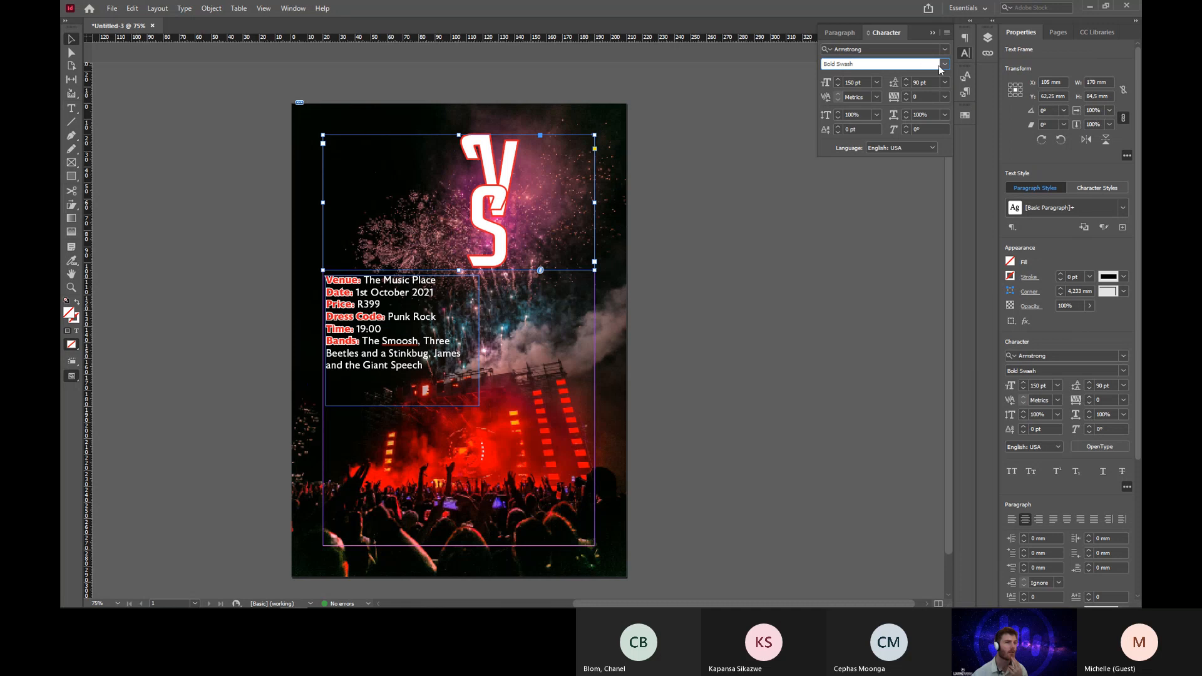
left_click(944, 64)
left_click(869, 96)
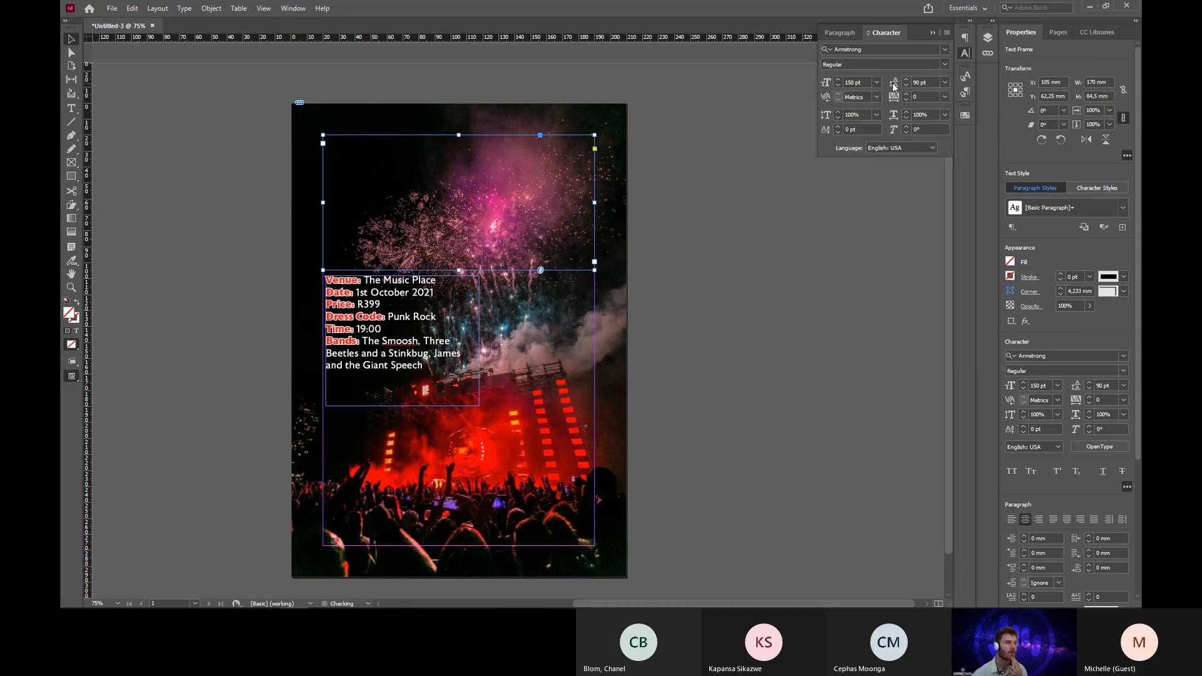
left_click(946, 62)
left_click(876, 72)
Set the title's Armstrong font style to Swash Italic and its size to 147 pt.
left_click(941, 62)
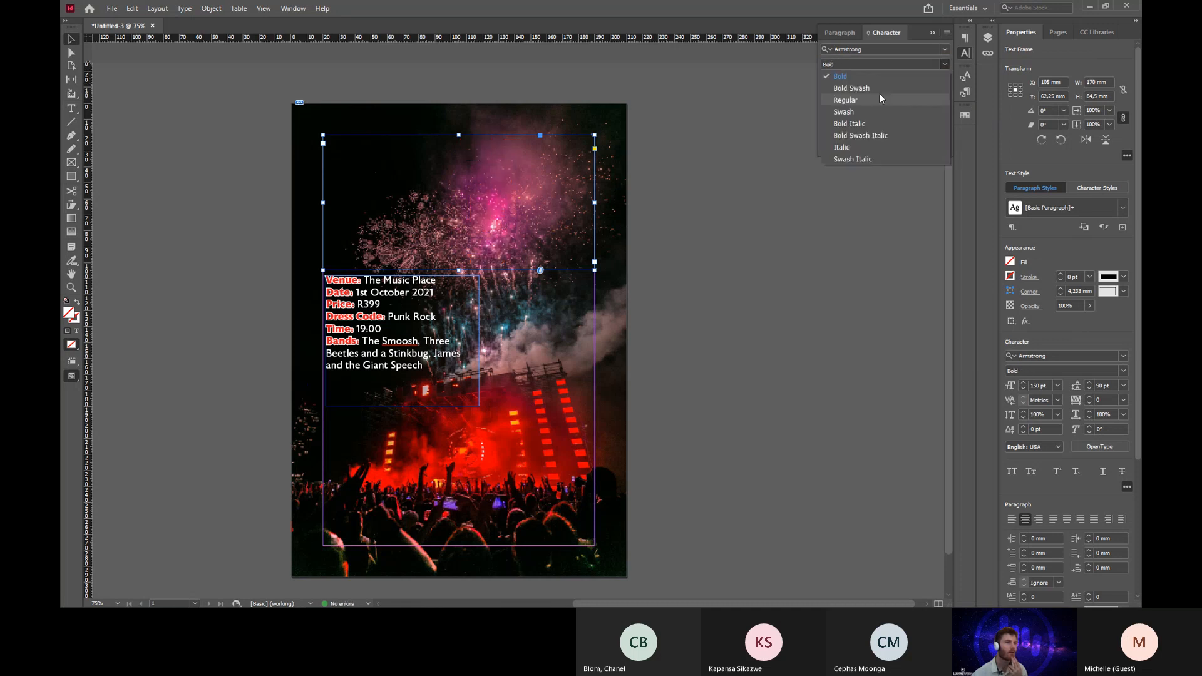
left_click(872, 159)
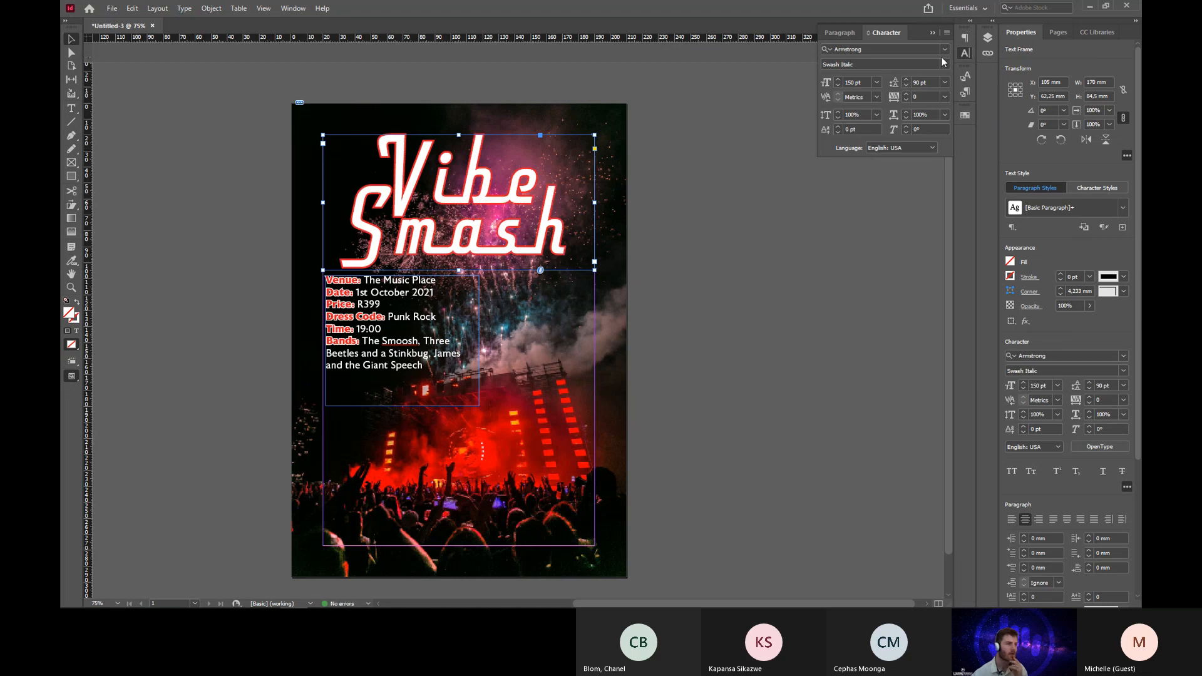
left_click(837, 85)
left_click(837, 85)
left_click(837, 85)
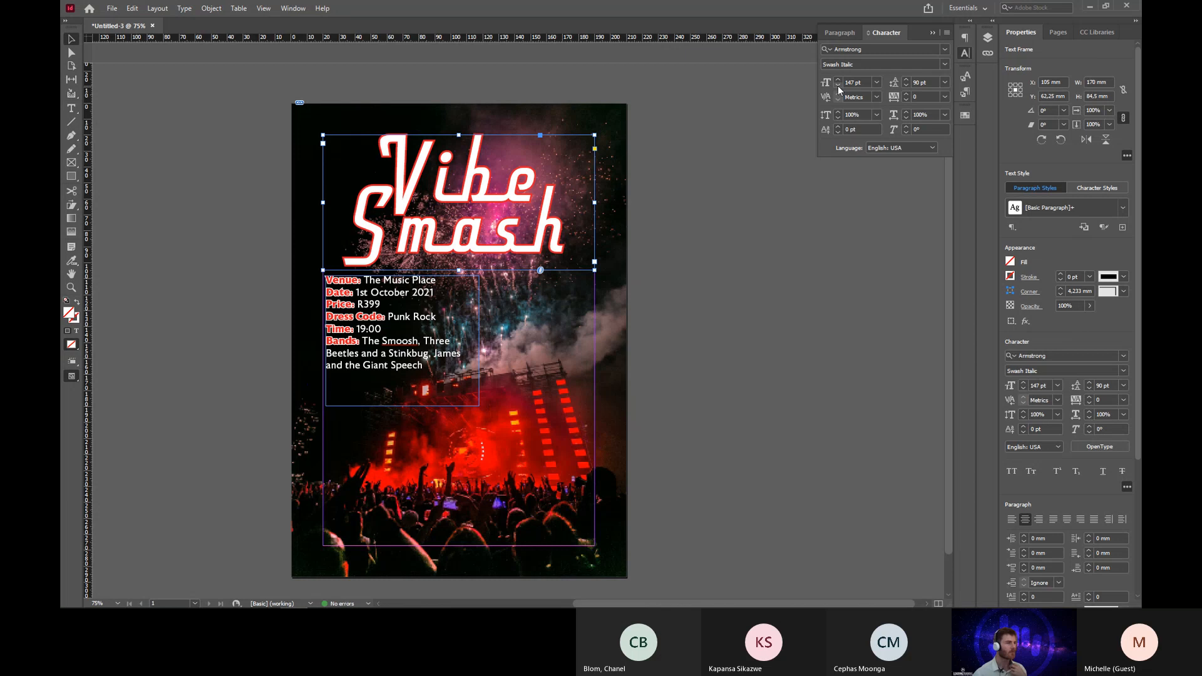
left_click(645, 206)
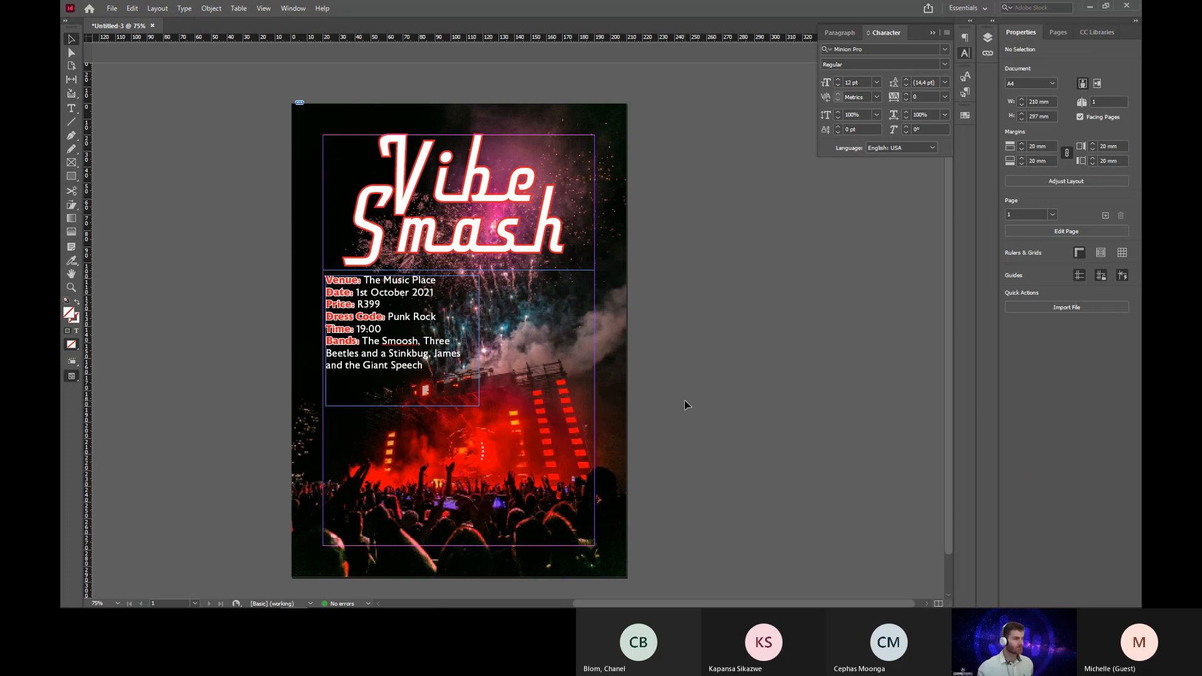
Create a five-sided polygon 100 mm wide and 100 mm high with a 50% star inset, placed below and beside the event details.
scroll(682, 405, "down", 1)
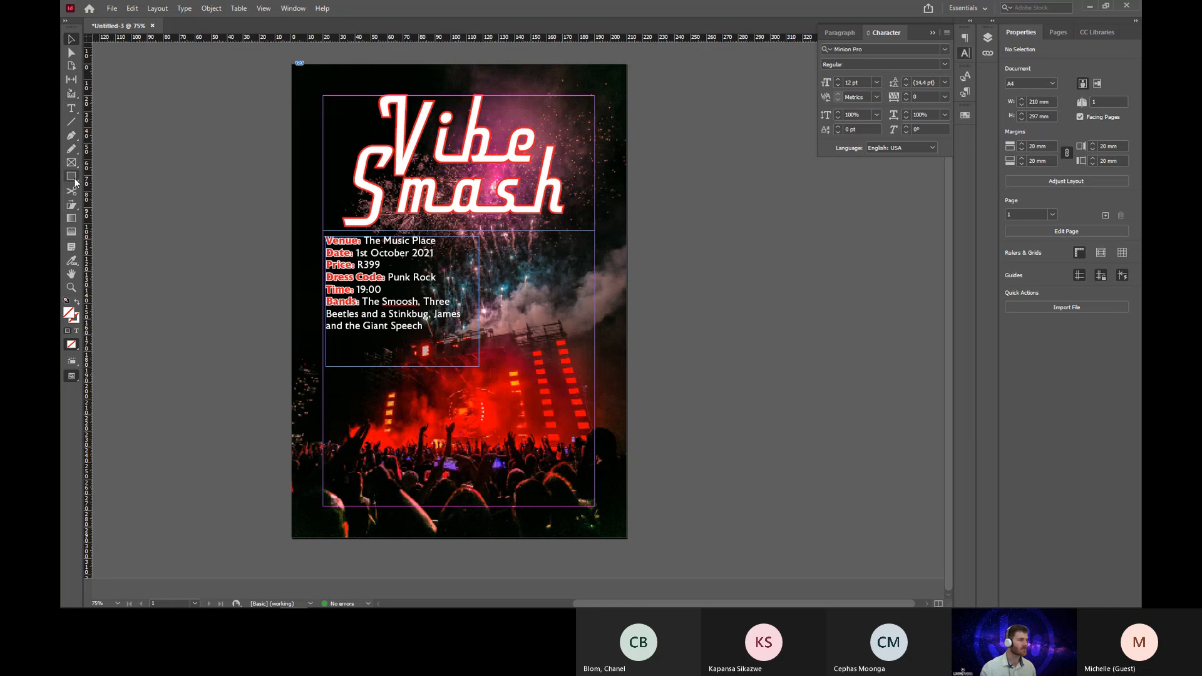
left_click_drag(75, 182, 91, 215)
left_click_drag(75, 181, 109, 219)
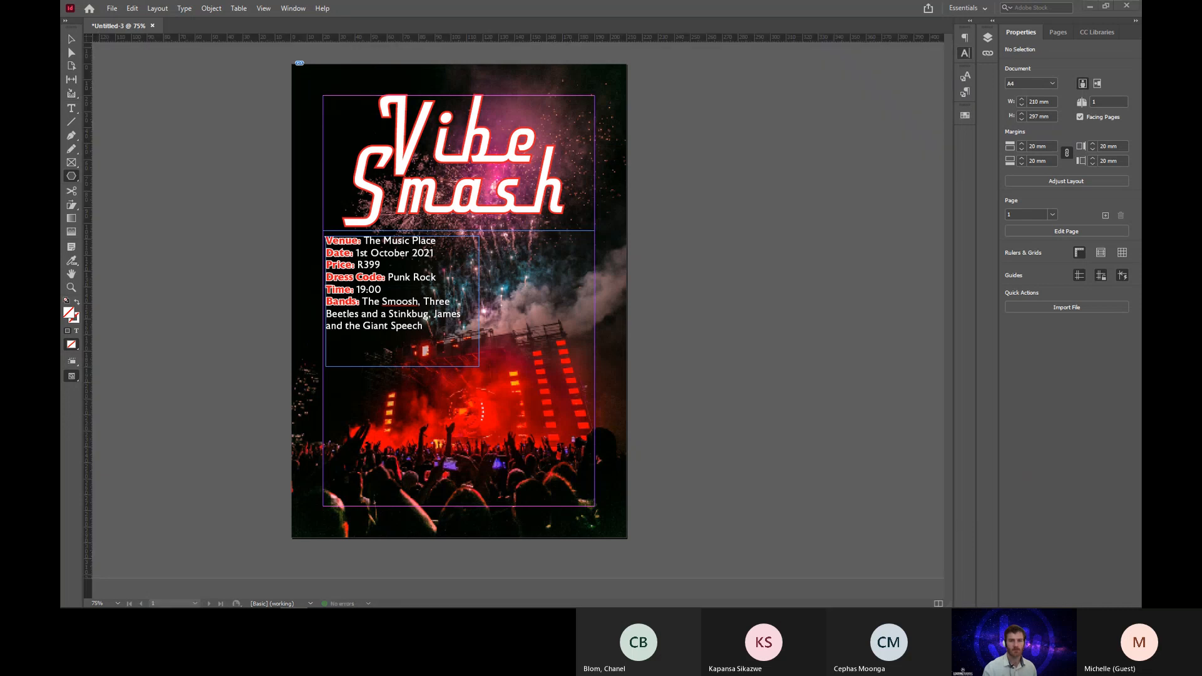
key("alt+Tab")
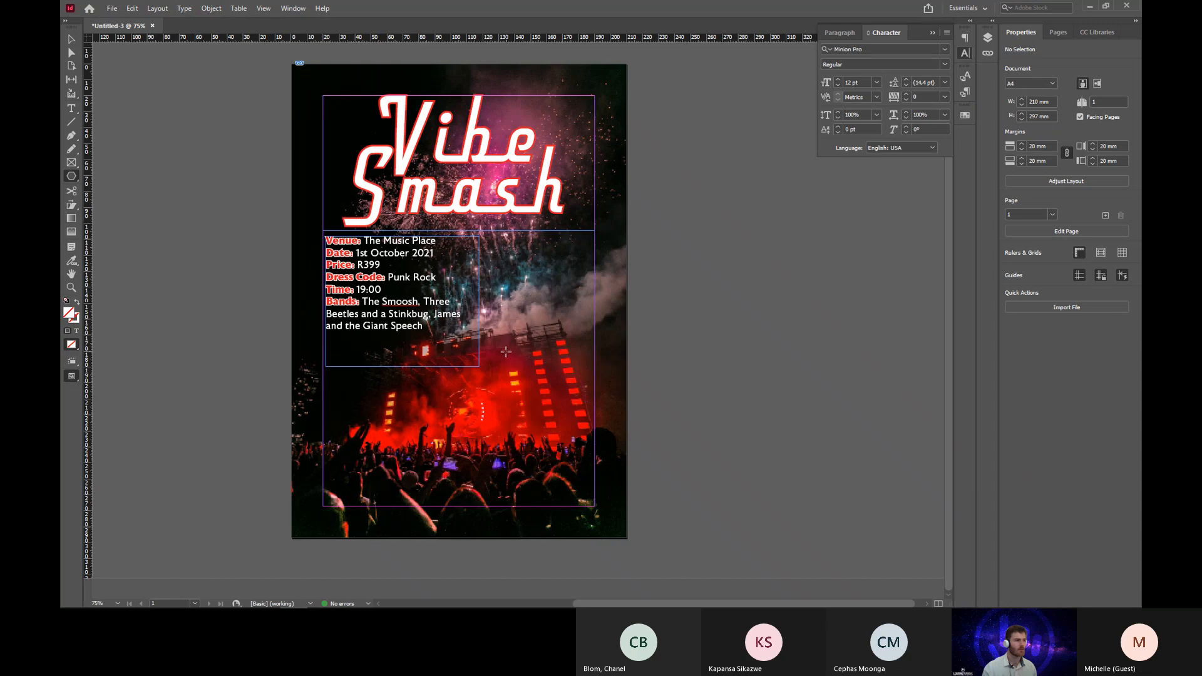
left_click(505, 351)
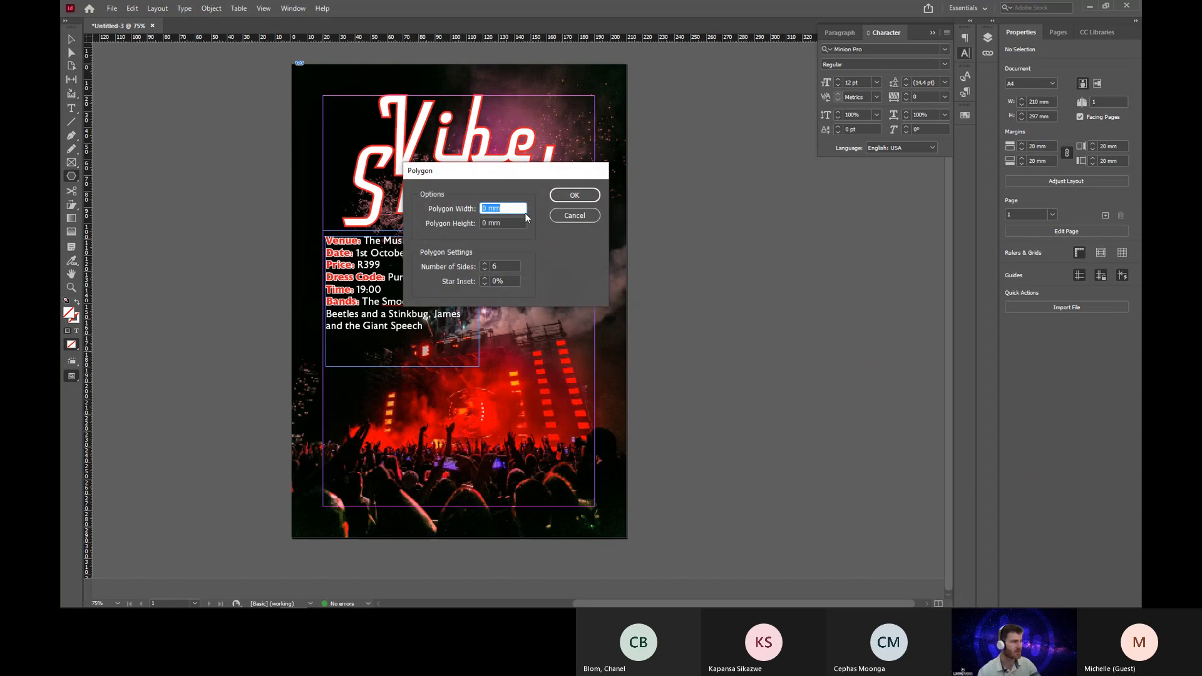
type("100 mm")
key("Tab")
type("50 mm")
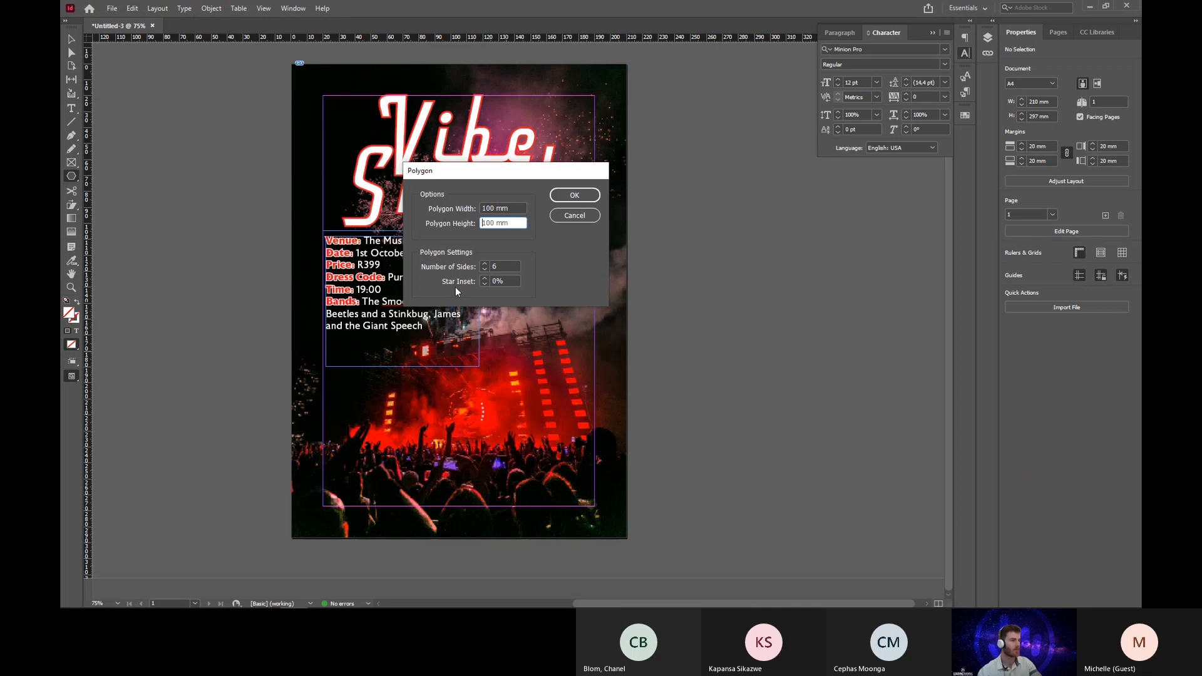
left_click(483, 269)
double_click(493, 281)
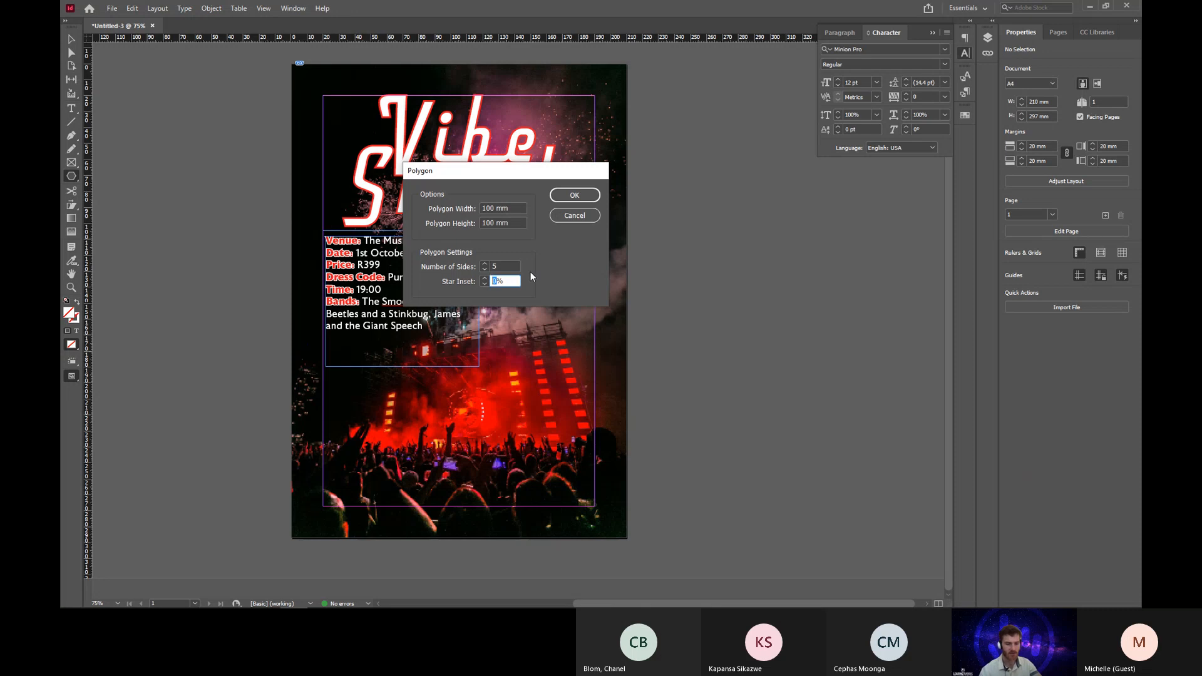
type("50")
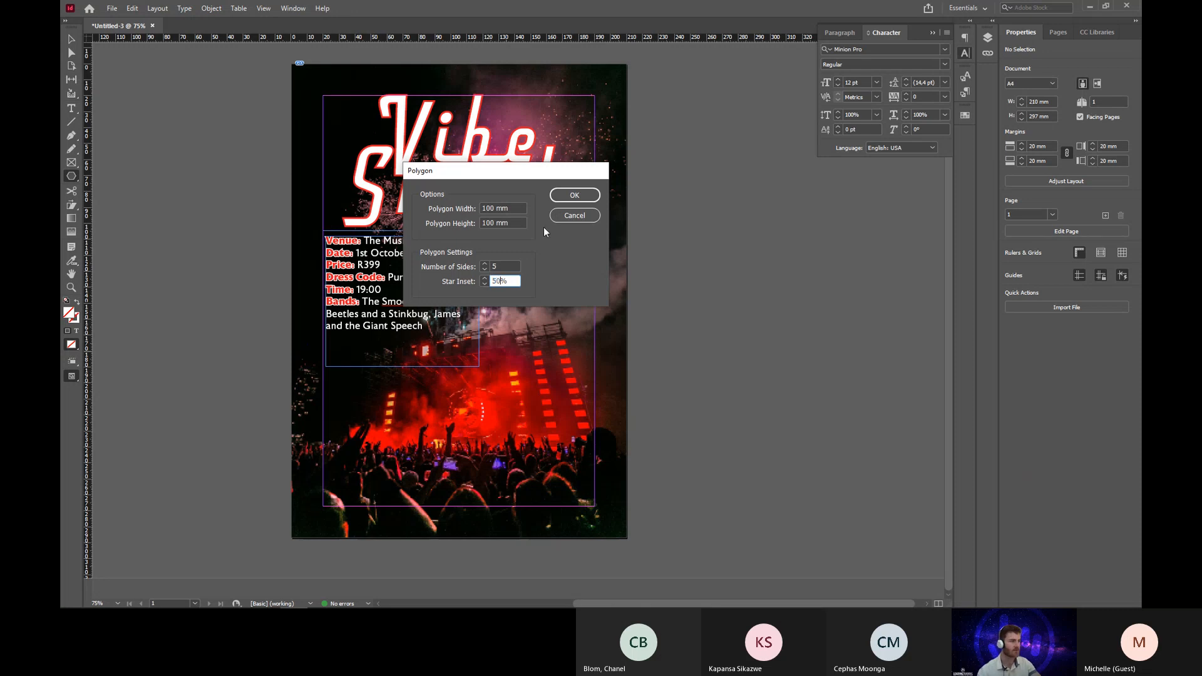
left_click(574, 195)
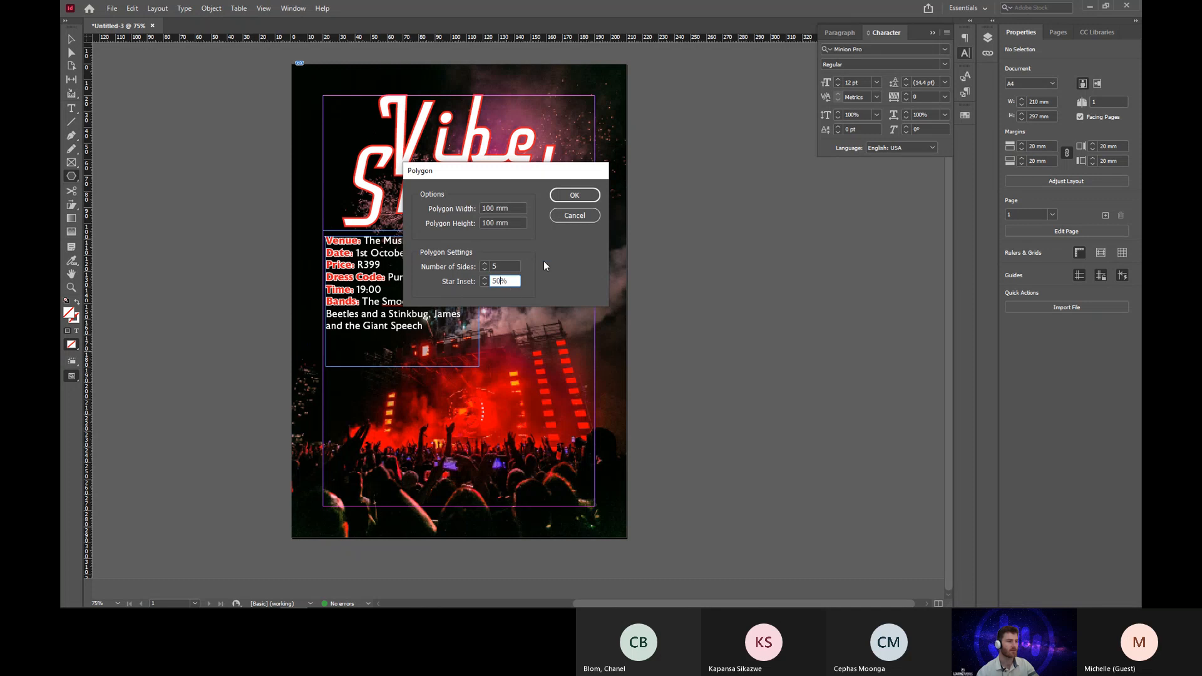
left_click(570, 194)
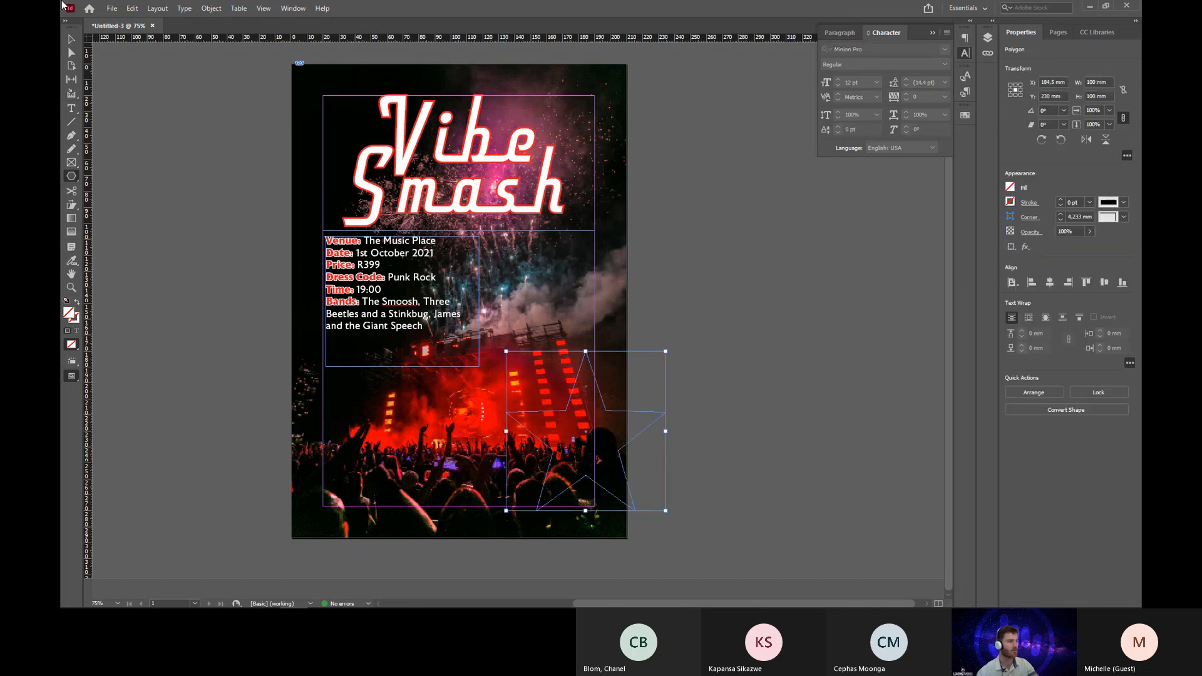
Fill the star with the purple C=64 M=78 Y=0 K=0 swatch from the Colorful_Theme group.
left_click(72, 39)
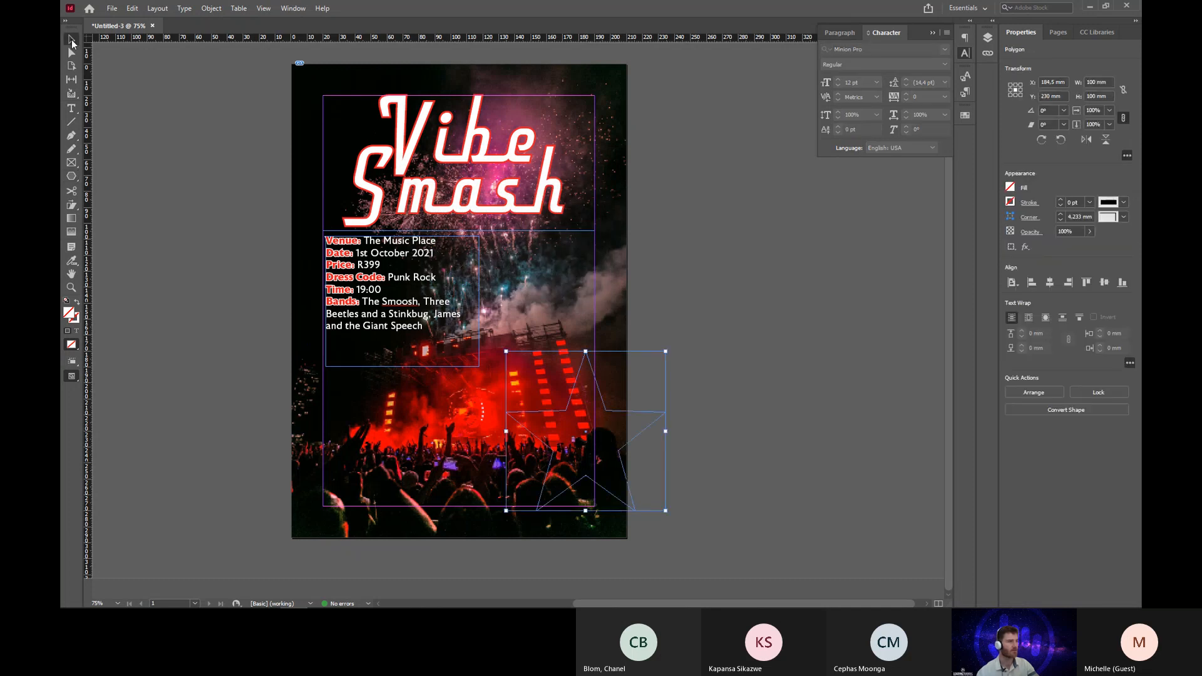
left_click(1014, 190)
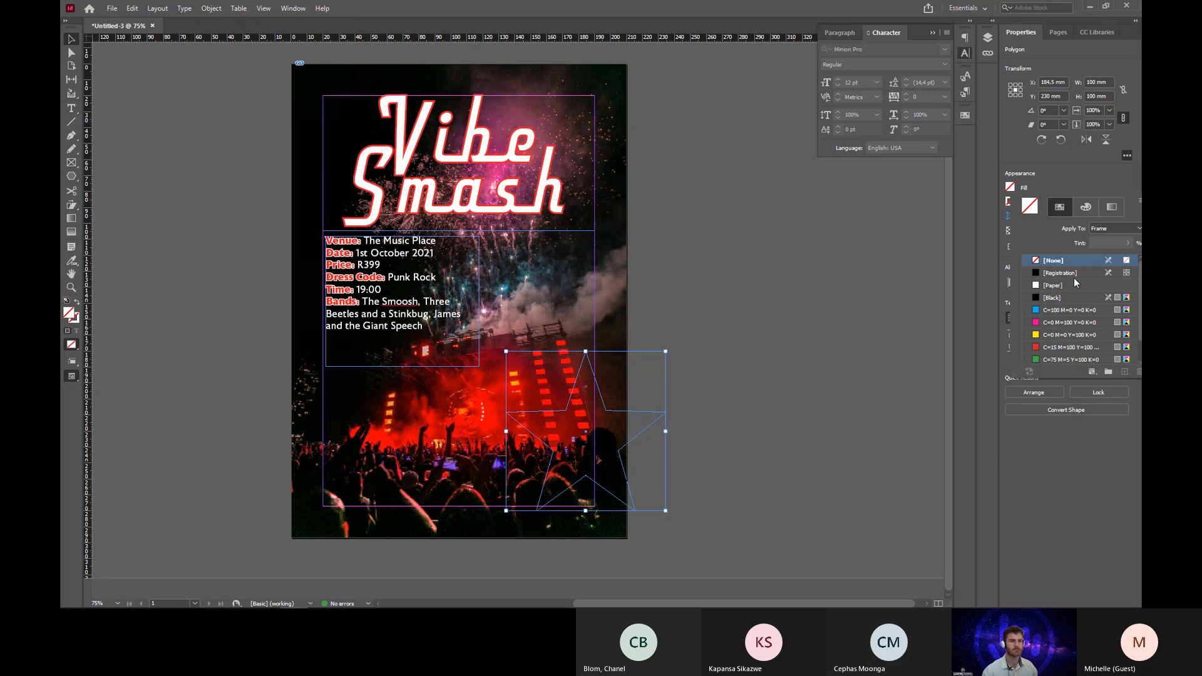
scroll(1037, 325, "down", 2)
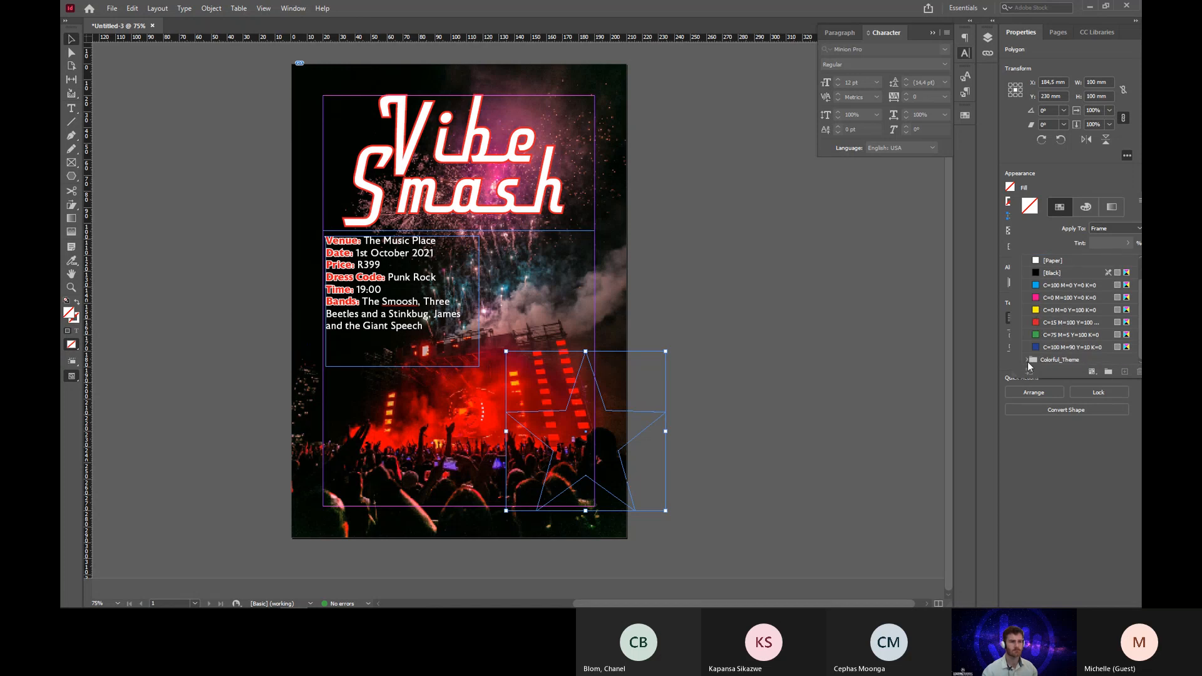
left_click(1028, 358)
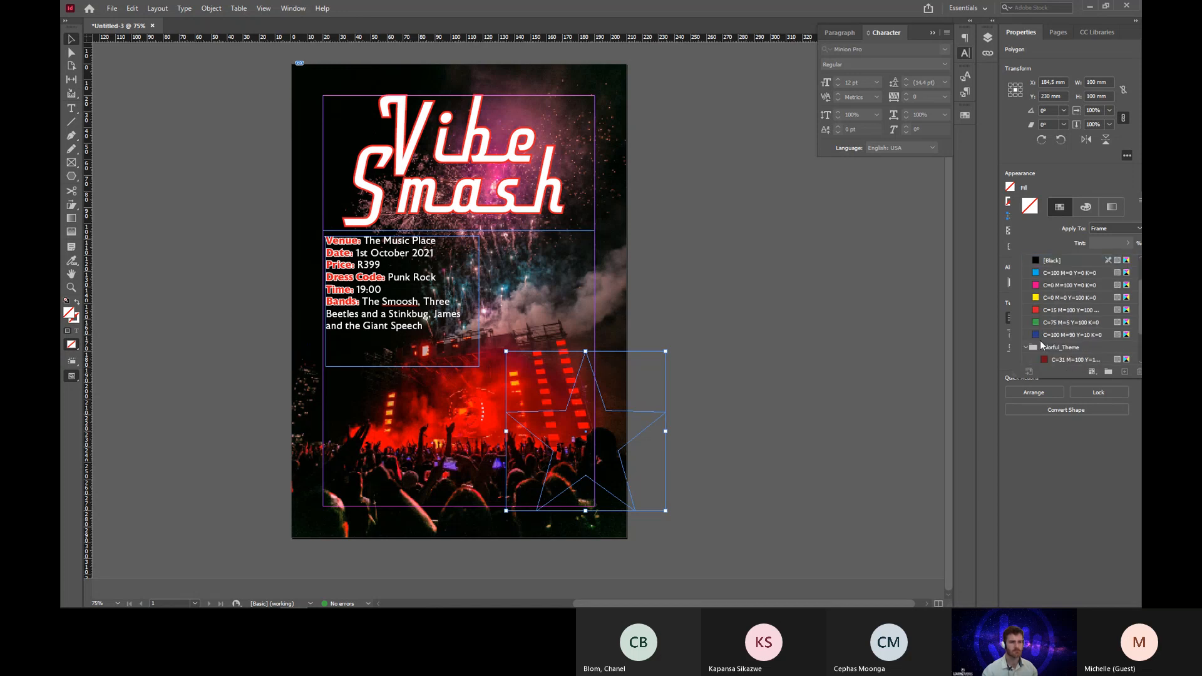
scroll(1044, 343, "down", 5)
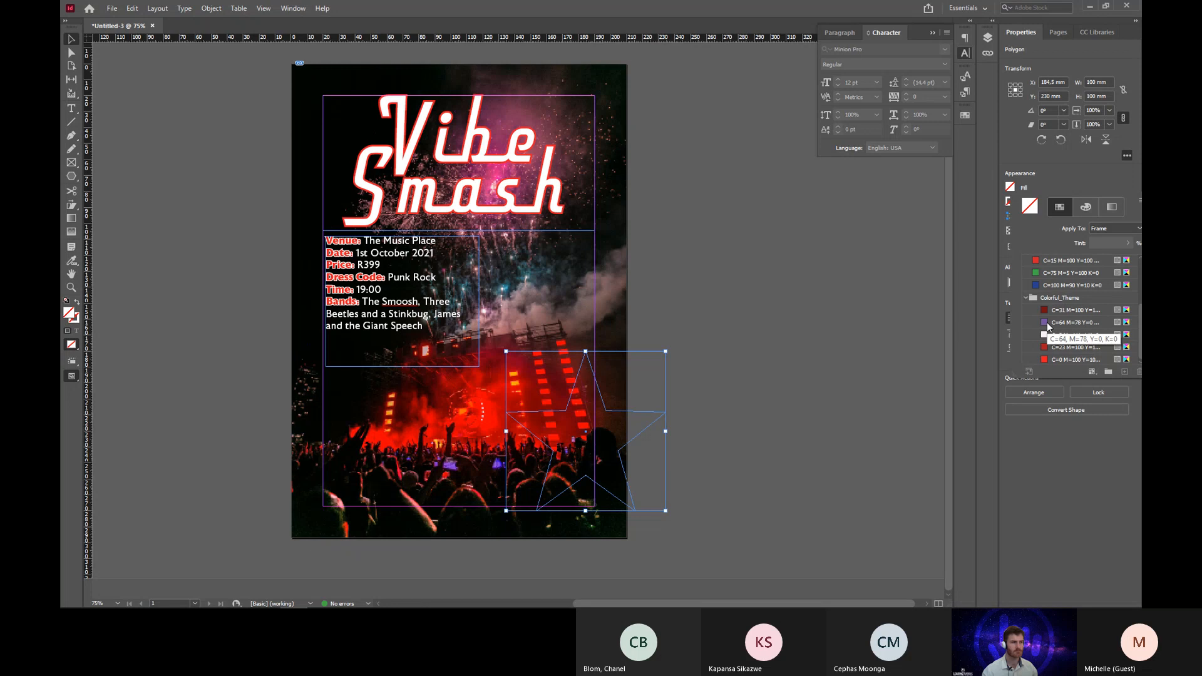
left_click(1048, 322)
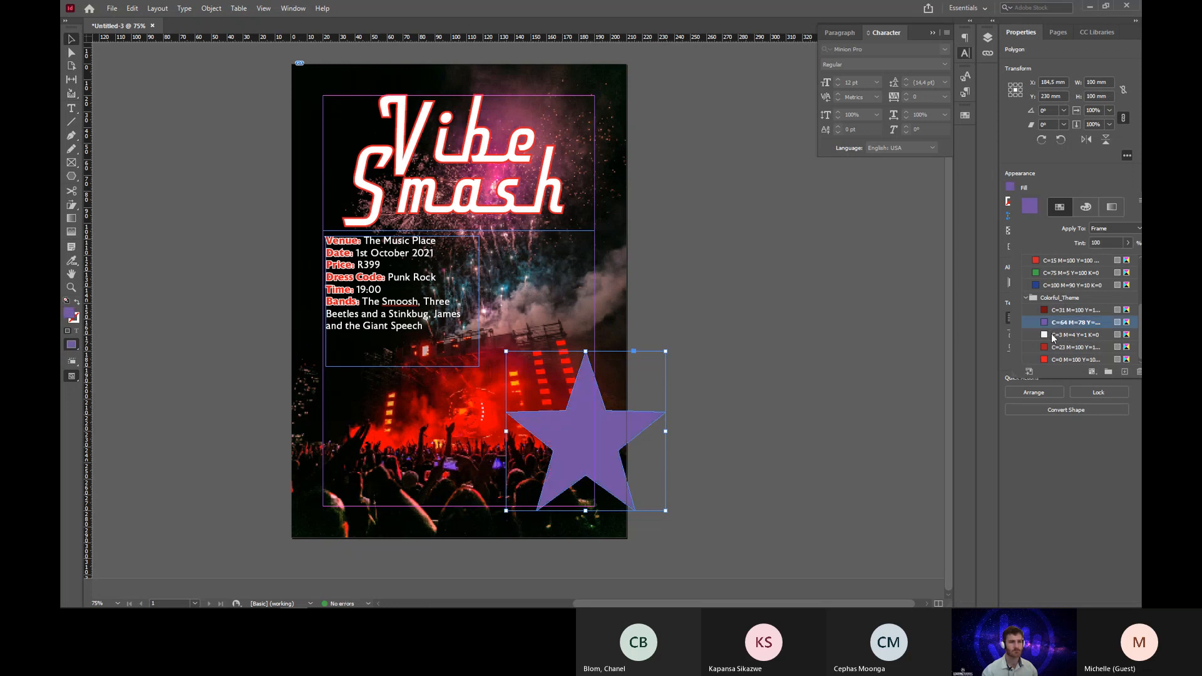
left_click(1074, 183)
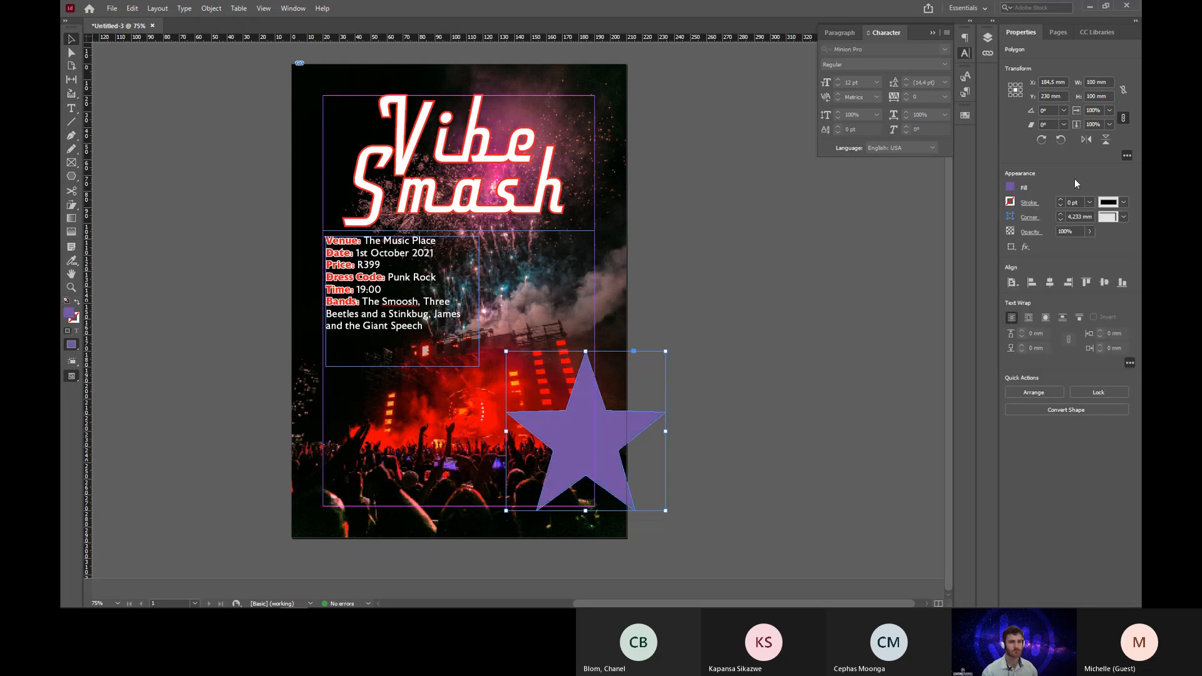
Set the star's stroke colour to the dark red C=23 M=100 swatch from the Colorful_Theme group.
left_click(1009, 203)
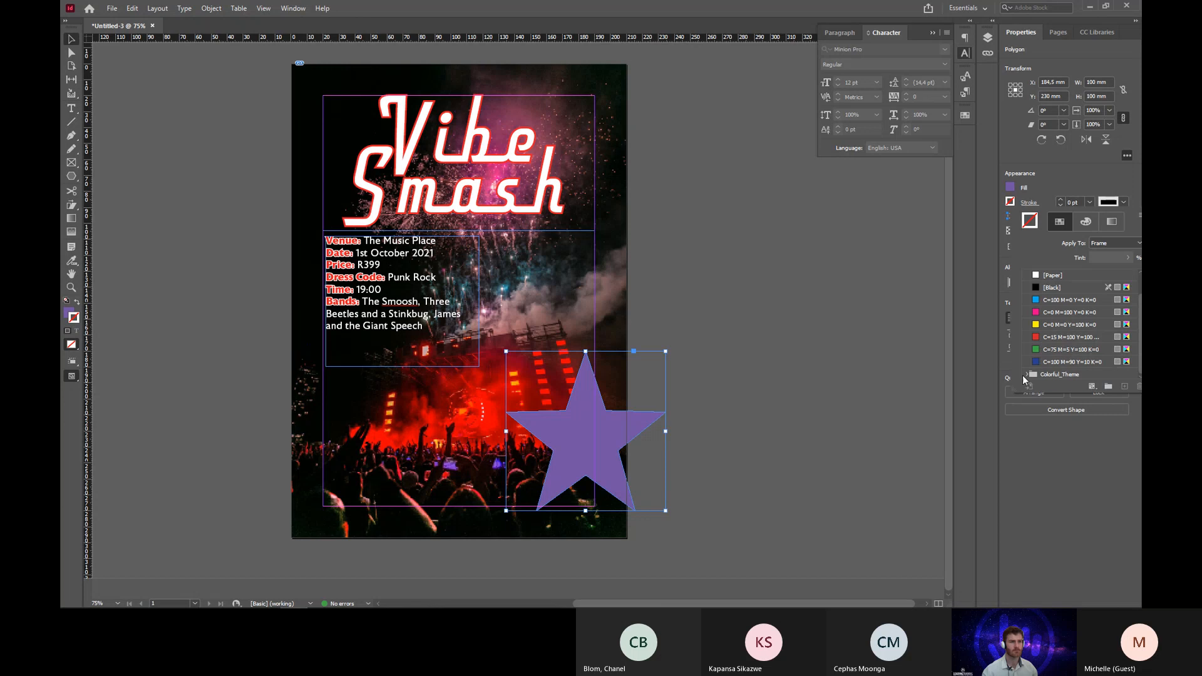
scroll(1030, 375, "down", 3)
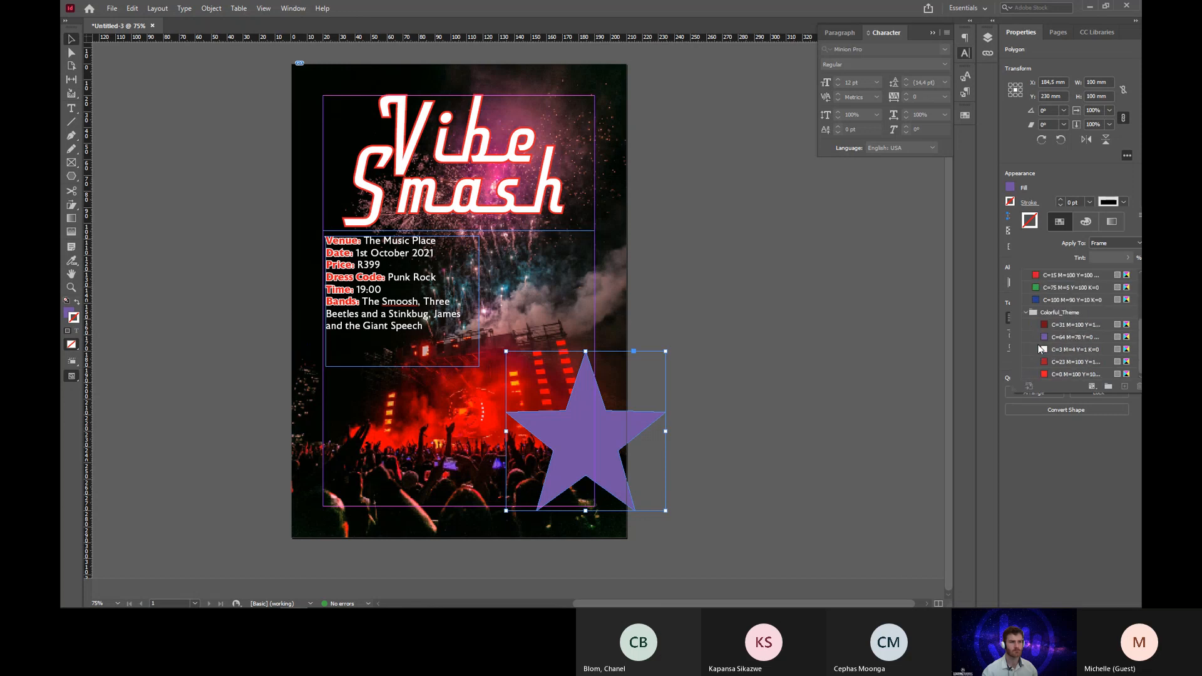
left_click(1043, 361)
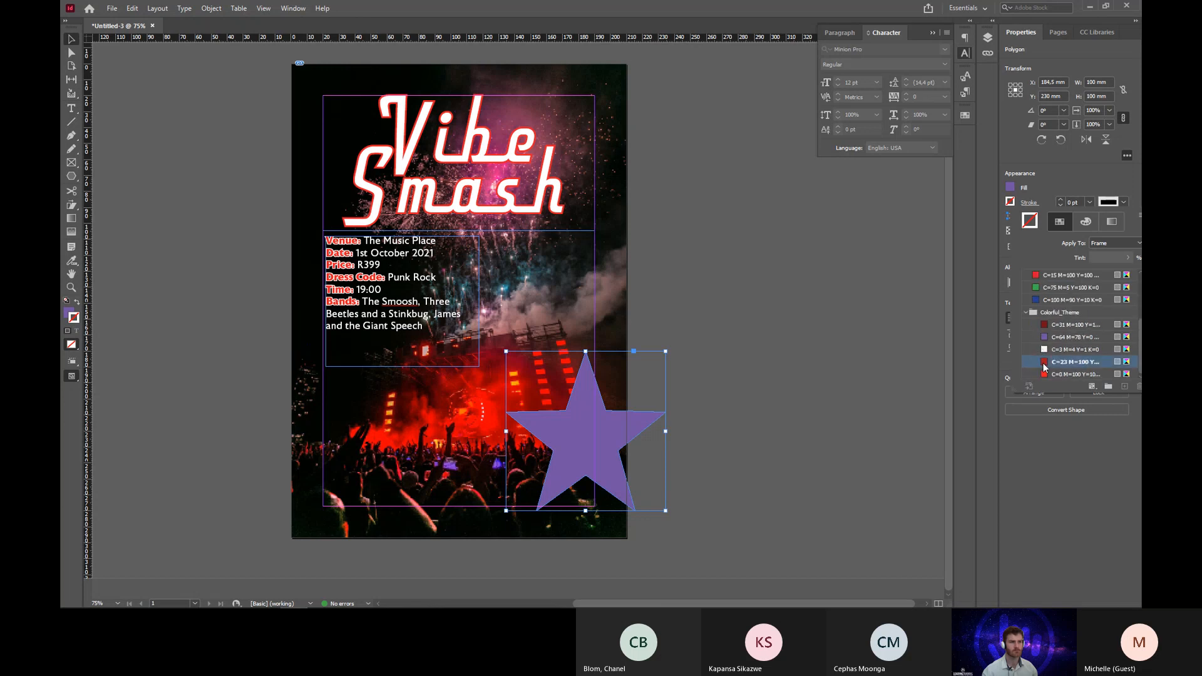
Set the star's stroke weight to 11 pt and deselect the star.
left_click(1062, 199)
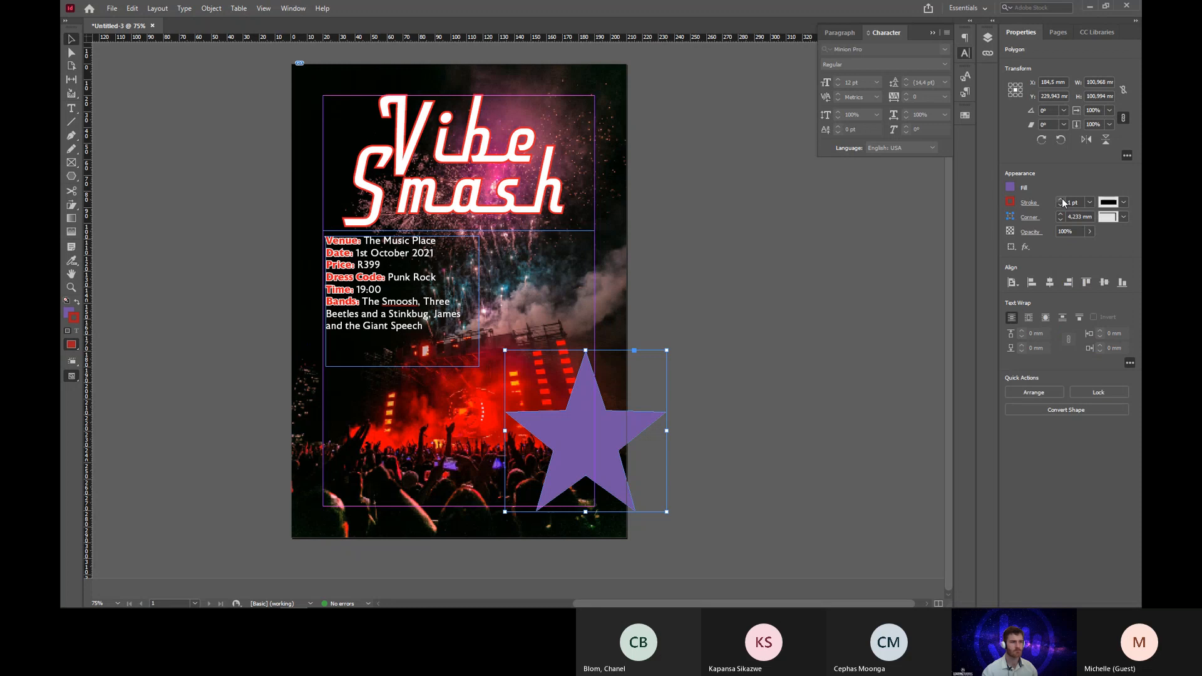
left_click(1060, 200)
left_click(1061, 199)
left_click(1061, 199)
left_click(1061, 199)
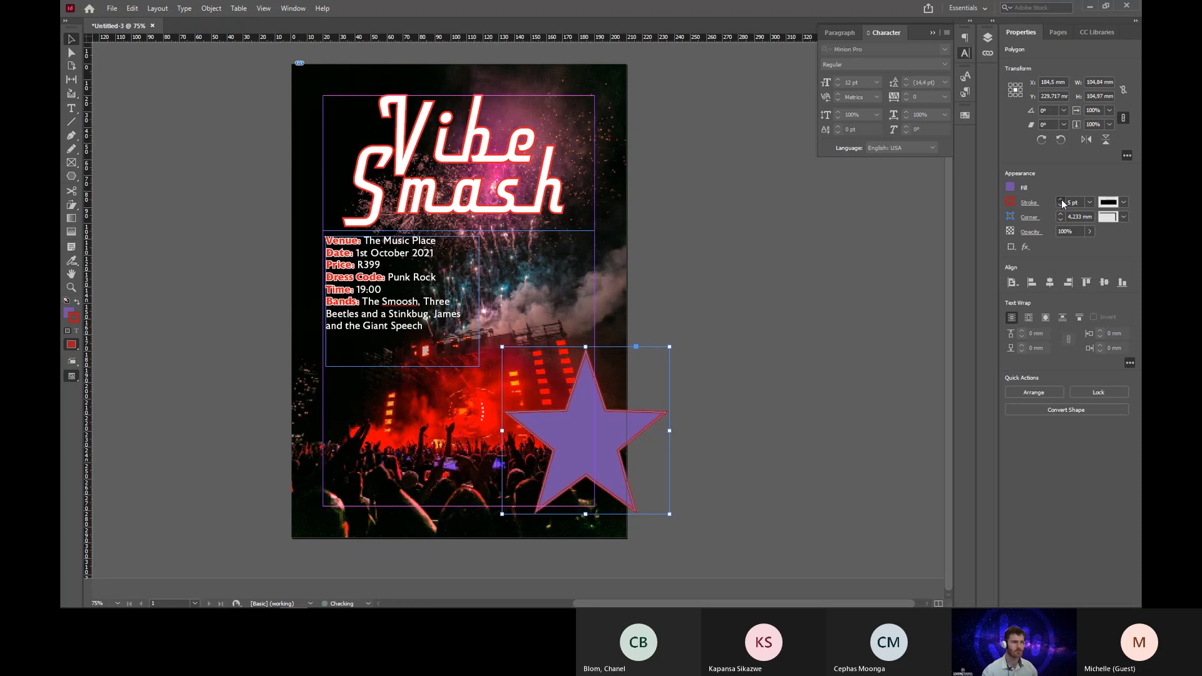
left_click(1061, 199)
left_click(1061, 200)
left_click(1061, 199)
left_click(1060, 199)
left_click(1060, 199)
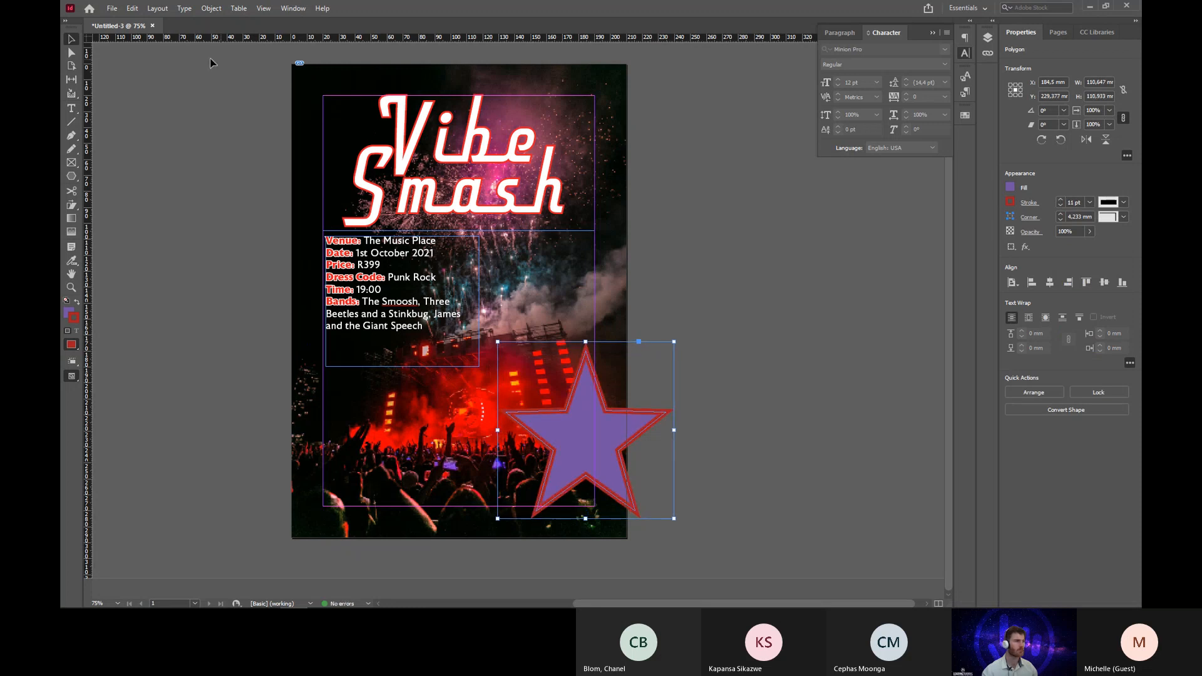
left_click(204, 211)
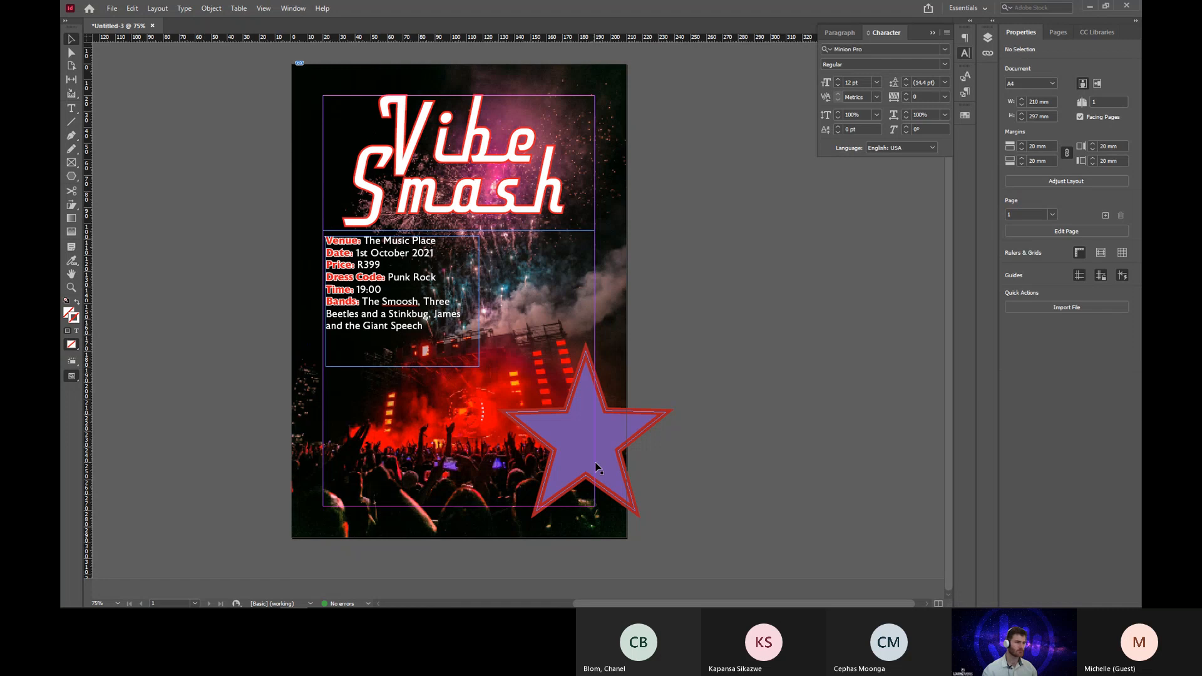
Enlarge the star to about 156.5 mm wide and 157 mm high and place it overlapping the page's lower-right corner.
left_click_drag(577, 448, 572, 476)
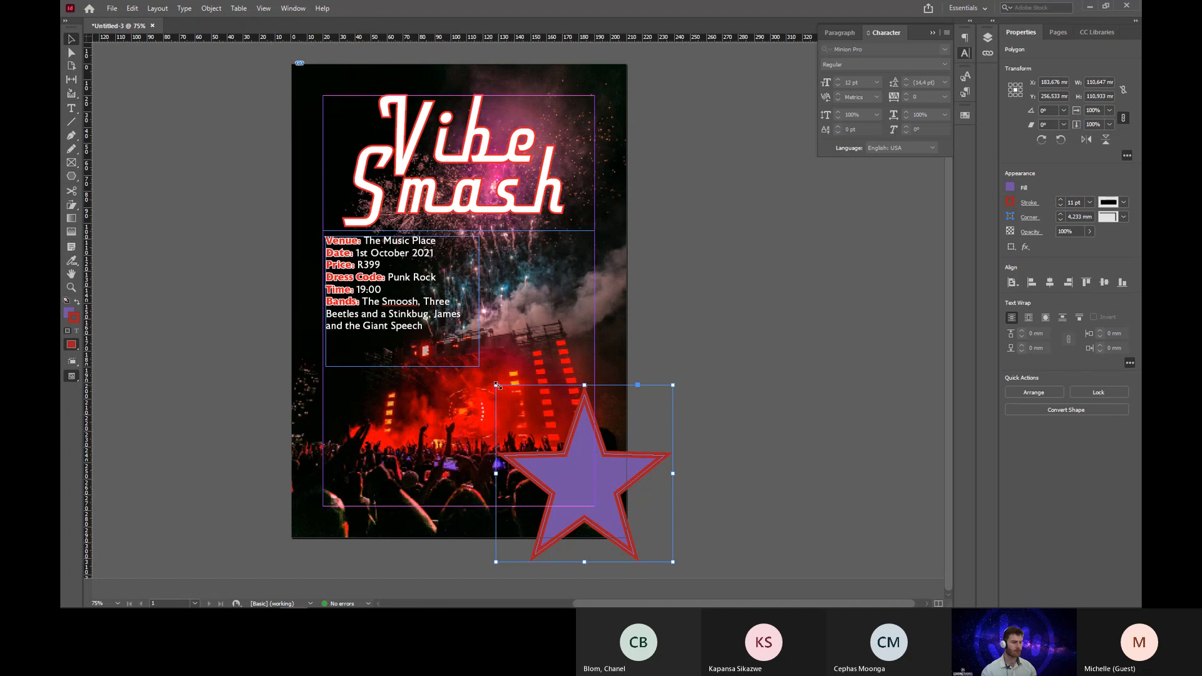
left_click_drag(490, 378, 423, 311)
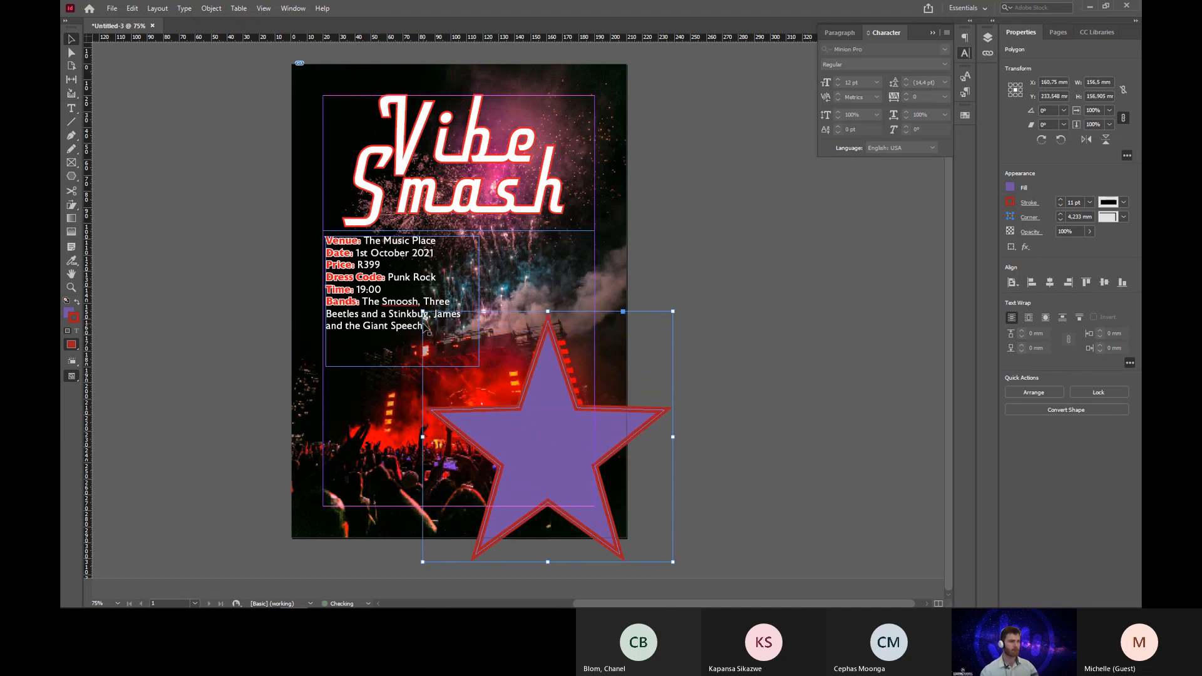
left_click(752, 285)
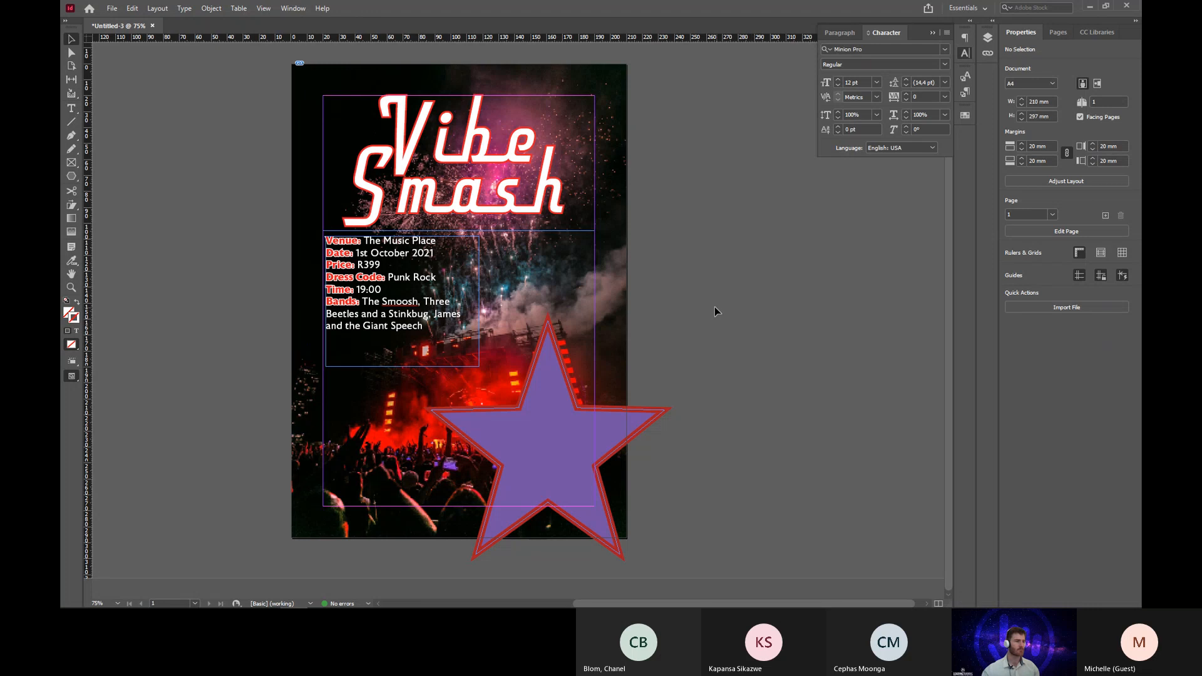
left_click(554, 430)
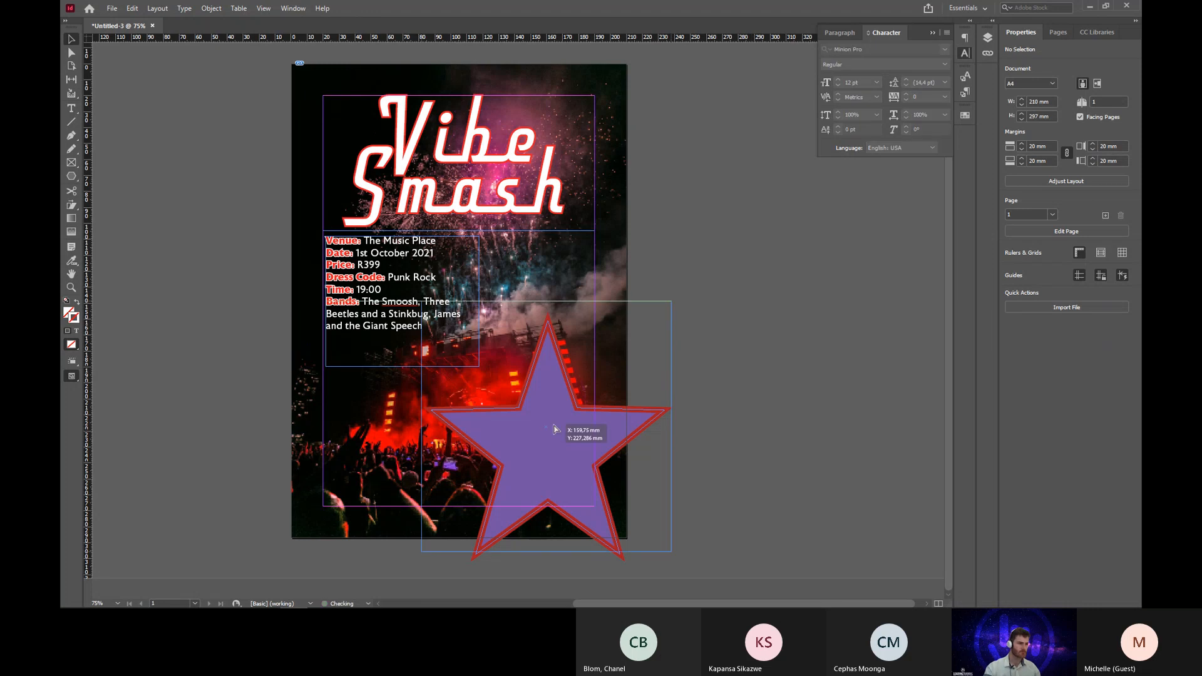
left_click_drag(554, 430, 541, 471)
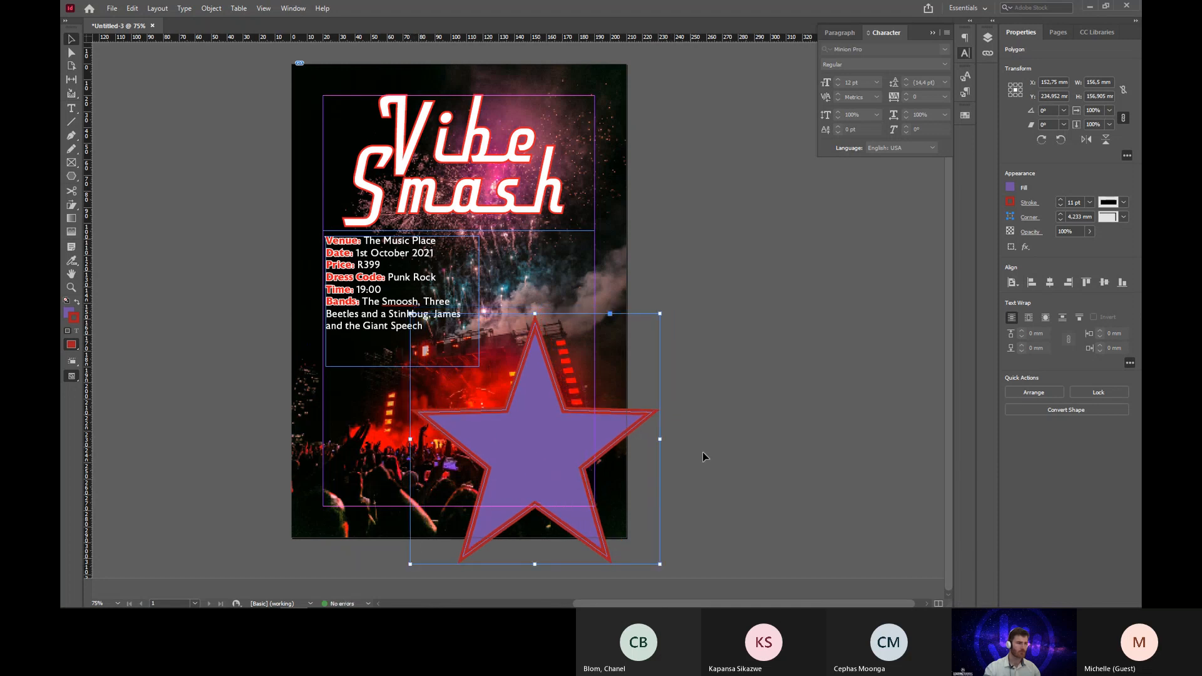
left_click(726, 449)
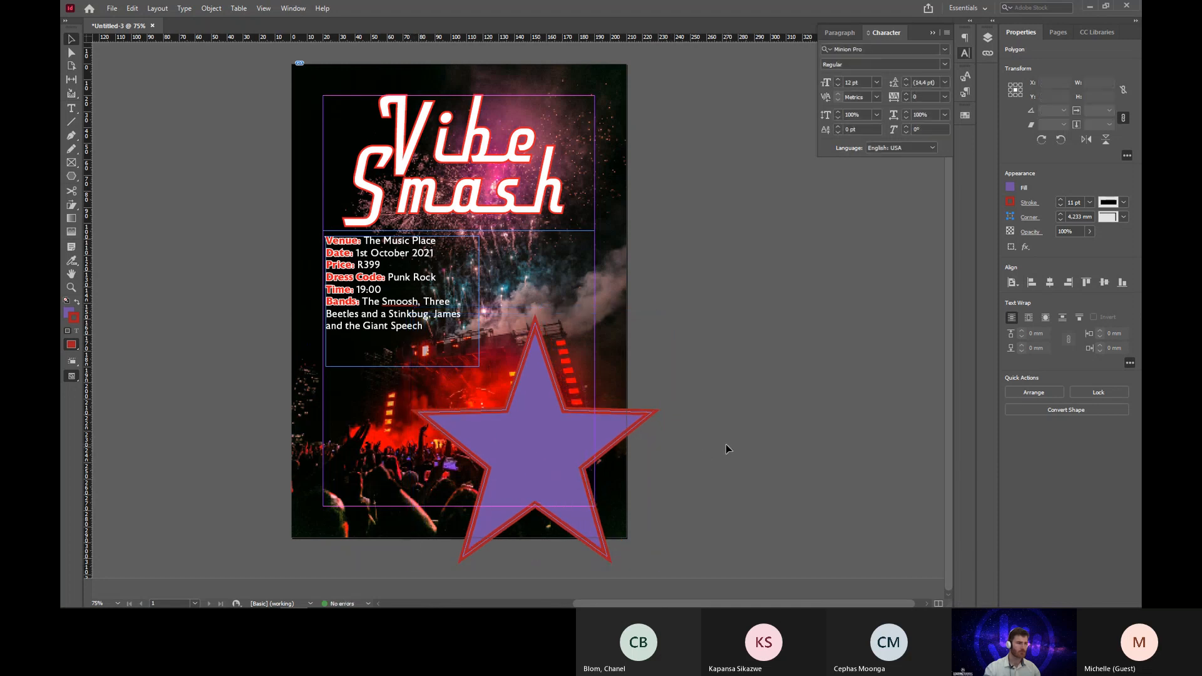
Try the star at 49% opacity and restore it to 100%.
left_click(554, 446)
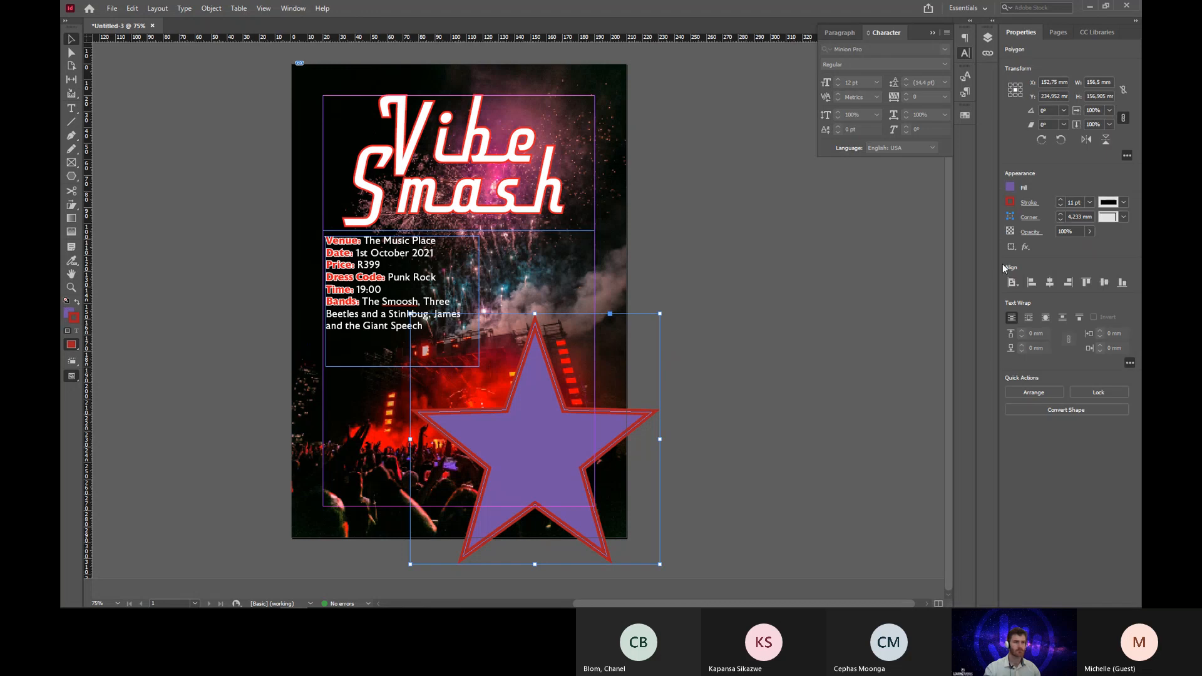
left_click(1089, 231)
left_click_drag(1092, 246, 1060, 247)
left_click(735, 376)
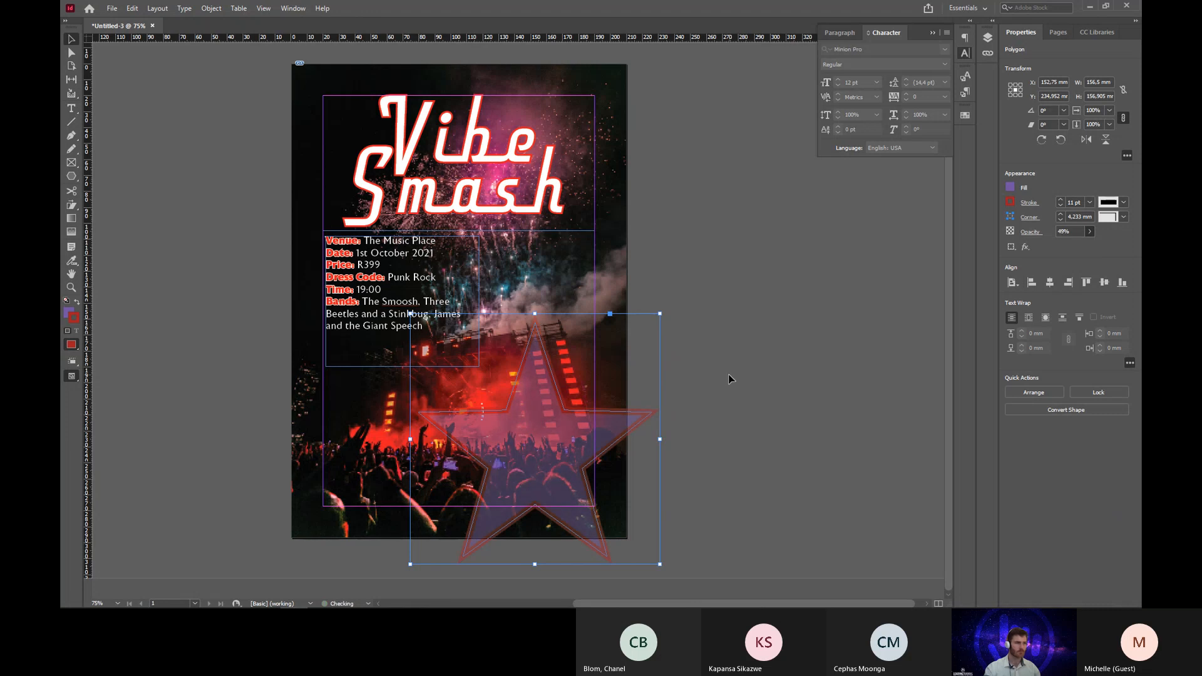
left_click(603, 432)
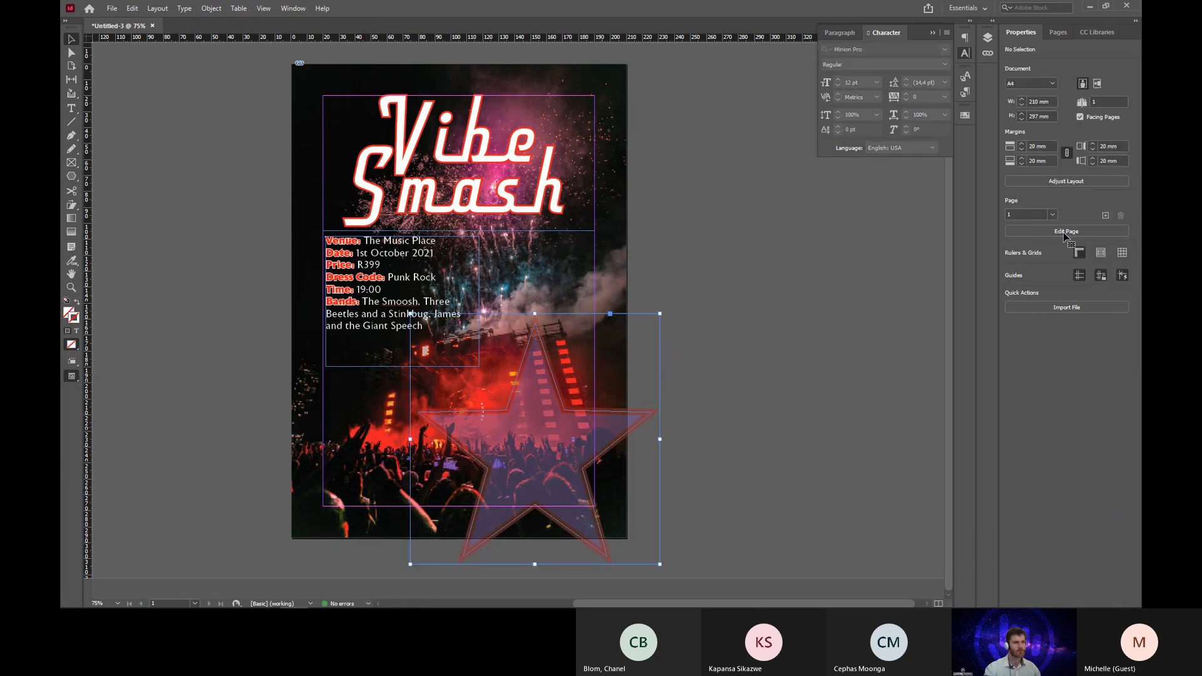
left_click(1090, 231)
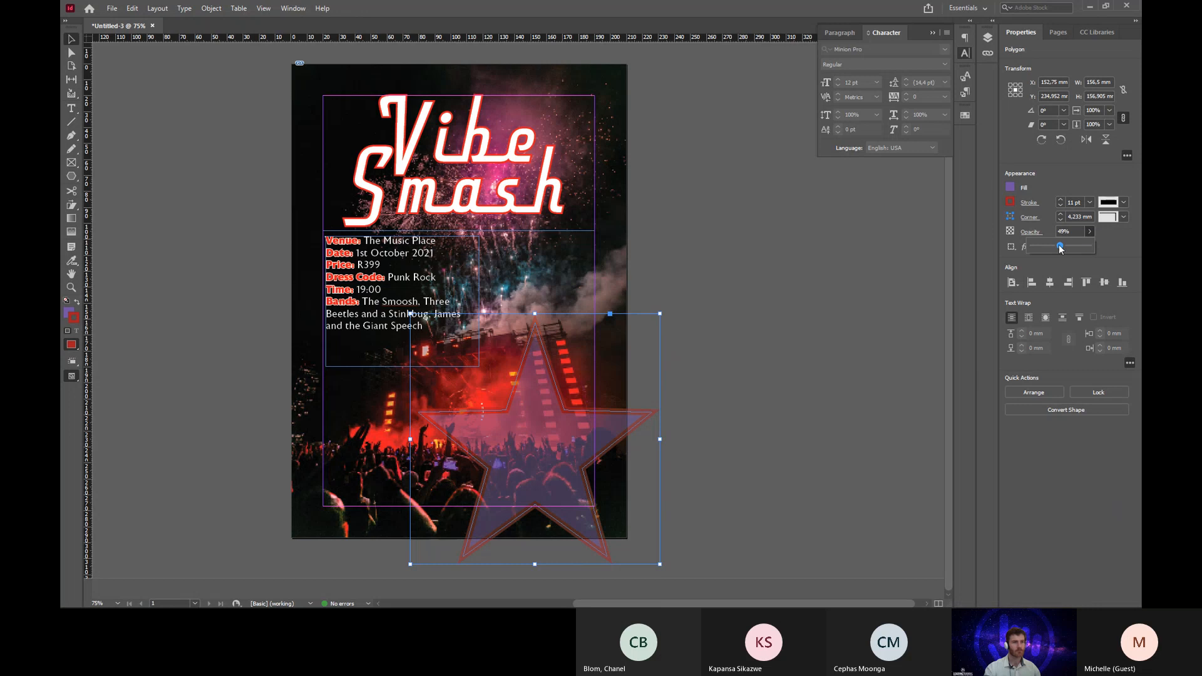
left_click_drag(1059, 245, 1092, 245)
left_click(745, 317)
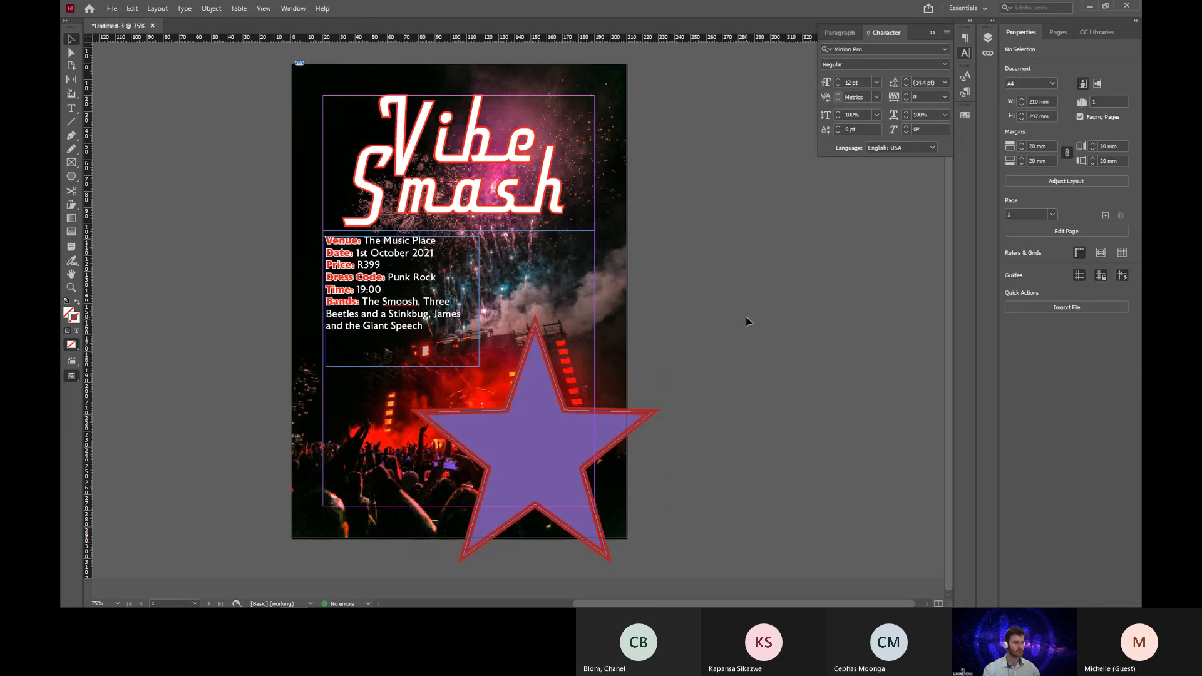
Preview the poster without frame edges and guides, and switch to a new Chrome tab.
key("w")
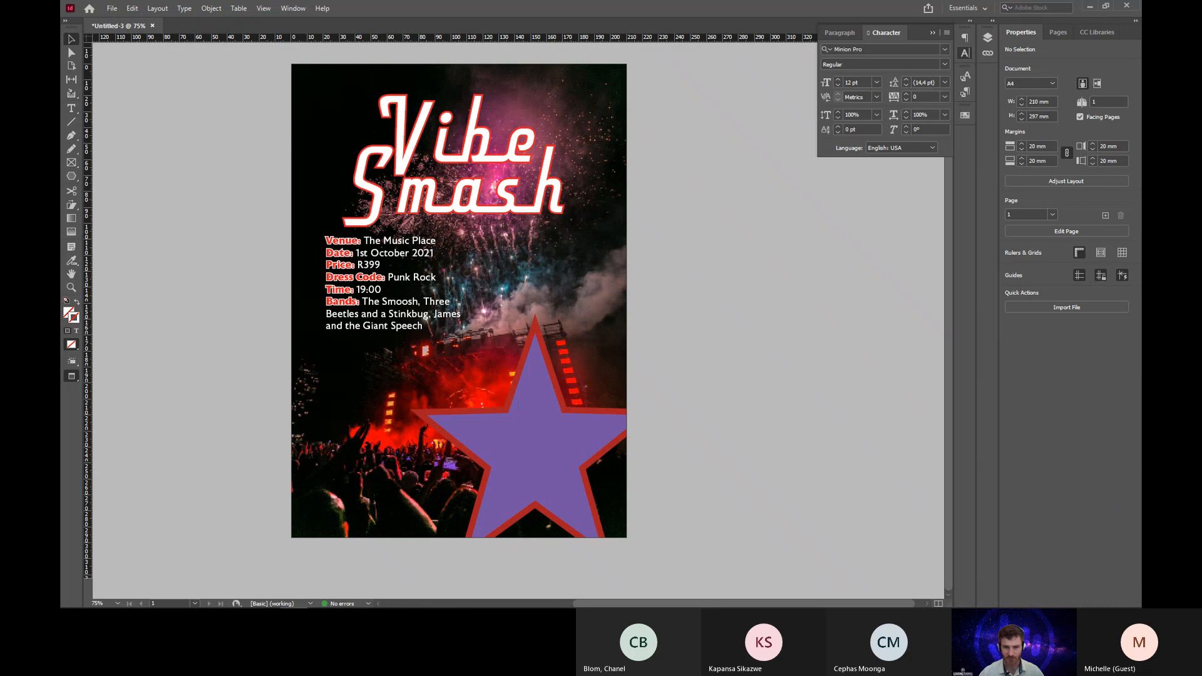
key("ctrl+d")
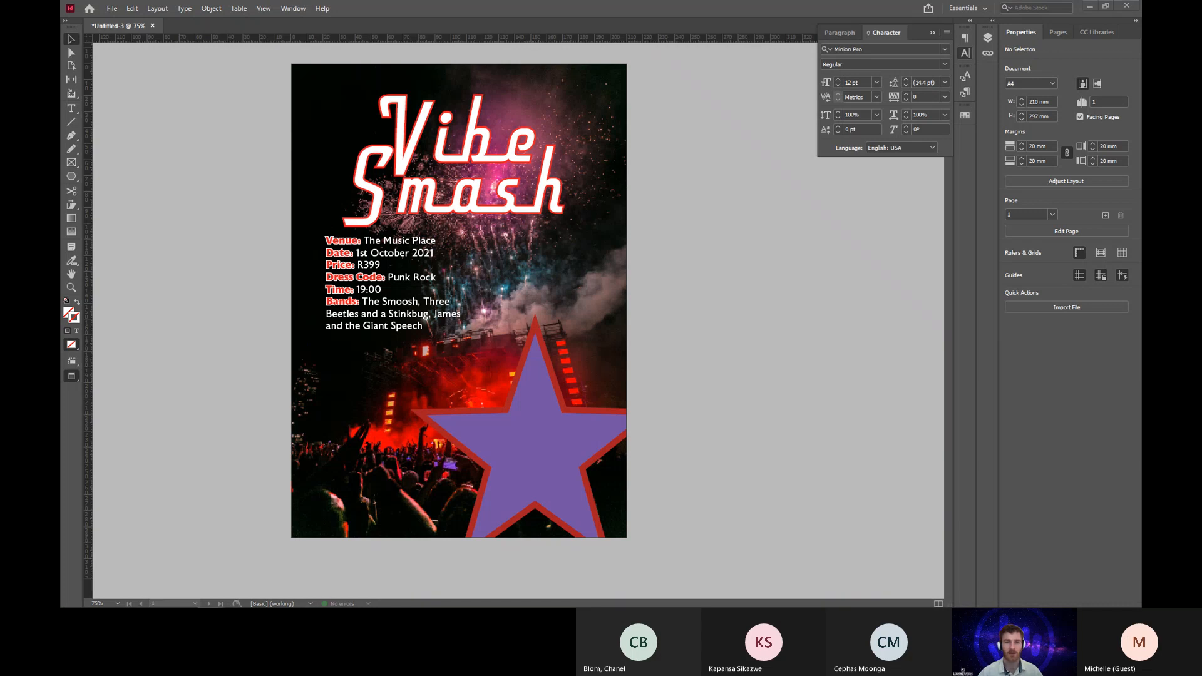
left_click_drag(543, 106, 469, 115)
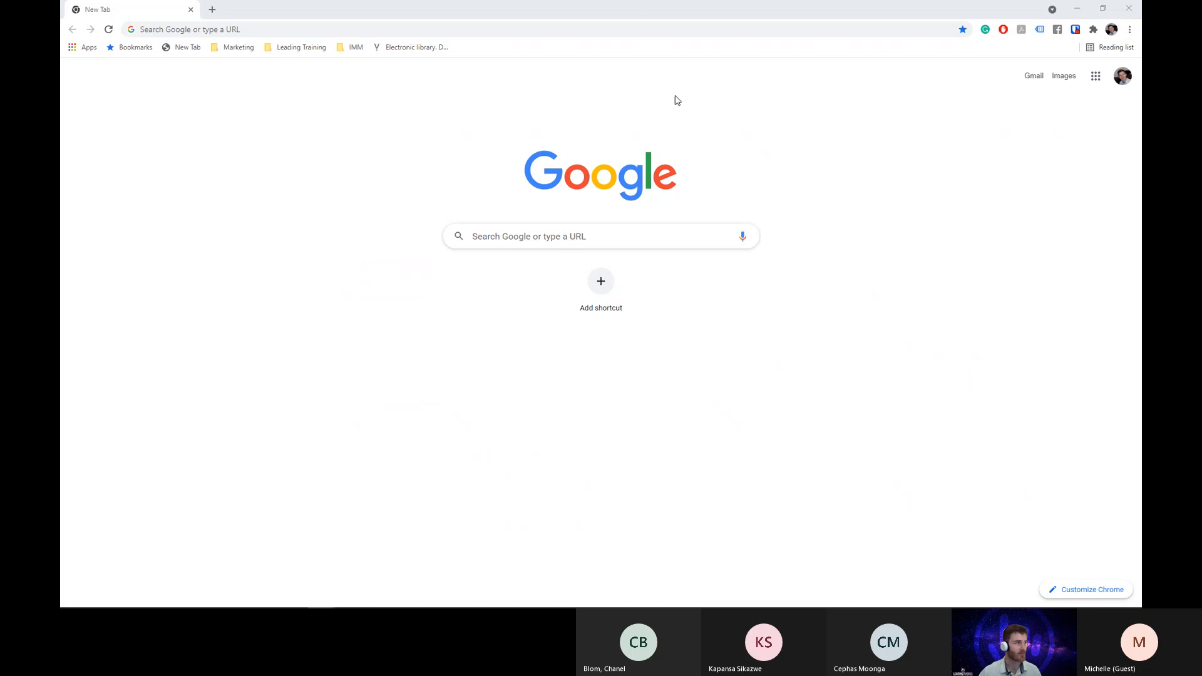
Enter the address leadingtraining.co.za/review in the browser and select it without loading the page.
left_click(659, 29)
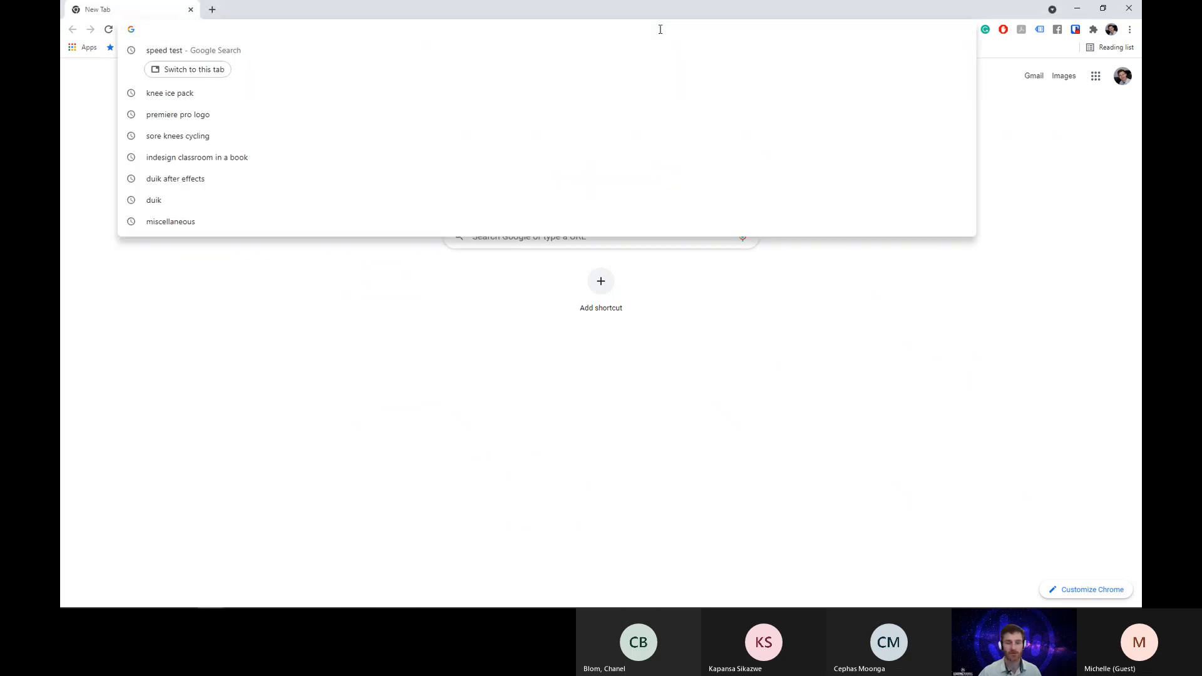
type("leadingr")
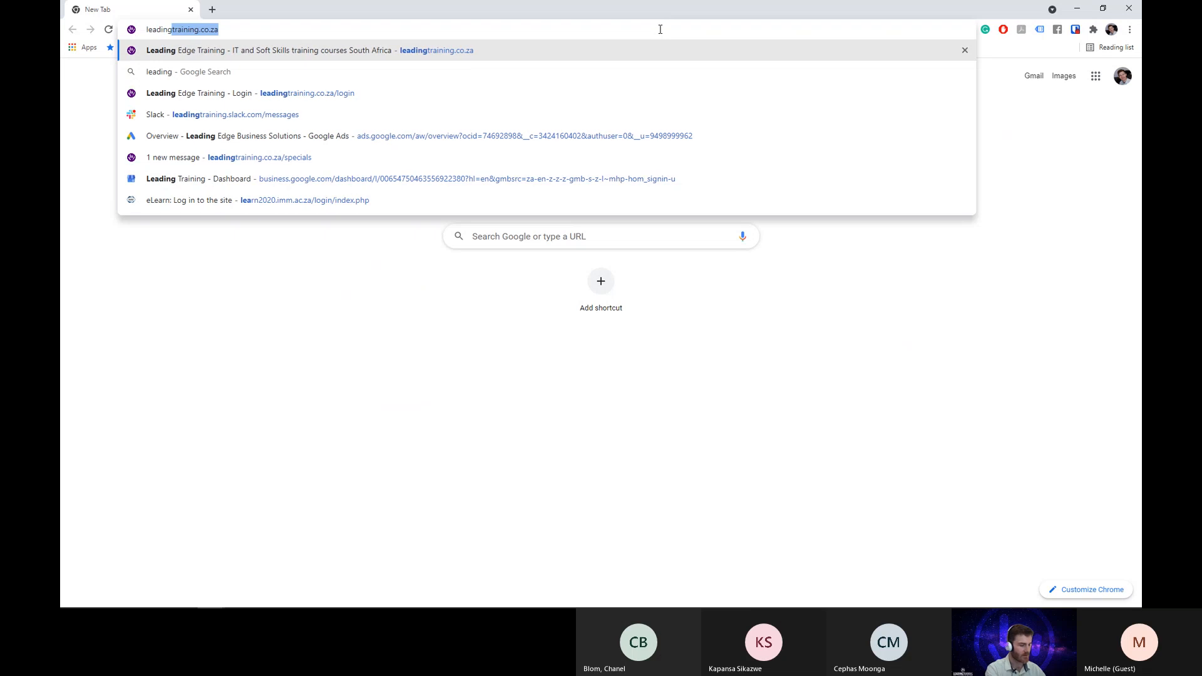
key("BackSpace")
type("yta")
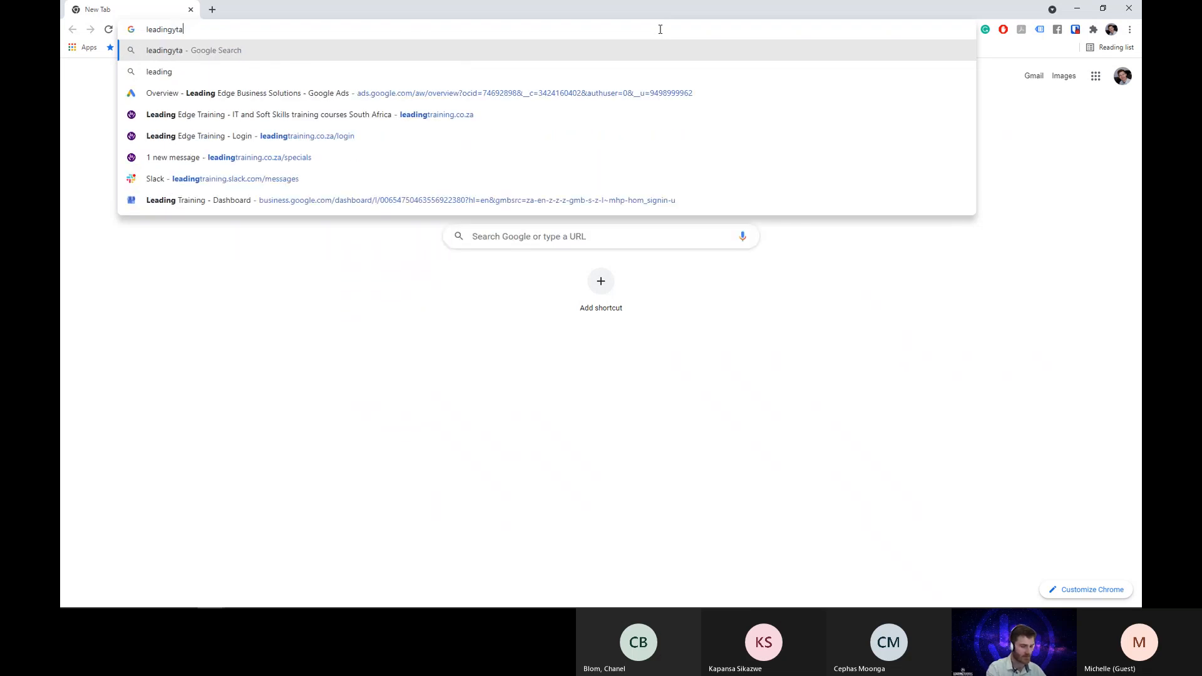
type("ining.co")
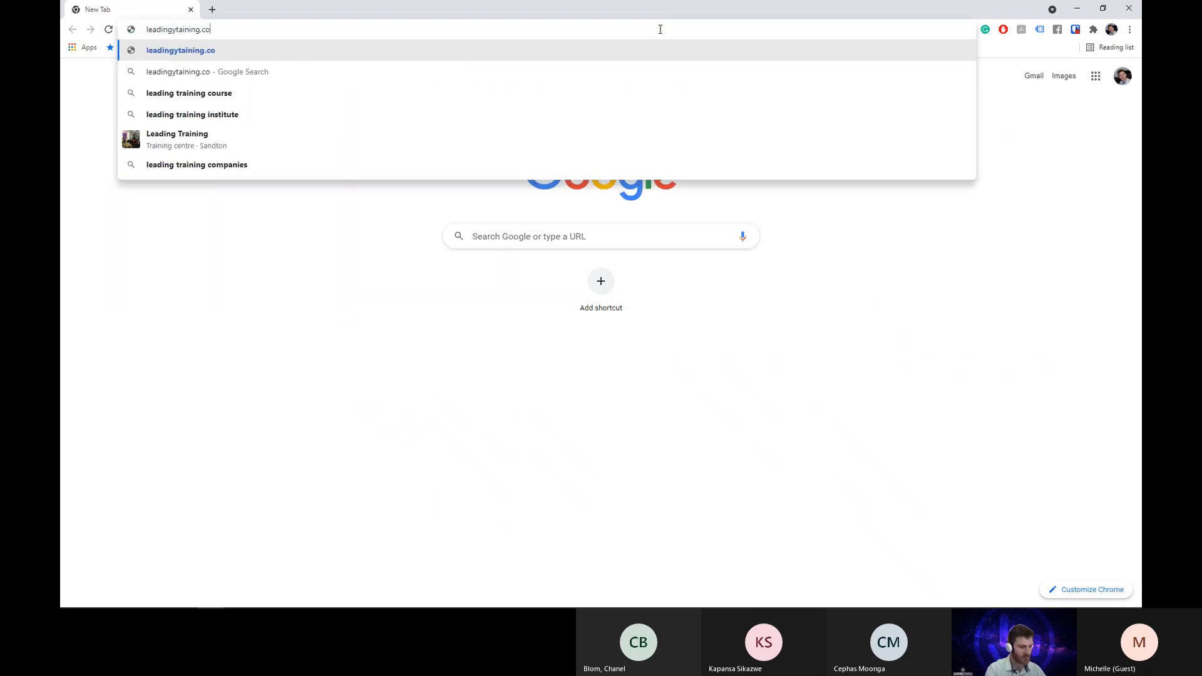
type(".za/re")
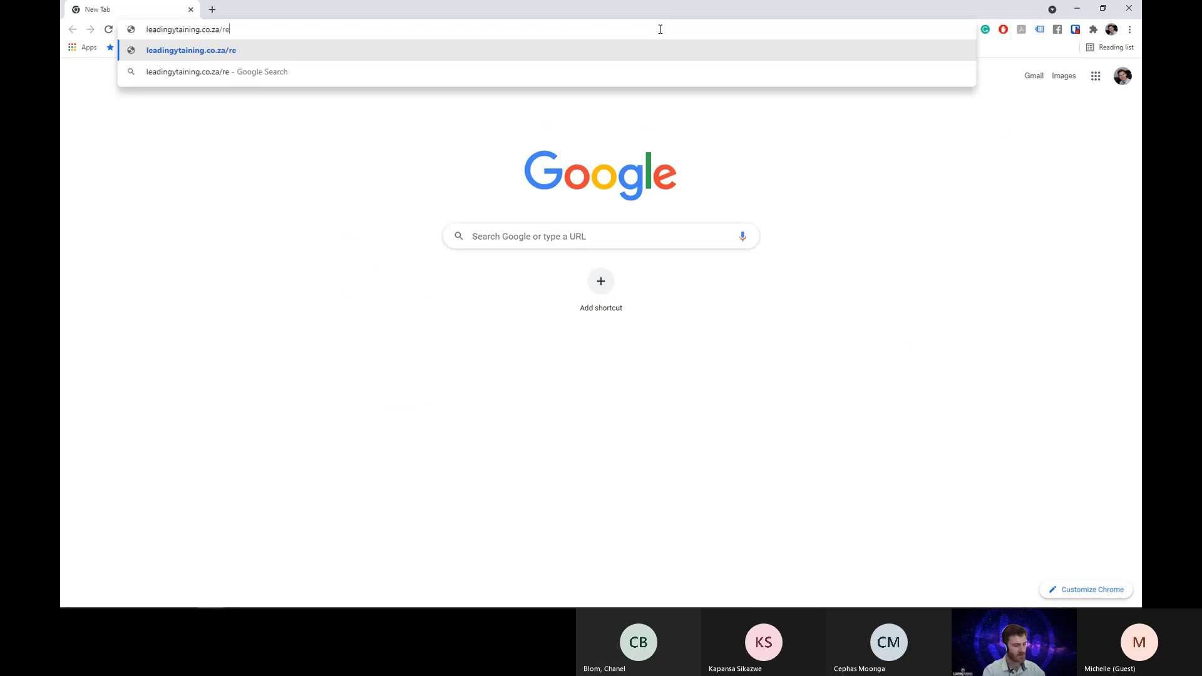
type("view")
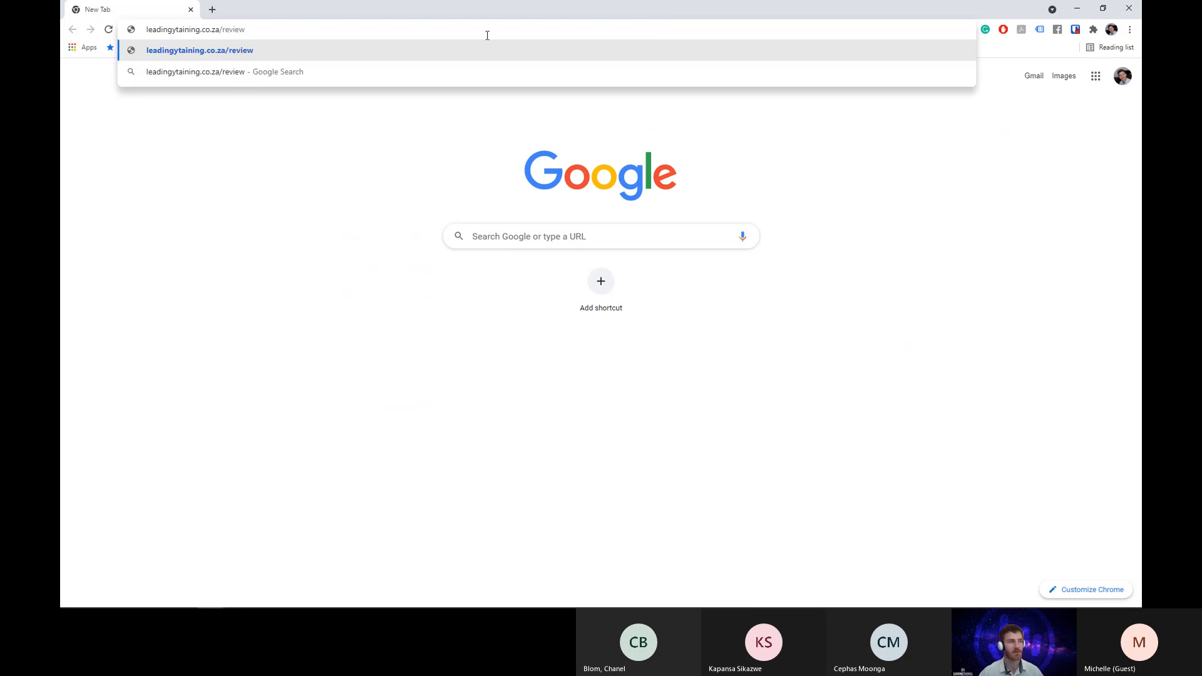
left_click_drag(268, 32, 158, 30)
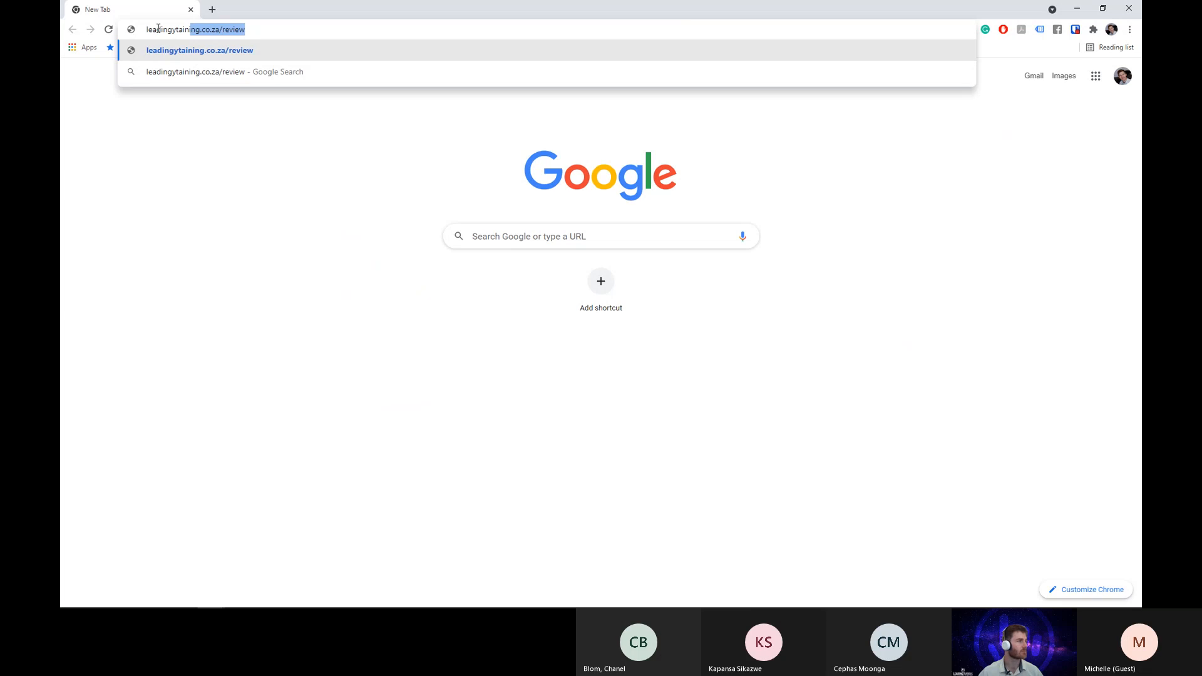
left_click(174, 30)
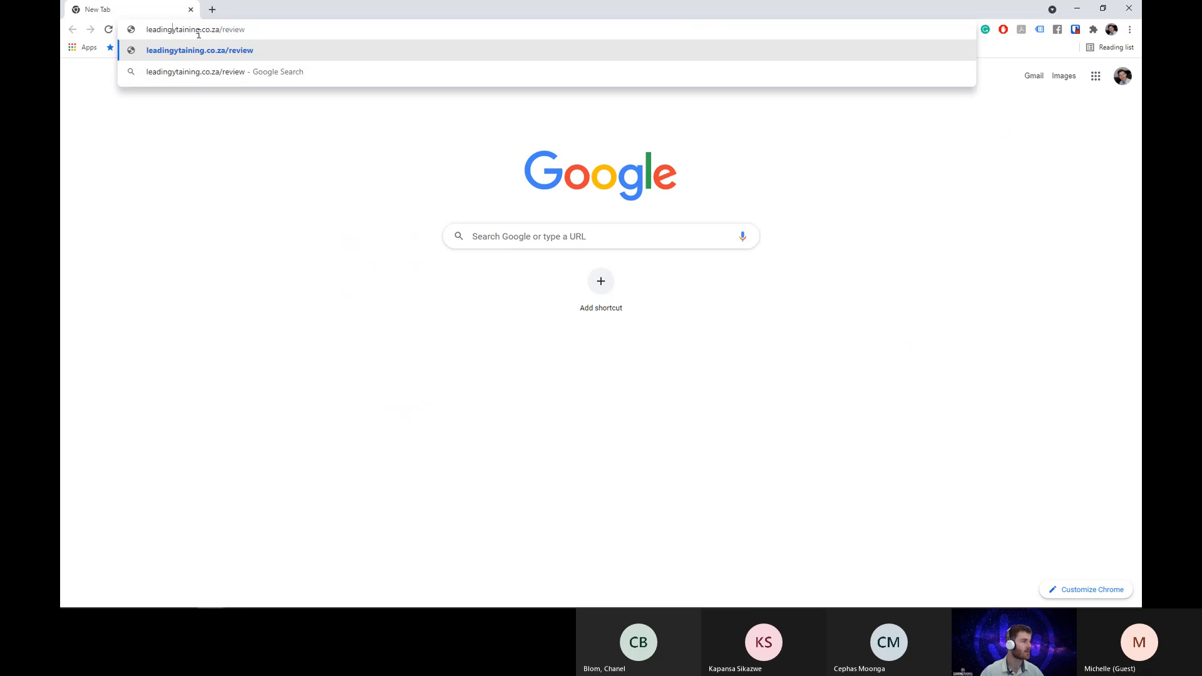
key("BackSpace")
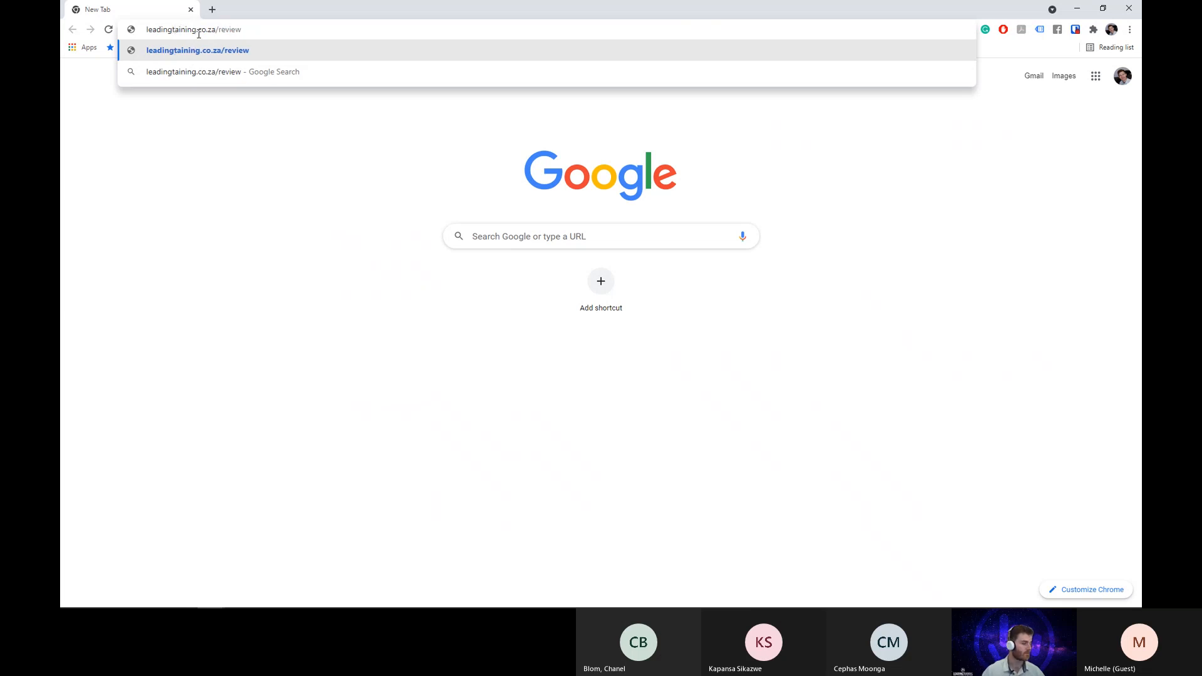
type("r")
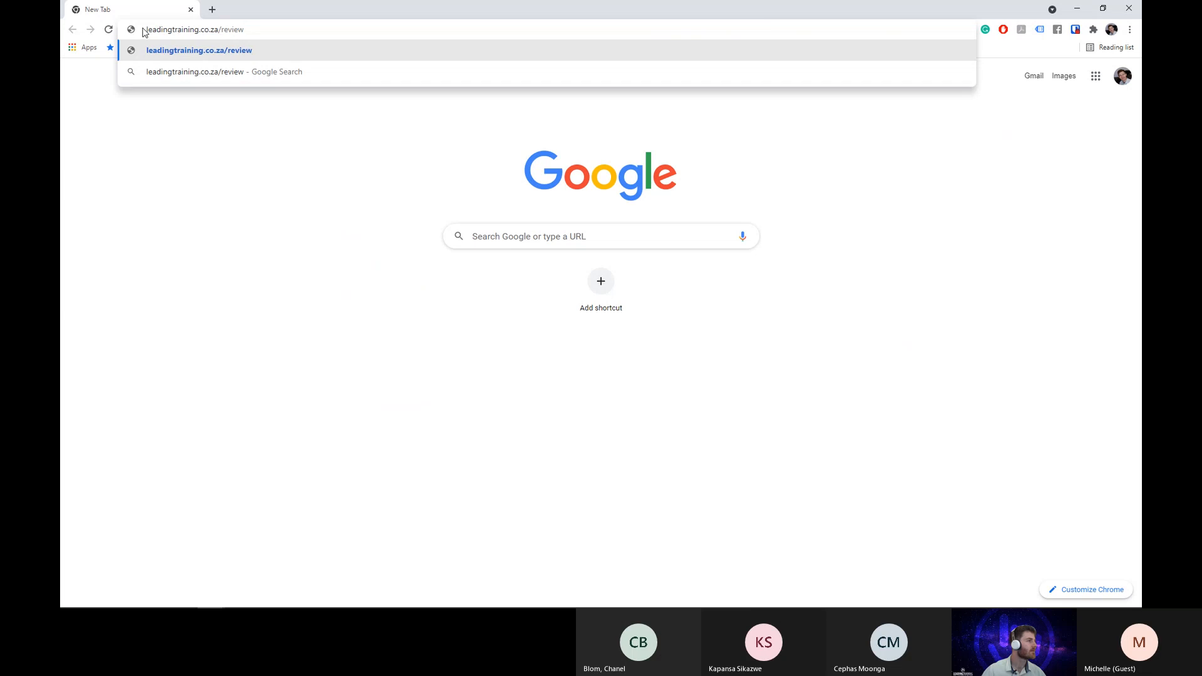
left_click(255, 28)
left_click_drag(257, 28, 134, 28)
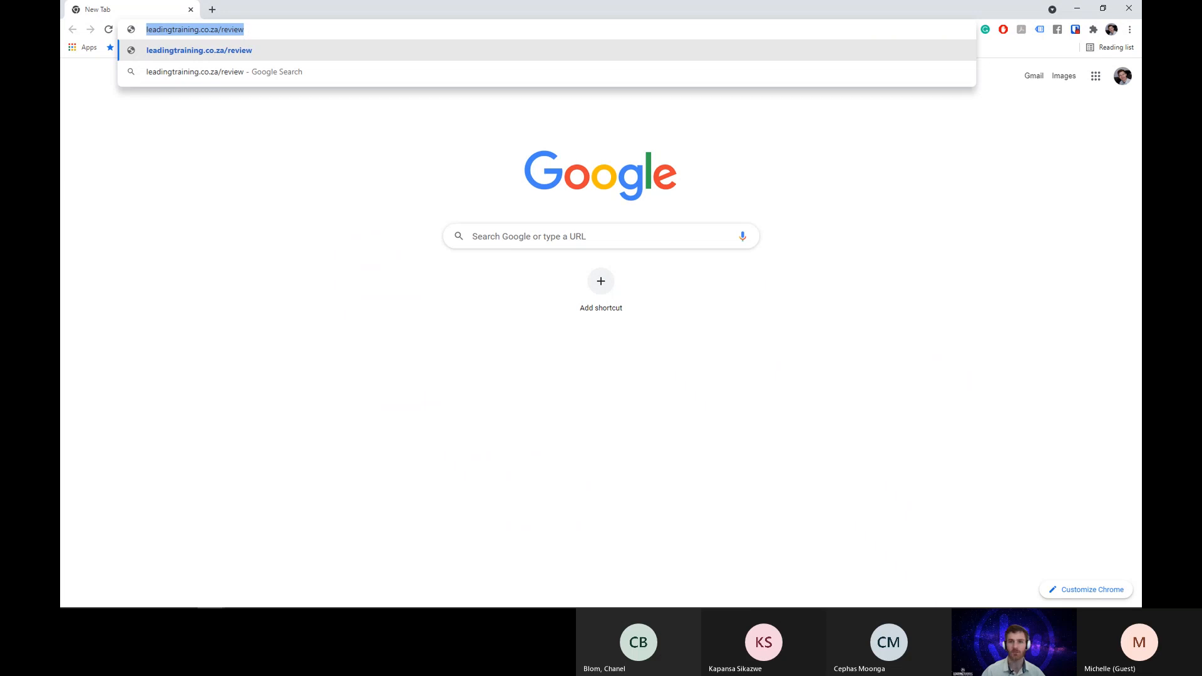
Remove "review" from the address and load the leadingtraining.co.za home page.
key("alt+Tab")
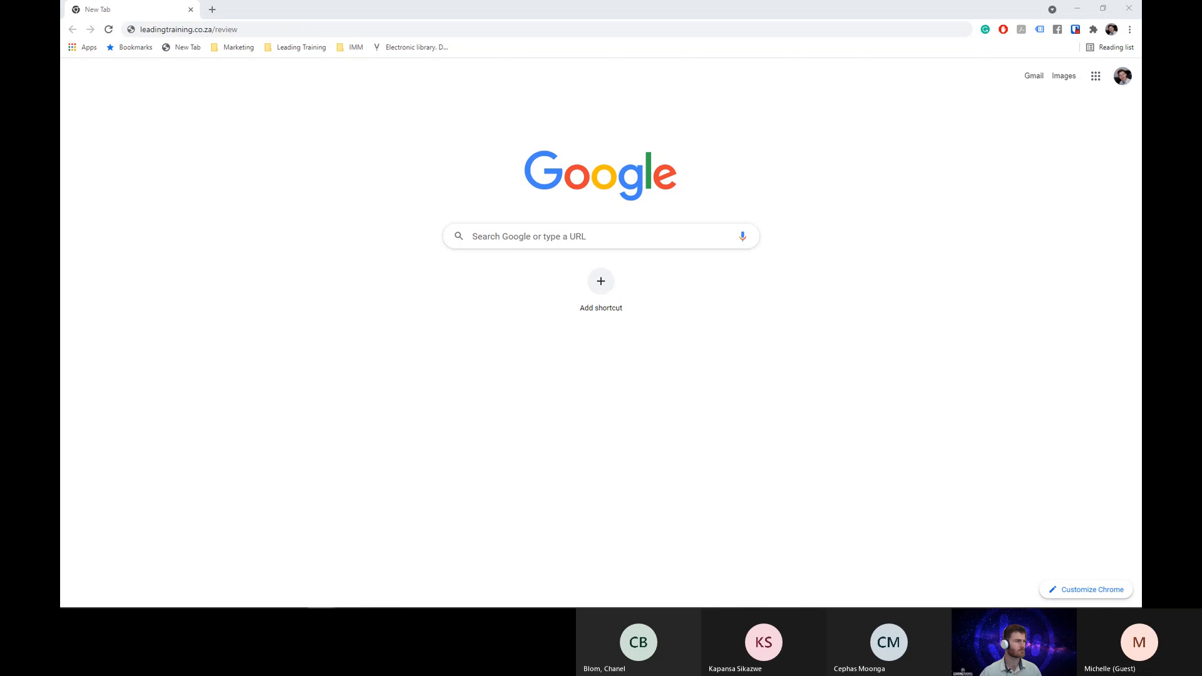
left_click(283, 28)
key("BackSpace")
key("BackSpace")
key("BackSpace")
key("BackSpace")
key("BackSpace")
key("BackSpace")
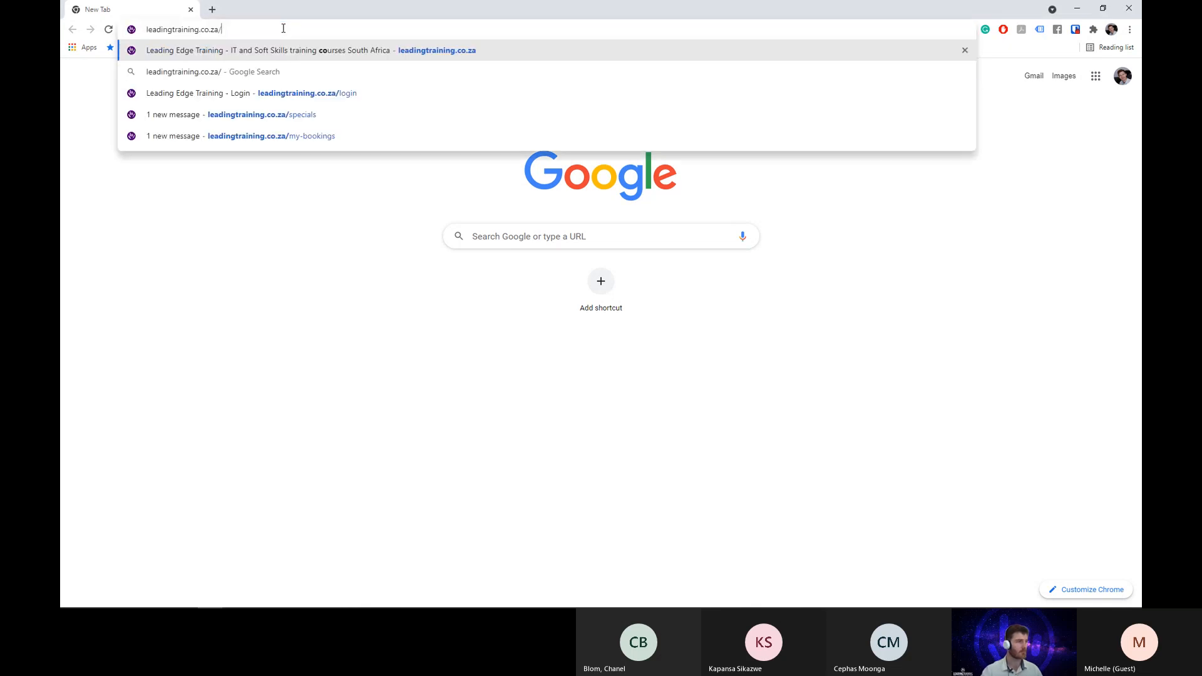
key("Return")
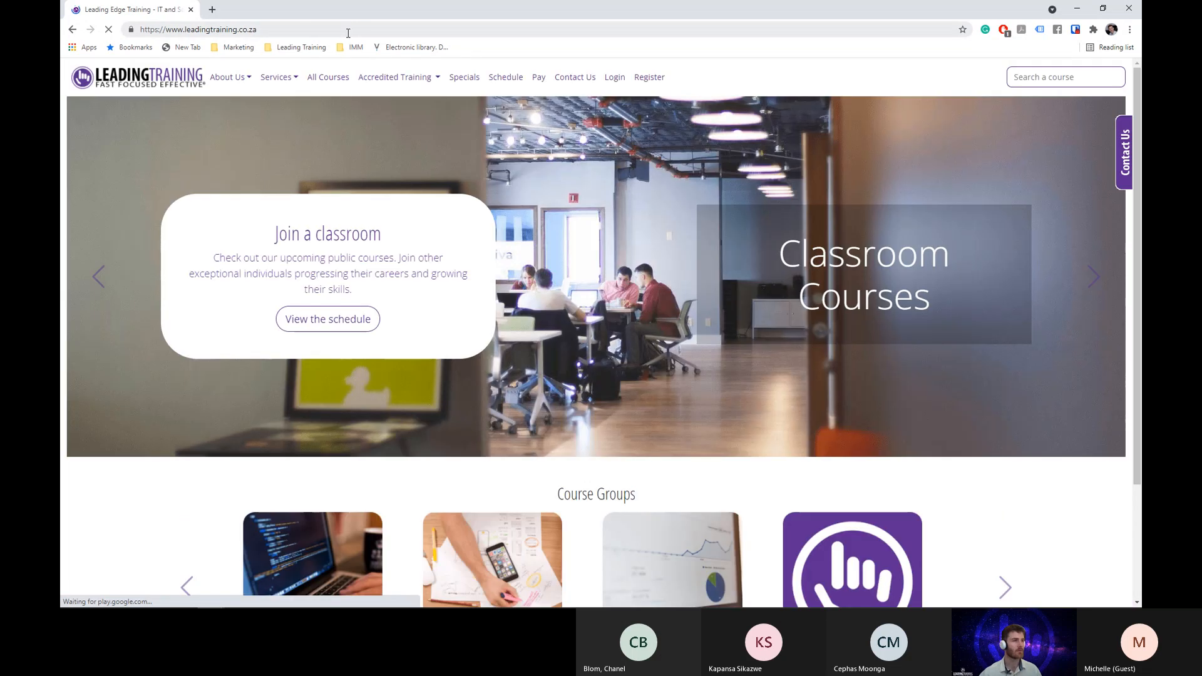
Log in to the training site with the saved account credentials and open My Bookings.
left_click(614, 78)
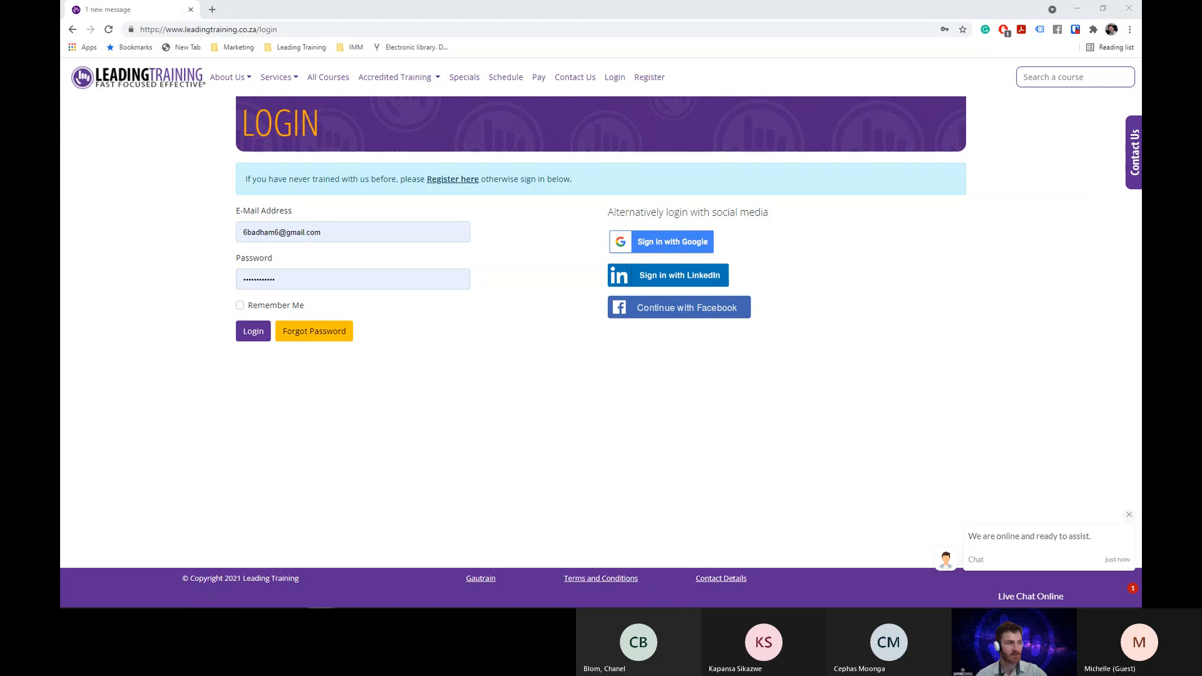
left_click(264, 338)
left_click(264, 340)
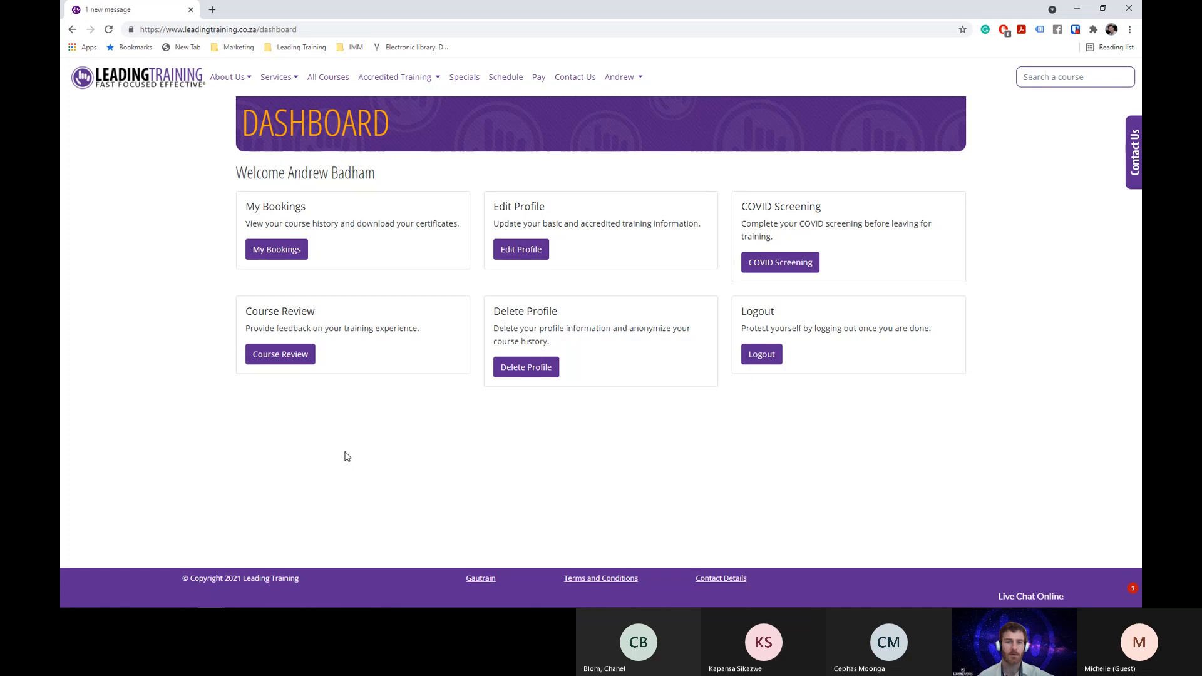
left_click(273, 256)
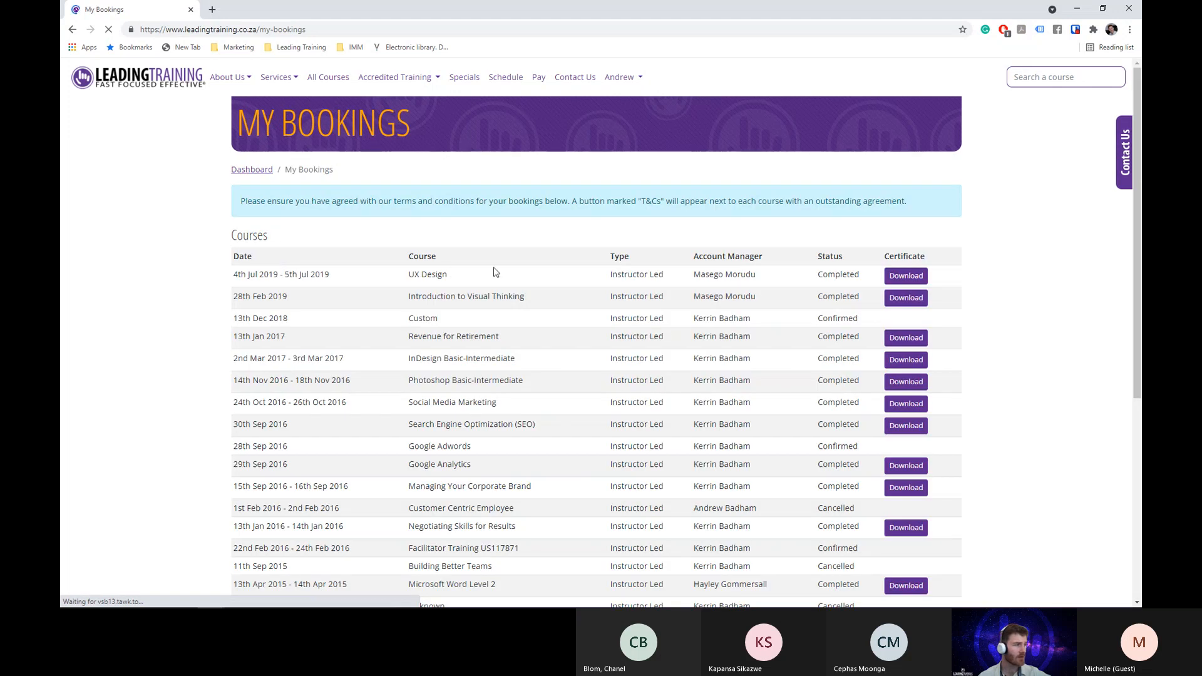
Open the UX Design course certificate, look over the whole page, and return to My Bookings.
left_click(889, 279)
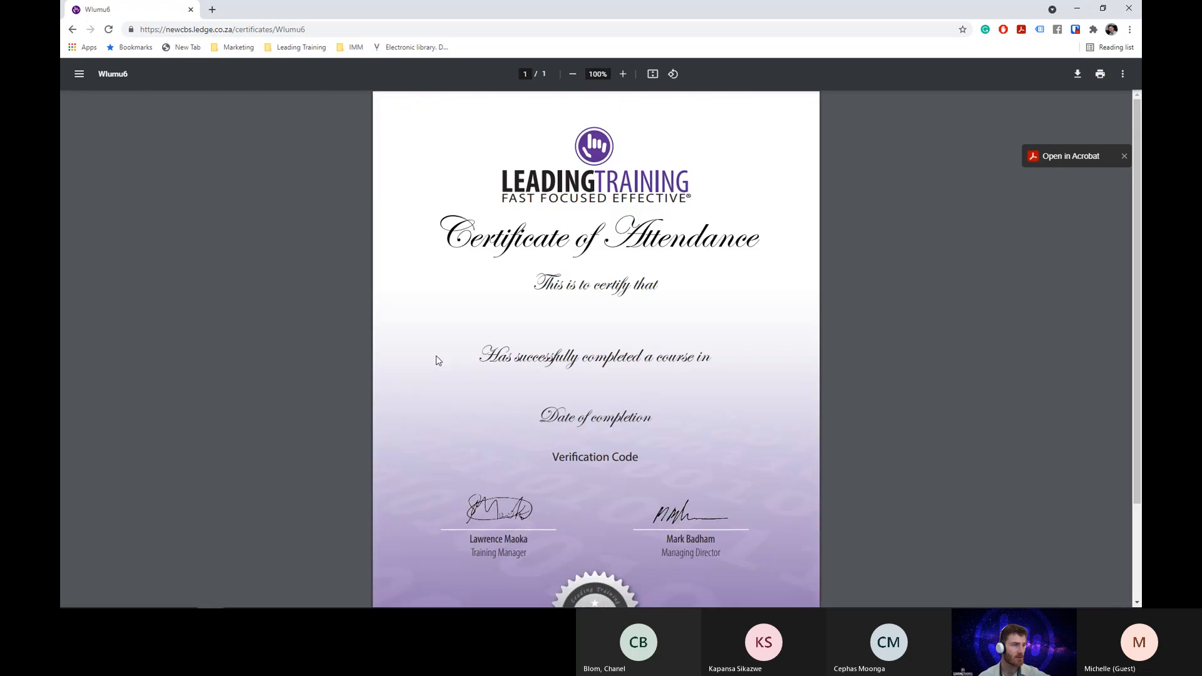
scroll(398, 326, "down", 2)
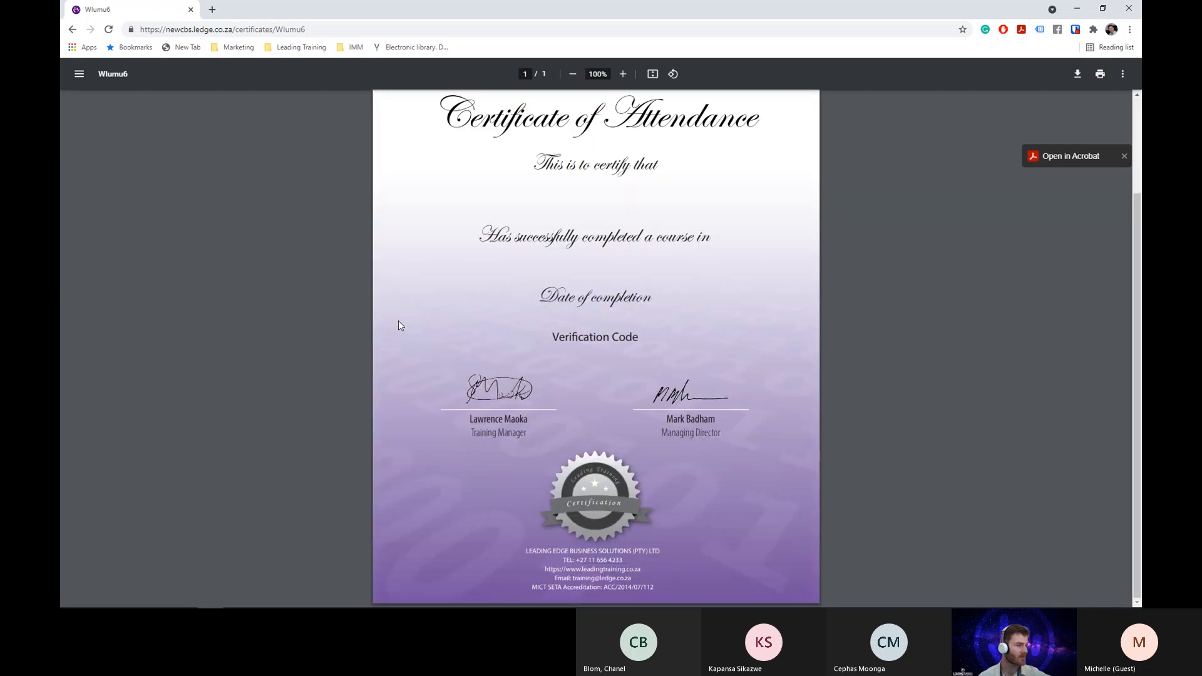
scroll(398, 325, "up", 2)
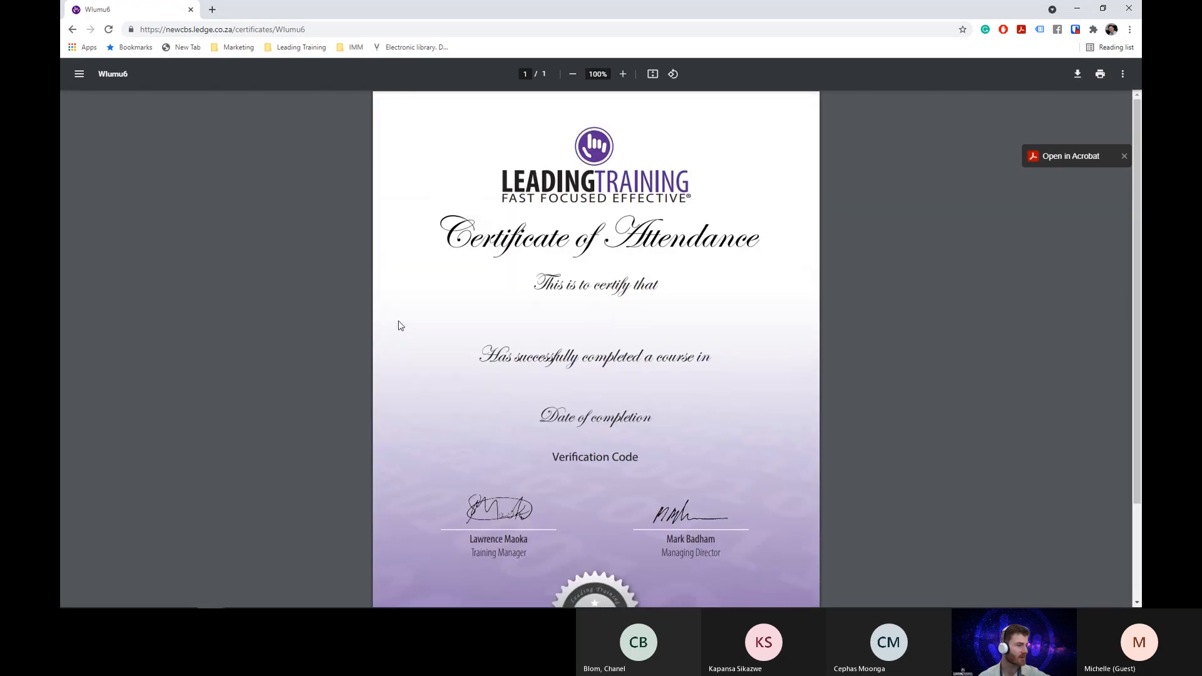
left_click(72, 29)
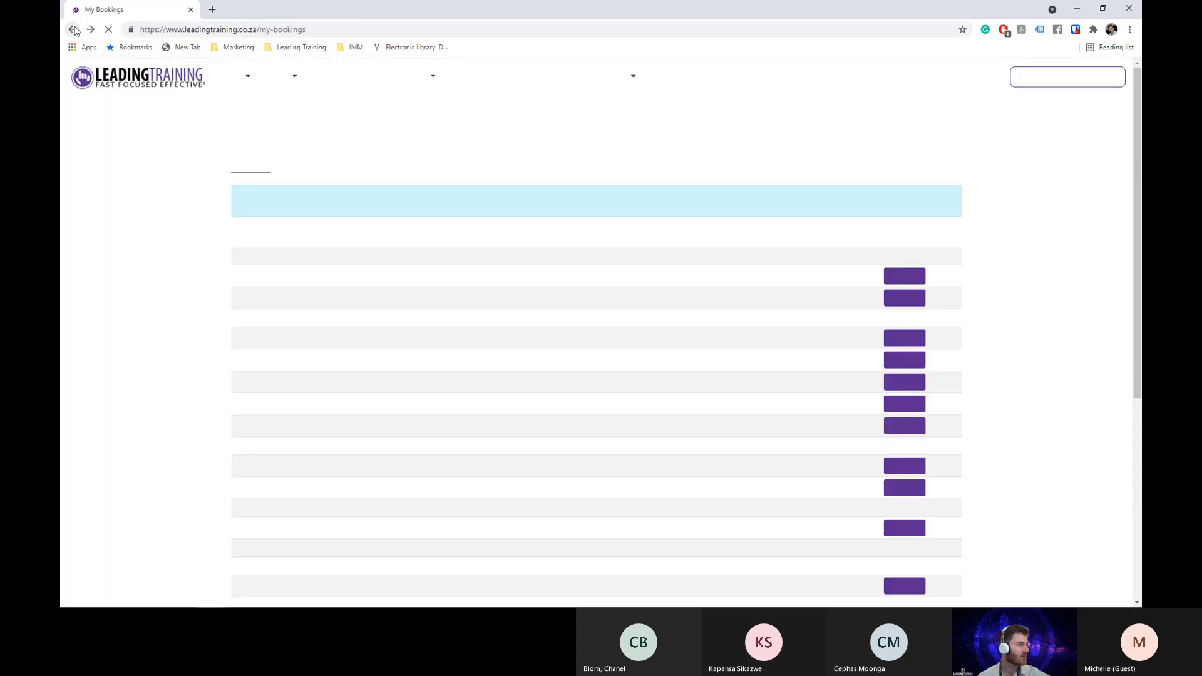
Open the InDesign Basic-Intermediate certificate, examine it down to the seal and contact details, and return to My Bookings.
left_click(916, 358)
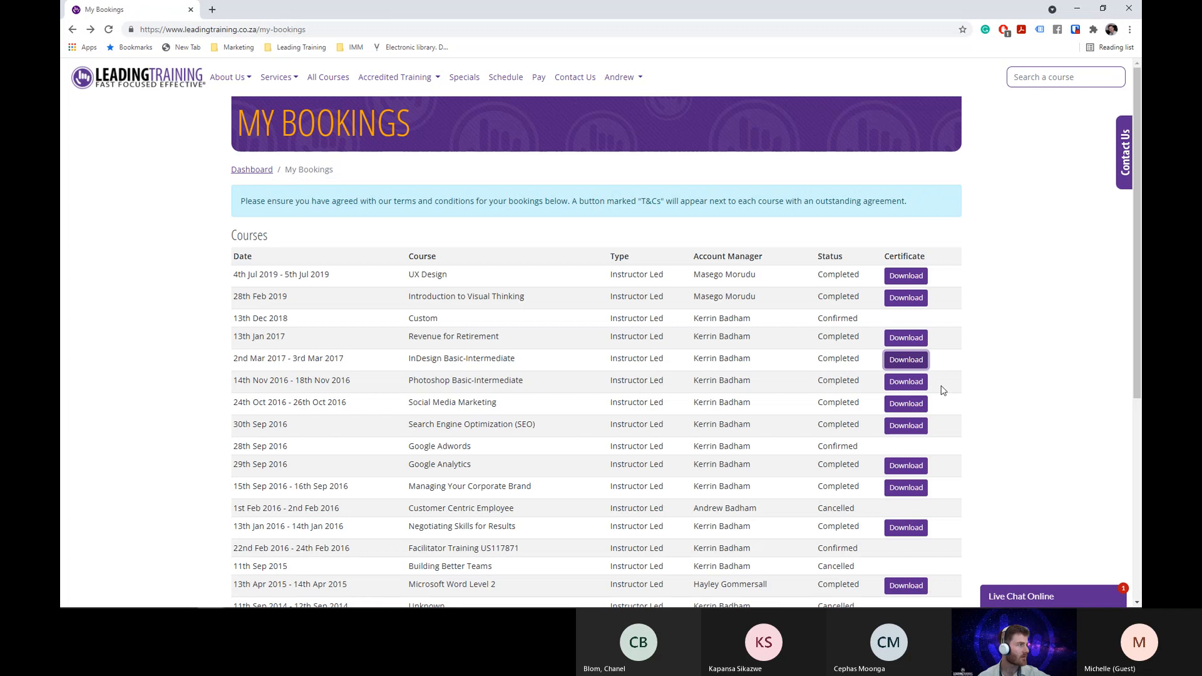
left_click(907, 366)
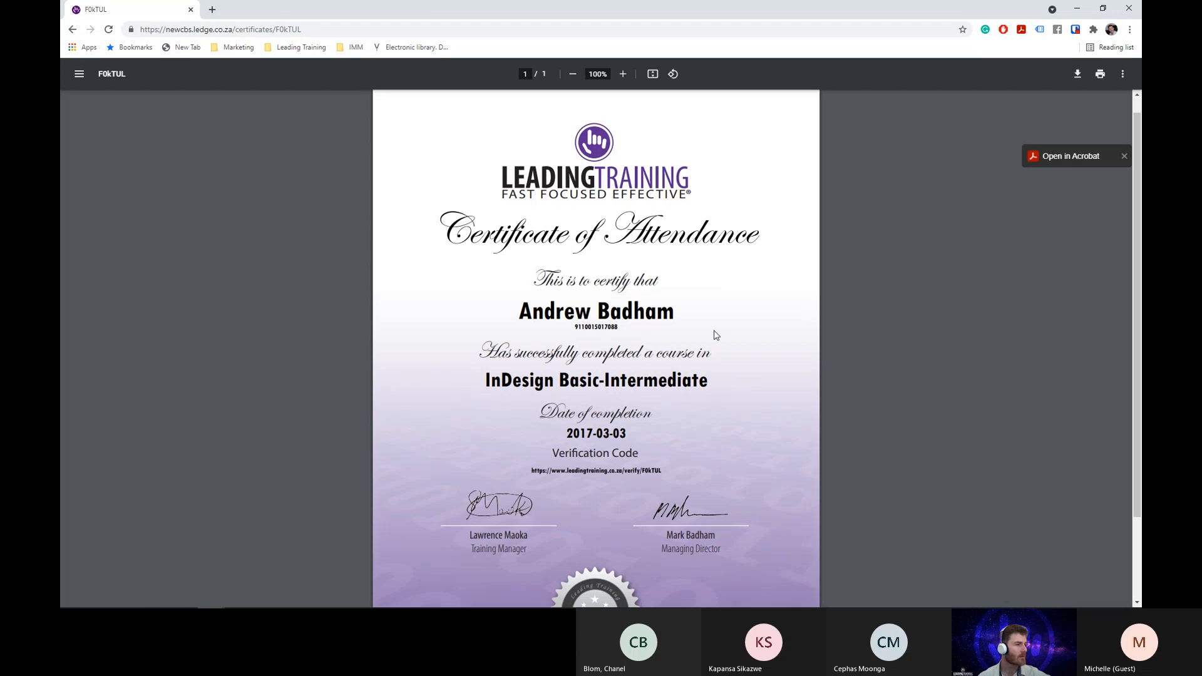
scroll(701, 341, "down", 2)
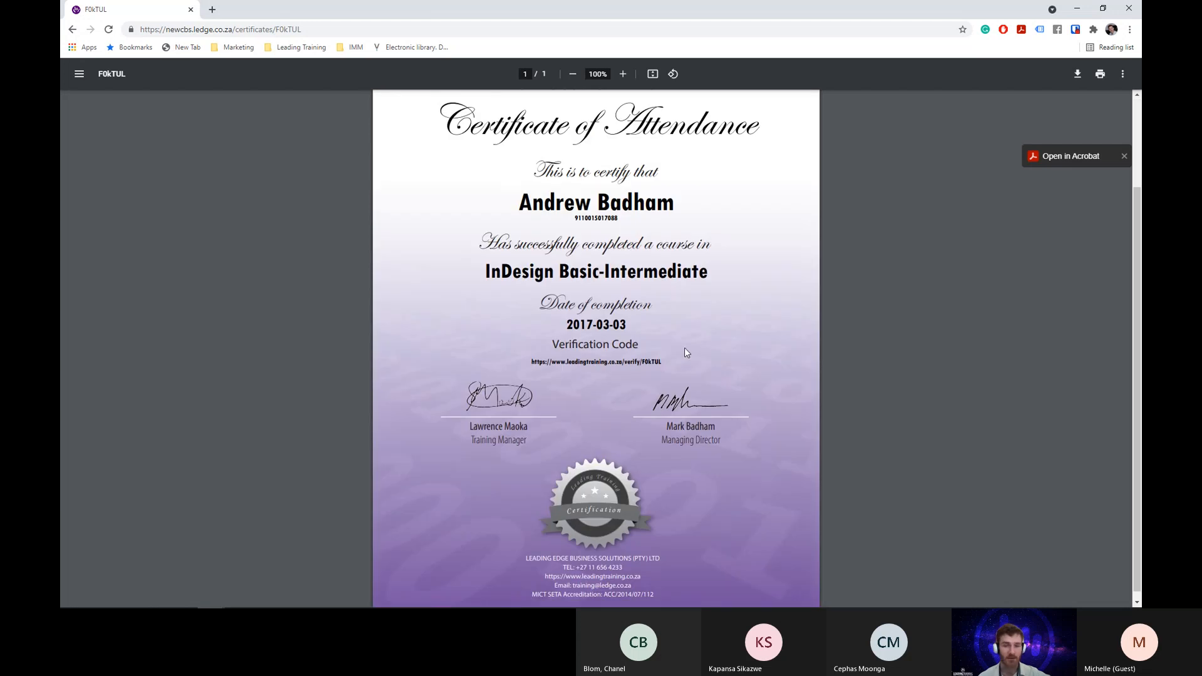
left_click(73, 29)
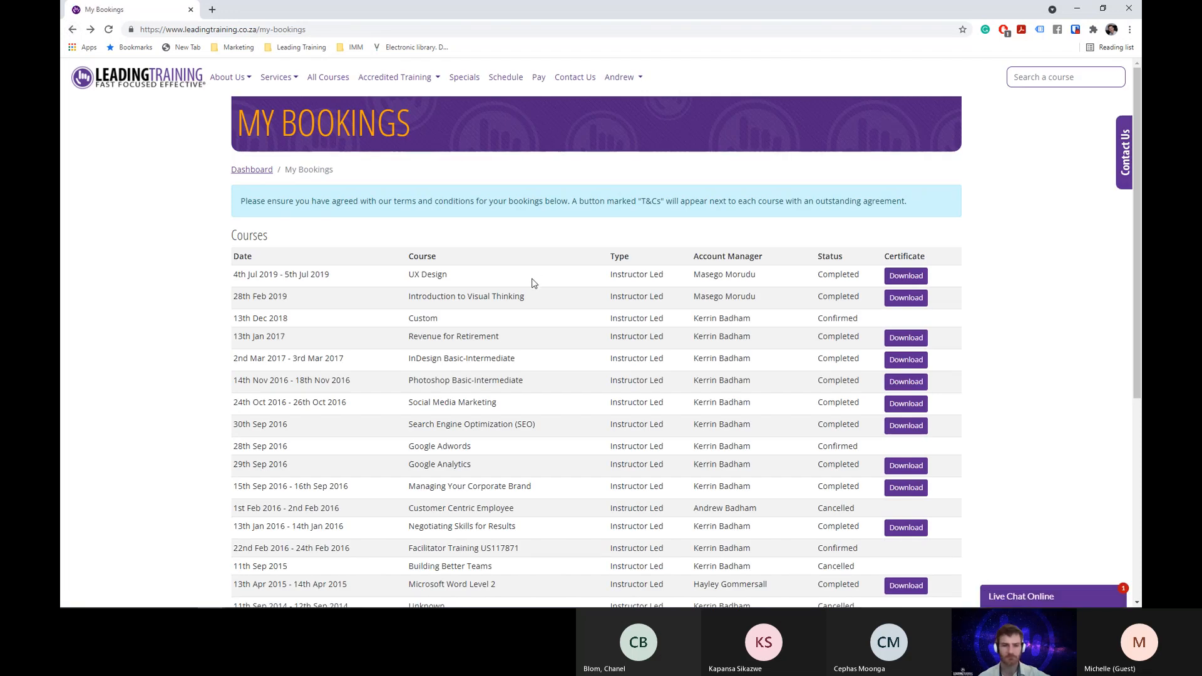
View the Photoshop Basic-Intermediate certificate, and go back to the dashboard to reopen My Bookings.
left_click(906, 383)
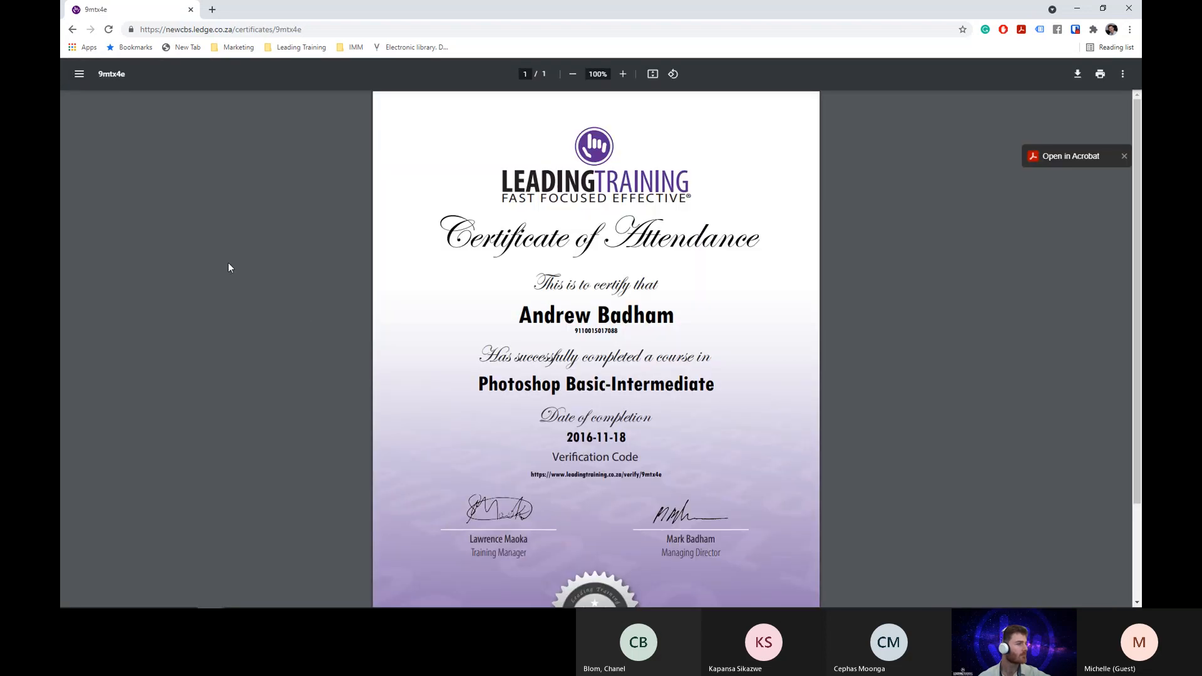
left_click(72, 29)
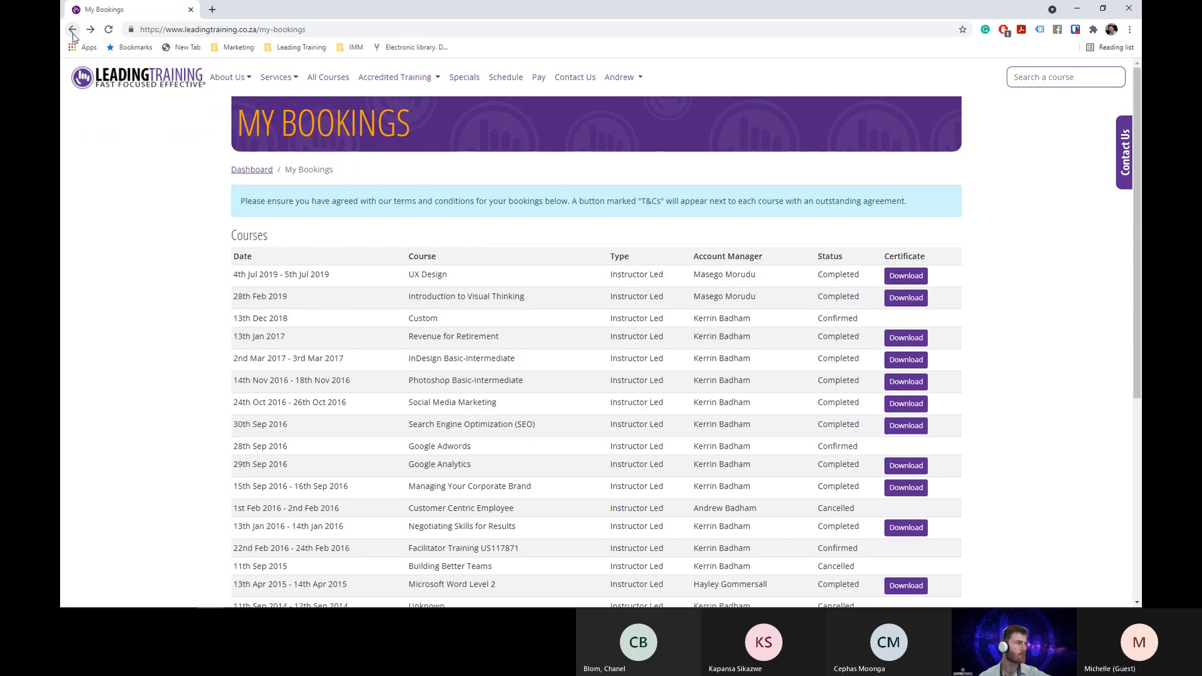
left_click(72, 29)
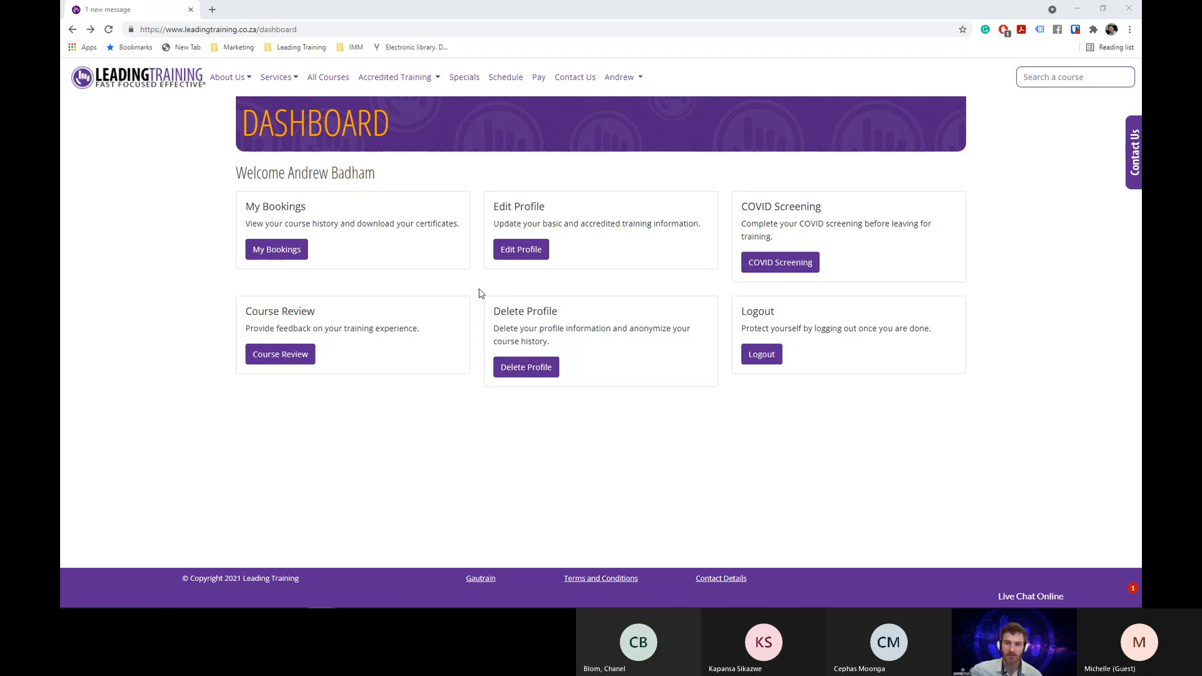
left_click(289, 261)
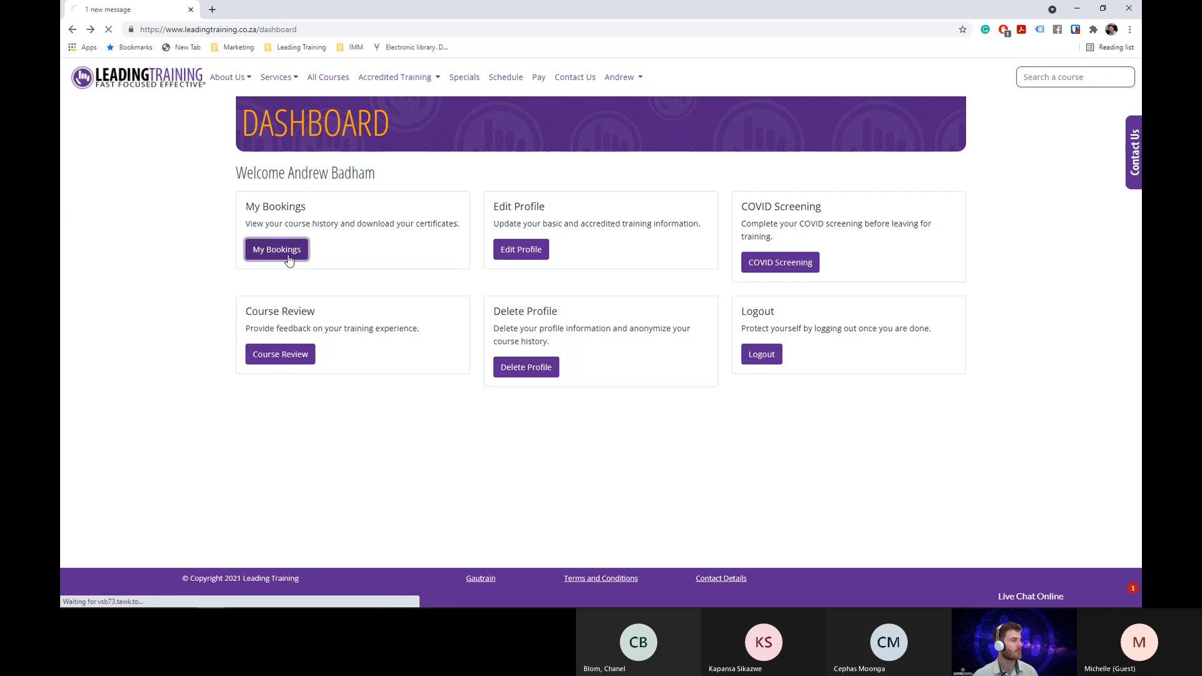